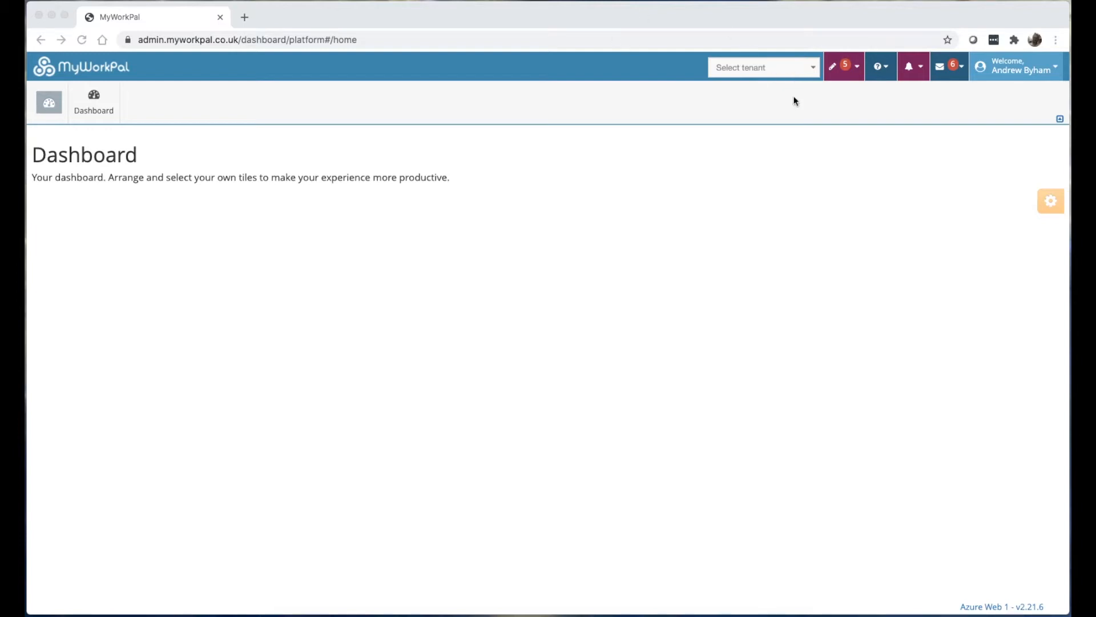
Glance at the tenant list without choosing one, then put the dashboard into layout and widget edit mode.
click(750, 66)
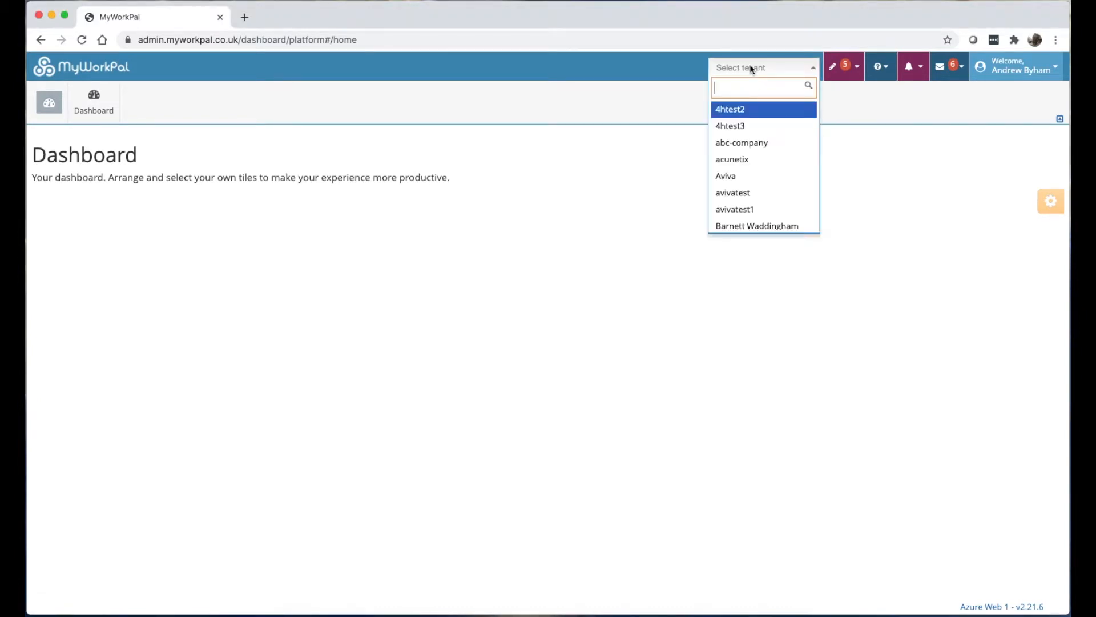
click(117, 155)
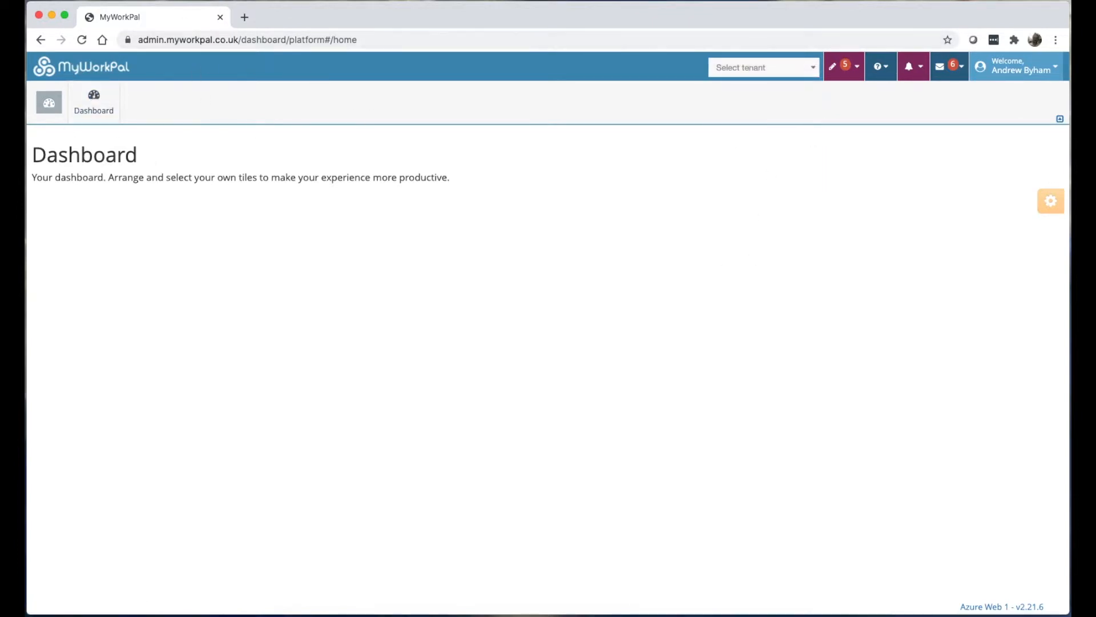
click(1049, 204)
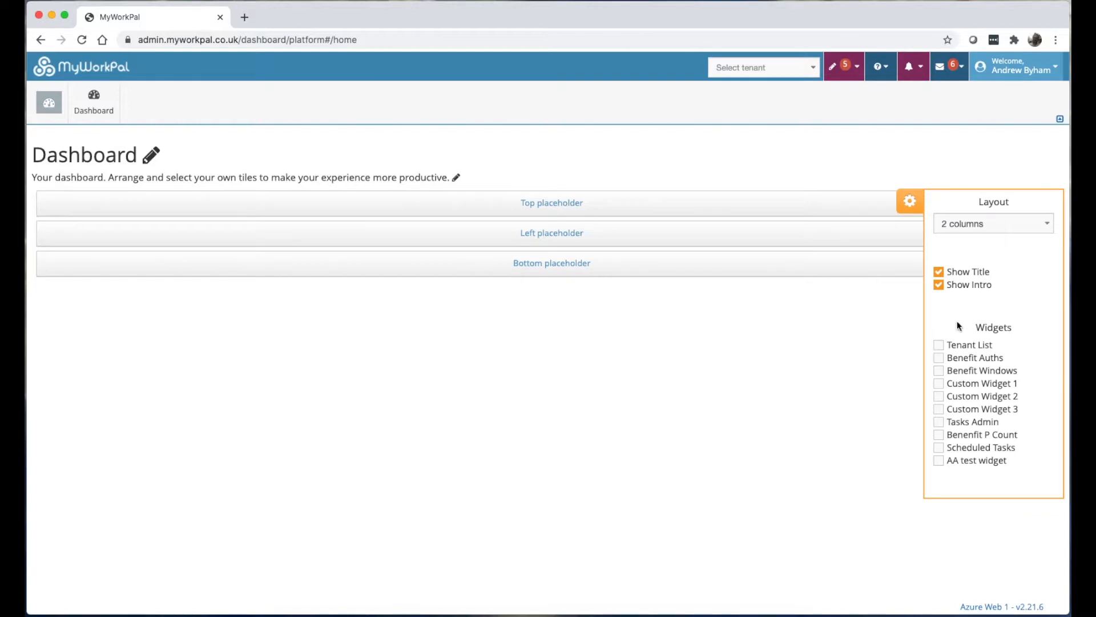
Switch the dashboard to a 1-1 column layout, add the Tenant List widget, and save.
click(973, 225)
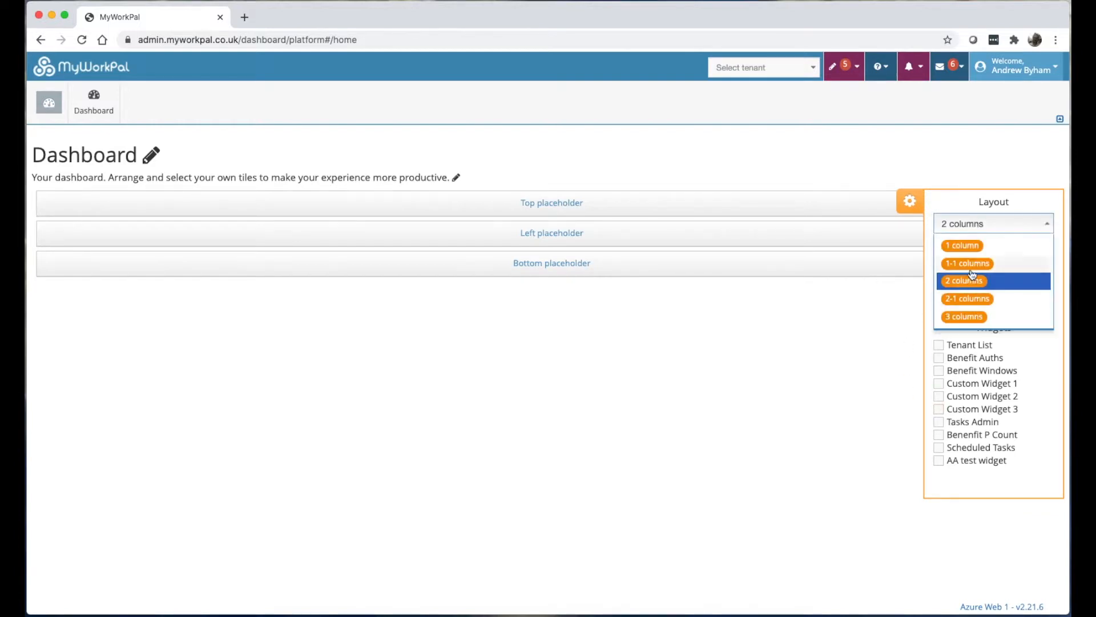
click(972, 266)
click(939, 363)
scroll(449, 508, down, 3)
click(240, 559)
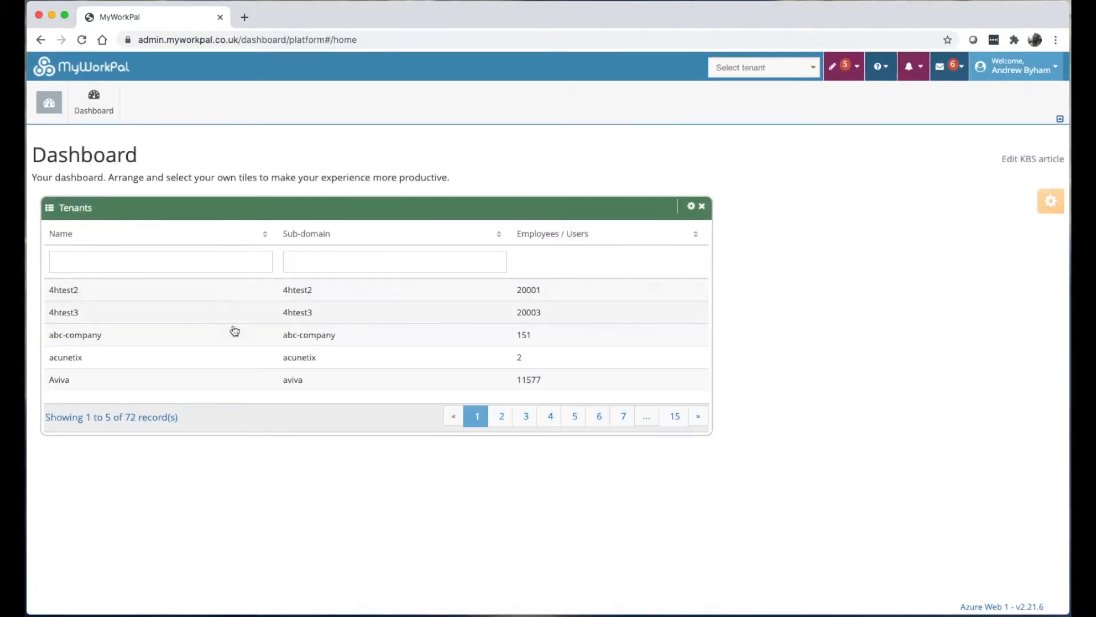
Try the tenant name filter, dismiss its suggestions, and bring up the tenant selector.
click(144, 262)
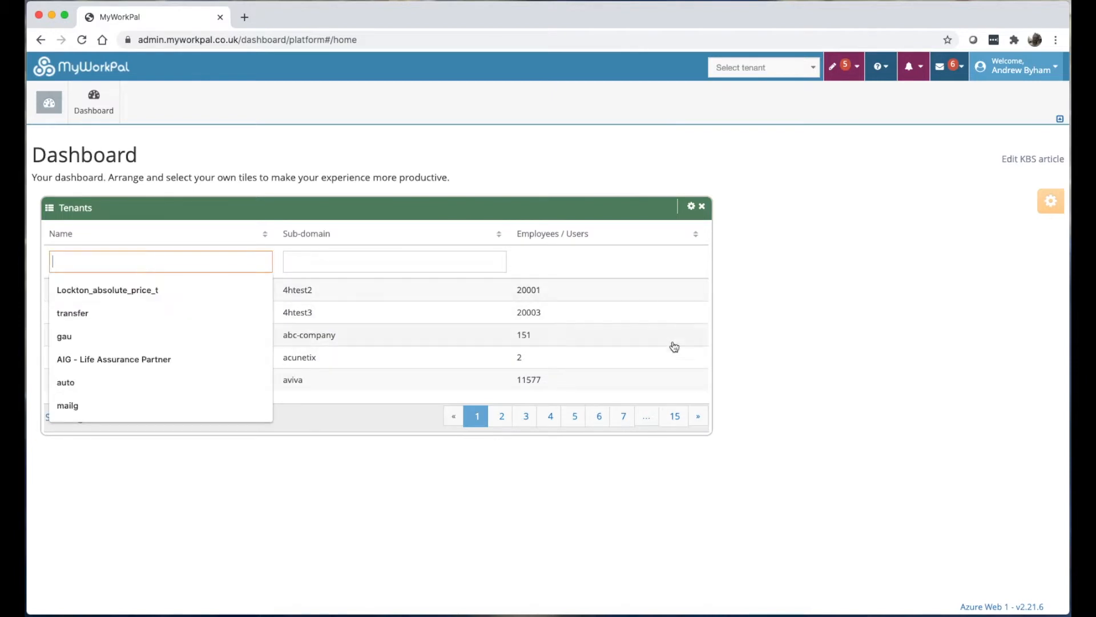
click(785, 393)
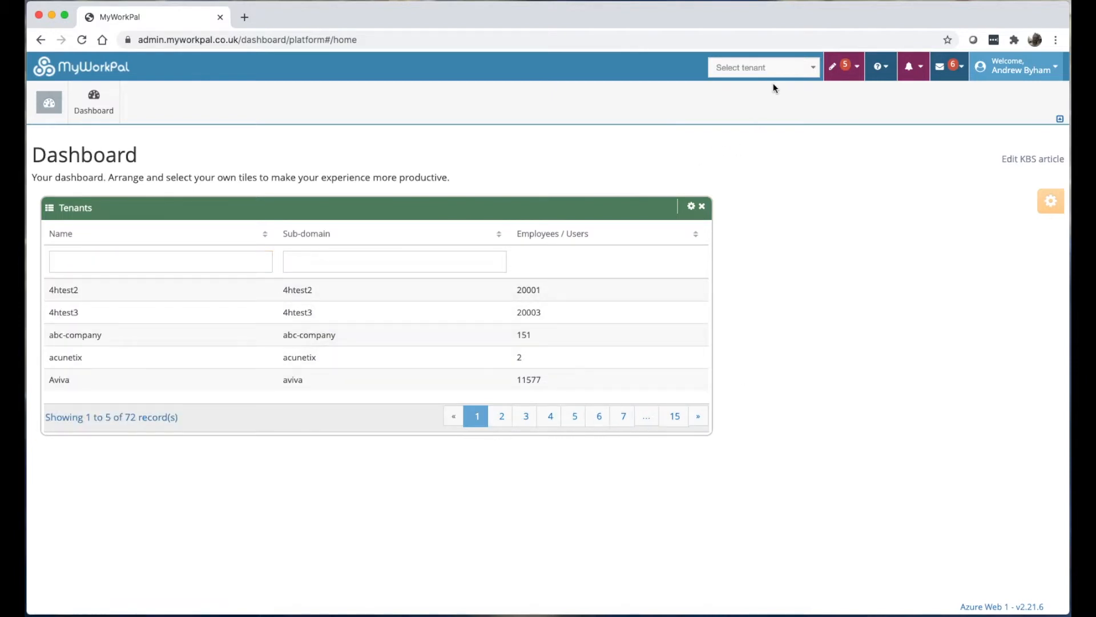
click(752, 69)
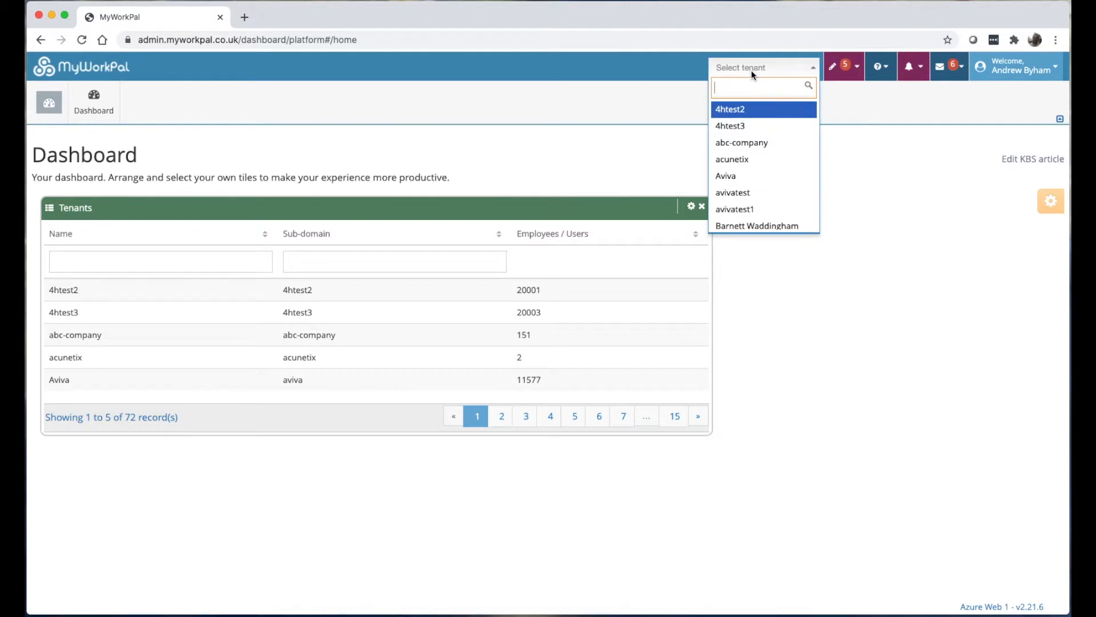
Search 'beta' and switch to Beta-Co, browse the content and platform modules, then return to Tenant Manager.
text(beta)
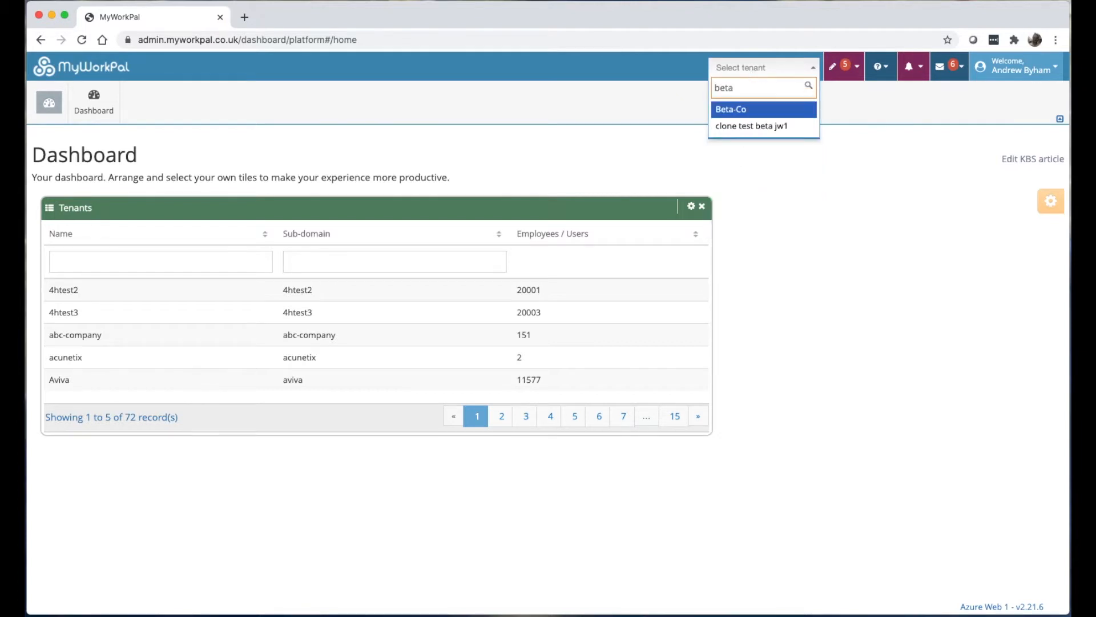
click(742, 109)
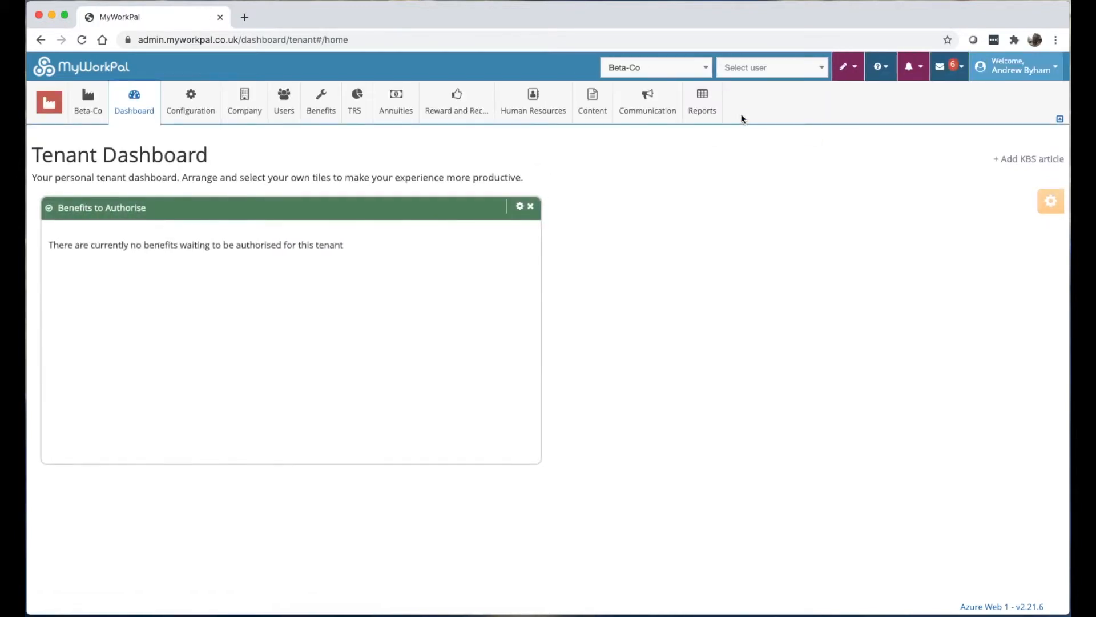
click(57, 105)
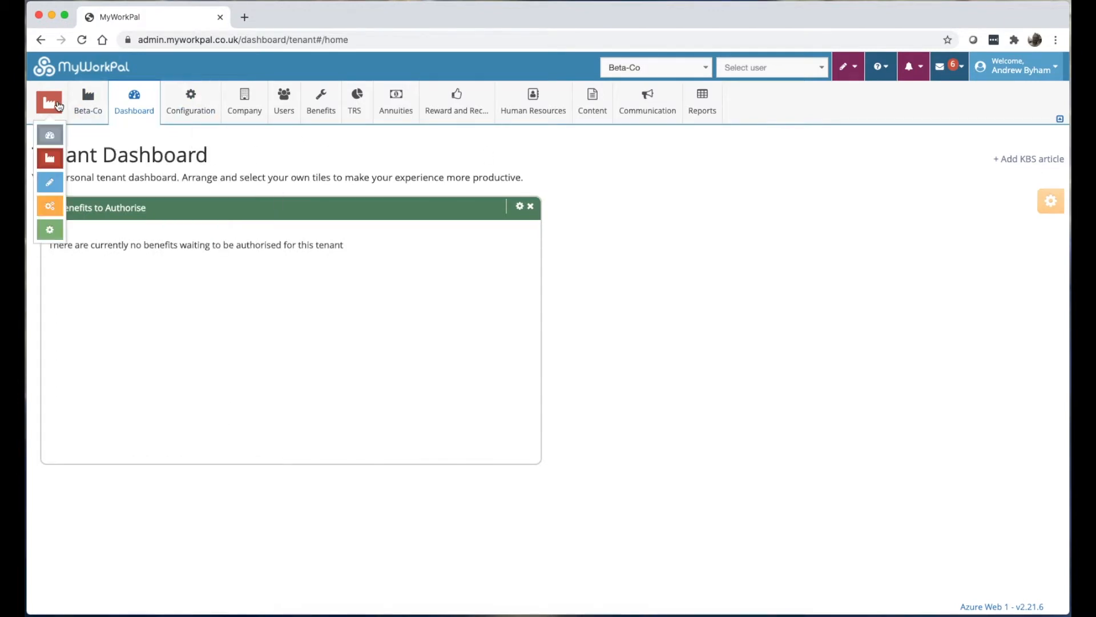
click(49, 166)
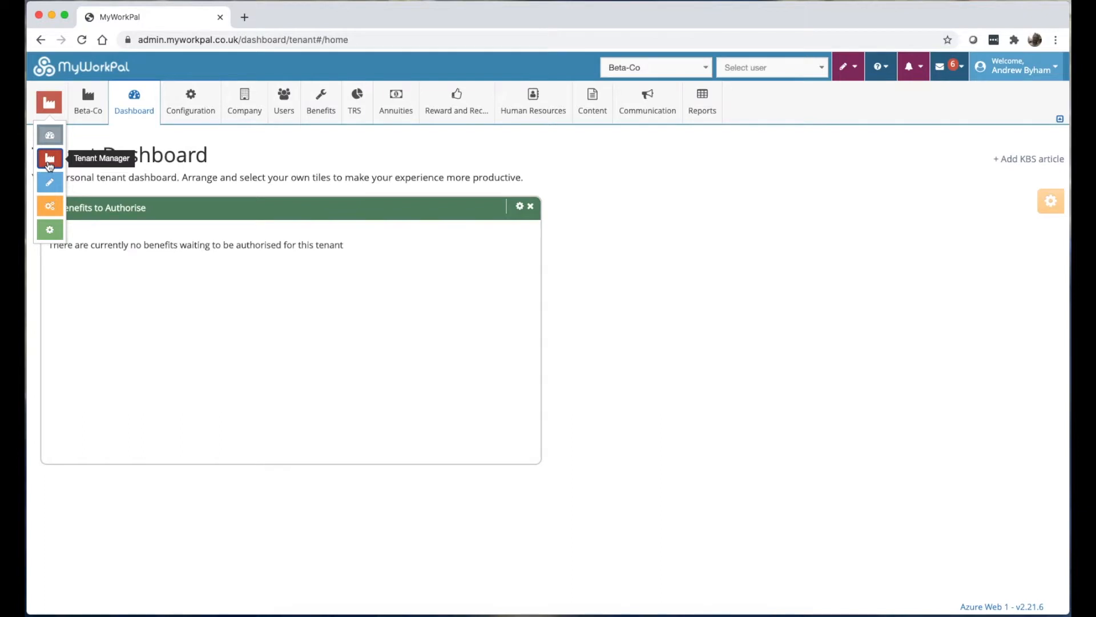
click(50, 182)
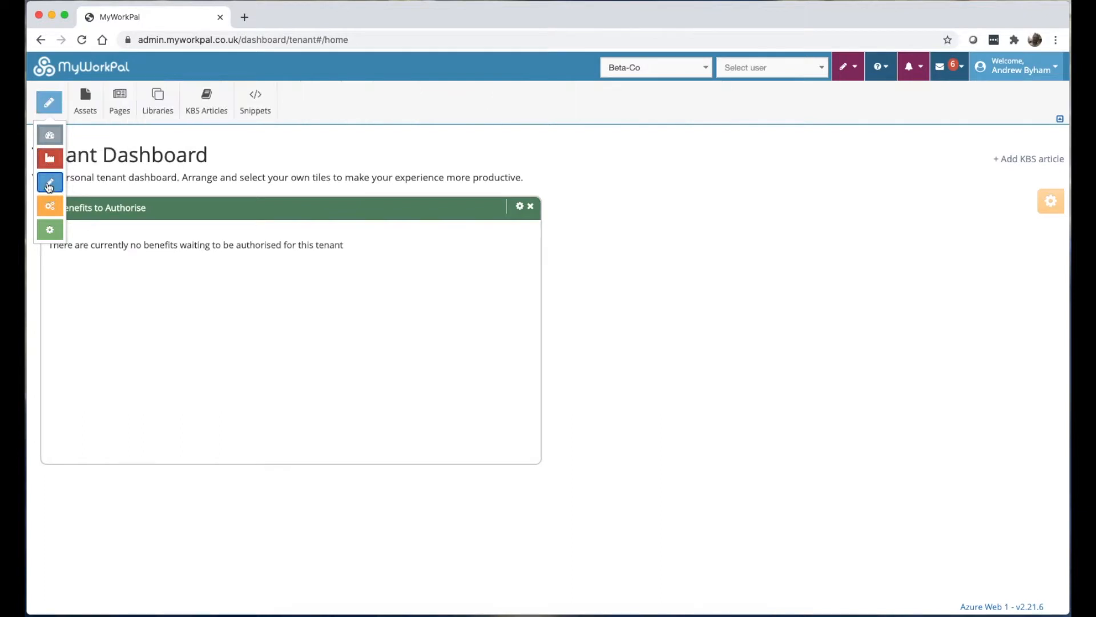
click(49, 205)
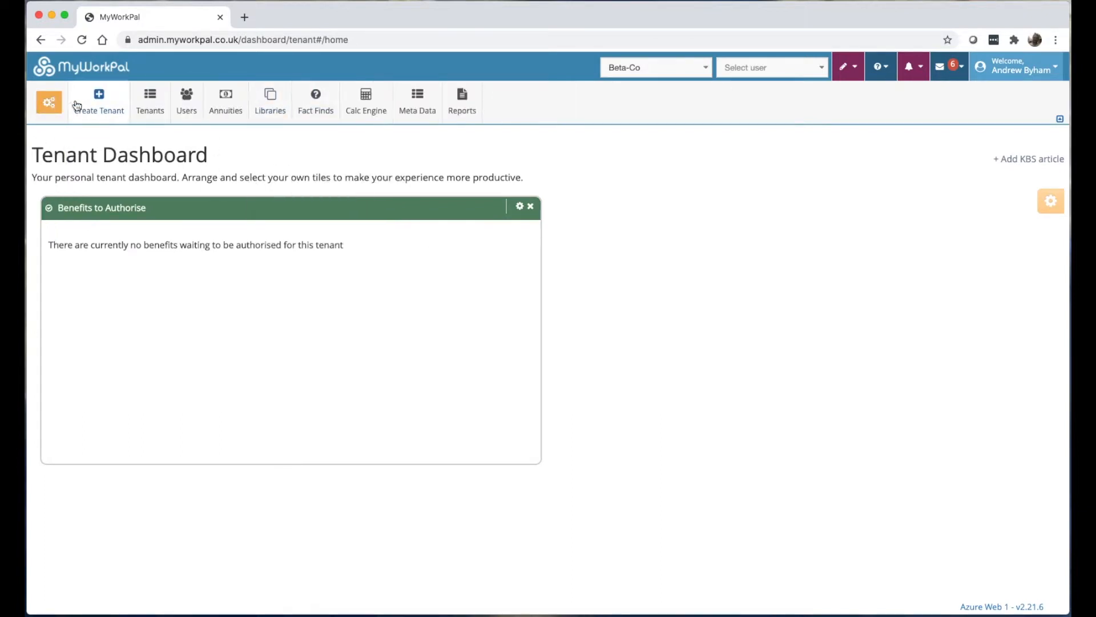
click(49, 102)
click(50, 160)
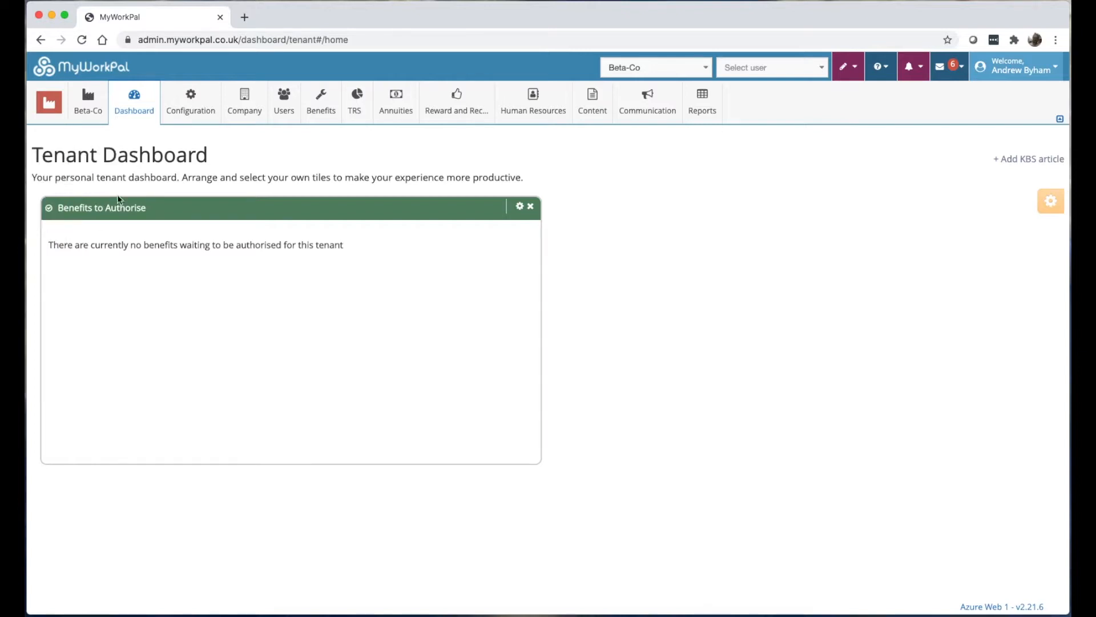
click(630, 67)
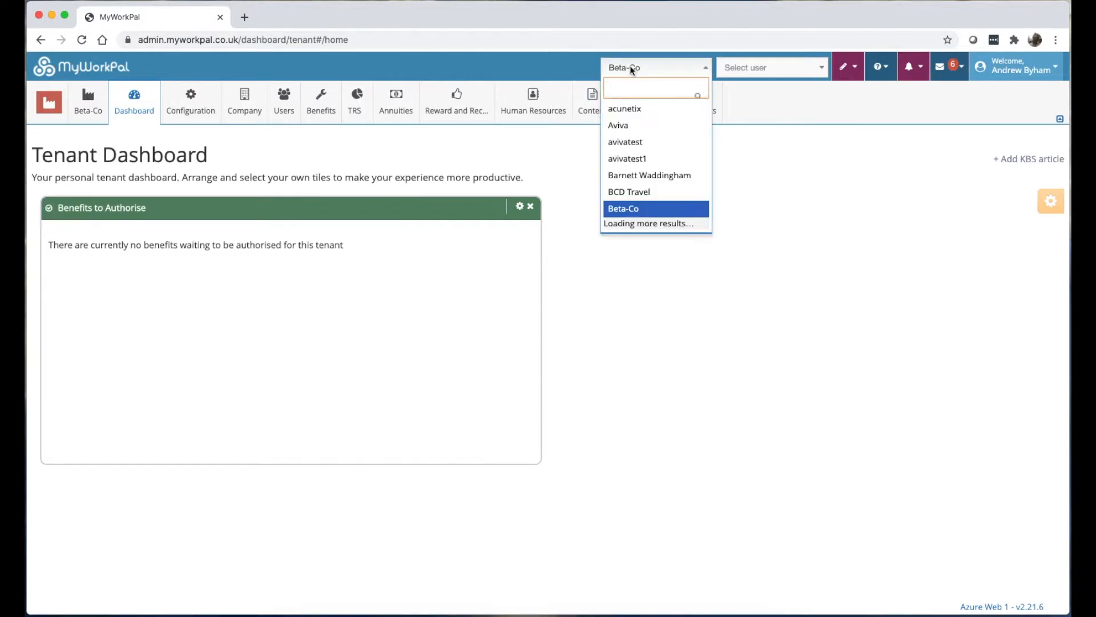
scroll(668, 127, down, 3)
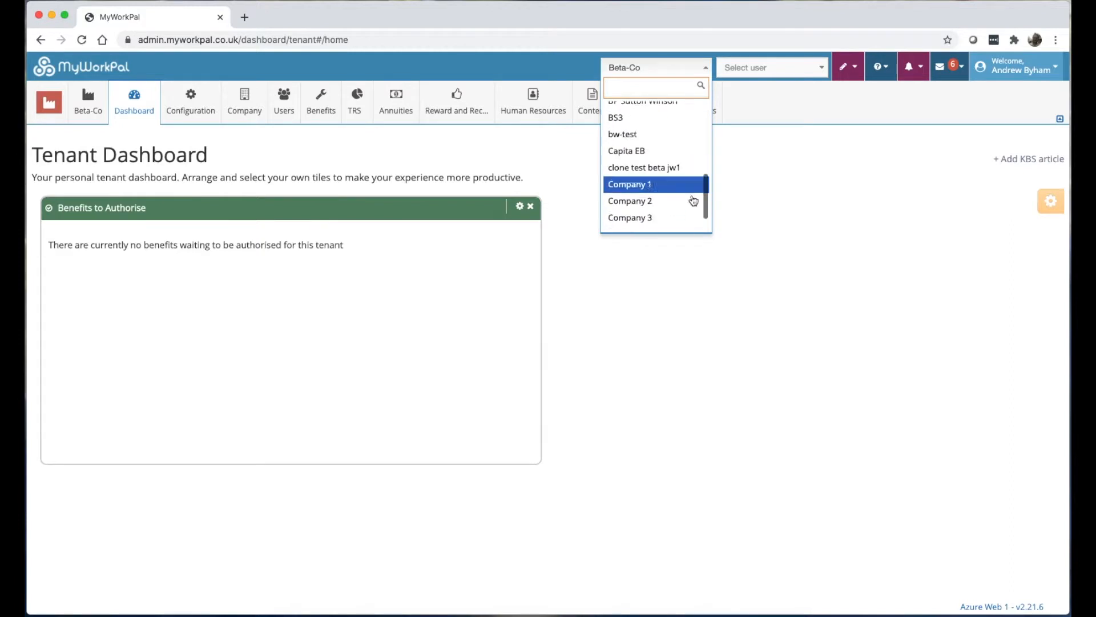
click(665, 184)
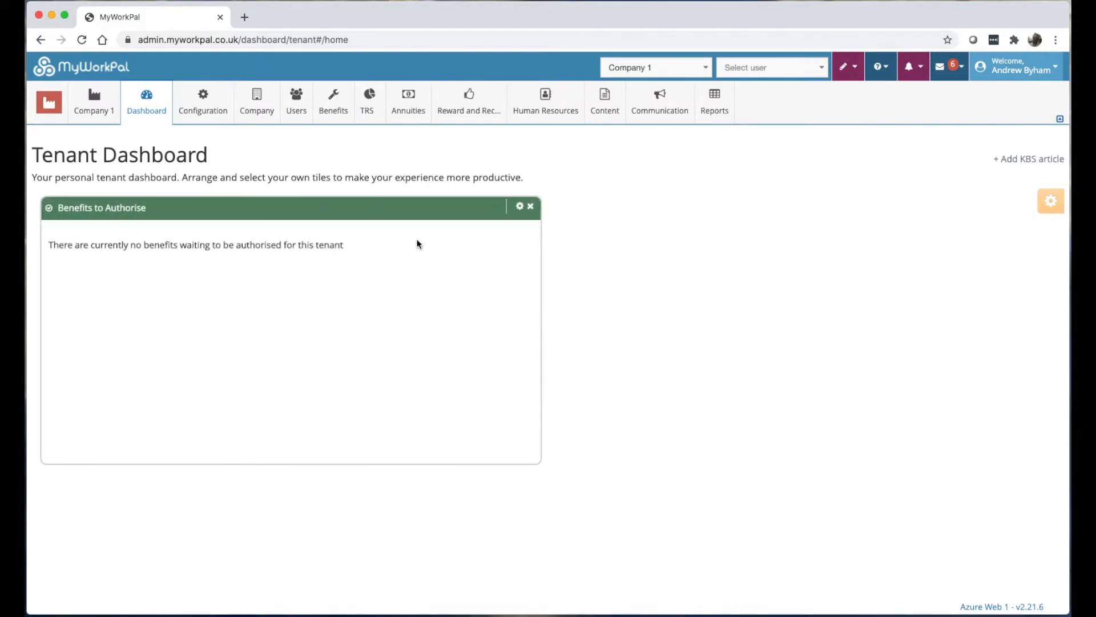
mouse_move(451, 125)
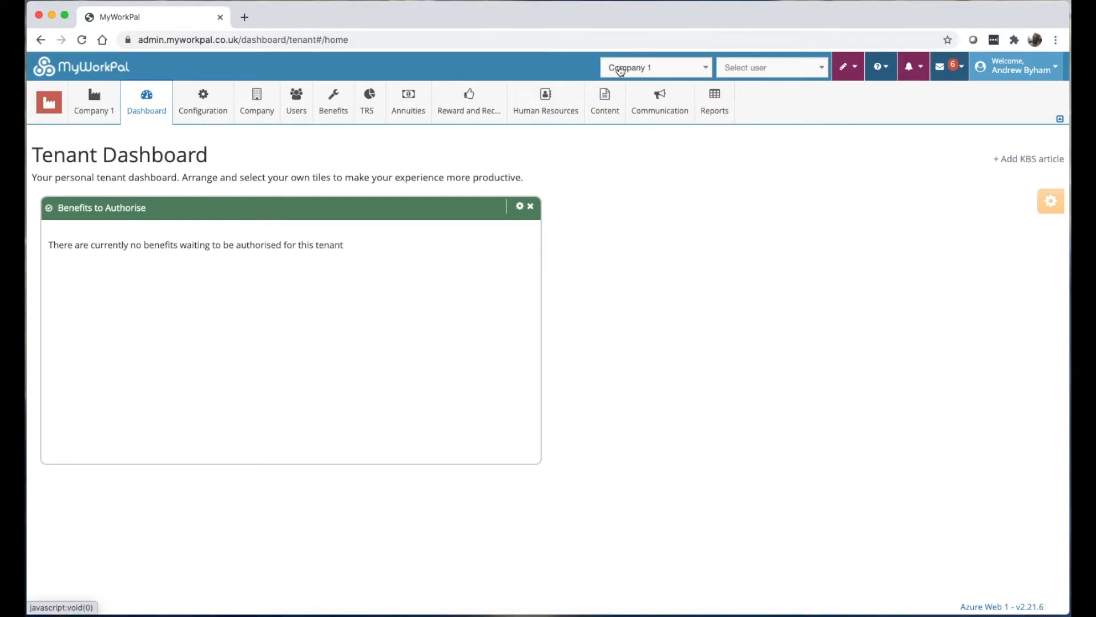
click(245, 18)
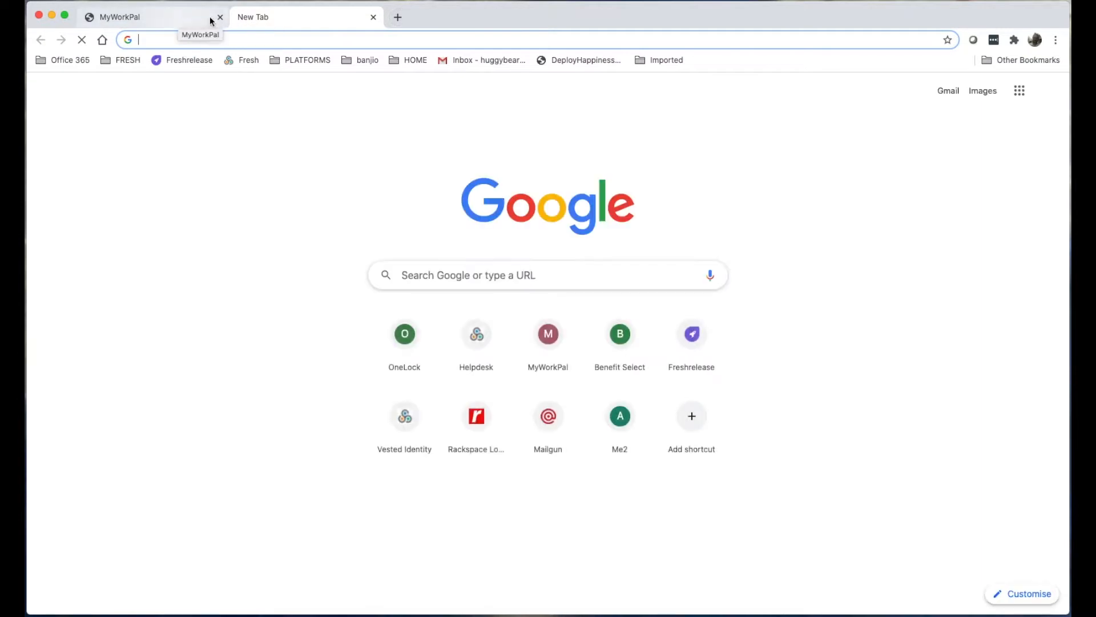
click(373, 17)
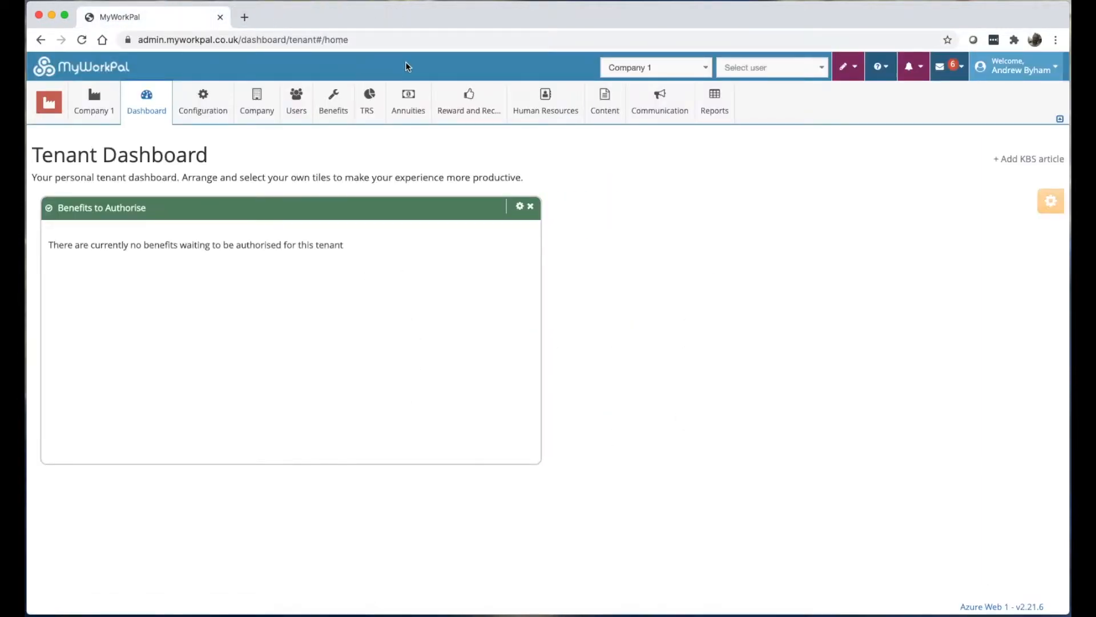
click(669, 68)
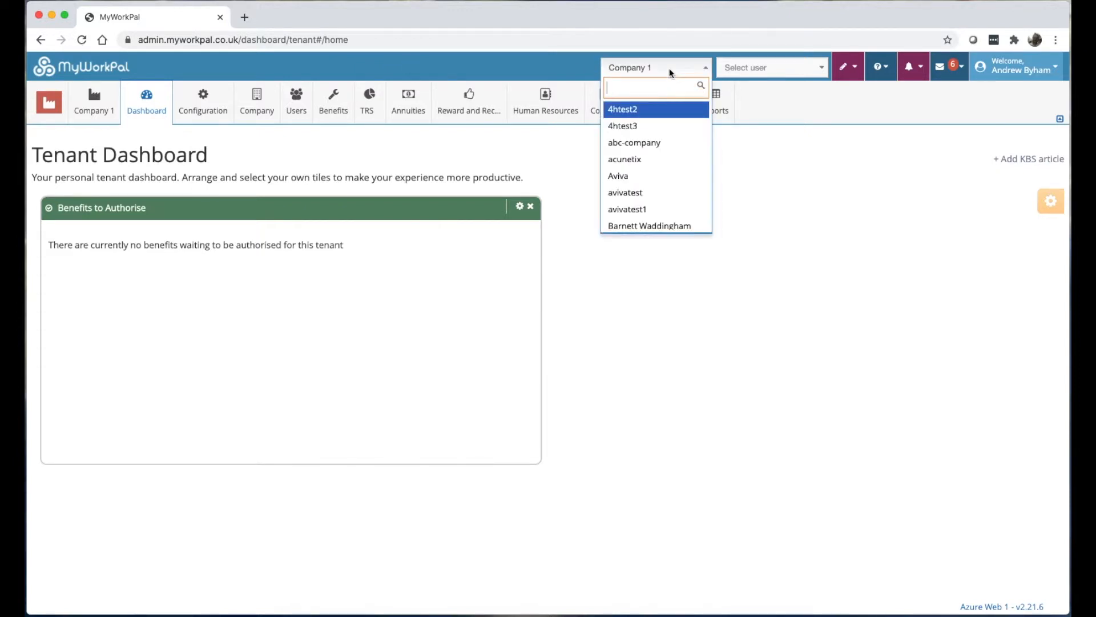
text(bet)
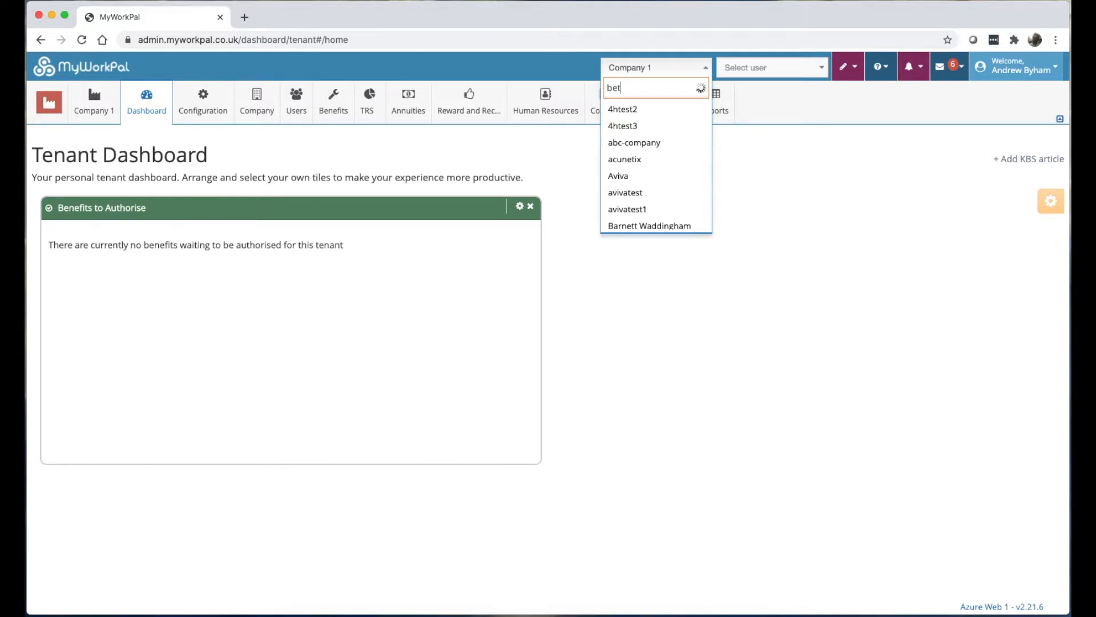
key(Return)
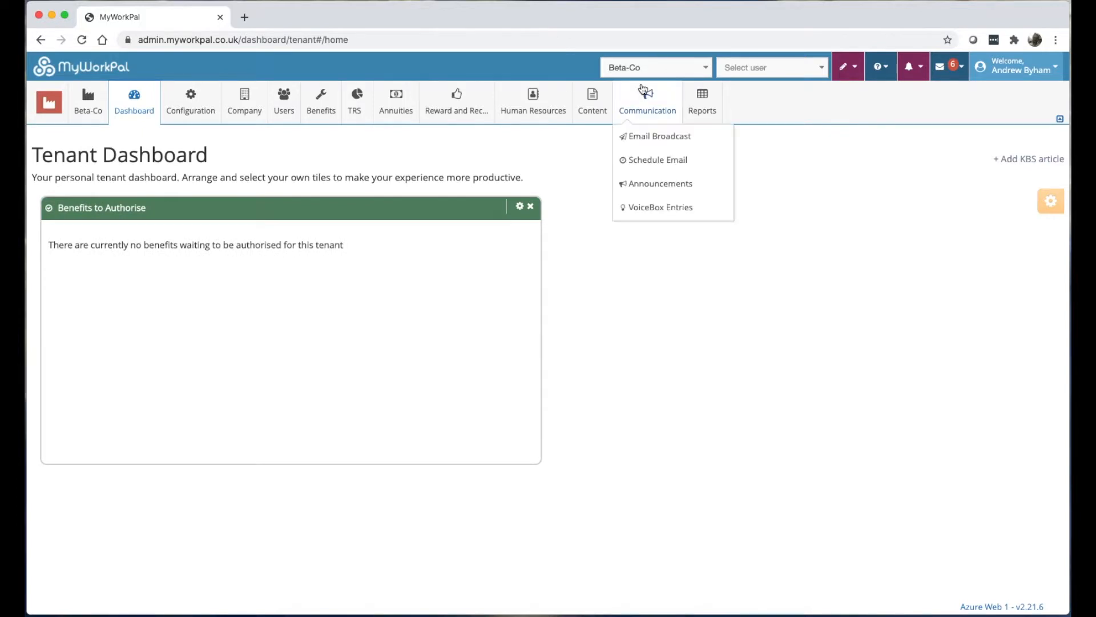
click(1052, 203)
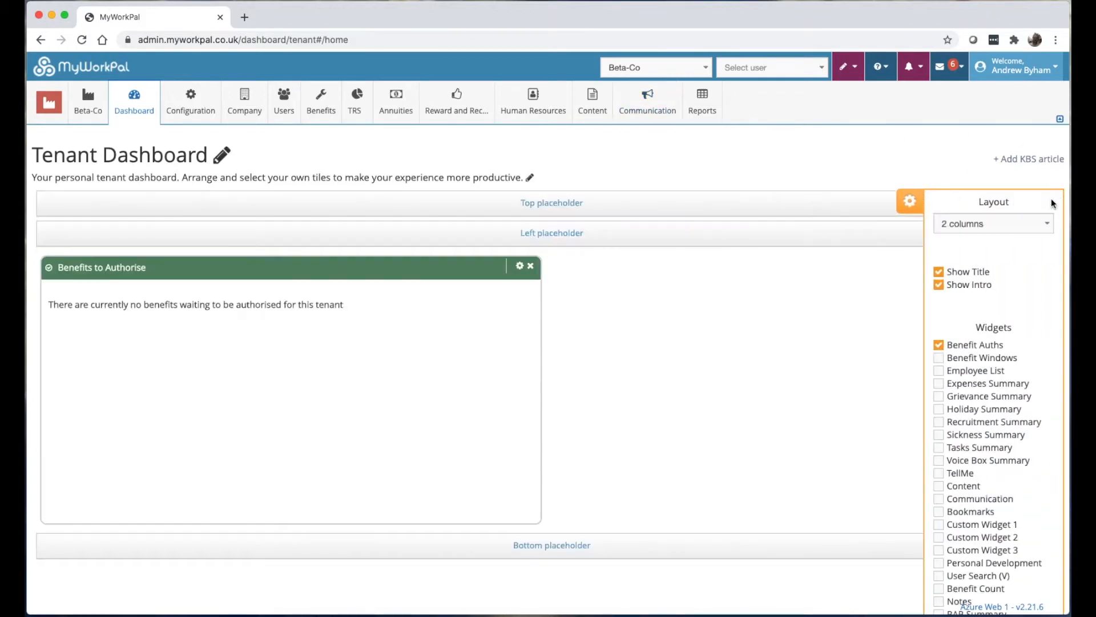
scroll(1014, 338, down, 2)
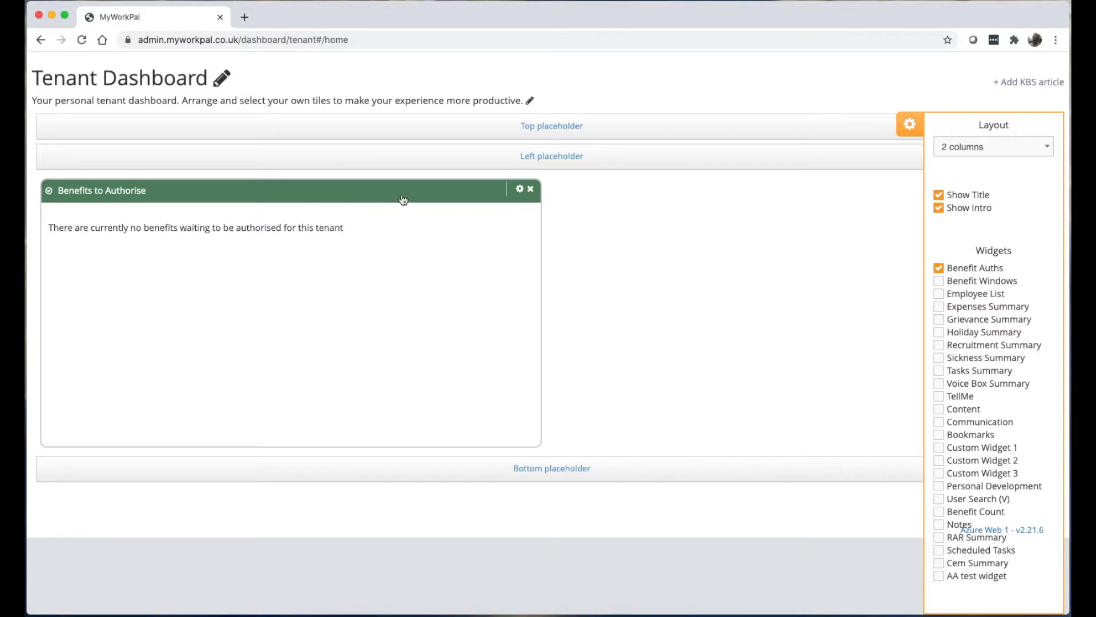
click(229, 40)
click(256, 39)
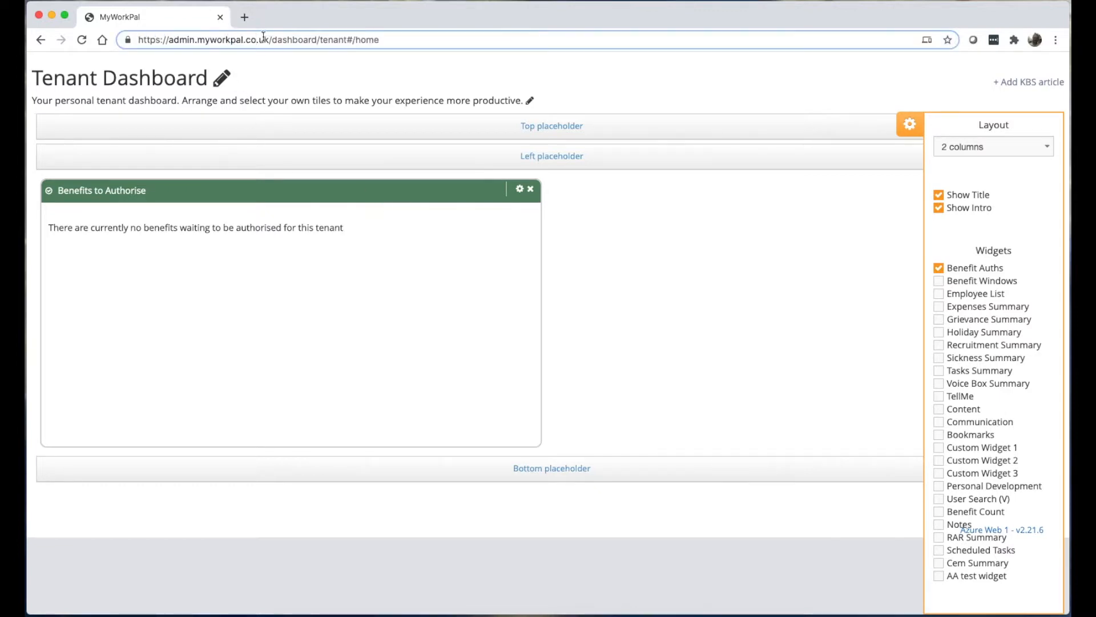
drag(269, 39, 168, 41)
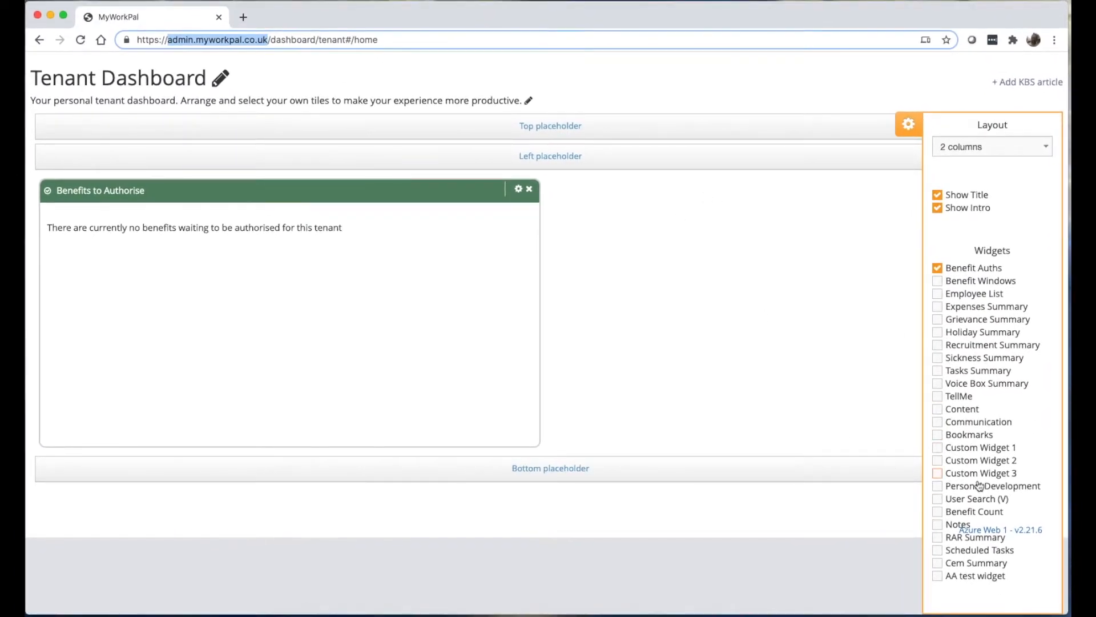
click(907, 123)
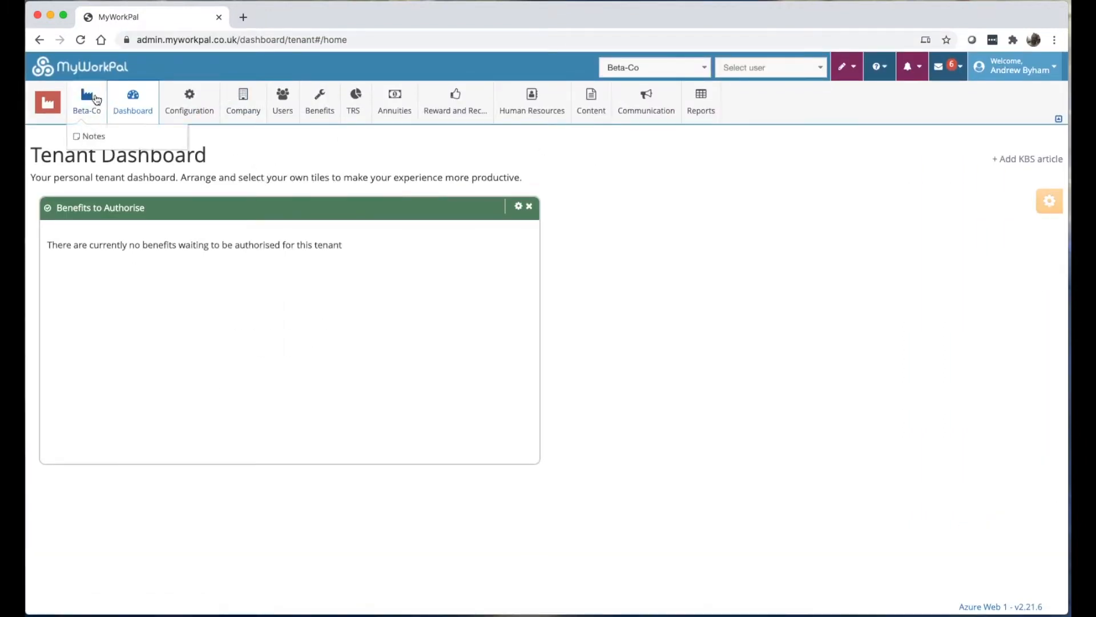
mouse_move(69, 100)
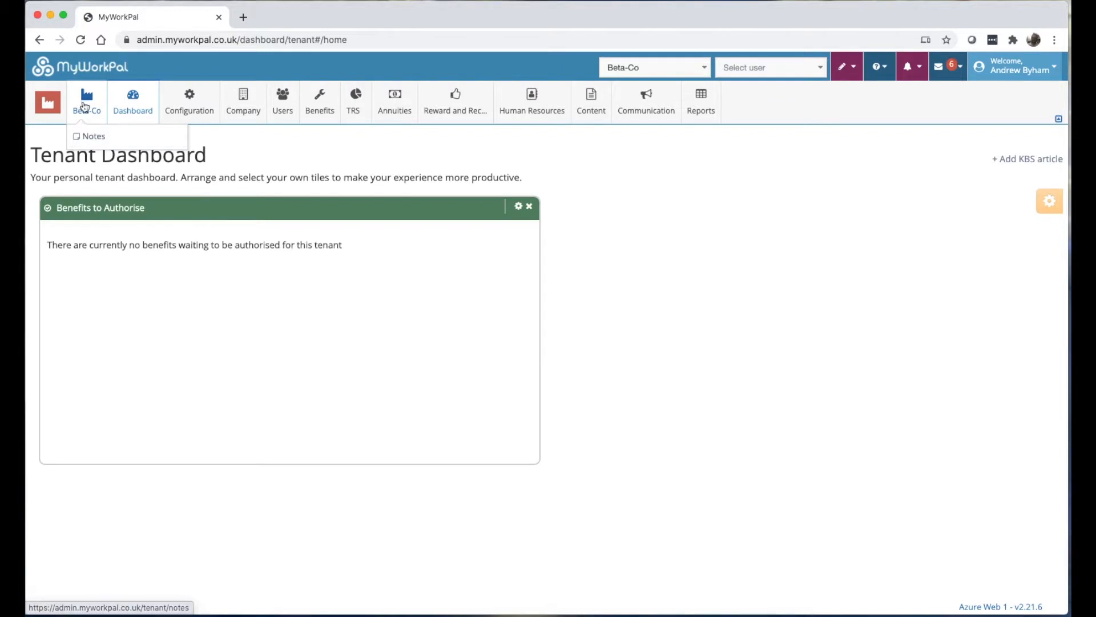
On the Beta-Co notes page, create and save a note titled 'new note'.
click(86, 137)
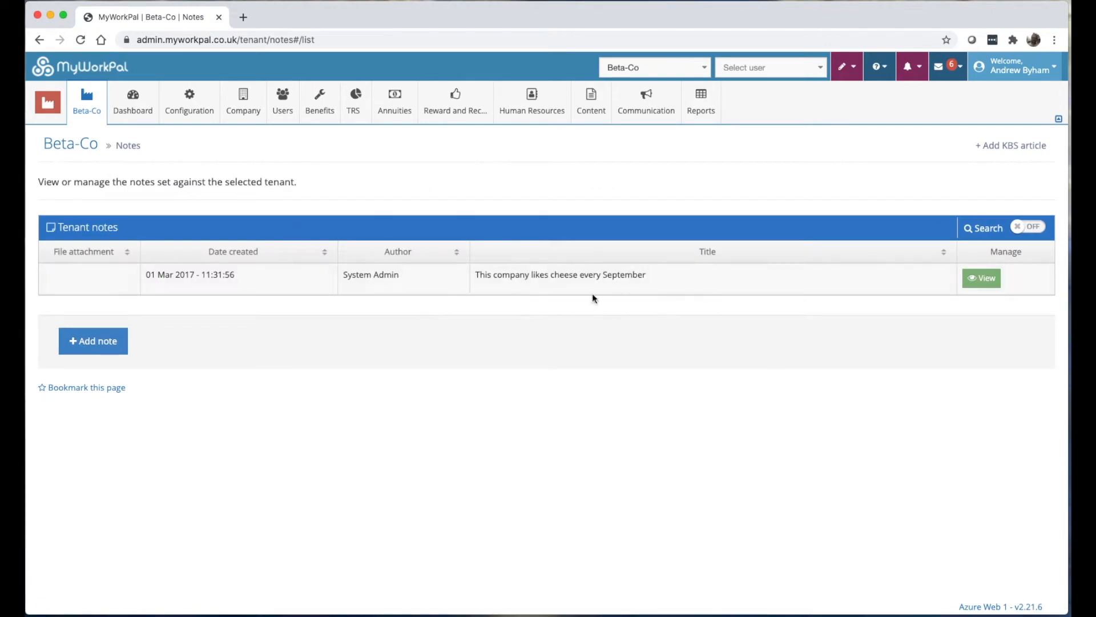
drag(523, 273, 642, 286)
click(651, 282)
click(105, 349)
click(262, 231)
text(ne)
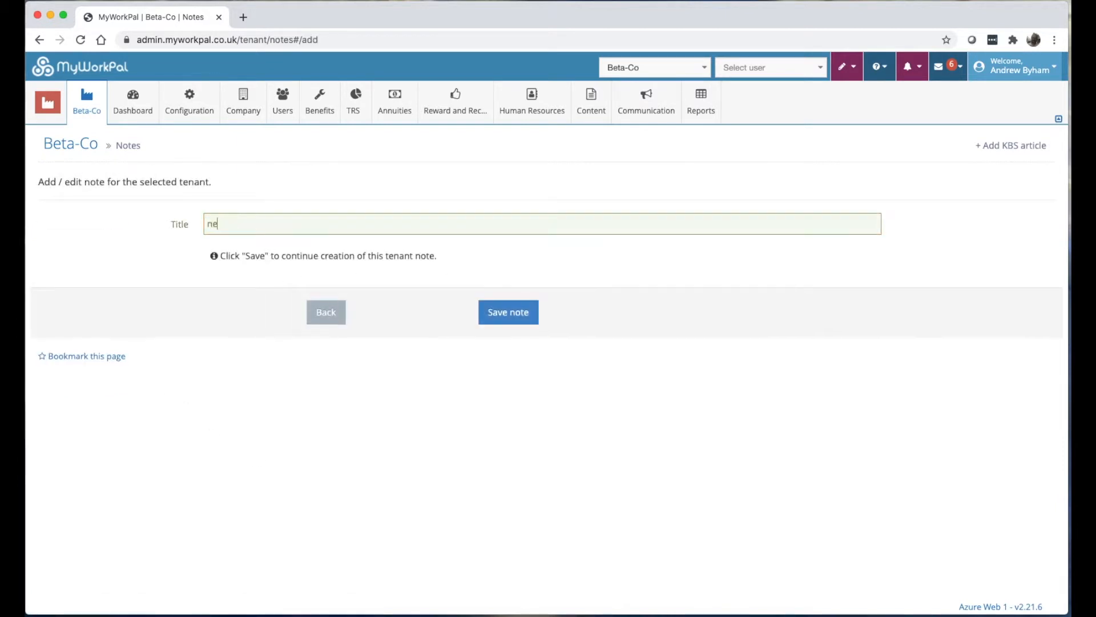
text(w note)
click(523, 313)
Write 'remember to re-broke PMI' in the note and set the reminder date to 01/12/2020.
click(323, 292)
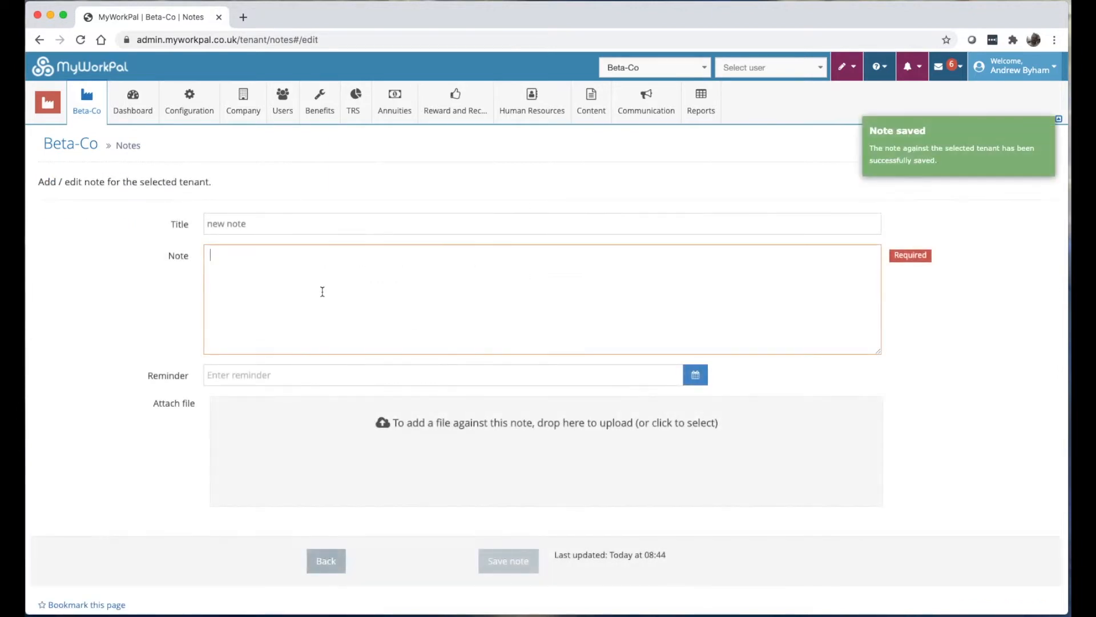
text(remember to re-bro)
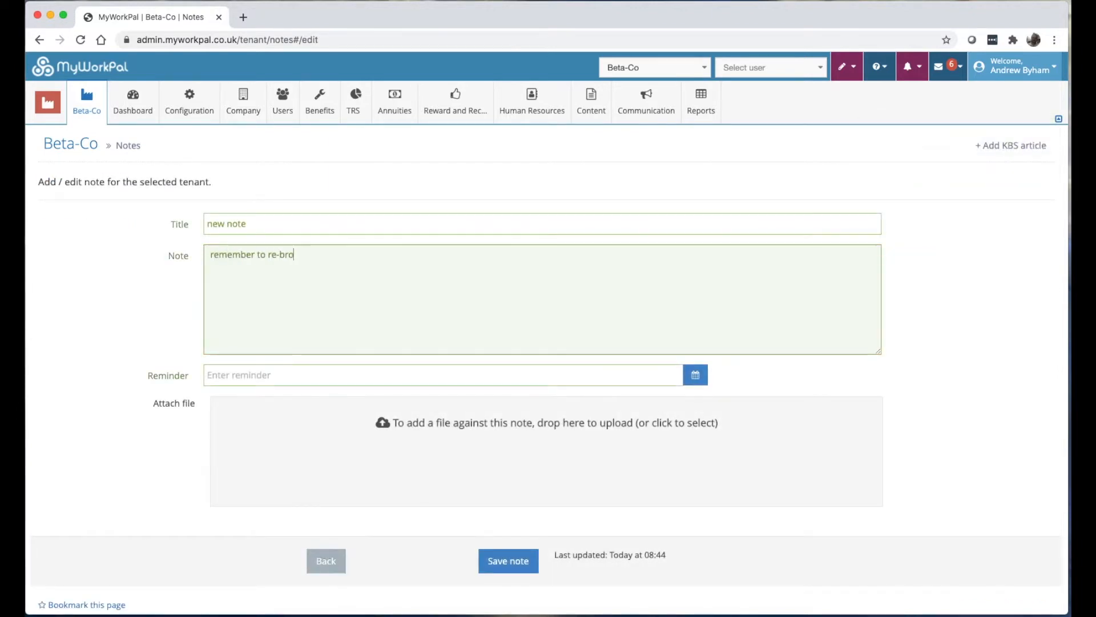
text(ke PMI)
click(273, 374)
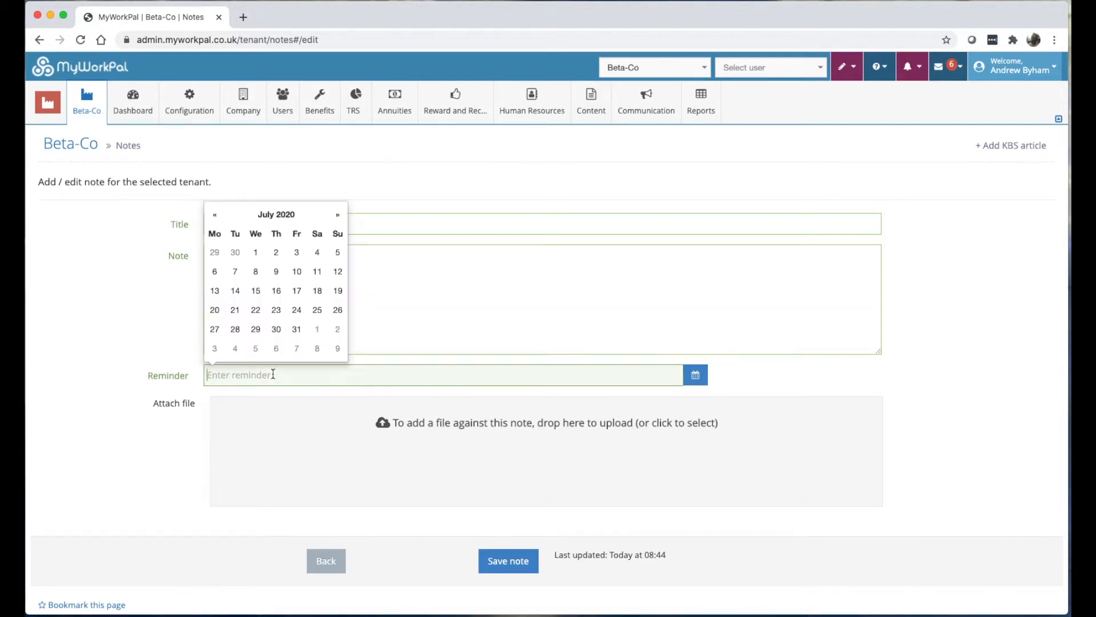
click(411, 340)
click(251, 376)
click(337, 215)
click(338, 215)
click(338, 215)
click(337, 215)
click(337, 216)
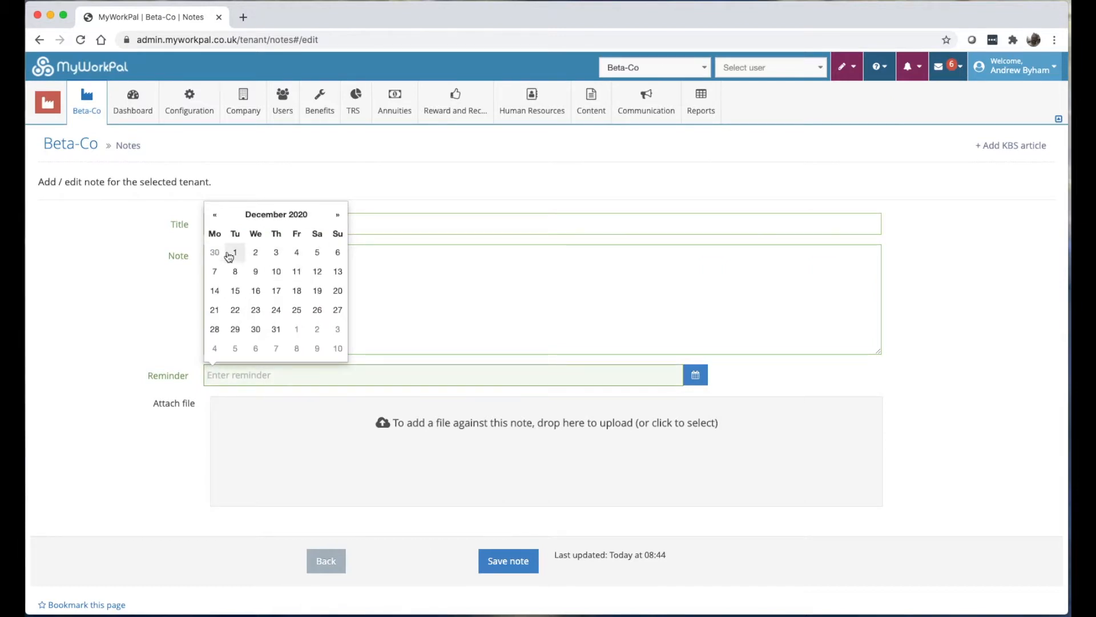
click(231, 252)
Tick two admins to remind, switch the reminder on, and save the note.
scroll(195, 408, down, 3)
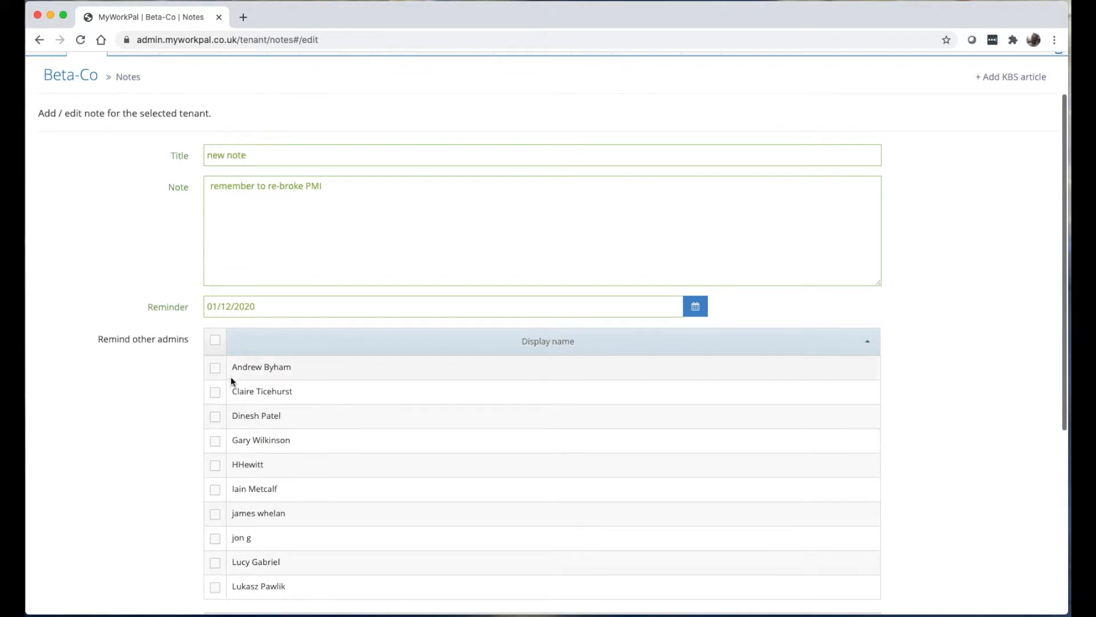
click(217, 376)
click(217, 393)
scroll(194, 405, down, 10)
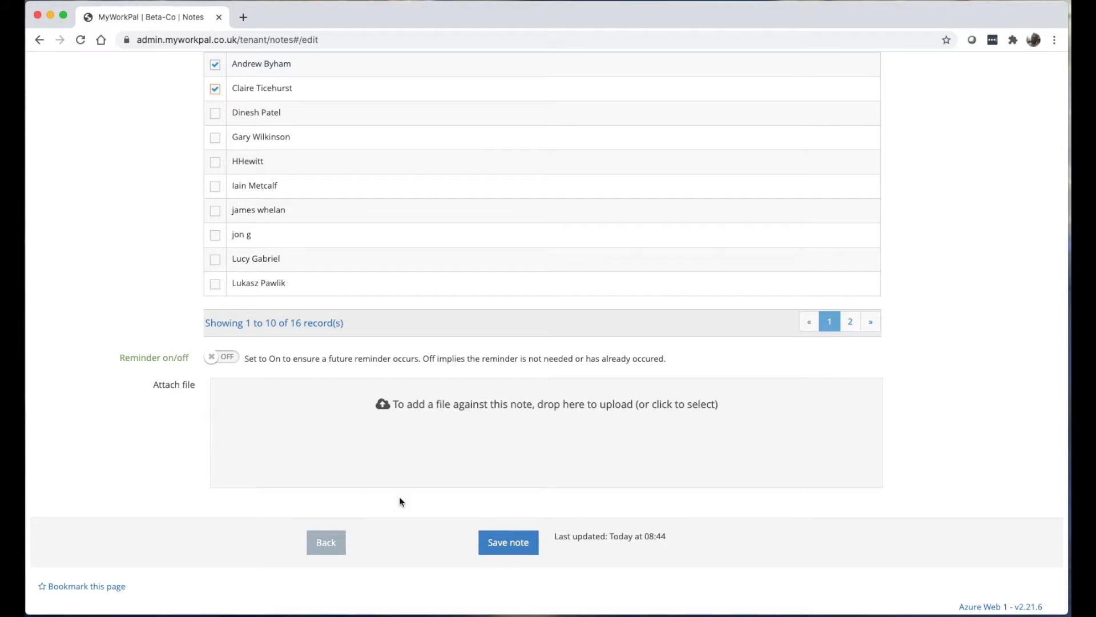
click(219, 358)
click(514, 543)
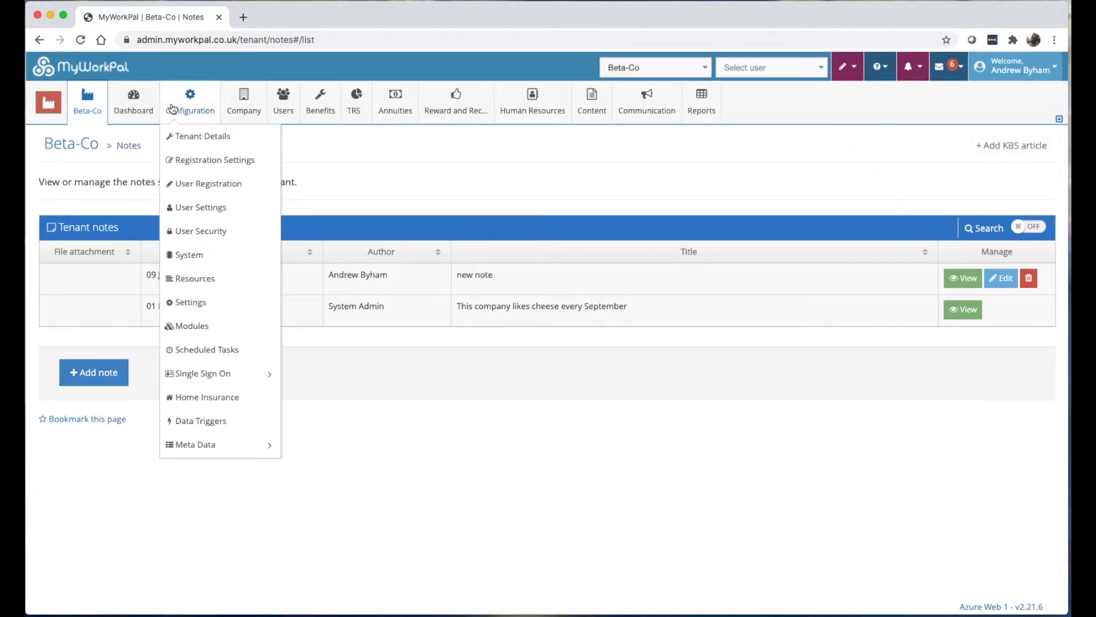
Open Beta-Co's Tenant Details, edit the sub-domain, and restore it to beta.
click(143, 107)
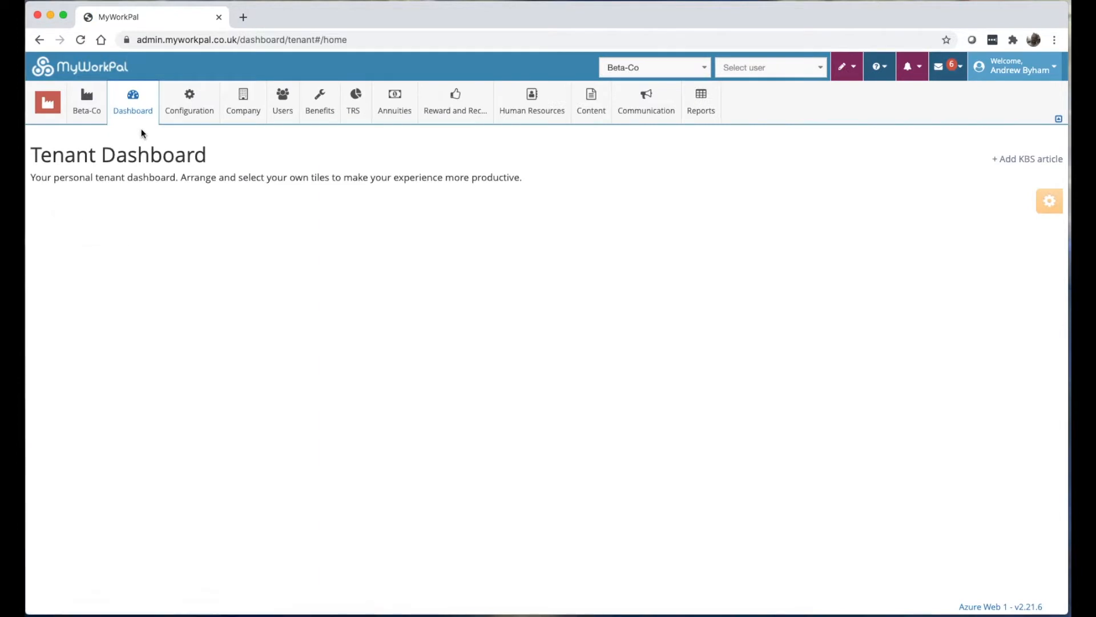
mouse_move(177, 115)
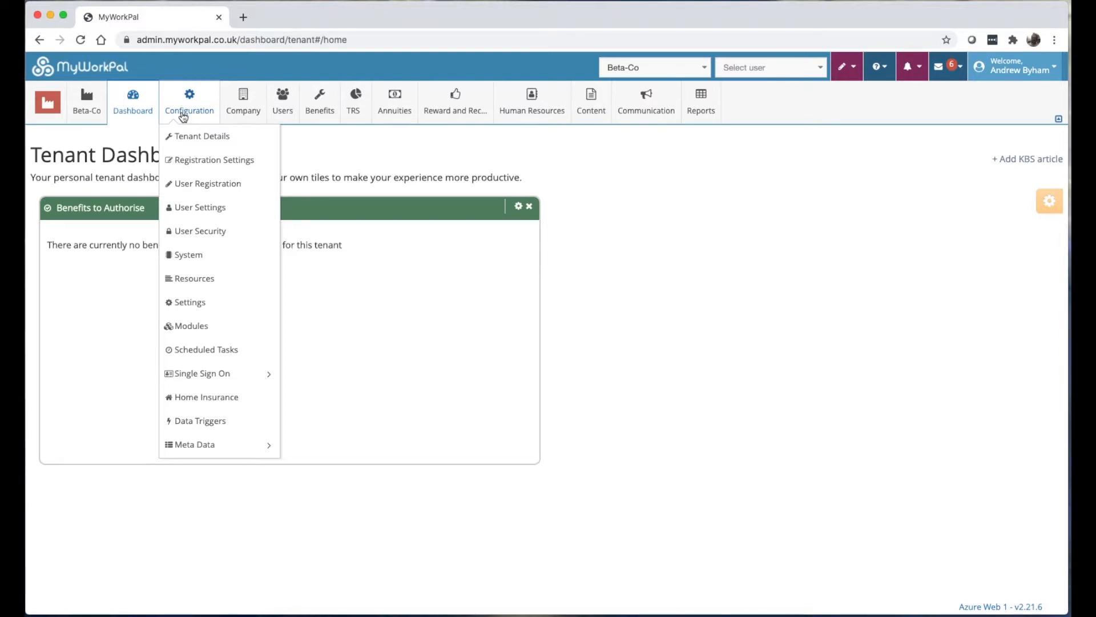
click(193, 137)
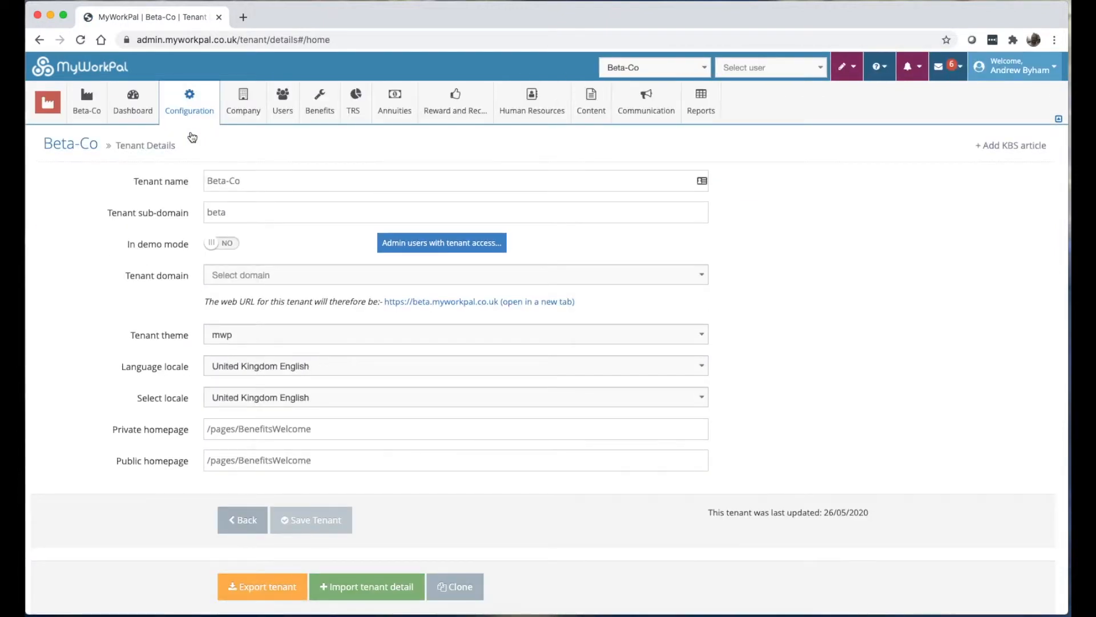
click(263, 218)
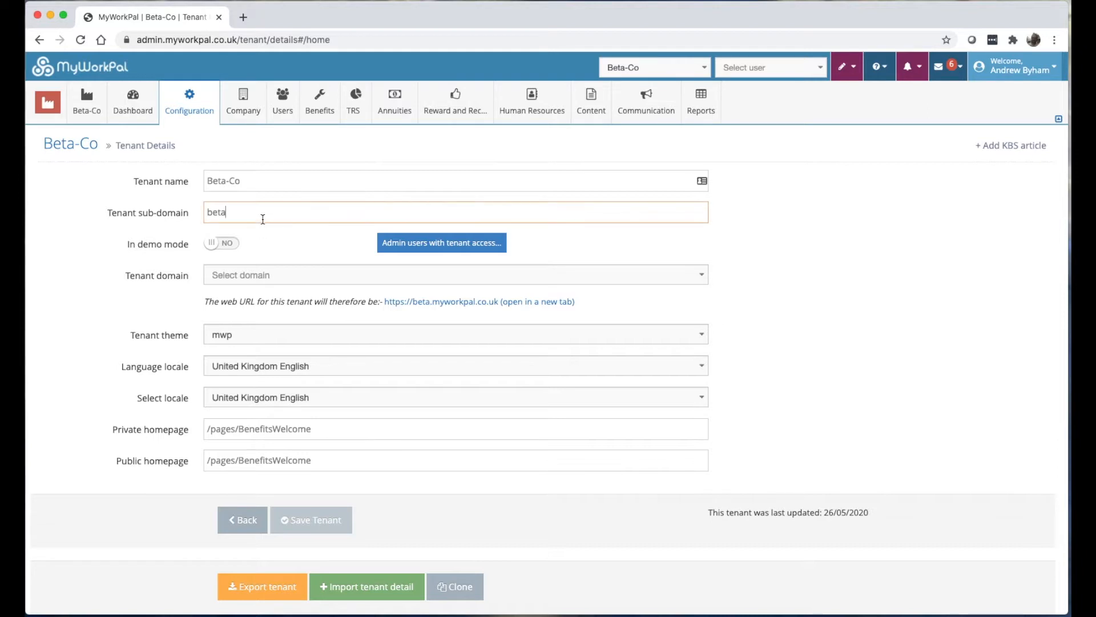
text(dfgdfgdfgdfg)
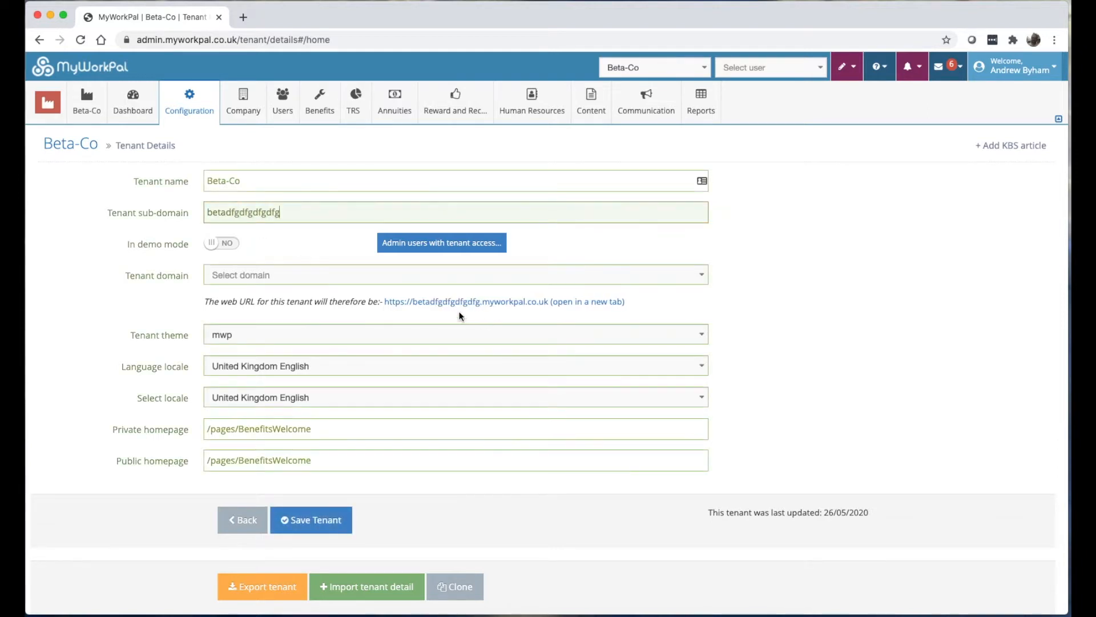
key(BackSpace)
key(BackSpace)
key(BackSpace)
key(BackSpace)
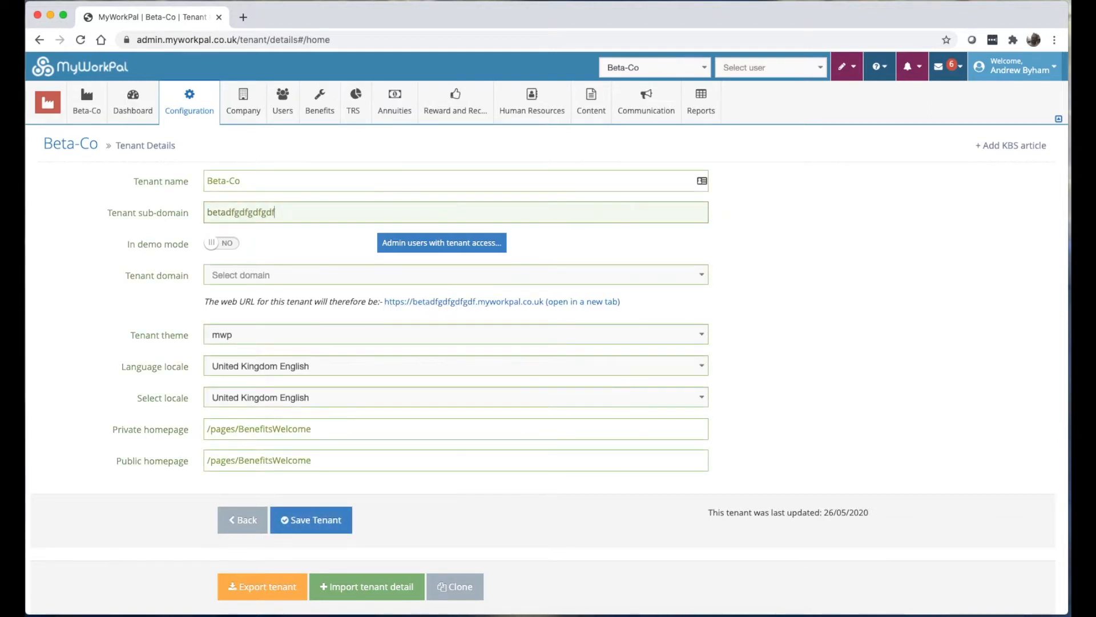
key(BackSpace)
key(BackSpace)
key(BackSpace)
key(BackSpace)
key(BackSpace)
key(BackSpace)
key(BackSpace)
key(BackSpace)
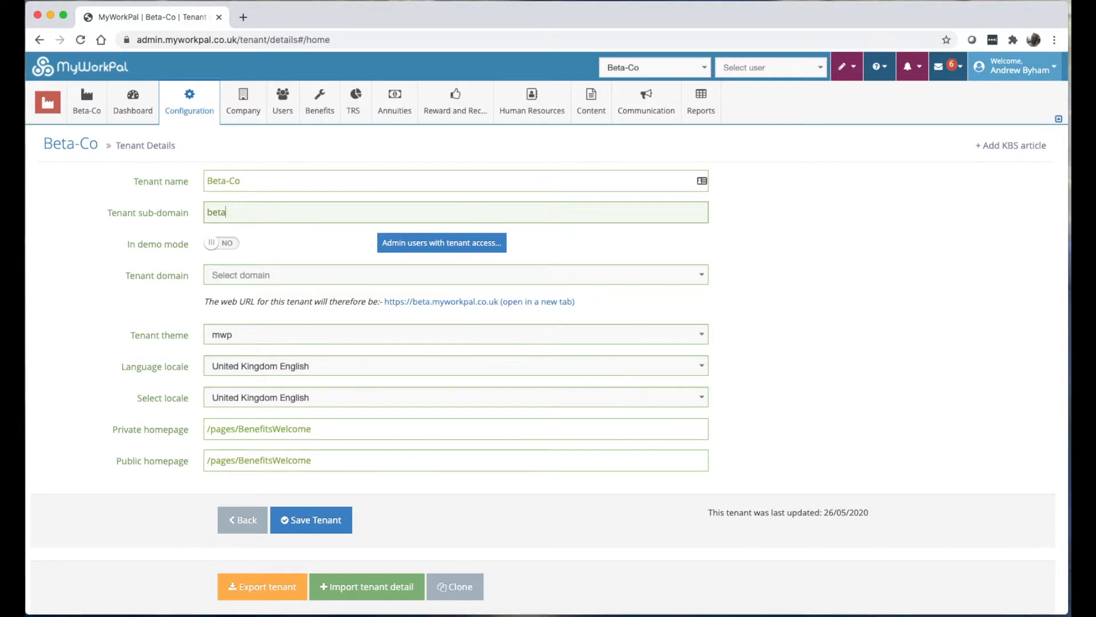
Check the tenant login page in a new tab, close it, then review admin users and tenant domains.
click(419, 304)
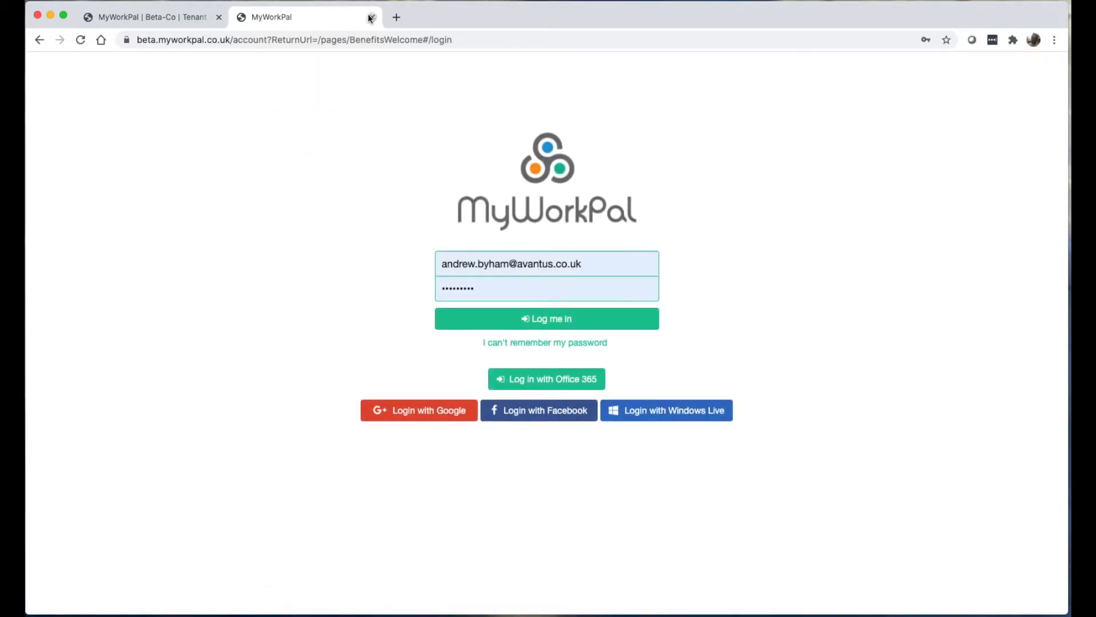
click(149, 18)
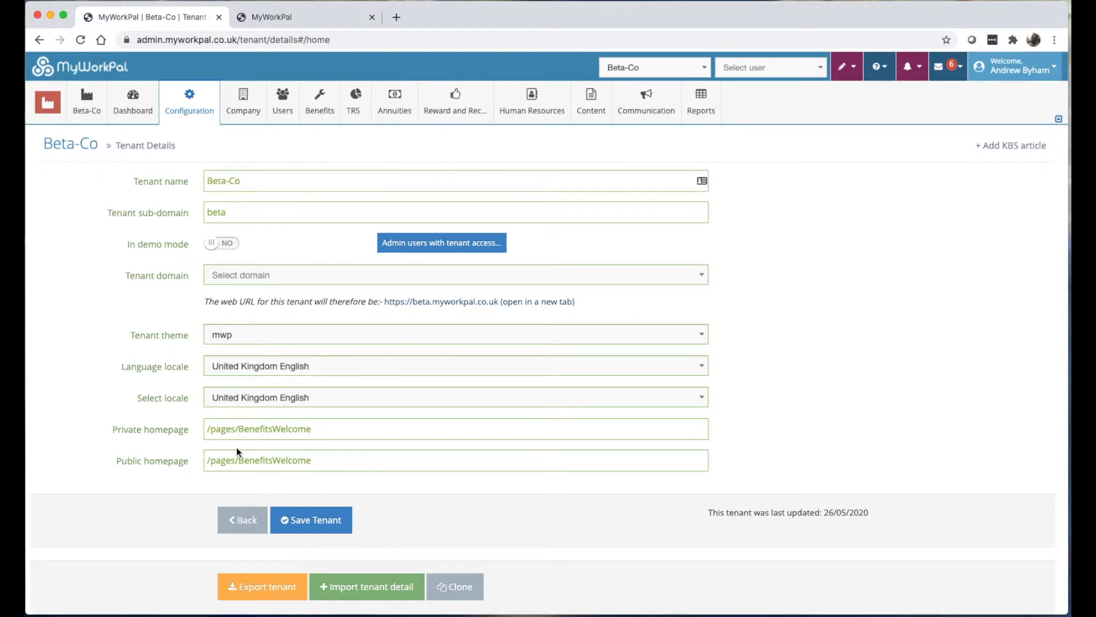
click(330, 21)
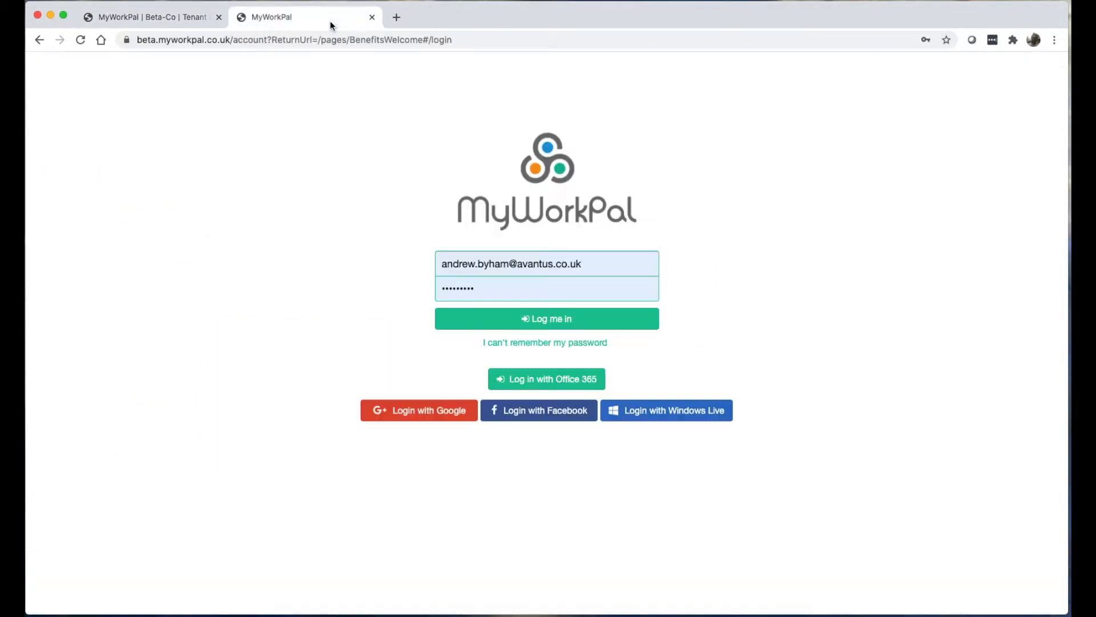
click(372, 18)
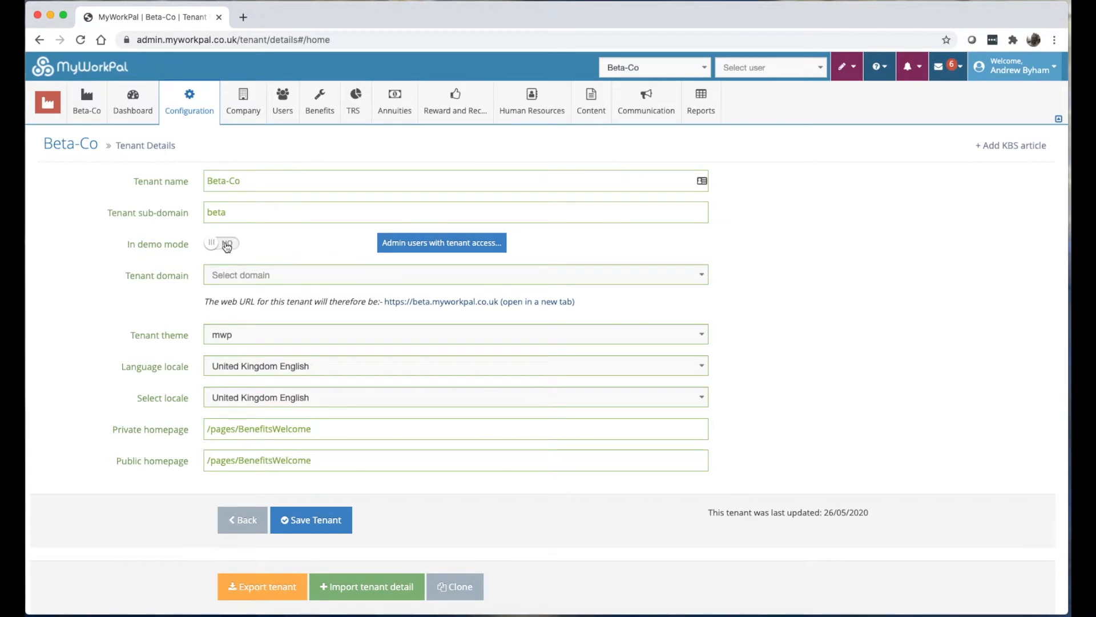
click(467, 248)
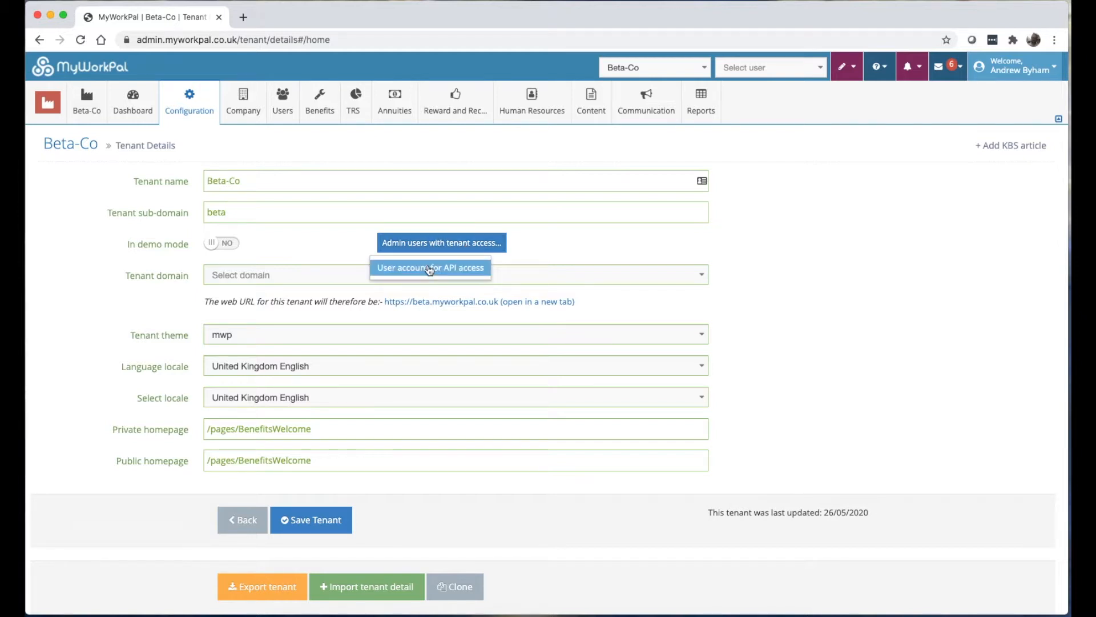
click(255, 276)
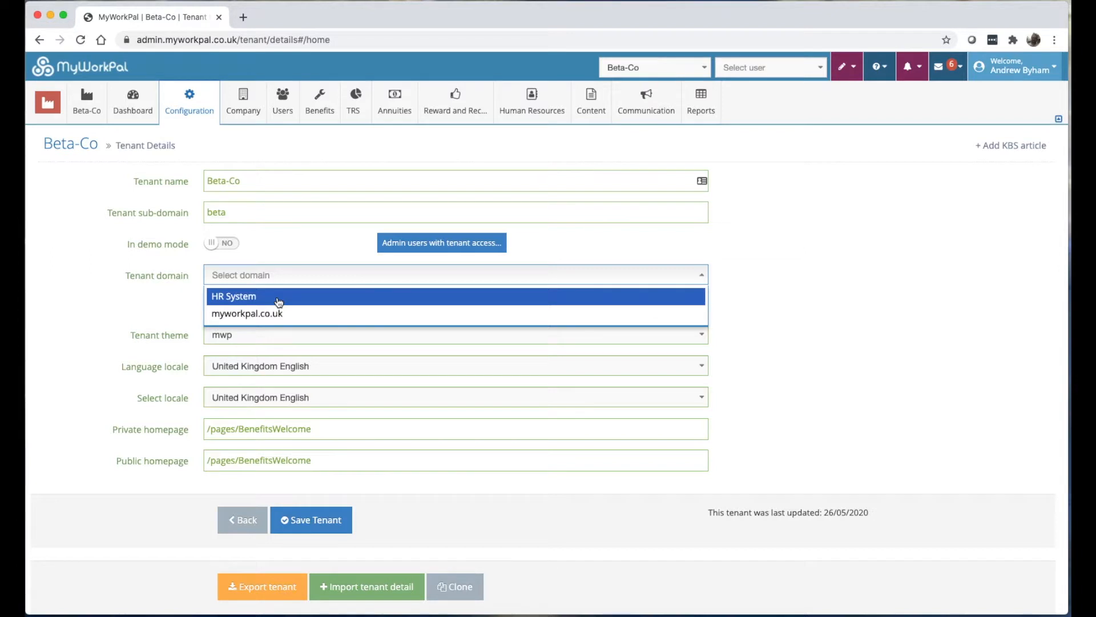
click(182, 315)
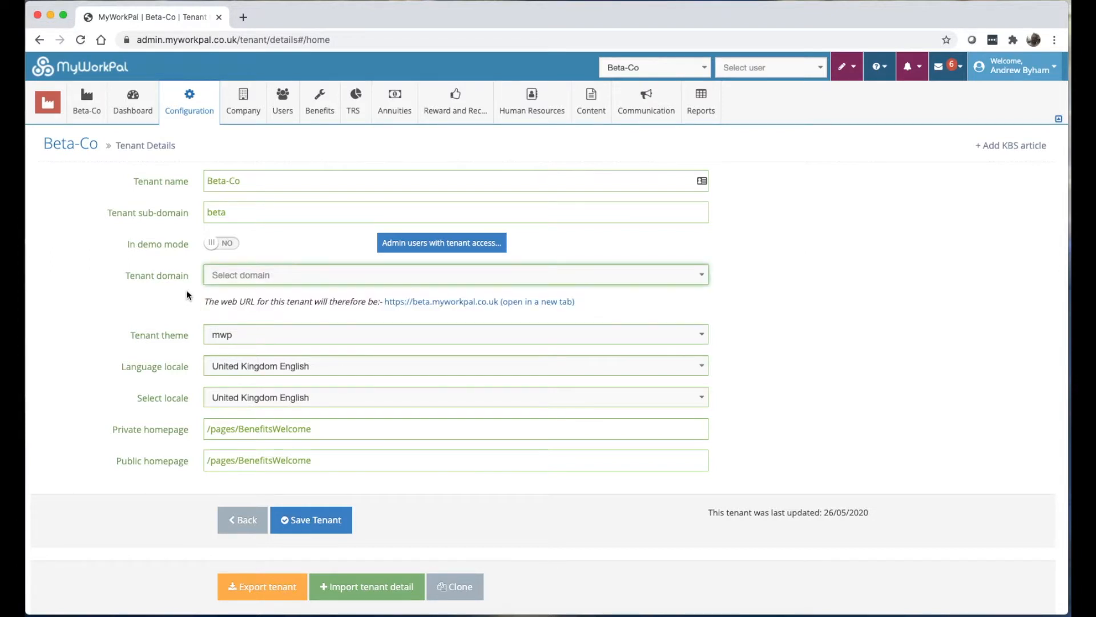
click(224, 337)
scroll(224, 336, down, 2)
scroll(242, 349, down, 8)
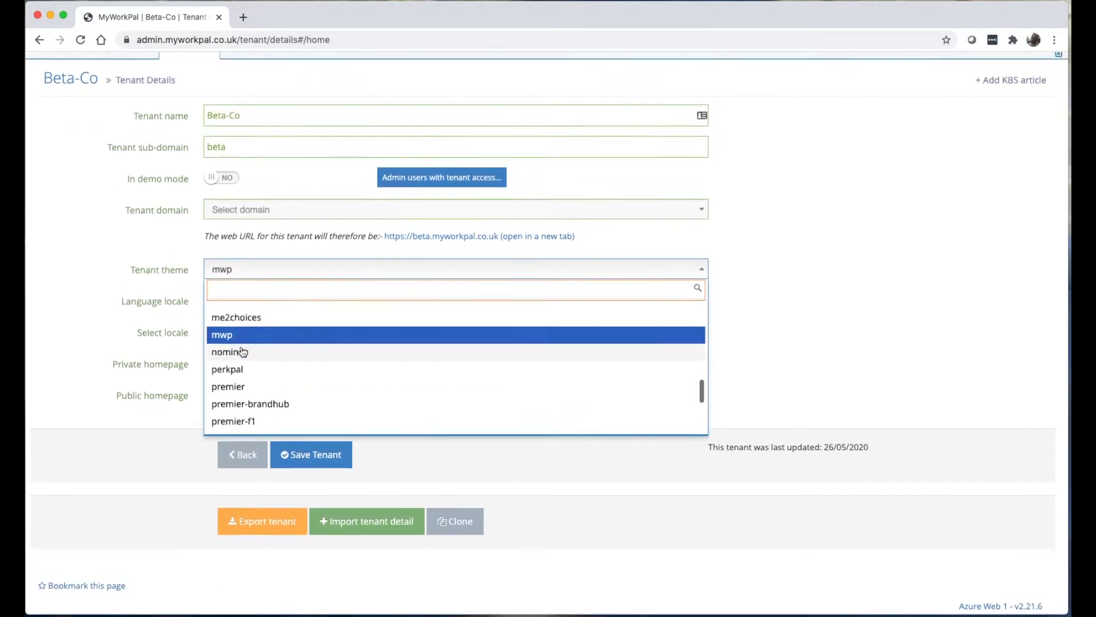
scroll(242, 351, up, 8)
scroll(242, 351, down, 10)
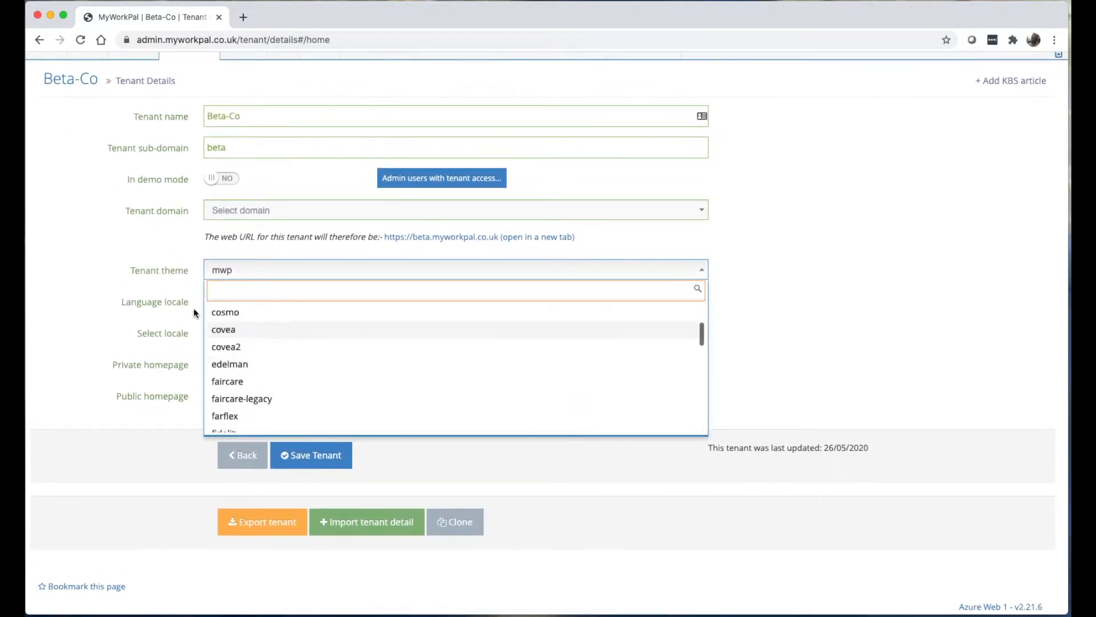
click(221, 276)
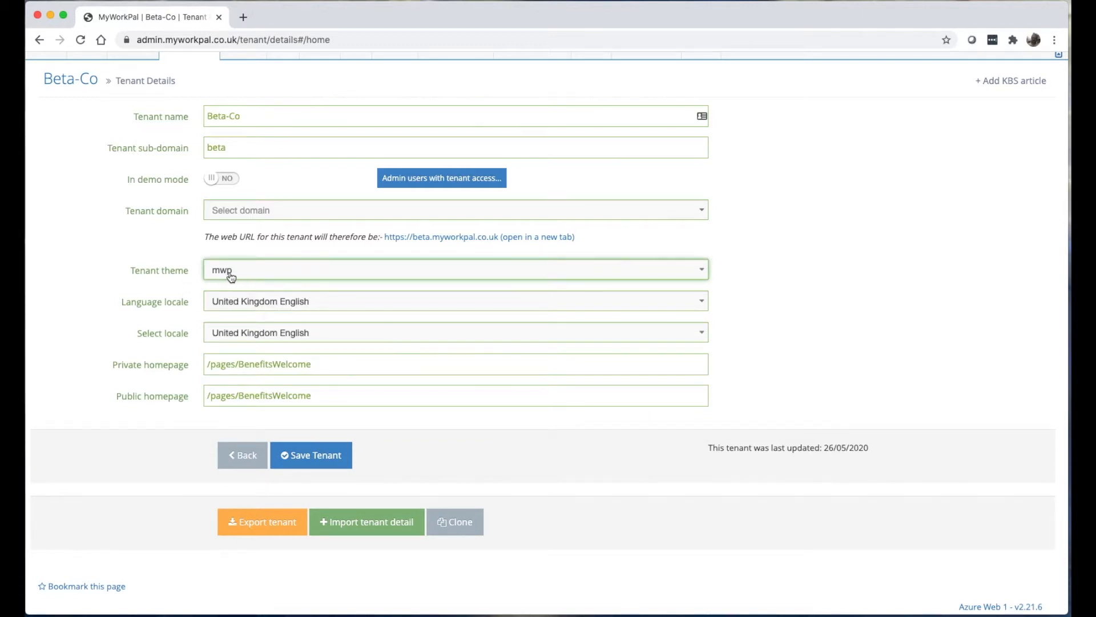
scroll(231, 277, up, 2)
click(422, 304)
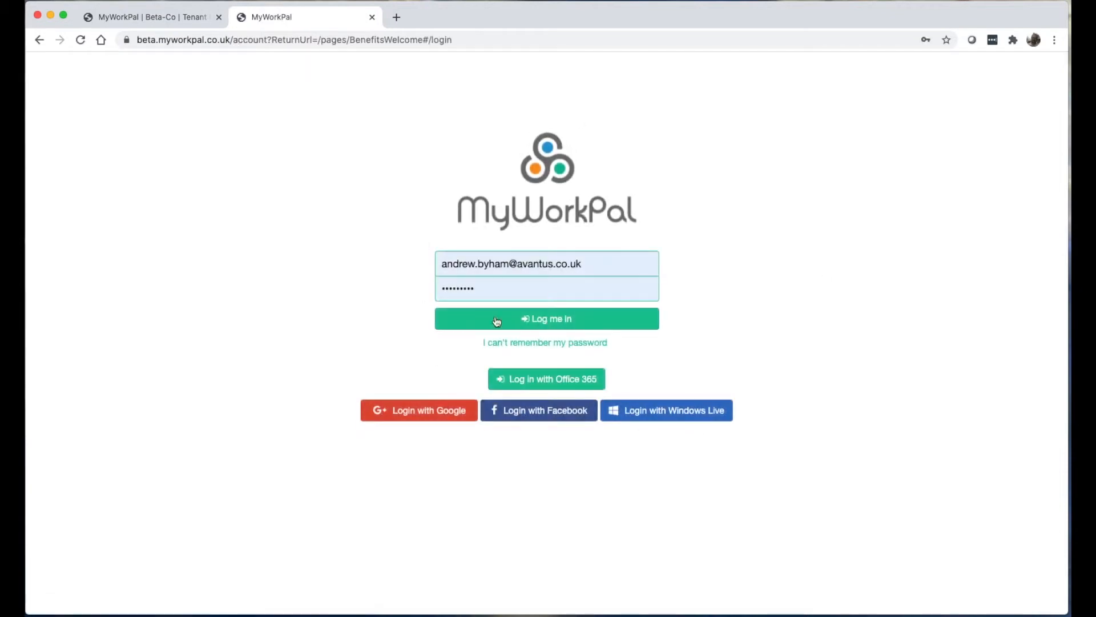
click(372, 18)
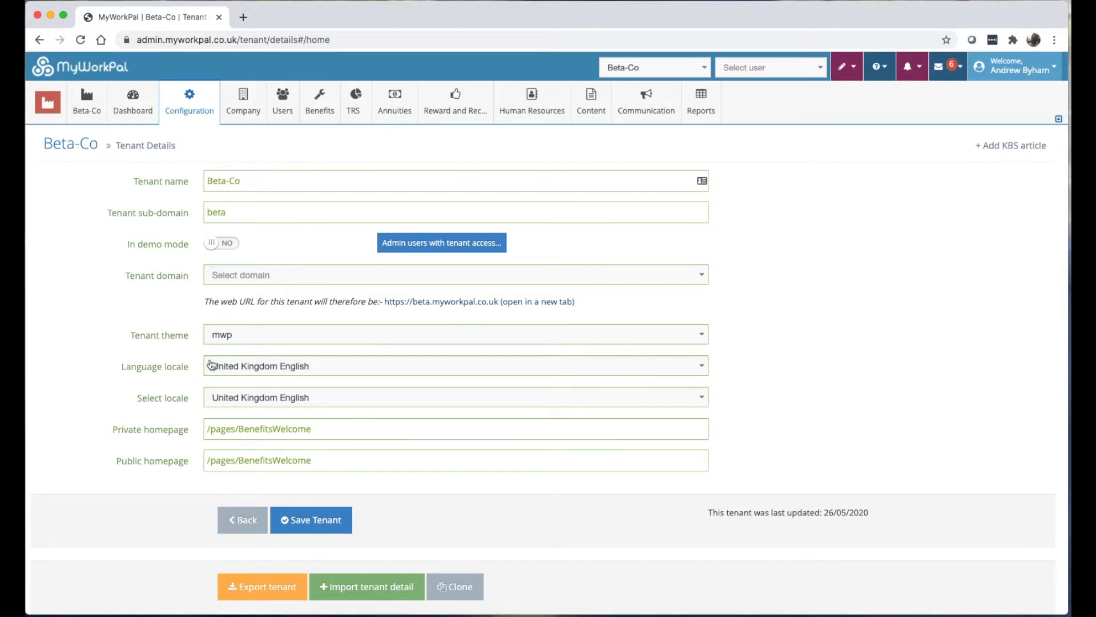
Review the locale options, keeping United Kingdom English as the language locale.
click(258, 402)
scroll(249, 451, down, 1)
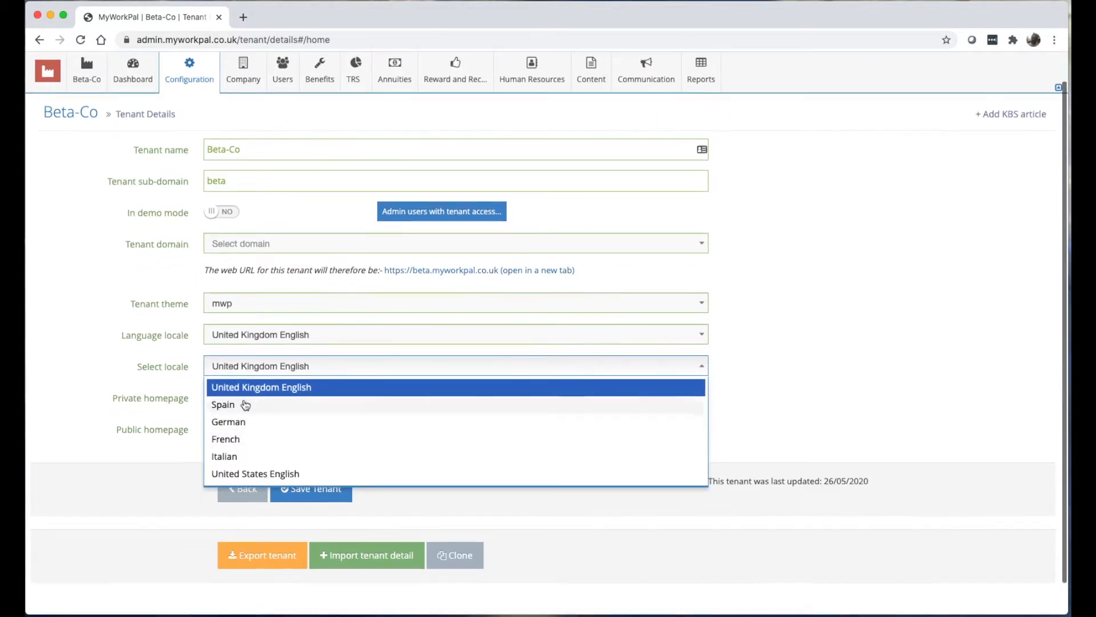
click(241, 337)
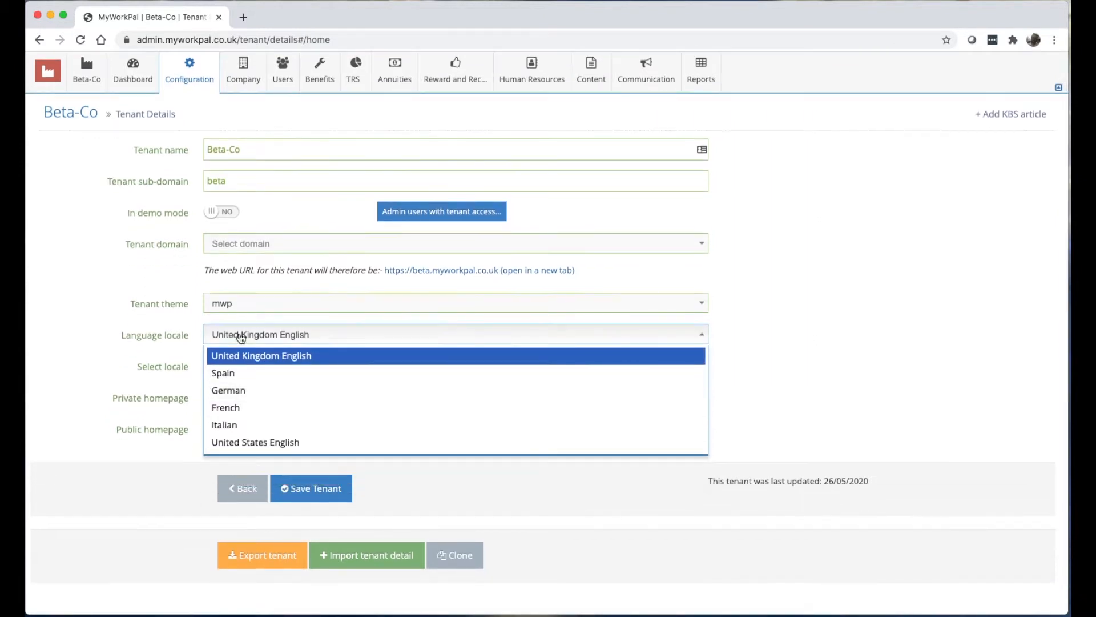
click(178, 352)
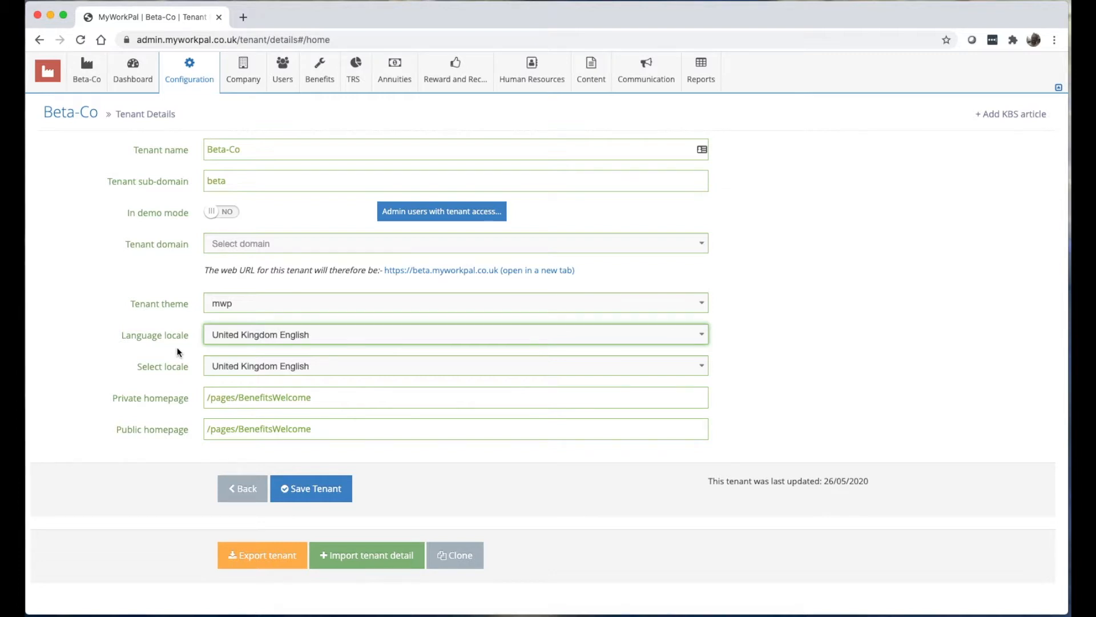
Inspect the private and public homepage paths, then open the tenant's website in a new tab.
scroll(263, 427, down, 1)
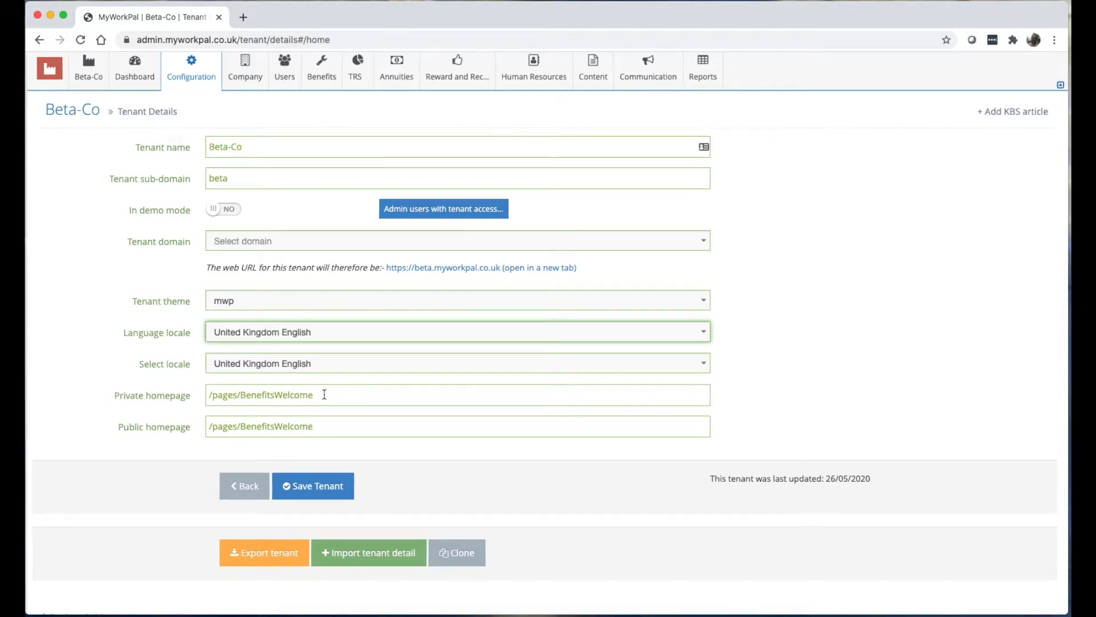
triple_click(321, 395)
scroll(179, 398, down, 1)
triple_click(344, 426)
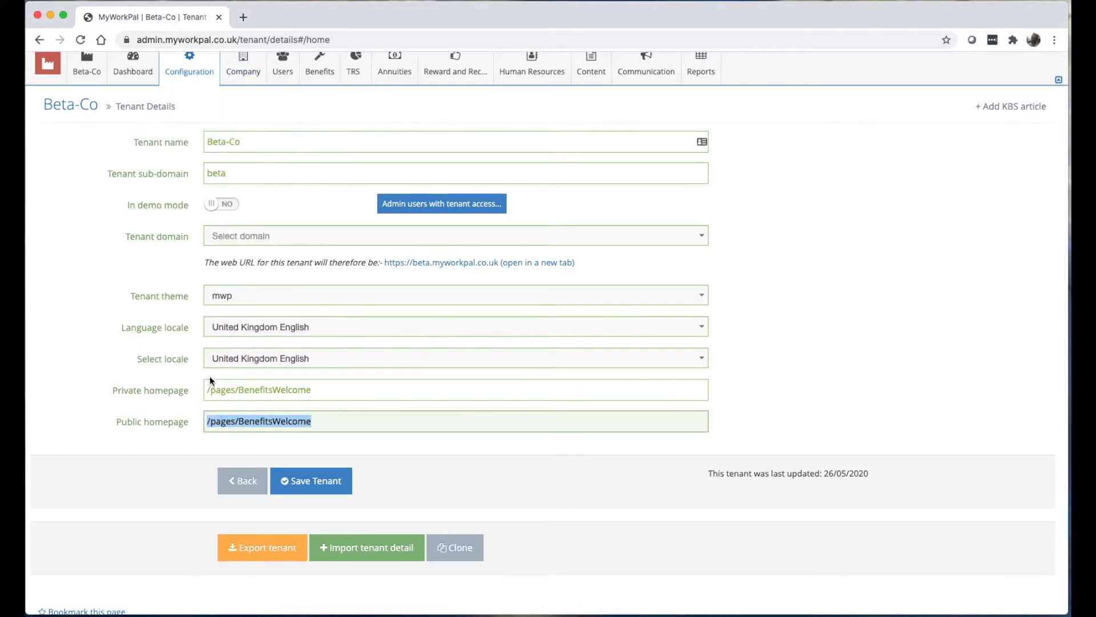
click(161, 374)
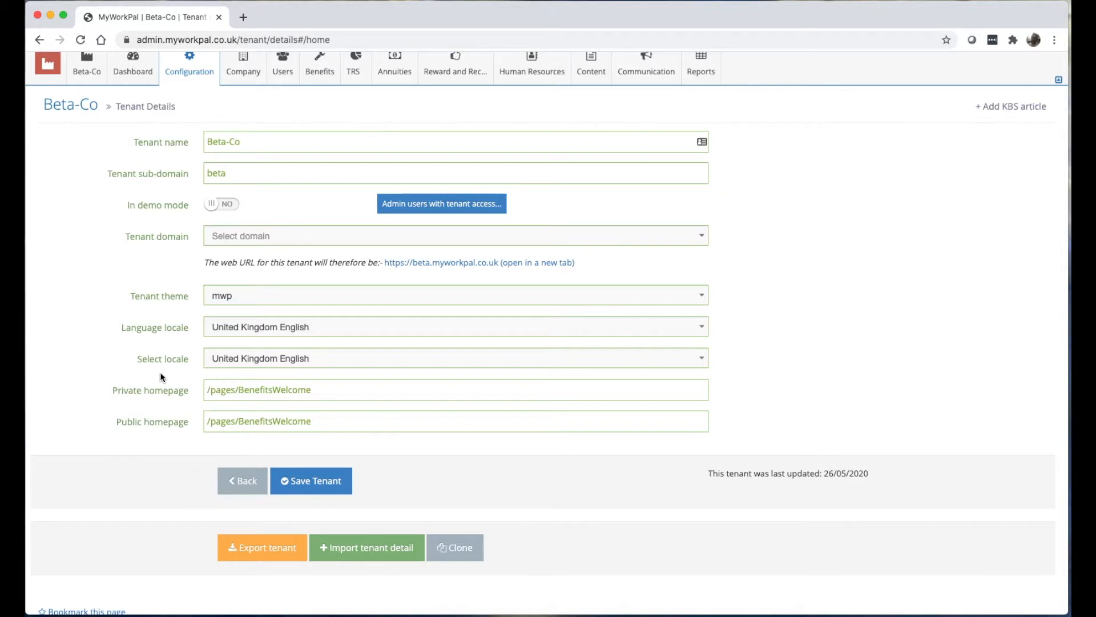
scroll(160, 372, up, 2)
click(505, 302)
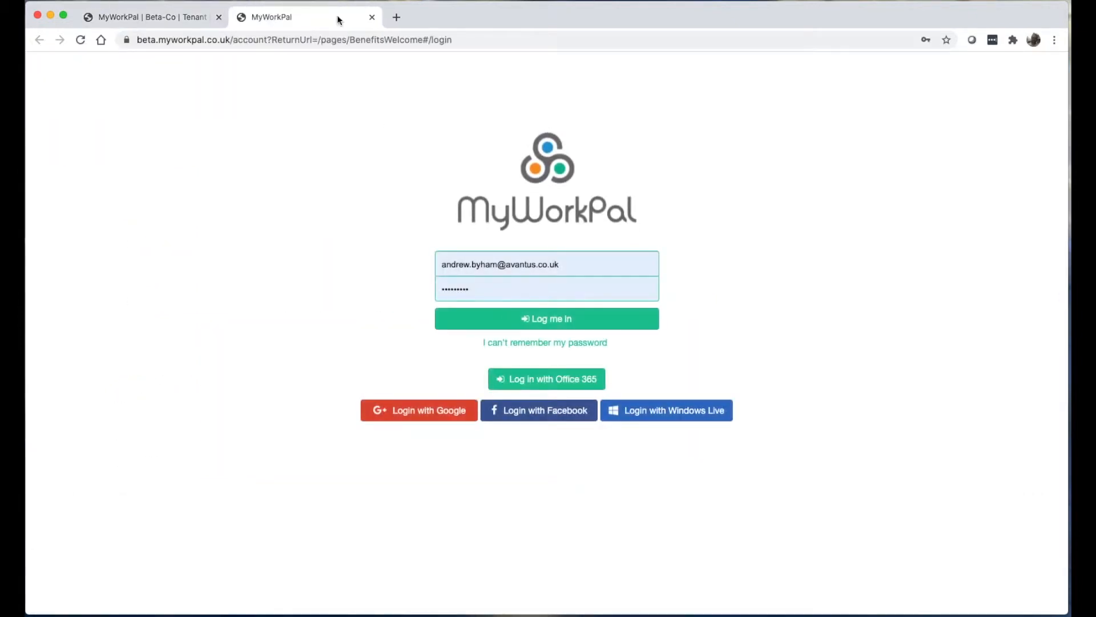
Close the tenant site tab and start a new page template from Page Templates.
click(349, 40)
click(428, 40)
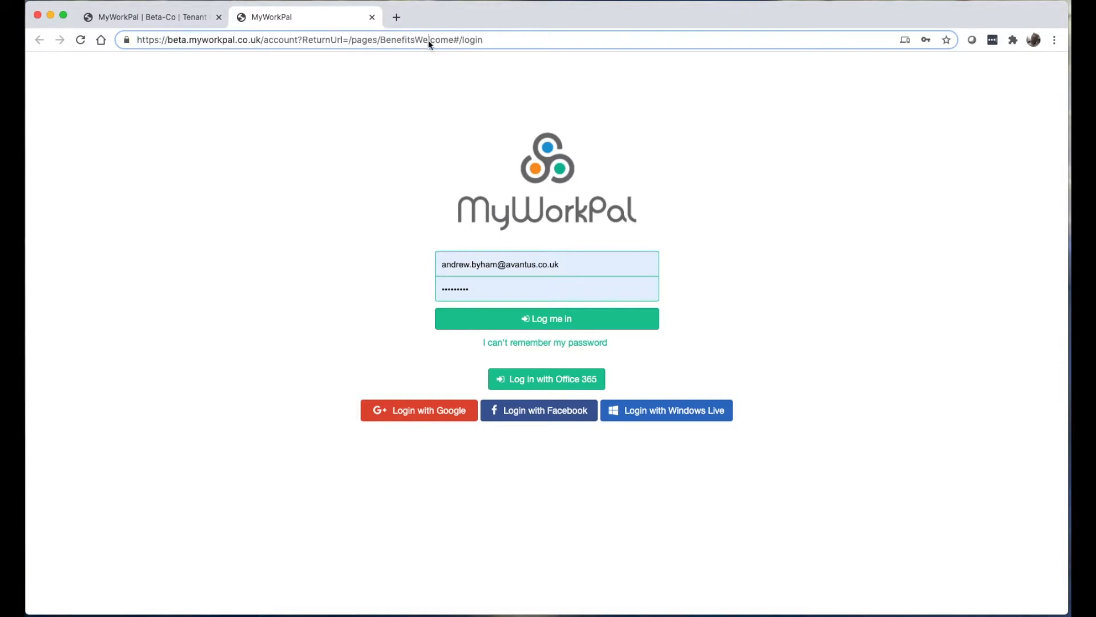
click(370, 18)
mouse_move(582, 99)
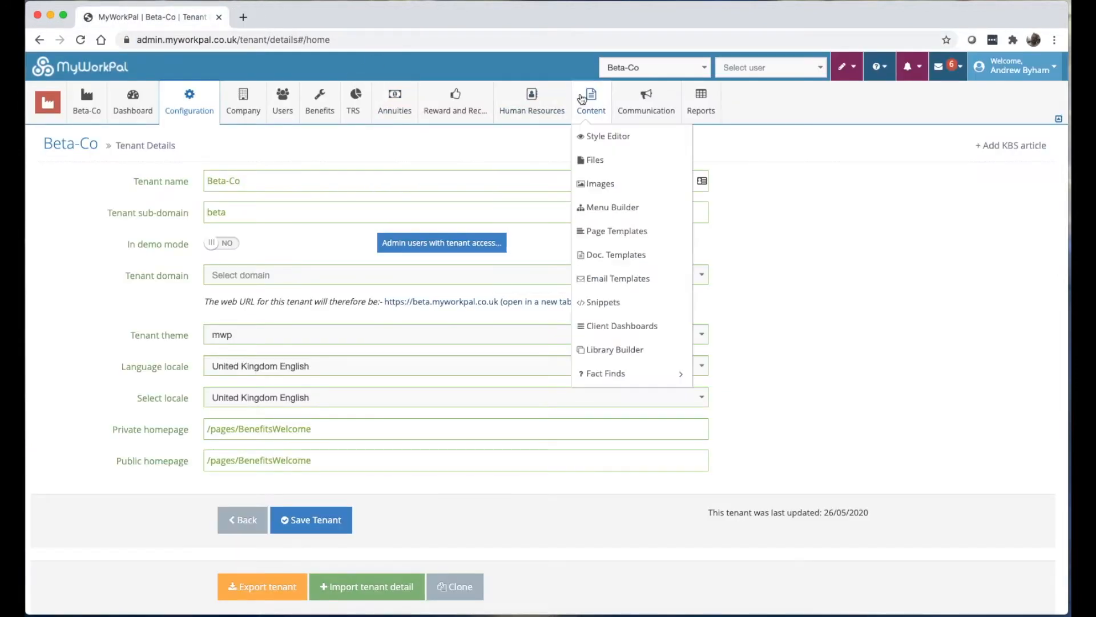
click(611, 231)
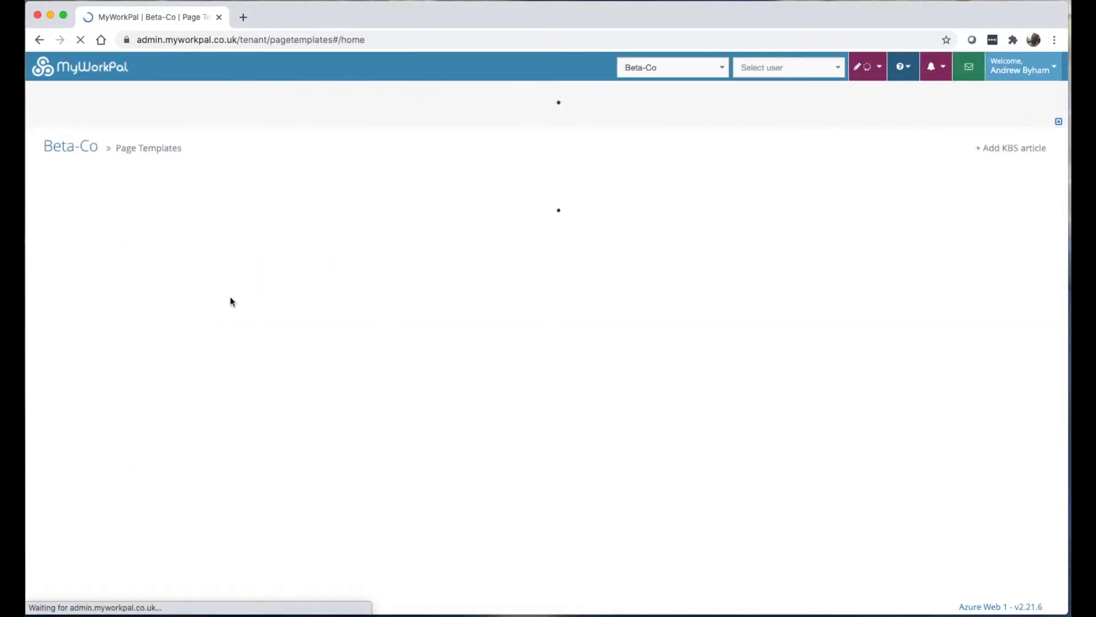
scroll(231, 301, down, 4)
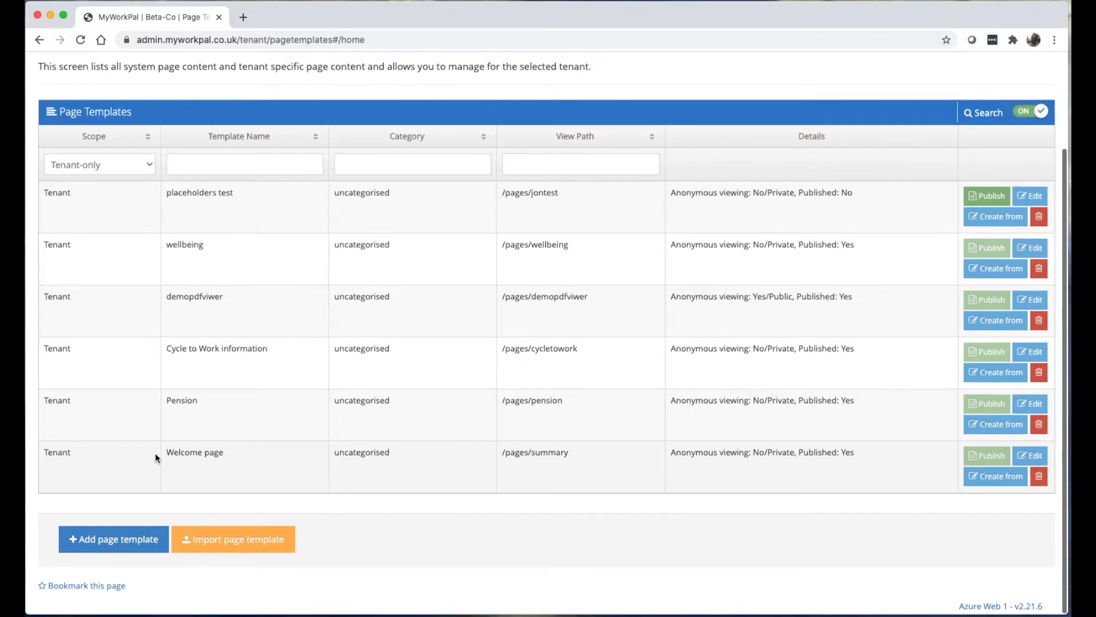
click(105, 549)
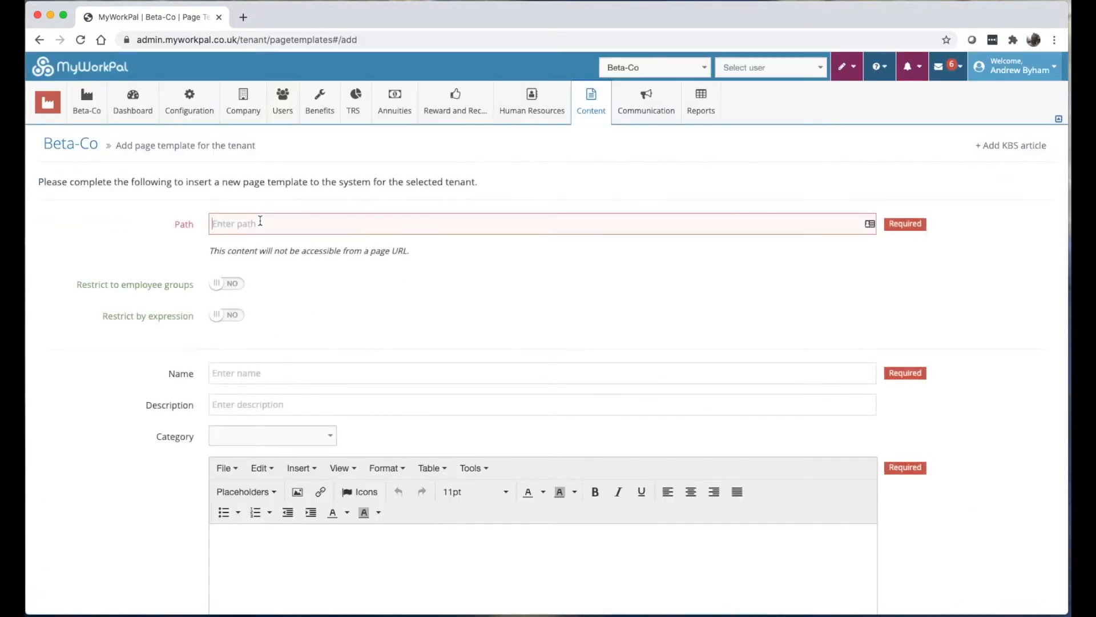
Set the new template's path to welcome-public.
click(259, 223)
text(welcome)
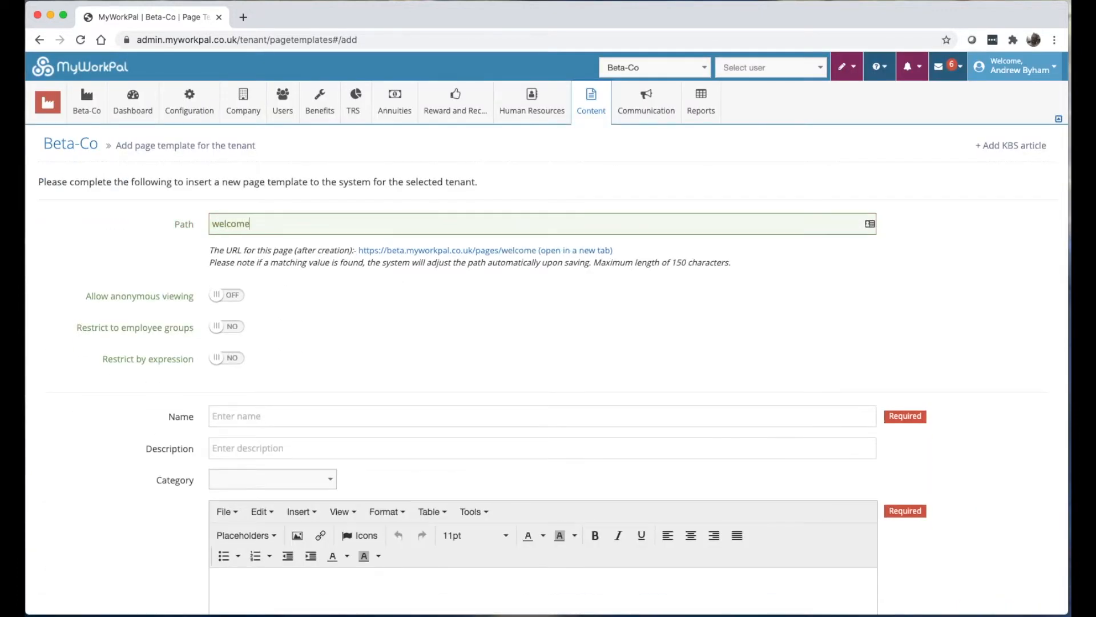
text(_public)
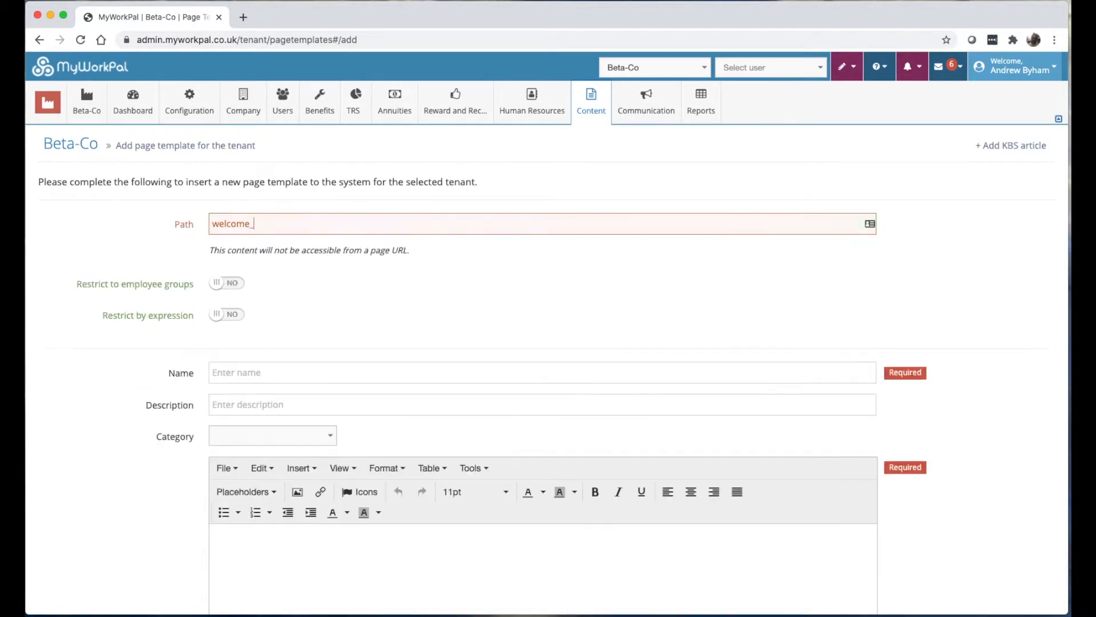
click(252, 223)
key(BackSpace)
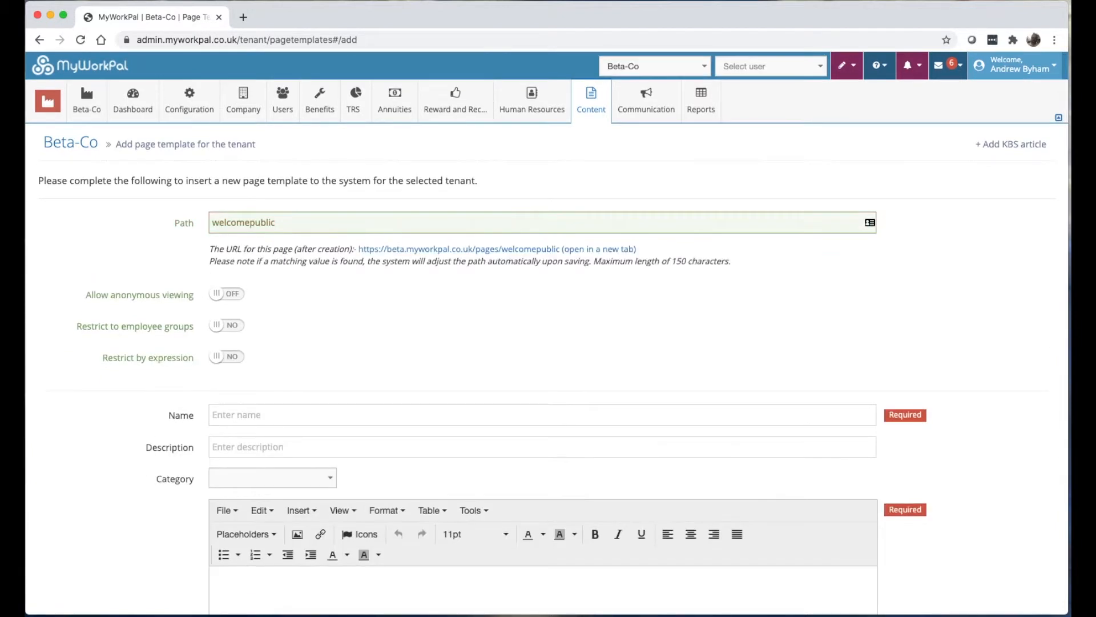
text(-)
key(super+a)
key(super+c)
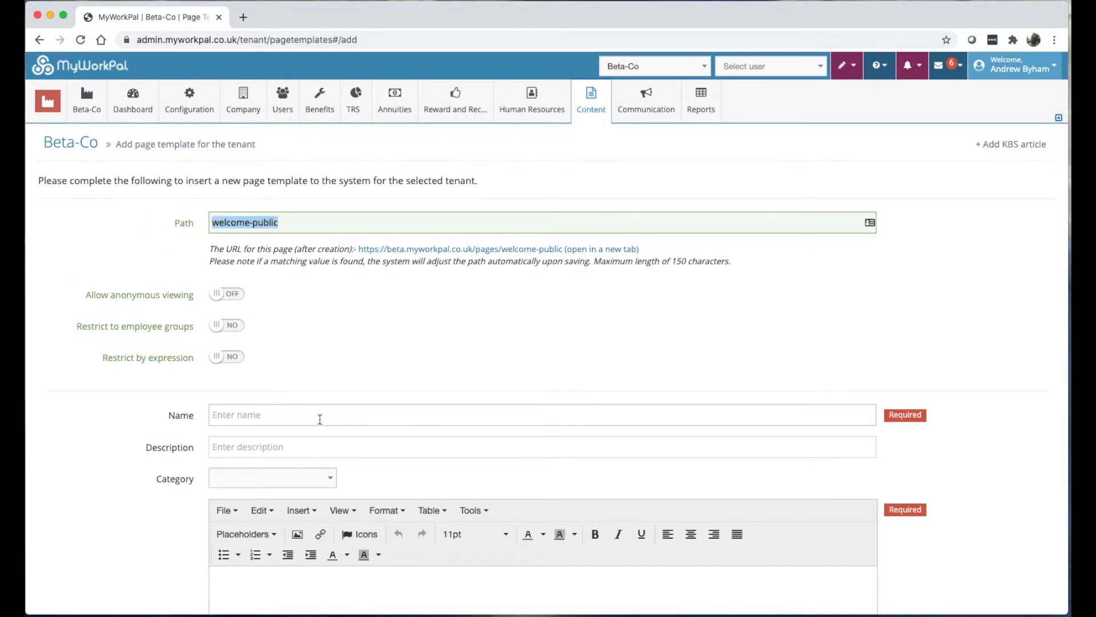
Allow anonymous viewing, name it Welcome, add body 'Welcome to the public page', and publish.
click(228, 294)
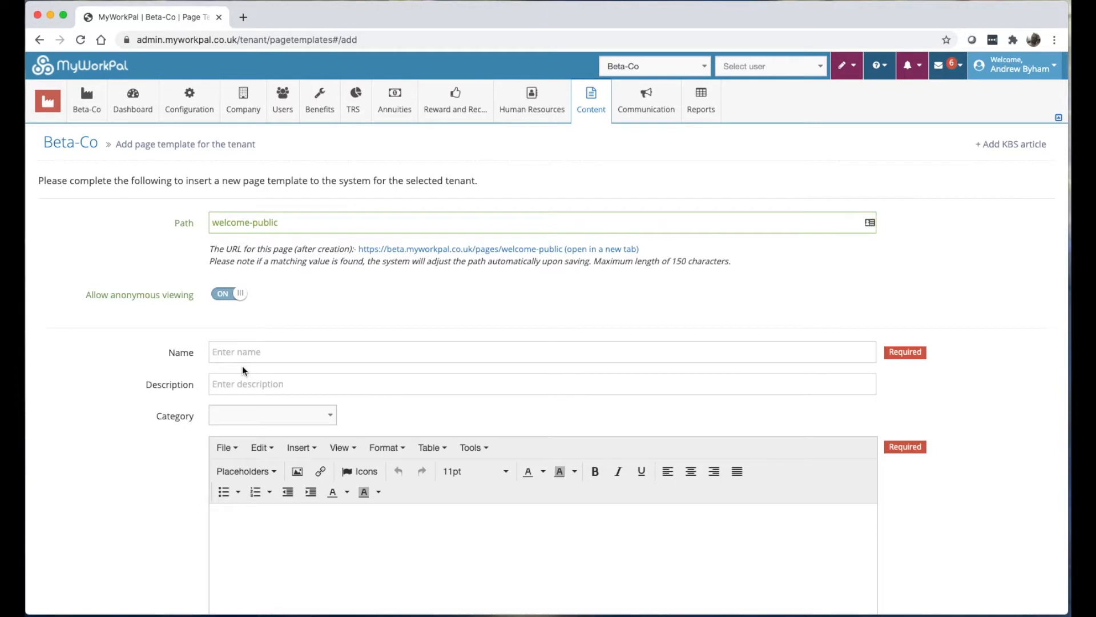
scroll(244, 371, down, 3)
click(254, 239)
text(Welcome)
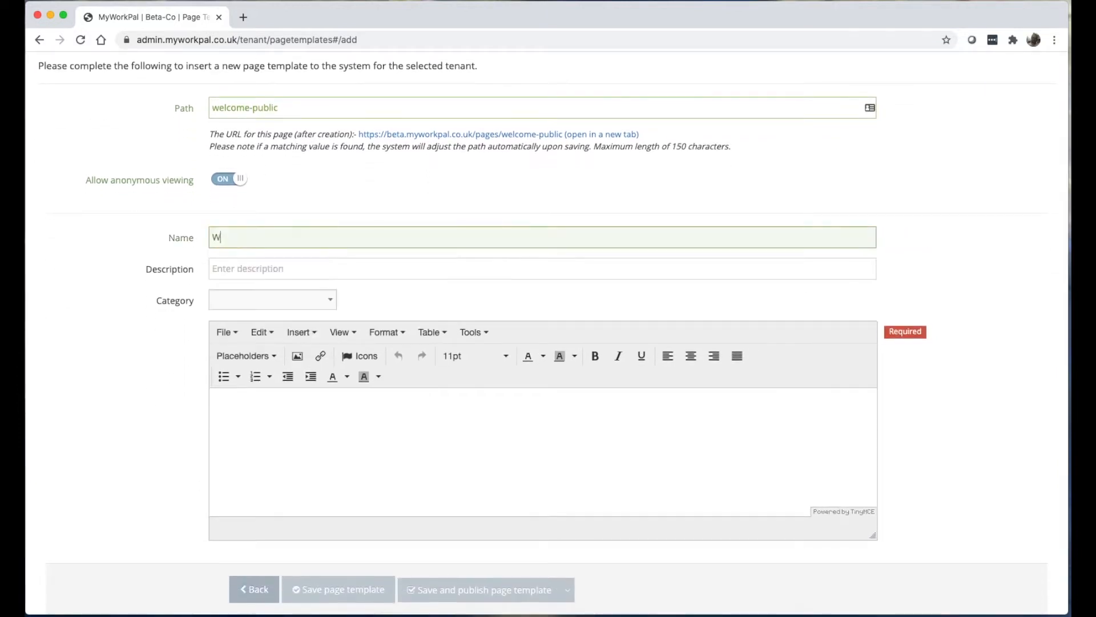
click(331, 451)
text(Welcome to the pub)
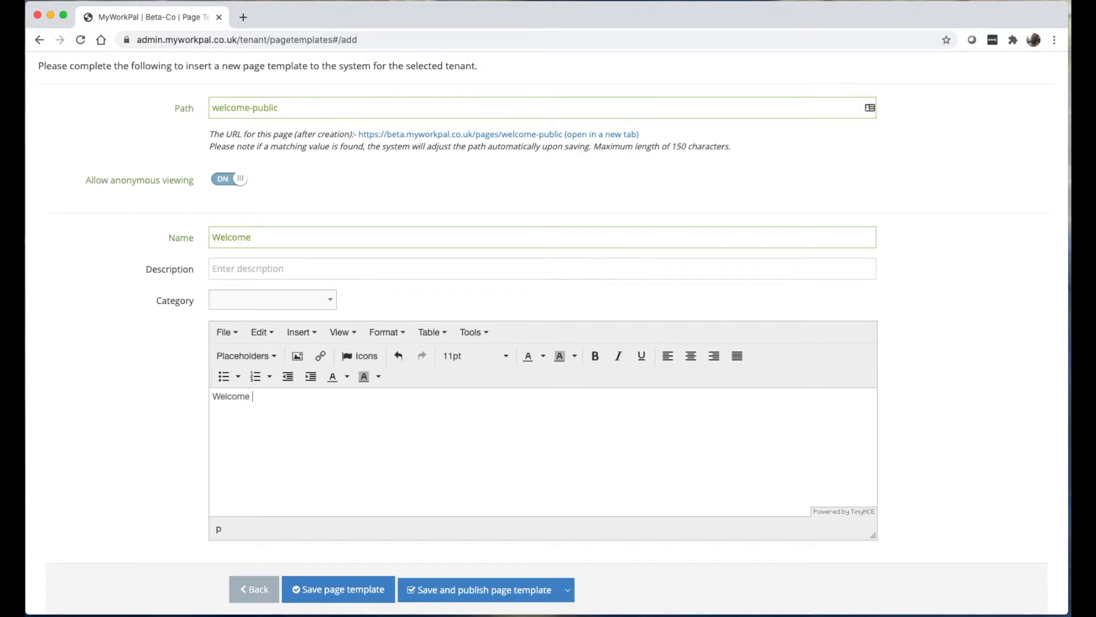
text(lic page)
click(436, 597)
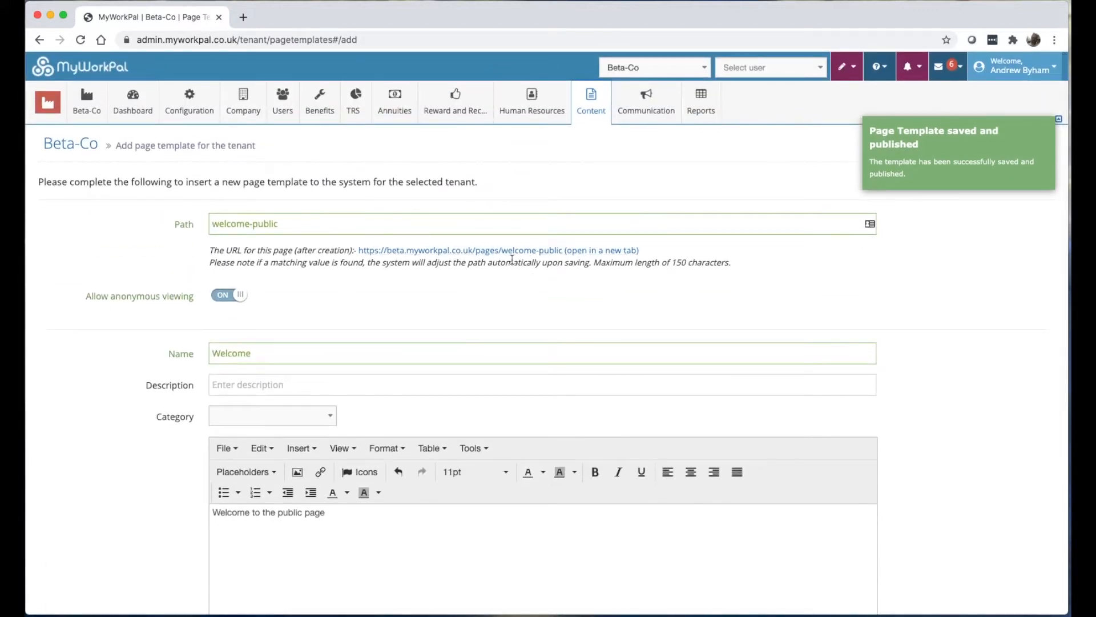
Preview the welcome-public page, then set Tenant Details' public homepage to /pages/welcome-public and save.
click(492, 252)
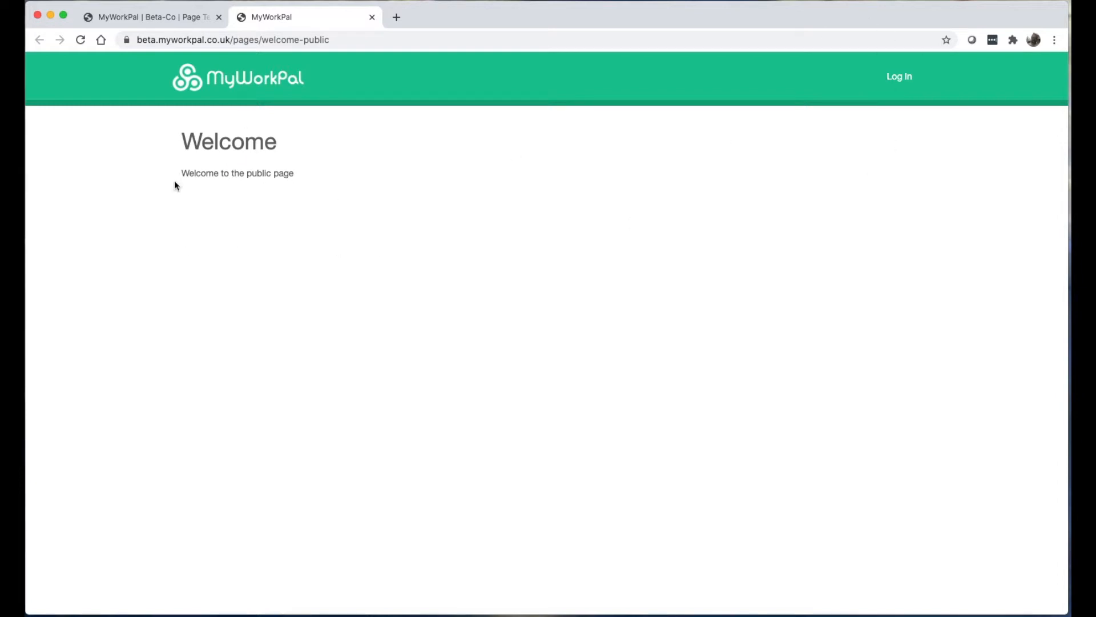
click(372, 17)
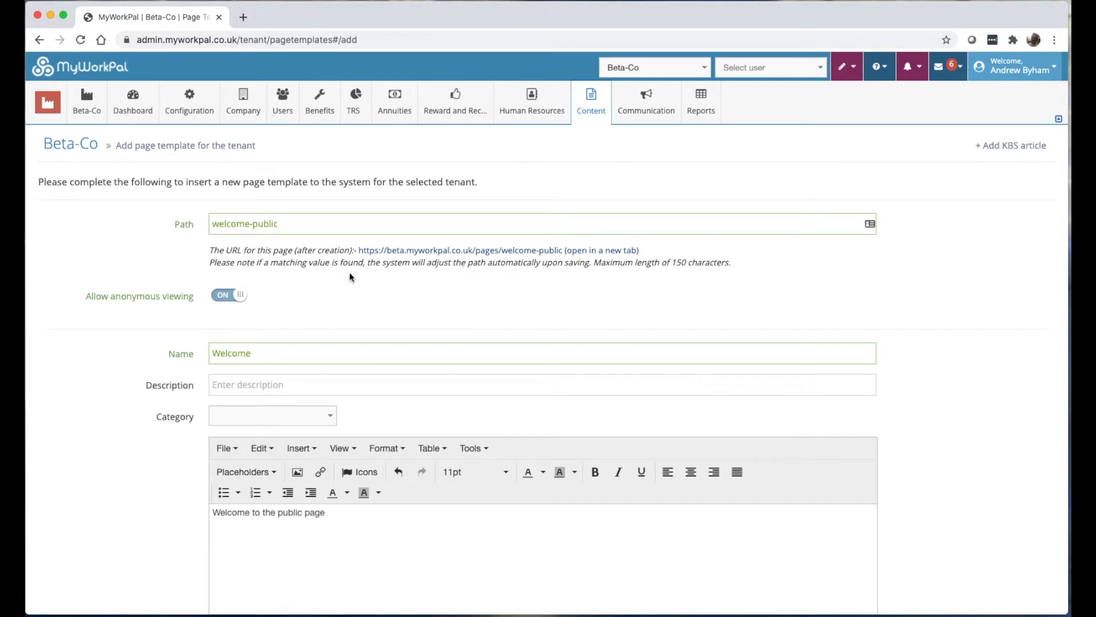
click(188, 103)
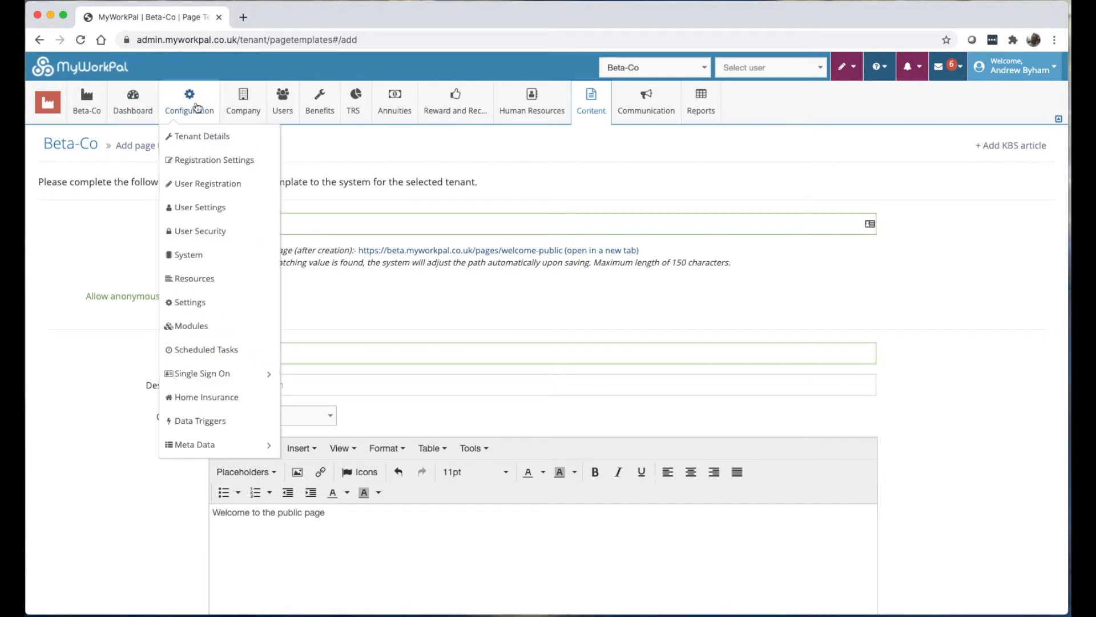
click(193, 138)
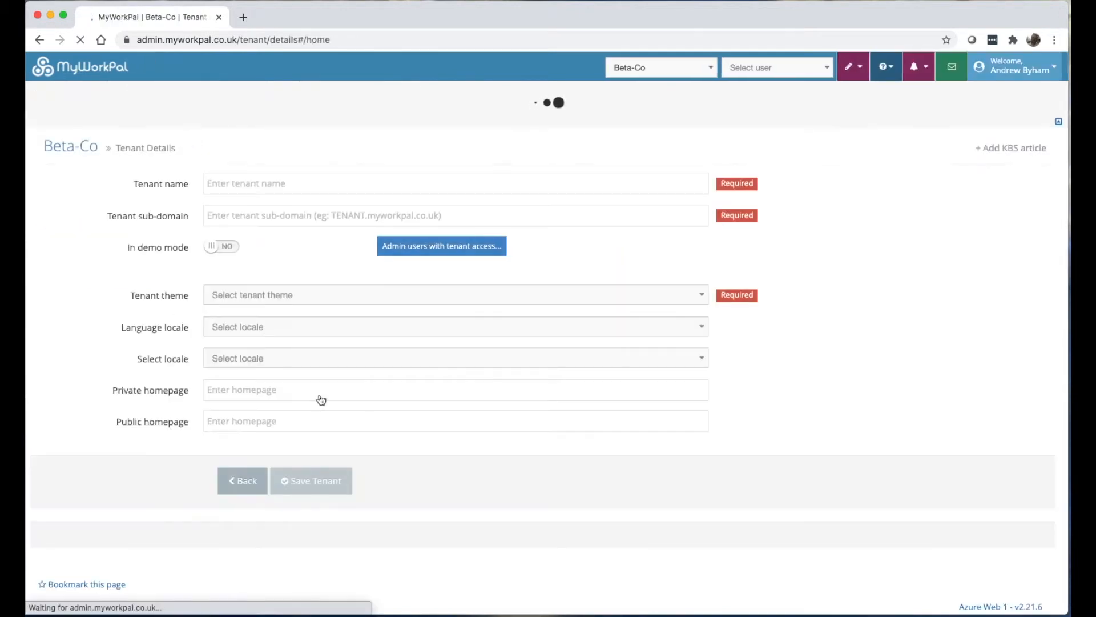
scroll(265, 462, down, 1)
drag(335, 449, 211, 453)
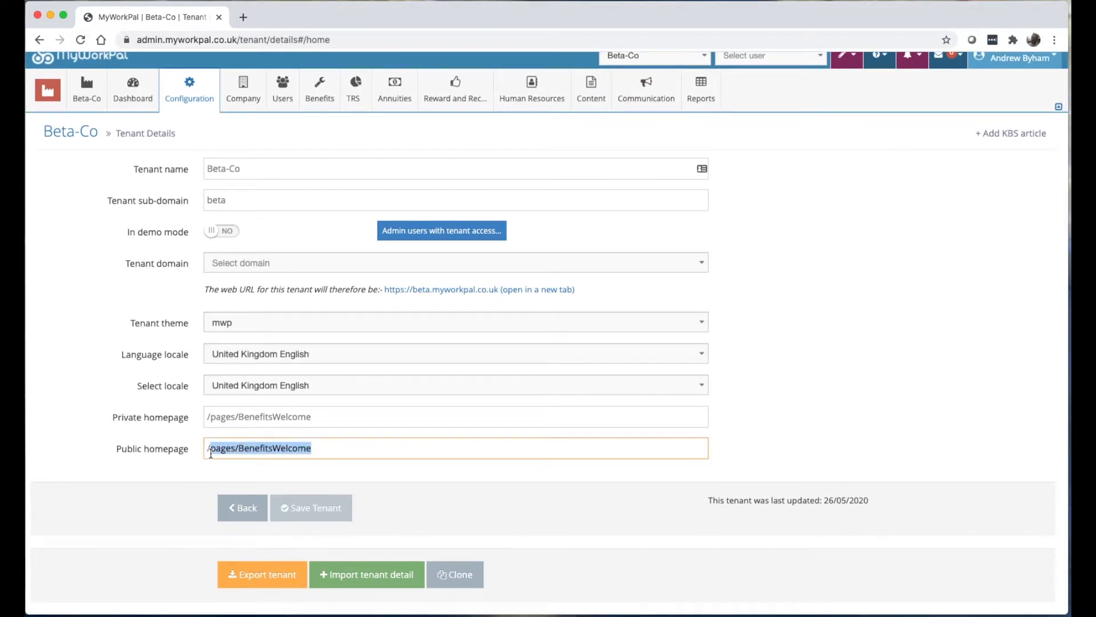
key(super+v)
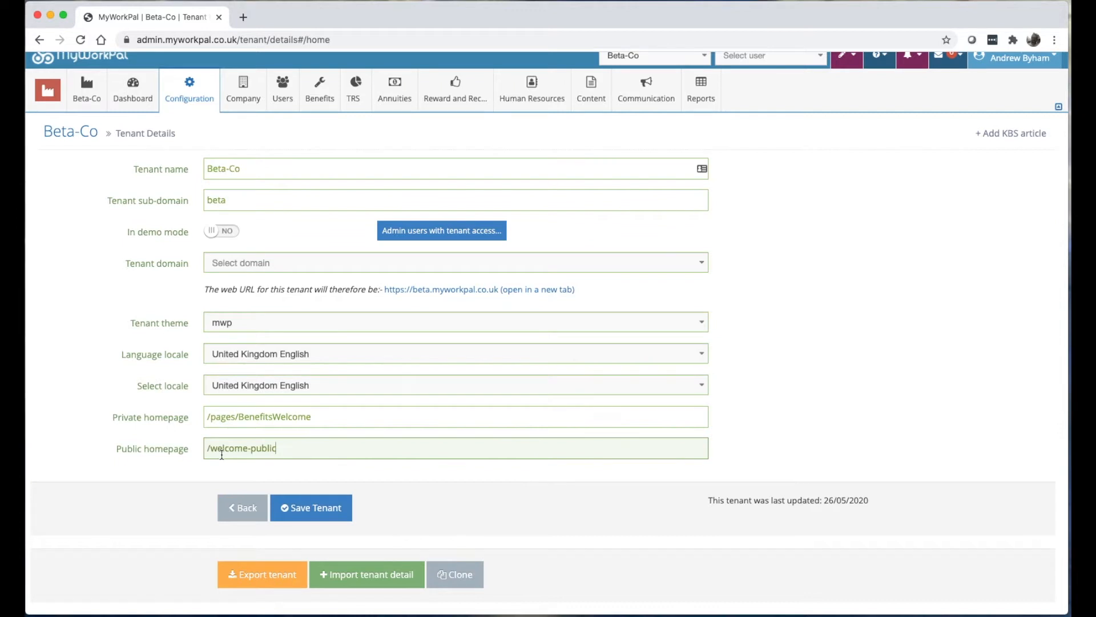
click(211, 449)
text(pages/)
click(325, 519)
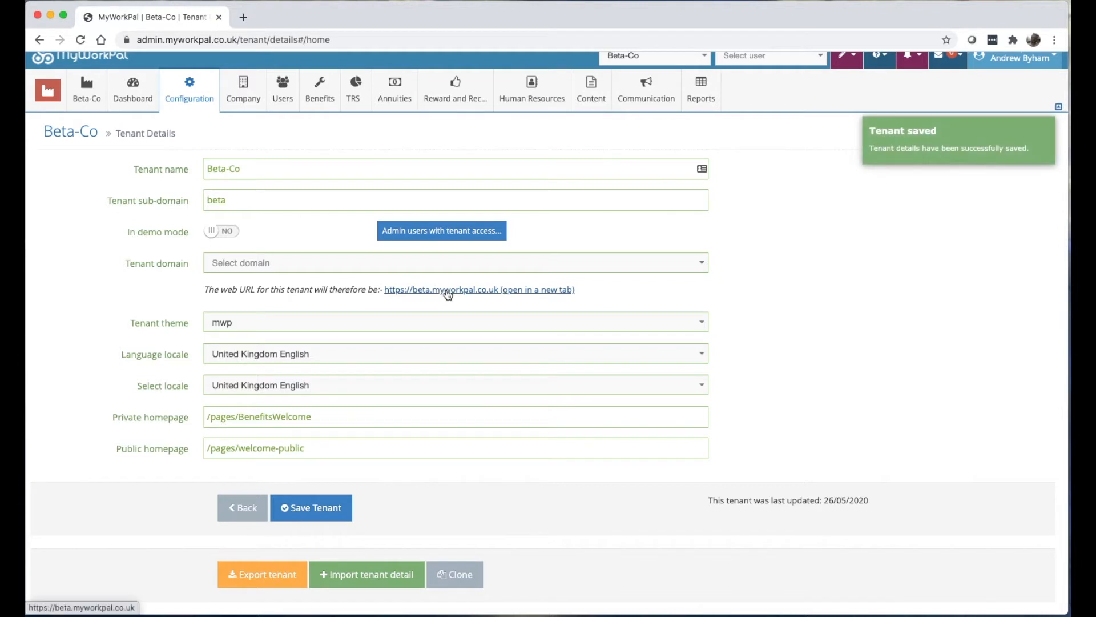
Open the tenant website to verify the new homepage, then check the private homepage field.
click(447, 289)
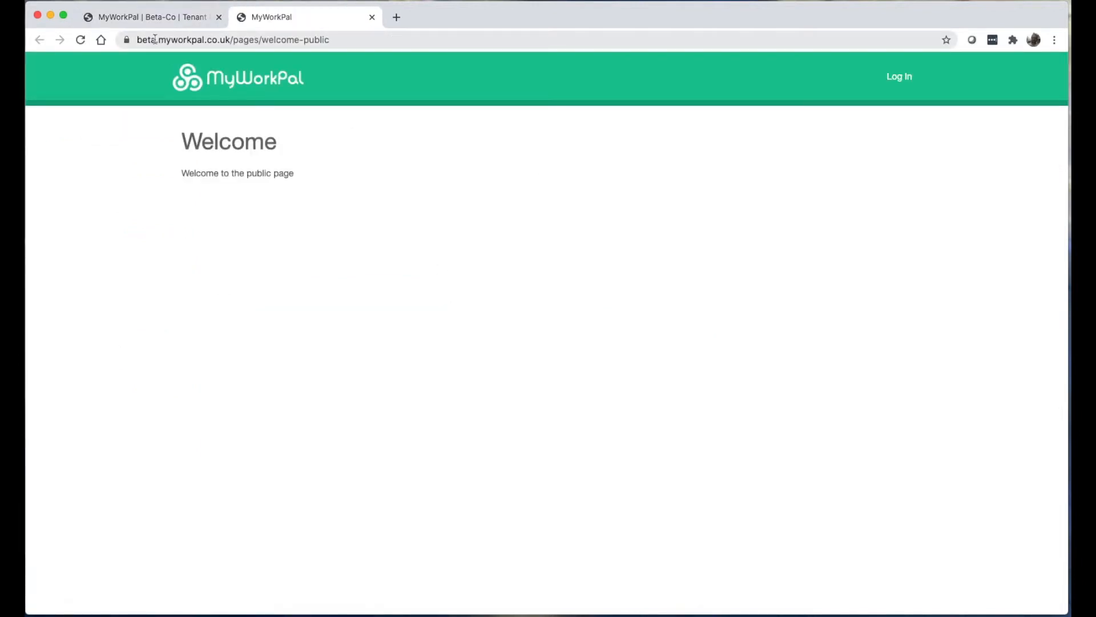
drag(231, 39, 131, 40)
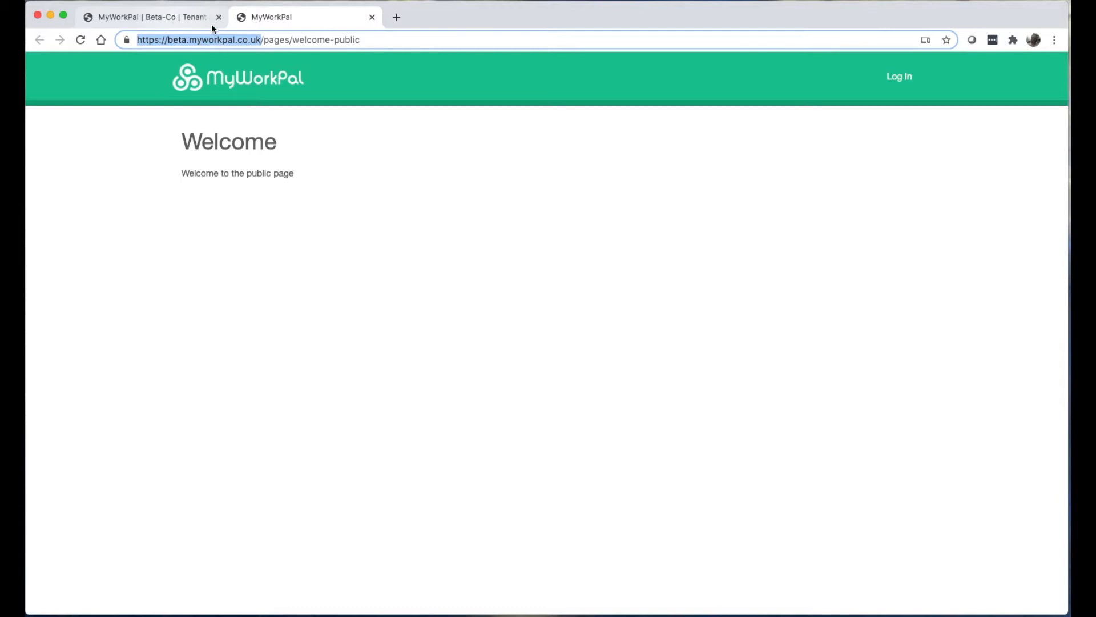
click(690, 247)
click(169, 23)
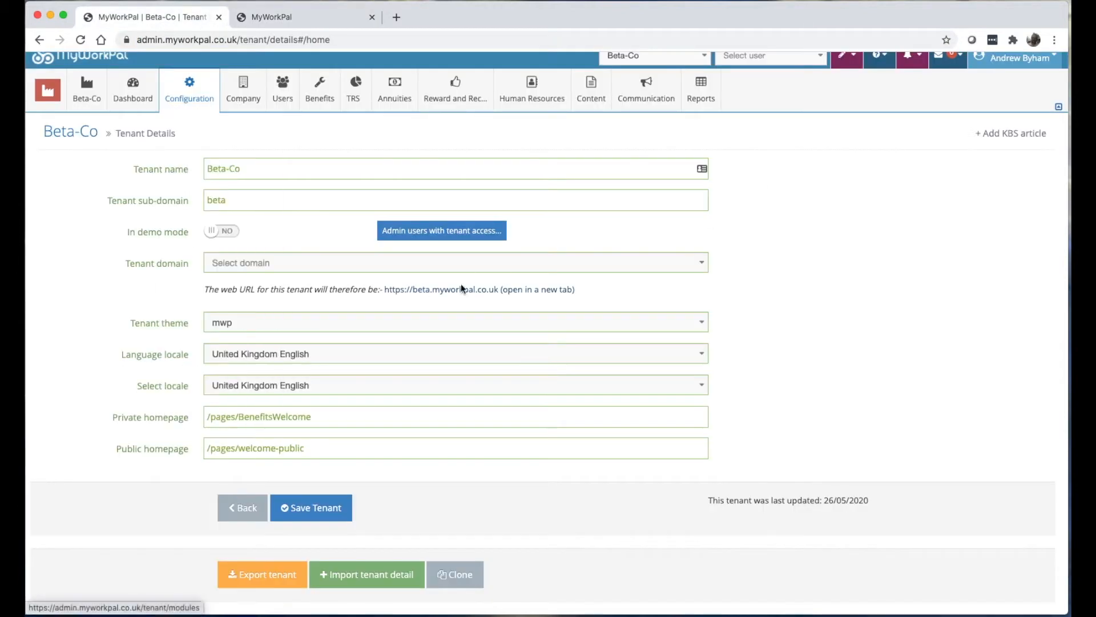
click(289, 422)
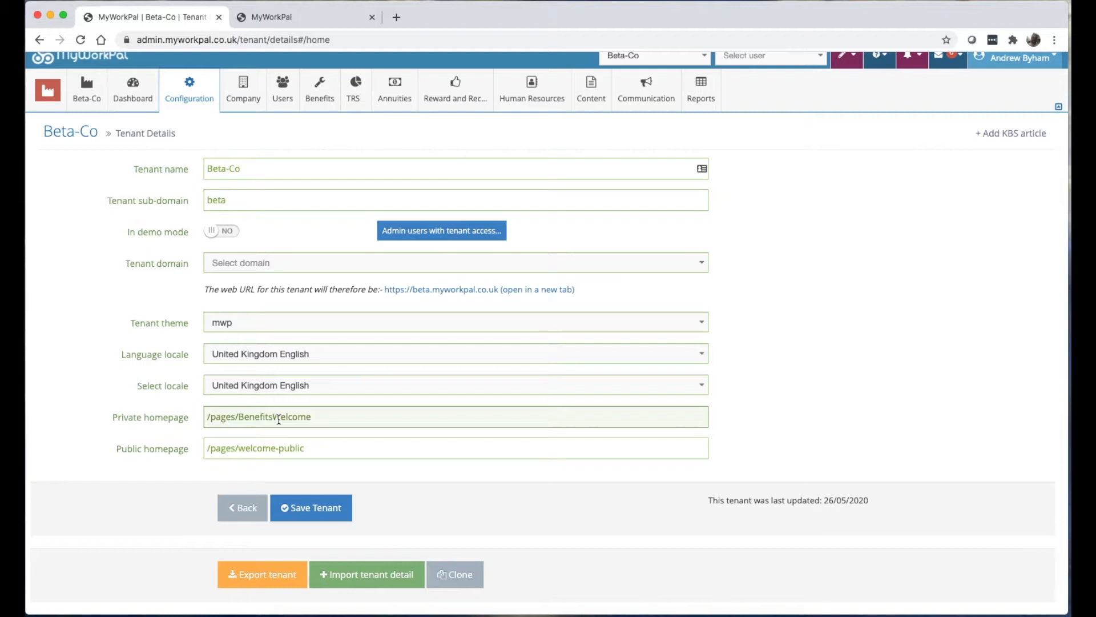
click(186, 91)
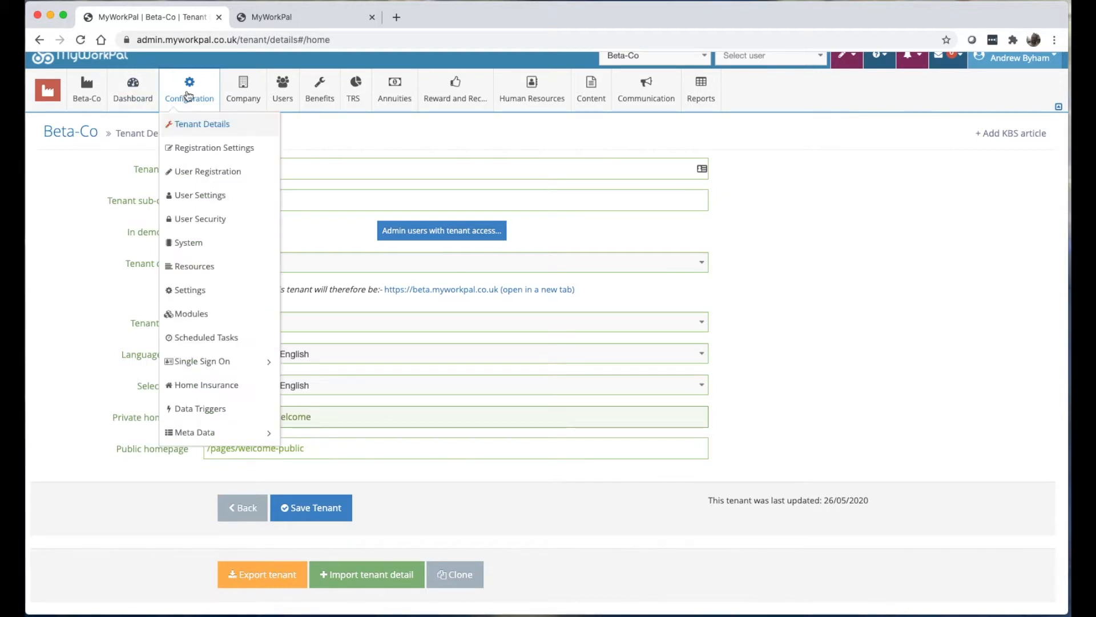
click(200, 154)
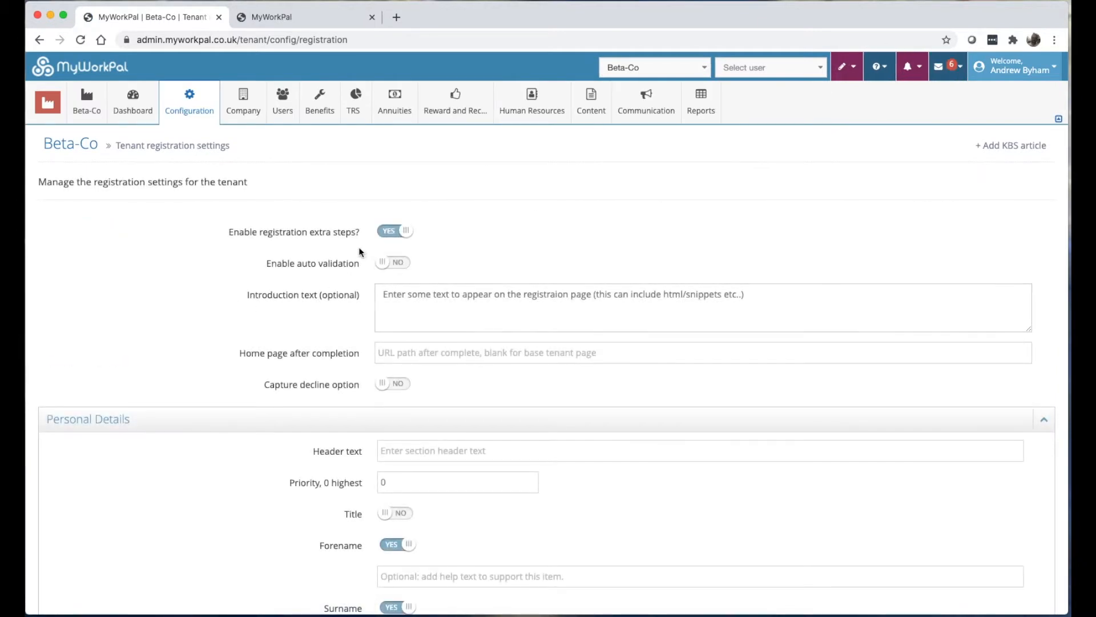
scroll(359, 249, down, 1)
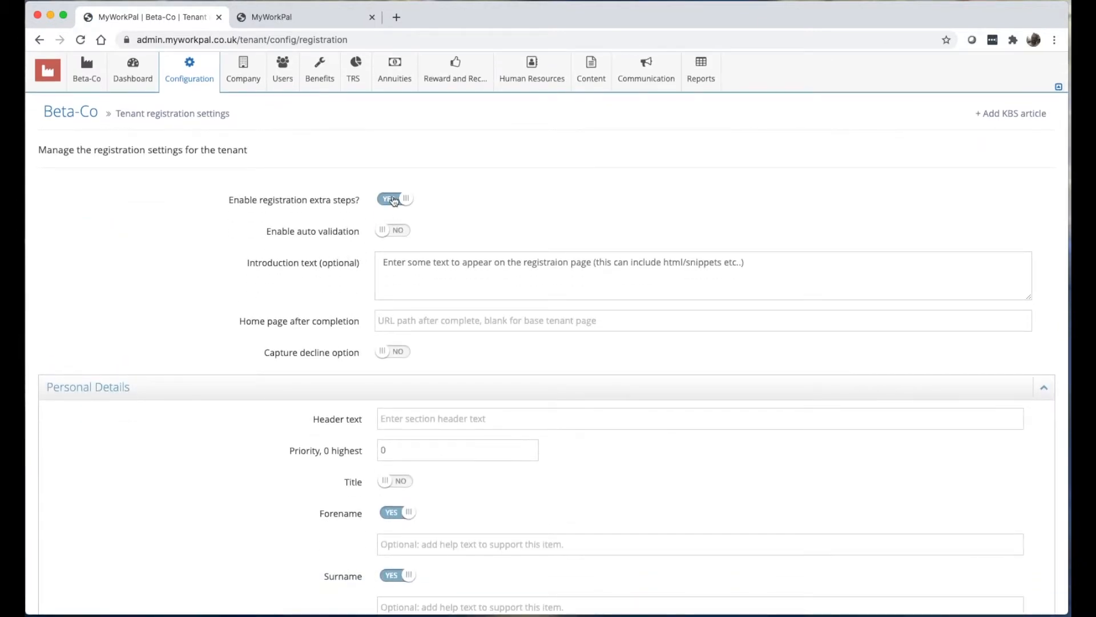
click(394, 201)
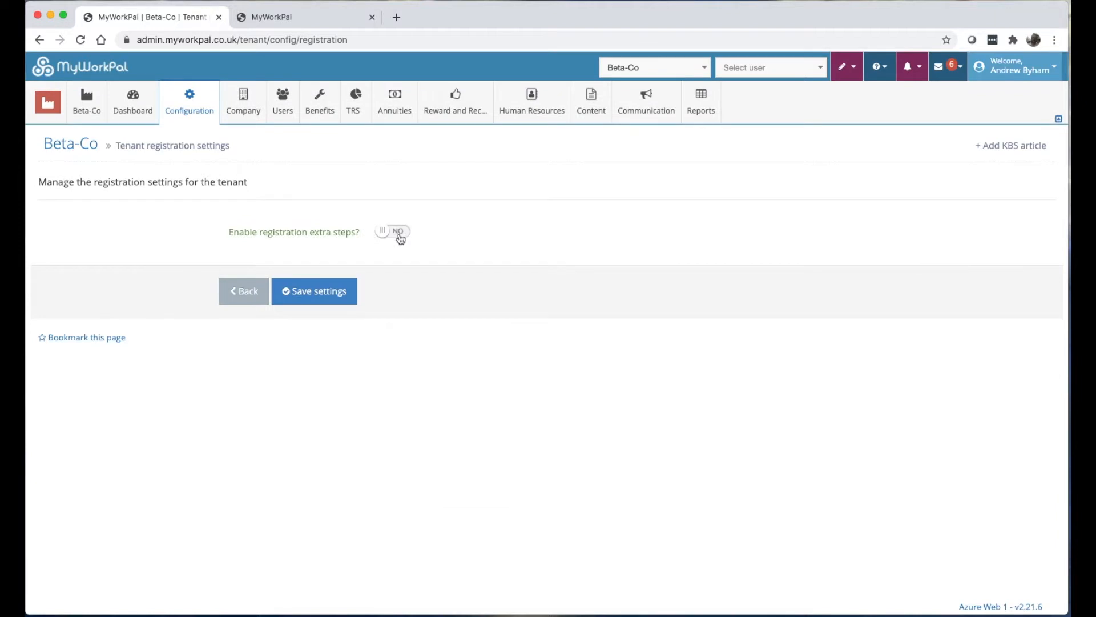
click(399, 234)
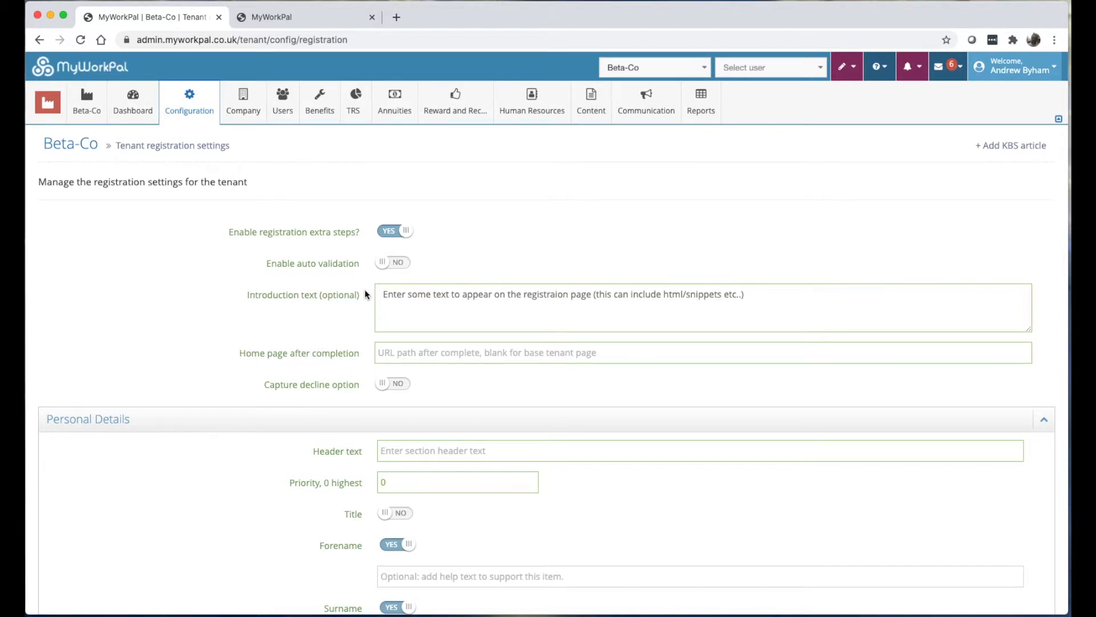
scroll(364, 291, down, 5)
scroll(363, 289, down, 15)
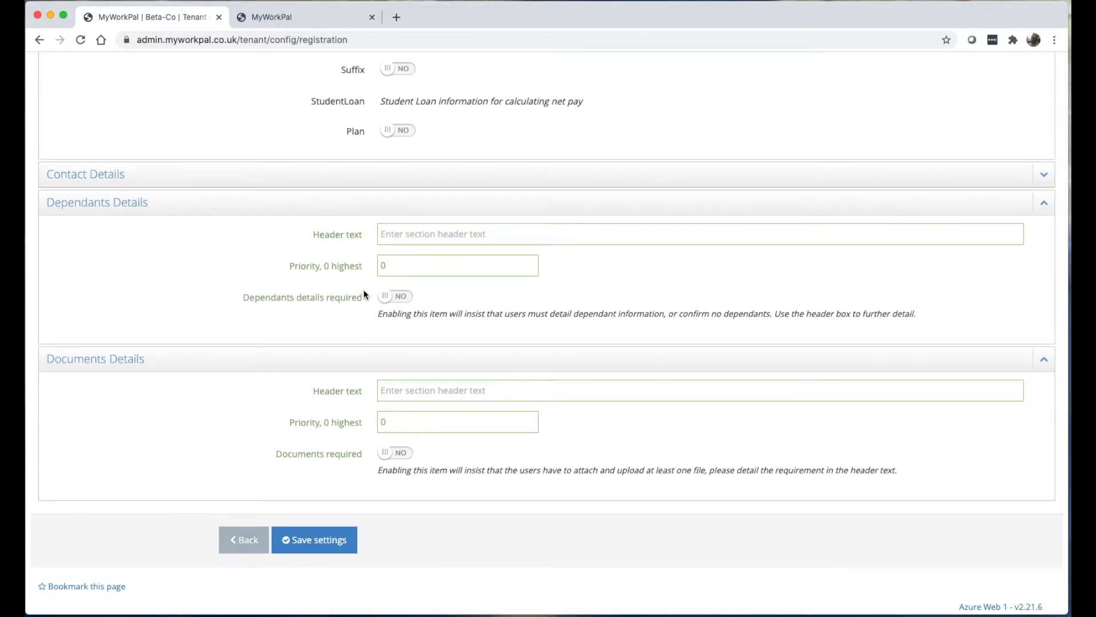
scroll(363, 289, up, 20)
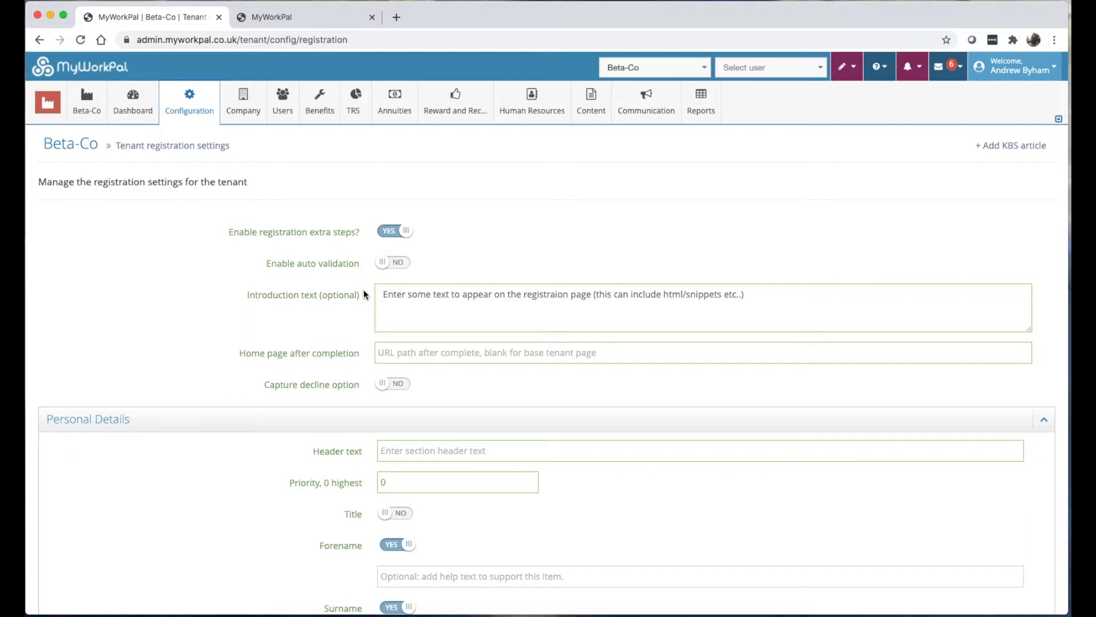
scroll(376, 248, down, 1)
scroll(377, 249, down, 6)
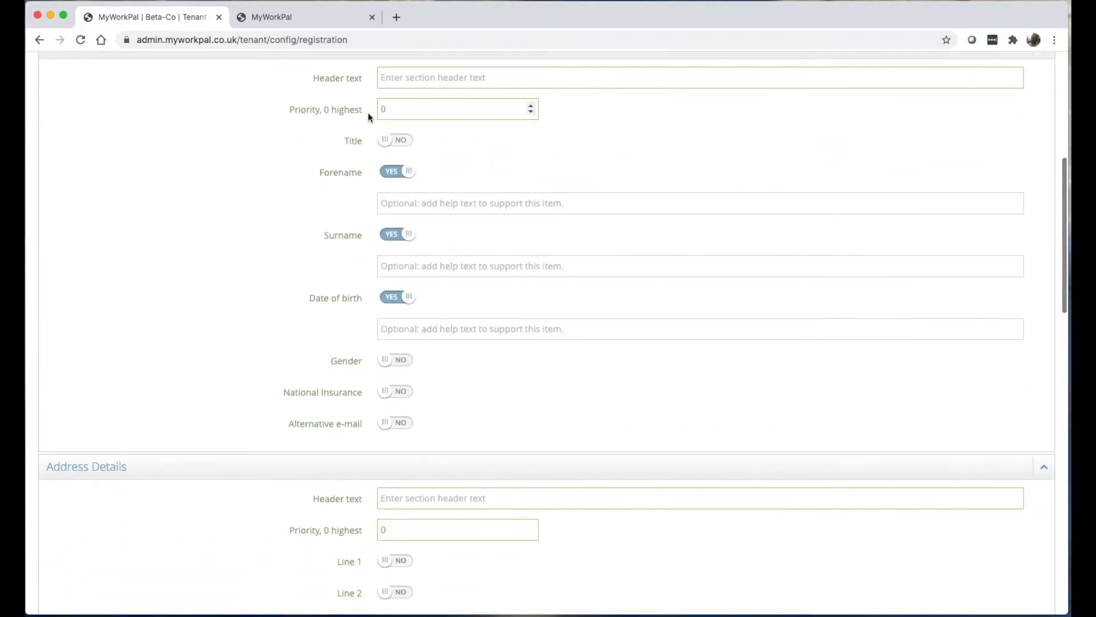
scroll(367, 115, up, 7)
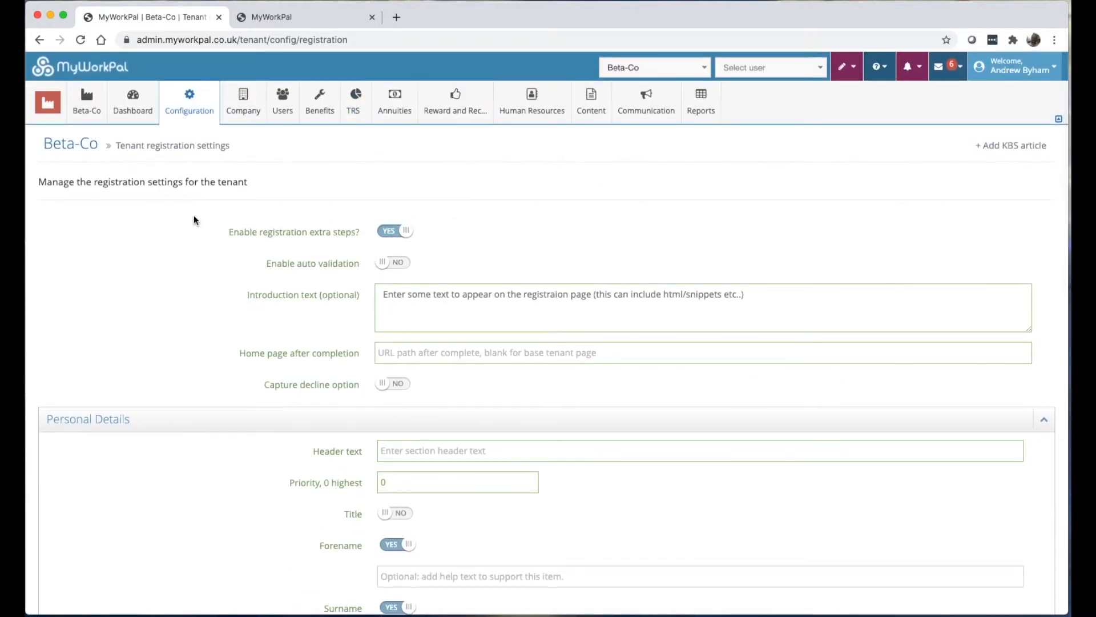
mouse_move(192, 106)
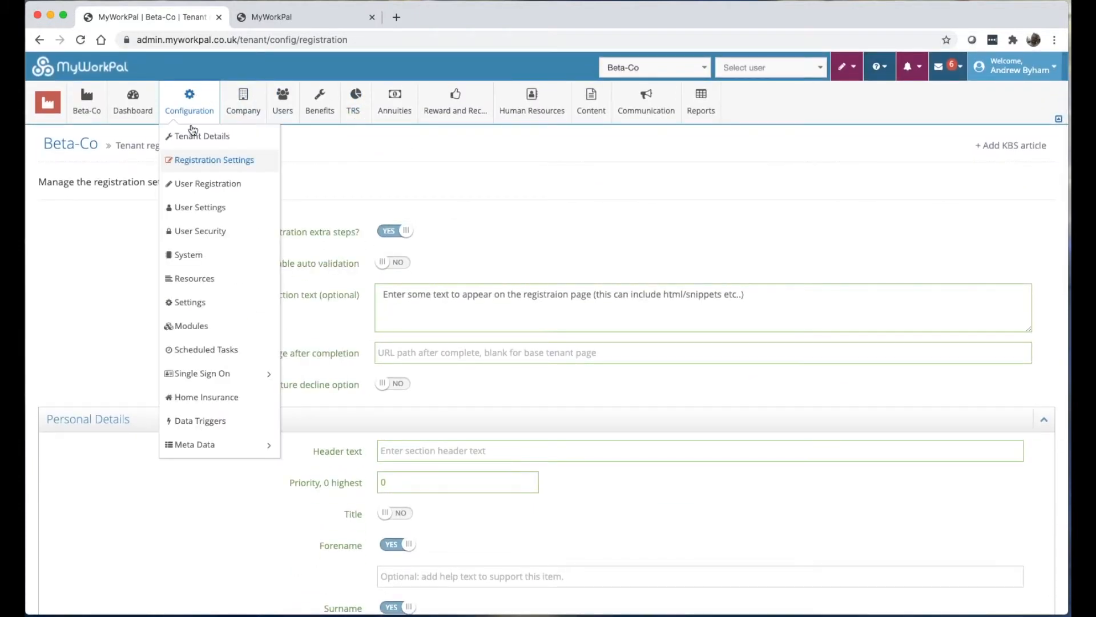
Bring up the User Registration settings and check the tenant's current login page.
click(203, 193)
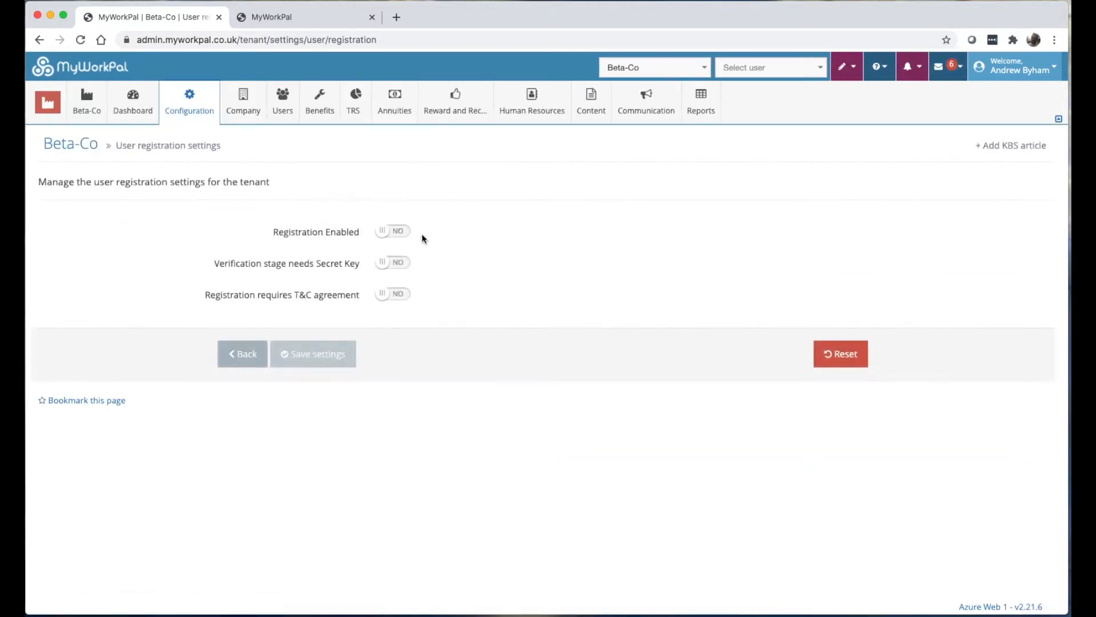
click(283, 18)
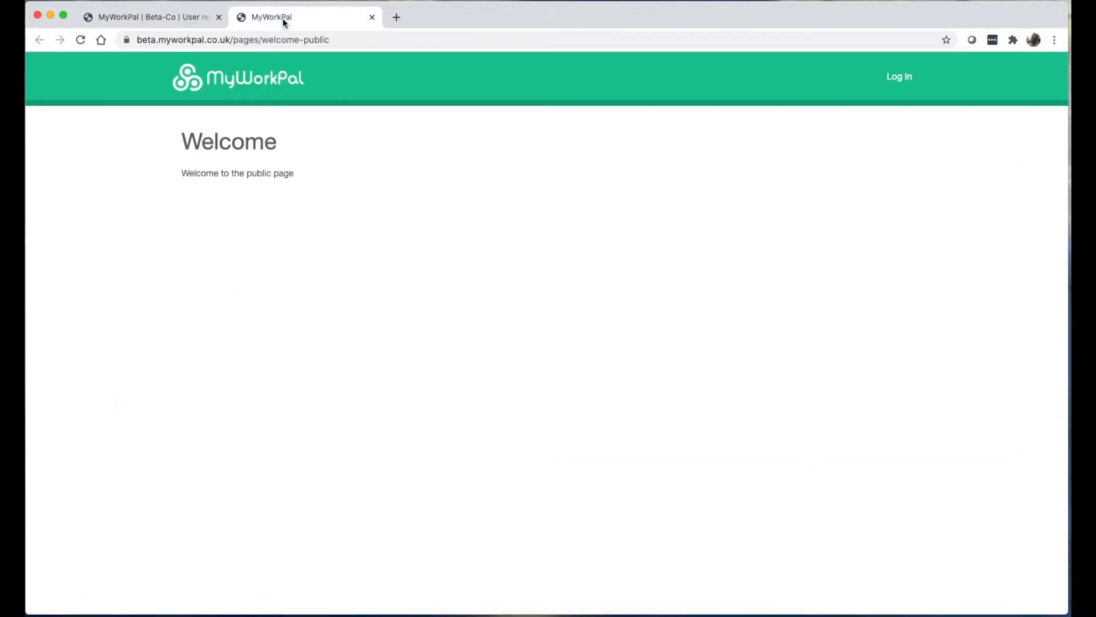
click(896, 84)
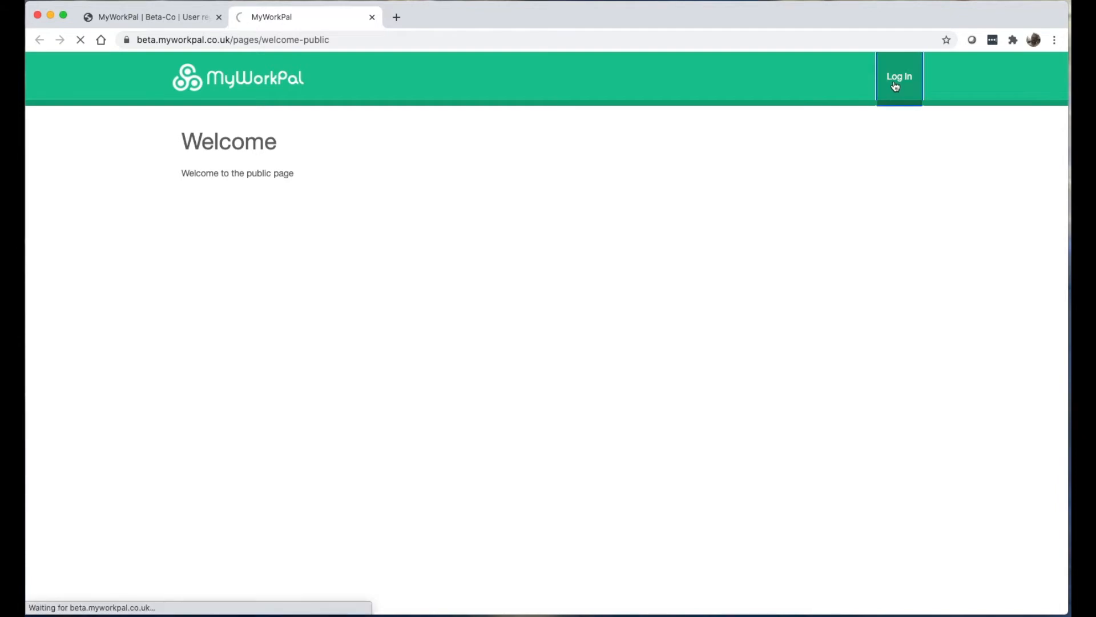
click(150, 17)
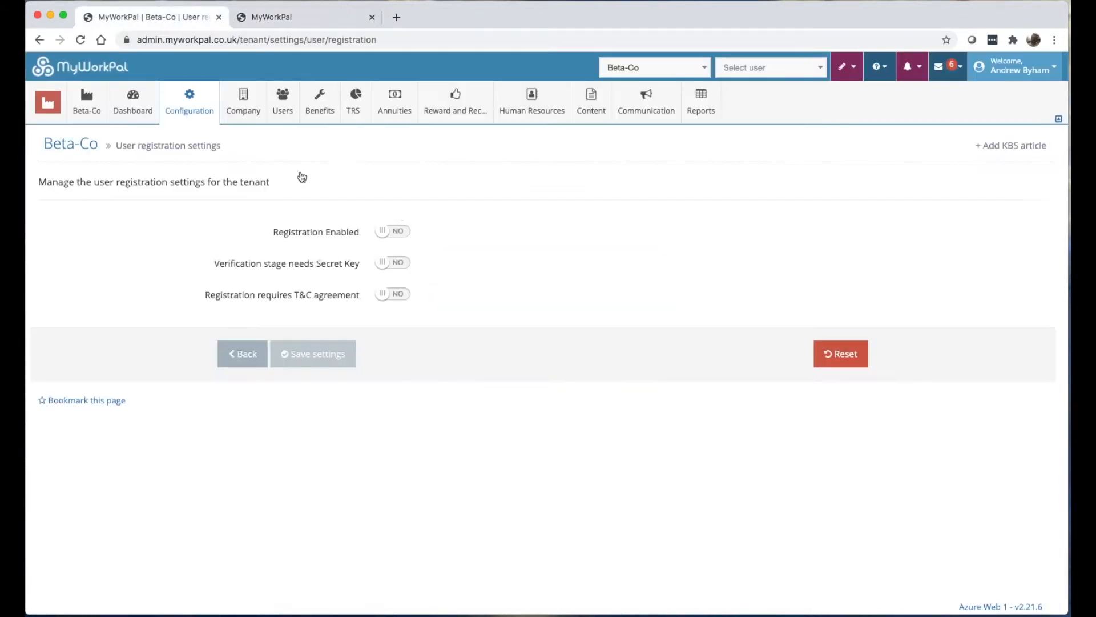
Set Registration Enabled to YES, save, and reload the tenant login page.
click(398, 233)
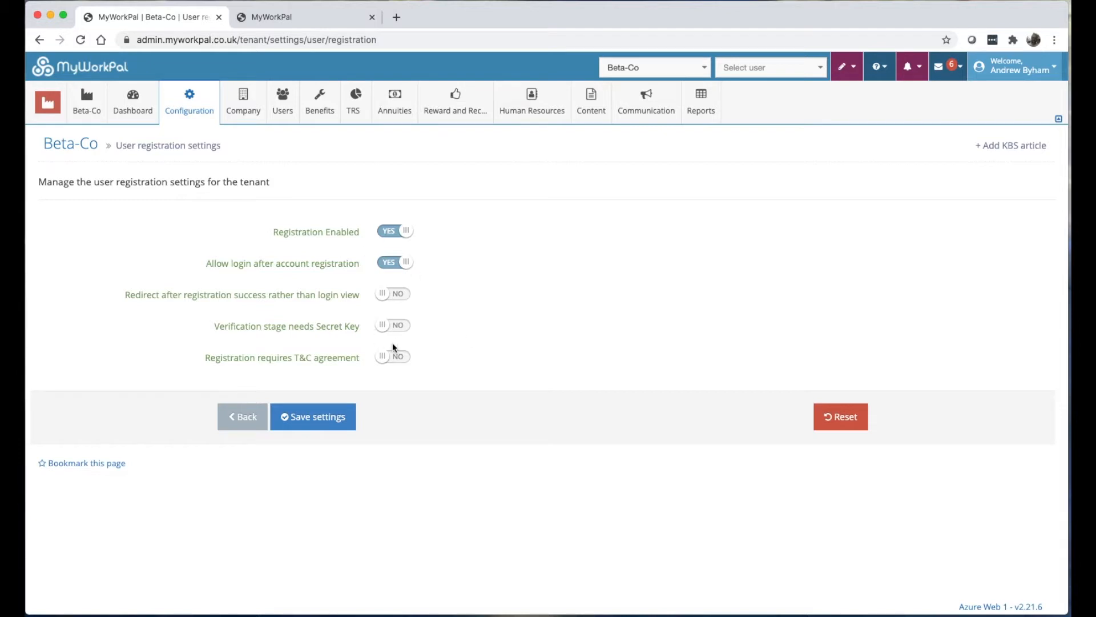
click(313, 416)
click(297, 17)
click(80, 40)
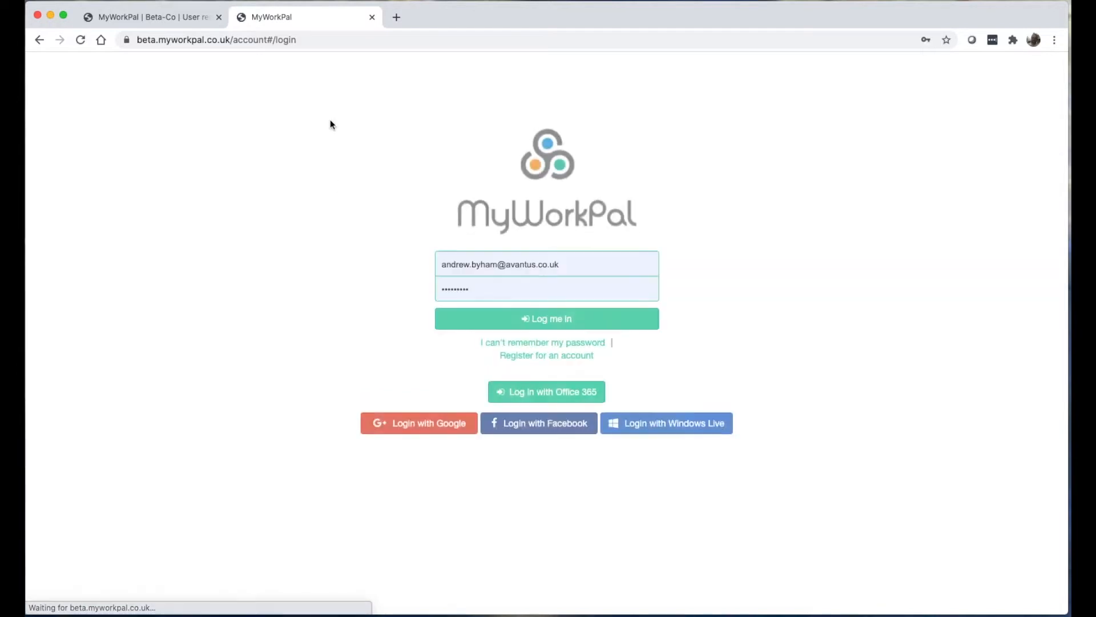
Open the 'Register for an account' form, then go to Beta-Co's User Settings.
click(541, 355)
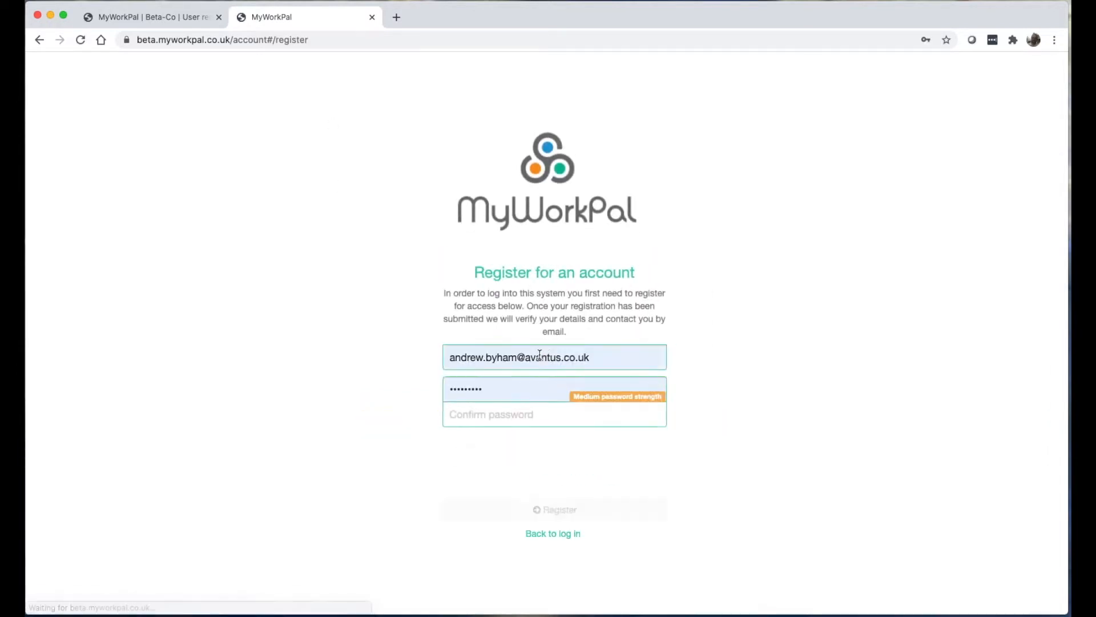
click(147, 16)
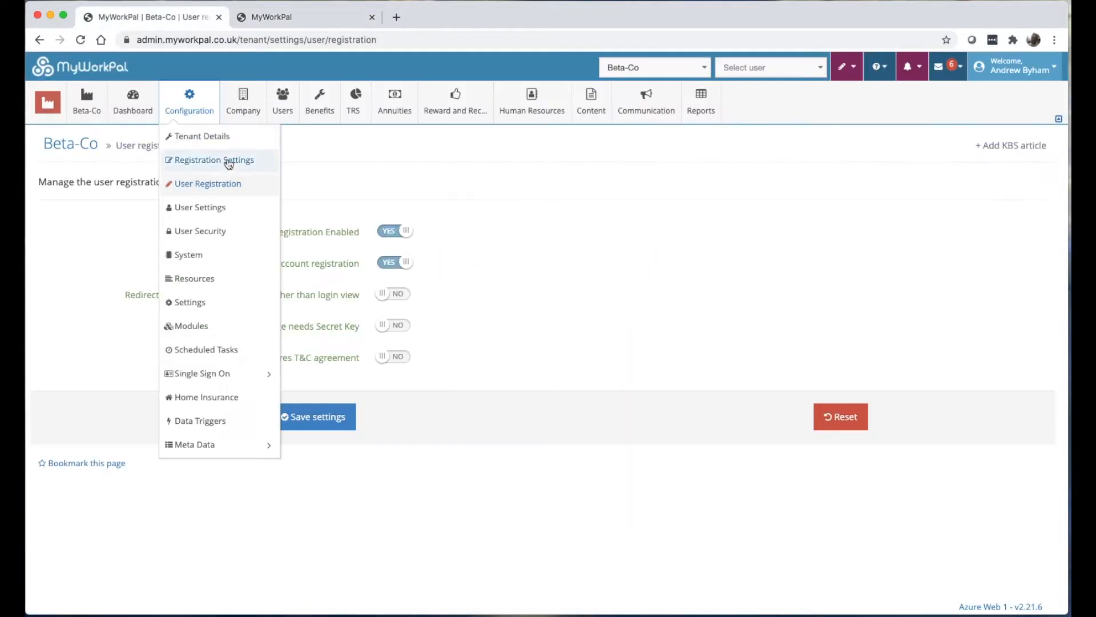
click(195, 206)
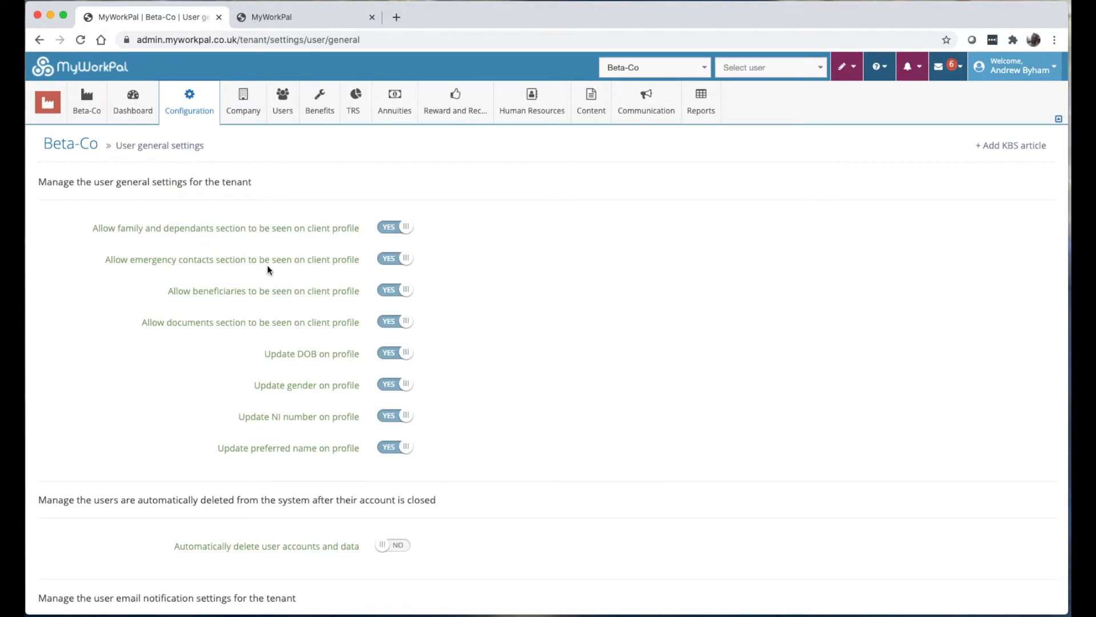
scroll(278, 307, down, 5)
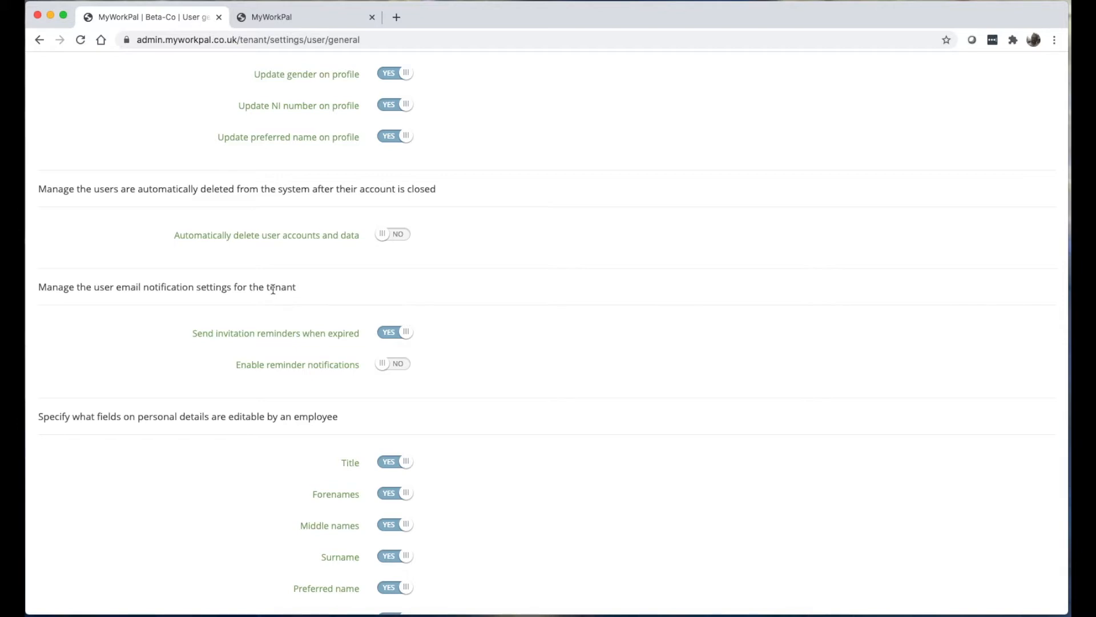
scroll(353, 358, down, 1)
scroll(371, 355, down, 6)
scroll(711, 327, up, 12)
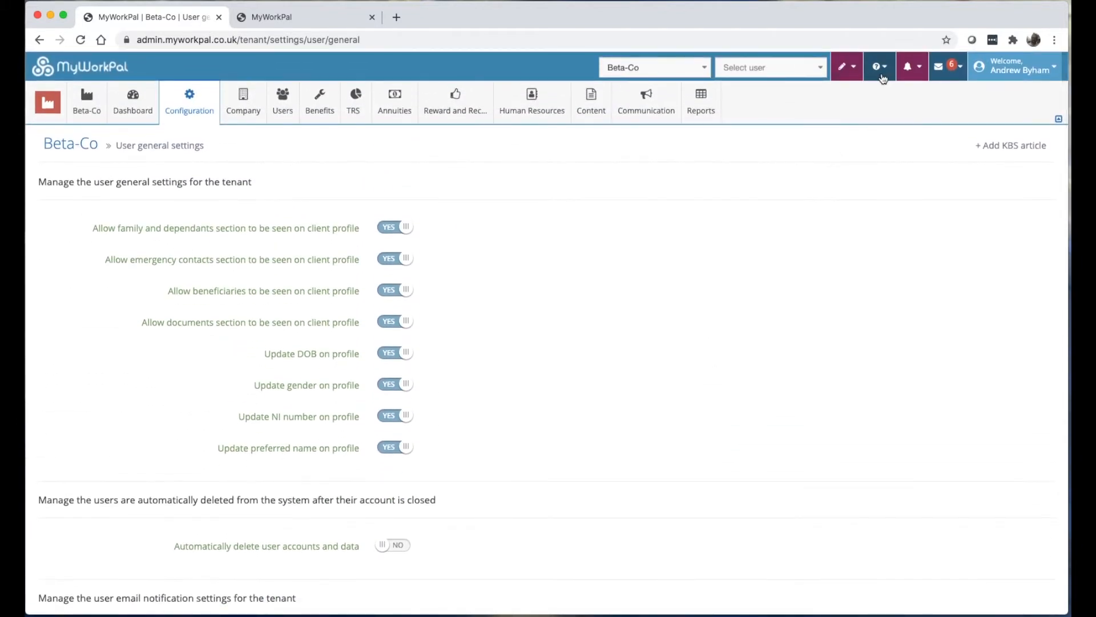
click(880, 68)
click(883, 72)
click(883, 72)
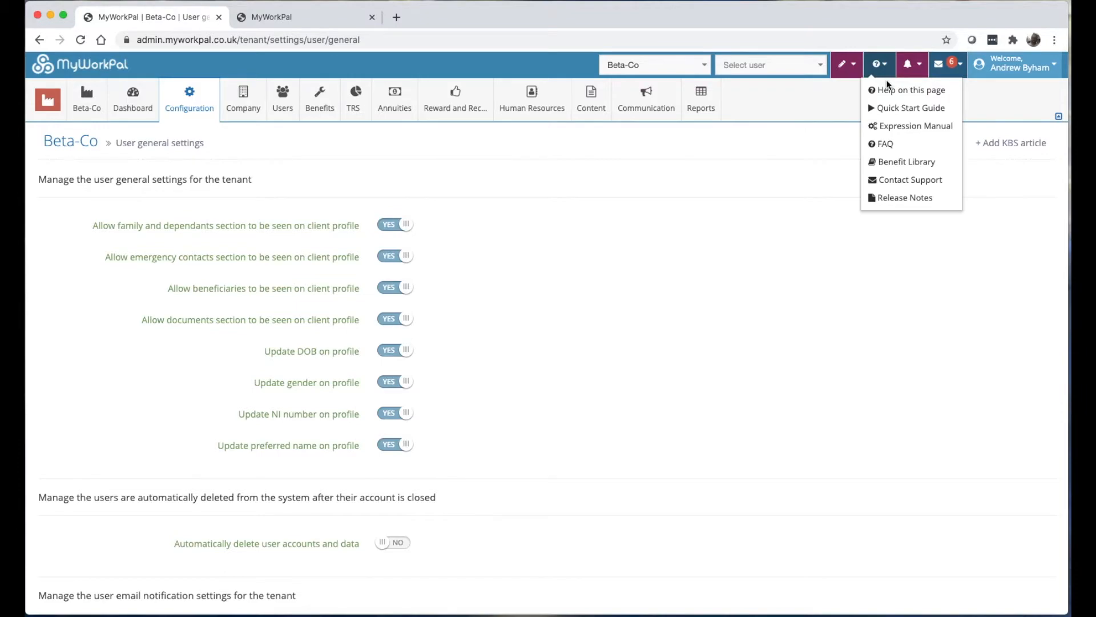
click(891, 90)
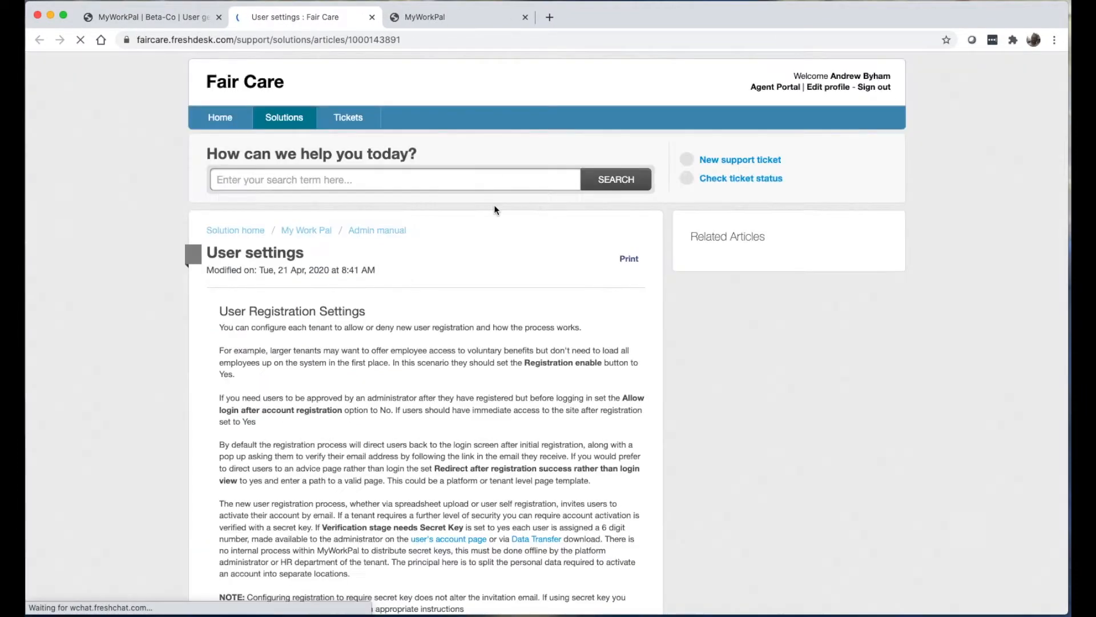
scroll(495, 205, down, 20)
scroll(494, 205, down, 10)
scroll(495, 208, up, 20)
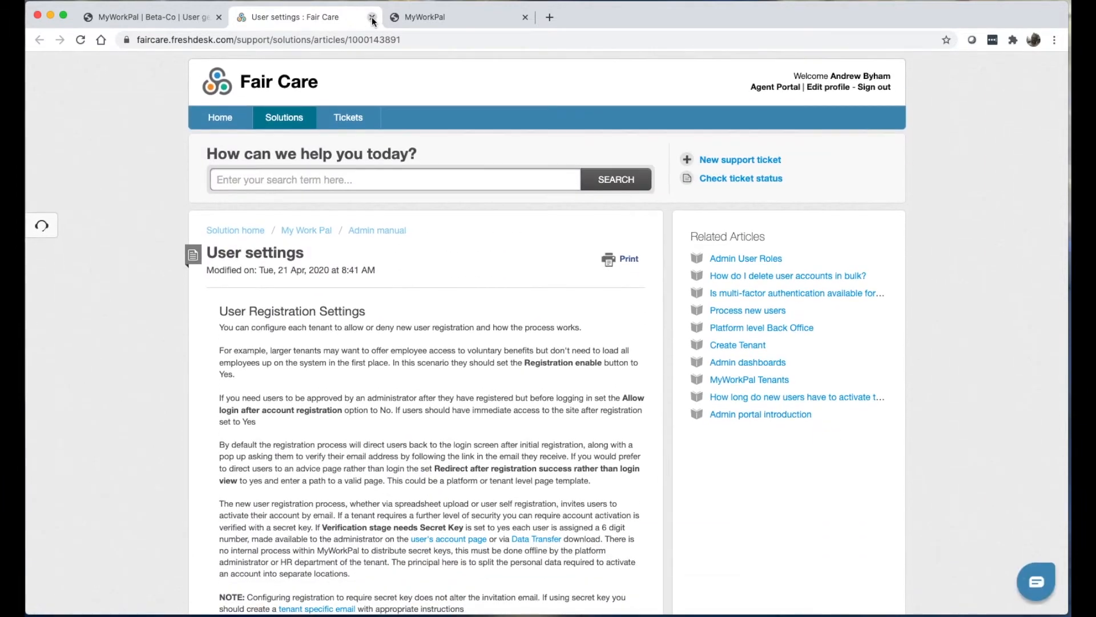
click(372, 17)
mouse_move(200, 123)
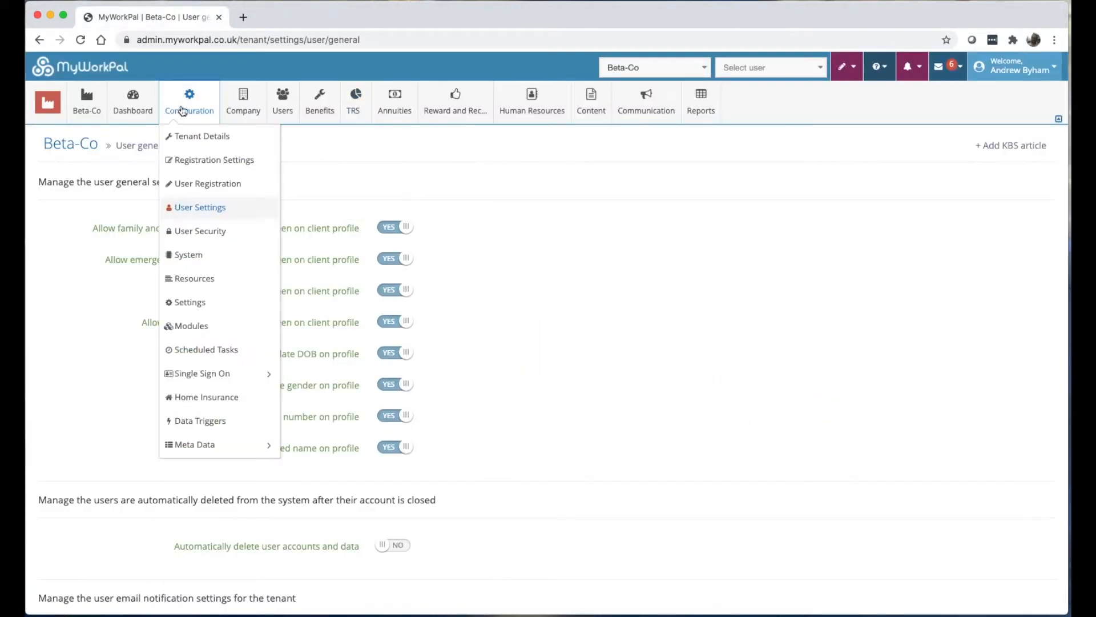
Open Beta-Co's User Security settings and switch User access groups on, then back off.
click(206, 236)
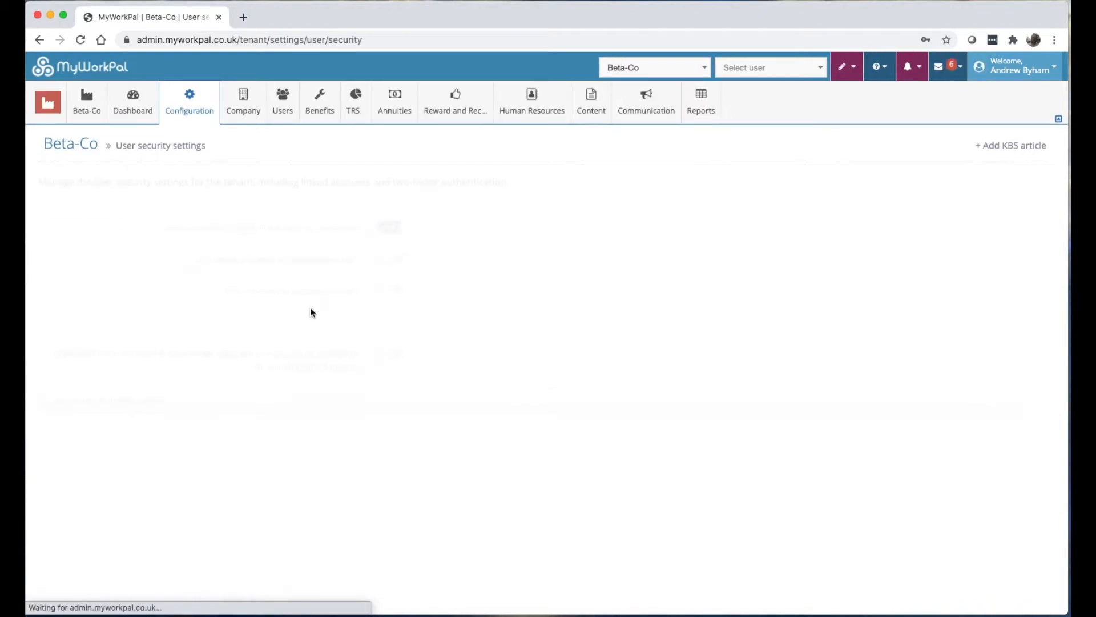
scroll(314, 337, down, 2)
scroll(313, 346, down, 10)
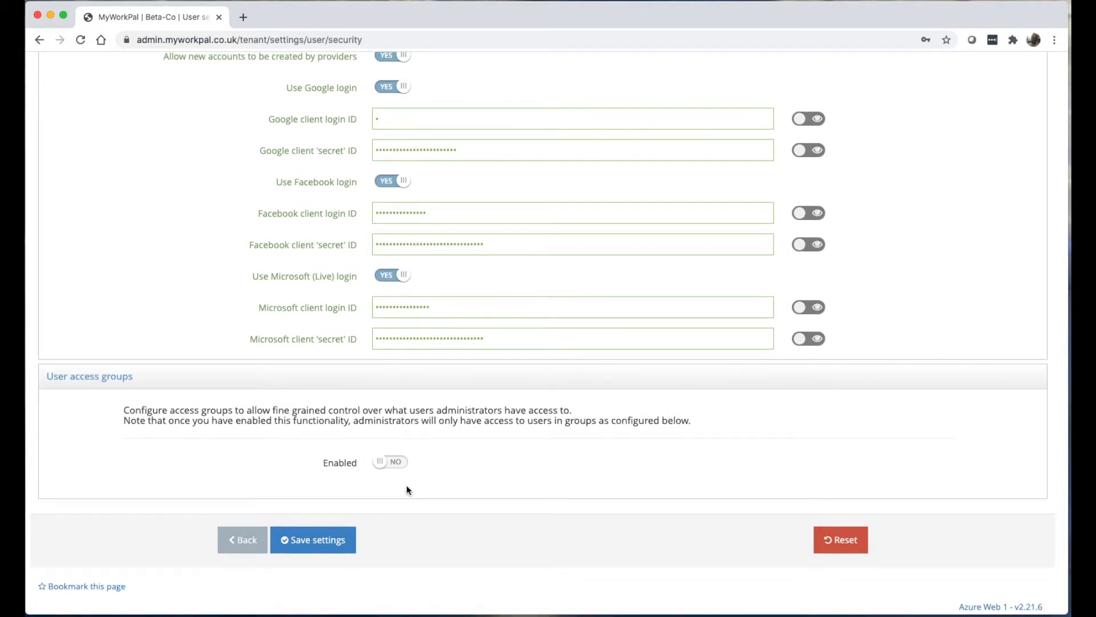
click(398, 463)
scroll(398, 461, down, 3)
scroll(399, 342, up, 1)
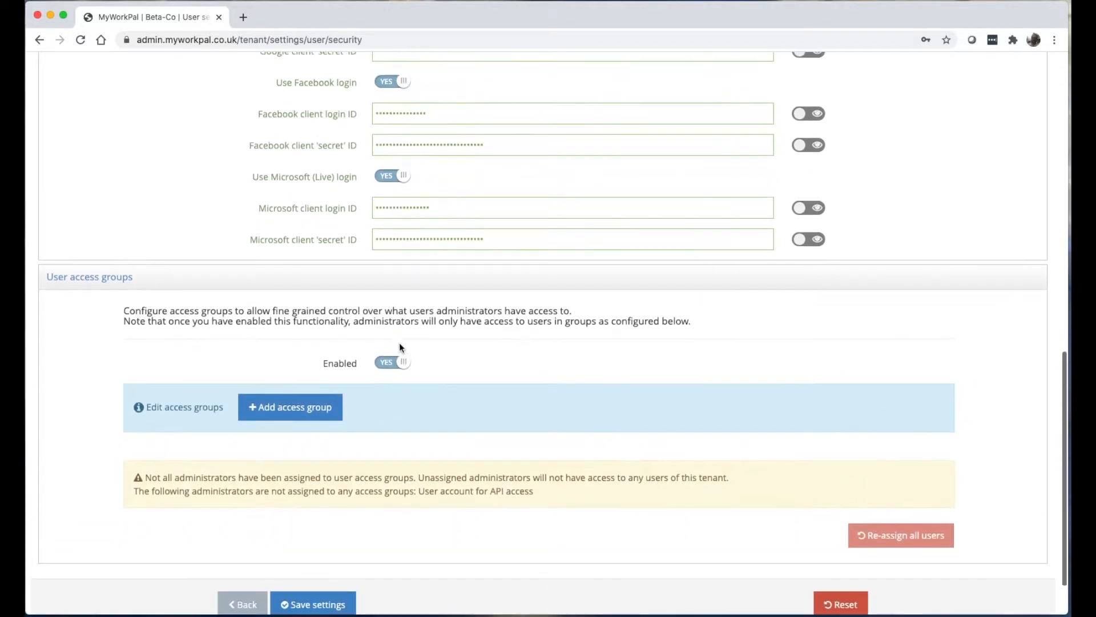
click(392, 357)
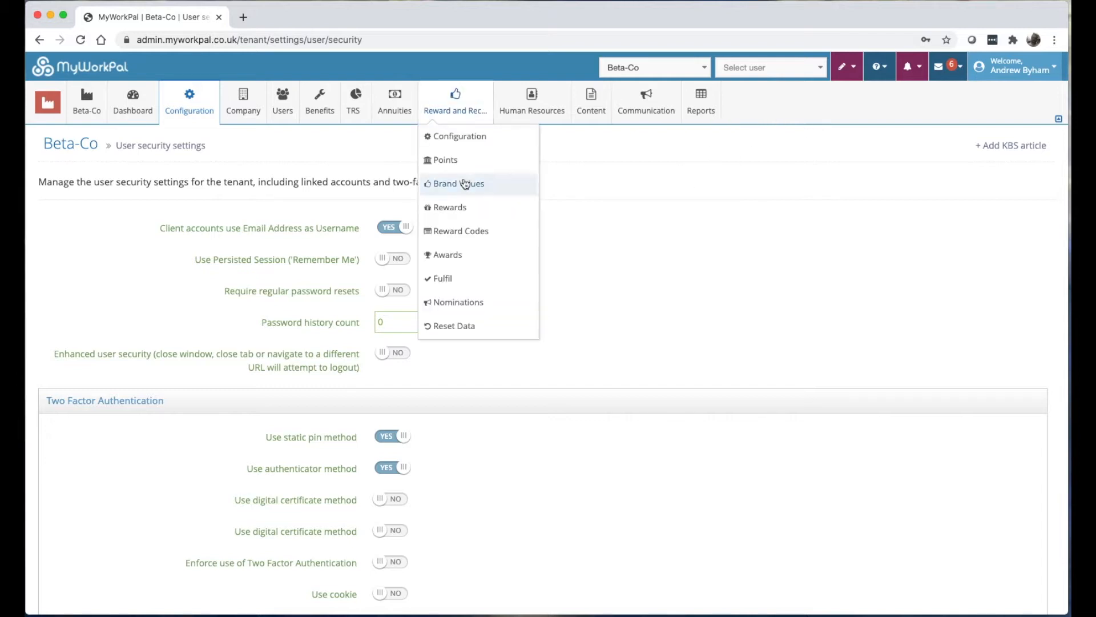
Look over the base and broadcast sender e-mail addresses in System Settings, then open Tenant-level Resources.
mouse_move(192, 115)
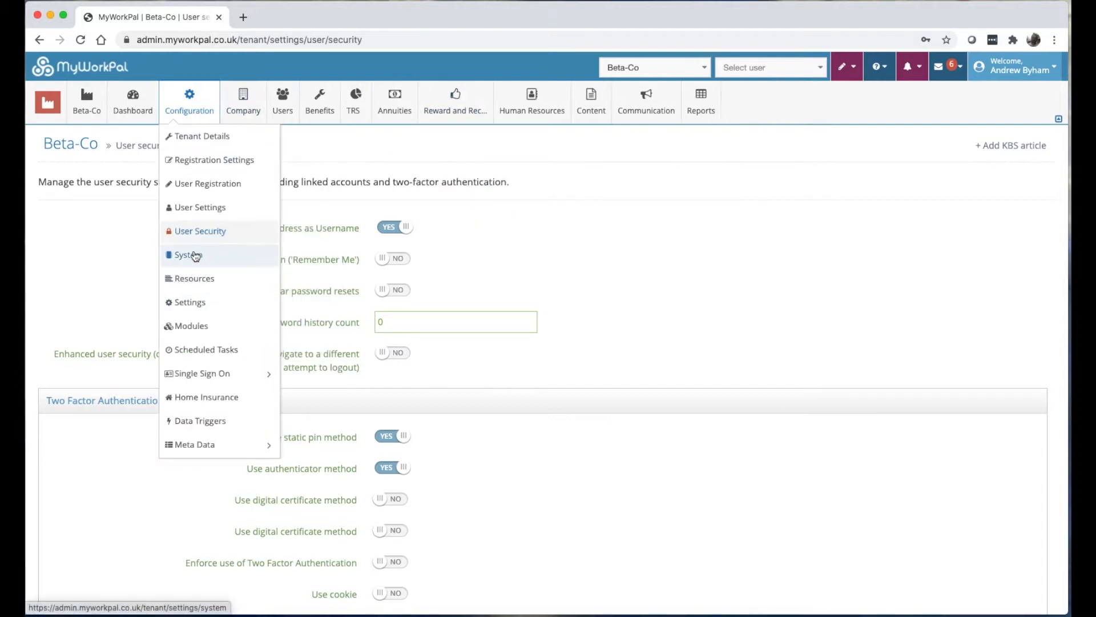
click(186, 254)
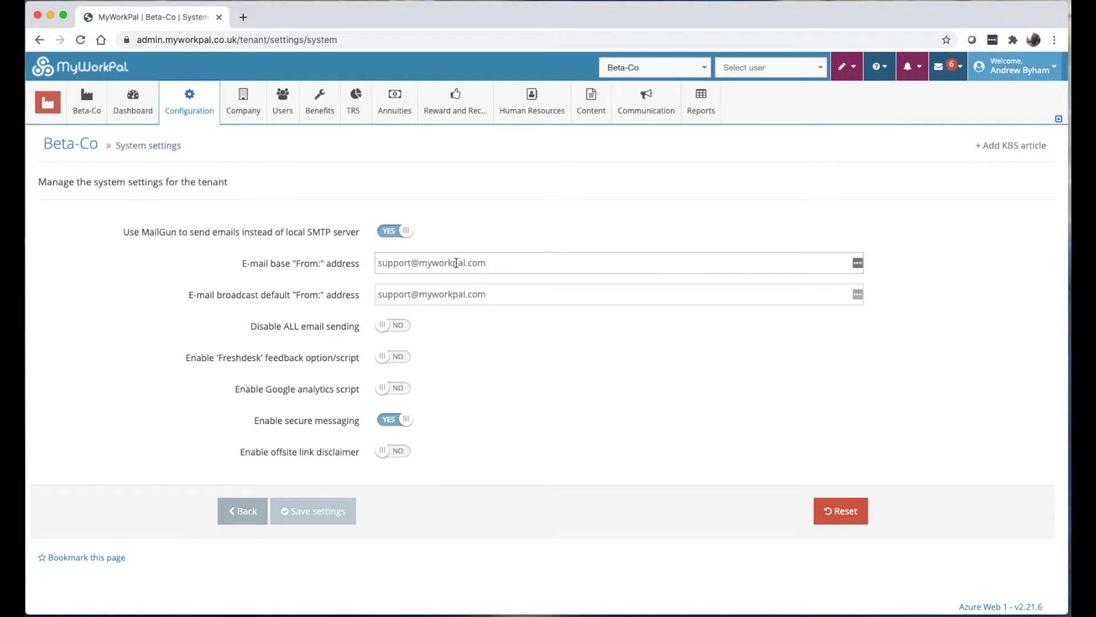
click(489, 263)
click(940, 66)
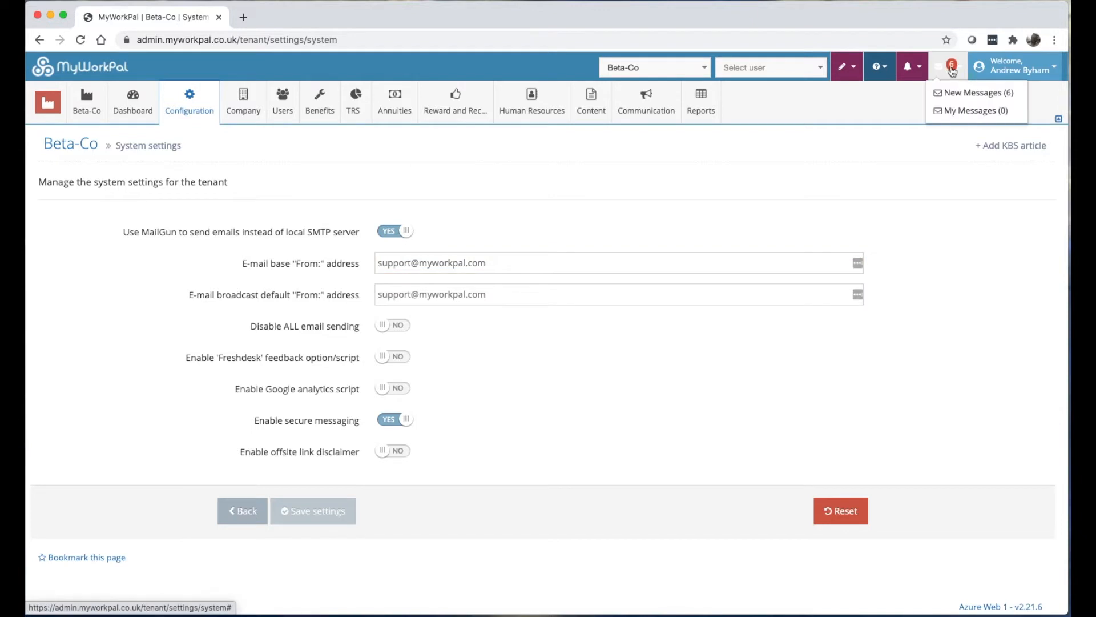
click(194, 296)
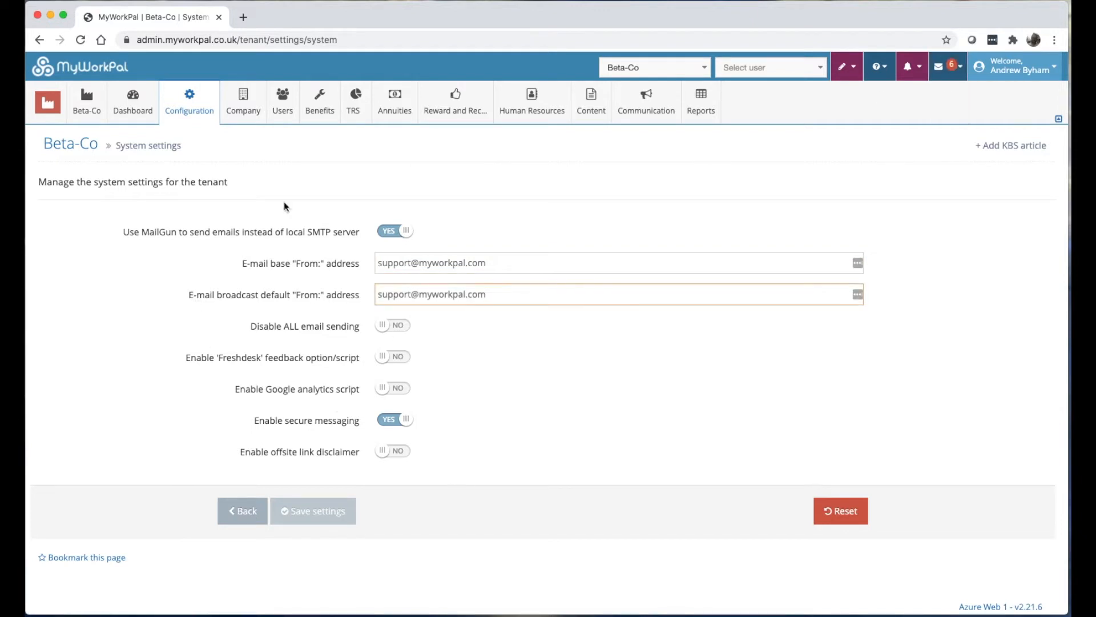
mouse_move(191, 121)
click(200, 277)
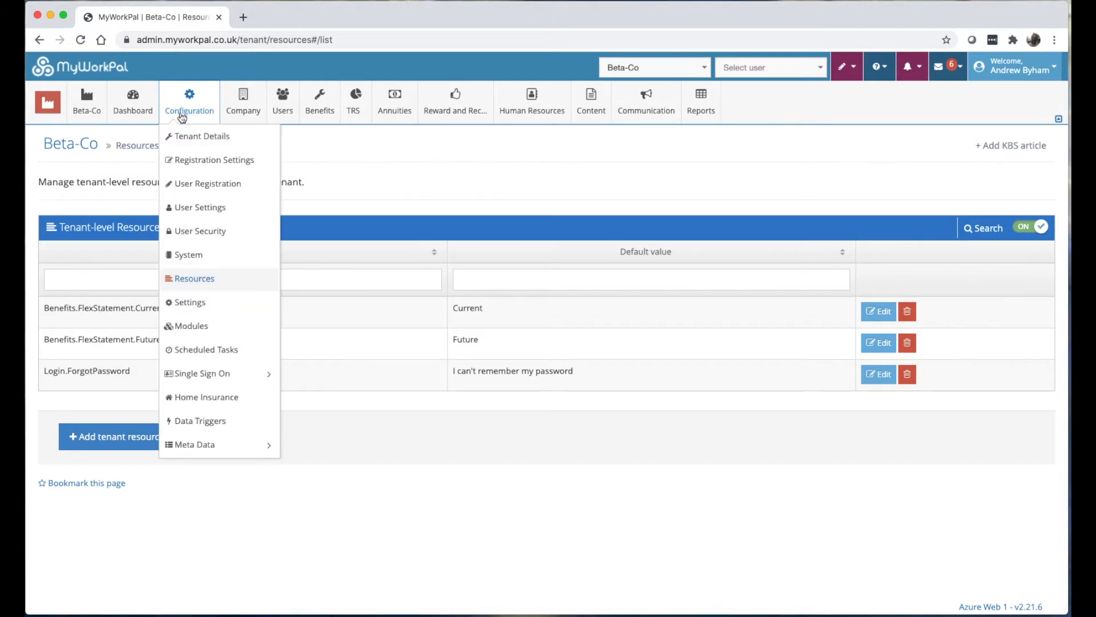
Open the beta.myworkpal.co.uk login page in a new browser tab.
click(244, 17)
text(beta.myworkpal.co.uk)
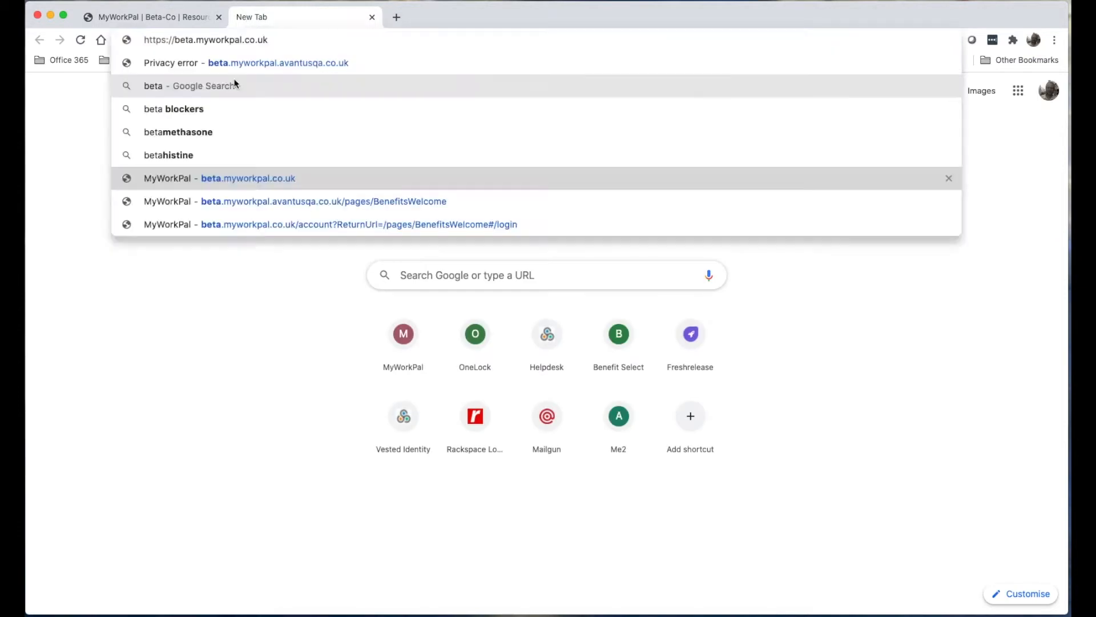
key(Return)
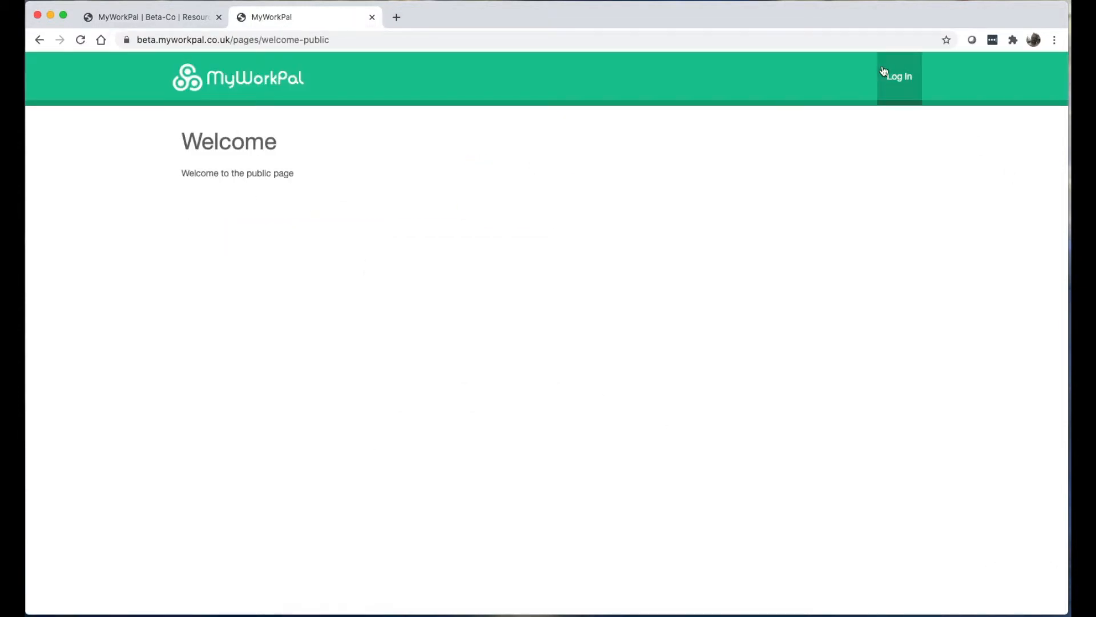
click(891, 76)
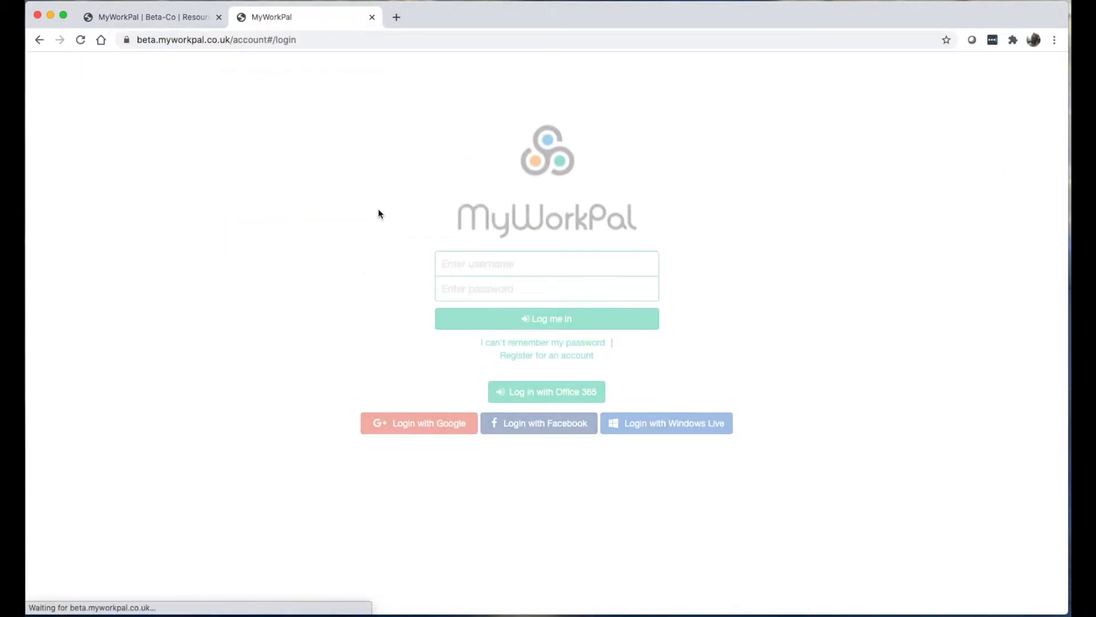
Delete the Login.ForgotPassword resource and reload the beta login page to see the default link.
click(174, 18)
click(894, 374)
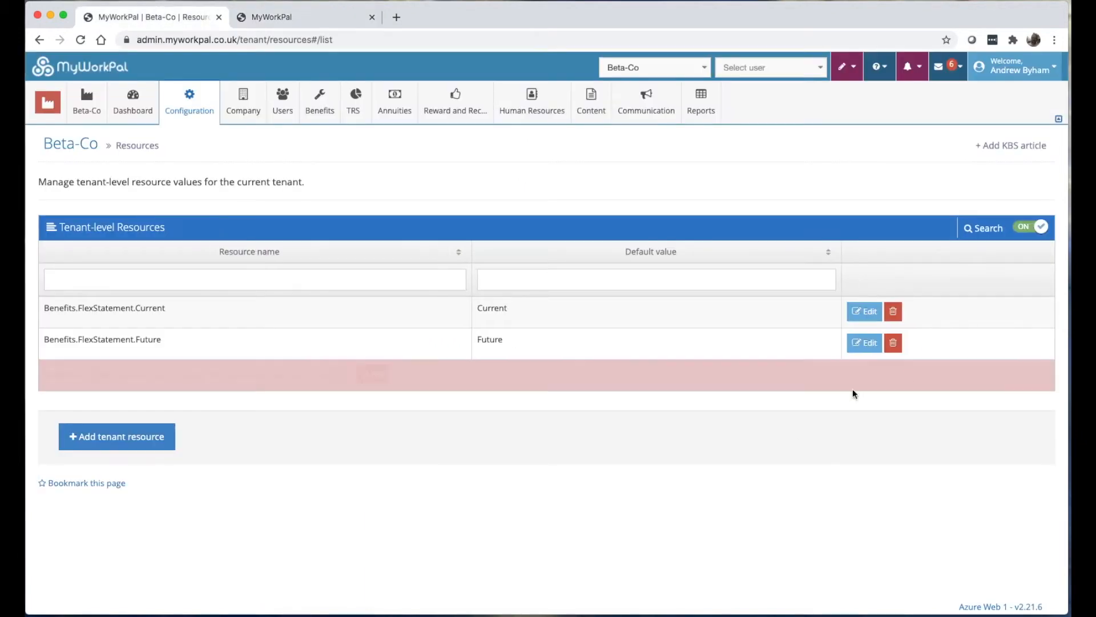
click(372, 375)
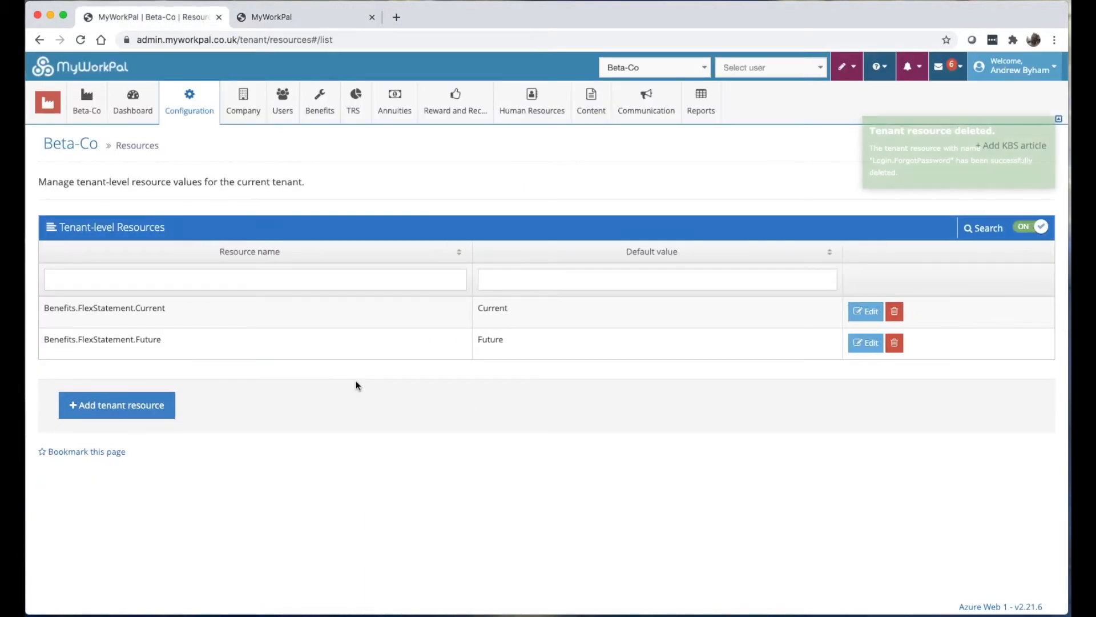
click(271, 18)
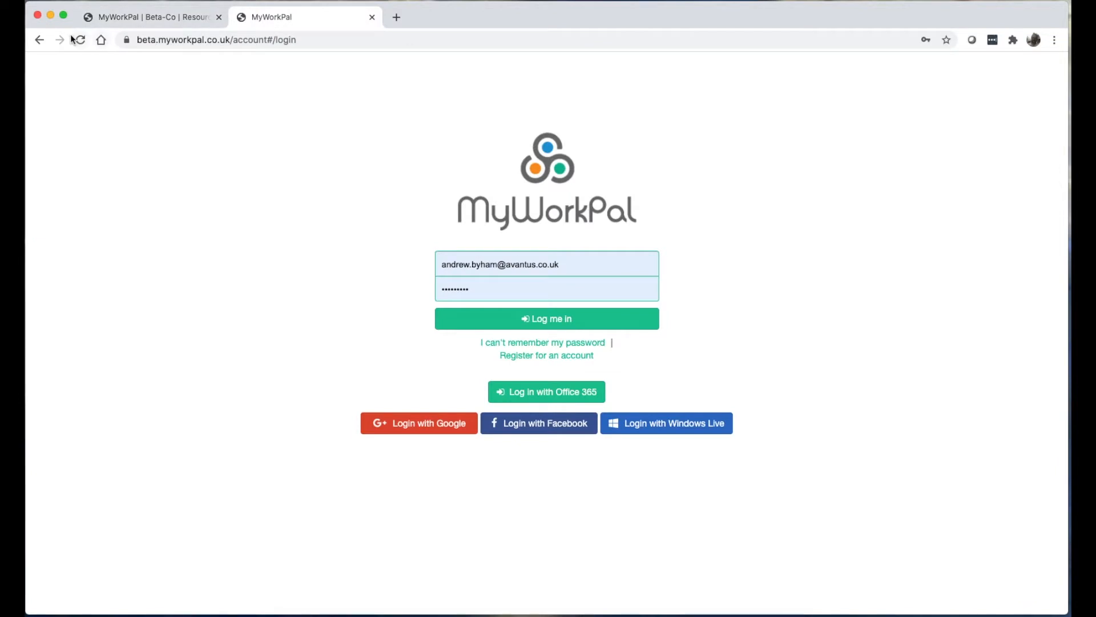
click(77, 40)
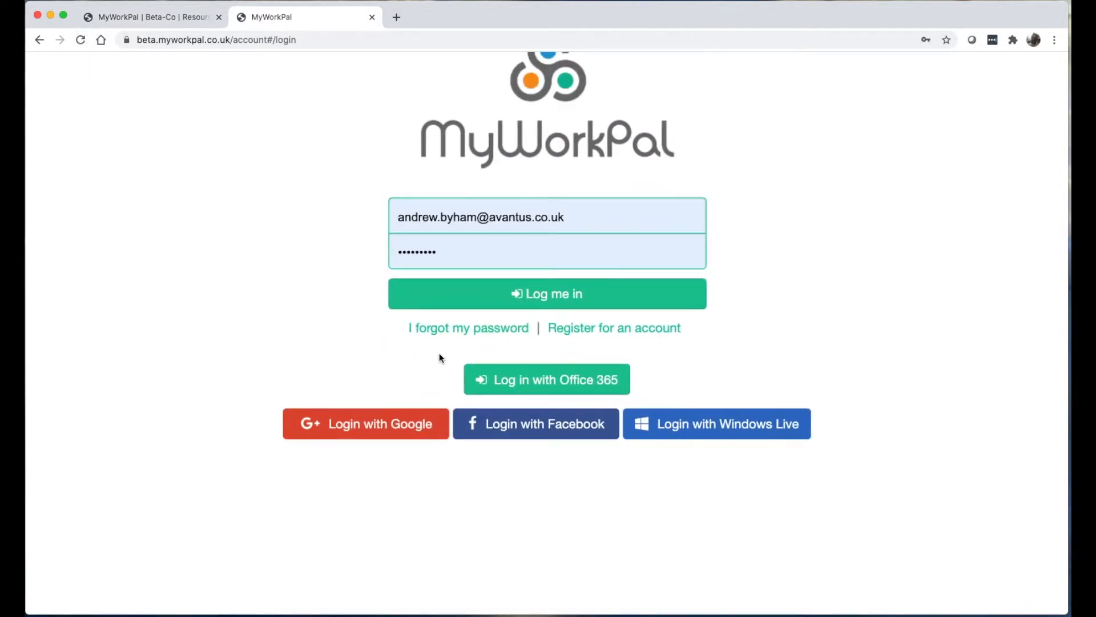
click(151, 18)
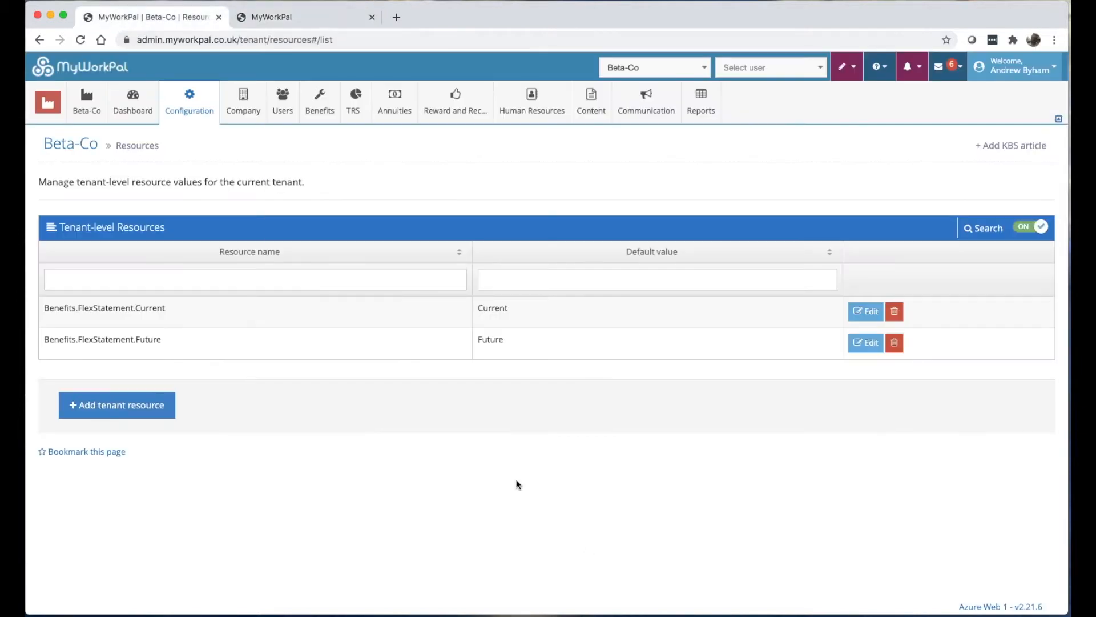
click(315, 20)
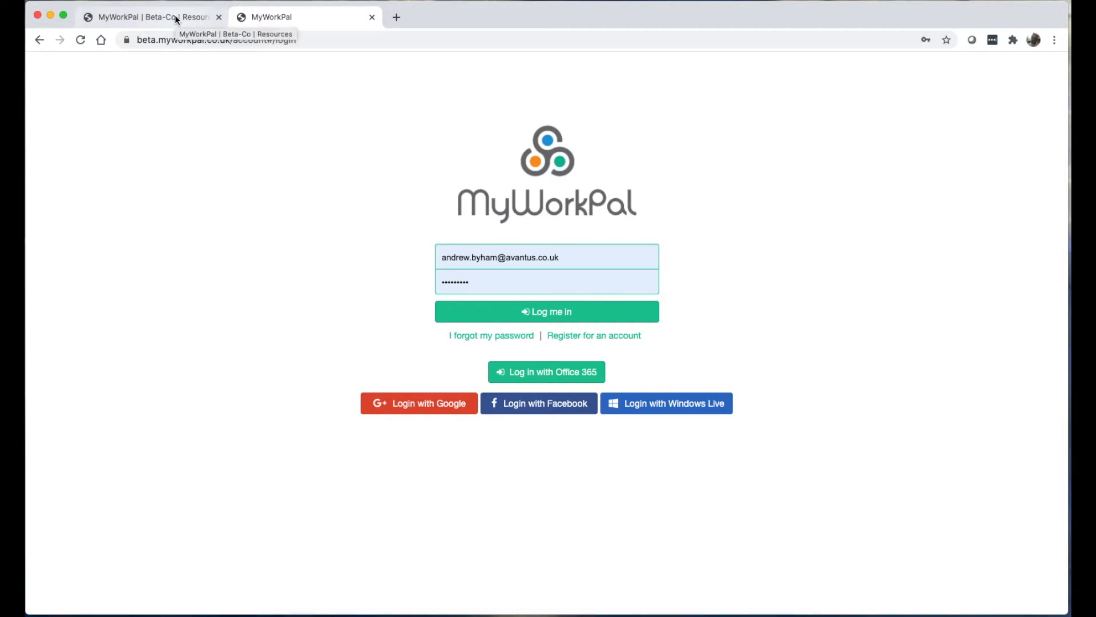
Add a Login.ForgotPassword resource, rewording 'I forgot my password' to 'Forgotten password', and save it.
click(174, 15)
click(121, 418)
click(351, 286)
text(i f)
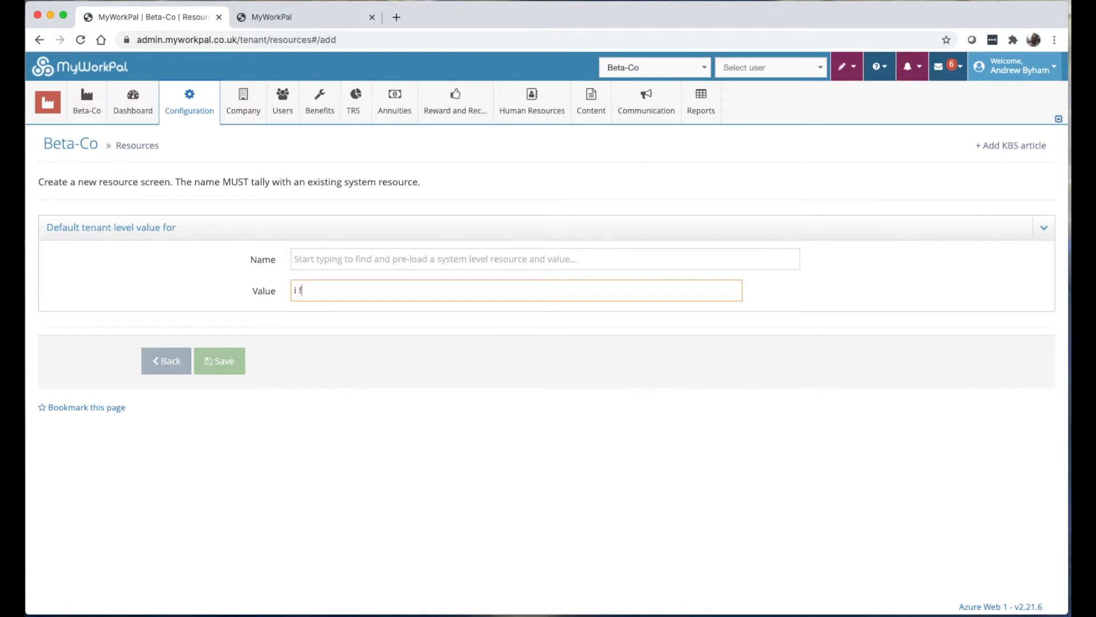
text(orgo)
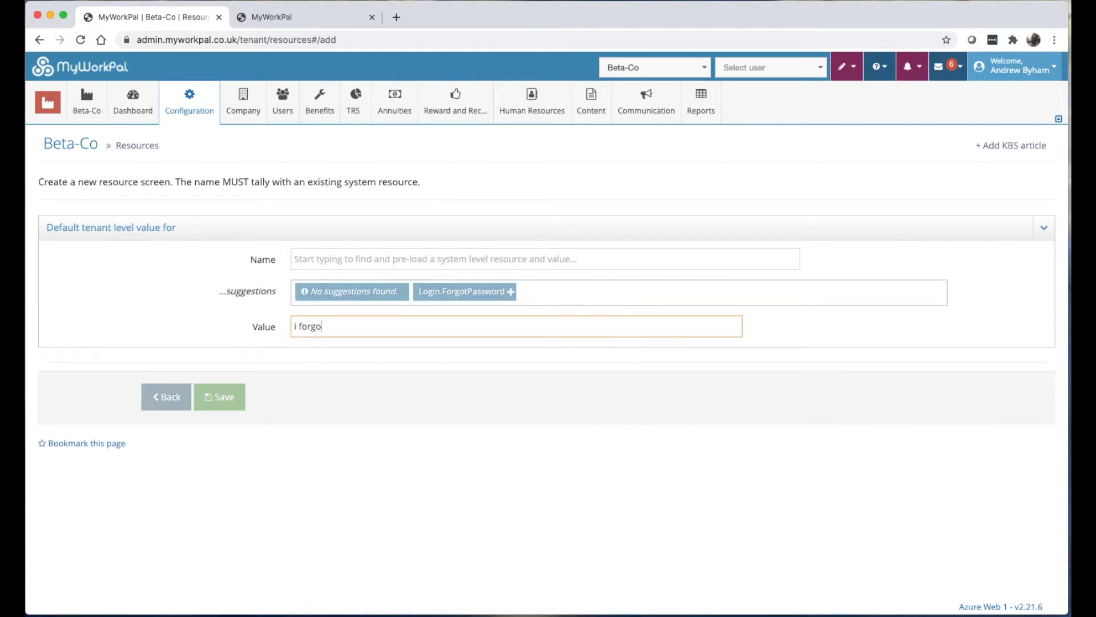
text(t)
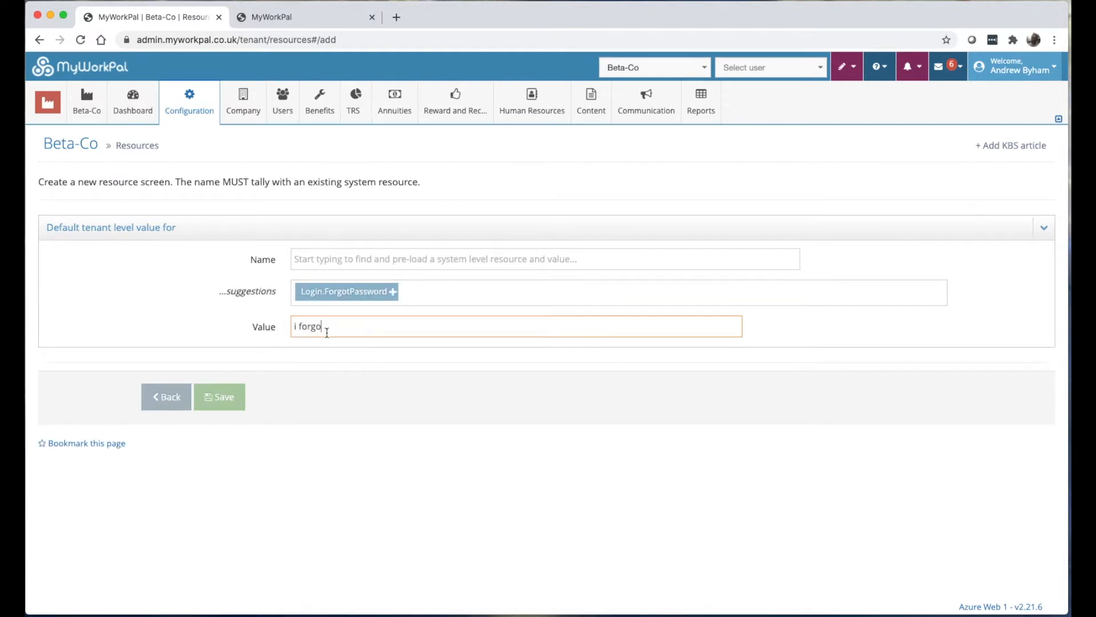
click(252, 21)
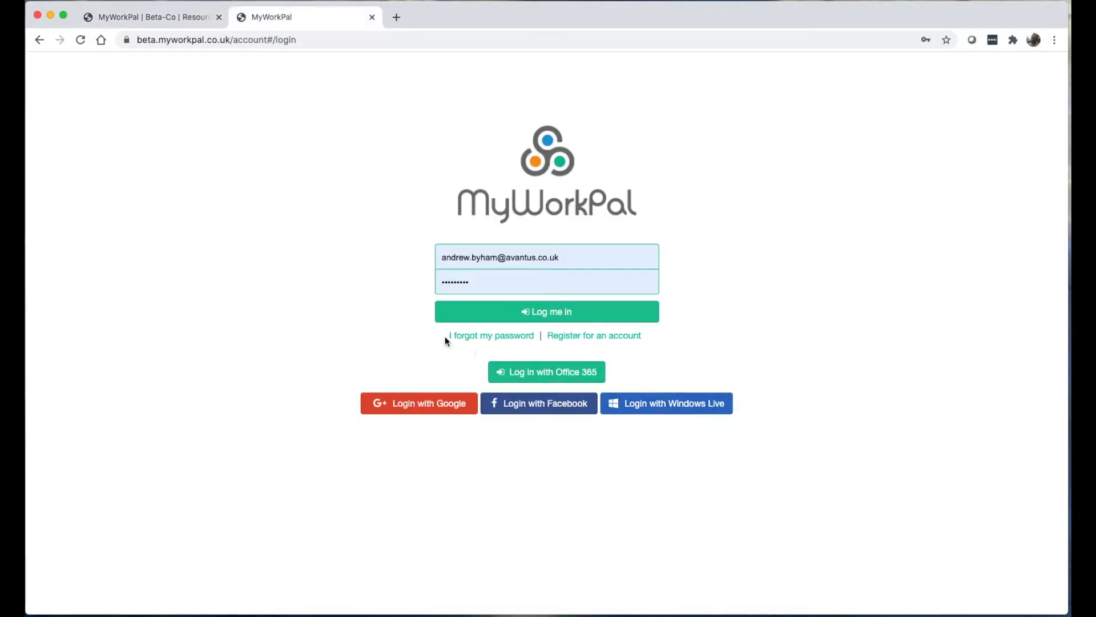
click(166, 18)
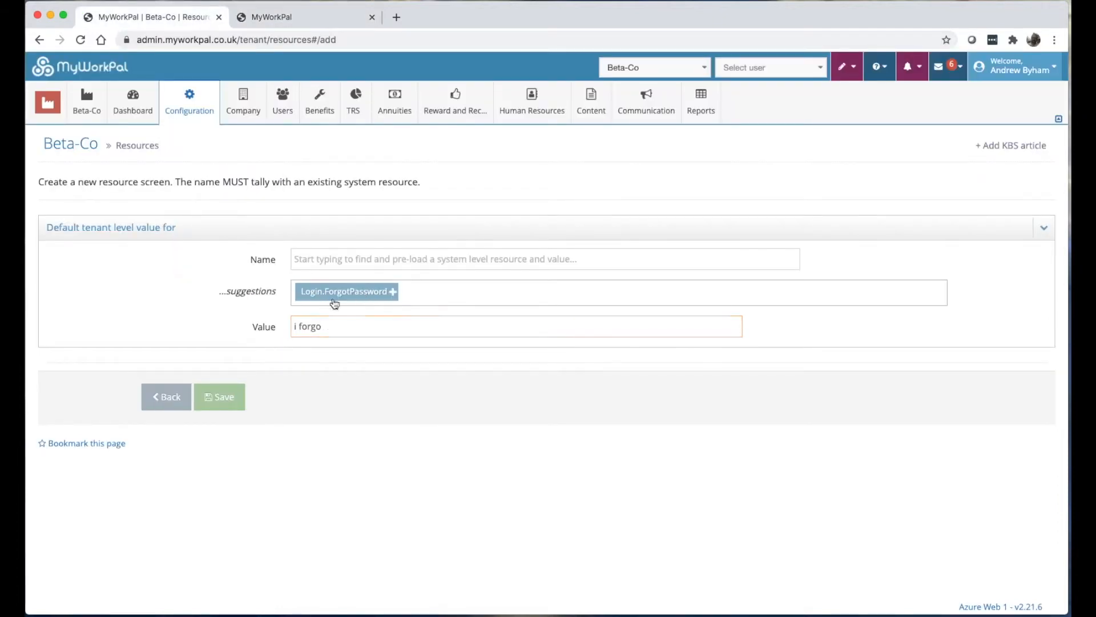
click(331, 292)
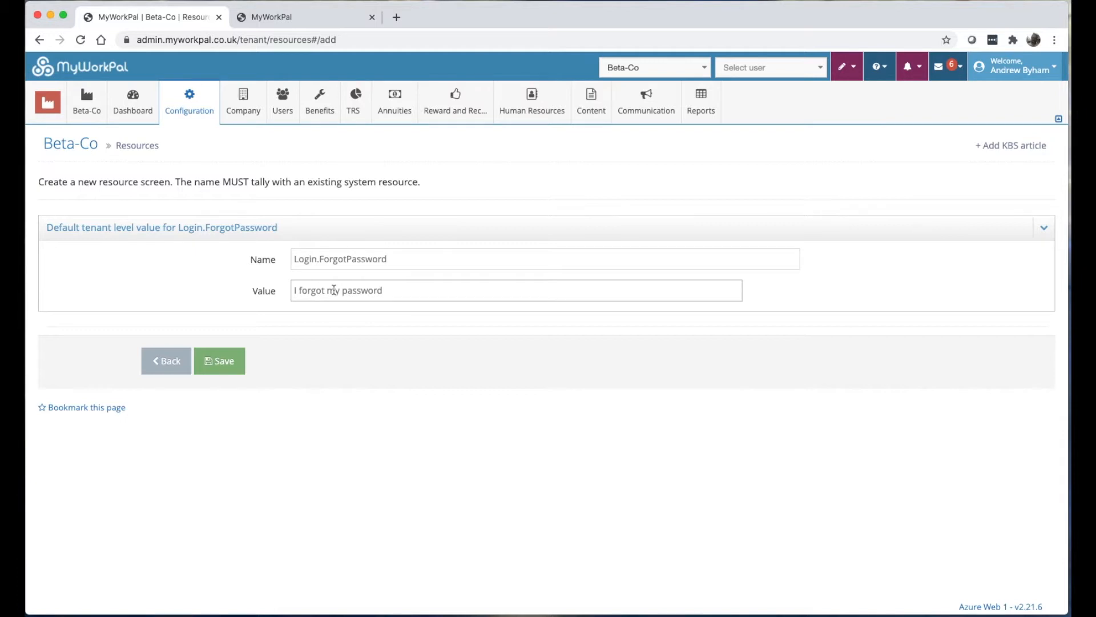
drag(341, 290, 204, 293)
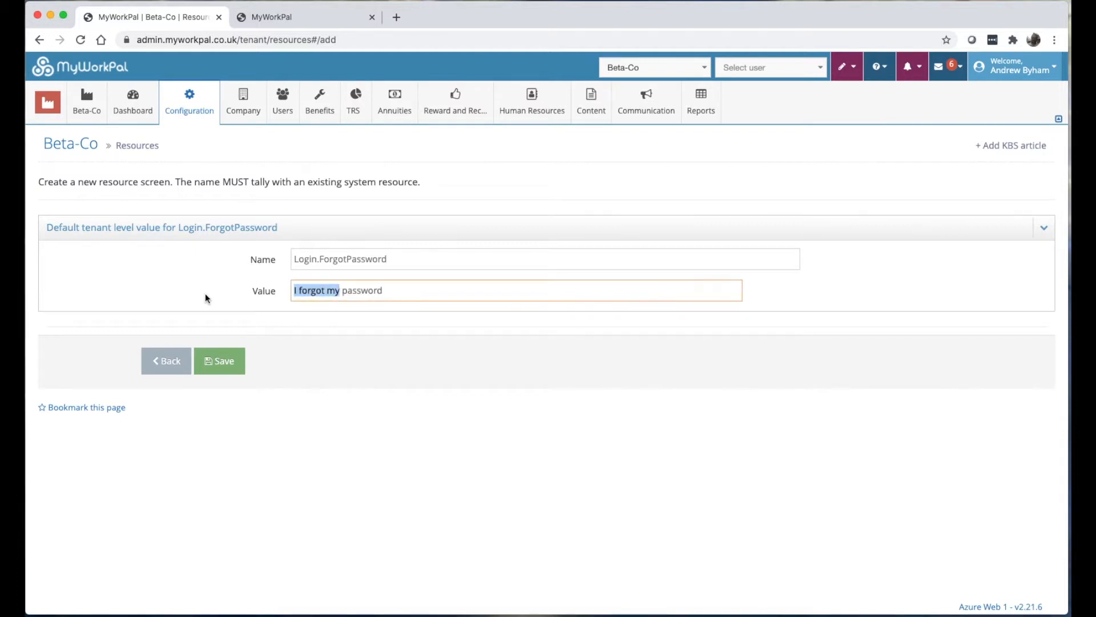
text(Forgotten)
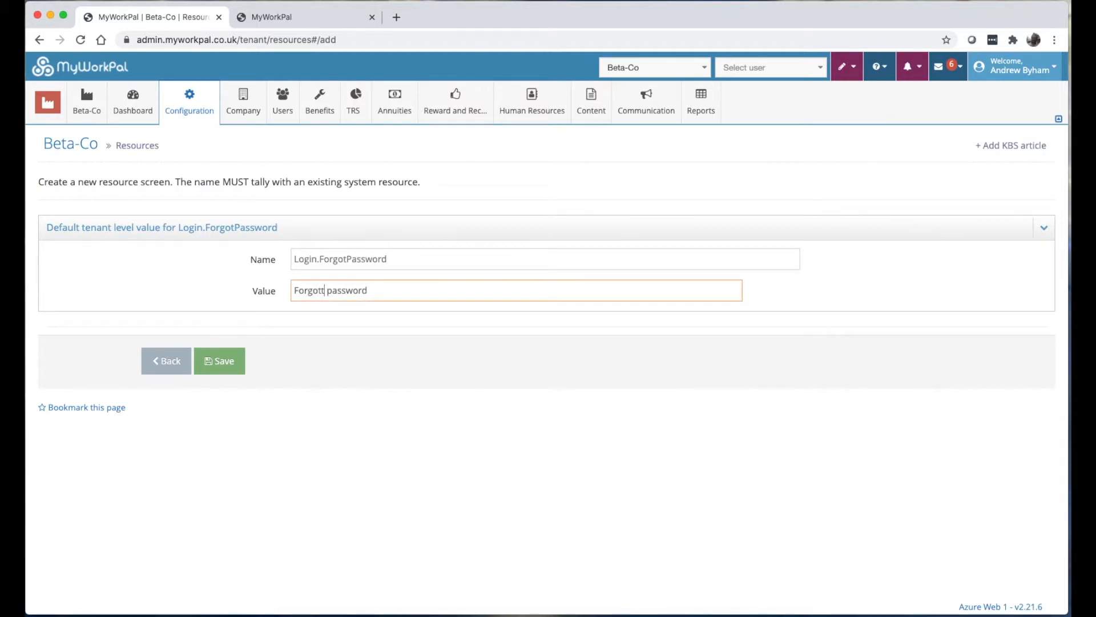
key(BackSpace)
click(212, 368)
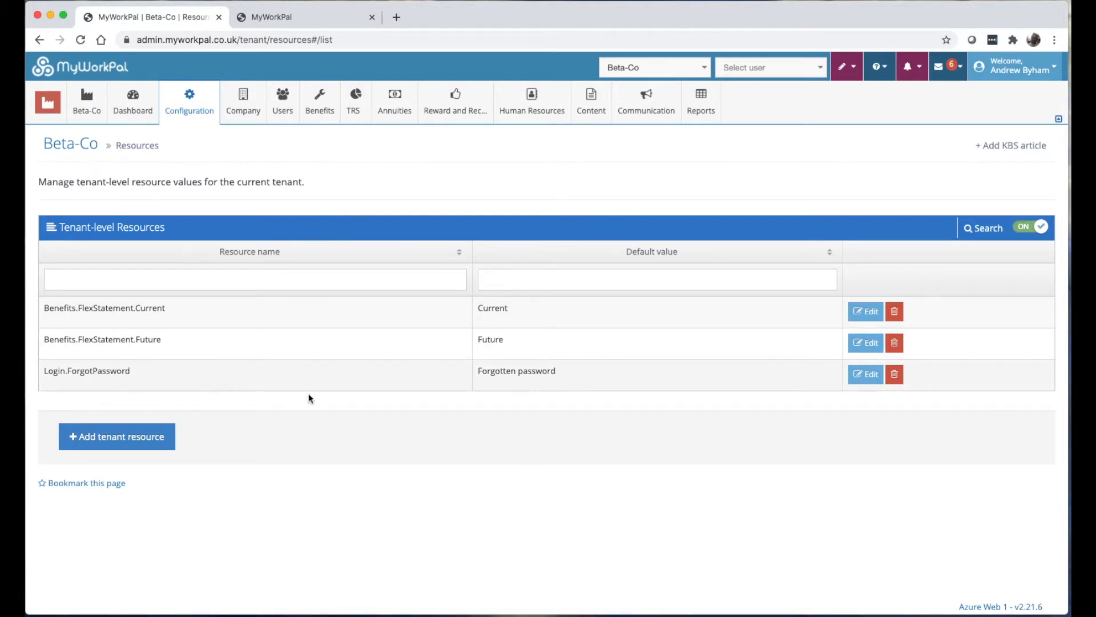
Reload the beta login page to confirm the 'Forgotten password' link, then go back to Resources.
click(280, 21)
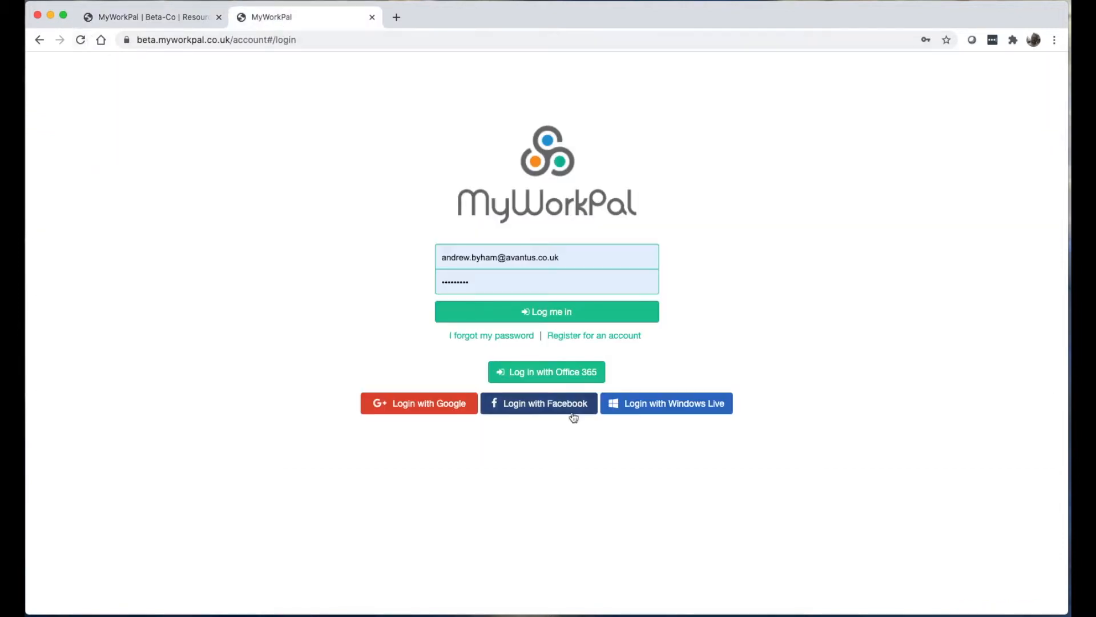
click(82, 43)
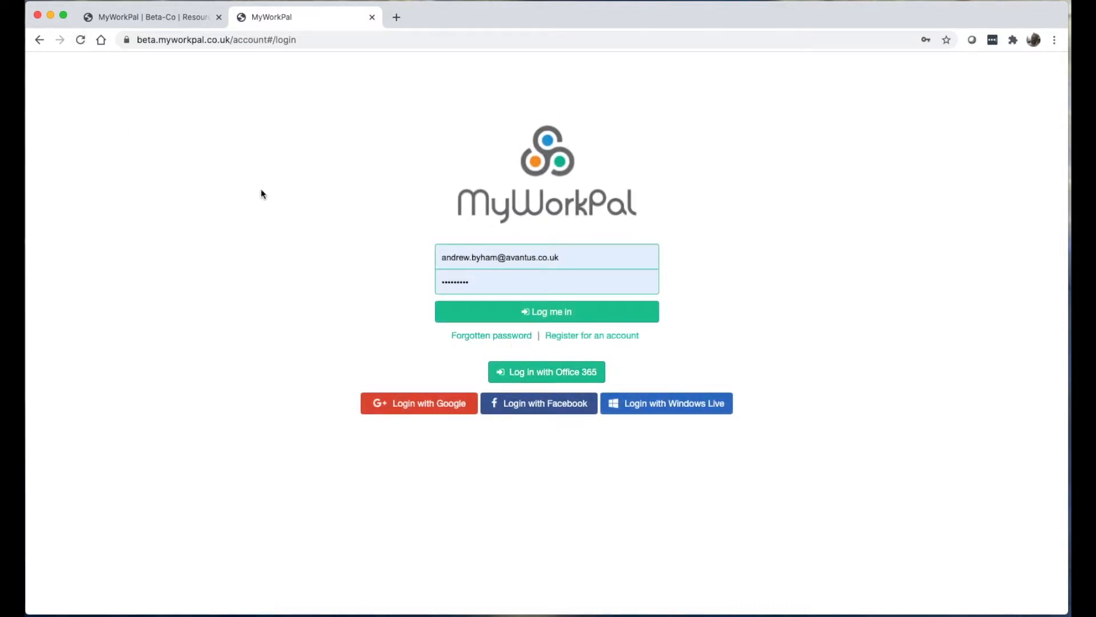
click(169, 42)
click(154, 41)
drag(187, 41, 171, 41)
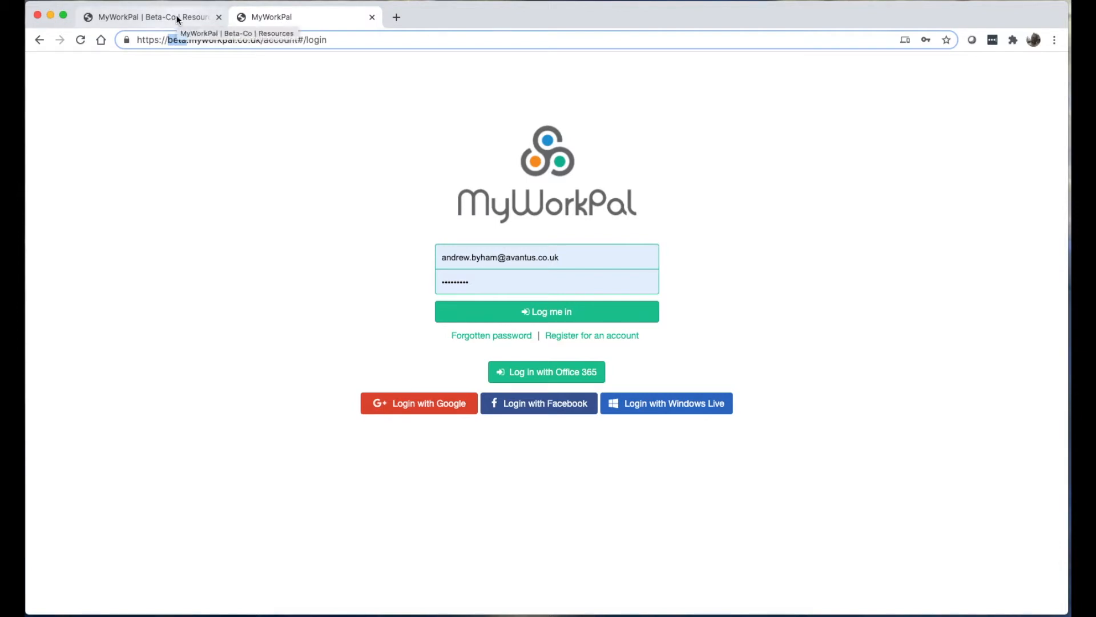
click(178, 20)
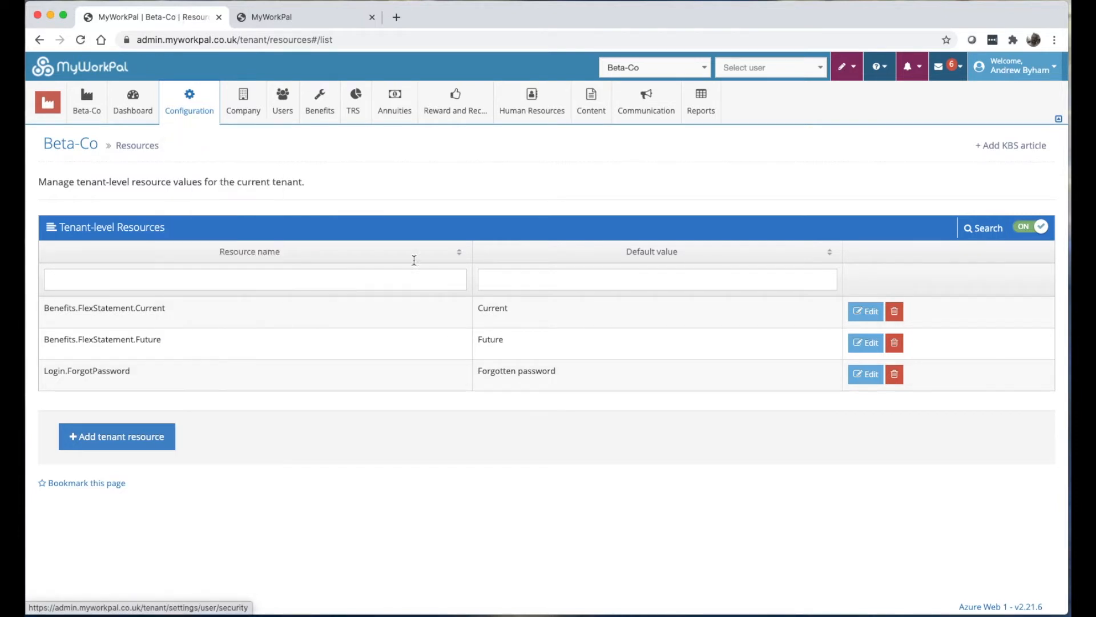
Open Configuration > Settings and go to page 5 of the 86 tenant settings.
mouse_move(189, 106)
click(201, 304)
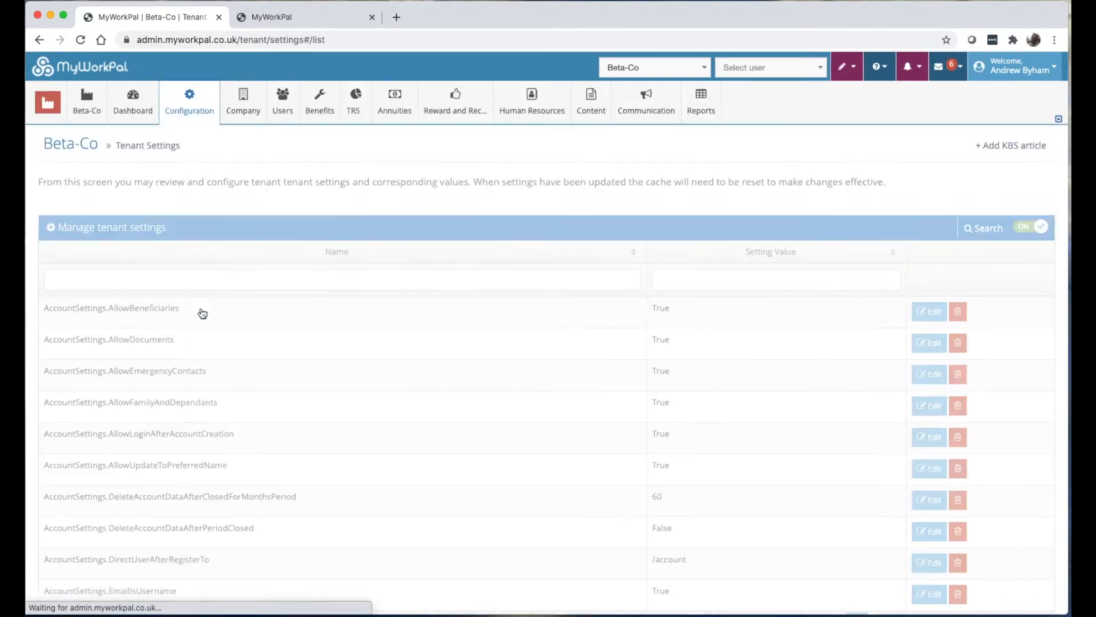
scroll(274, 351, down, 1)
scroll(293, 361, down, 2)
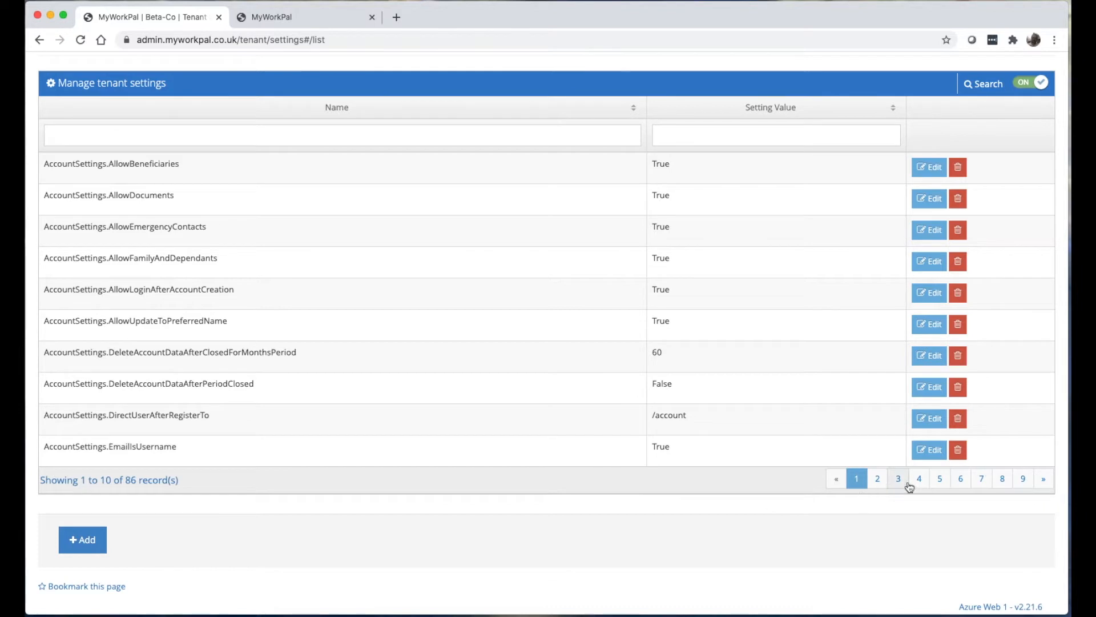
click(940, 479)
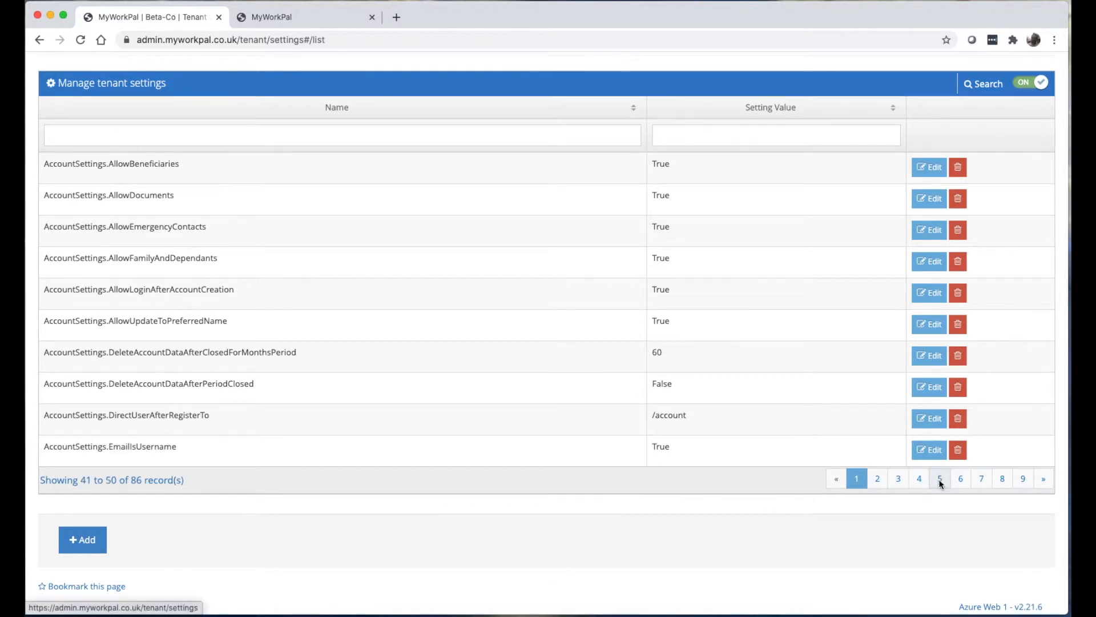
scroll(765, 411, up, 5)
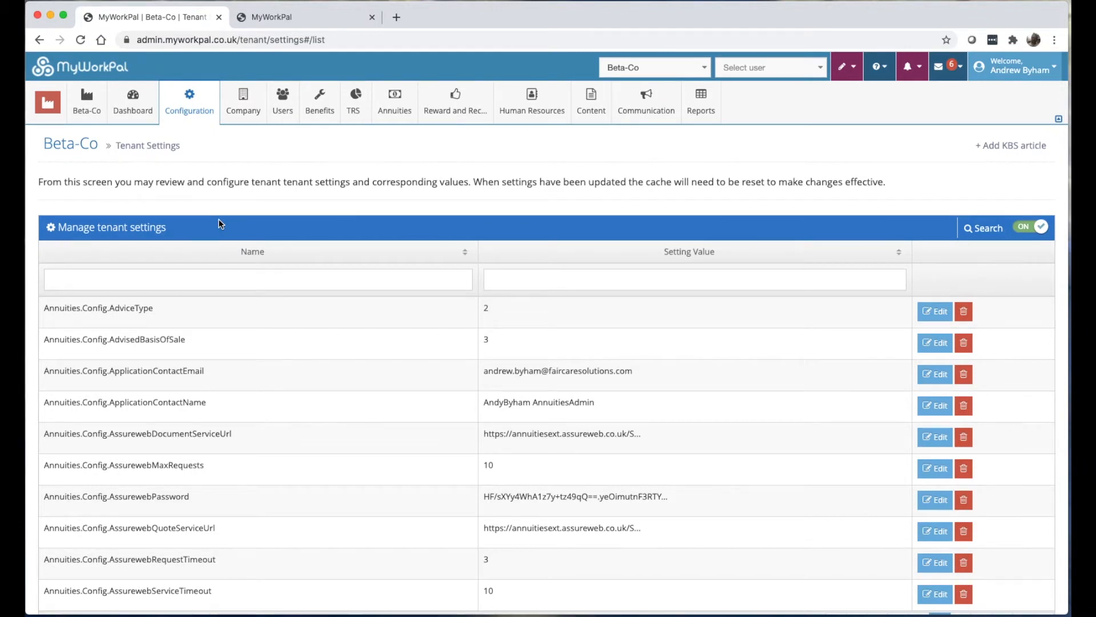
scroll(644, 374, down, 3)
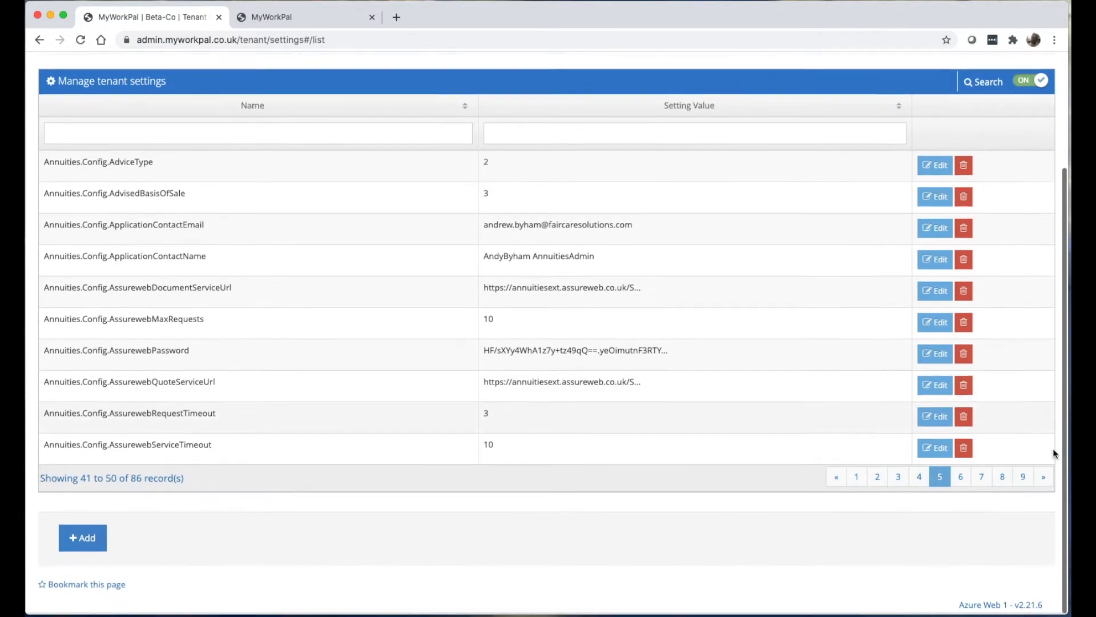
scroll(252, 117, up, 3)
mouse_move(190, 108)
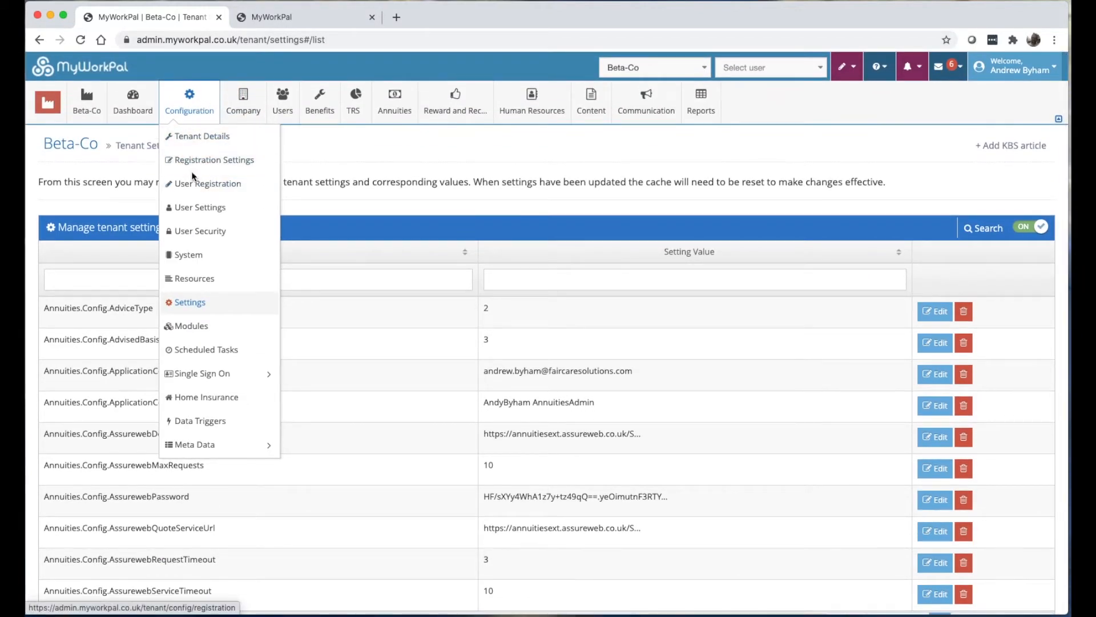
In user general settings, stop users updating gender, date of birth and NI number, and save.
click(198, 209)
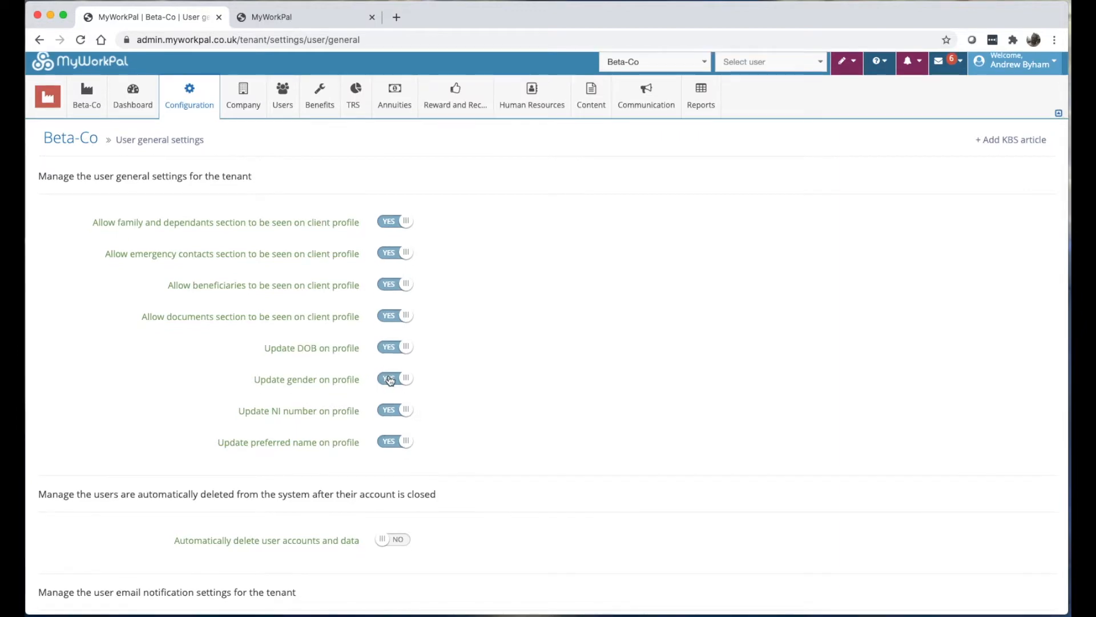
click(394, 384)
click(393, 358)
click(397, 415)
scroll(398, 410, down, 15)
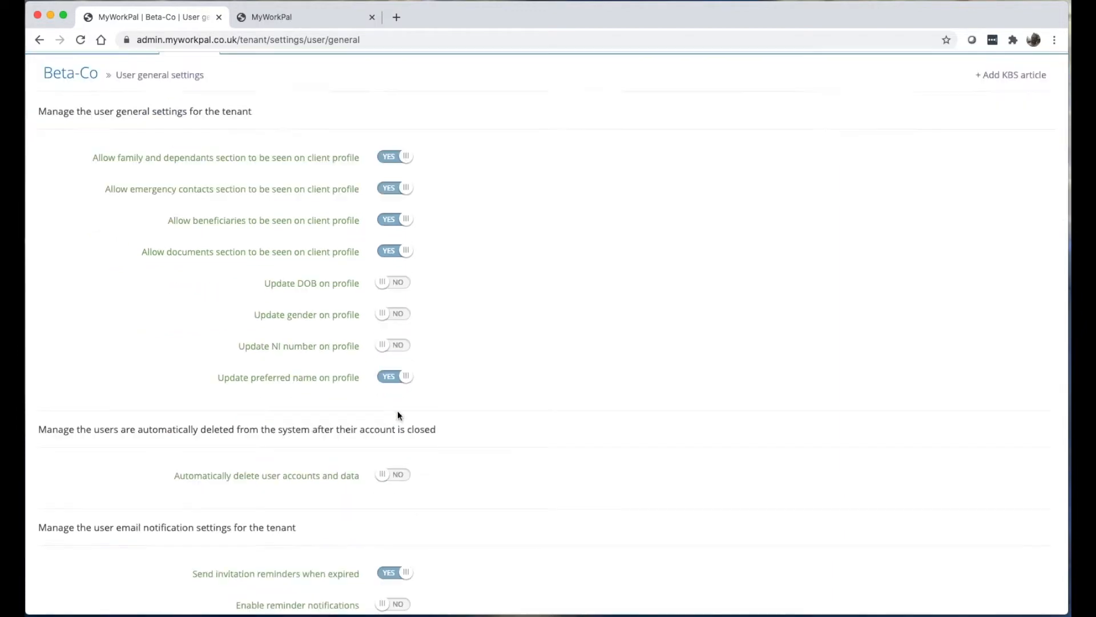
click(294, 533)
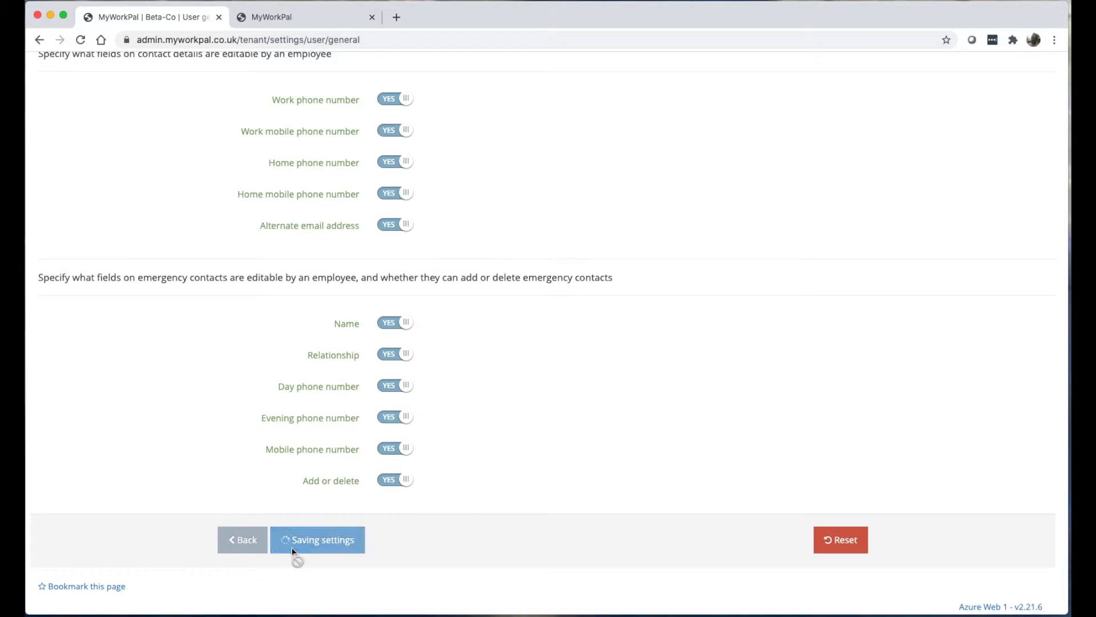
Return to the Tenant Settings list via Configuration > Settings.
scroll(278, 447, up, 10)
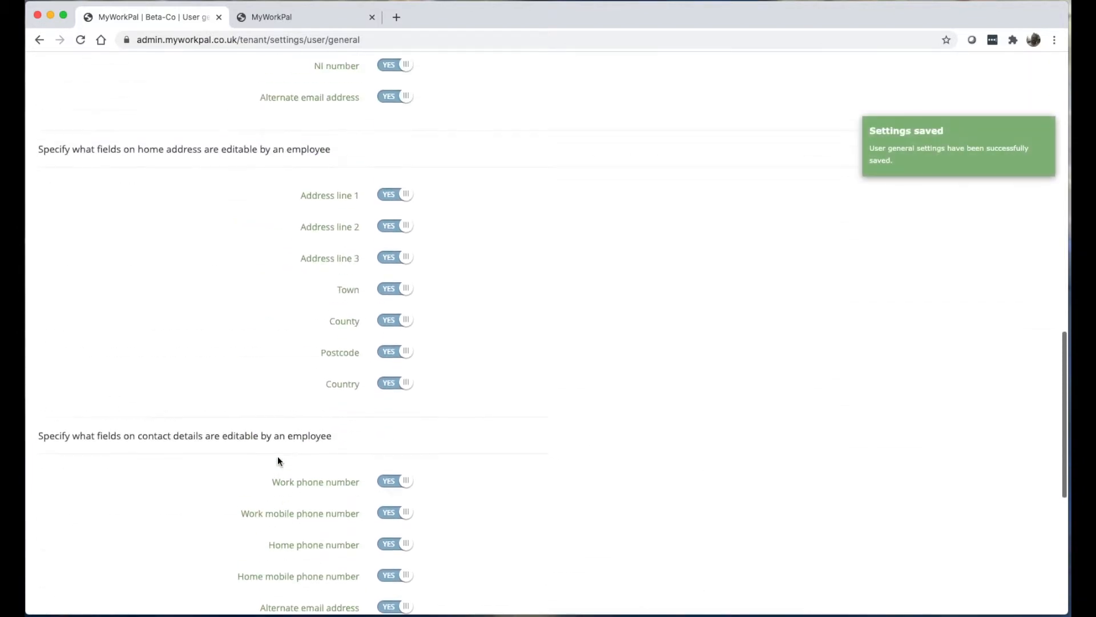
scroll(278, 458, up, 10)
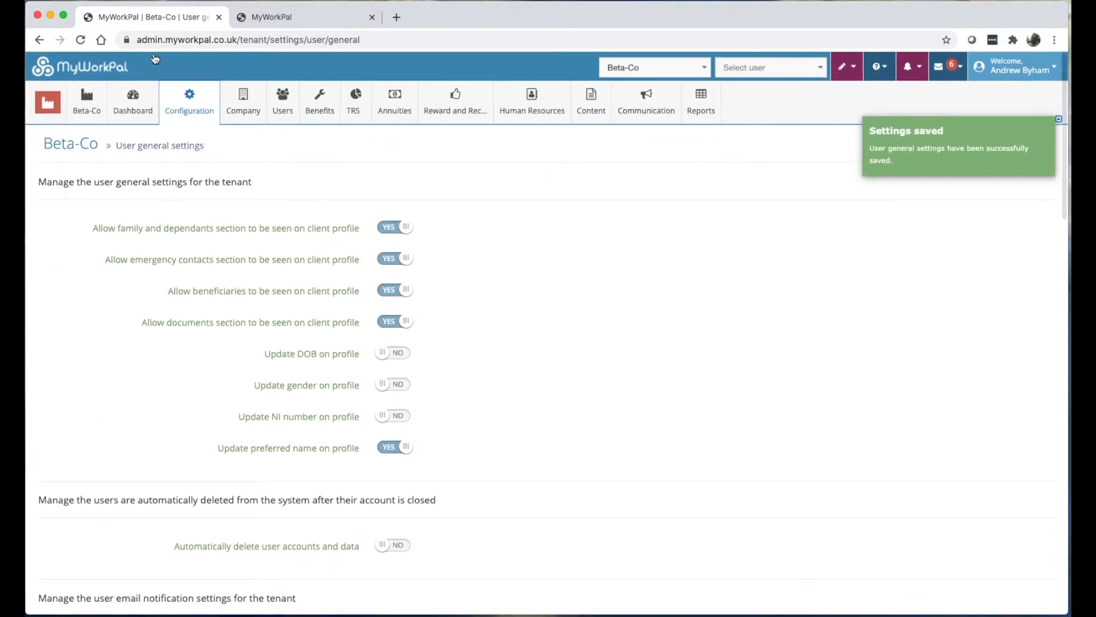
click(189, 102)
click(210, 303)
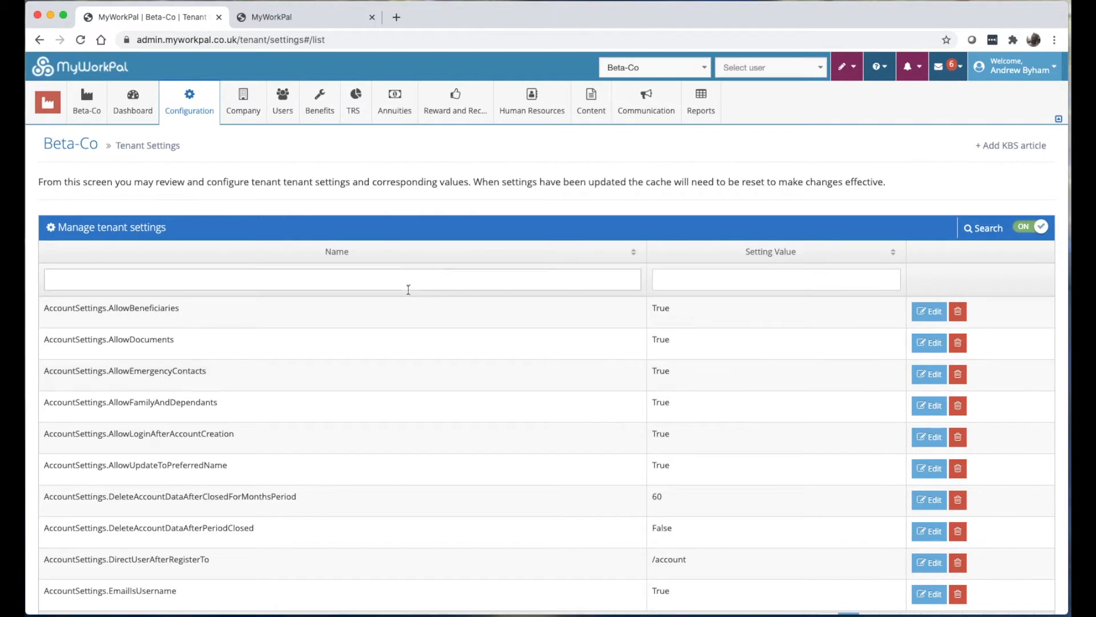
Reload the tenant settings list, then review the user general settings page again.
mouse_move(172, 112)
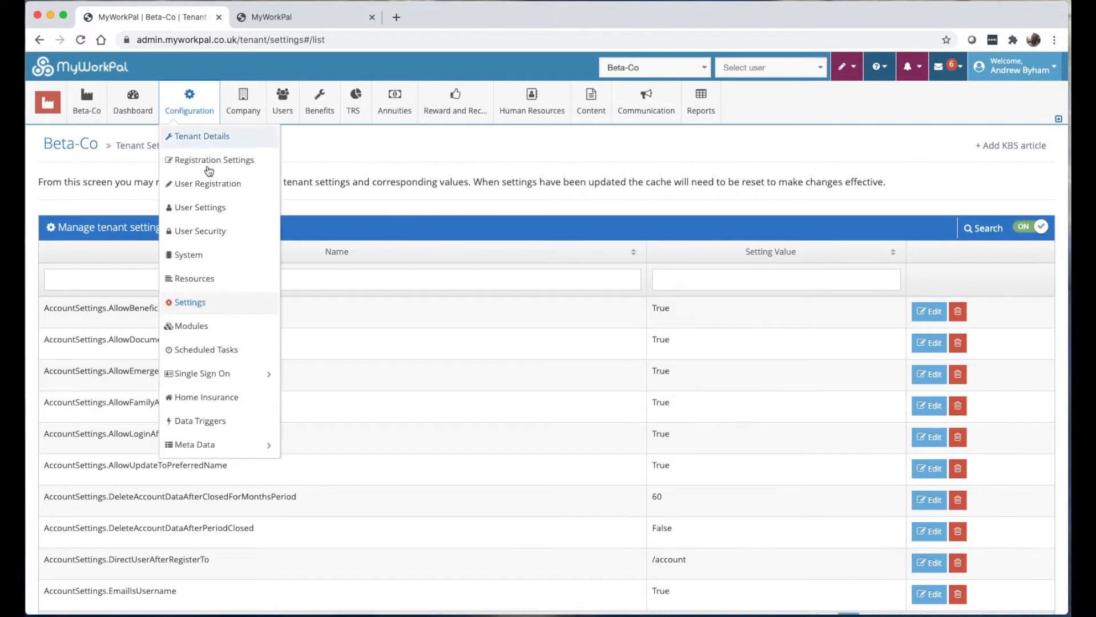
click(203, 308)
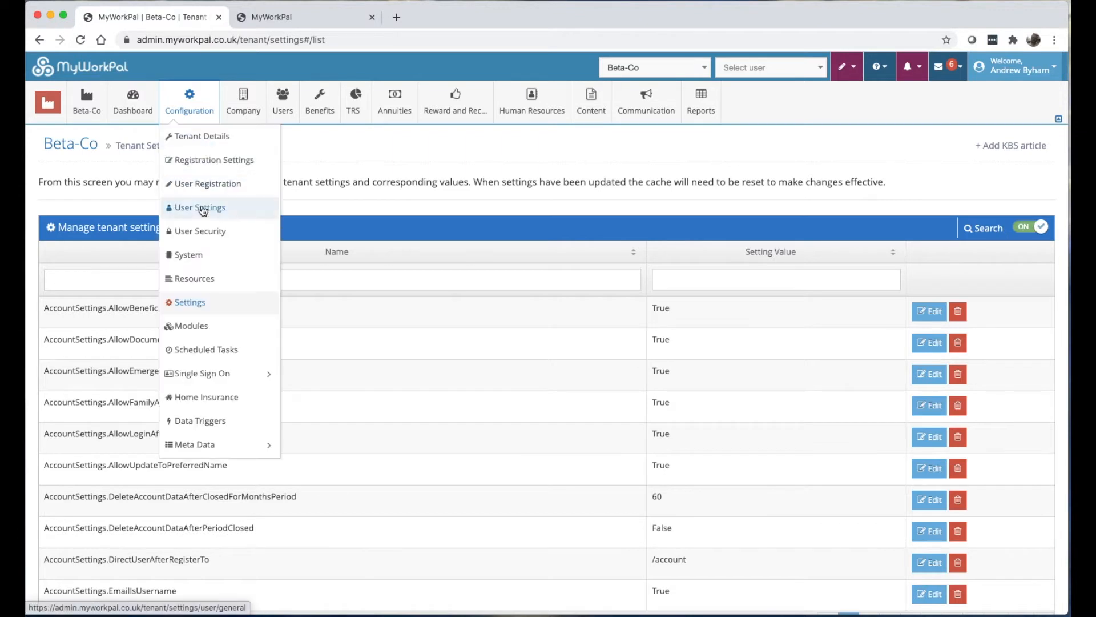
click(202, 209)
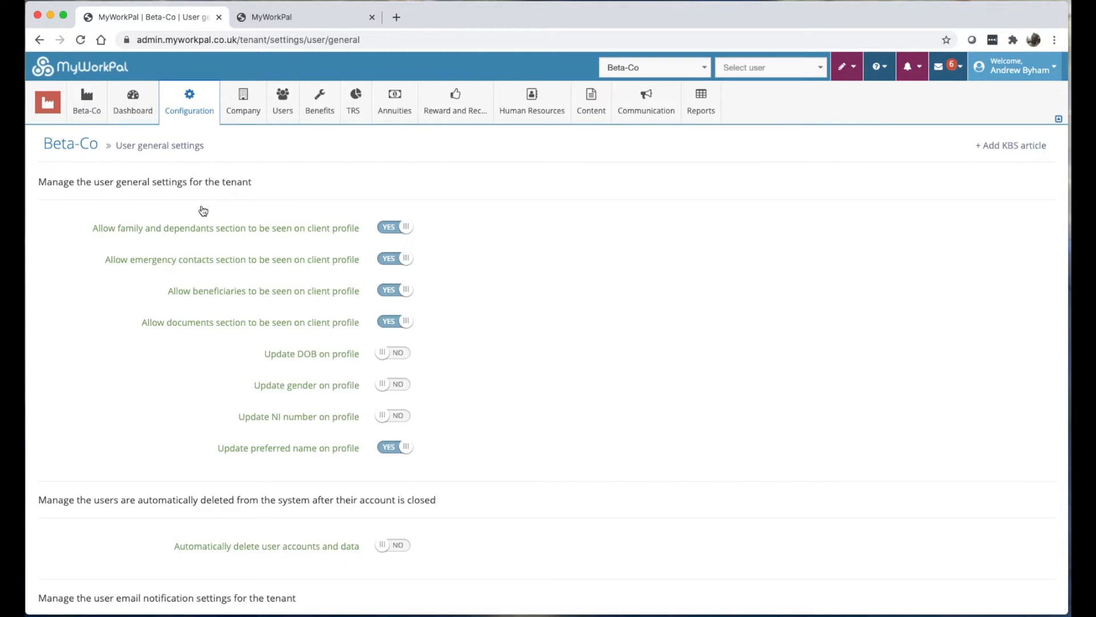
scroll(363, 252, down, 3)
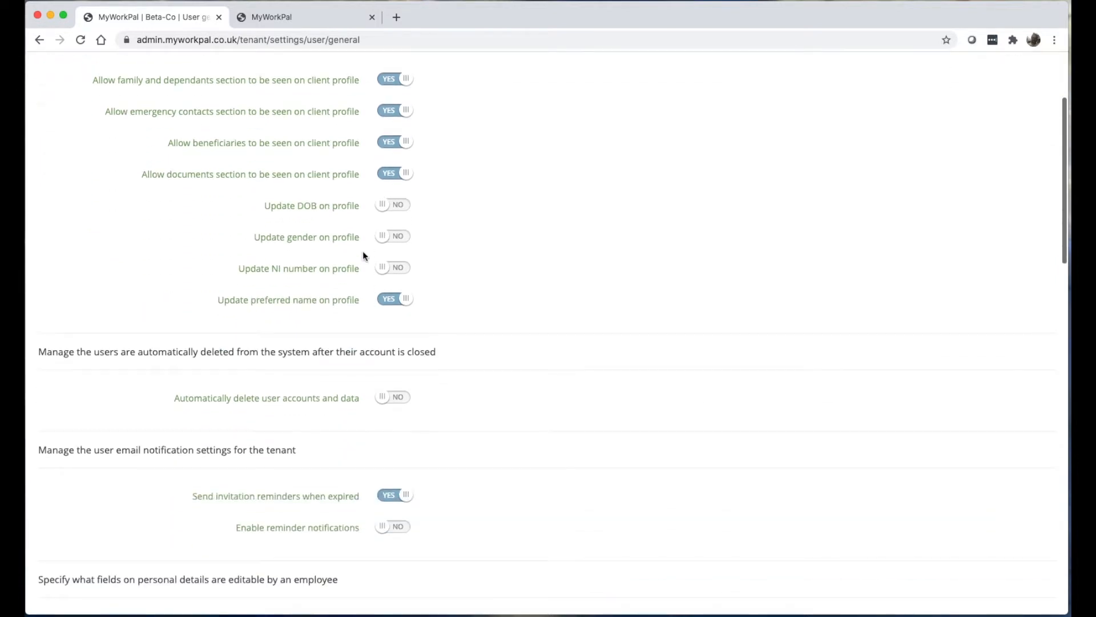
scroll(363, 252, up, 3)
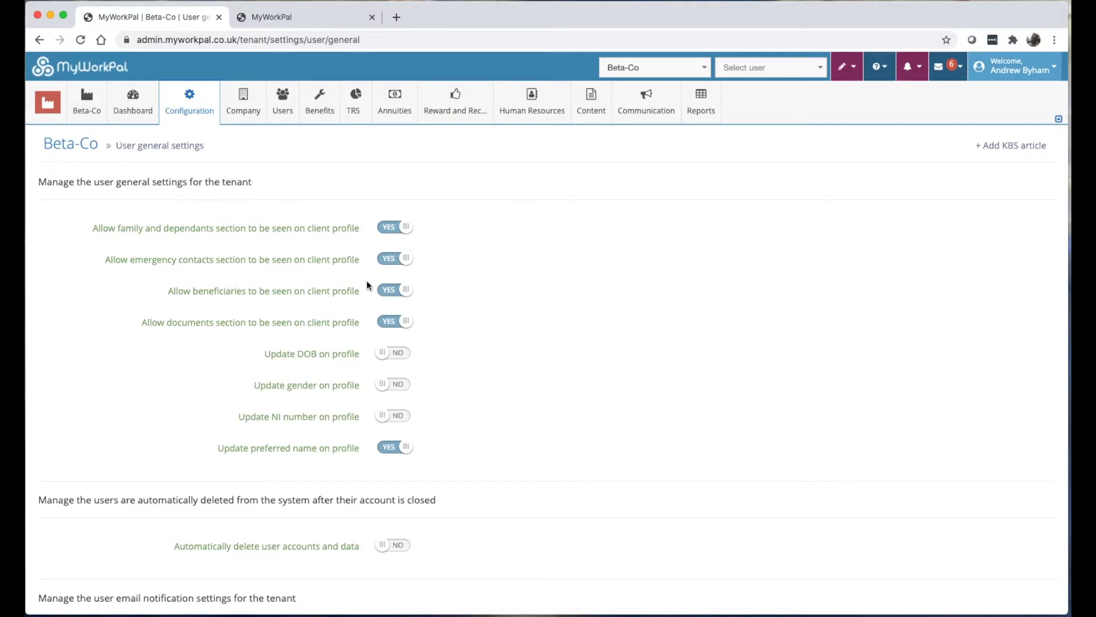
Go back to Tenant Settings and open the Add new tenant setting form.
mouse_move(188, 104)
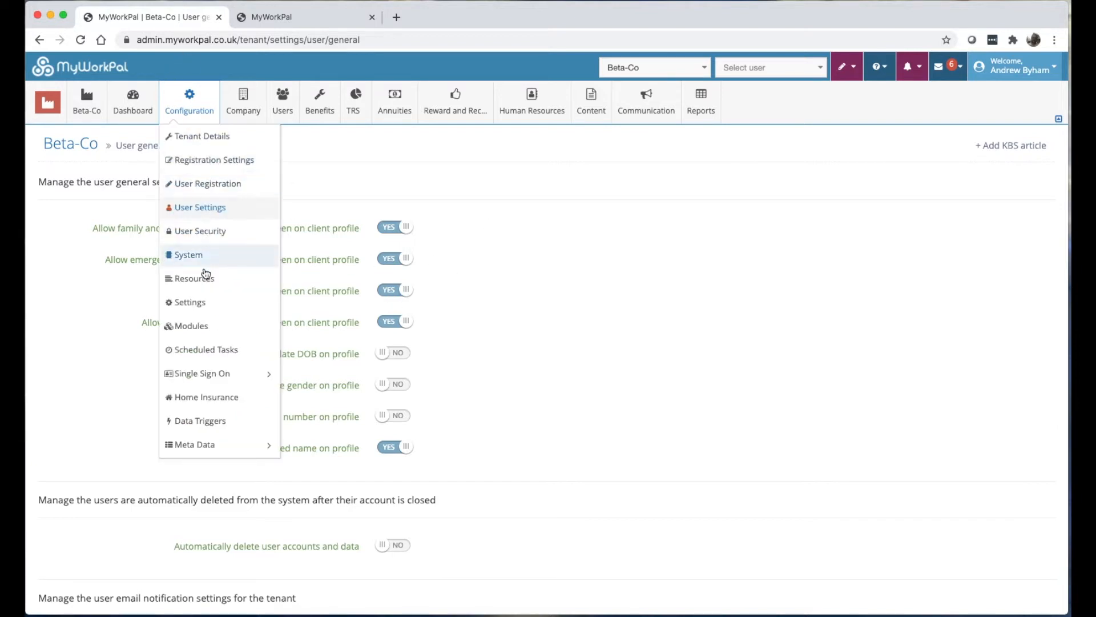
click(203, 304)
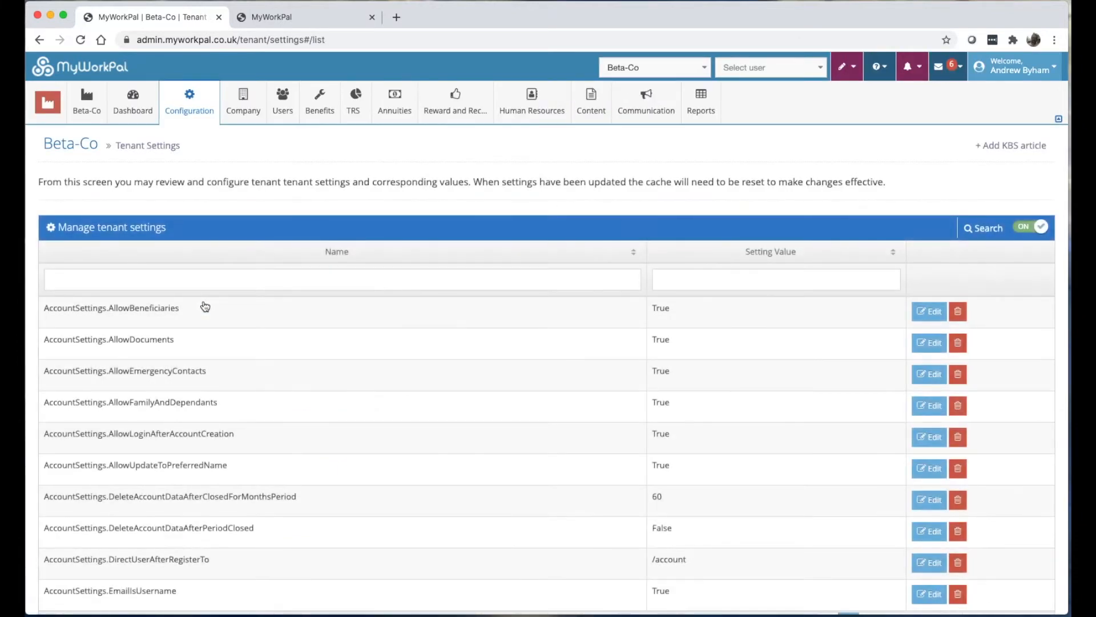
scroll(205, 307, down, 5)
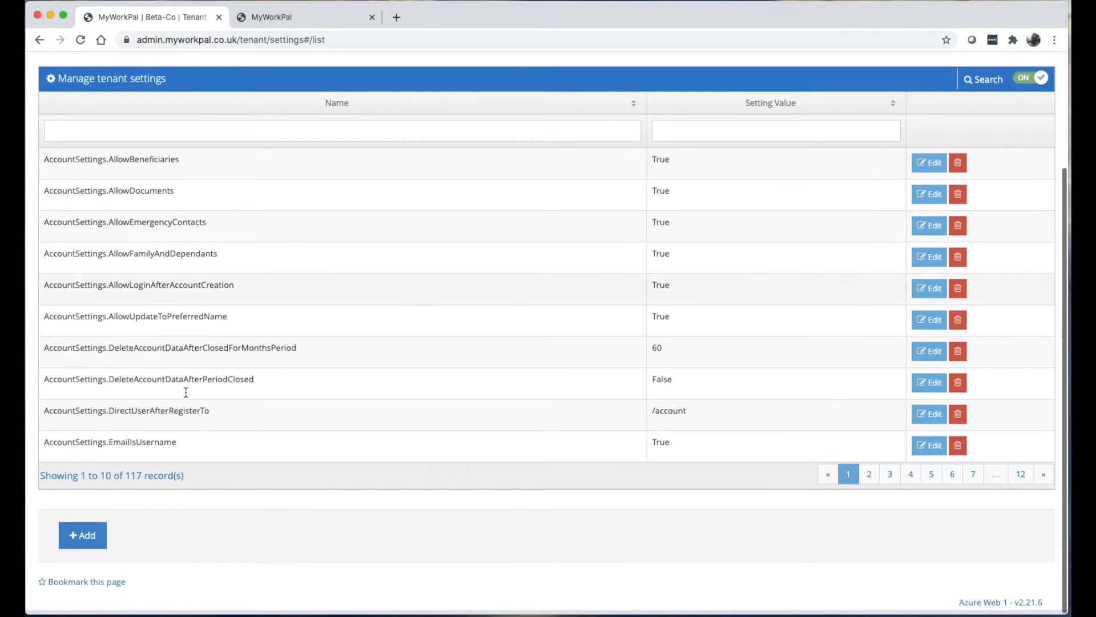
click(79, 535)
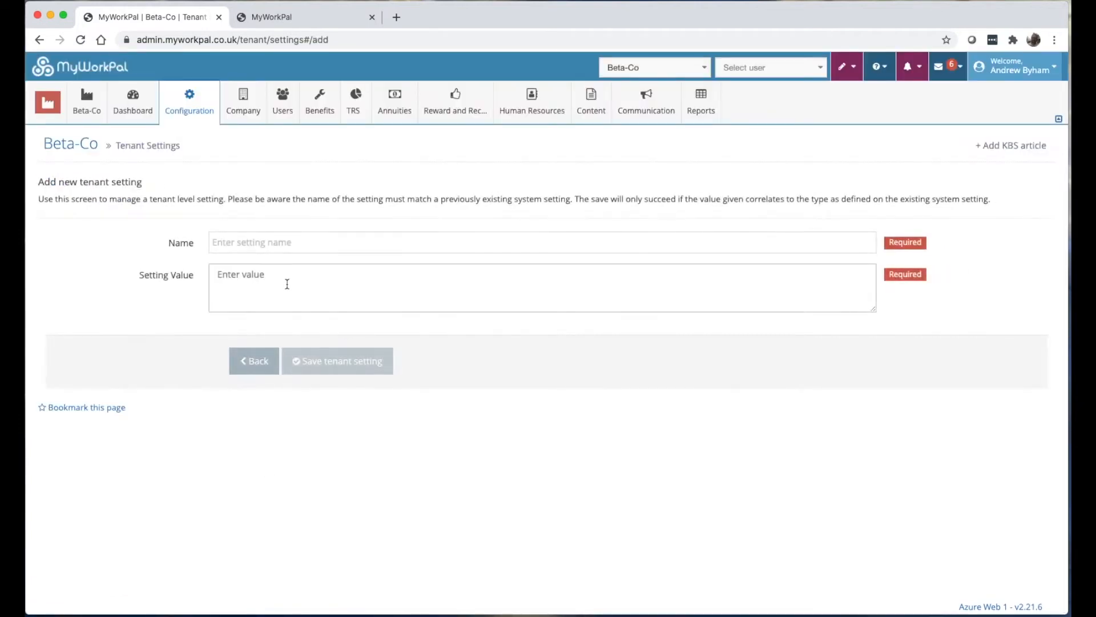
Type 'true' as the Setting Value, remove it again, and move to the Name field.
click(286, 284)
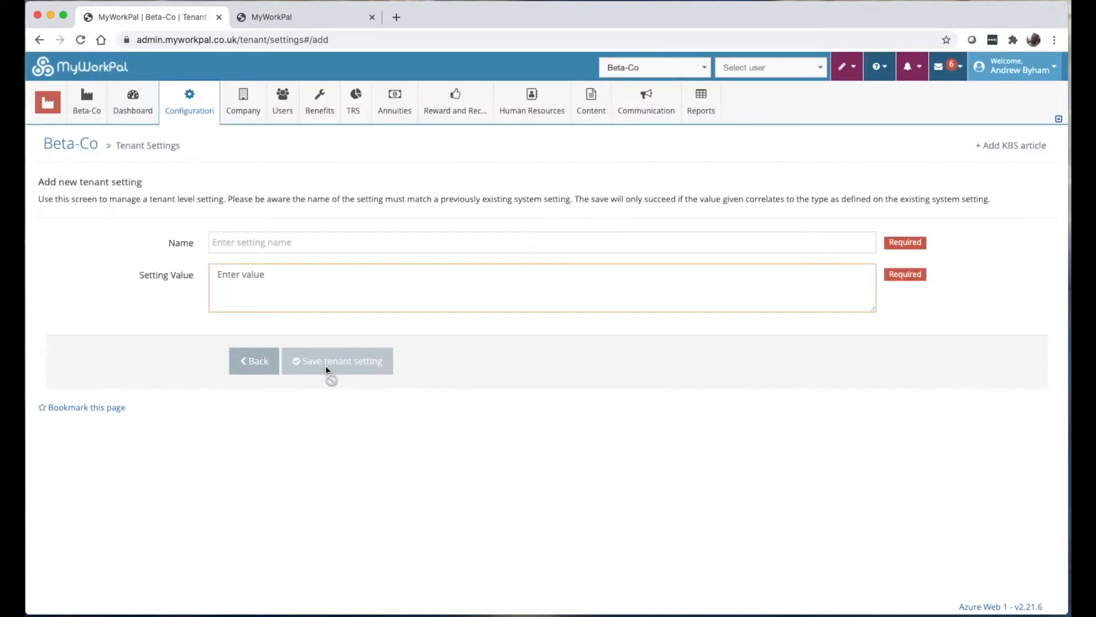
text(true)
key(BackSpace)
key(BackSpace)
key(BackSpace)
key(BackSpace)
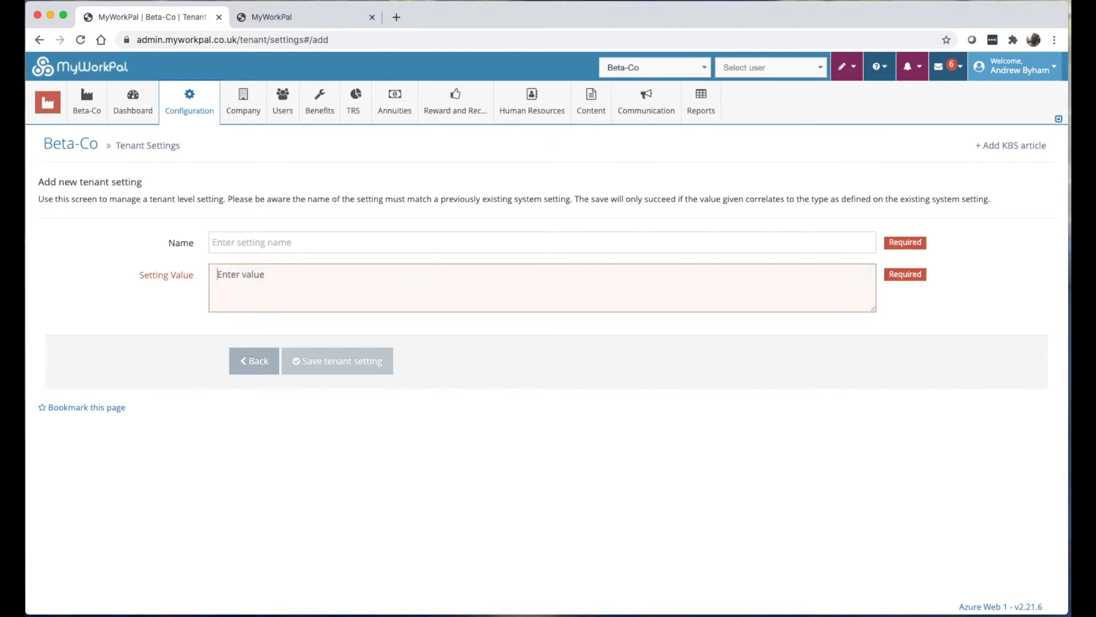
click(238, 250)
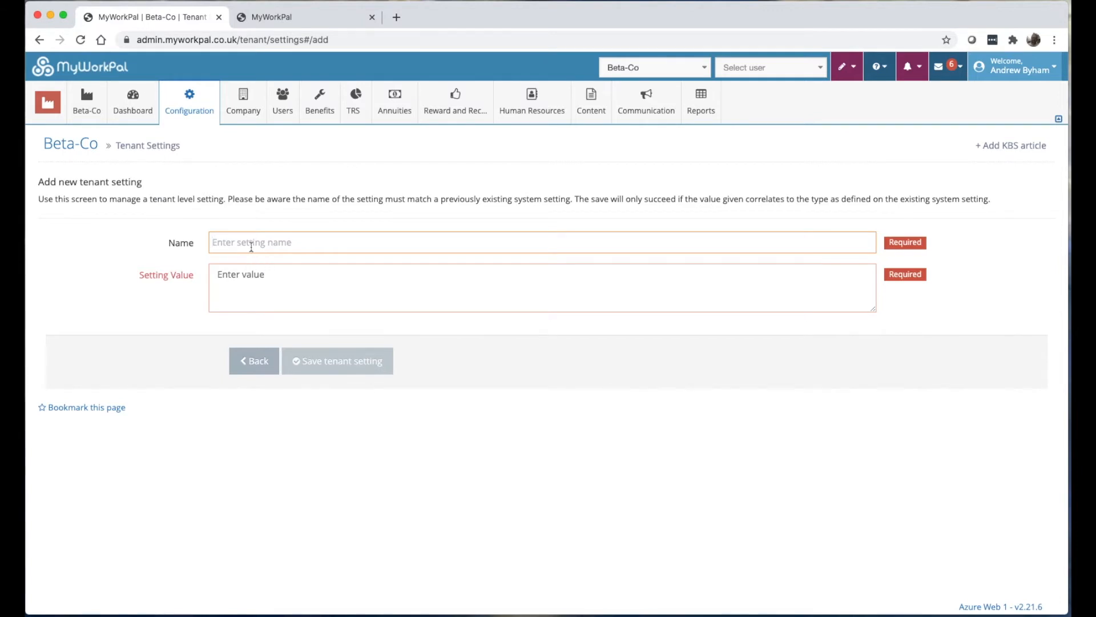
Switch to the system administration area and browse the 1096 system-wide settings.
mouse_move(47, 102)
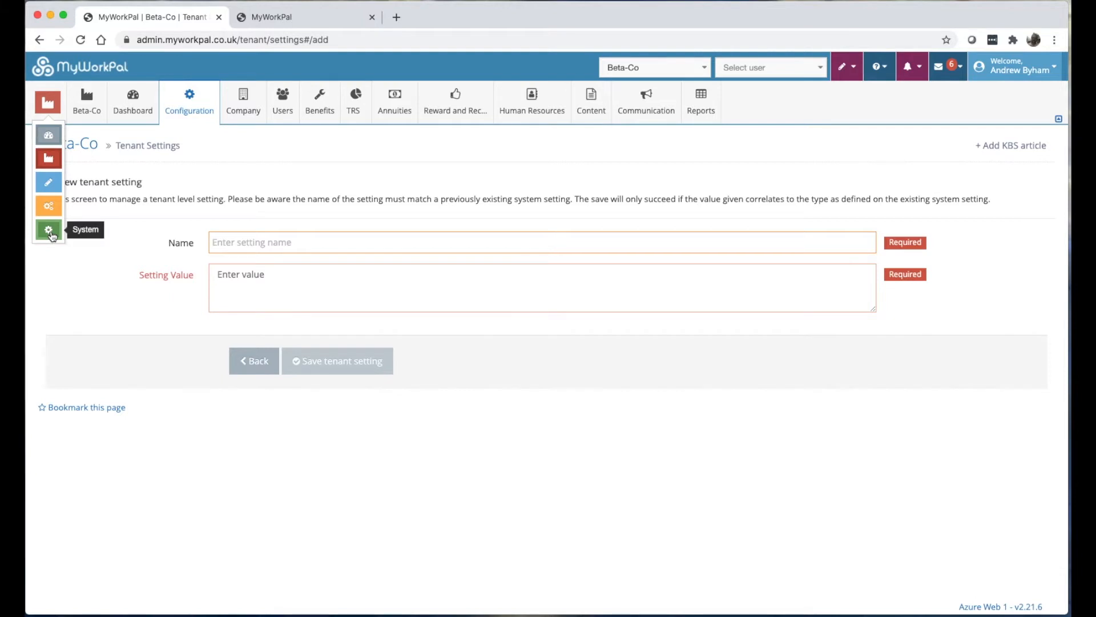
click(49, 231)
mouse_move(93, 109)
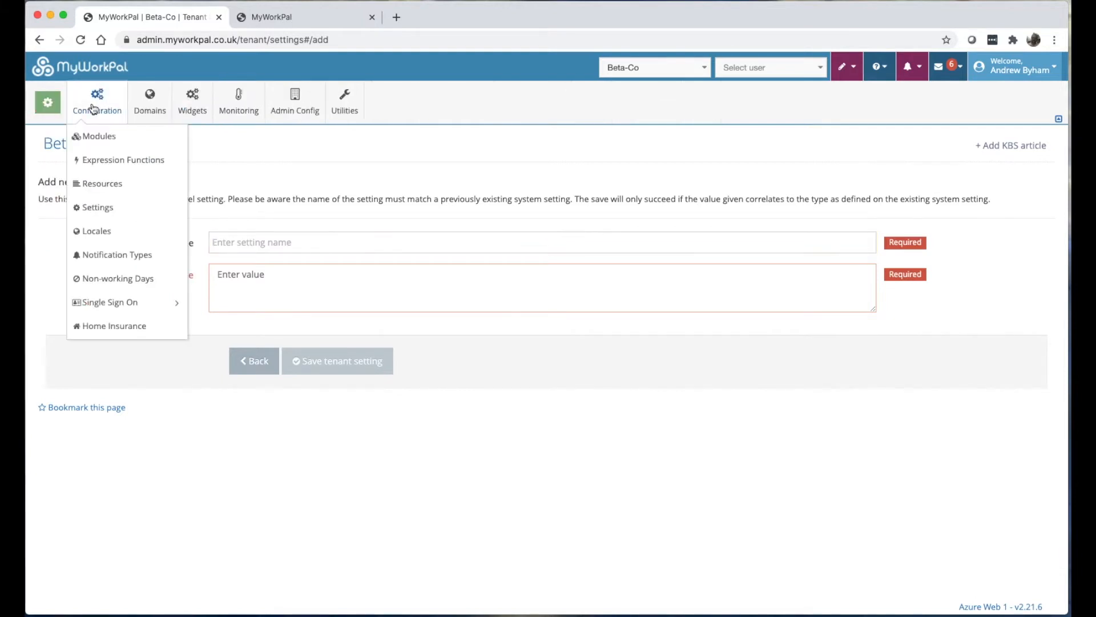
click(112, 210)
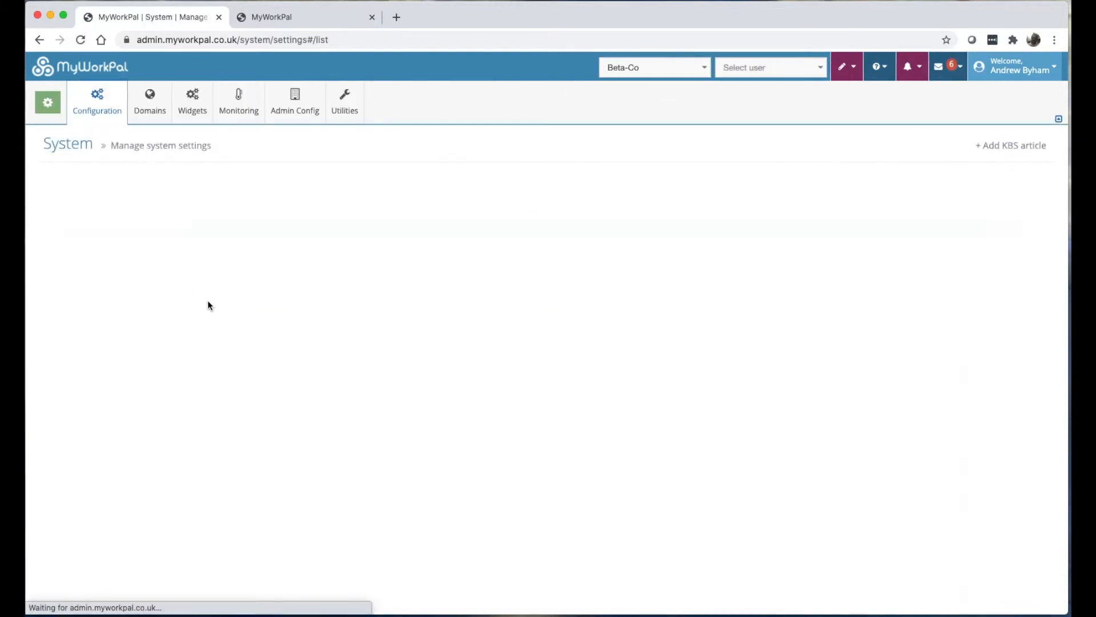
scroll(154, 282, down, 1)
scroll(155, 284, down, 1)
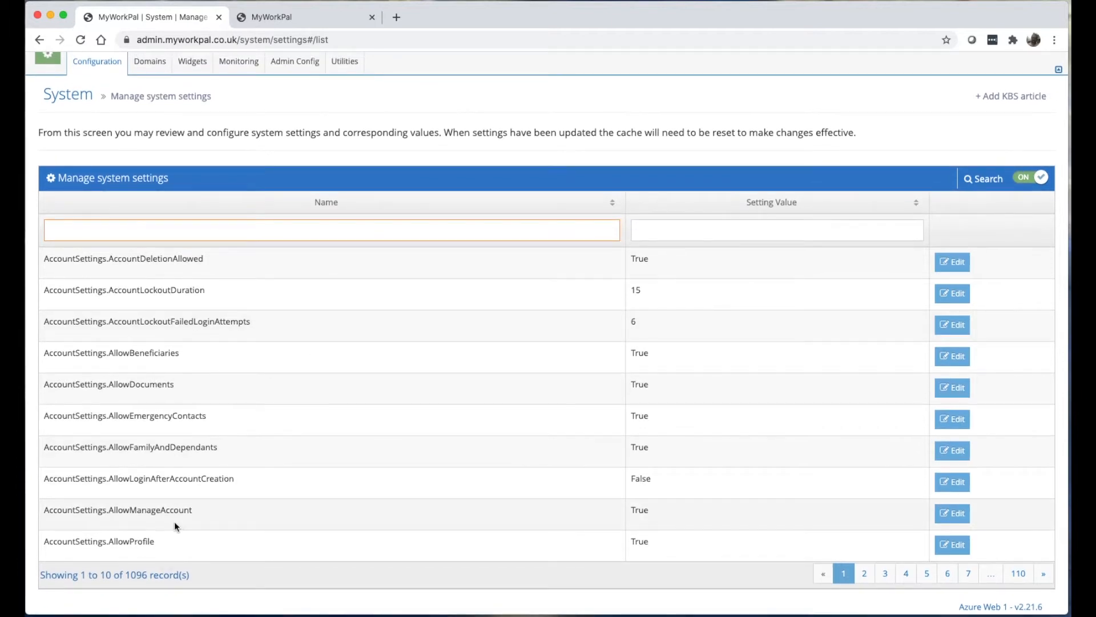
scroll(548, 423, up, 1)
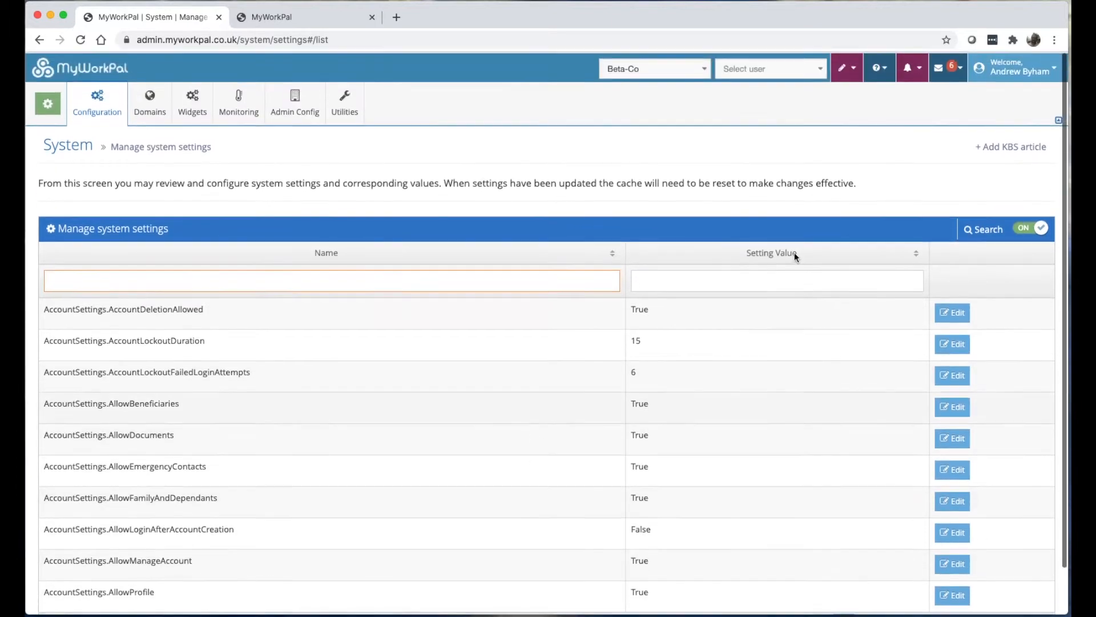
scroll(270, 376, down, 1)
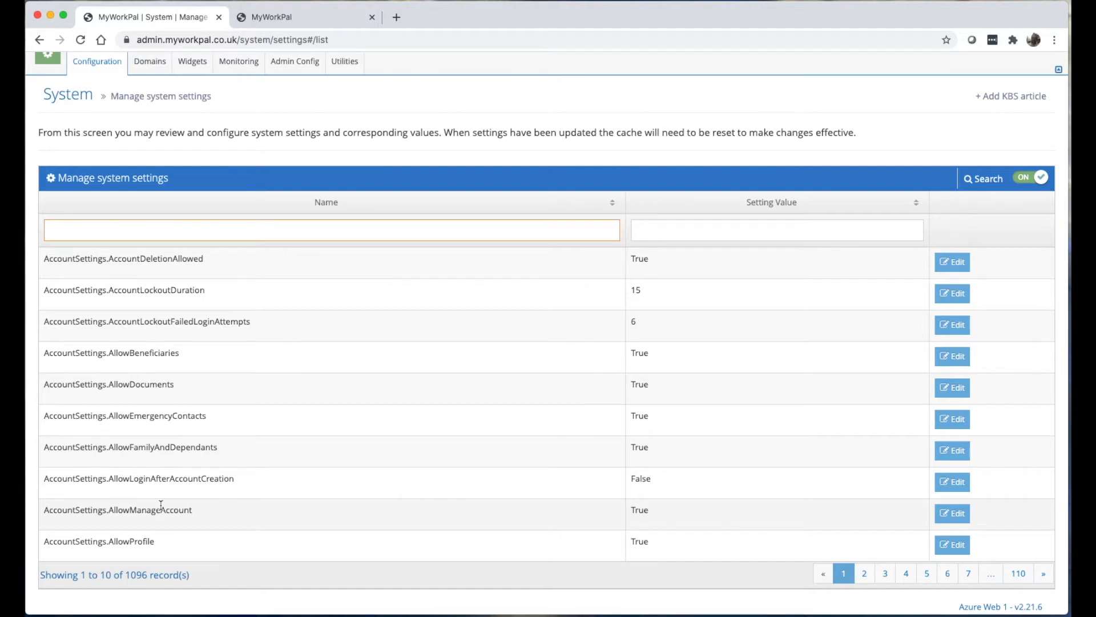
scroll(161, 505, up, 2)
Return to Beta-Co and review its Modules page: Annuities enabled with anonymous access, Admin Planner off.
mouse_move(48, 103)
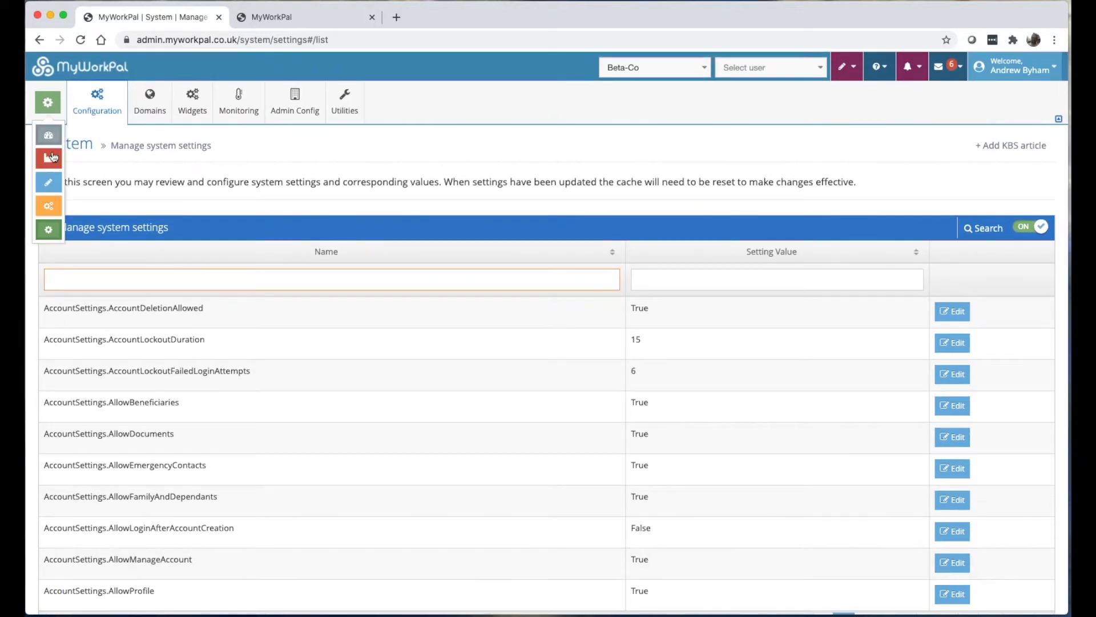
click(50, 156)
click(190, 103)
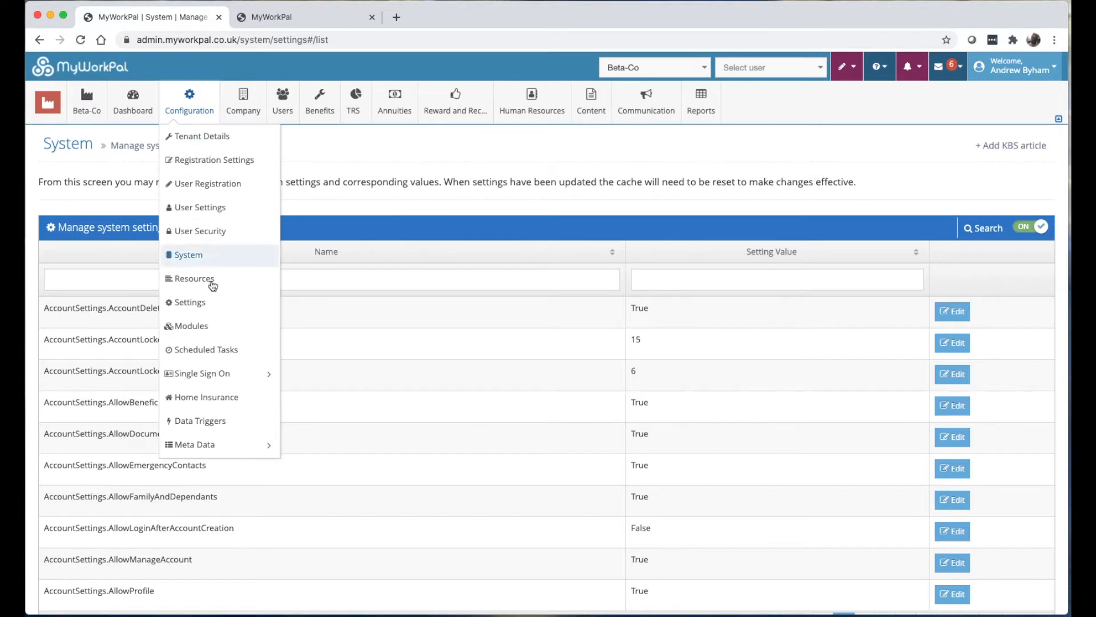
click(208, 336)
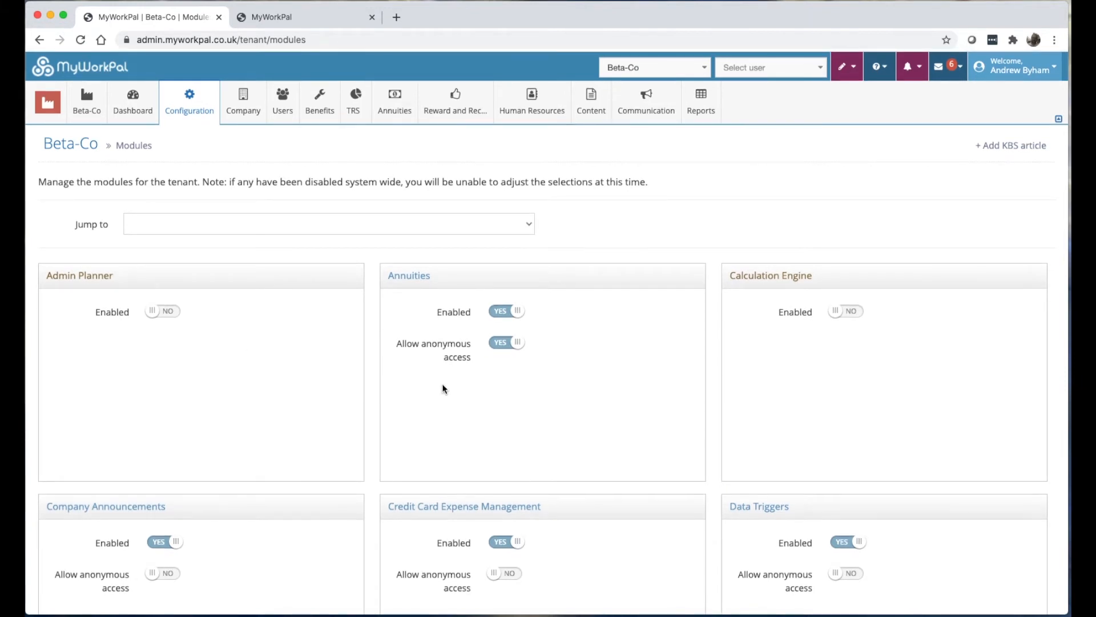
scroll(439, 391, down, 10)
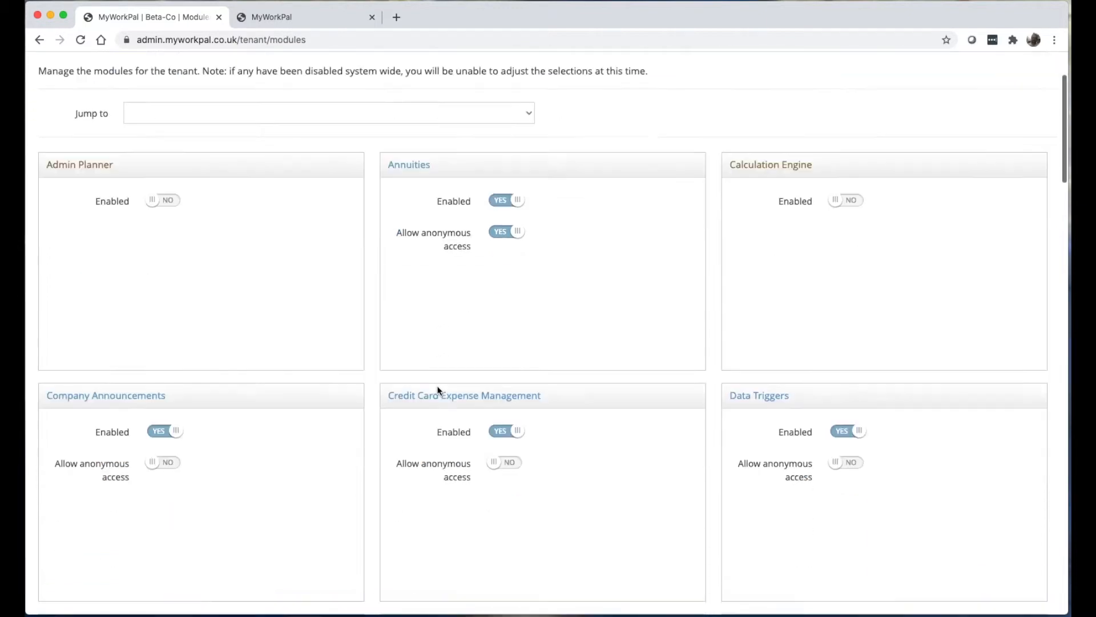
scroll(438, 391, down, 15)
scroll(438, 390, up, 20)
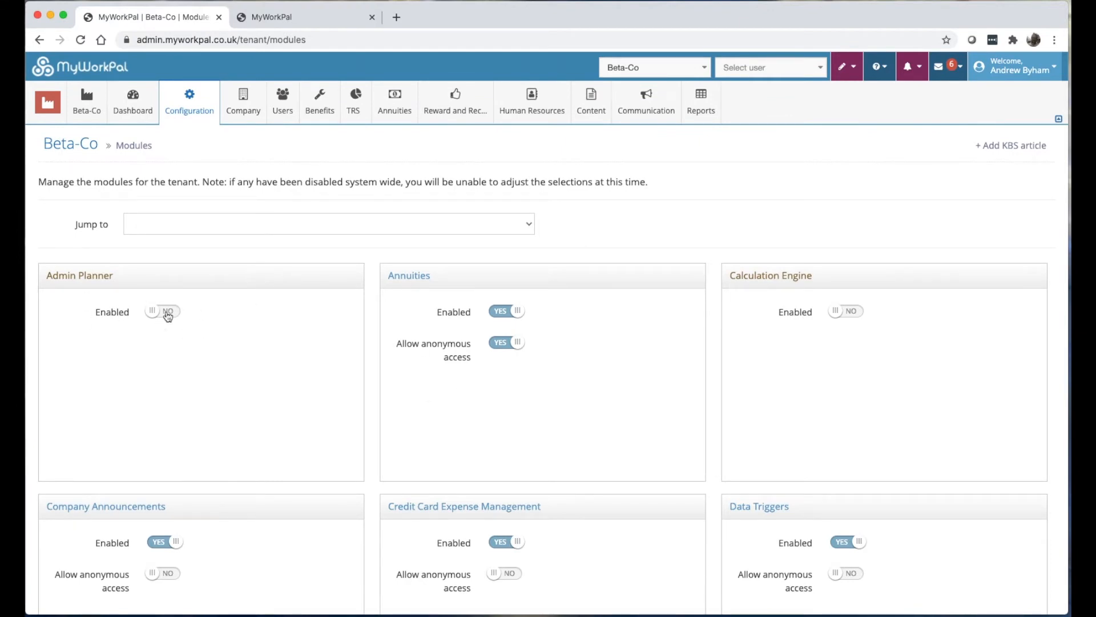
scroll(481, 368, down, 1)
scroll(482, 366, down, 7)
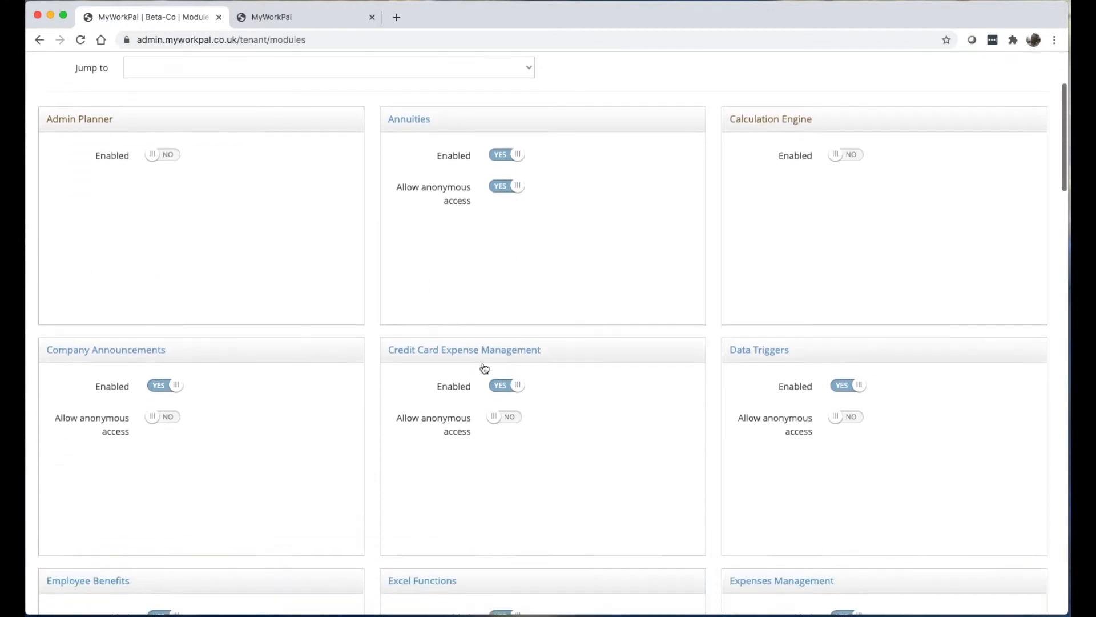
scroll(482, 362, up, 7)
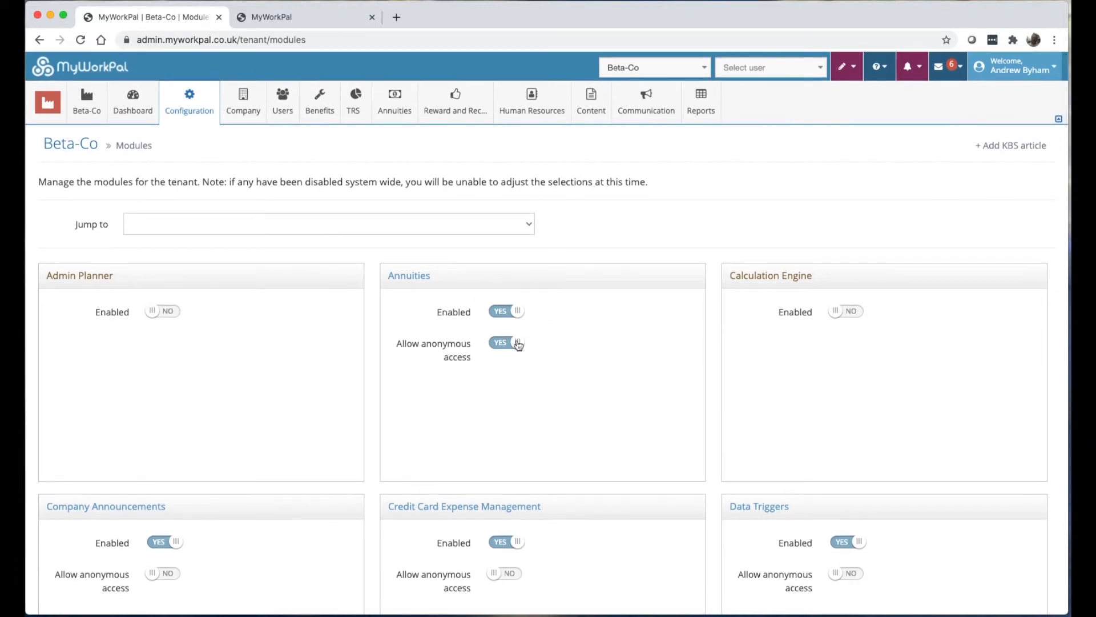
In the scheduled tasks list, find the failed 'Added Dependants' data-trigger task and view its details.
mouse_move(189, 100)
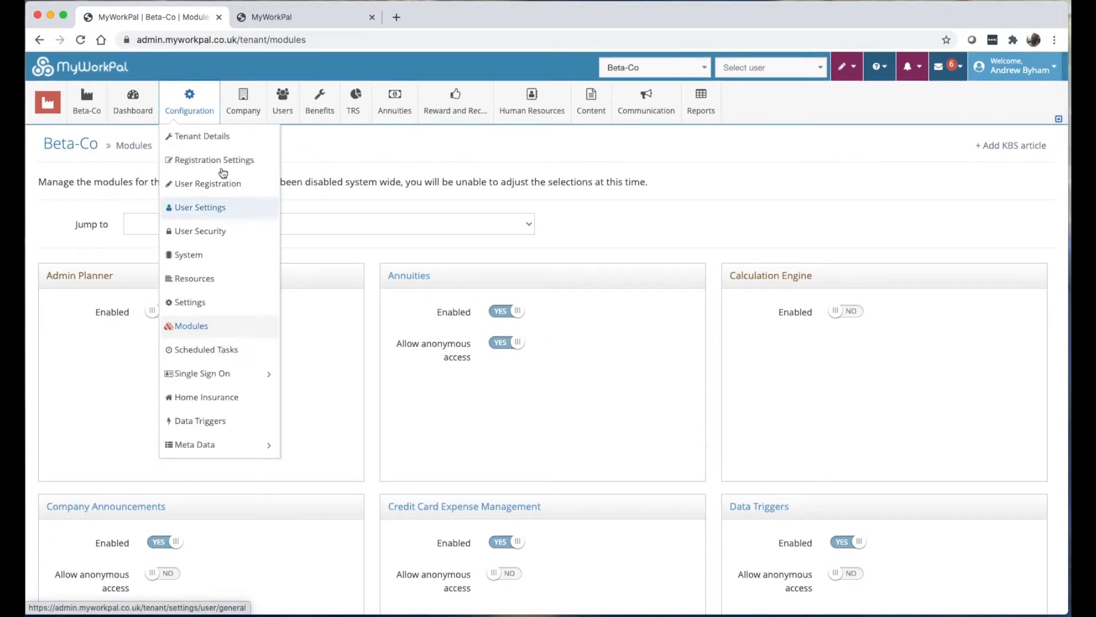
click(215, 354)
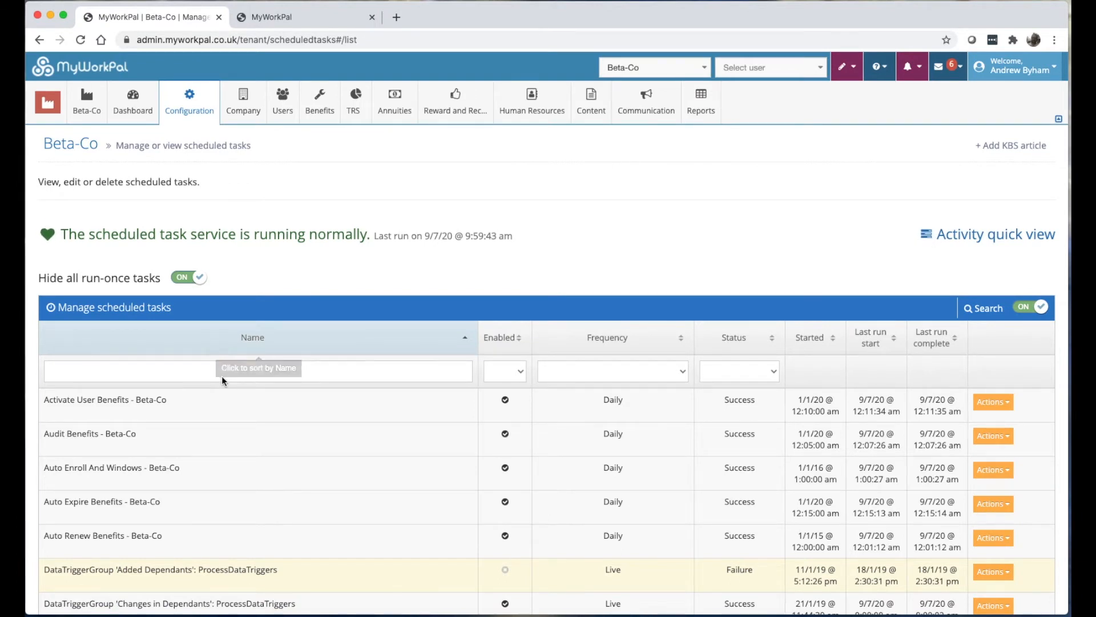
scroll(212, 402, down, 2)
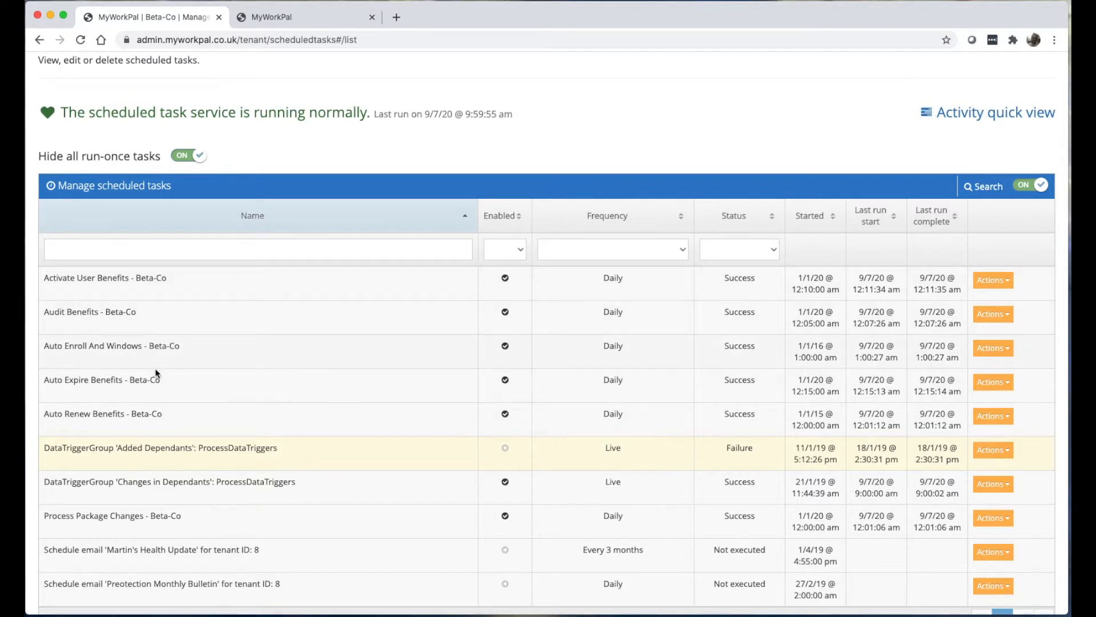
scroll(229, 445, down, 2)
scroll(229, 445, down, 3)
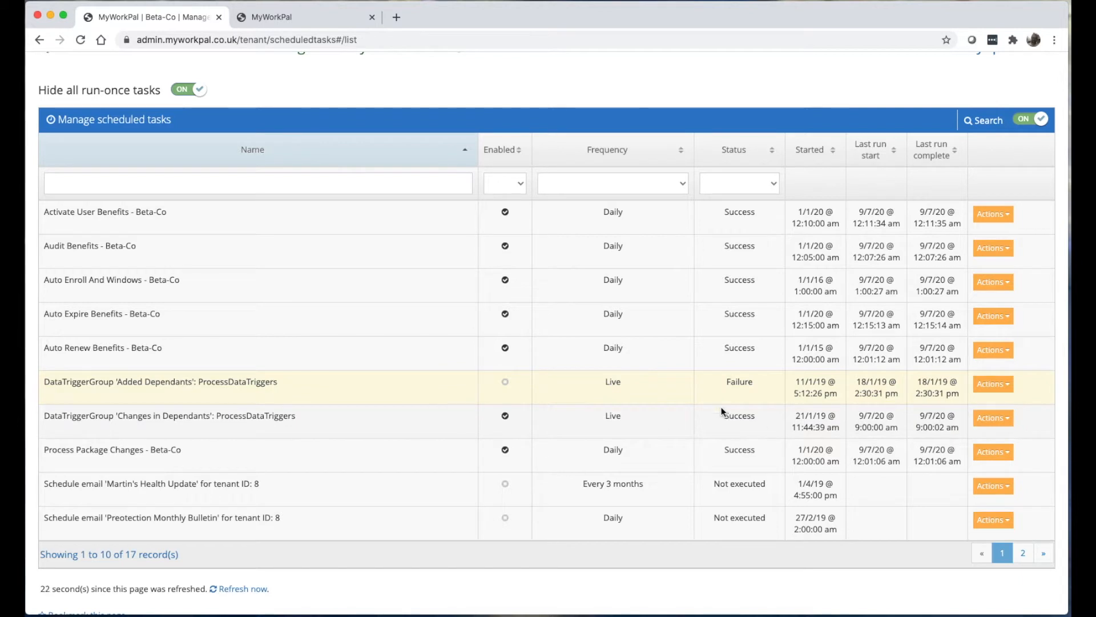
click(993, 389)
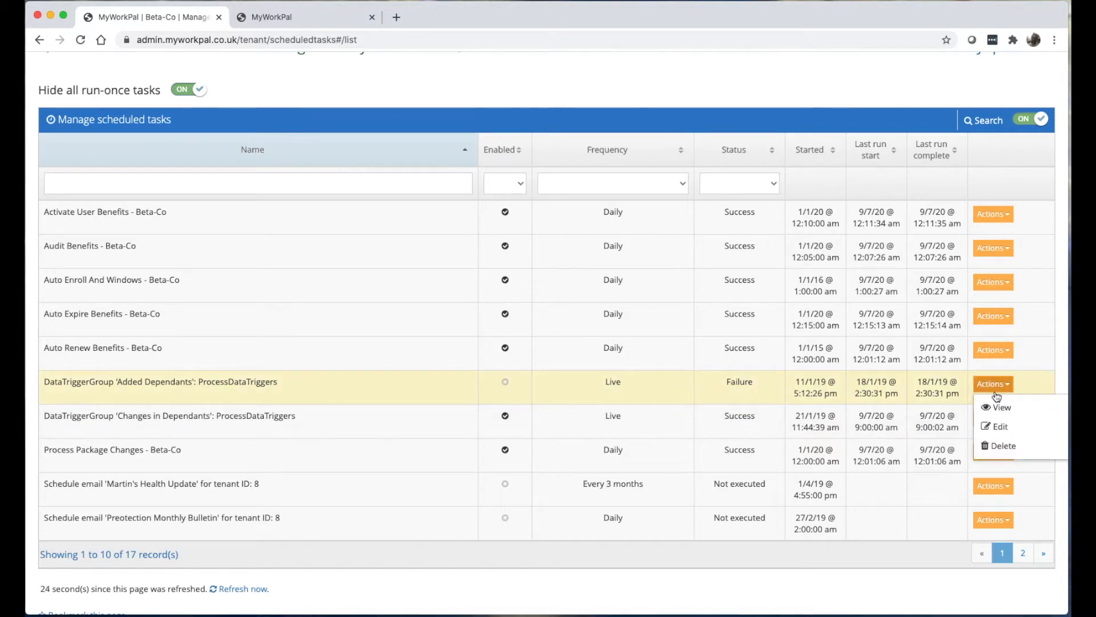
click(1005, 407)
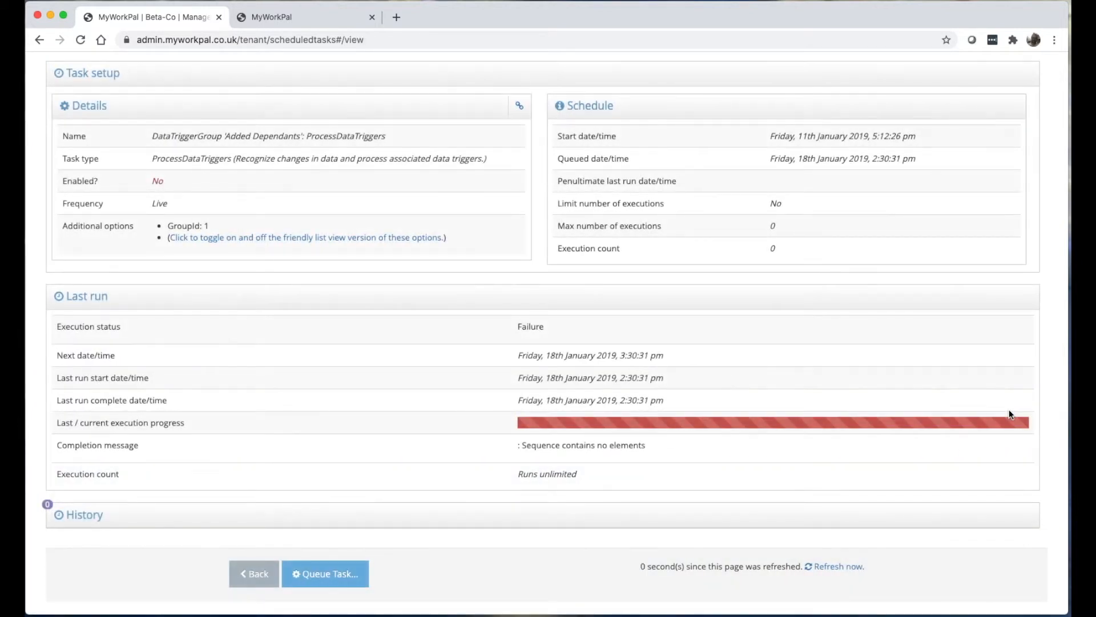
Go back to Beta-Co's scheduled tasks list (last run 10/7/20 9:37:12 am) and show the Configuration menu.
scroll(517, 412, up, 5)
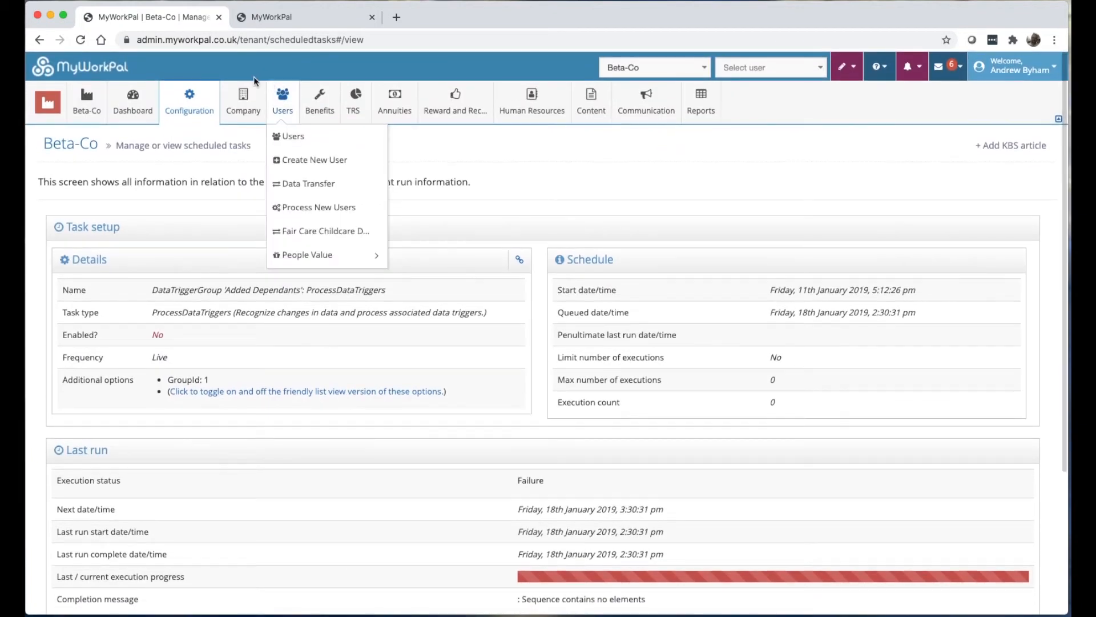
mouse_move(189, 104)
mouse_move(238, 374)
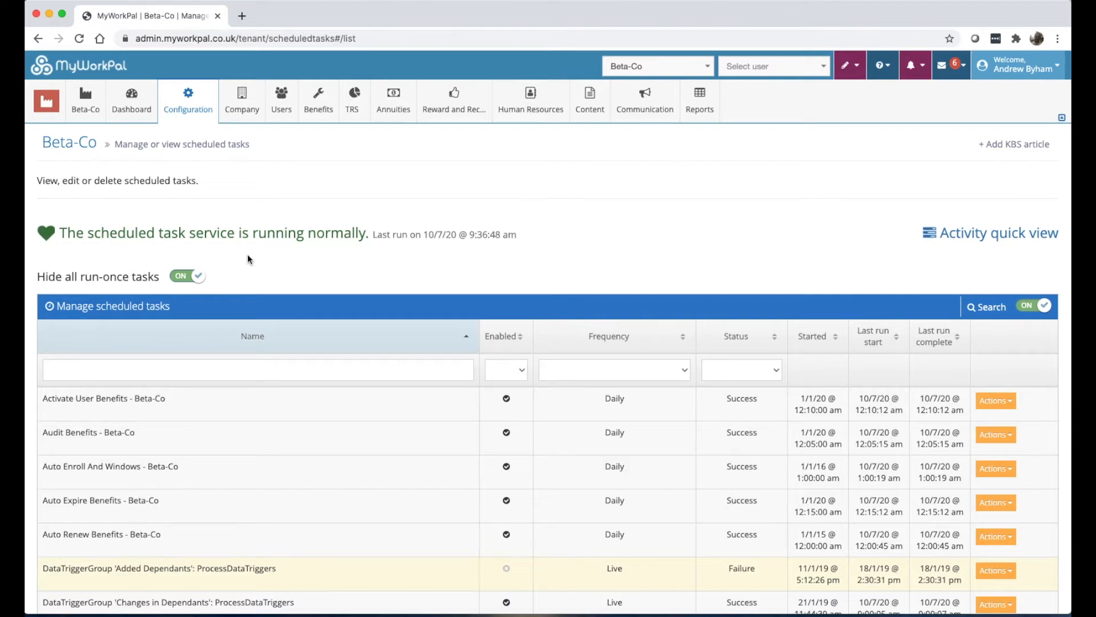
click(188, 100)
mouse_move(207, 381)
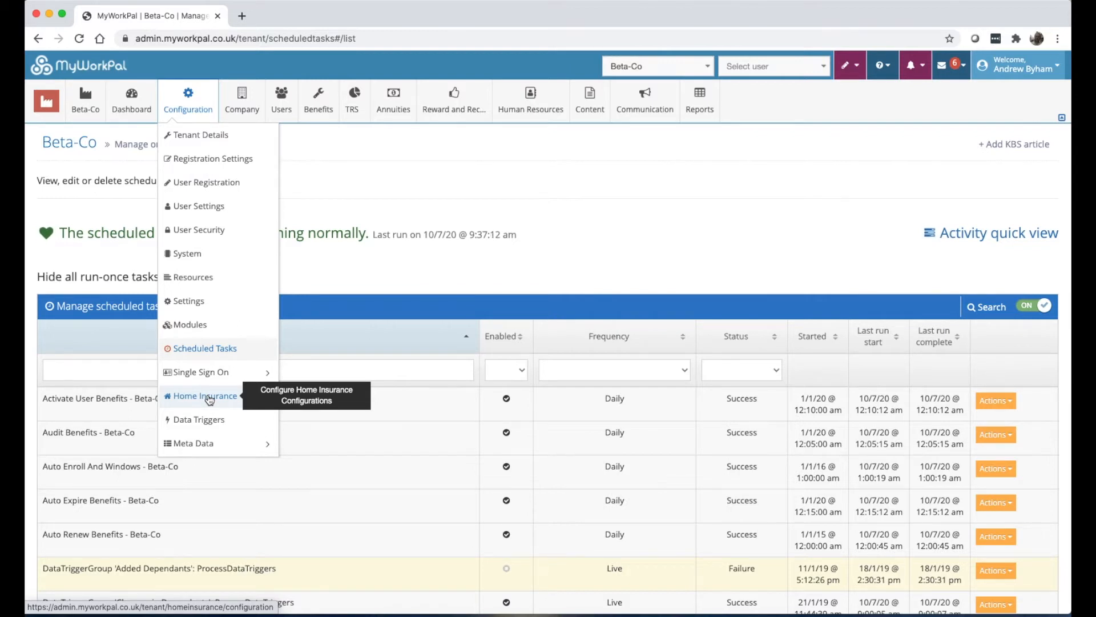
Go to Configuration > Data Triggers to see the Changes in Dependants trigger group.
click(207, 420)
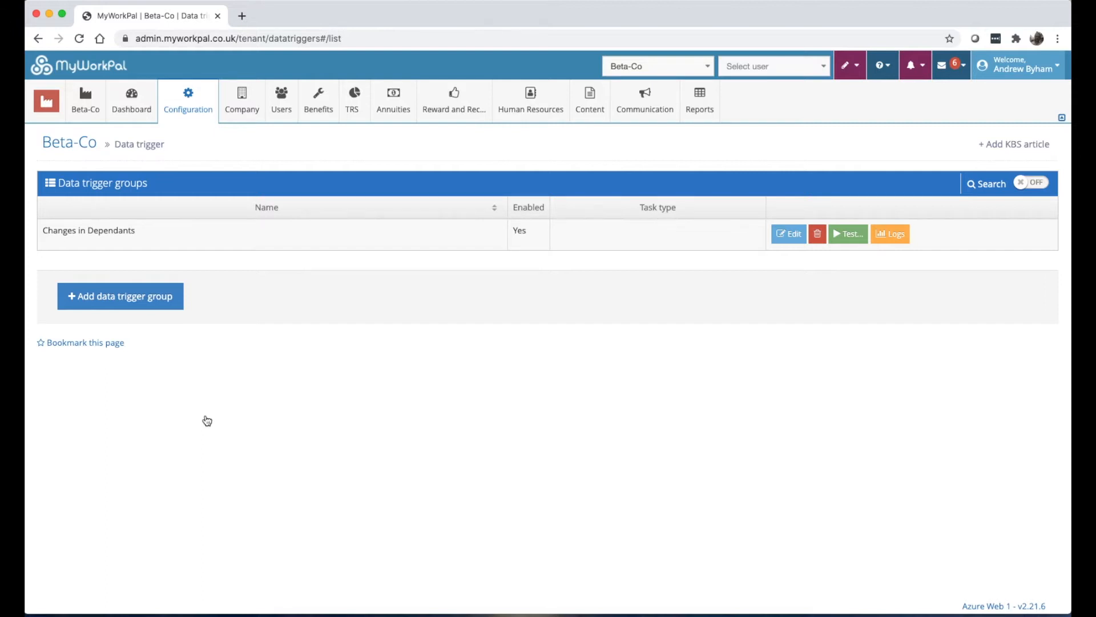
Go to Configuration > Meta Data > Manage for the Beta-Co tenant.
click(210, 104)
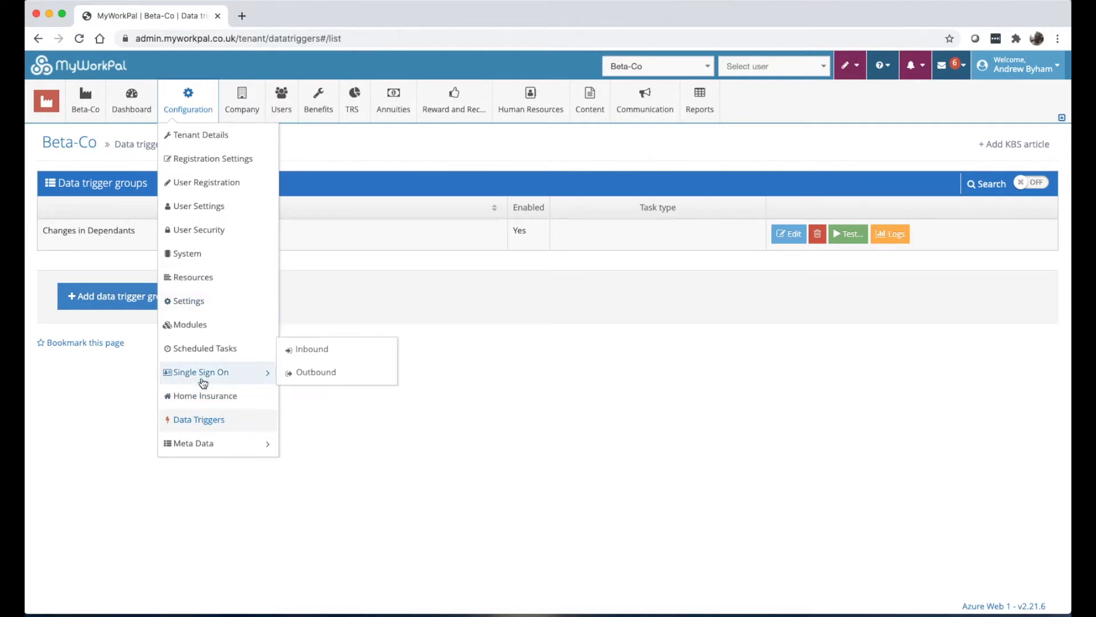
mouse_move(203, 442)
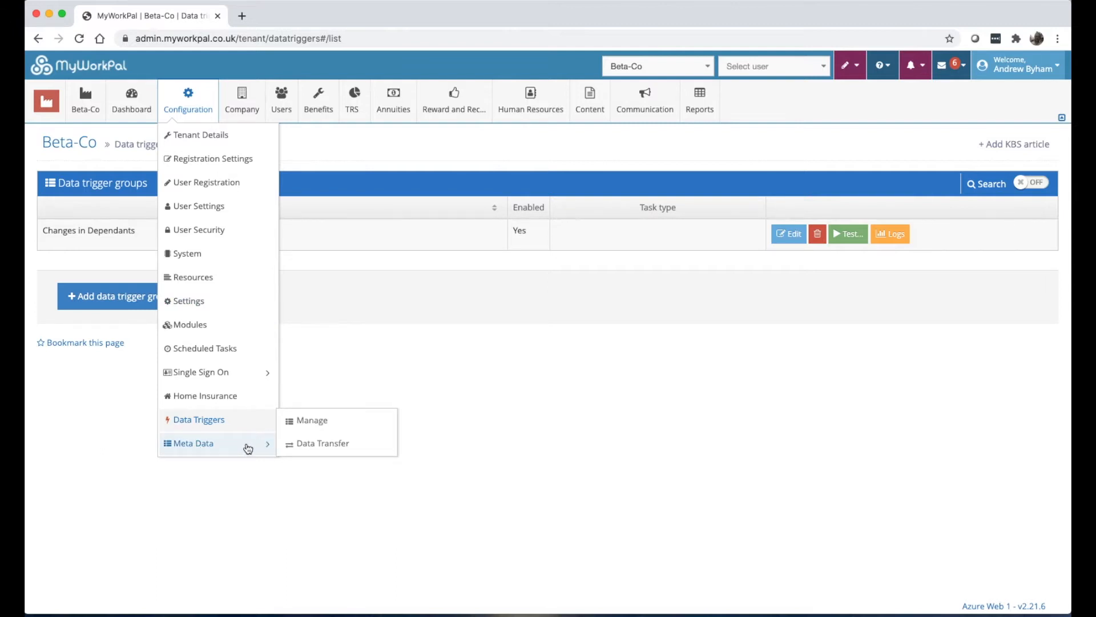
mouse_move(47, 103)
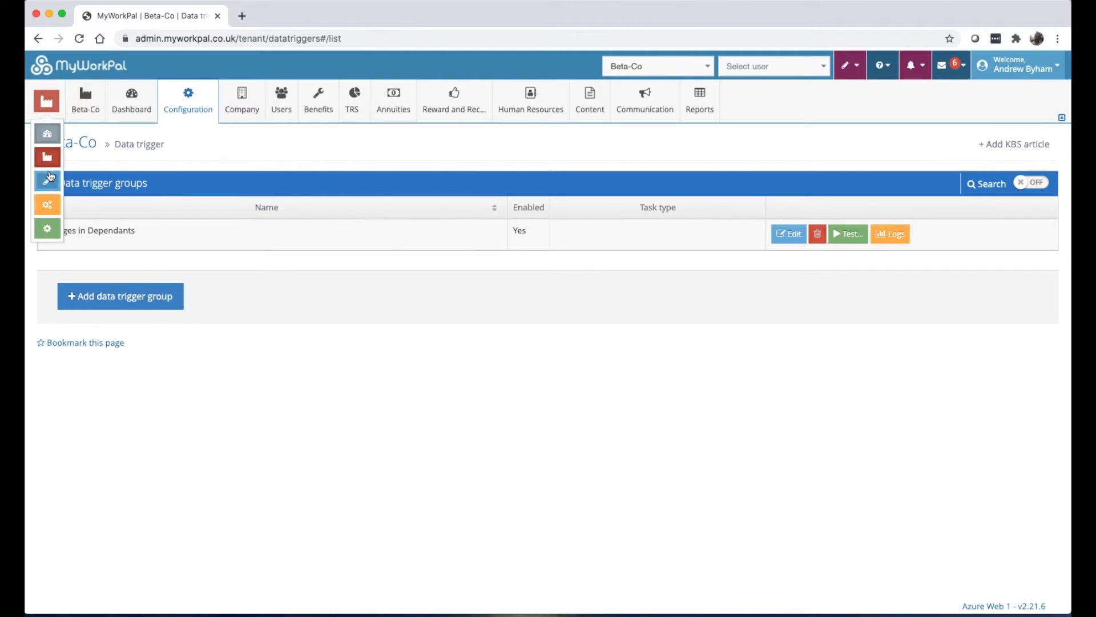
mouse_move(188, 103)
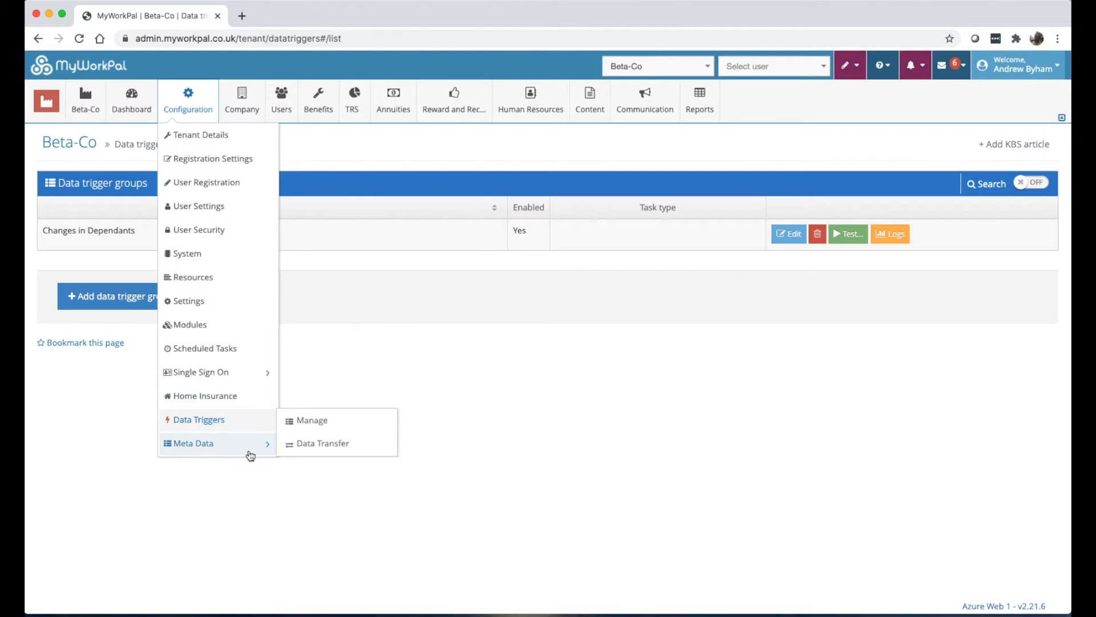
click(308, 428)
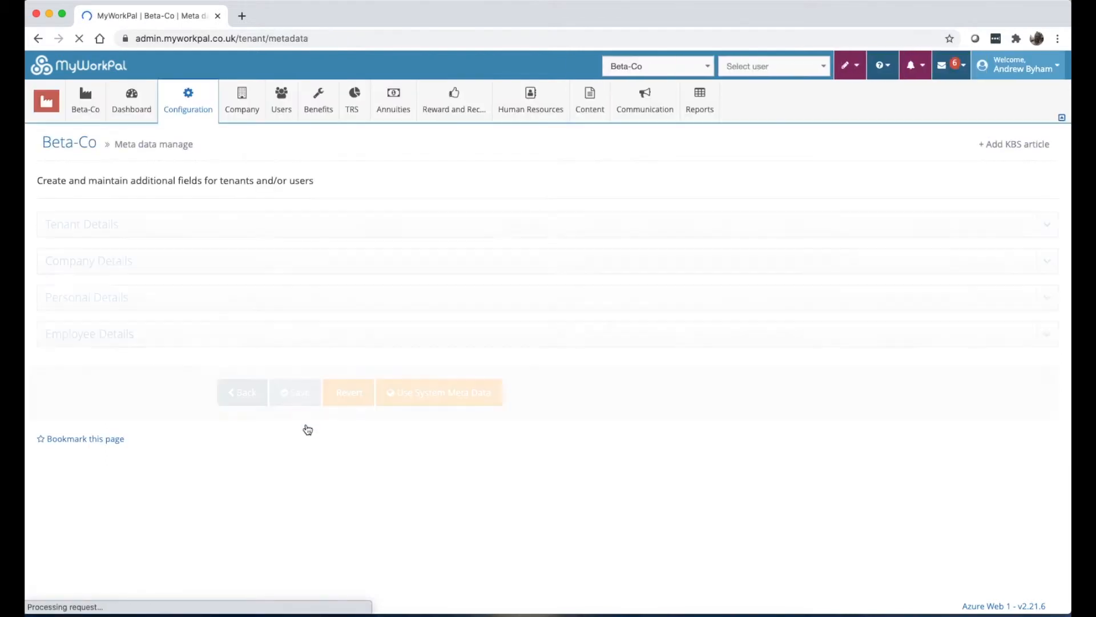
Expand Employee Details and Personal Details meta data, collapsing the empty Personal Details section again.
click(222, 340)
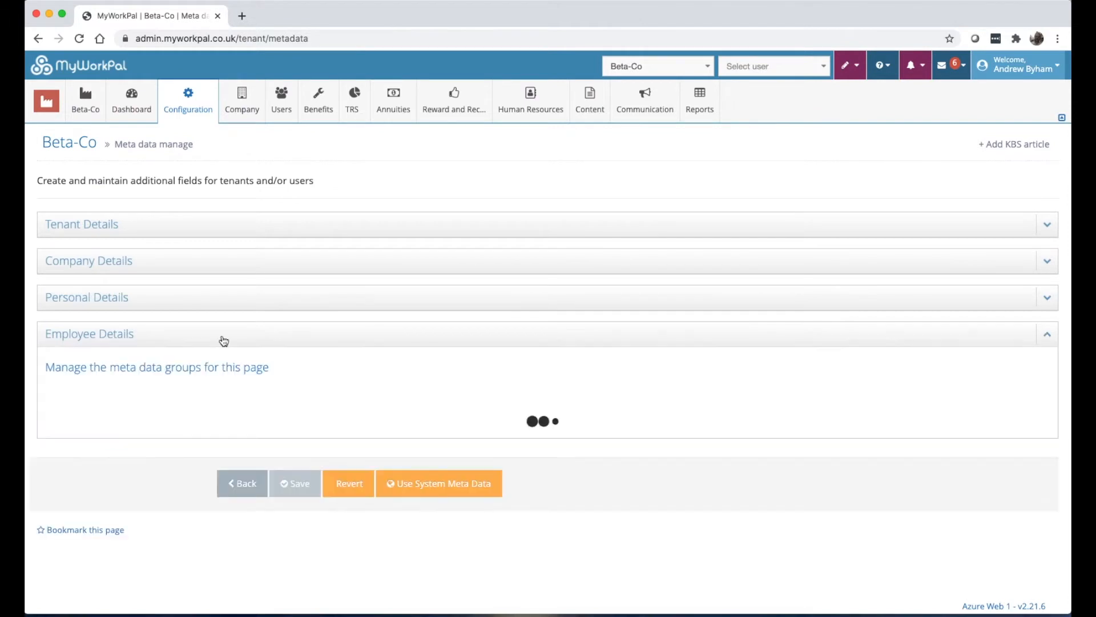
click(207, 304)
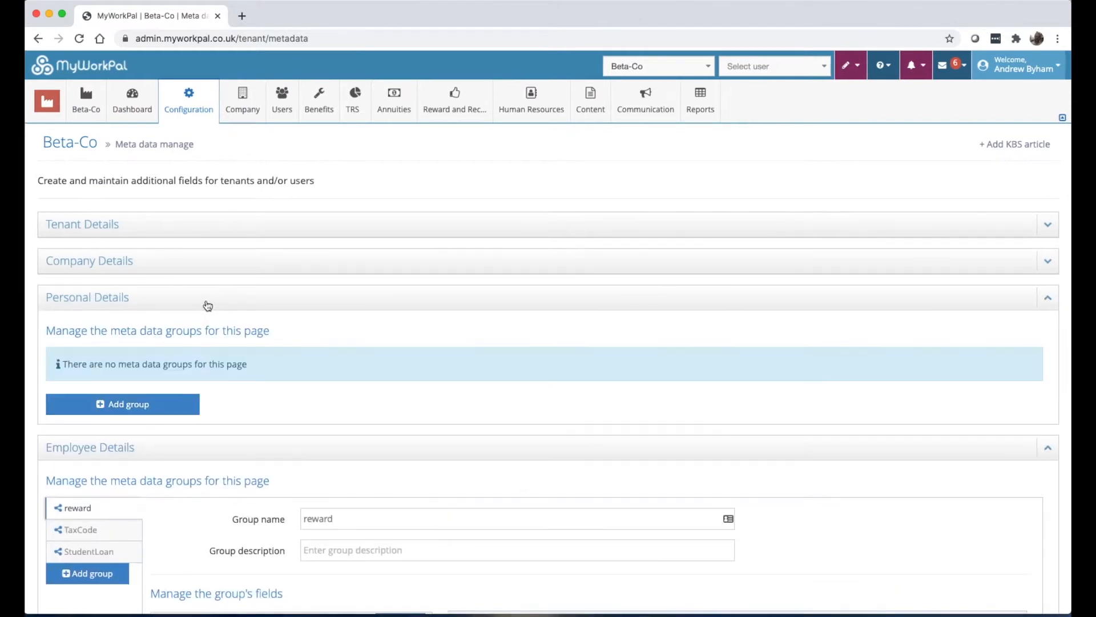
click(164, 312)
click(188, 100)
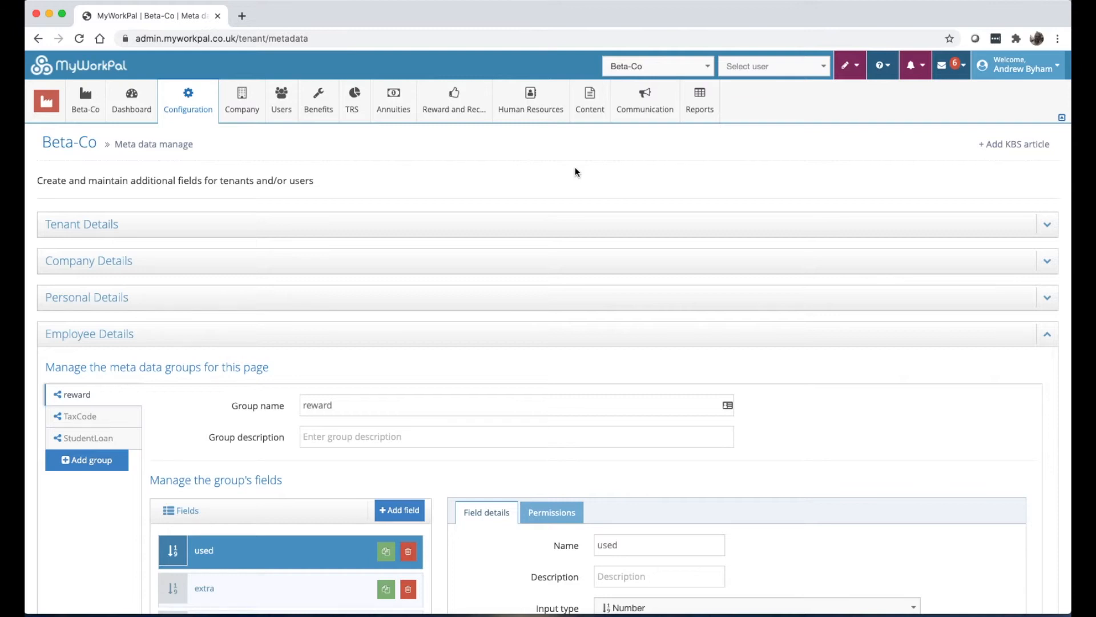
scroll(583, 367, down, 5)
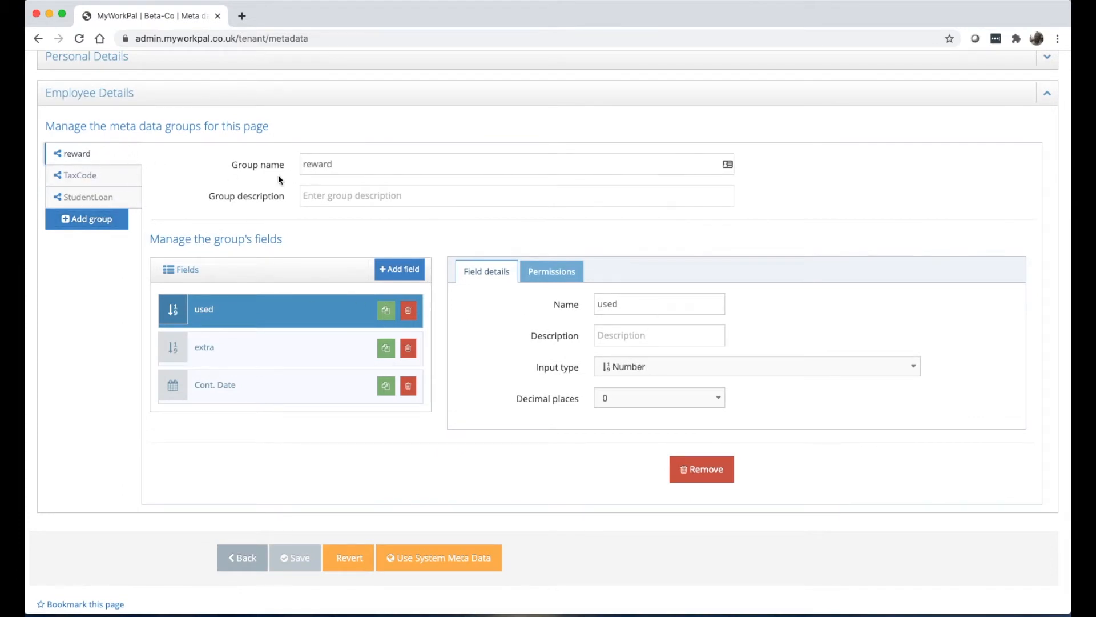
Inspect the reward group's used, extra and Cont. Date fields, then scroll back to the top.
click(286, 350)
click(272, 310)
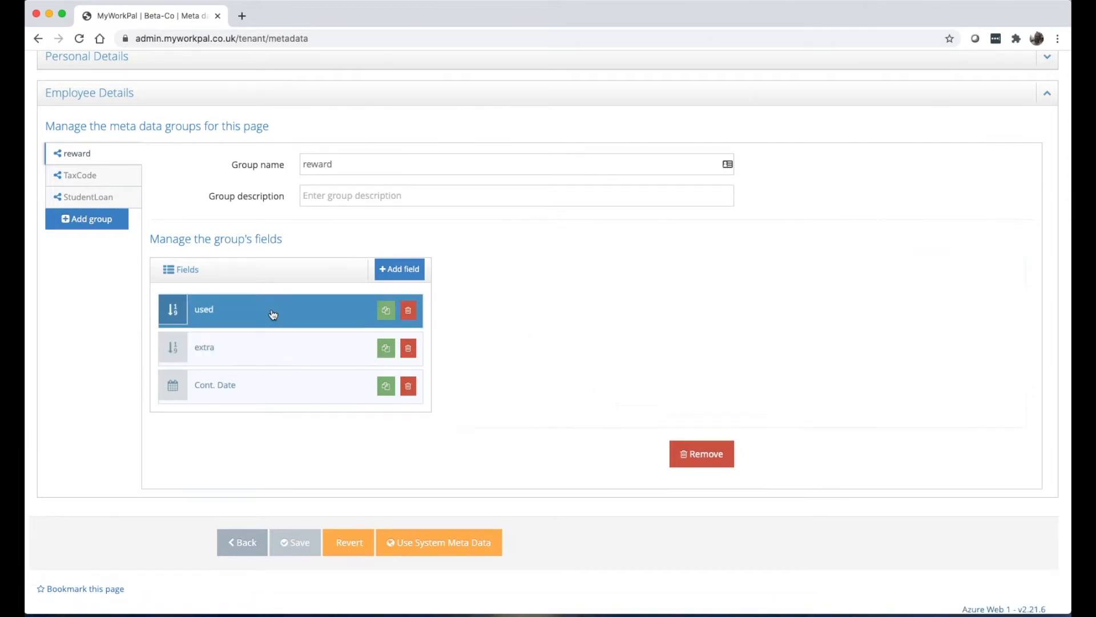
click(280, 364)
click(281, 385)
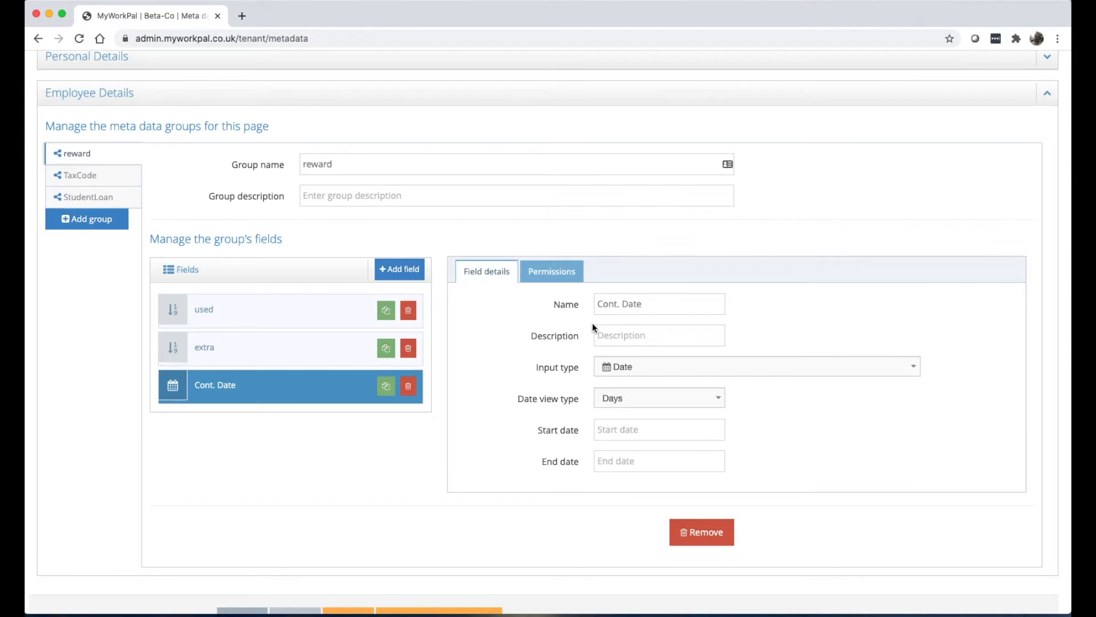
scroll(455, 351, up, 3)
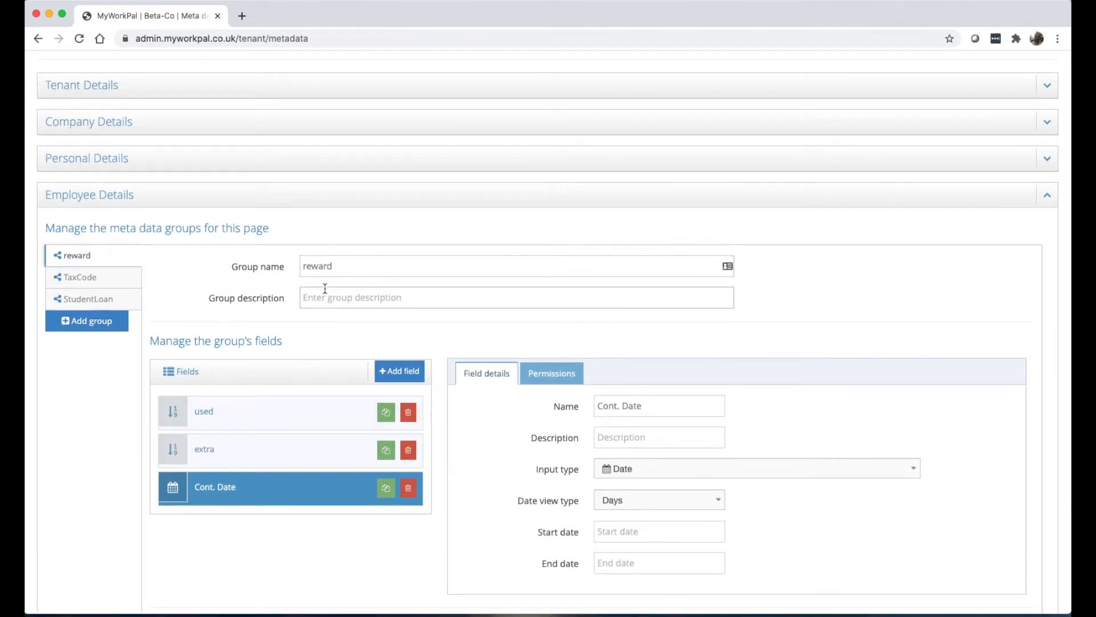
scroll(322, 289, up, 1)
scroll(323, 289, up, 1)
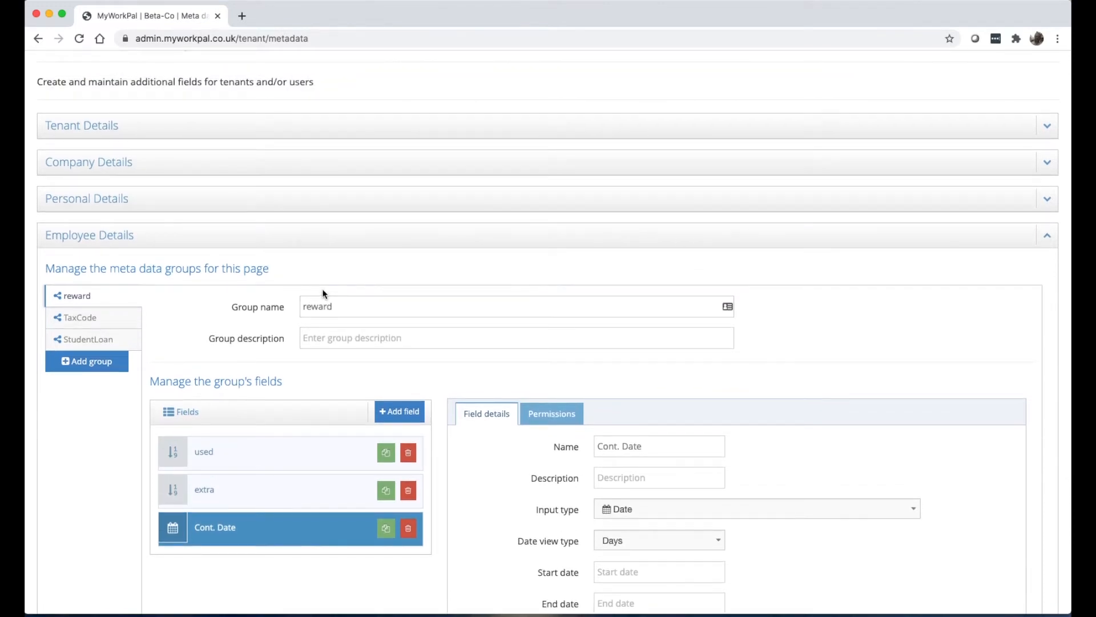
scroll(322, 289, up, 3)
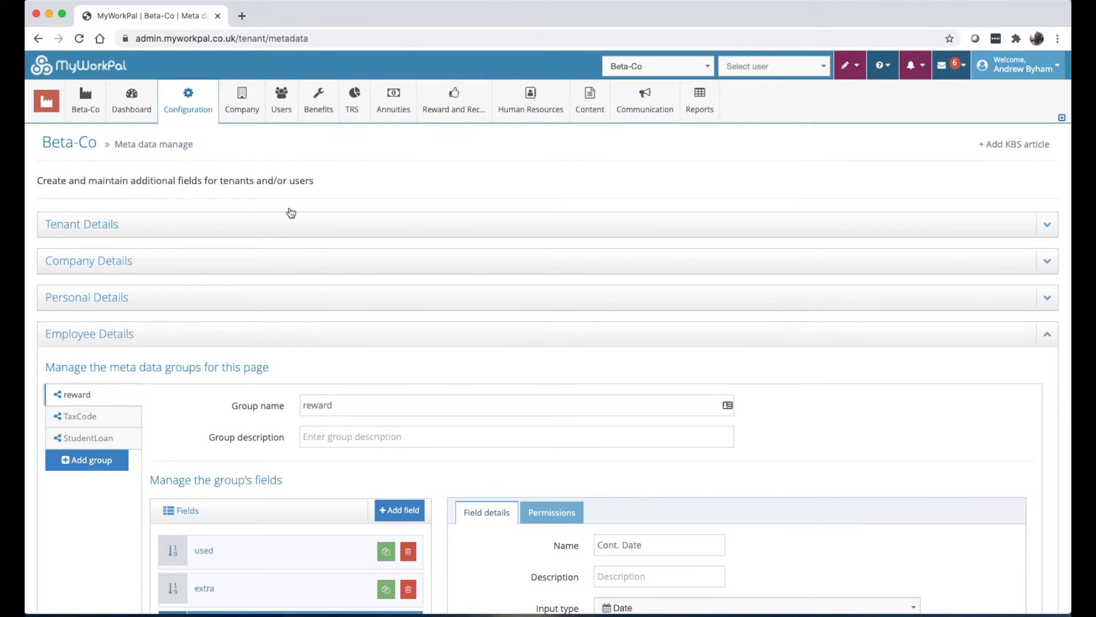
Go to Configuration > Meta Data > Data Transfer to review the Personal and Employee transfer types.
mouse_move(188, 103)
mouse_move(225, 448)
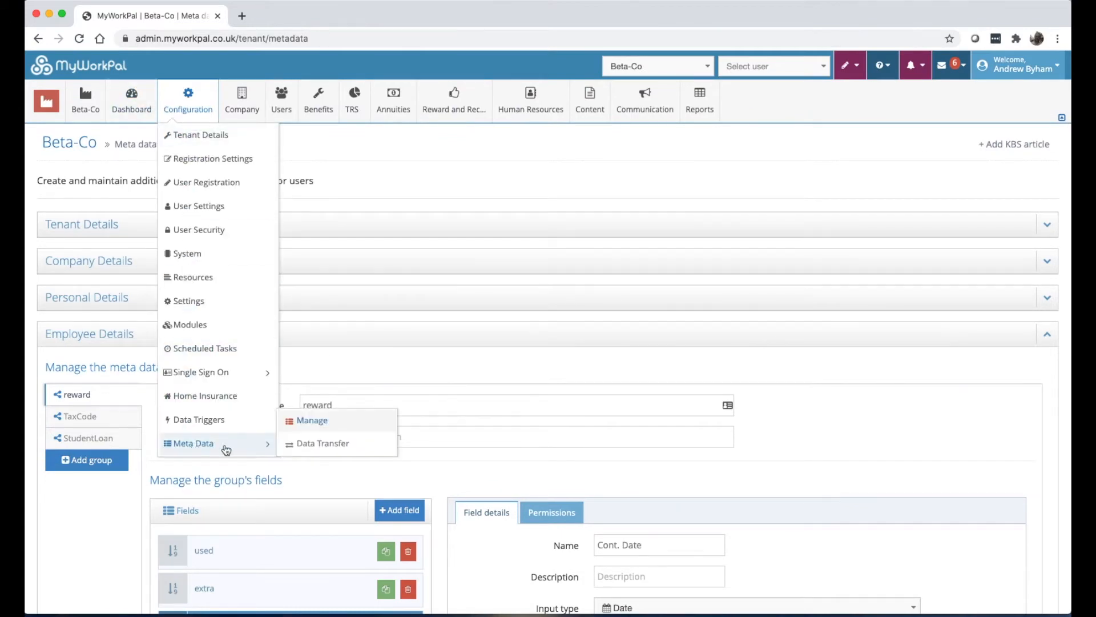
click(298, 451)
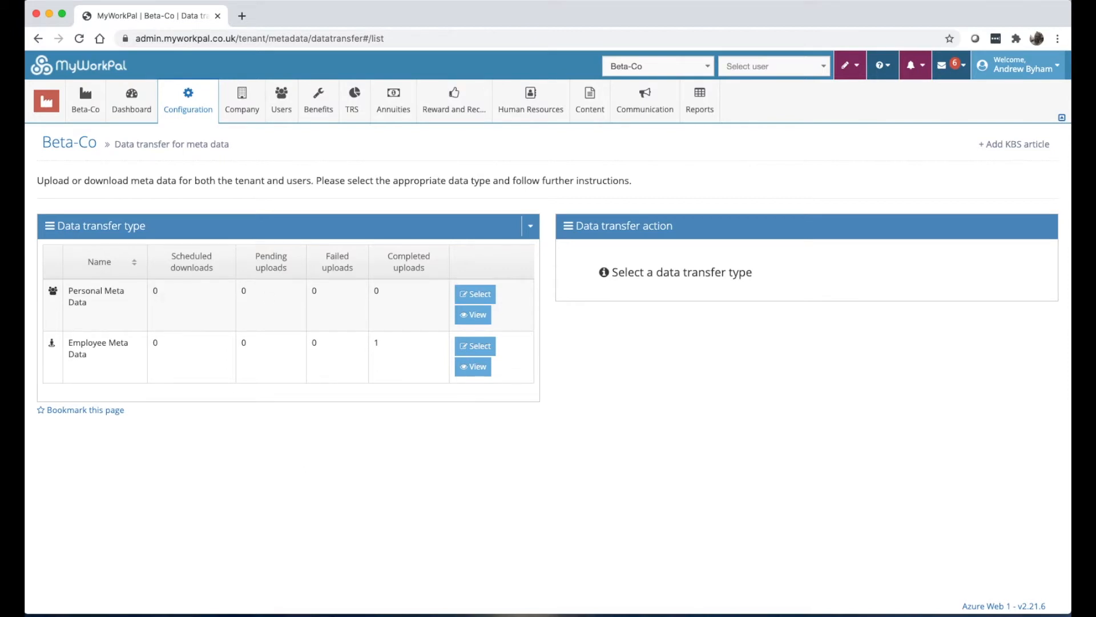
Return to Configuration > Meta Data > Manage.
click(188, 100)
mouse_move(215, 444)
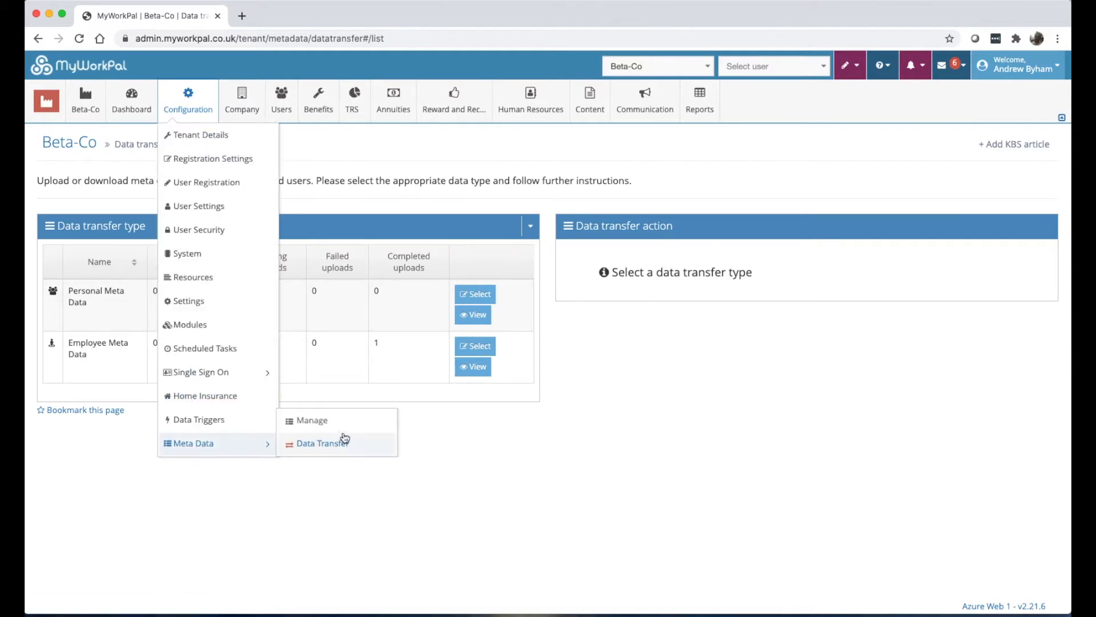
click(337, 426)
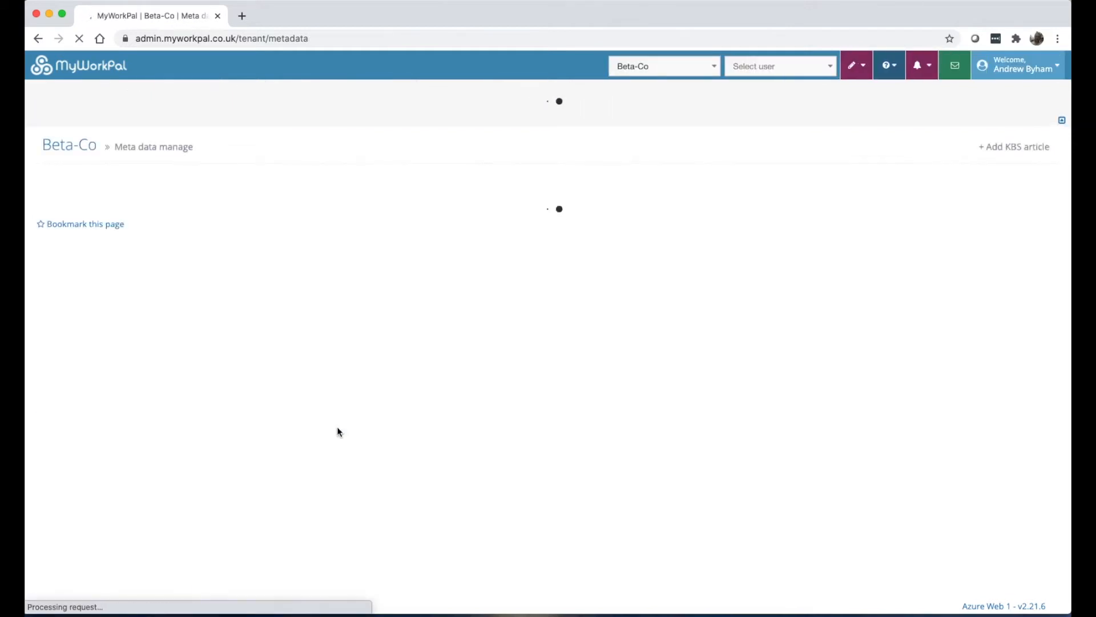
Expand Company Details, compare its PeopleValue and PandMM Configuration groups, then show the Company menu.
click(108, 262)
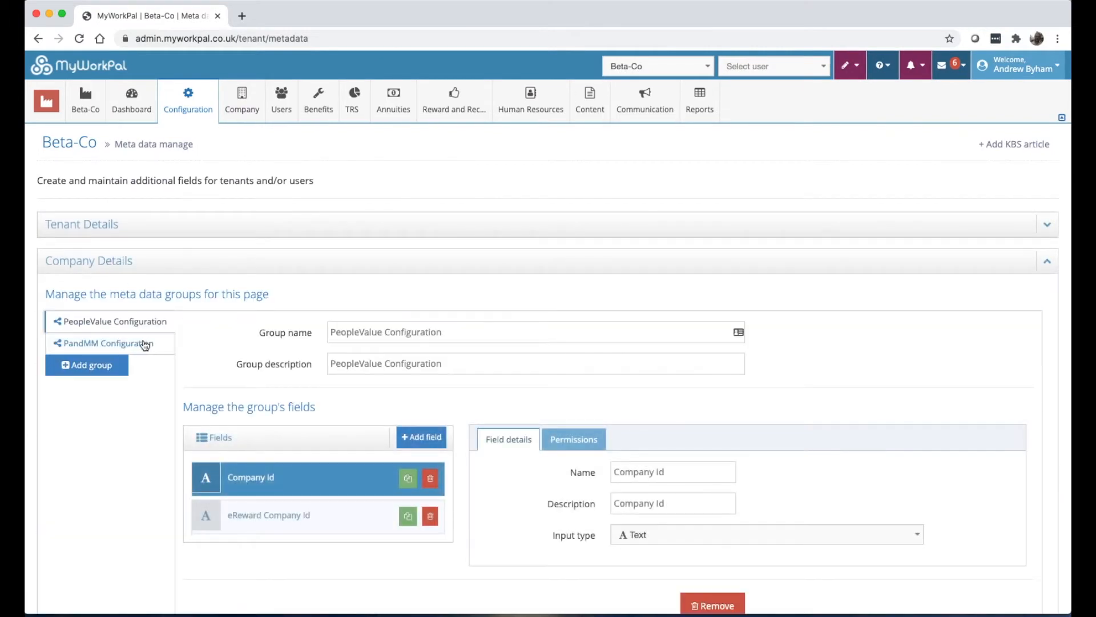
click(143, 343)
scroll(330, 341, down, 1)
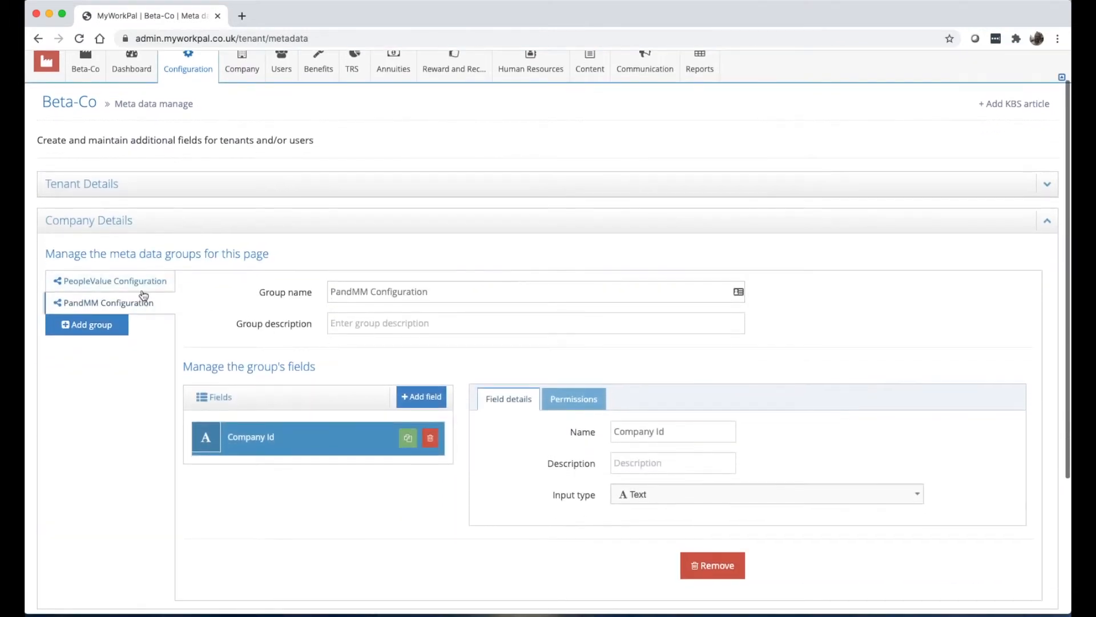
click(142, 283)
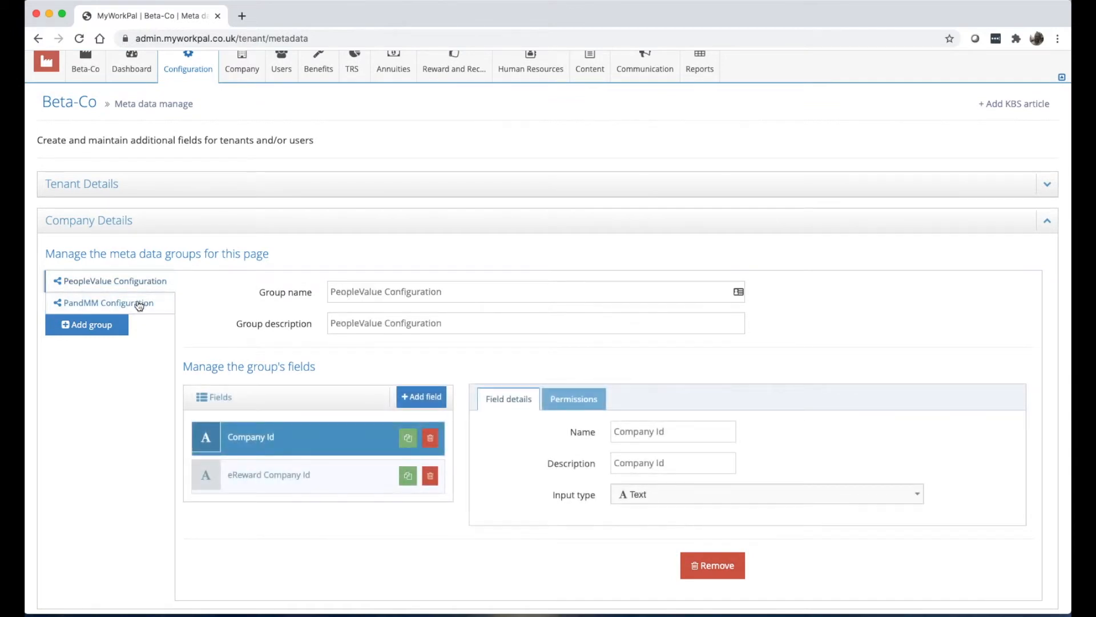
click(139, 305)
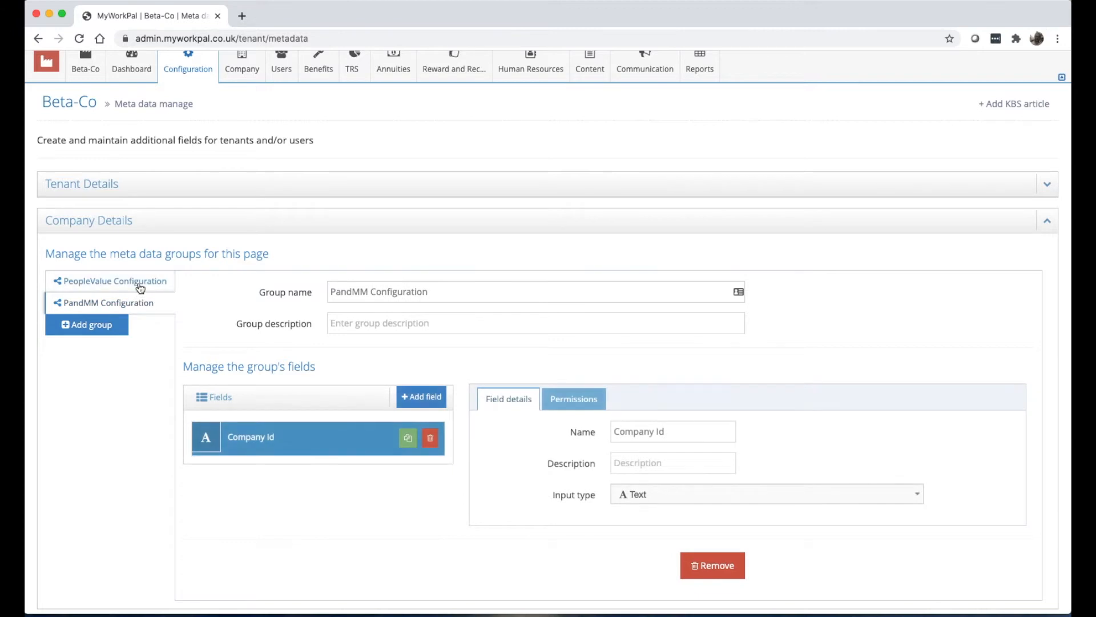
click(138, 285)
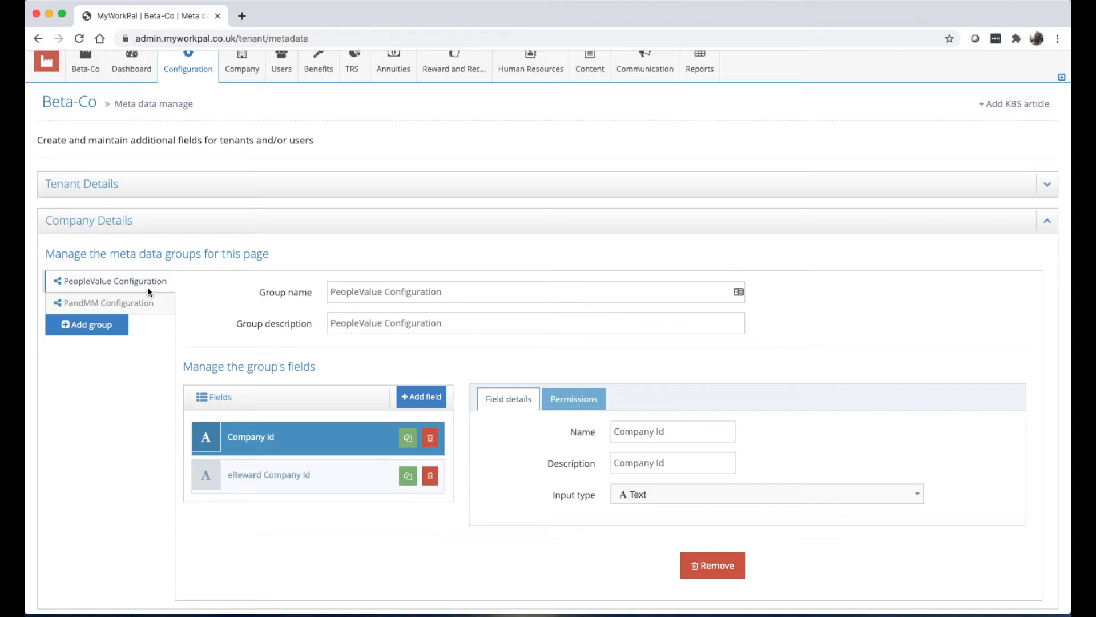
click(143, 303)
scroll(135, 320, up, 2)
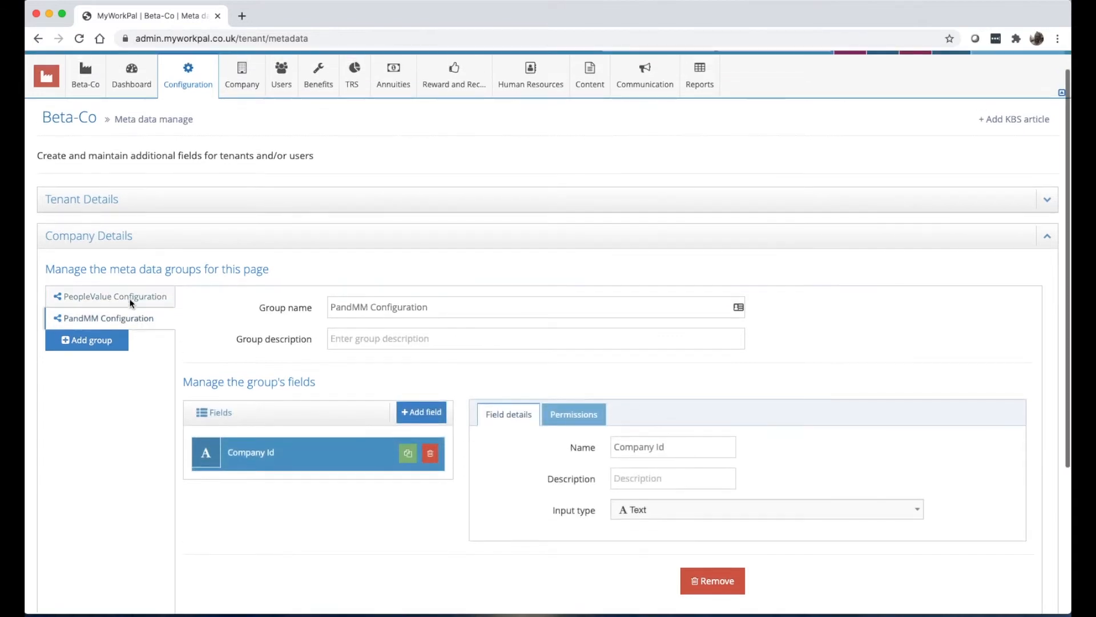
click(236, 99)
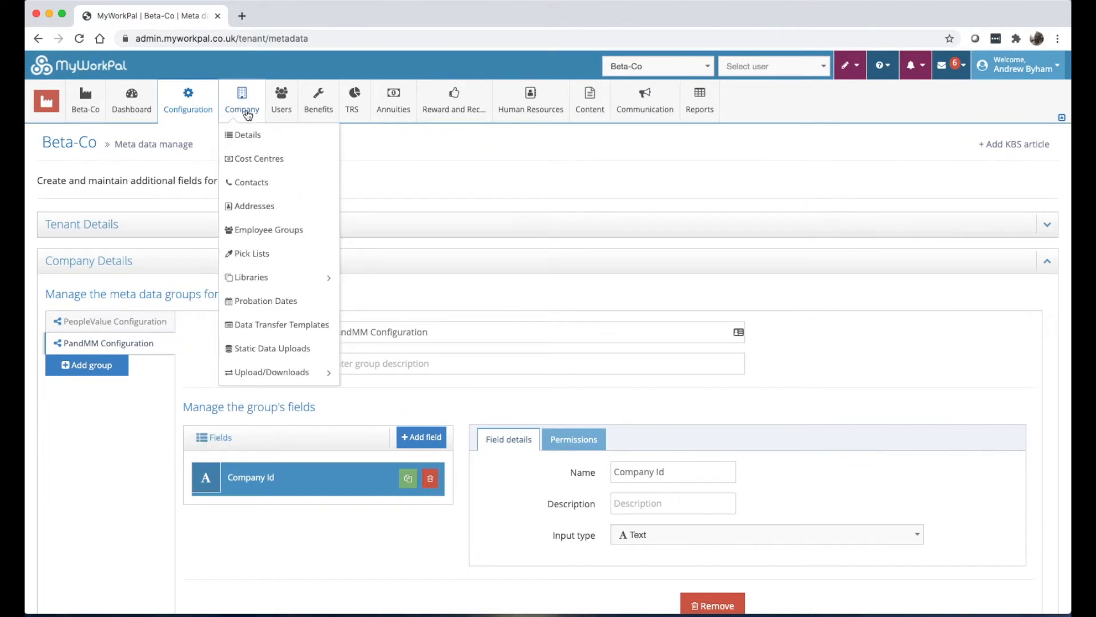
Open Company > Details and check the chief executive officer choices without changing them.
click(247, 137)
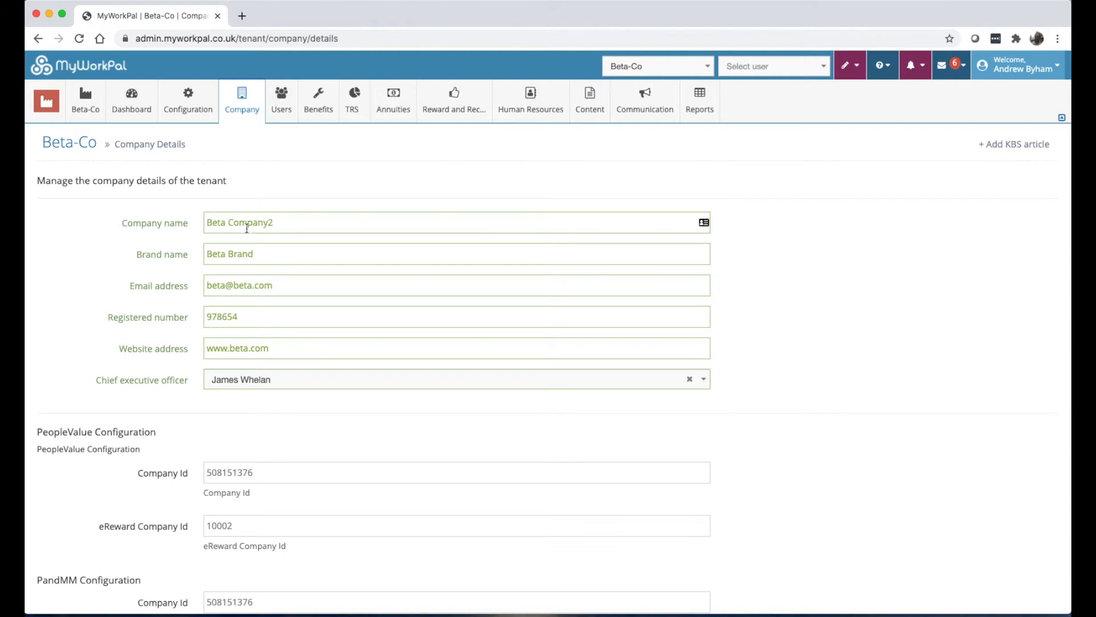
scroll(272, 279, down, 1)
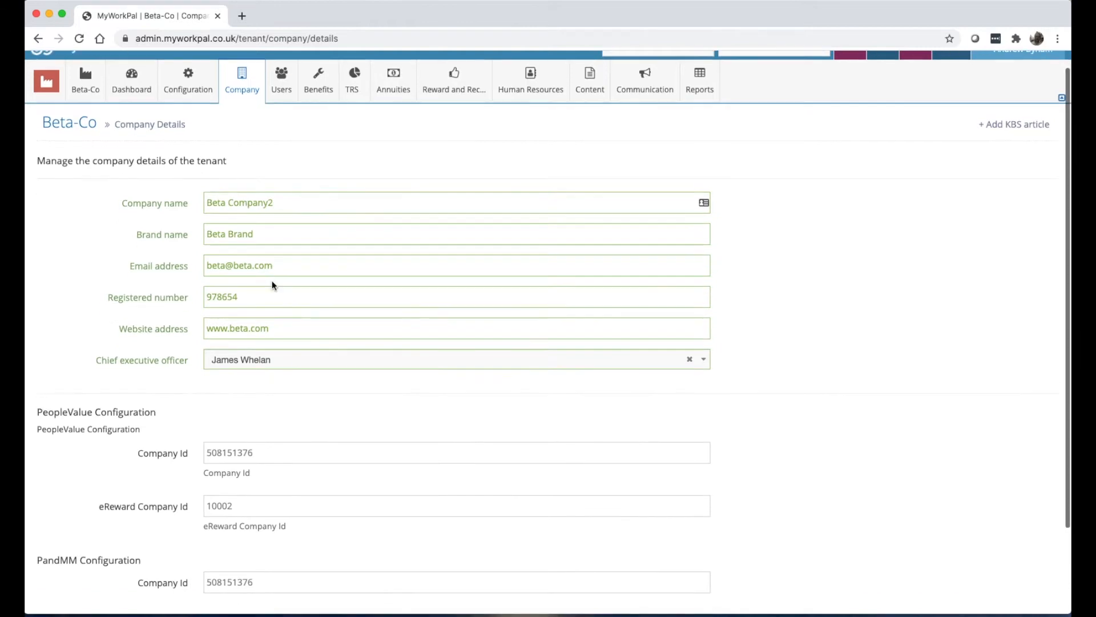
click(264, 361)
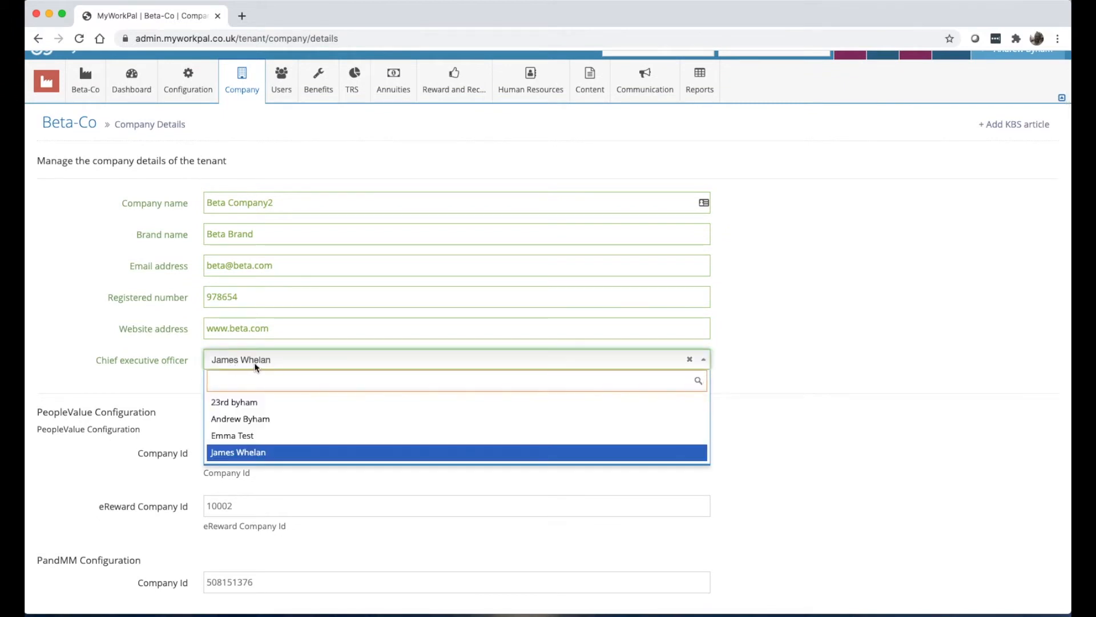
click(184, 362)
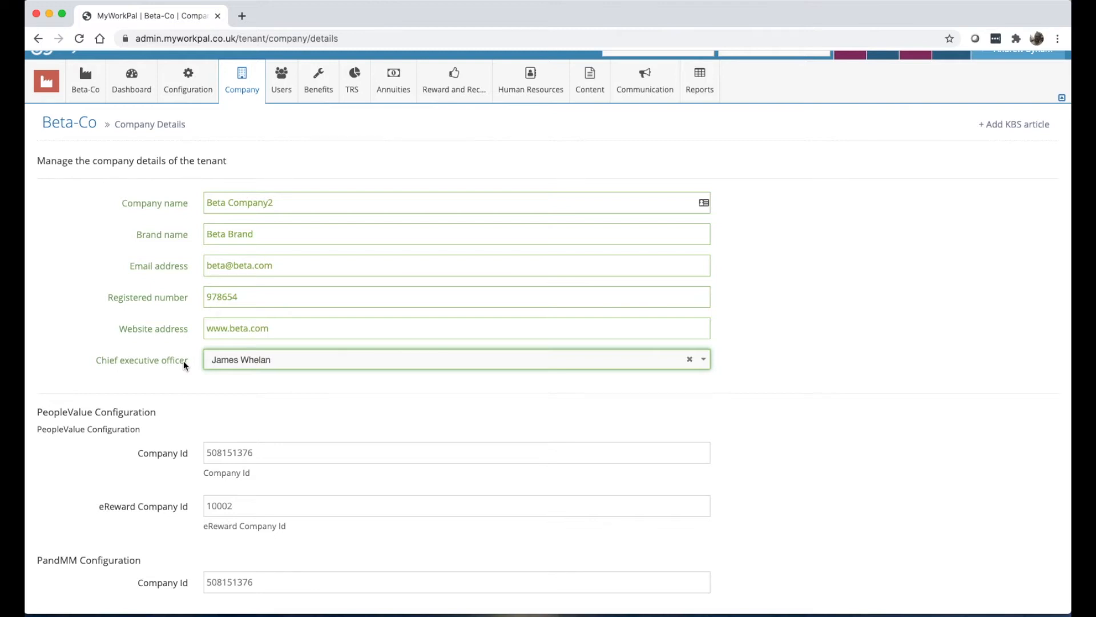
Inspect the PeopleValue, eReward and PandMM Company Id fields, then go to Company > Cost Centres.
scroll(183, 361, down, 3)
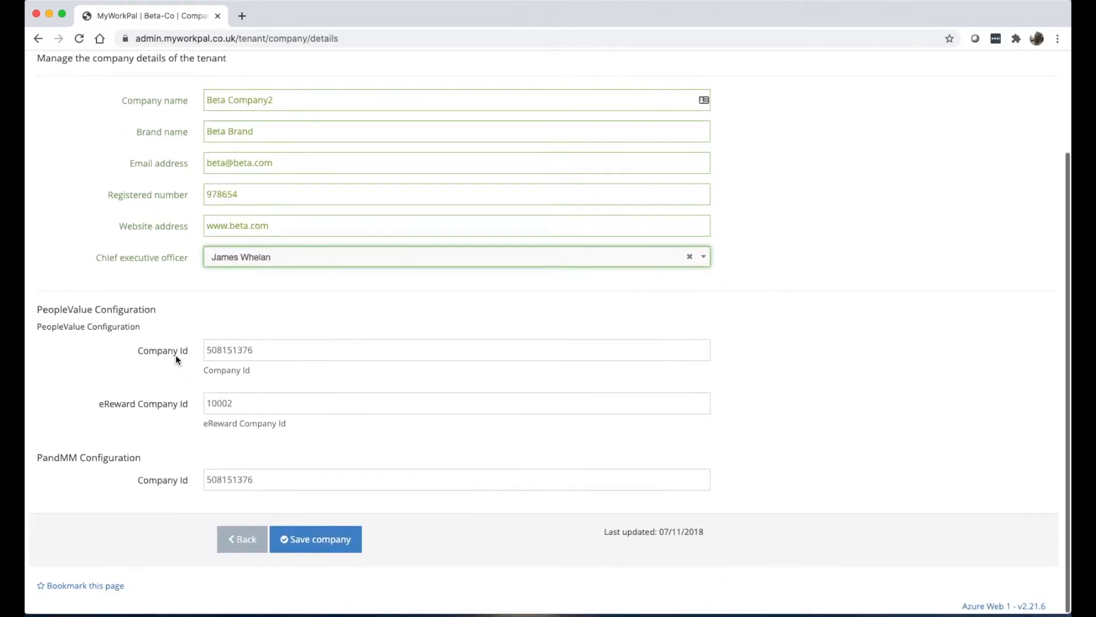
drag(35, 309, 178, 314)
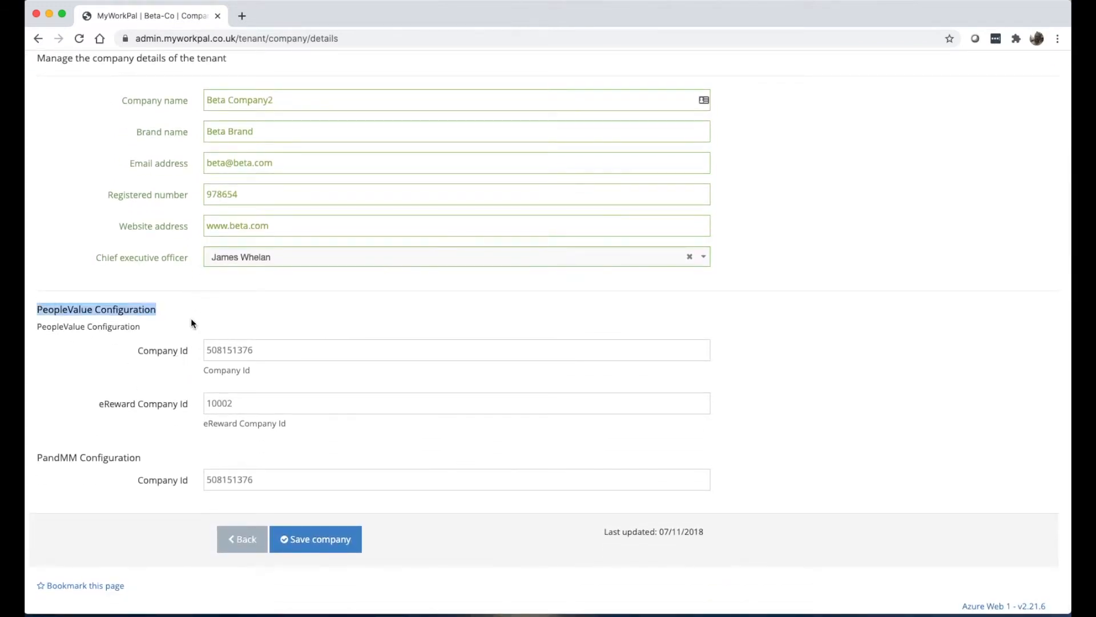
click(36, 460)
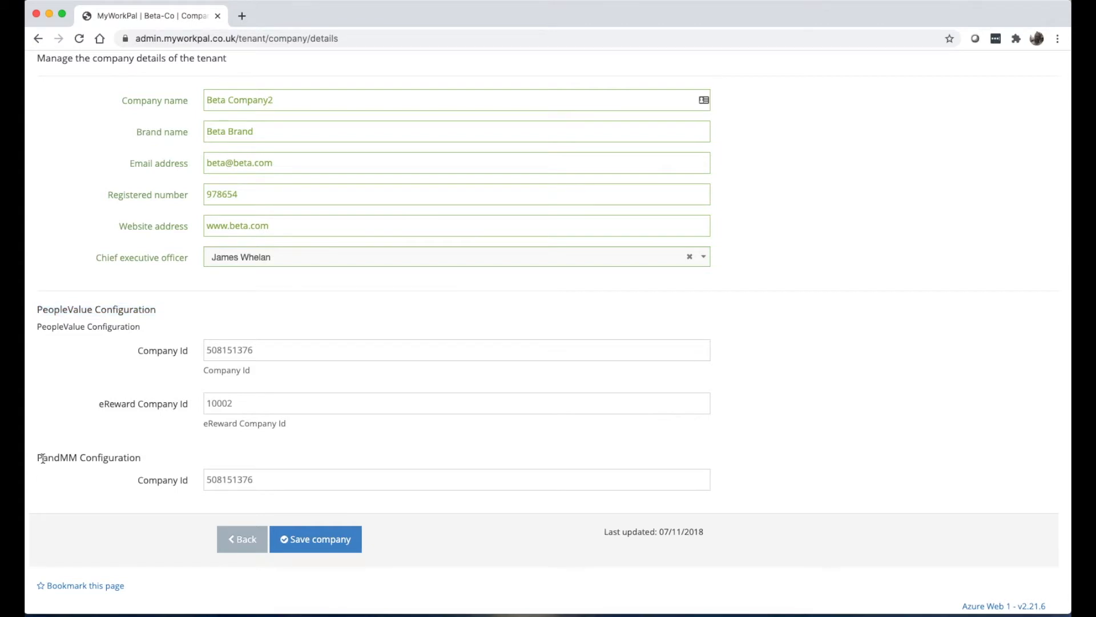
drag(36, 461, 152, 459)
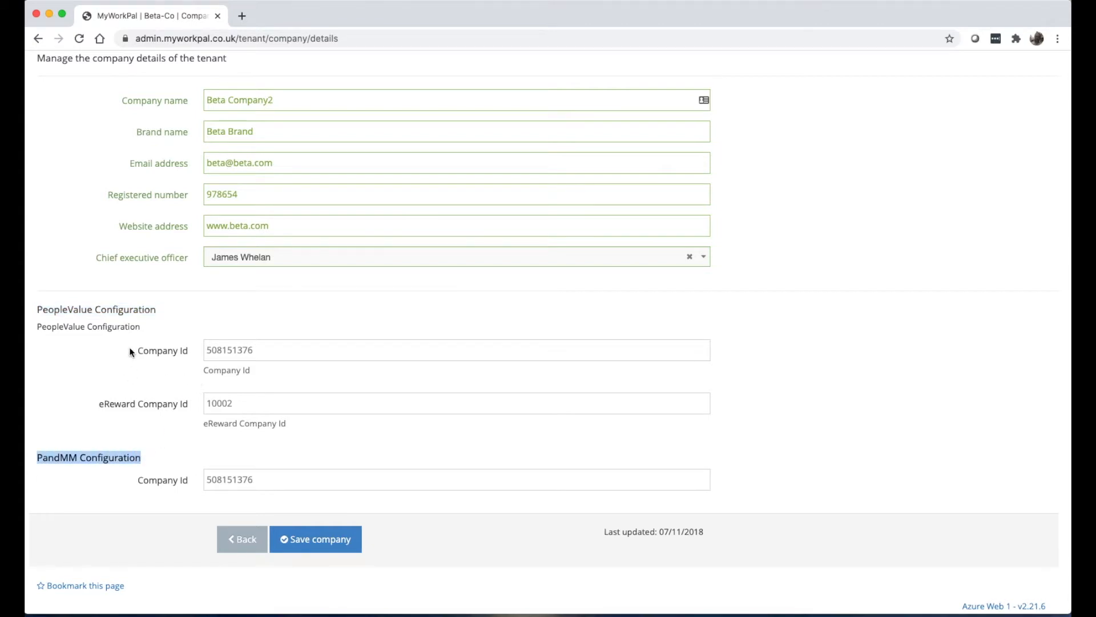
click(272, 355)
click(261, 403)
click(287, 479)
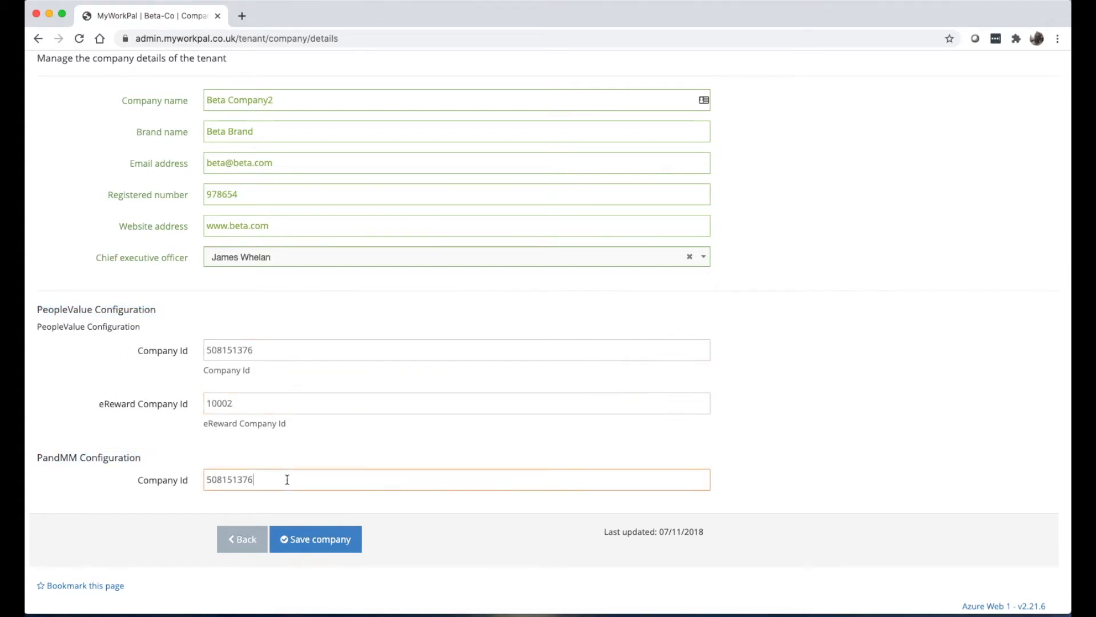
click(262, 350)
click(253, 401)
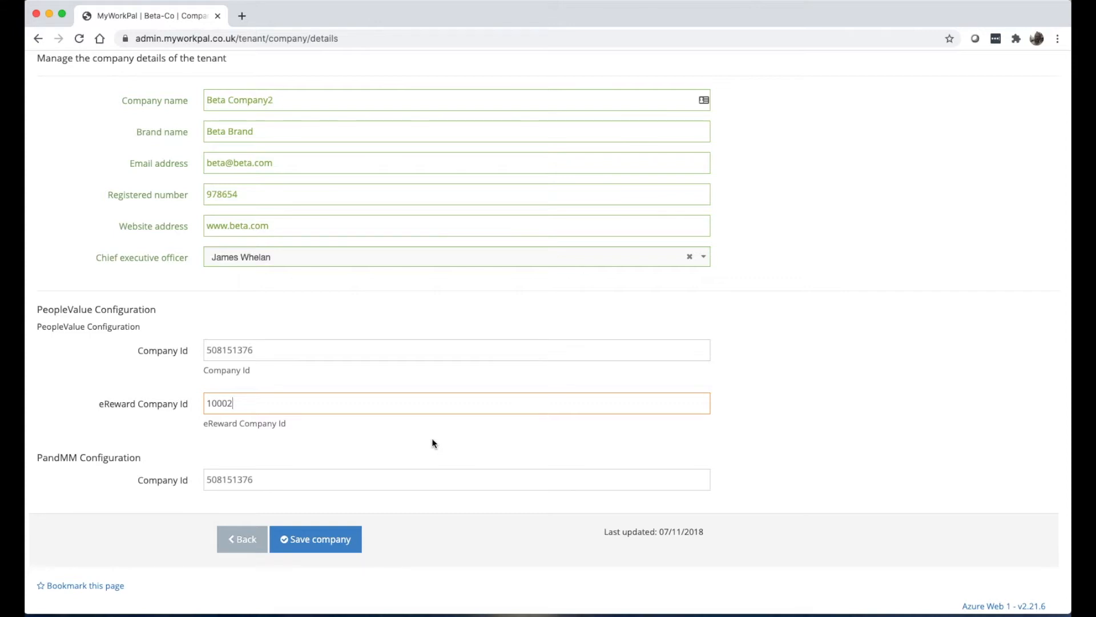
scroll(431, 443, up, 3)
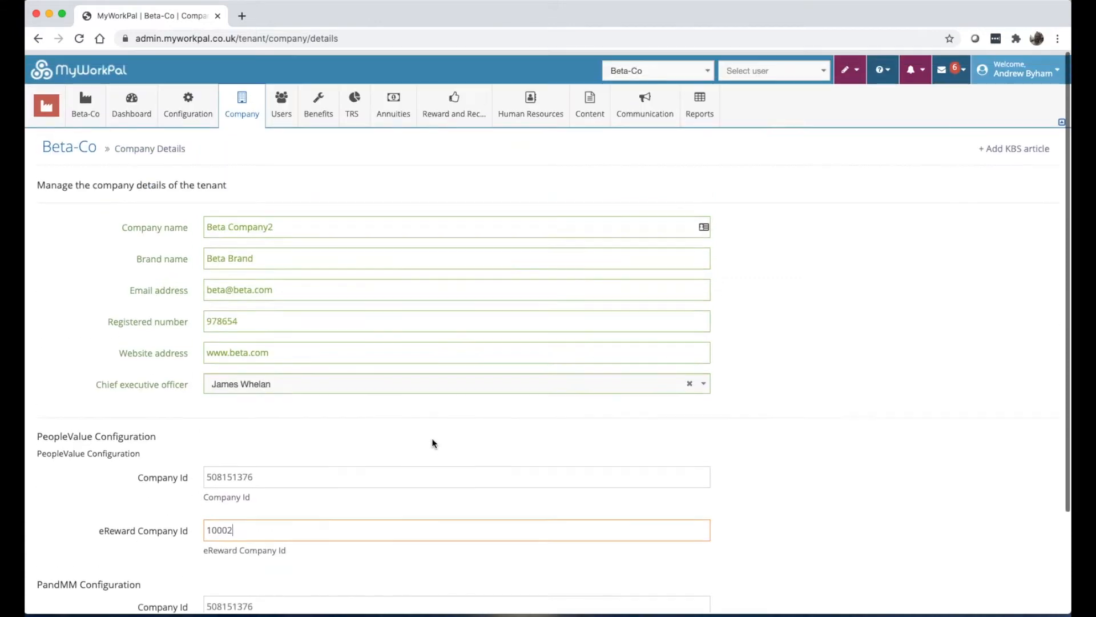
click(249, 160)
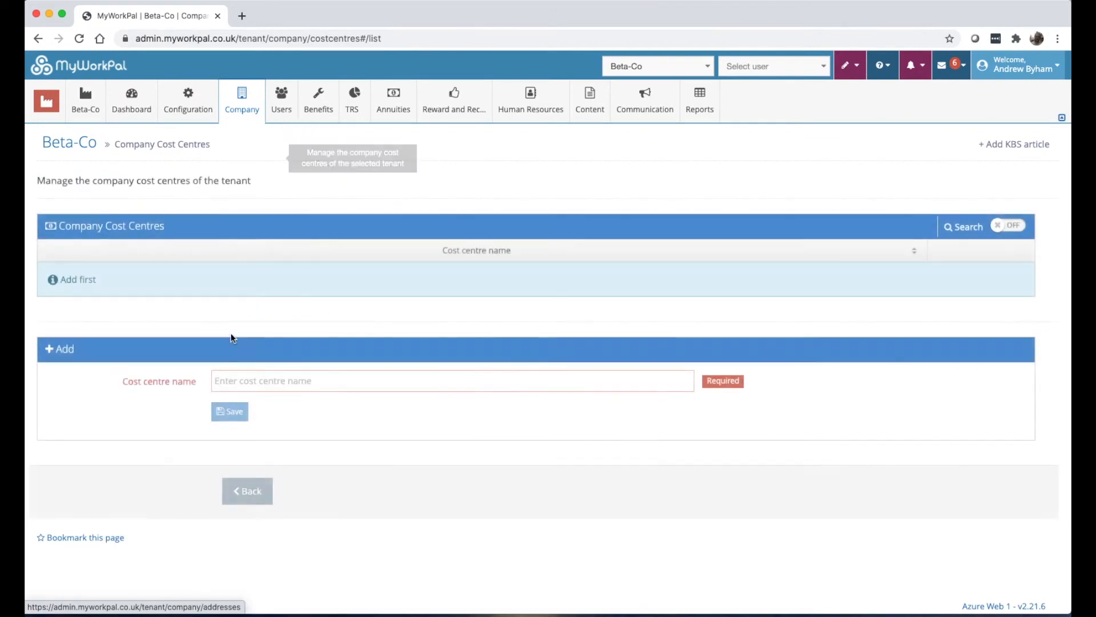
Add and save cost centres North Division, South Division, UK, US and France.
click(306, 380)
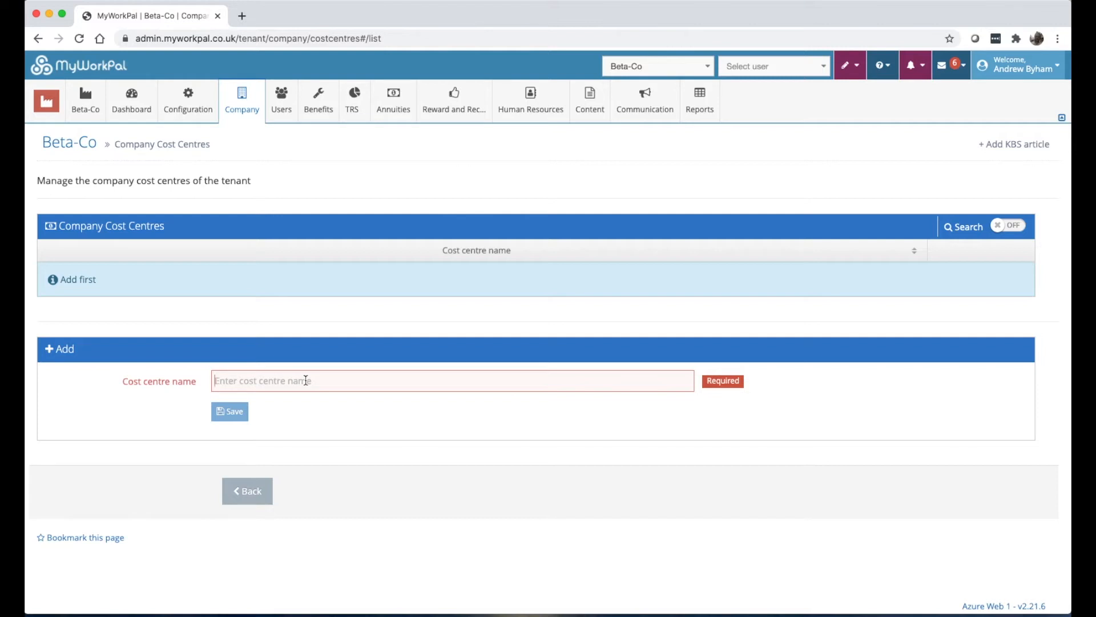
text(North Division)
click(237, 409)
text(South Division)
click(216, 409)
text(UK)
click(239, 436)
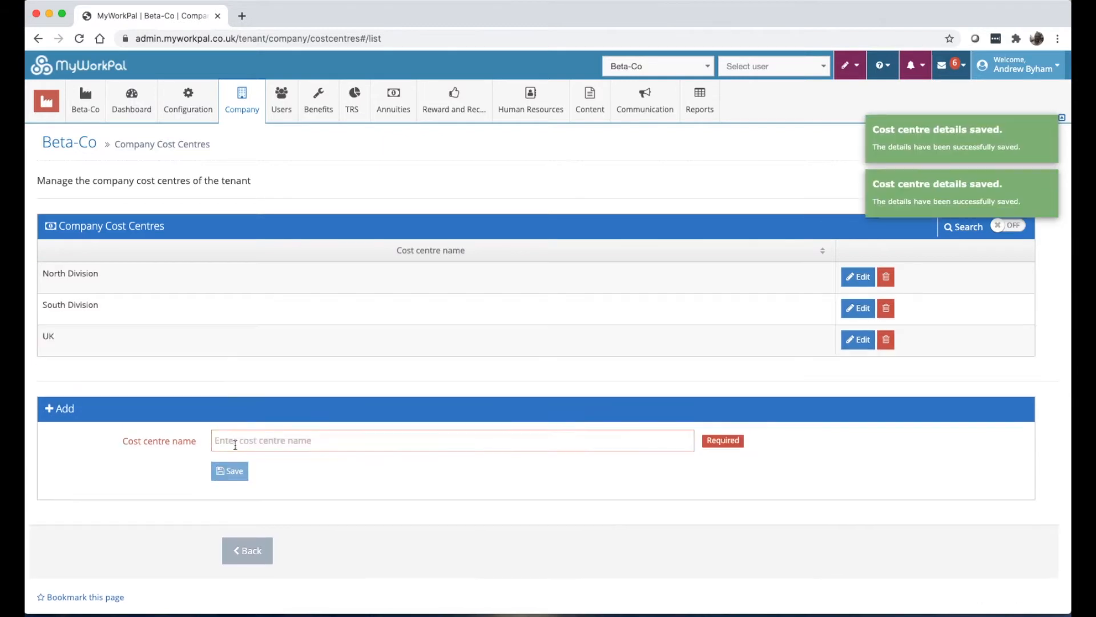
click(241, 438)
text(US)
click(244, 468)
click(245, 469)
text(France)
click(237, 504)
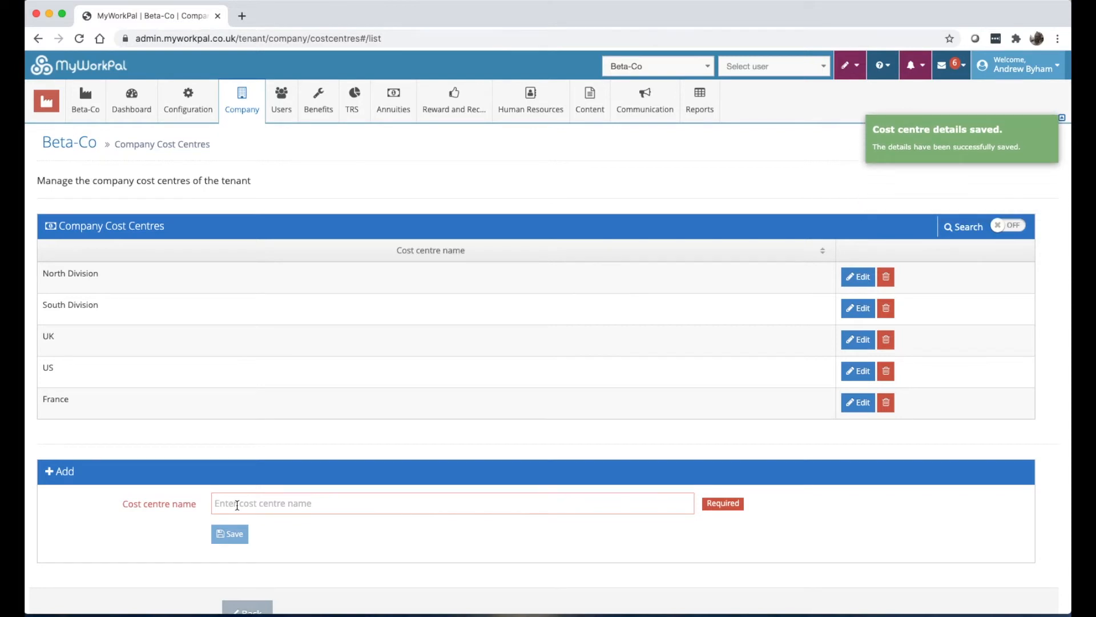
Glance at the act-as user list without choosing anyone, then show the Company menu.
click(748, 63)
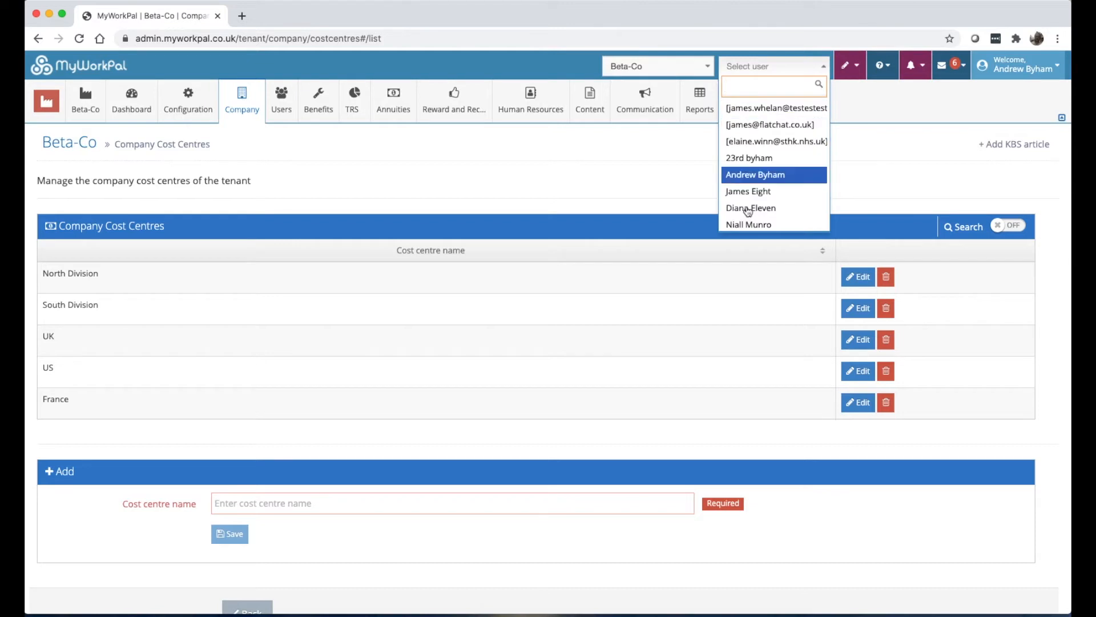
click(462, 176)
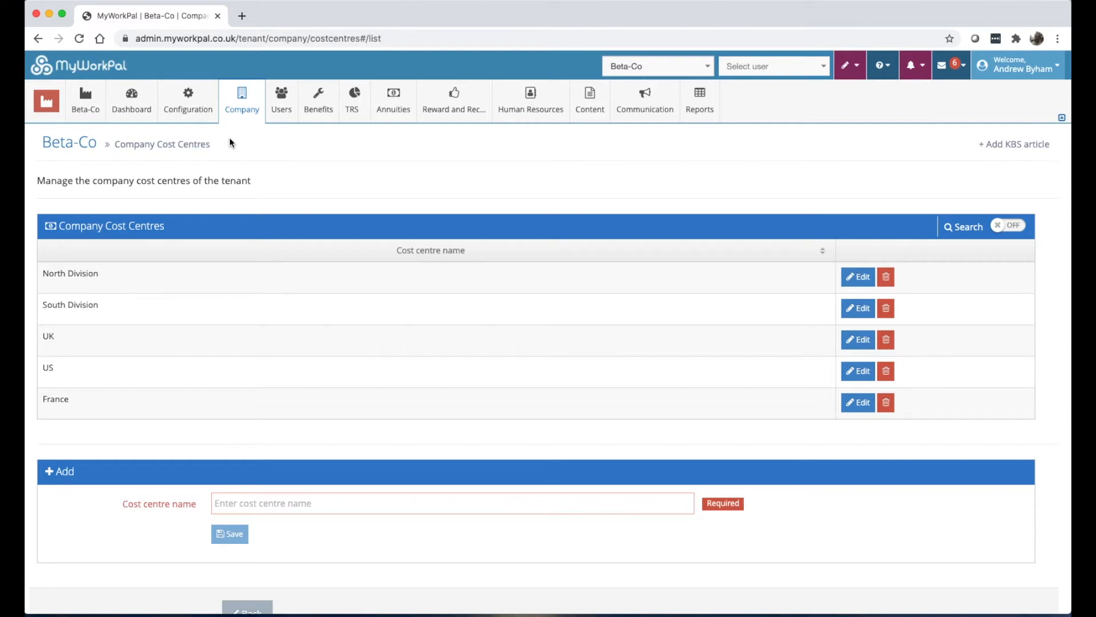
click(256, 115)
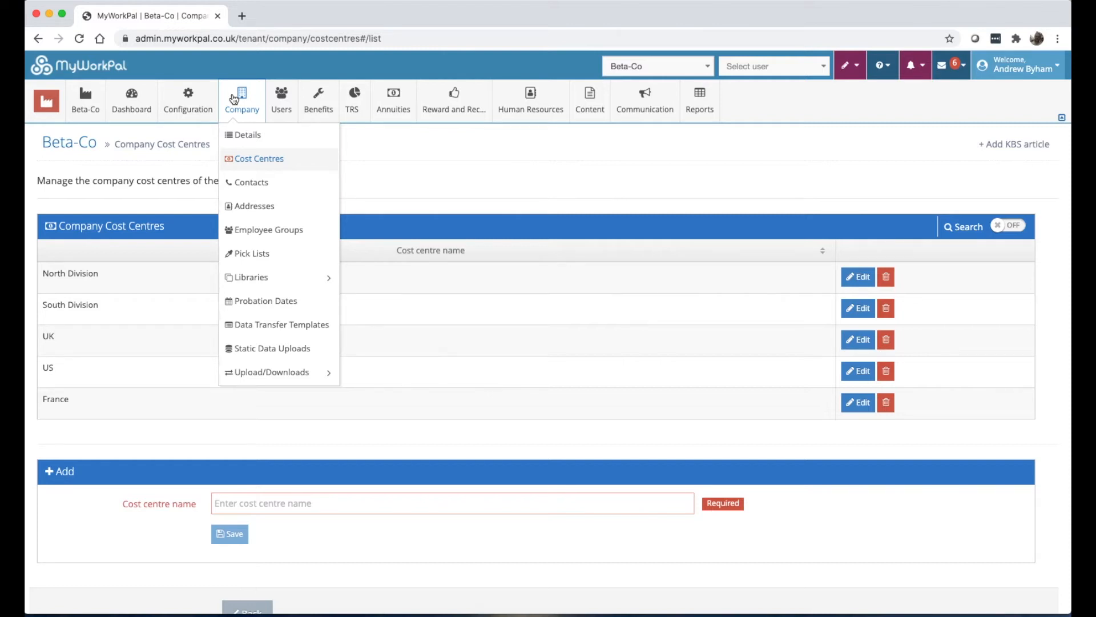
Visit Company > Contacts and Company > Addresses (one address, updated 28/10/2019), then Company > Employee Groups.
click(253, 188)
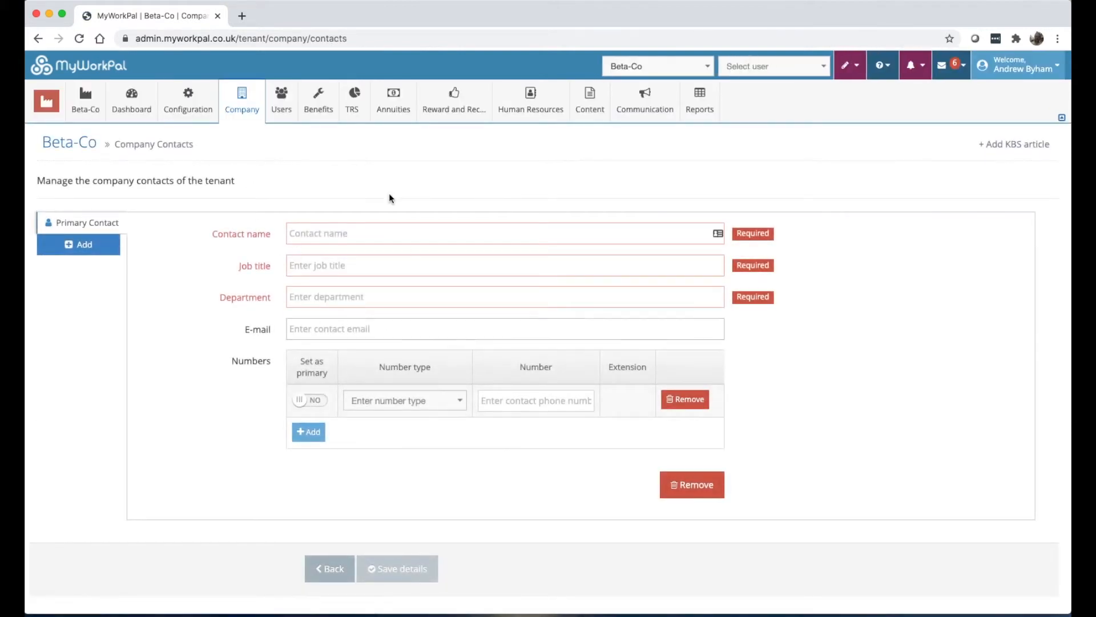
mouse_move(242, 105)
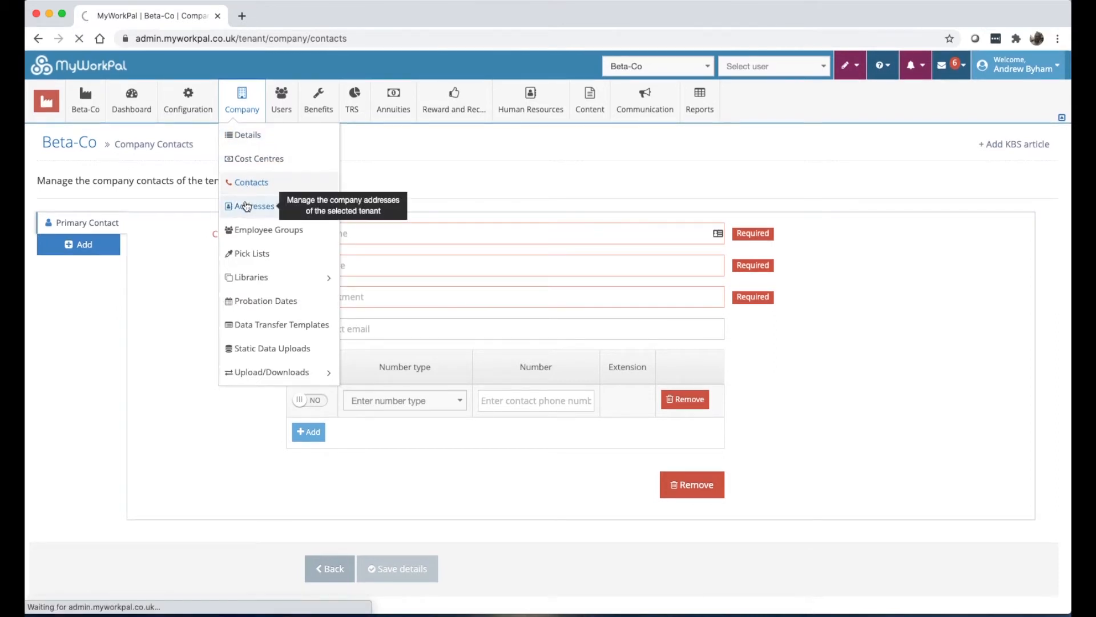
click(247, 206)
mouse_move(245, 109)
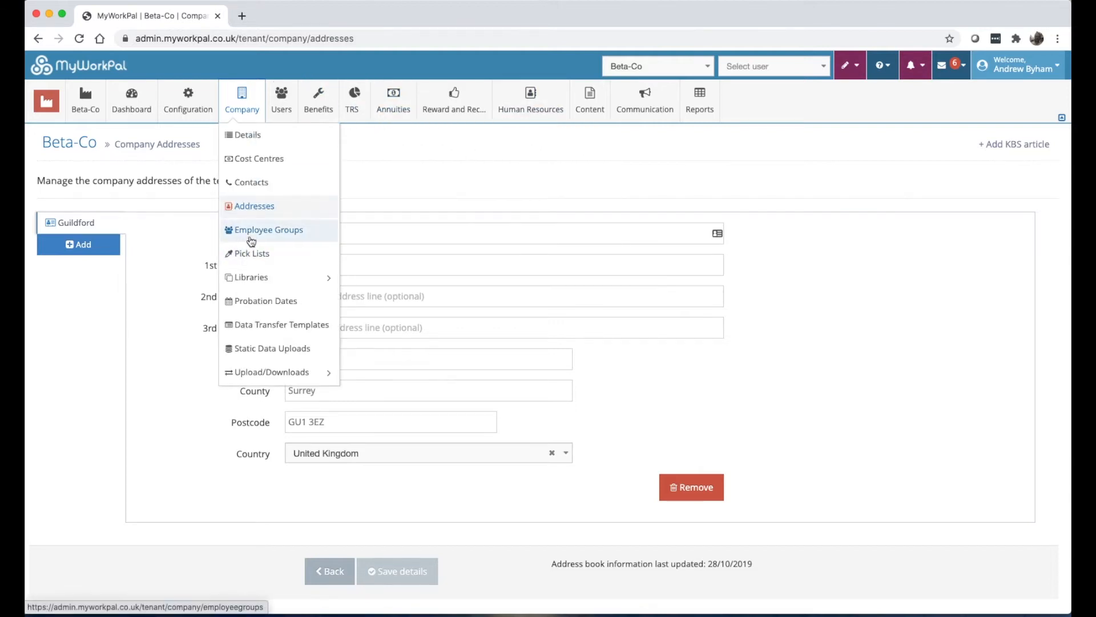
click(251, 239)
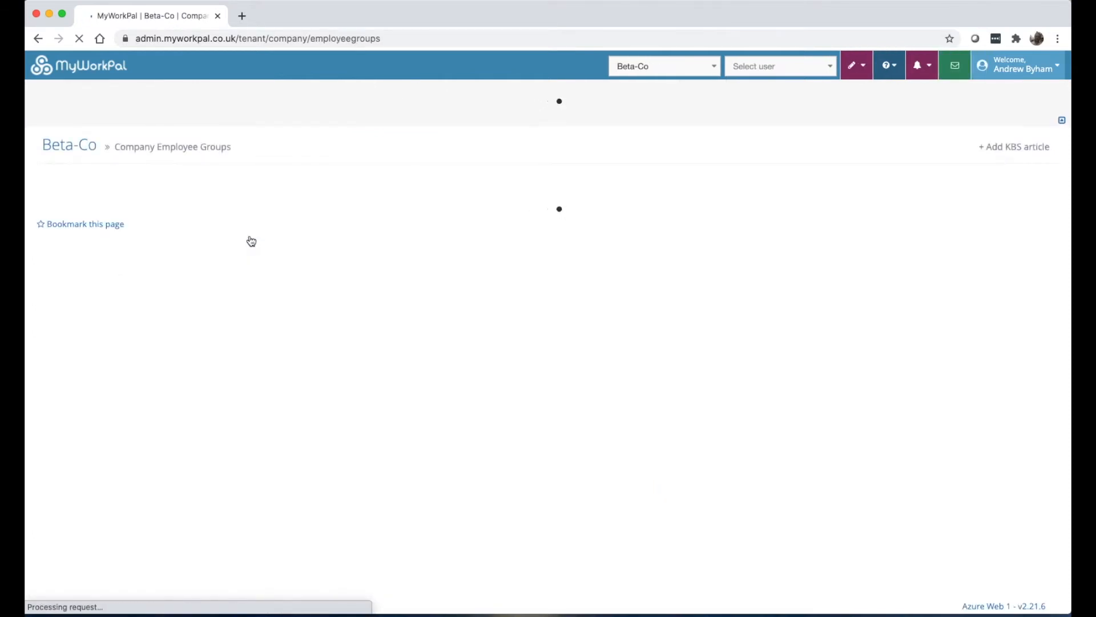
Inspect the details of the BlueBeta, ManagersOnly and RedBeta employee groups.
click(96, 245)
click(101, 268)
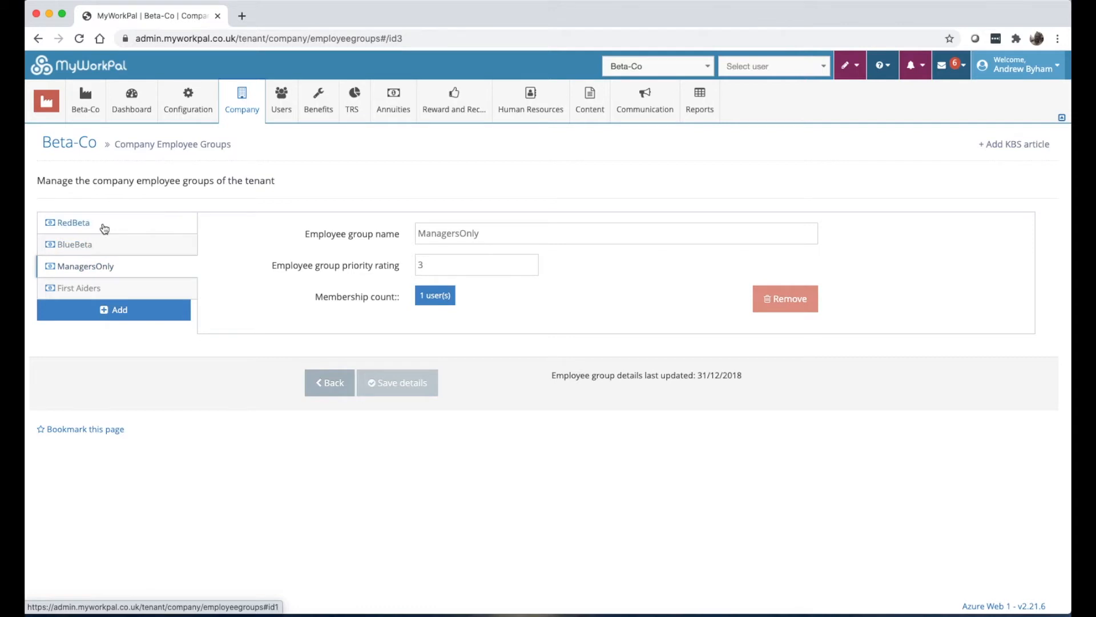
click(103, 224)
click(101, 245)
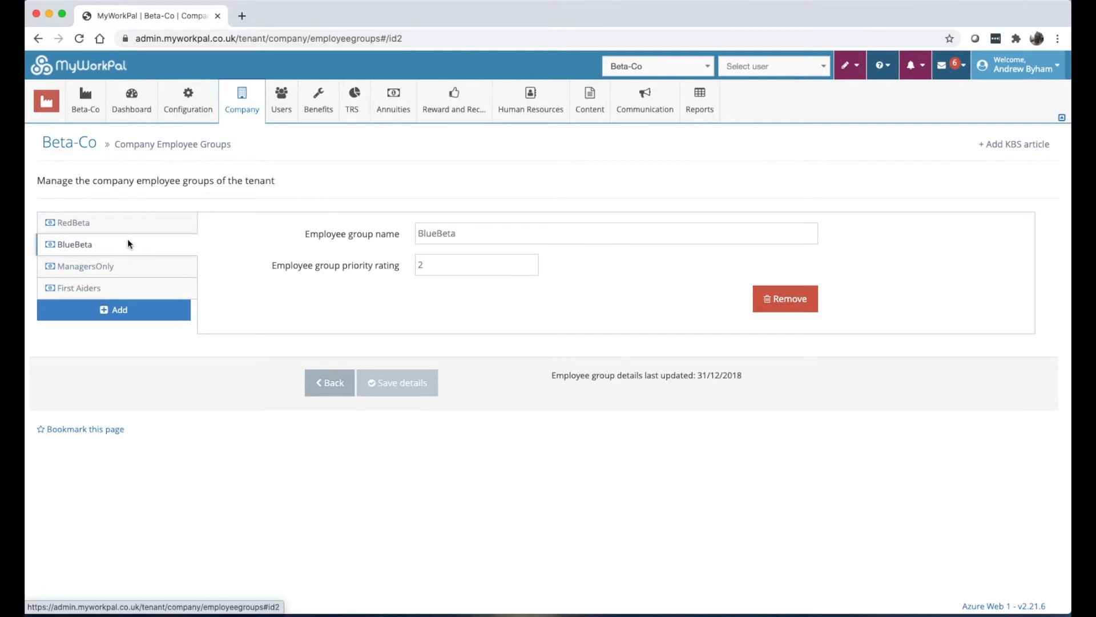
Add North and South employee groups at priority 0, plus an East group.
click(117, 309)
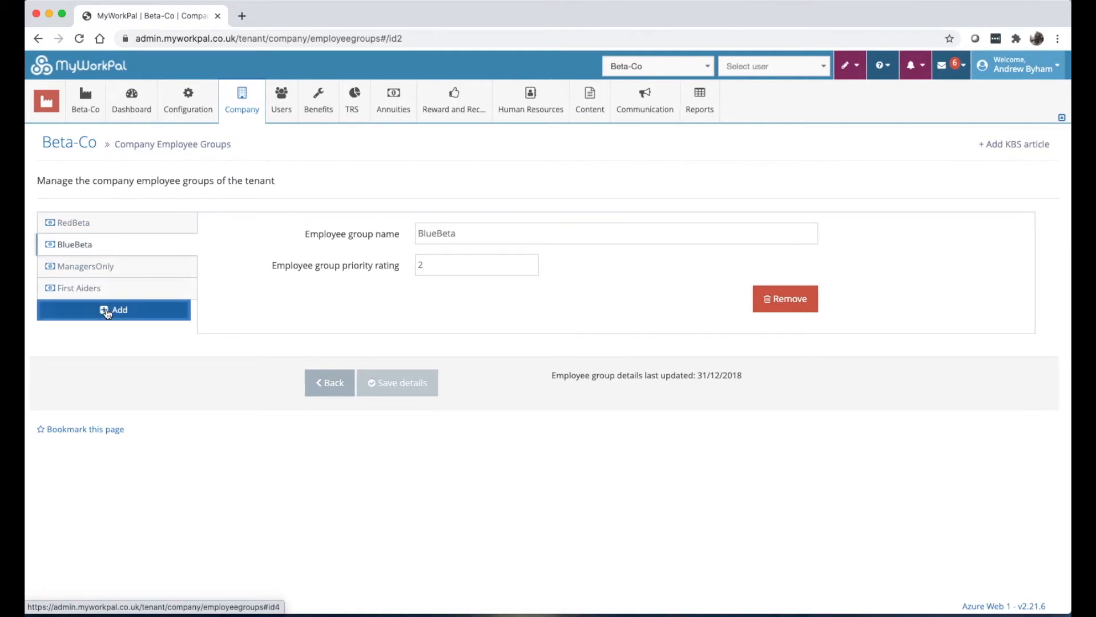
click(499, 236)
text(North)
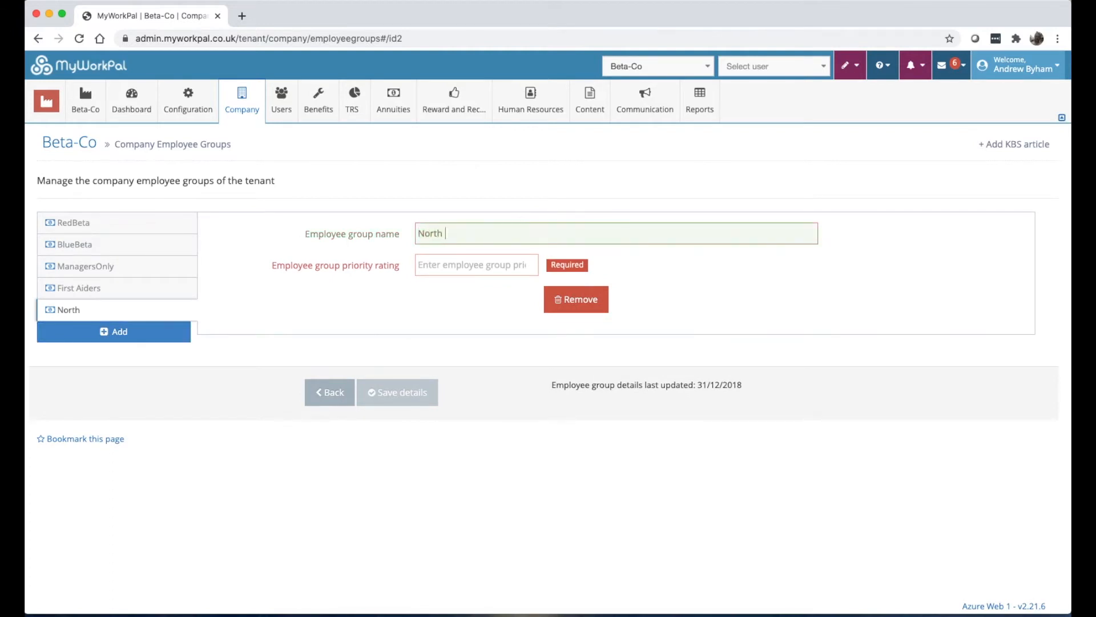
key(Tab)
text(0)
click(117, 331)
click(458, 232)
text(South)
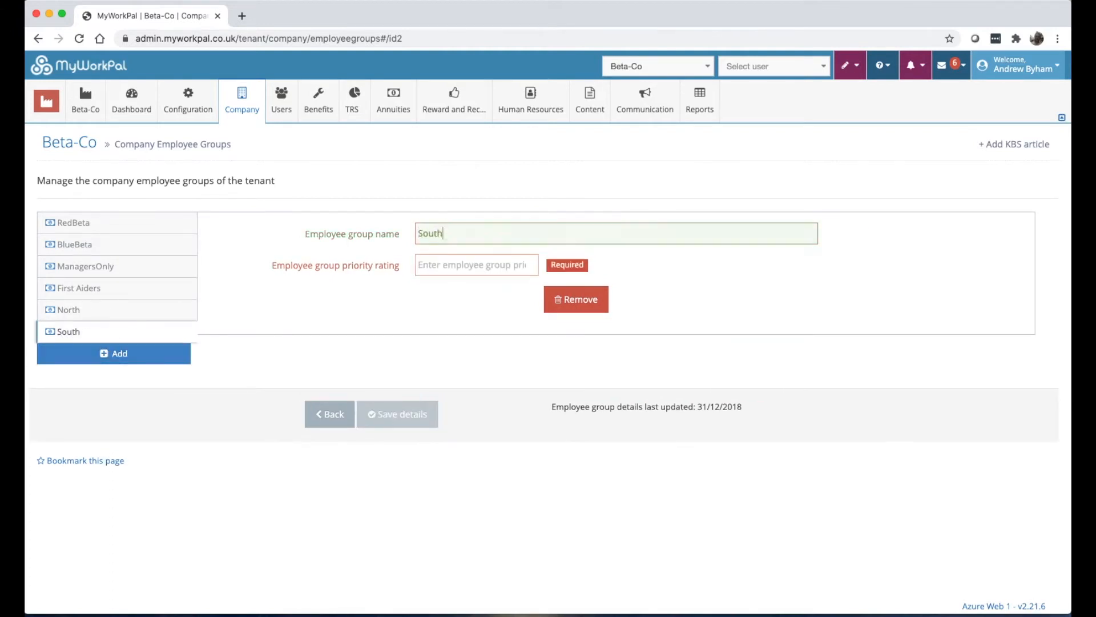
key(Tab)
text(0)
click(117, 352)
text(East)
key(Tab)
Add West (priority 1), Managers, and Employees (priority 1) employee groups.
click(114, 375)
text(West)
key(Tab)
text(1)
click(113, 397)
text(Managers)
click(113, 418)
click(462, 235)
text(Employees)
key(Tab)
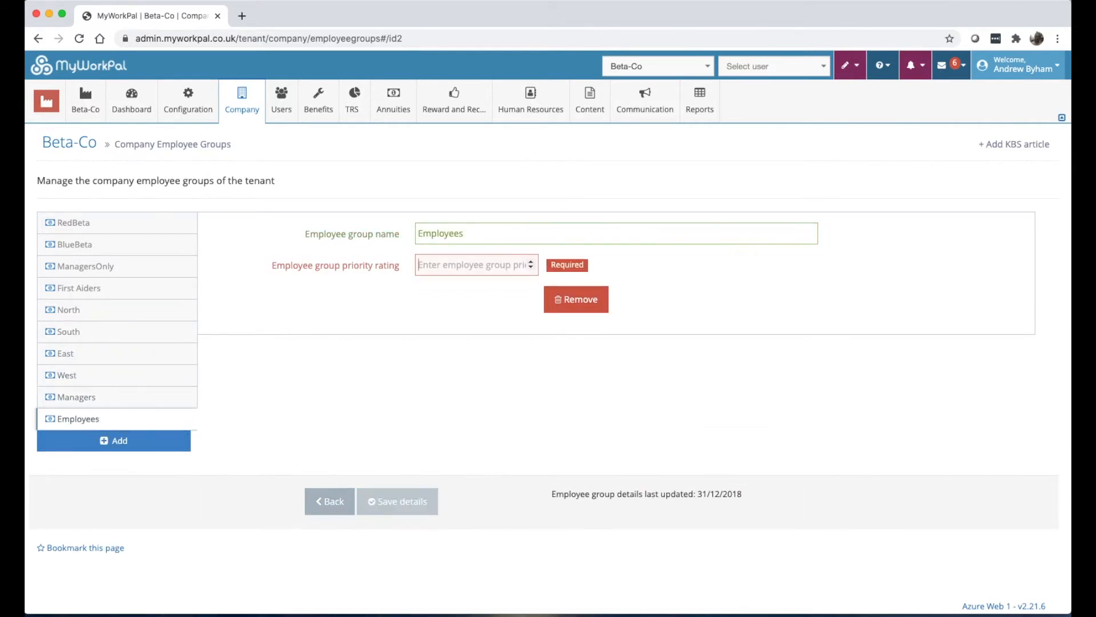
text(1)
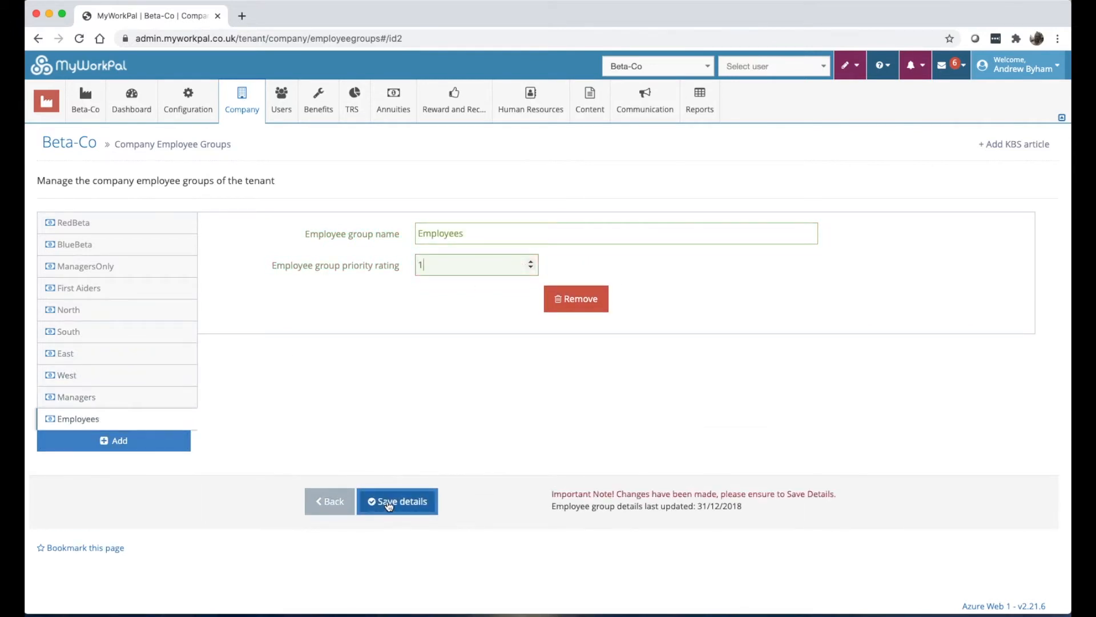
Save the Employees group, then check the North, Managers, South and Employees groups.
click(381, 502)
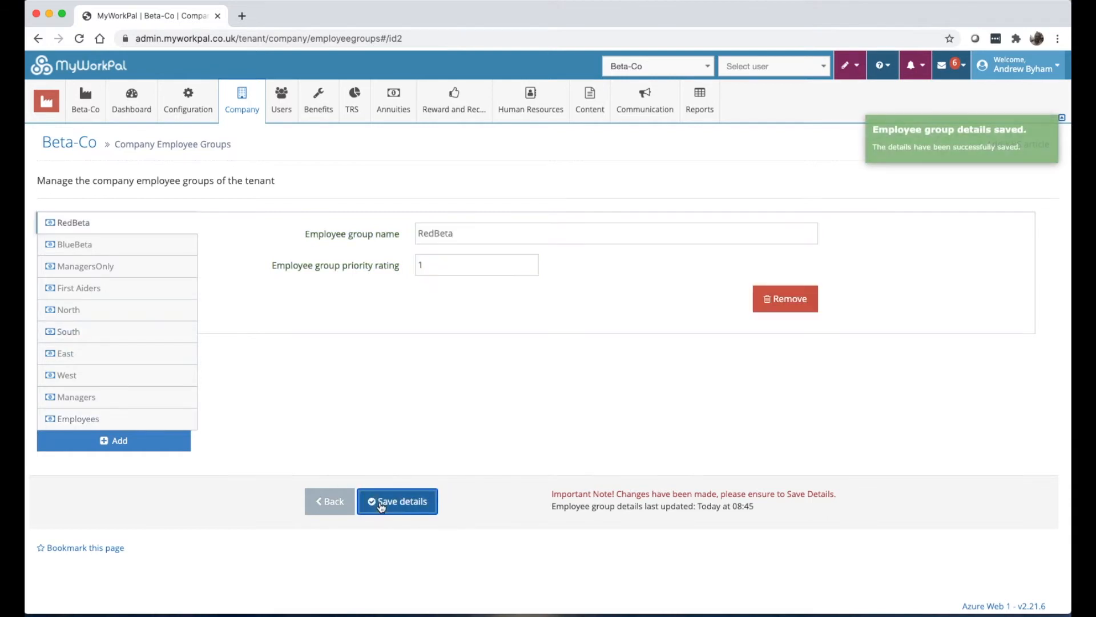
click(117, 308)
click(110, 401)
click(103, 335)
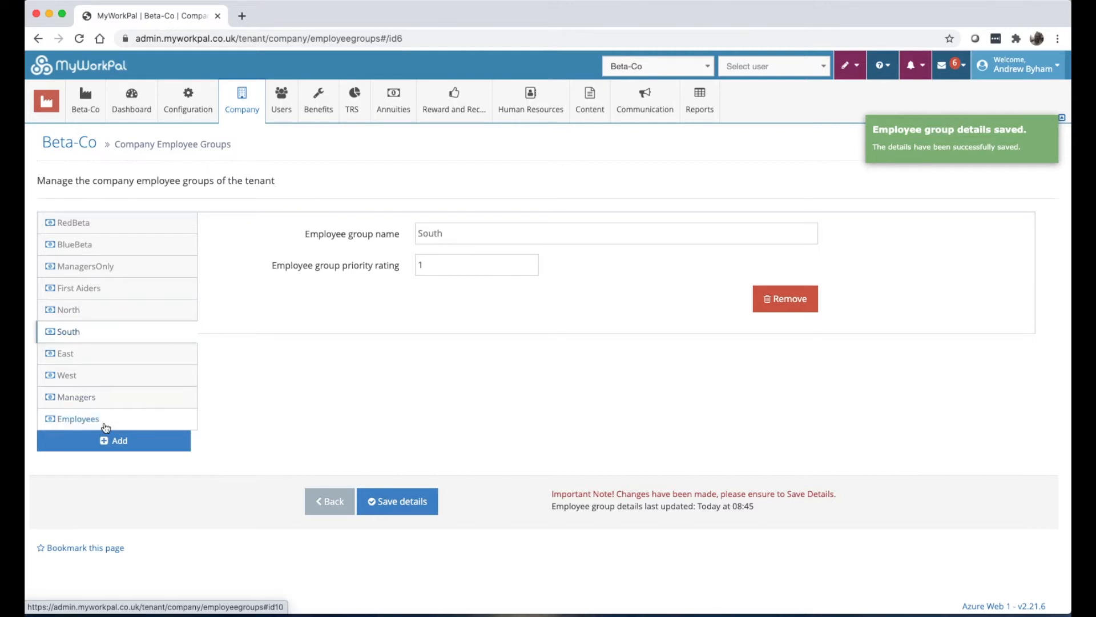
click(106, 421)
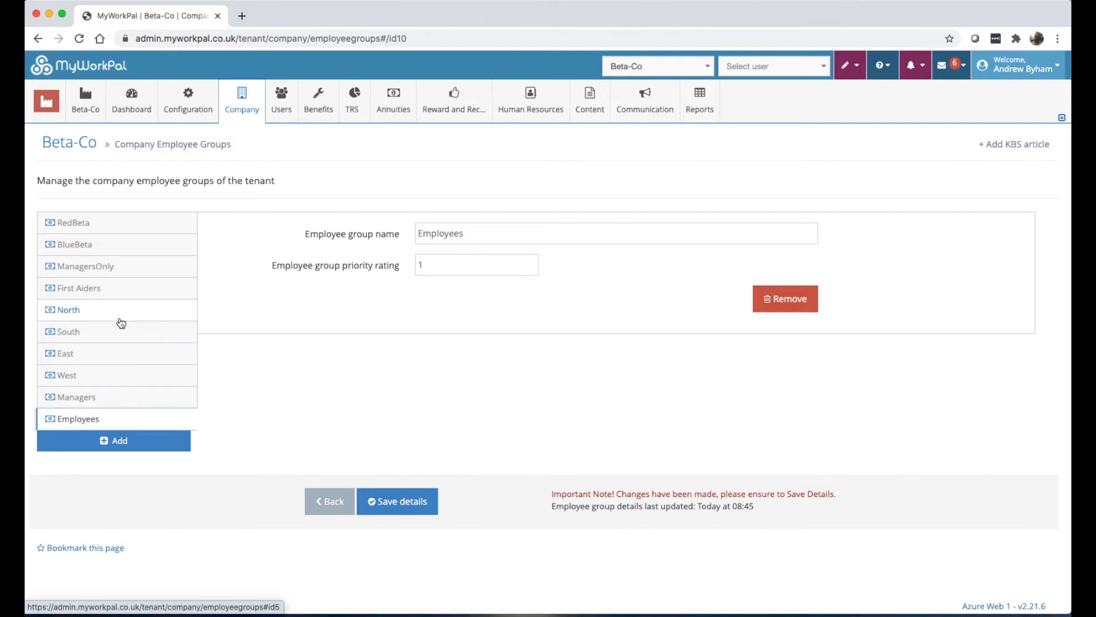
click(246, 112)
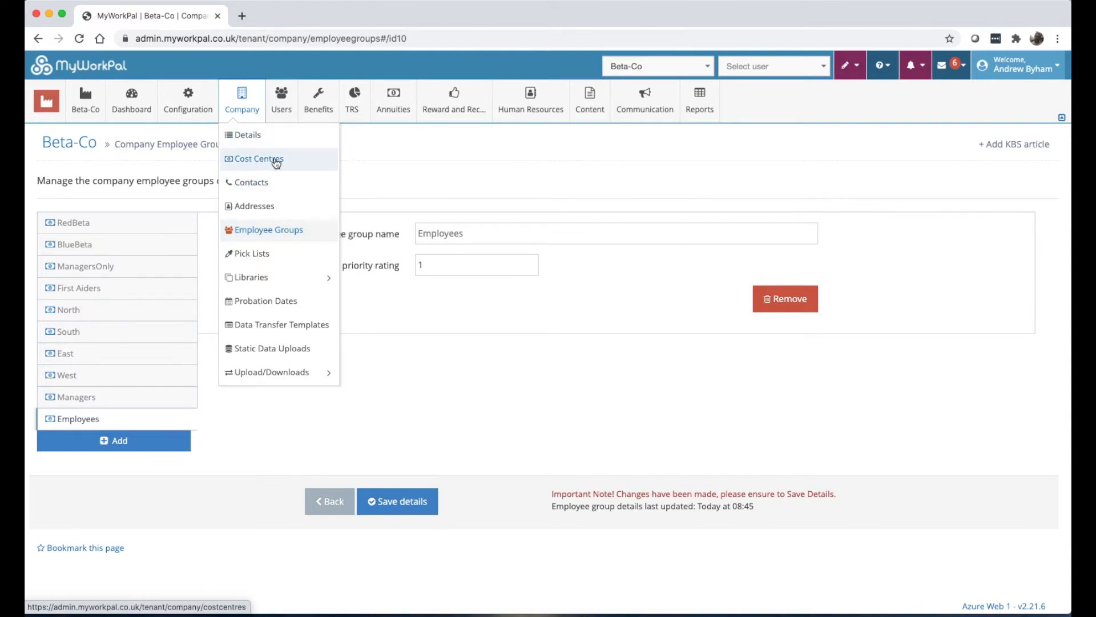
Review the AbsenceTypes pick list options and Food Poisoning's advanced settings.
click(255, 258)
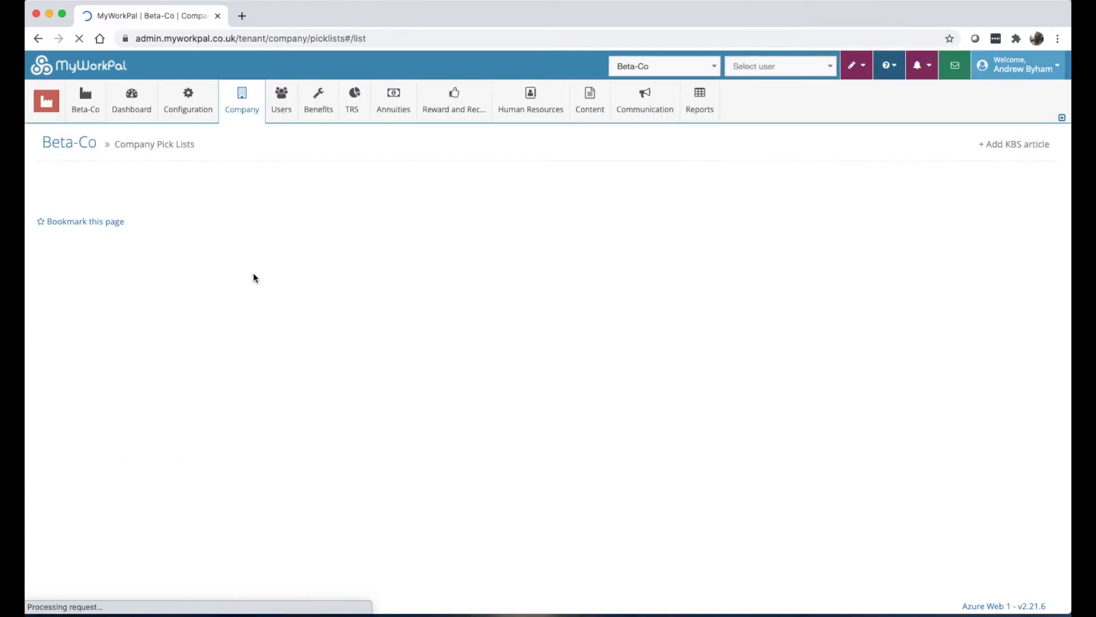
scroll(289, 366, down, 2)
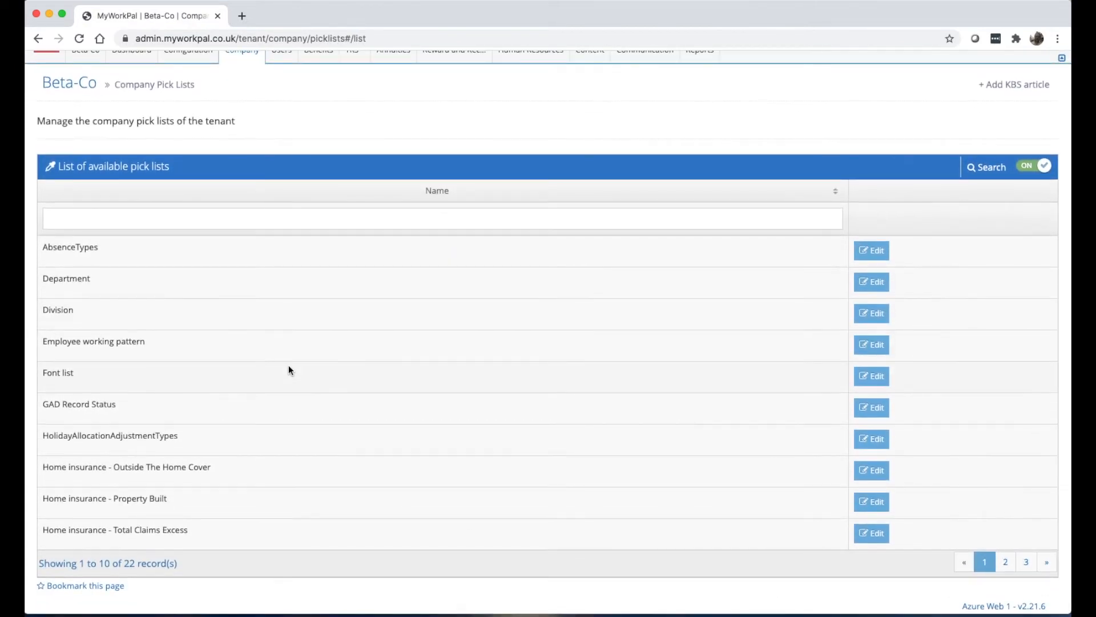
click(869, 249)
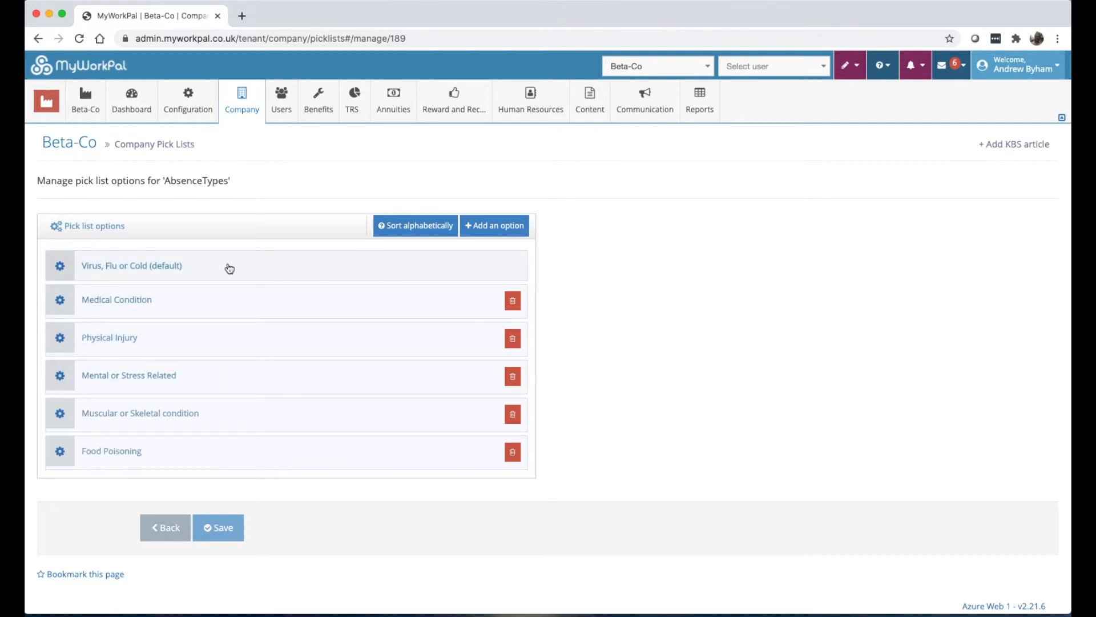
click(224, 306)
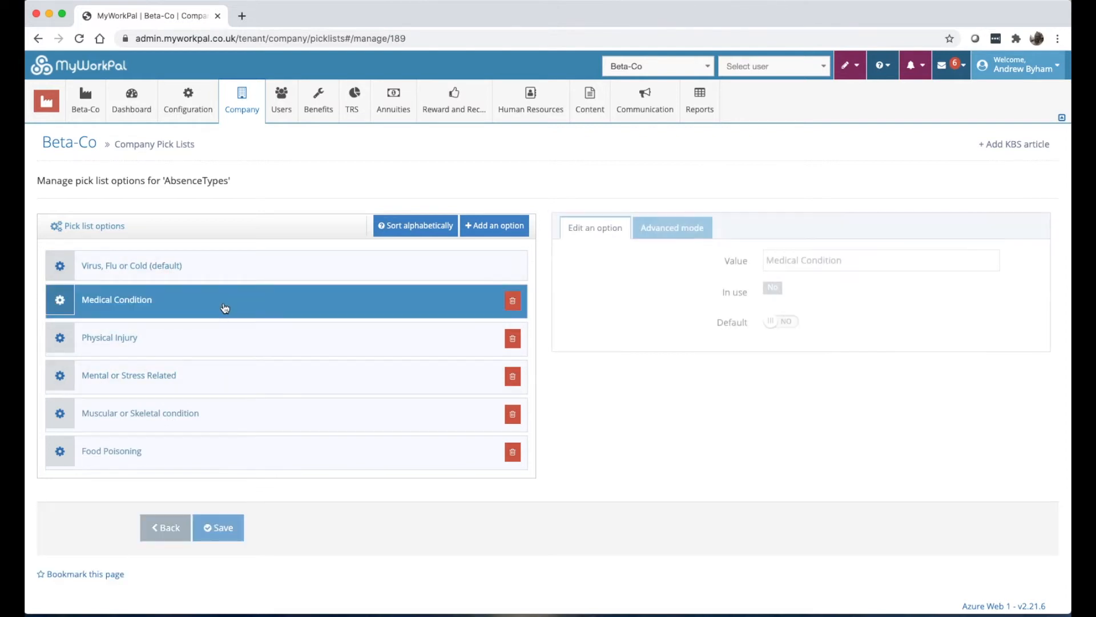
click(226, 338)
click(229, 380)
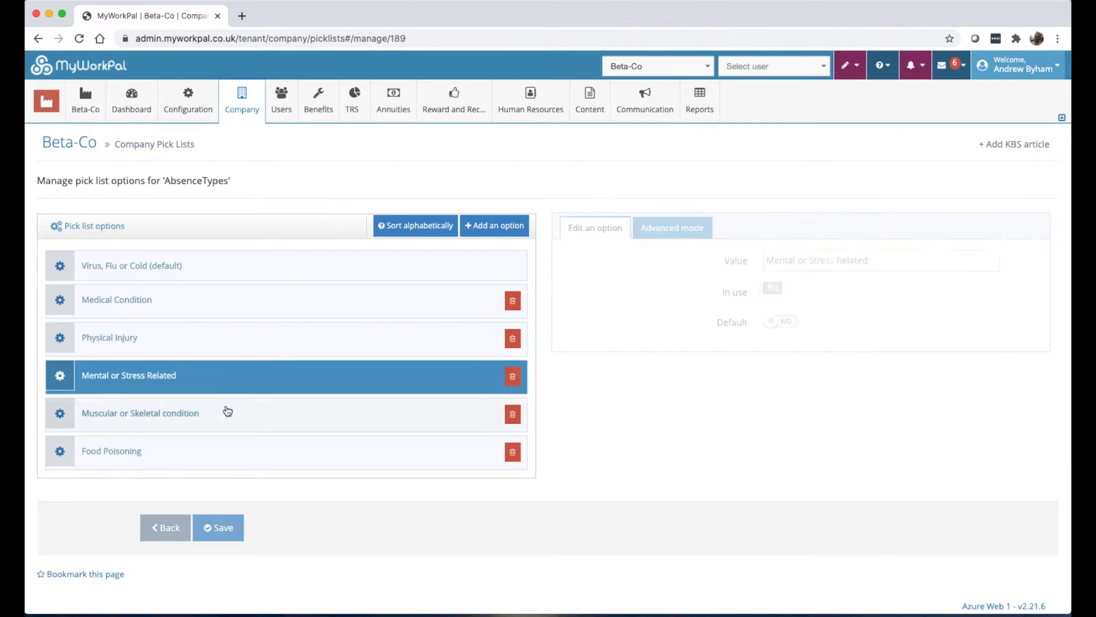
click(228, 414)
click(271, 451)
click(690, 223)
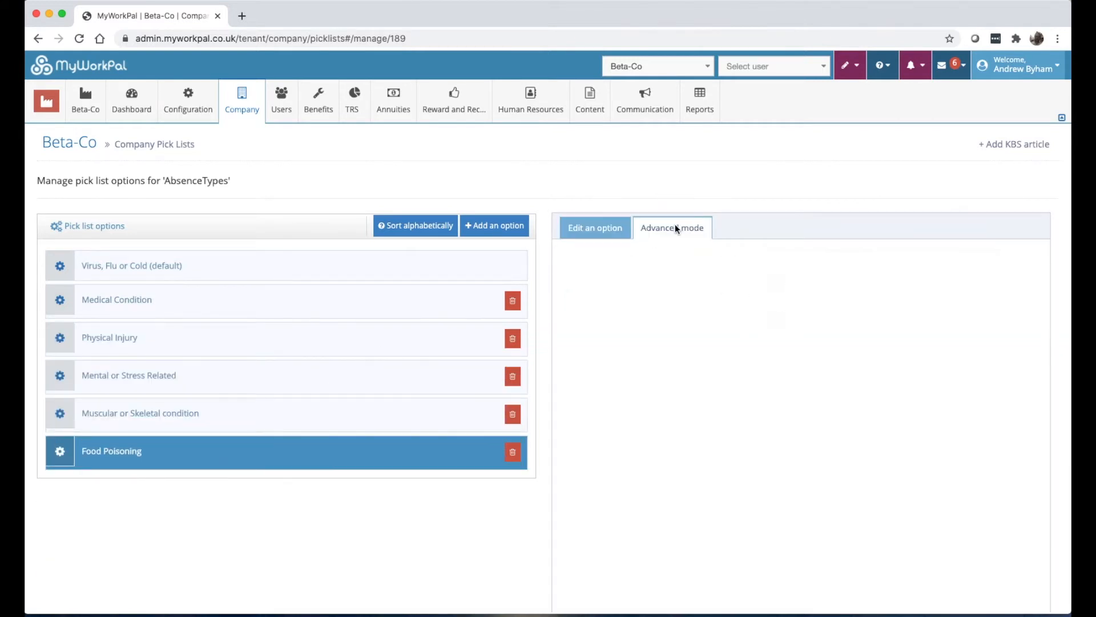
Return to the Pick Lists page and look through pages 2 and 3.
click(242, 100)
mouse_move(260, 280)
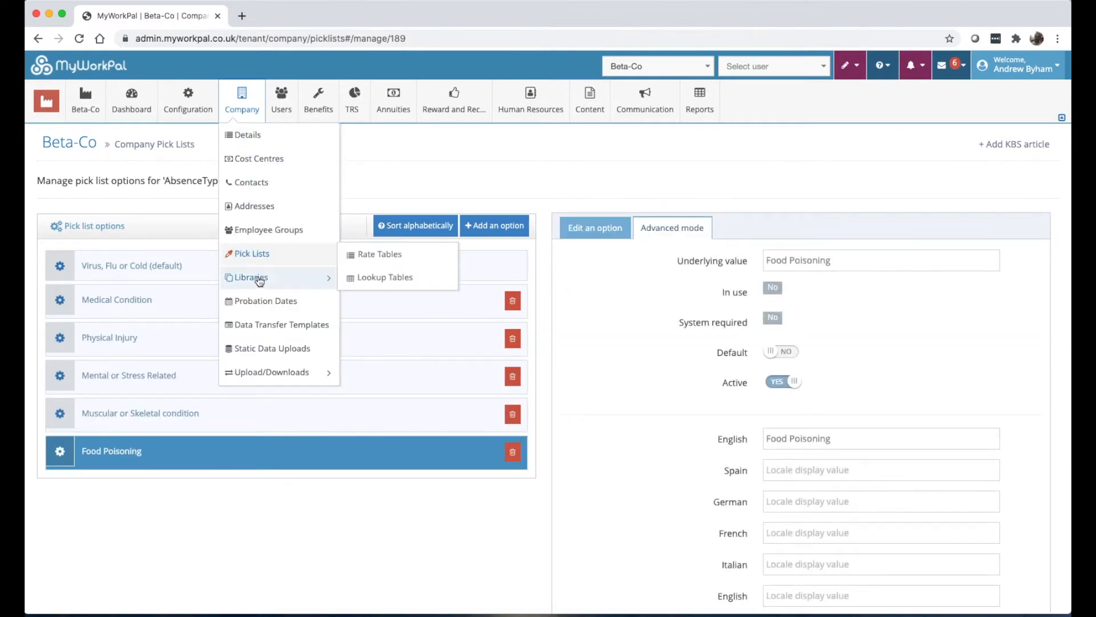
click(252, 253)
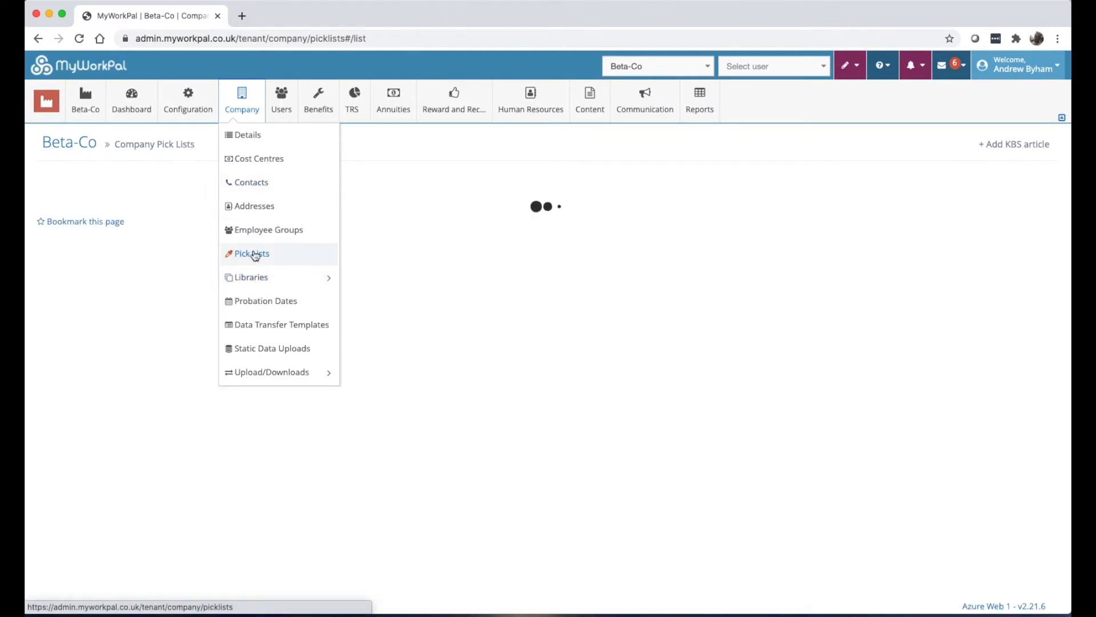
scroll(227, 419, down, 2)
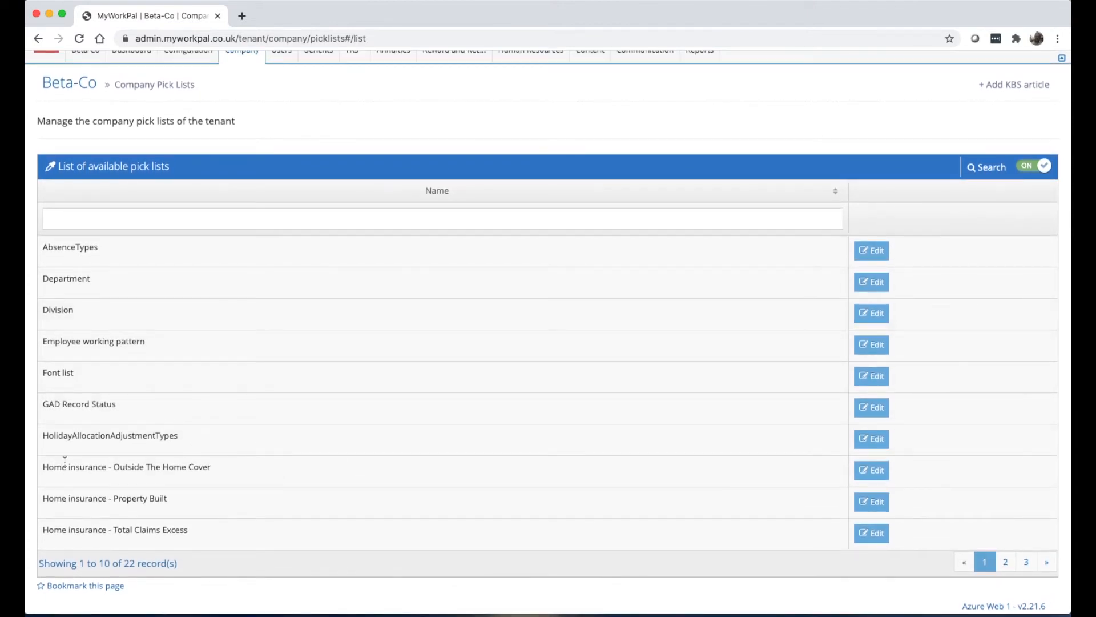
click(1005, 562)
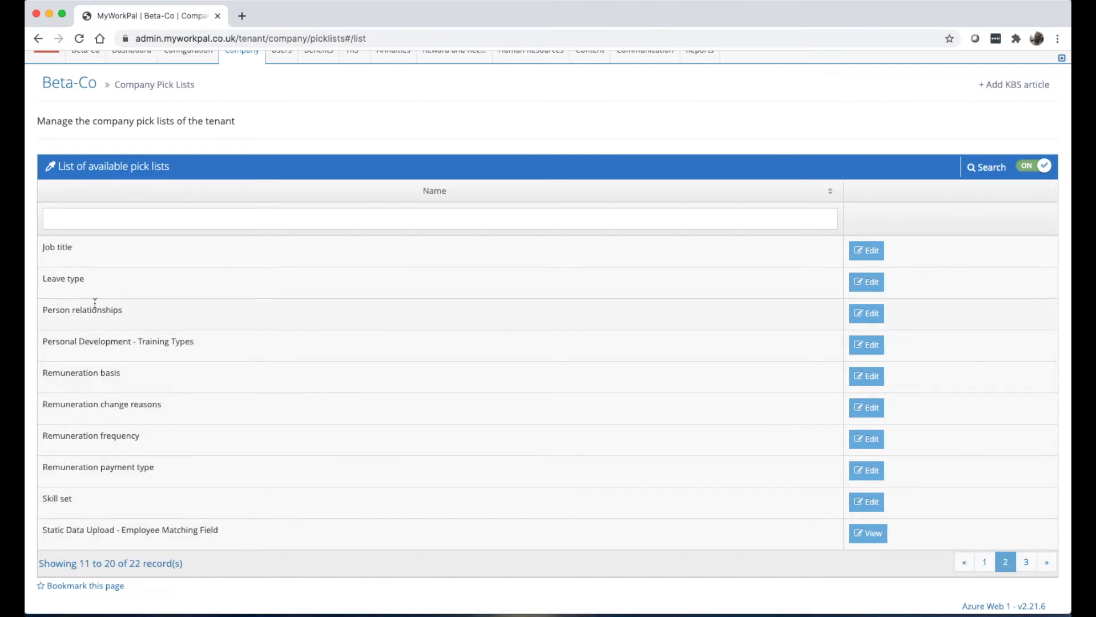
click(1025, 562)
Go to Company > Libraries > Rate Tables to view the PMI rate table.
mouse_move(245, 102)
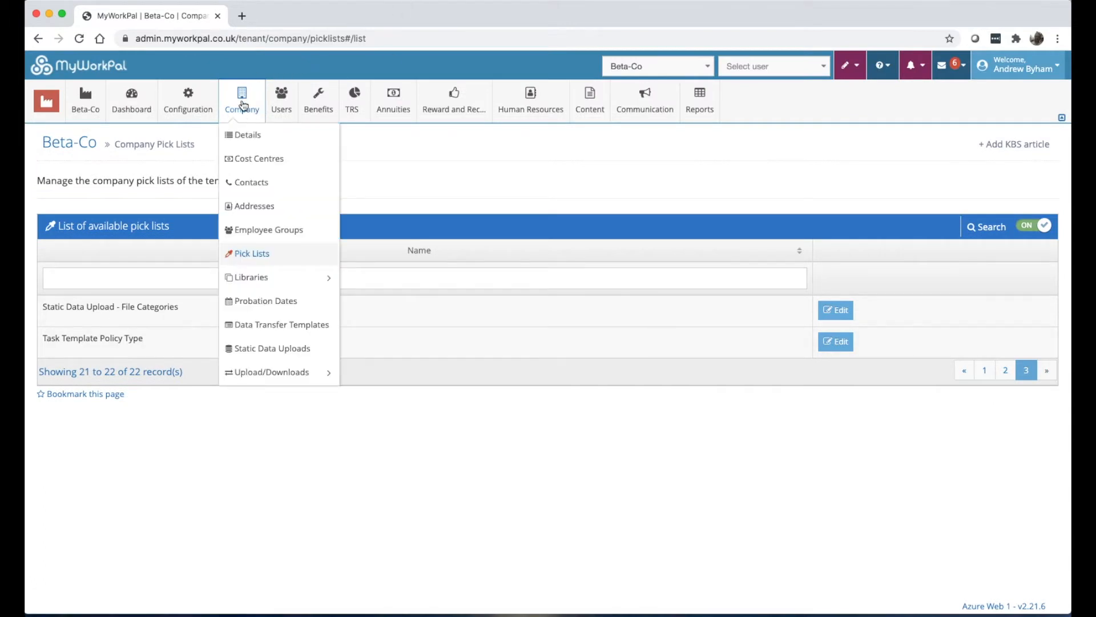
mouse_move(268, 278)
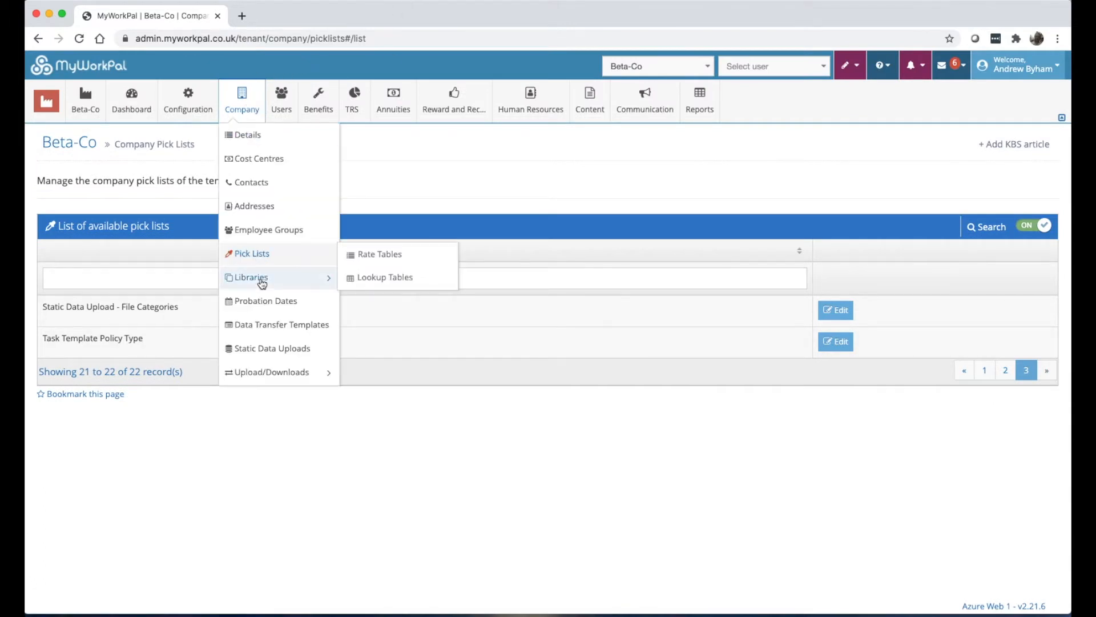
click(361, 257)
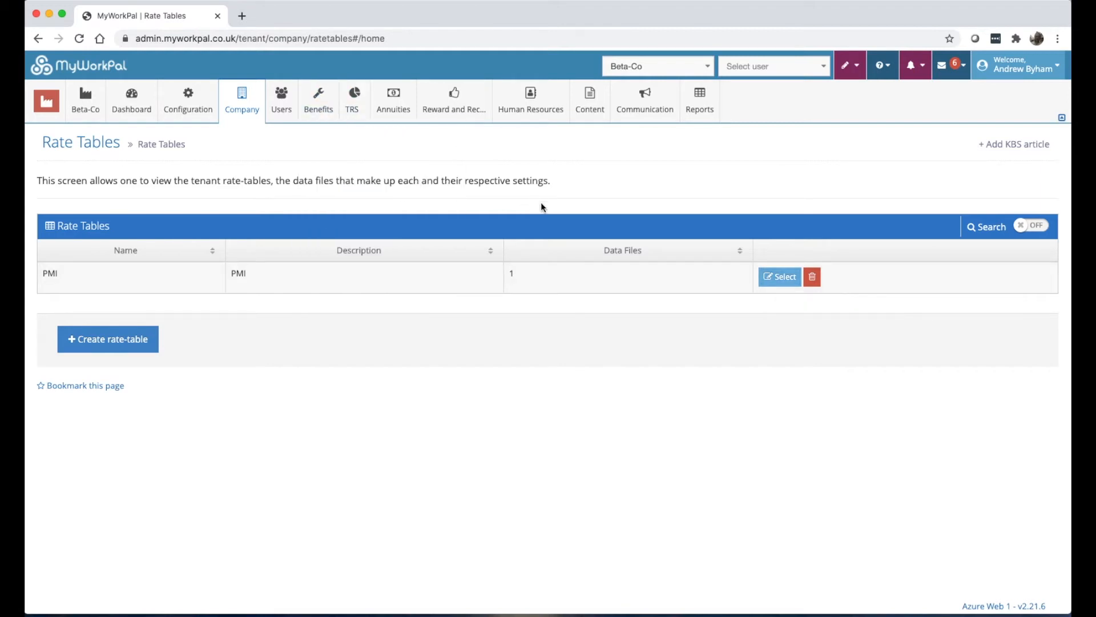
Go to Company > Libraries > Lookup Tables, which holds no tables yet.
mouse_move(314, 101)
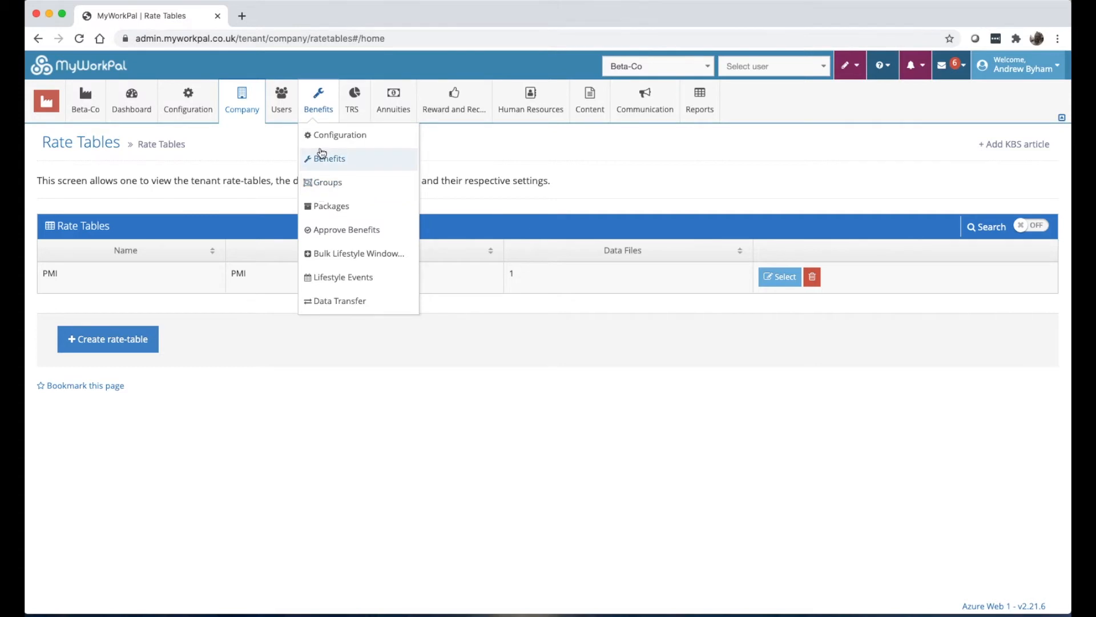
mouse_move(245, 117)
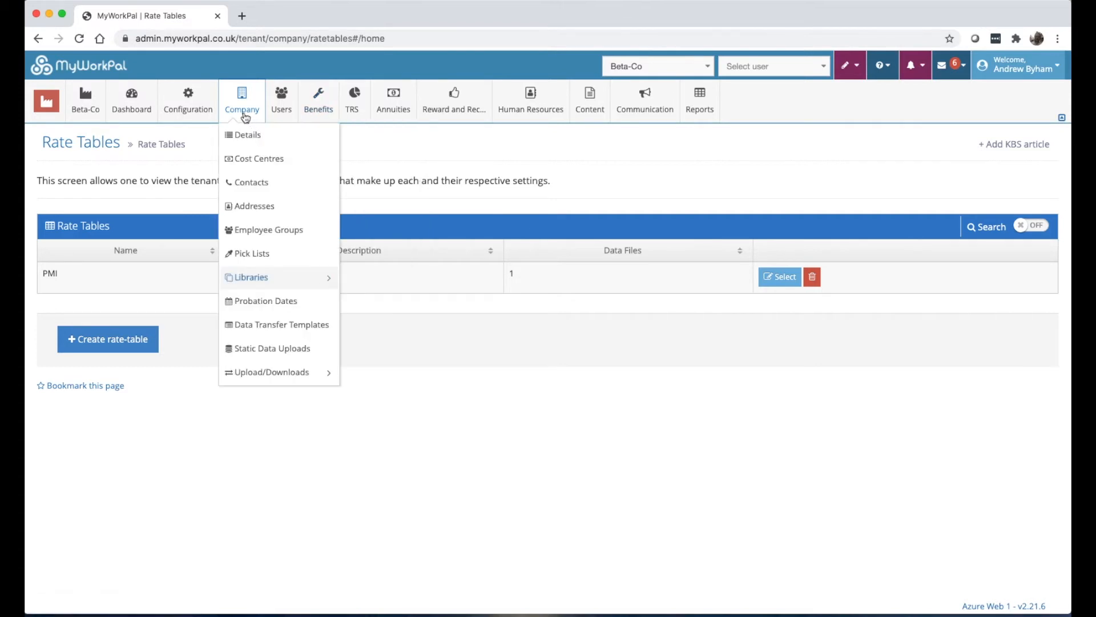
mouse_move(259, 96)
mouse_move(266, 282)
click(351, 282)
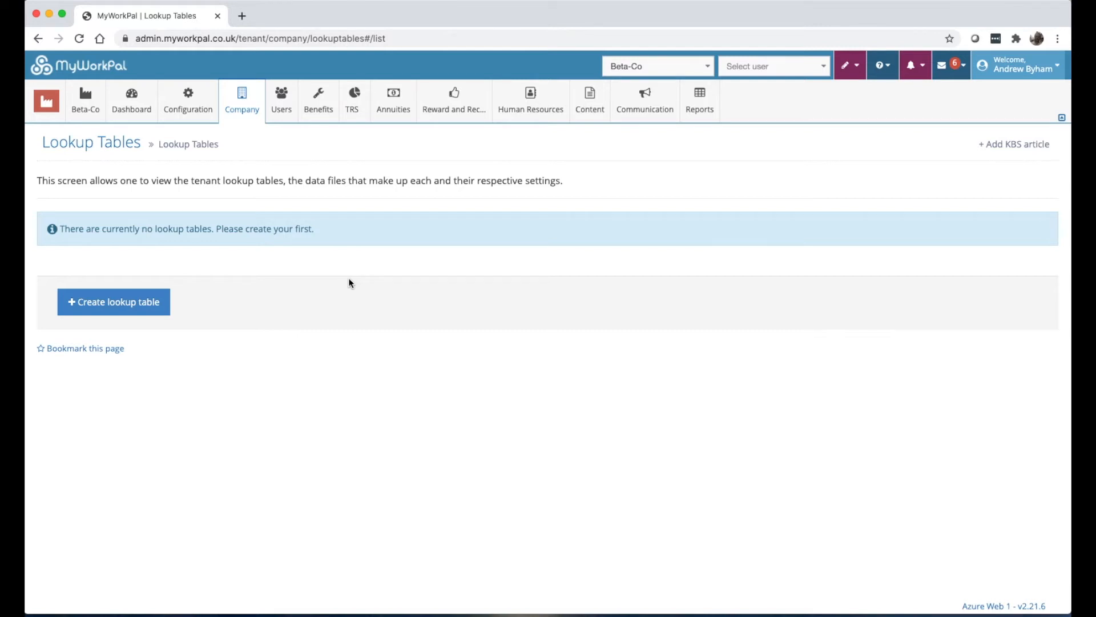
On Probation Dates, enable auto probation dates and choose 3 dates.
click(242, 98)
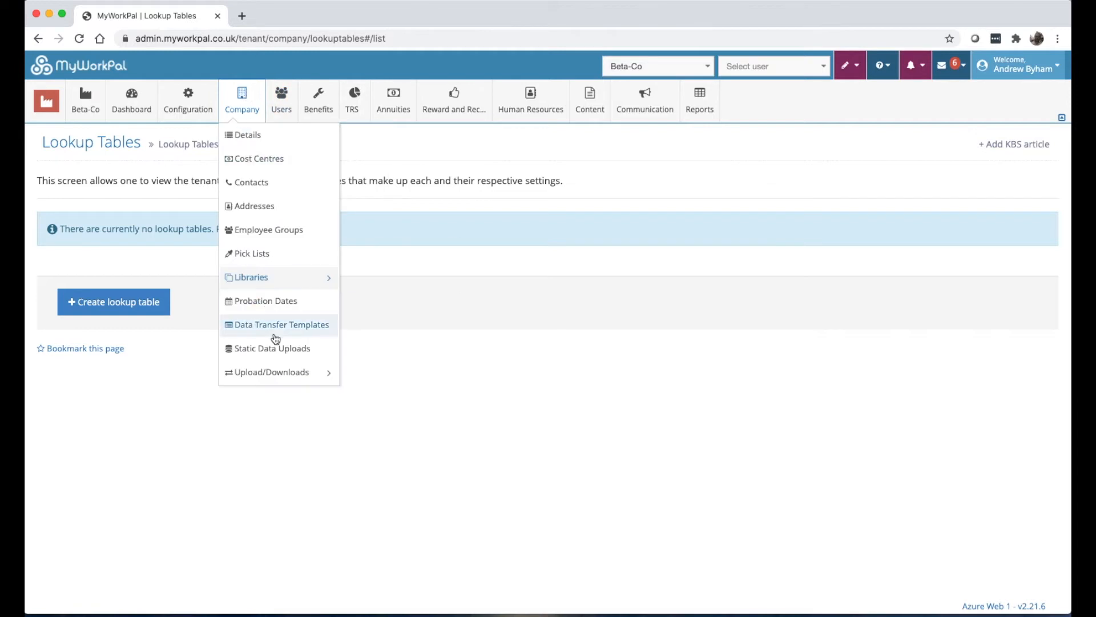
click(278, 309)
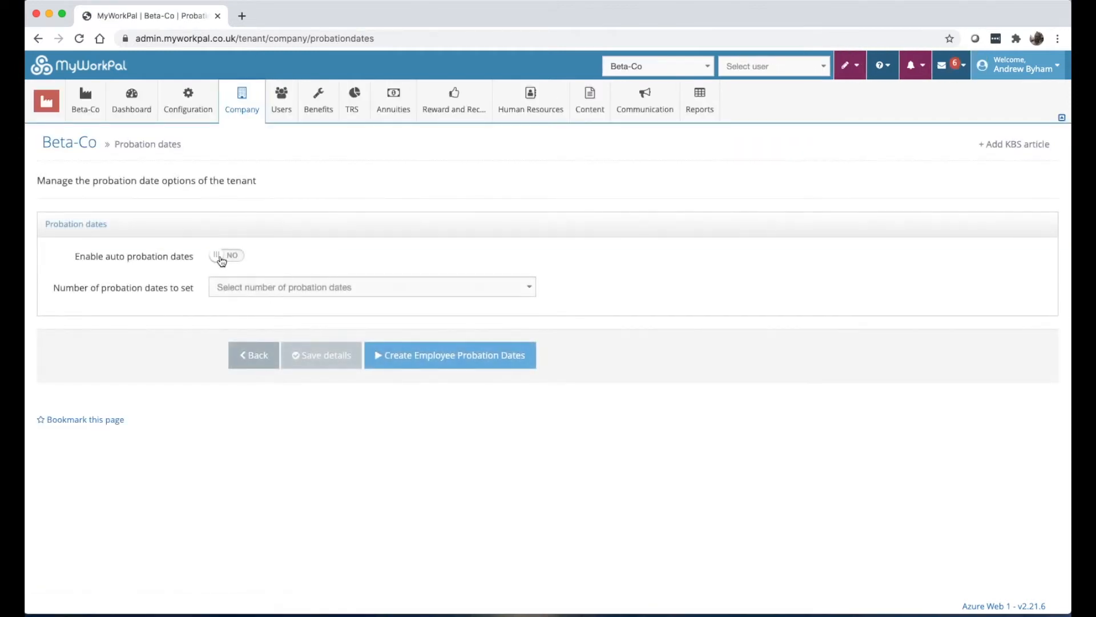
click(222, 260)
click(233, 291)
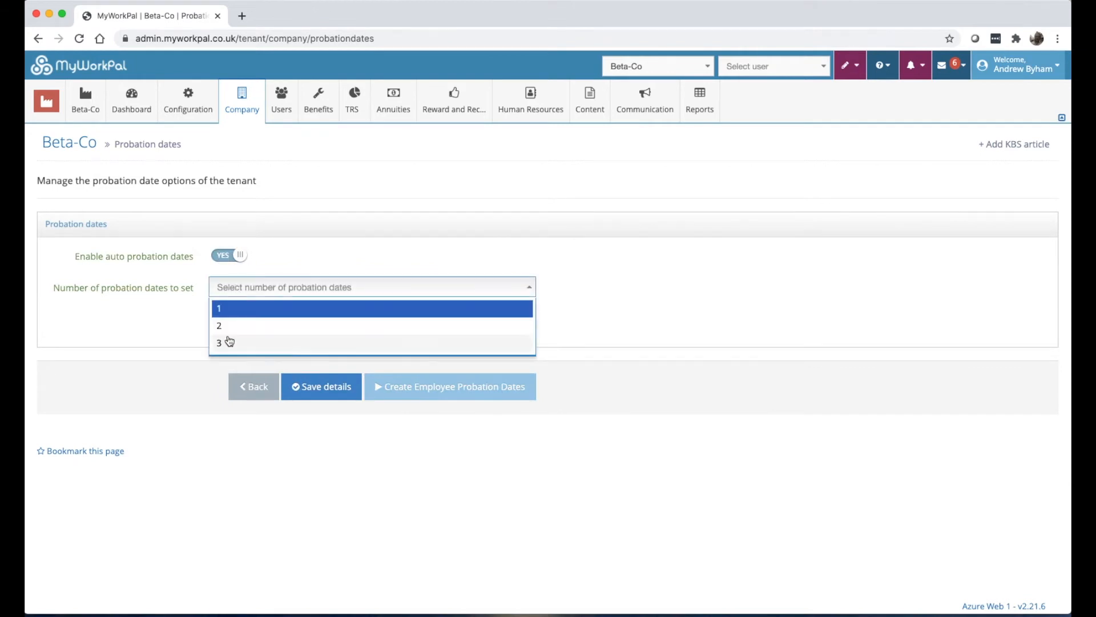
click(228, 339)
Set the three probation periods to 1, 3 and 12 months.
click(233, 319)
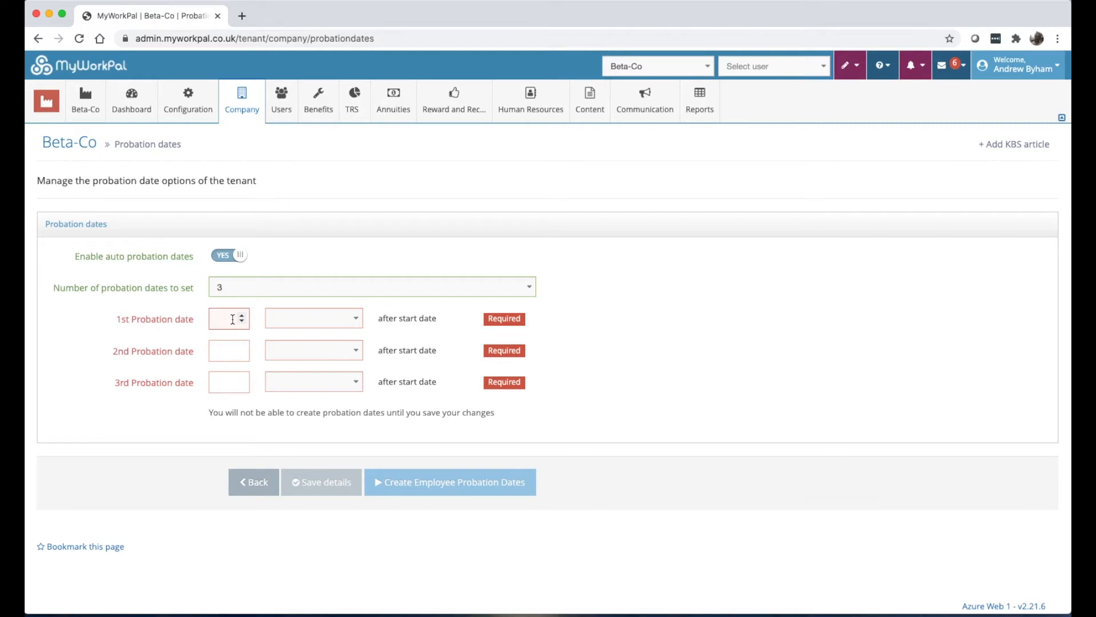
text(1)
click(296, 324)
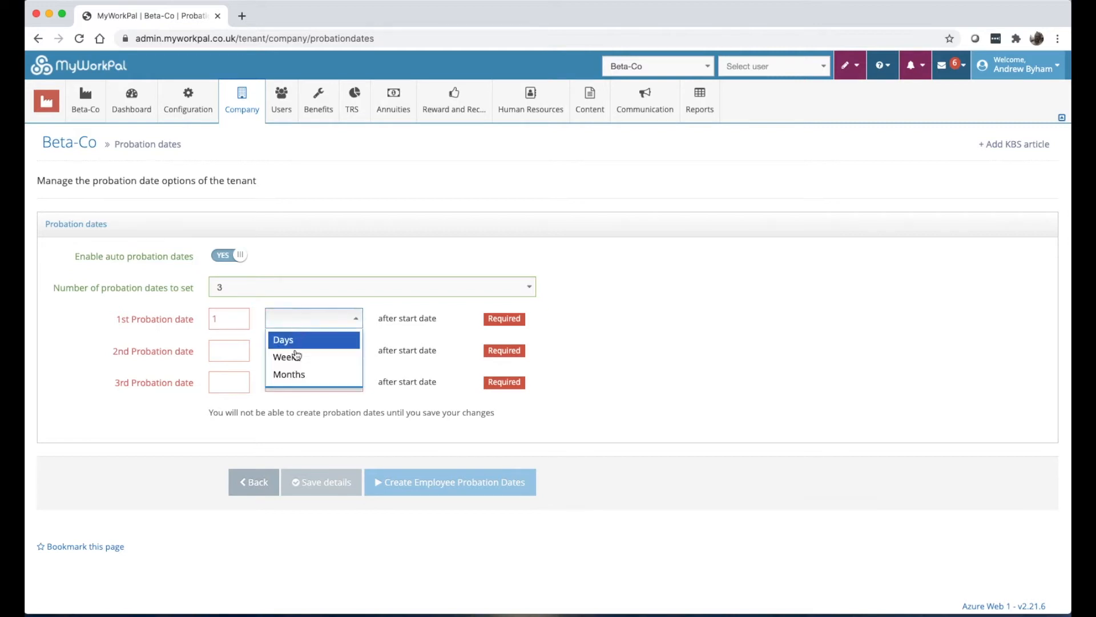
click(297, 375)
click(230, 351)
text(3)
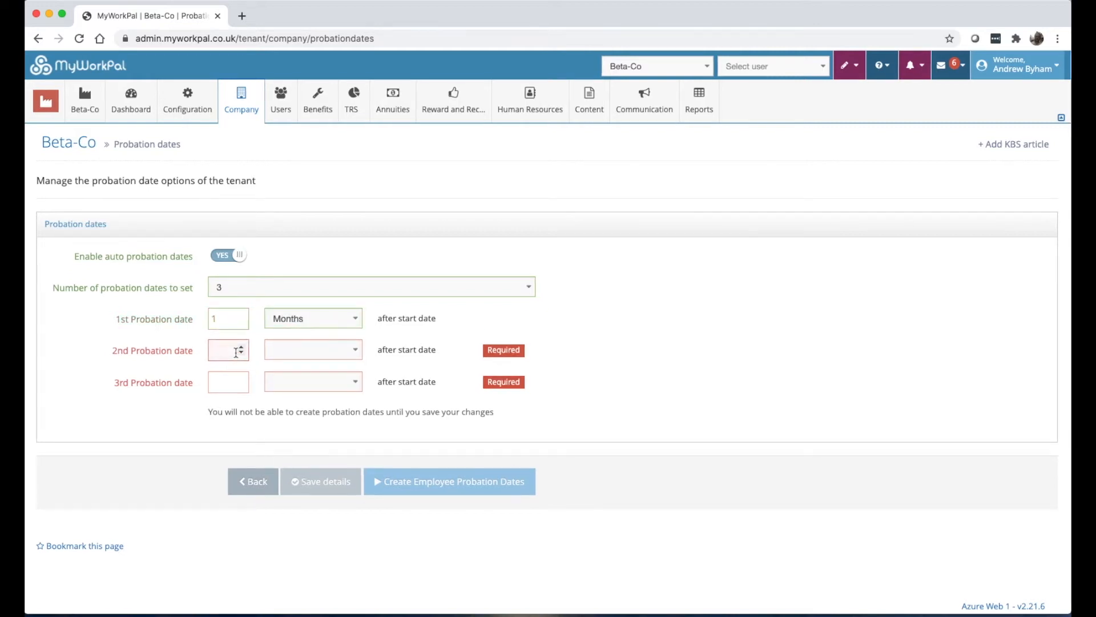
click(301, 361)
click(300, 407)
click(217, 391)
text(12)
click(292, 387)
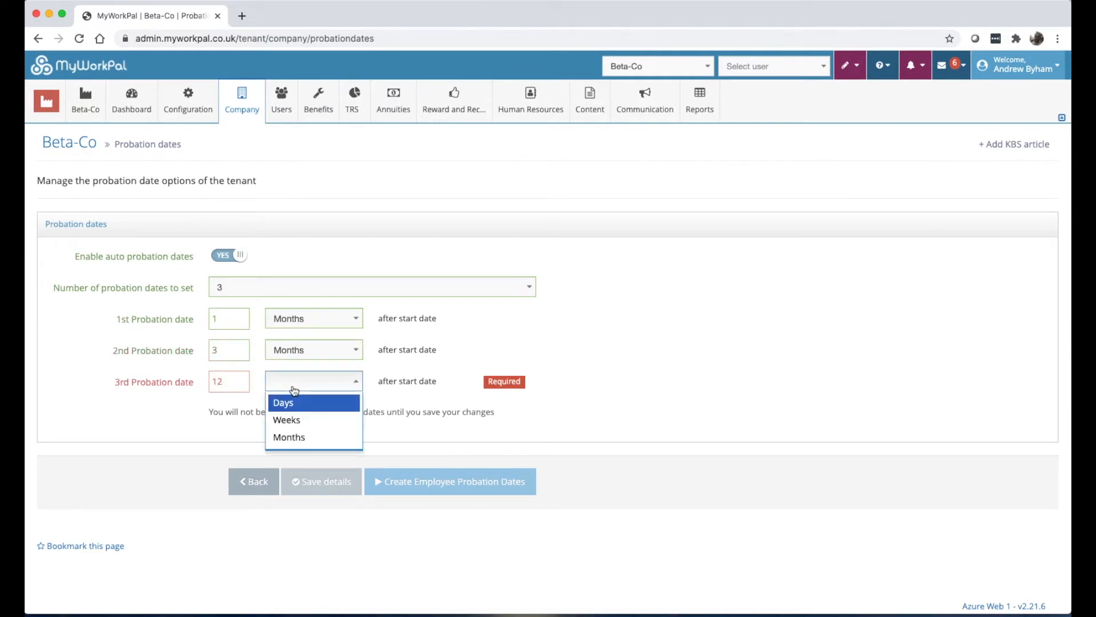
click(298, 437)
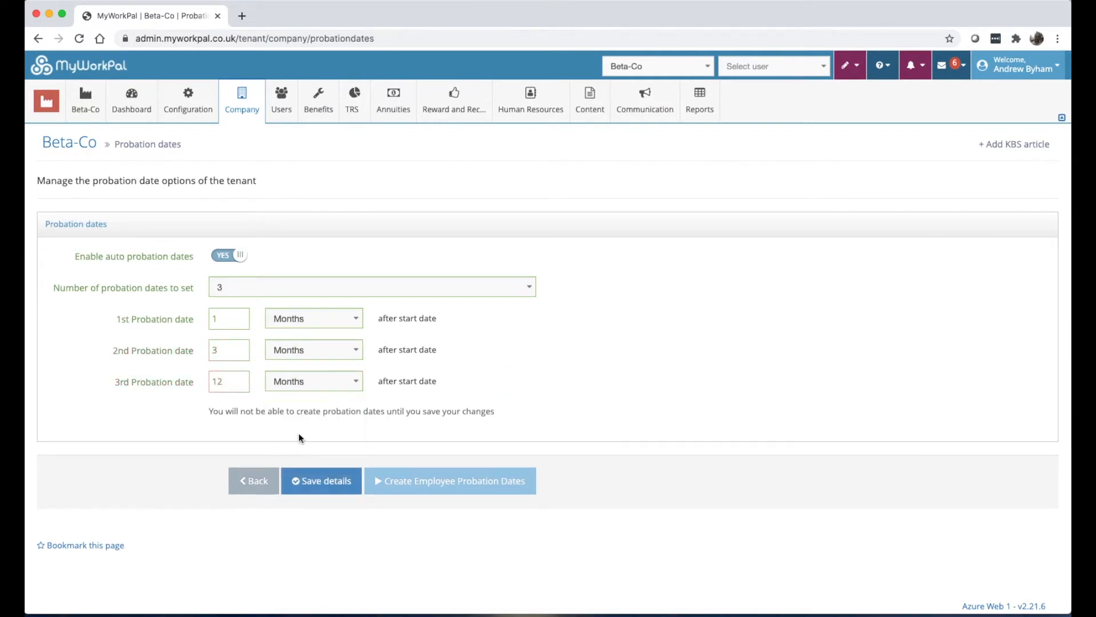
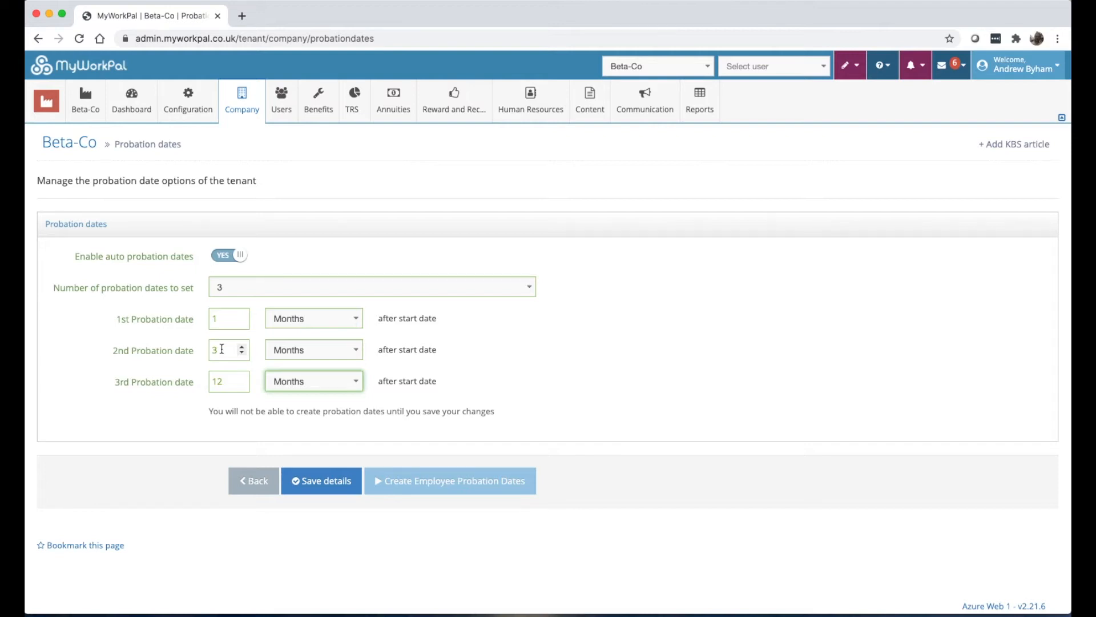
Go to Company > Data Transfer Templates, which lists the single 'beta-user details' template.
mouse_move(250, 119)
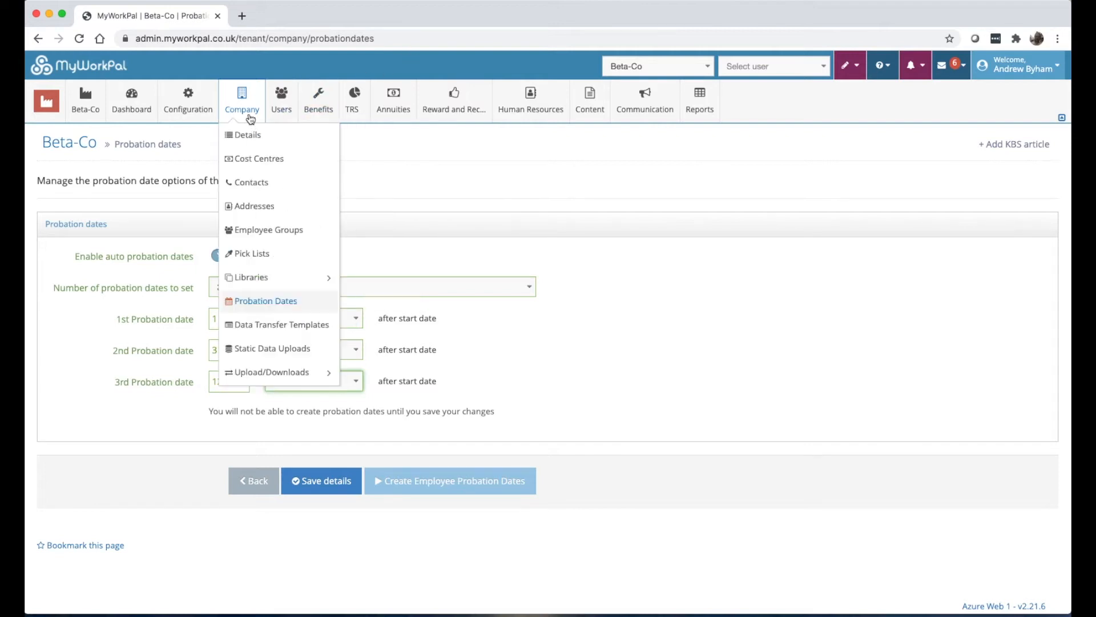
click(265, 325)
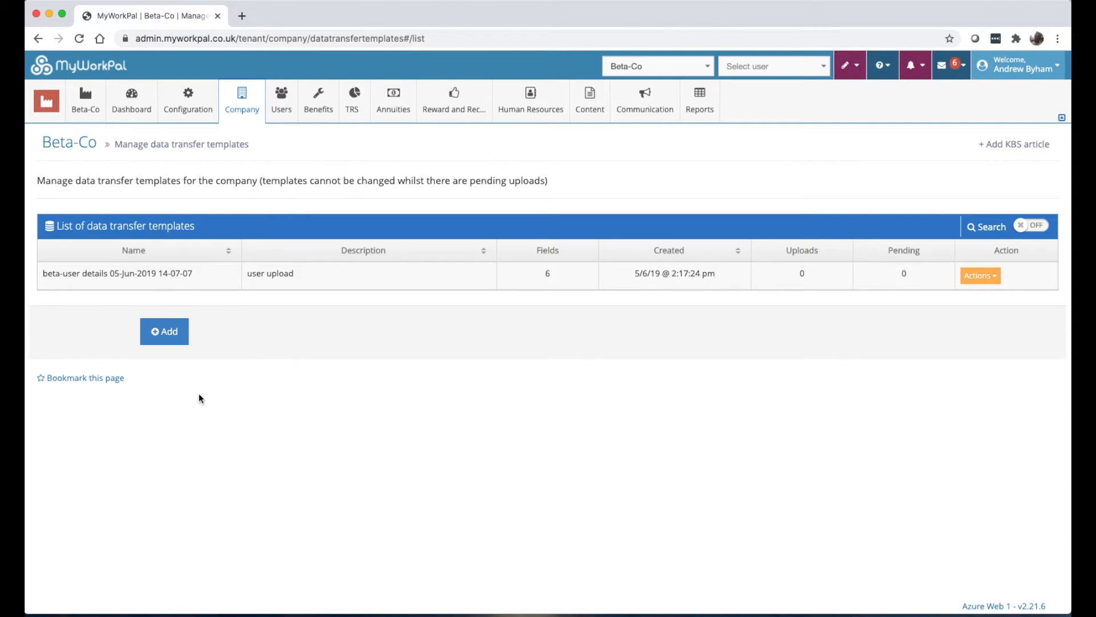
mouse_move(233, 106)
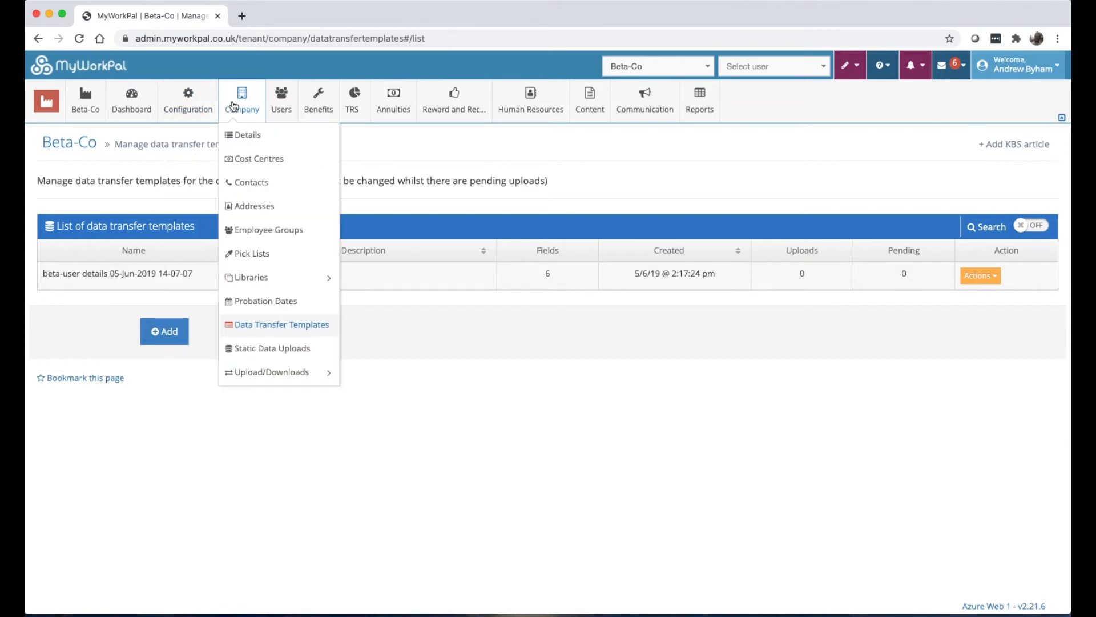
Edit the Payslip static data template and review its File and 19 Columns settings.
click(274, 355)
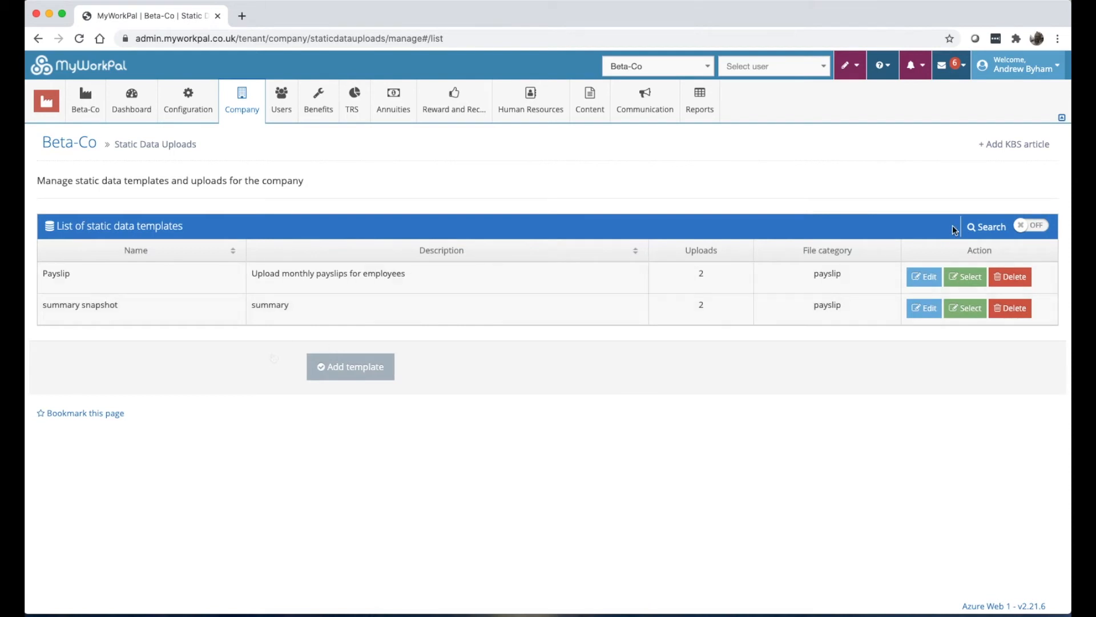
click(924, 278)
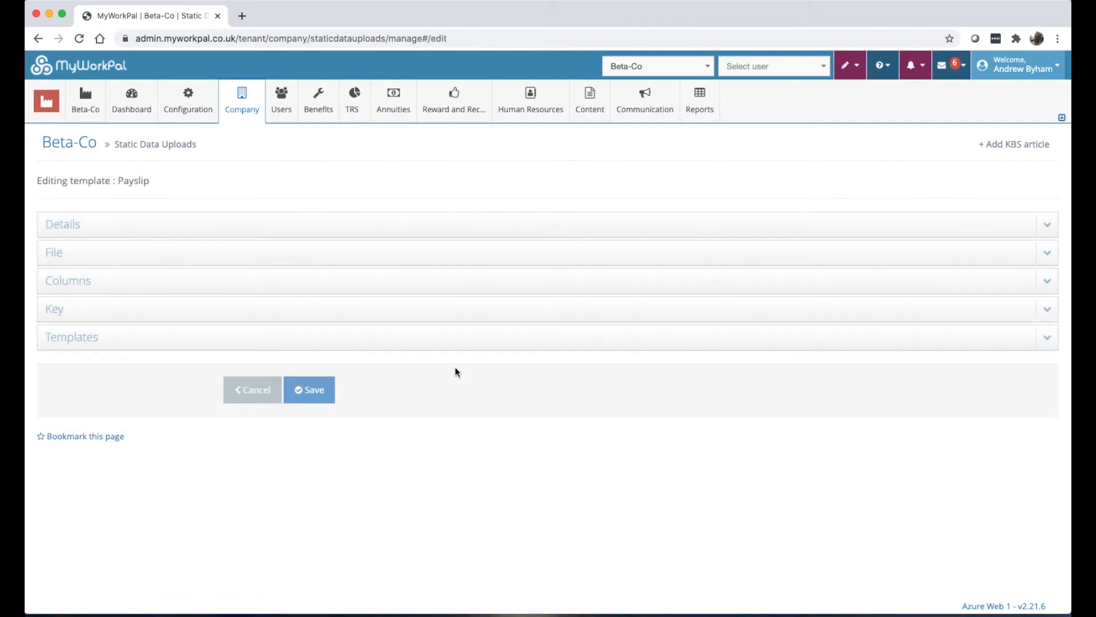
click(146, 260)
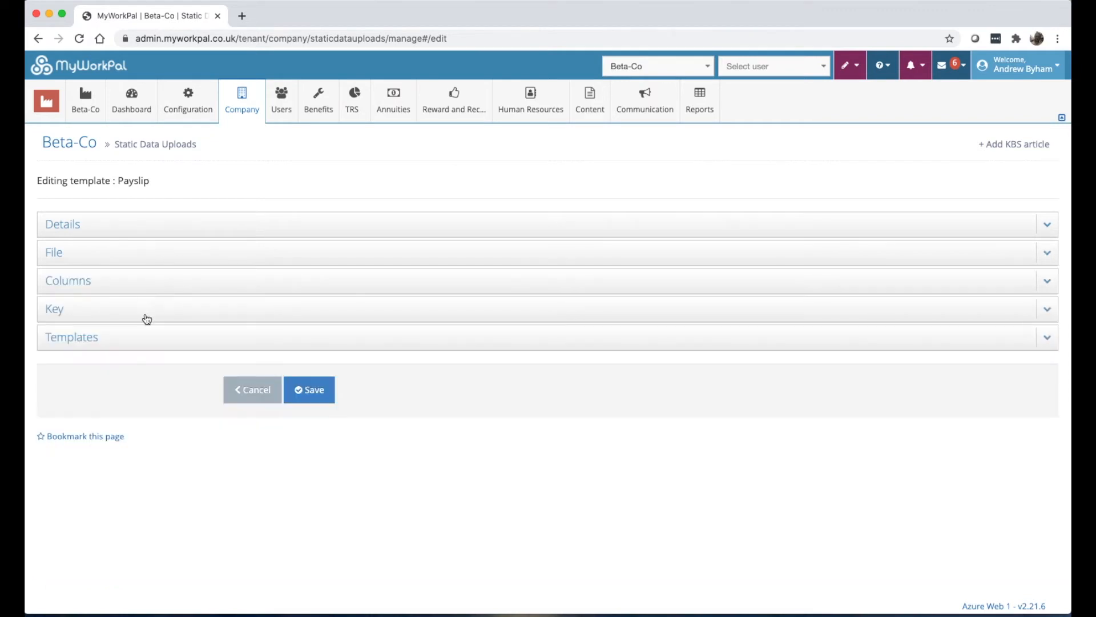
click(150, 288)
scroll(251, 377, down, 4)
scroll(252, 377, down, 4)
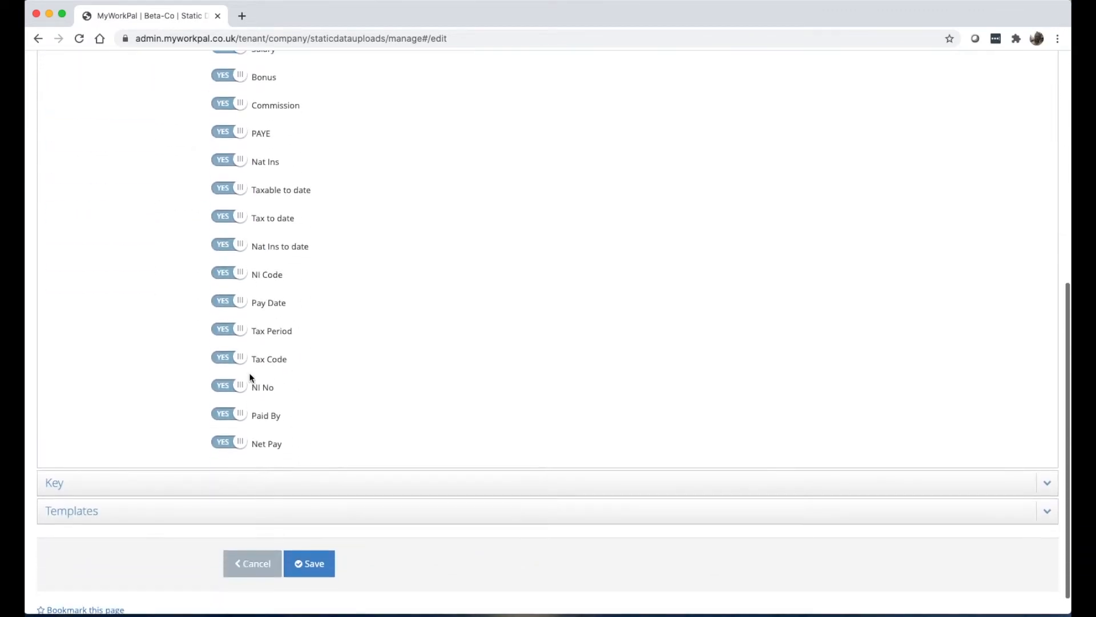
scroll(183, 492, up, 8)
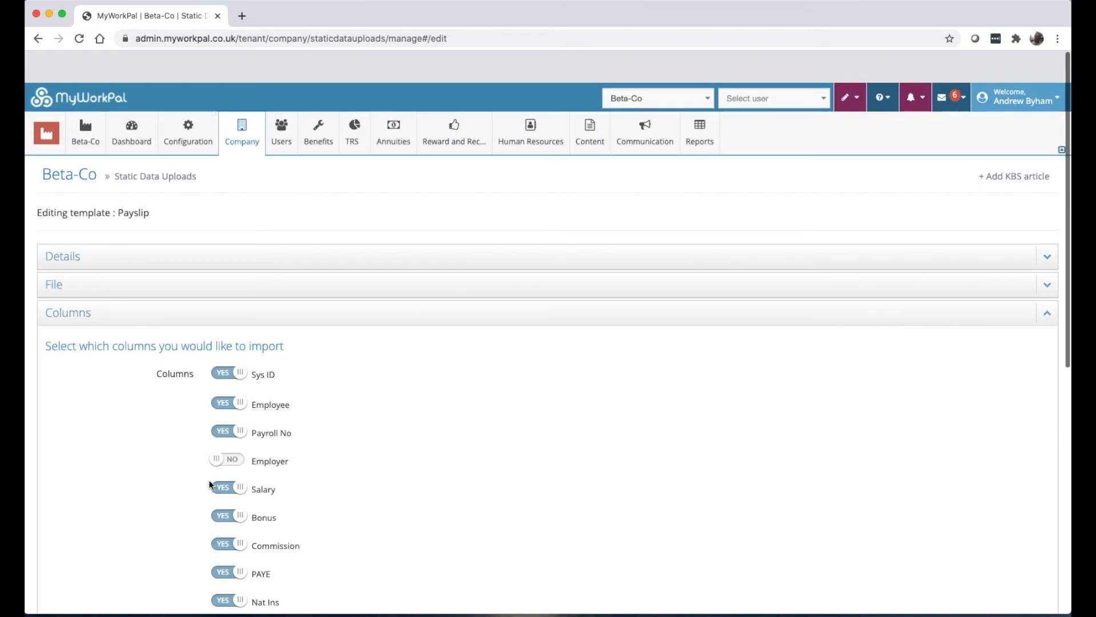
Collapse the Columns section and expand Key to show how payslip rows match employees.
click(178, 289)
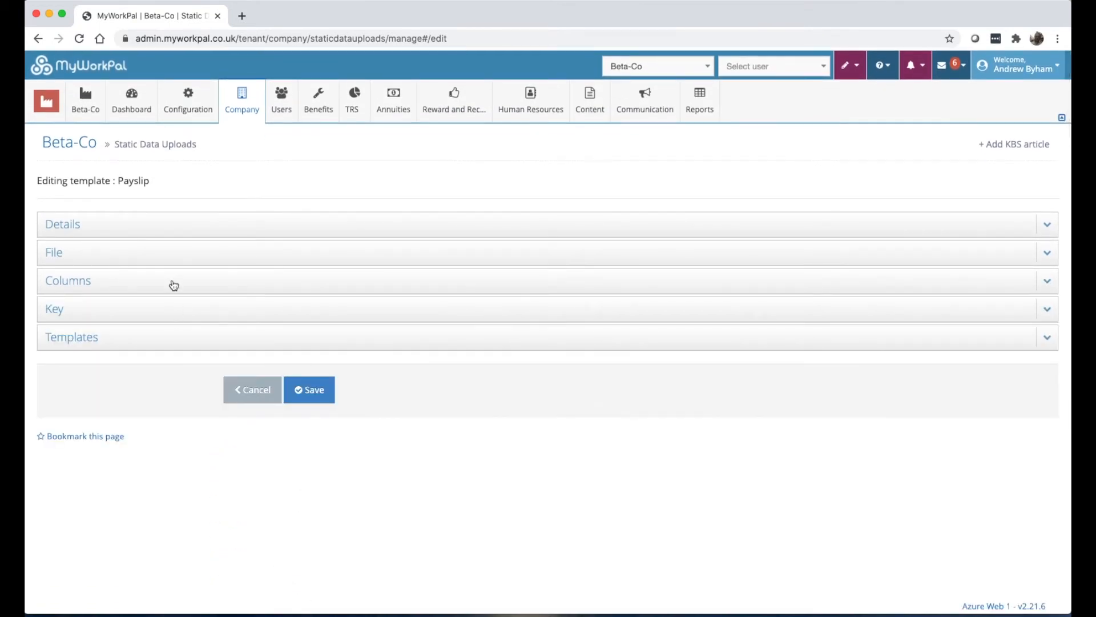
click(172, 284)
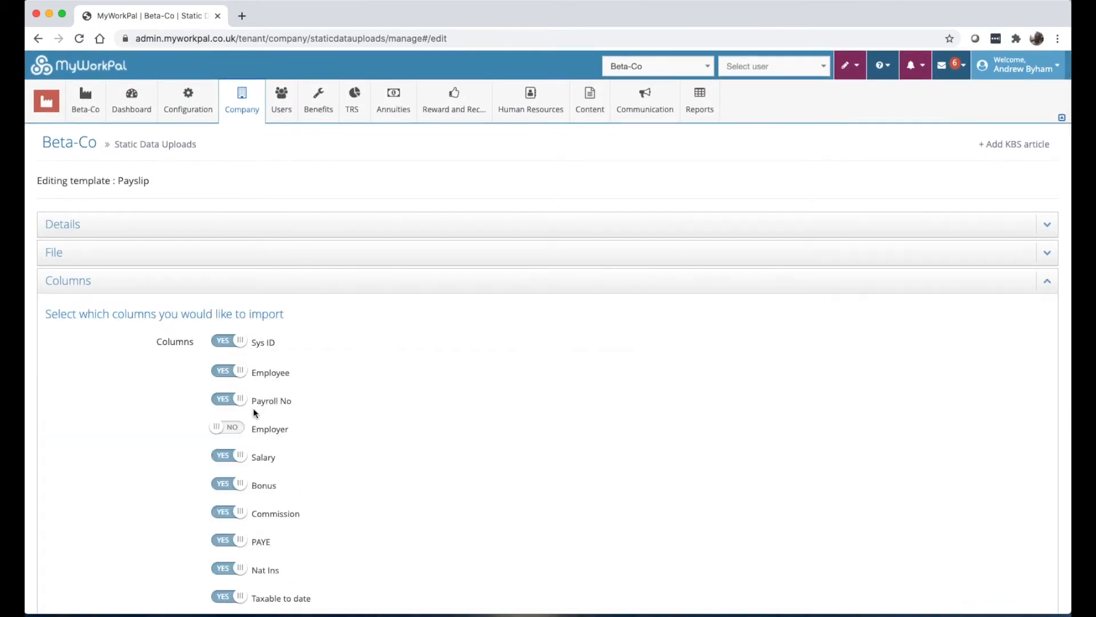
click(215, 289)
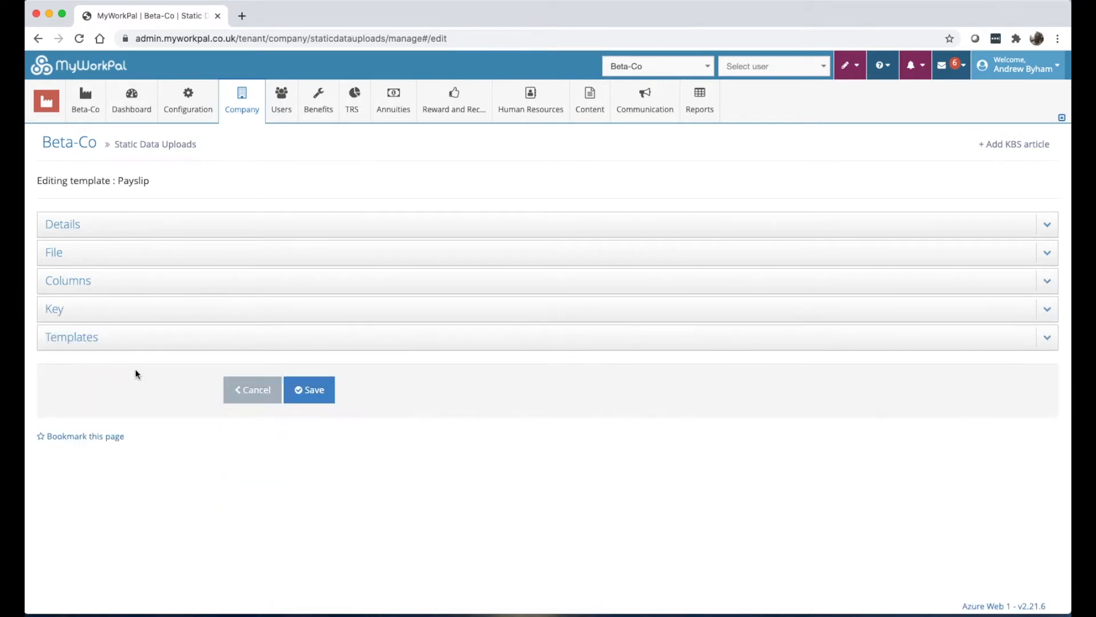
click(140, 309)
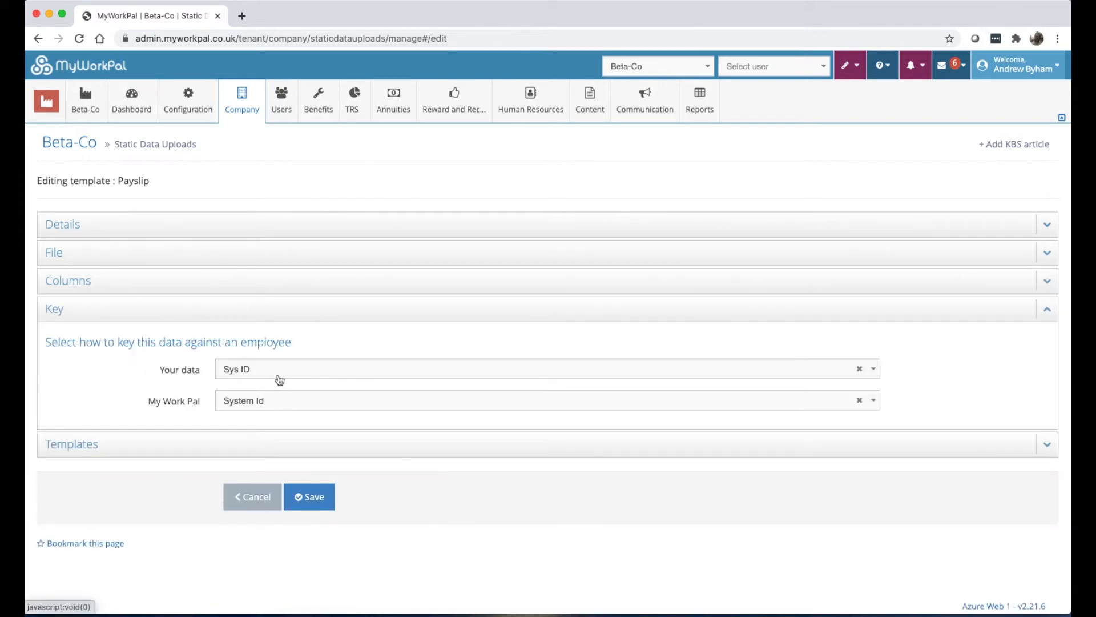
Keep the Payslip key as Sys ID matched to System Id, then expand the Templates section.
click(277, 376)
click(295, 411)
click(296, 408)
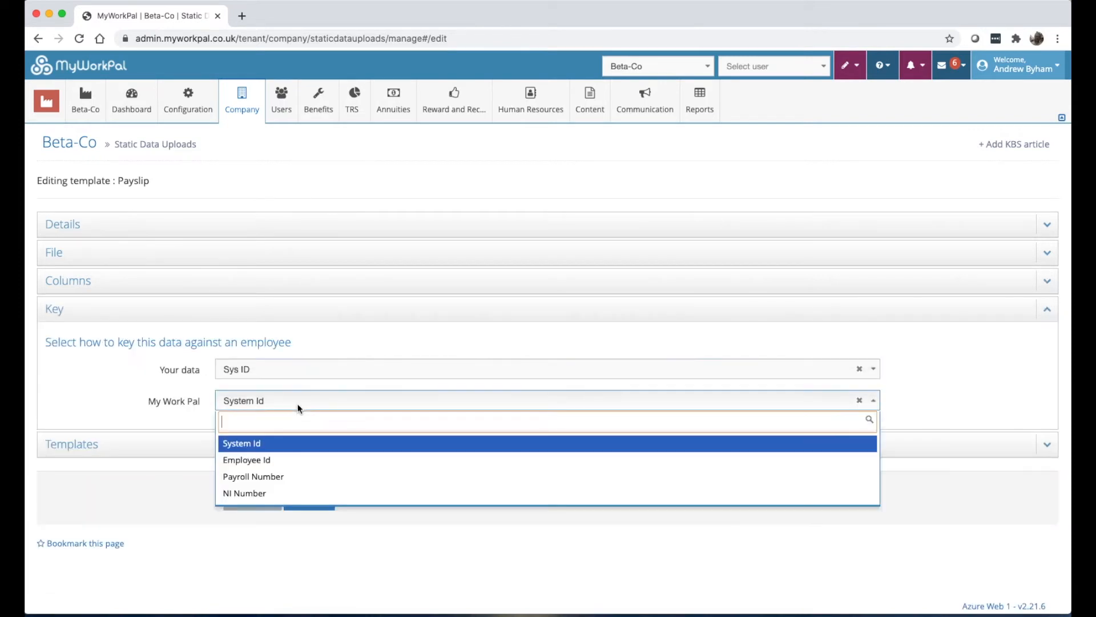
click(261, 371)
click(261, 371)
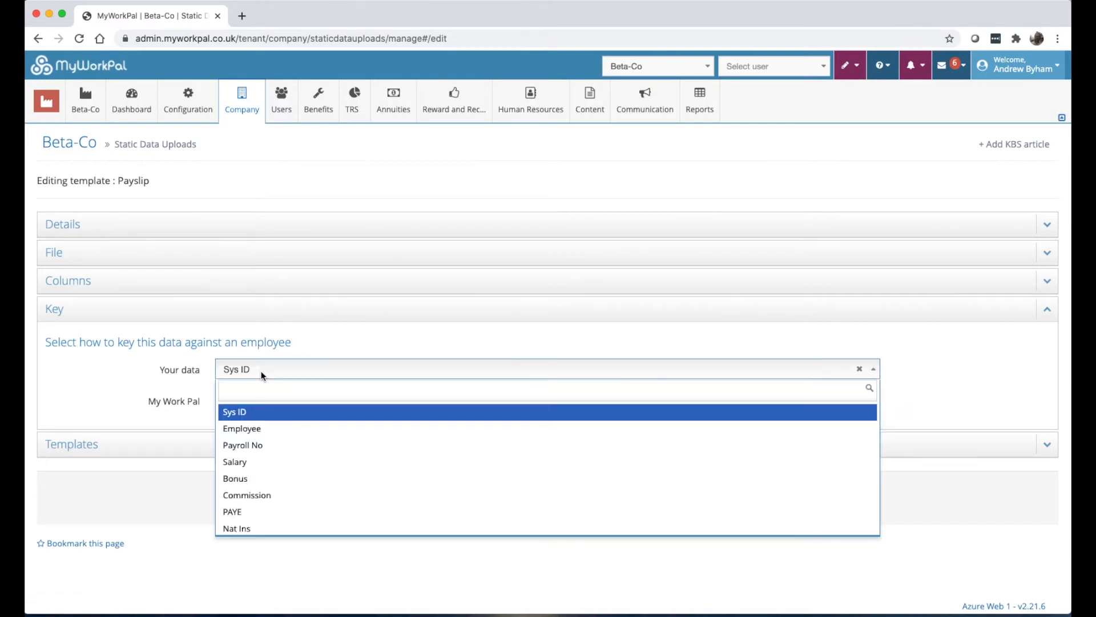
click(156, 383)
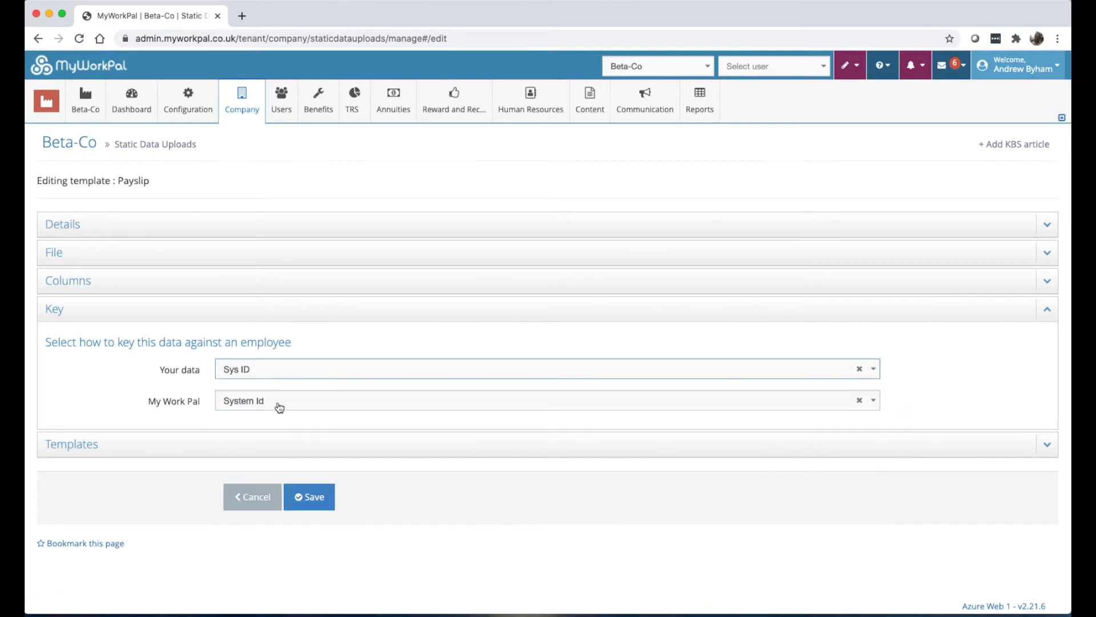
click(277, 402)
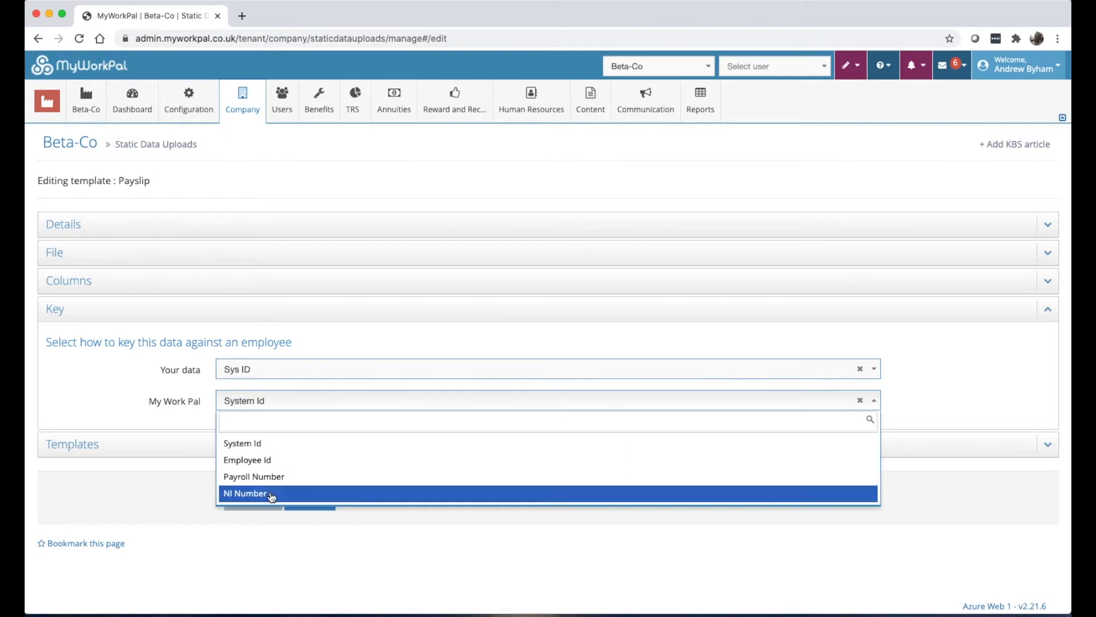
click(172, 313)
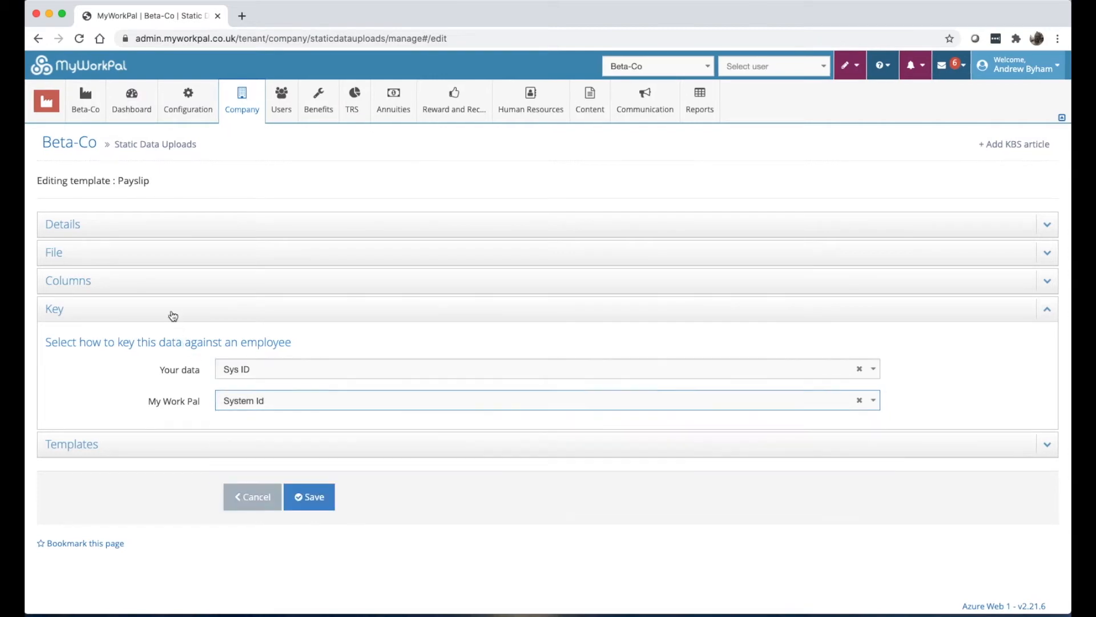
click(173, 342)
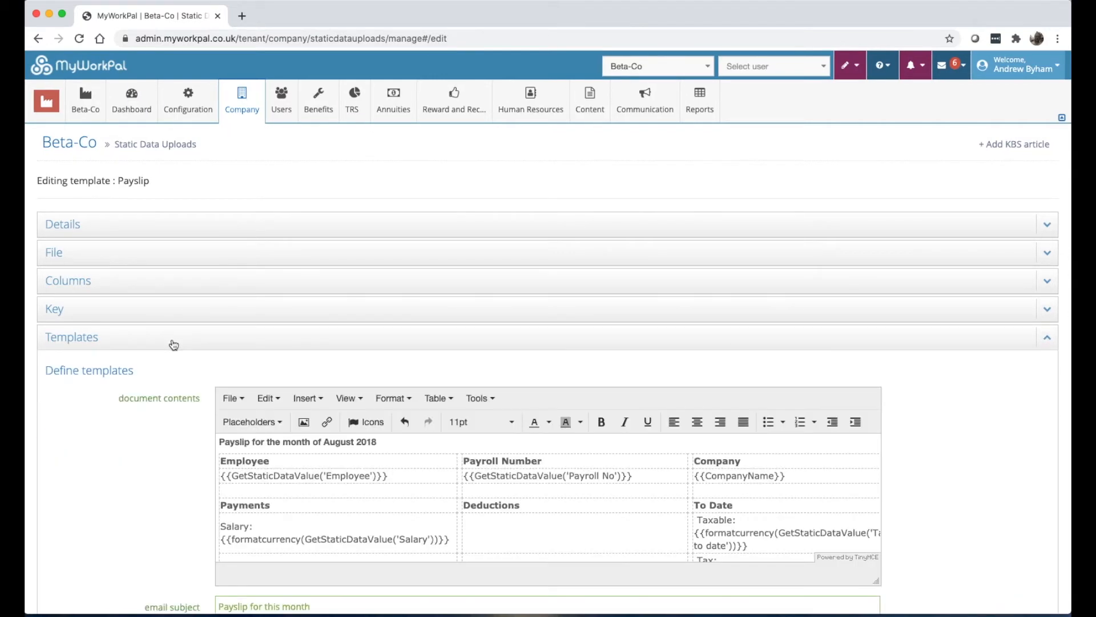
Enlarge the document editor, review the 'Payslip for this month' email template, then collapse Templates.
scroll(194, 354, down, 3)
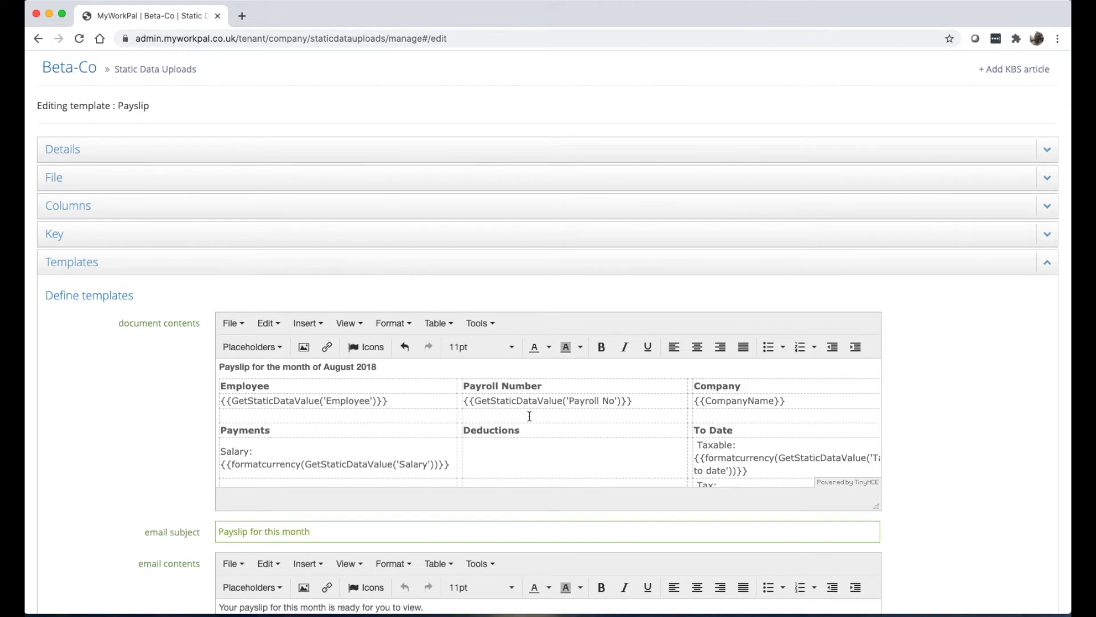
drag(878, 504, 958, 578)
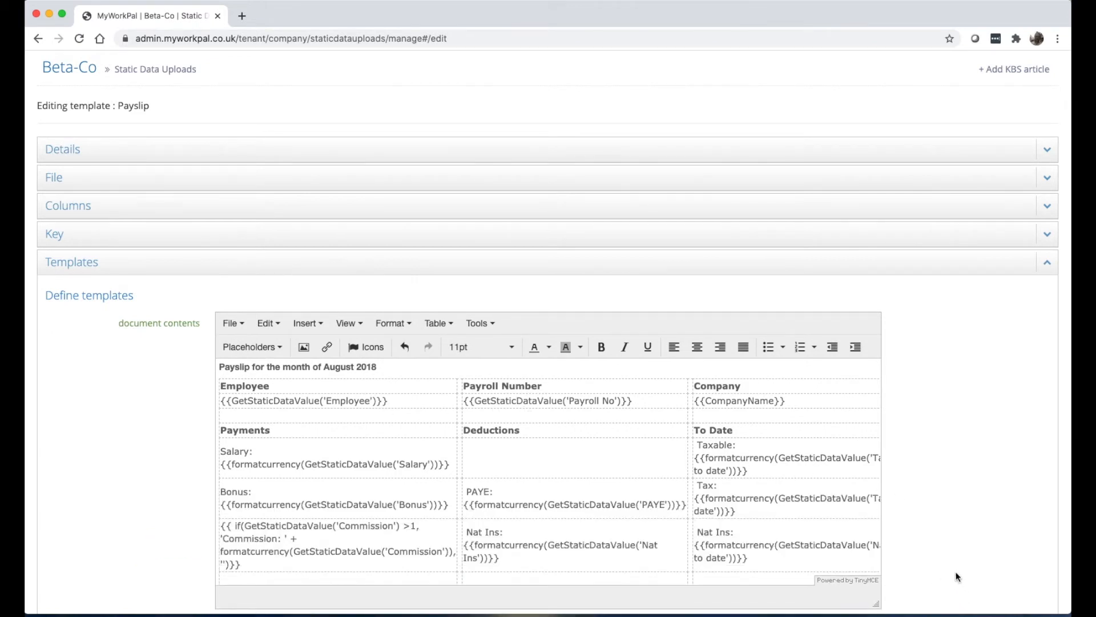
scroll(886, 520, down, 5)
scroll(425, 231, up, 2)
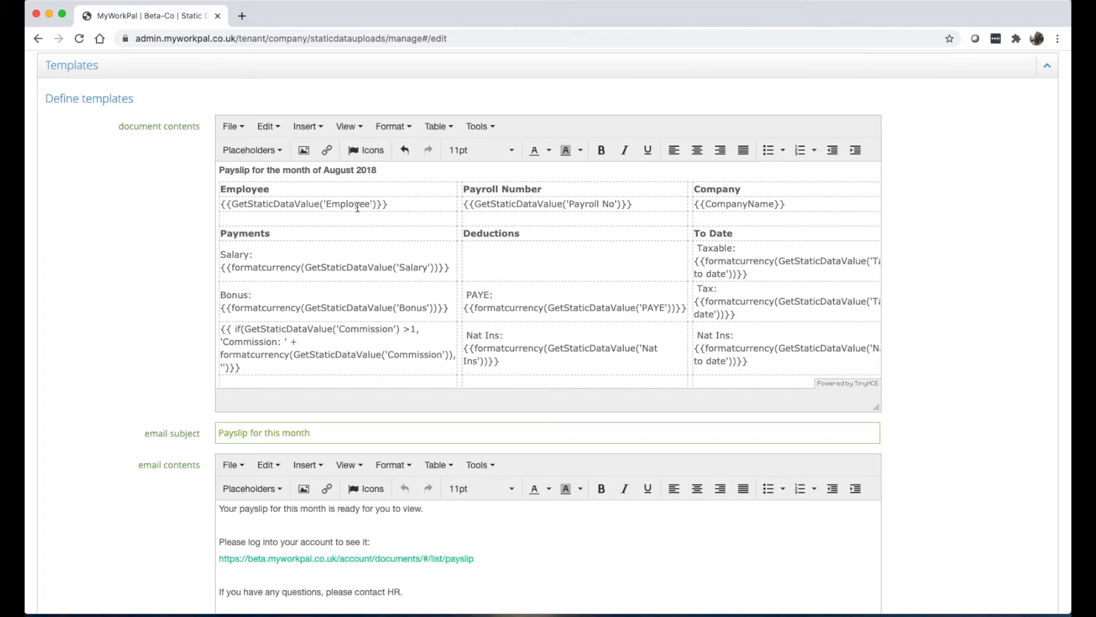
scroll(357, 207, down, 5)
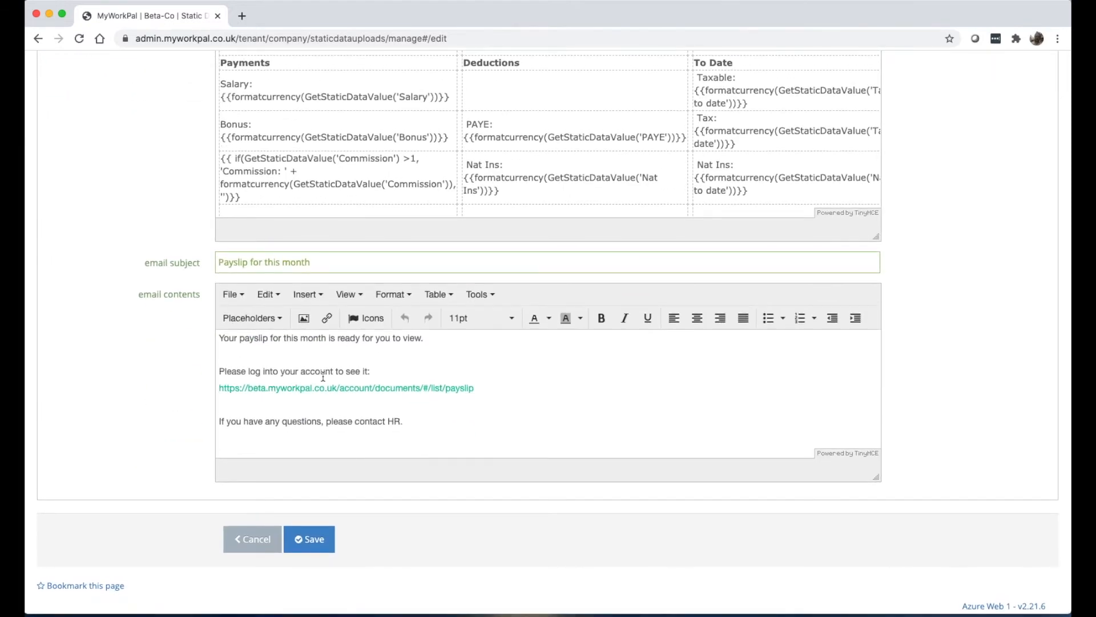
scroll(323, 376, up, 8)
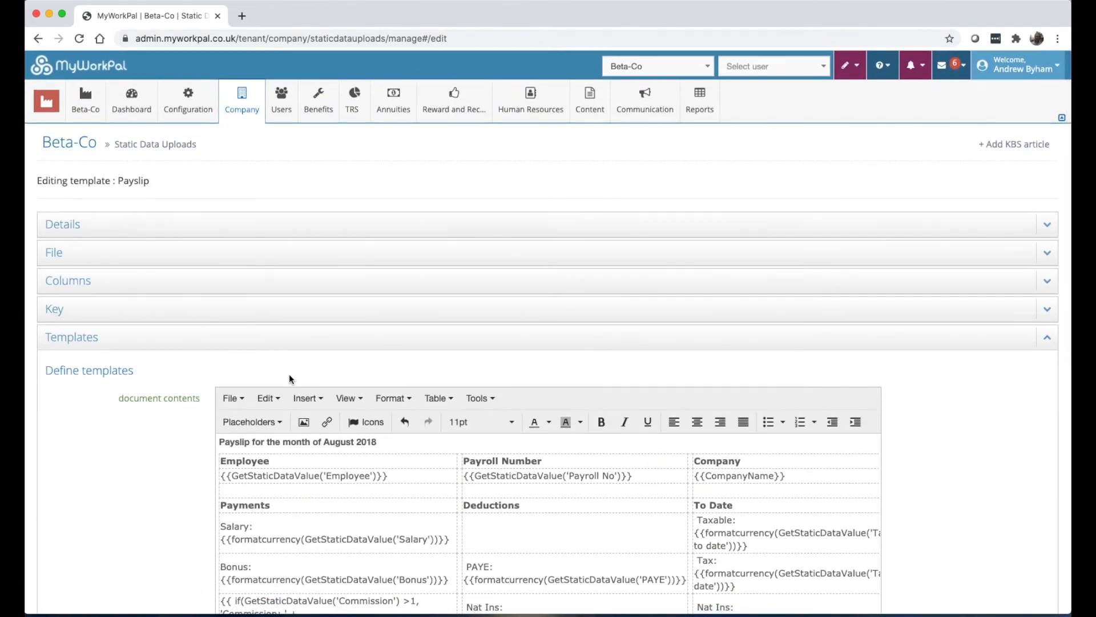
click(232, 339)
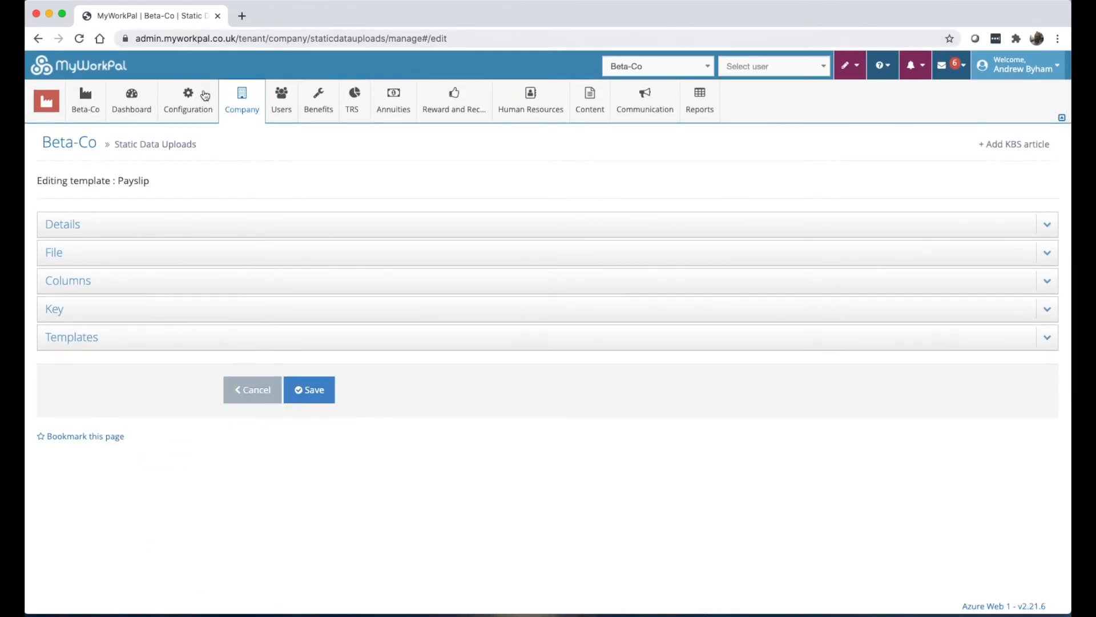
Open Company > Upload/Downloads Locations, showing the single Dropbox location.
click(240, 100)
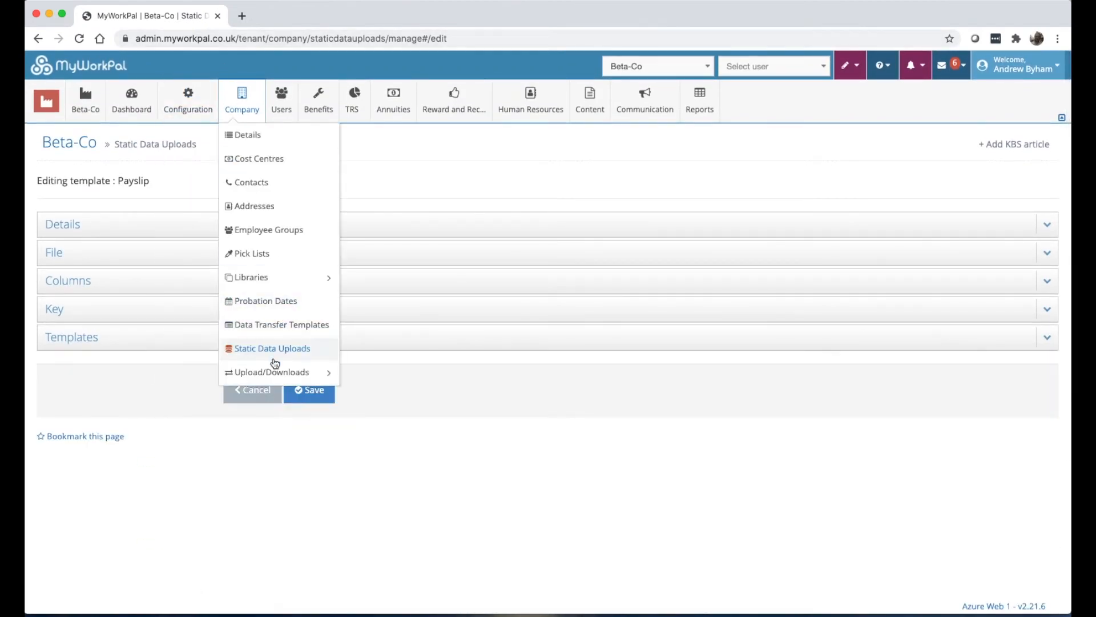
mouse_move(276, 376)
click(278, 376)
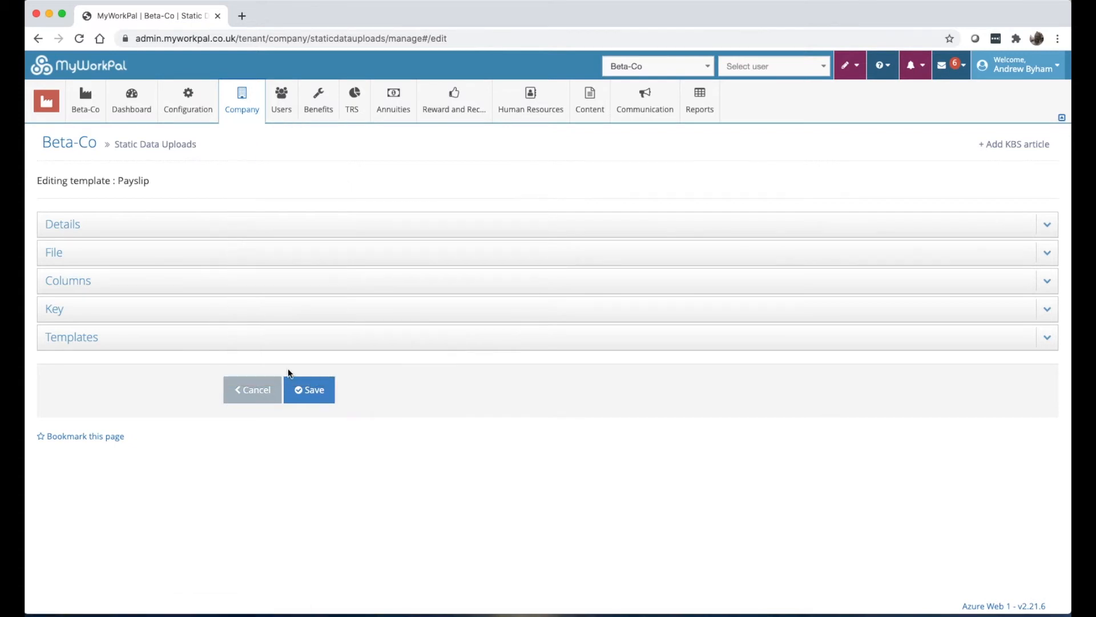
click(246, 109)
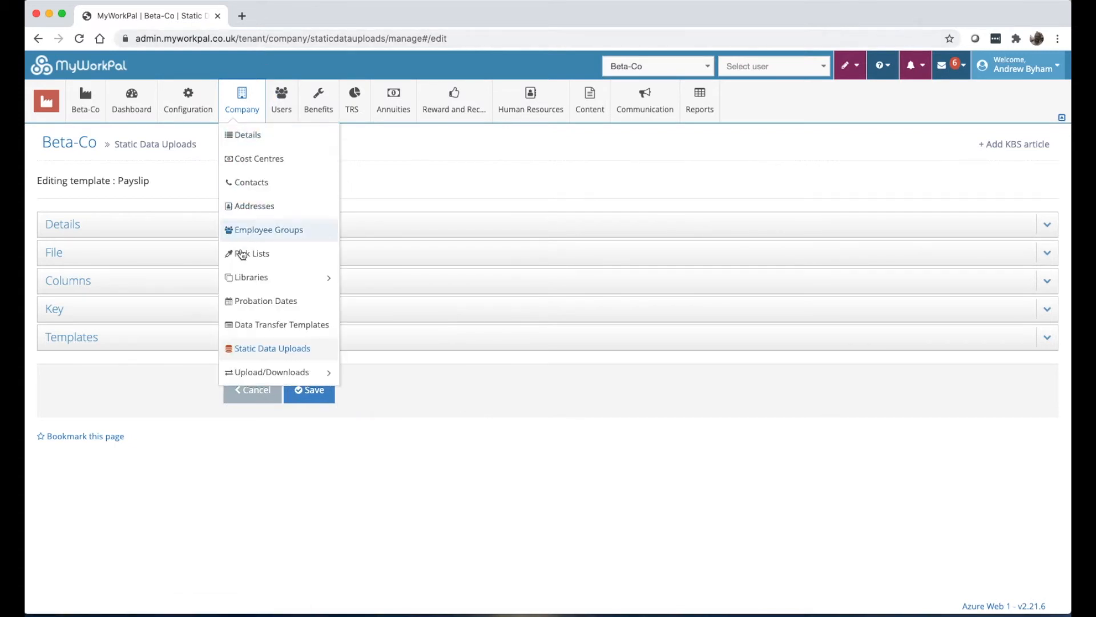
mouse_move(273, 372)
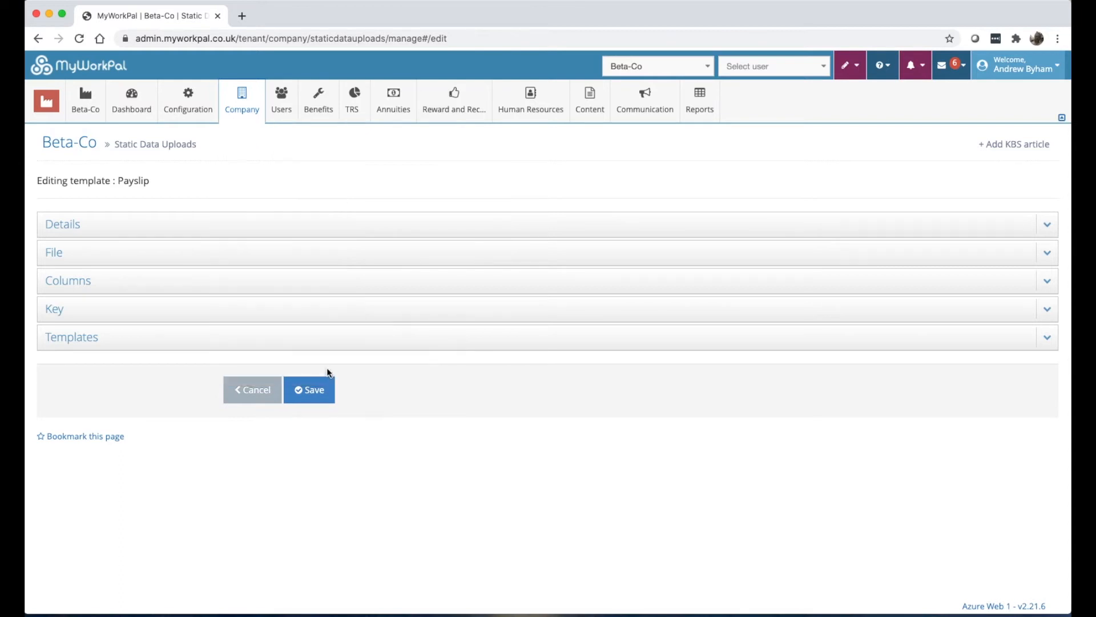
mouse_move(242, 110)
mouse_move(320, 372)
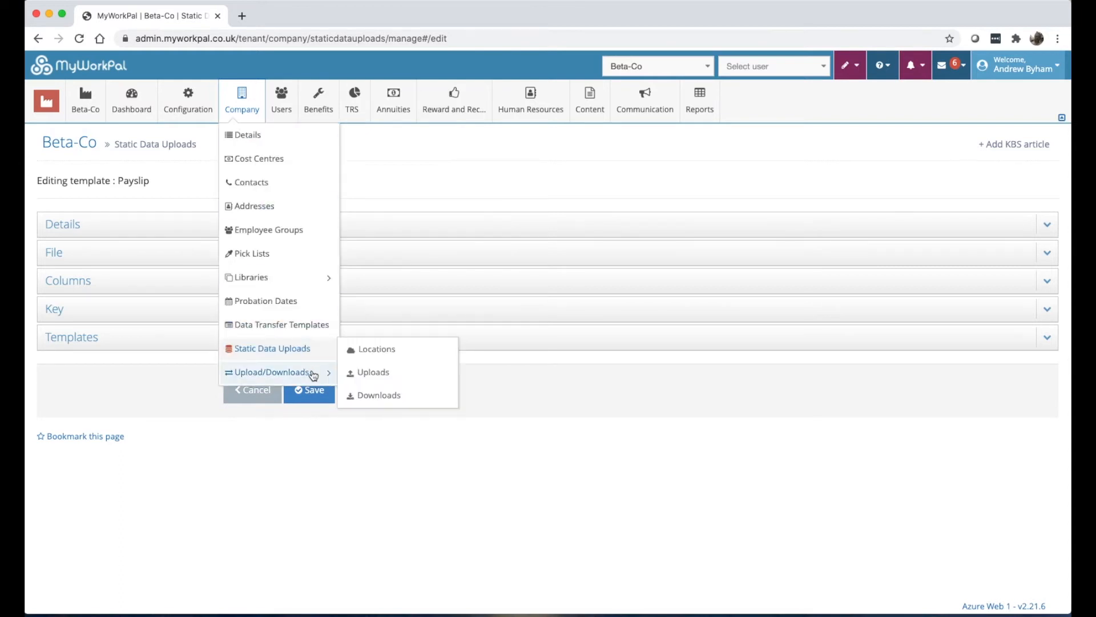
click(358, 356)
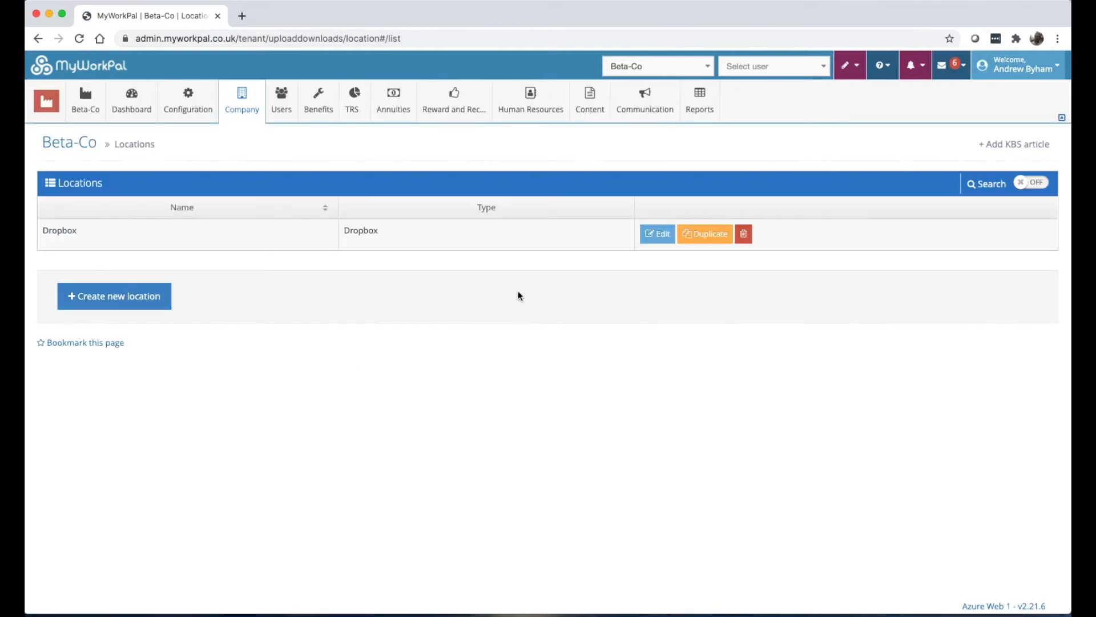
click(657, 236)
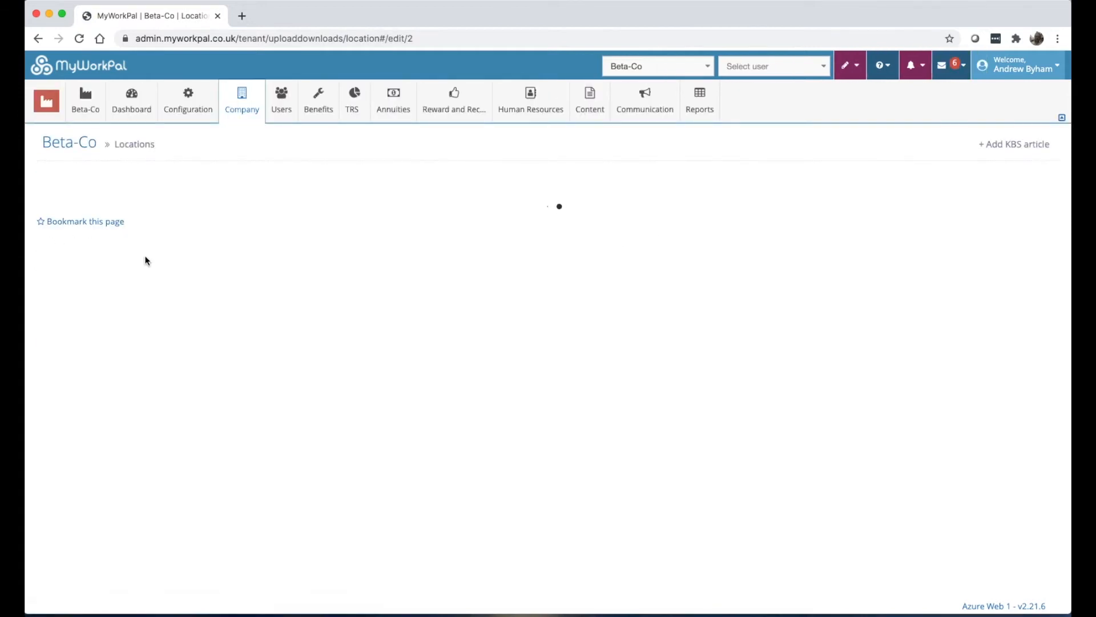
click(247, 321)
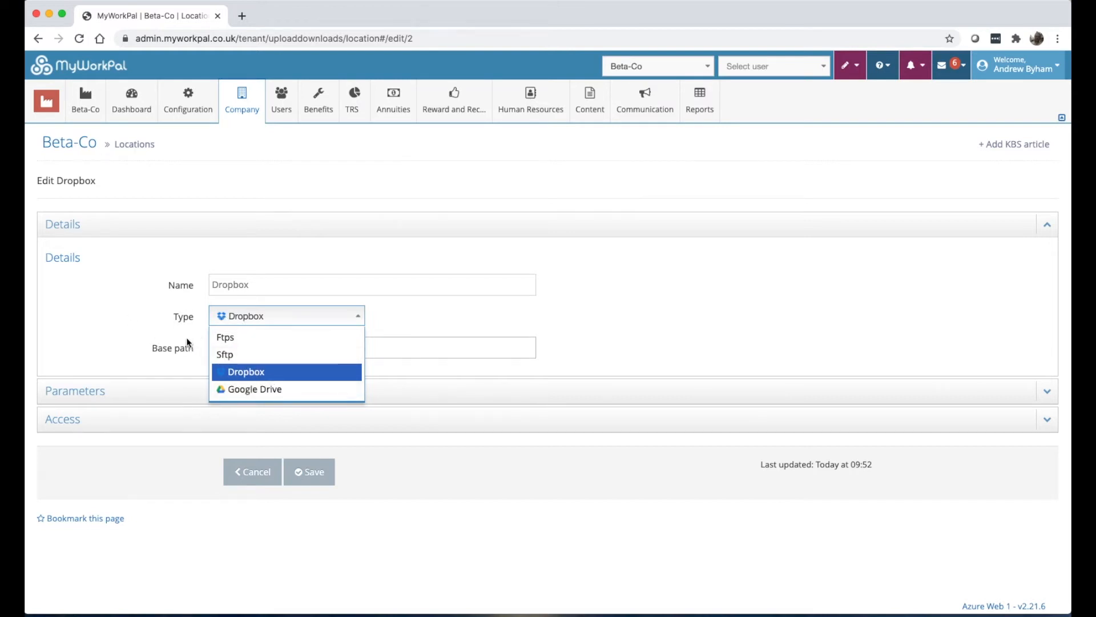
click(251, 107)
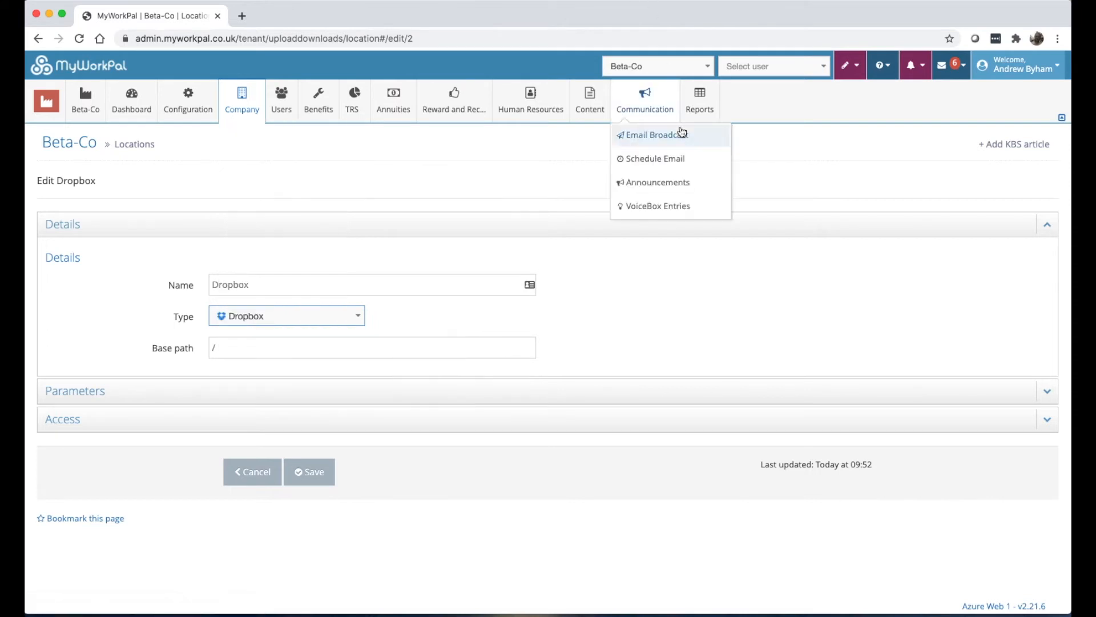
mouse_move(242, 103)
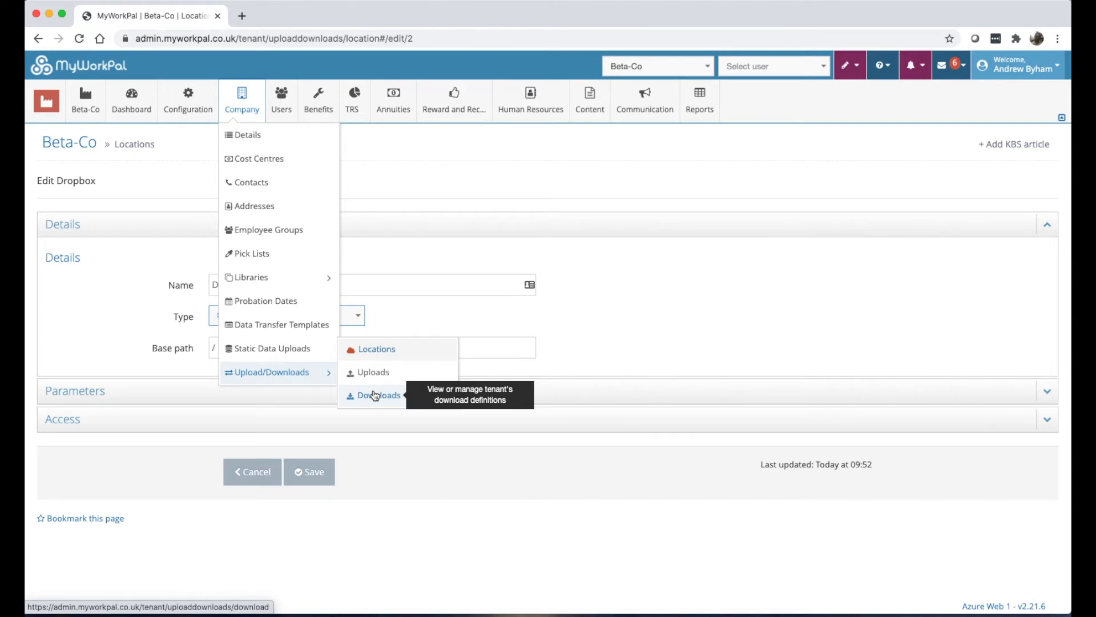
Open the Users list, filter Closed to Yes and select the first closed account's email.
mouse_move(279, 93)
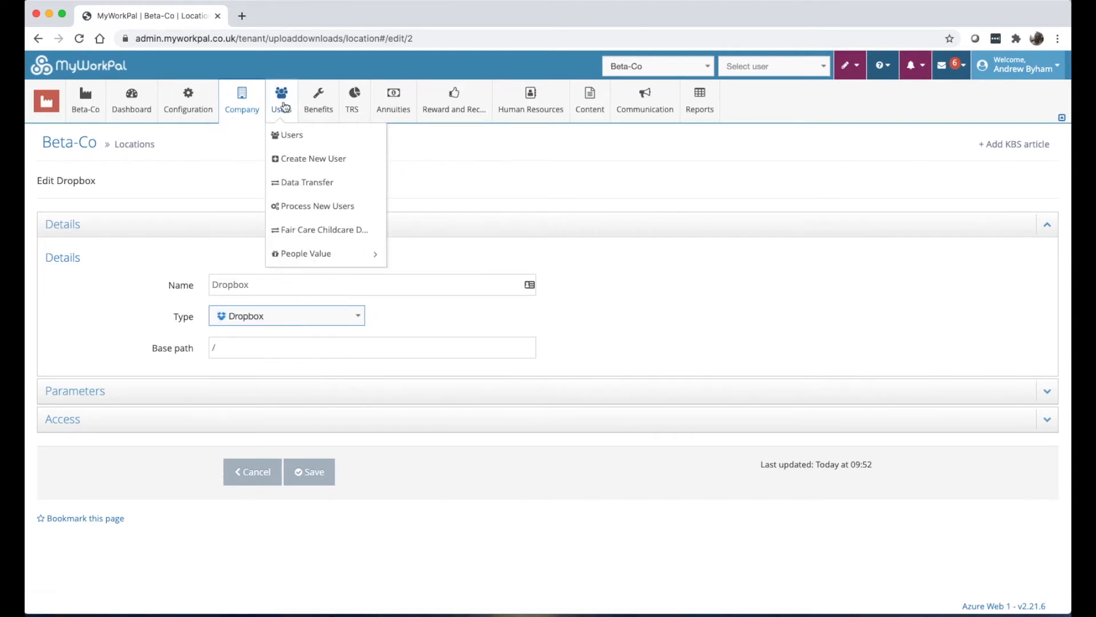
click(294, 136)
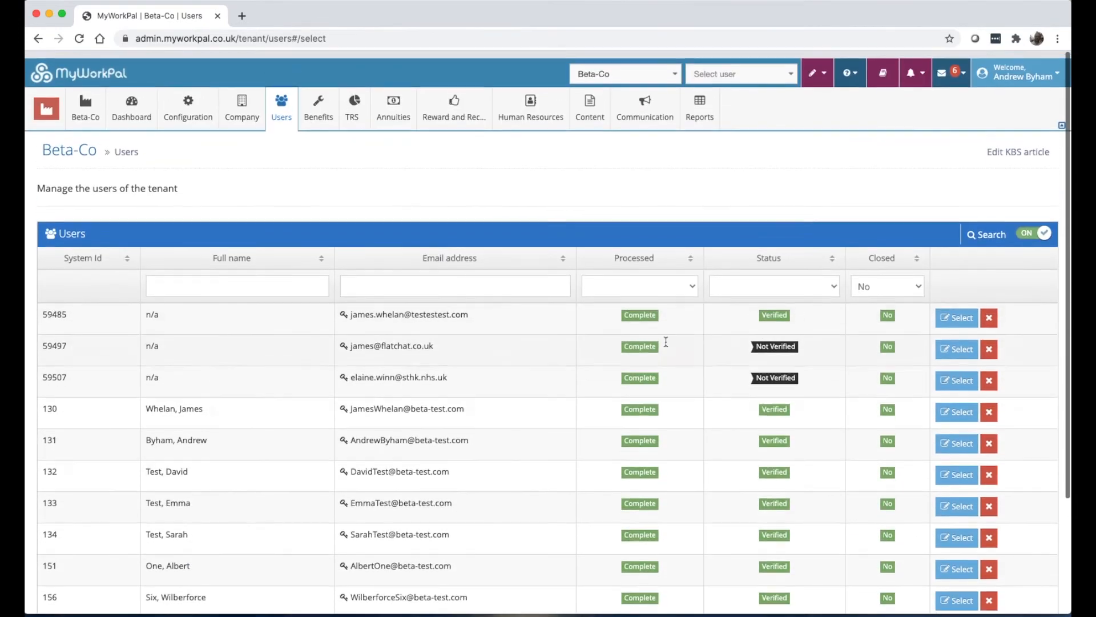
scroll(665, 341, down, 1)
click(881, 278)
click(880, 278)
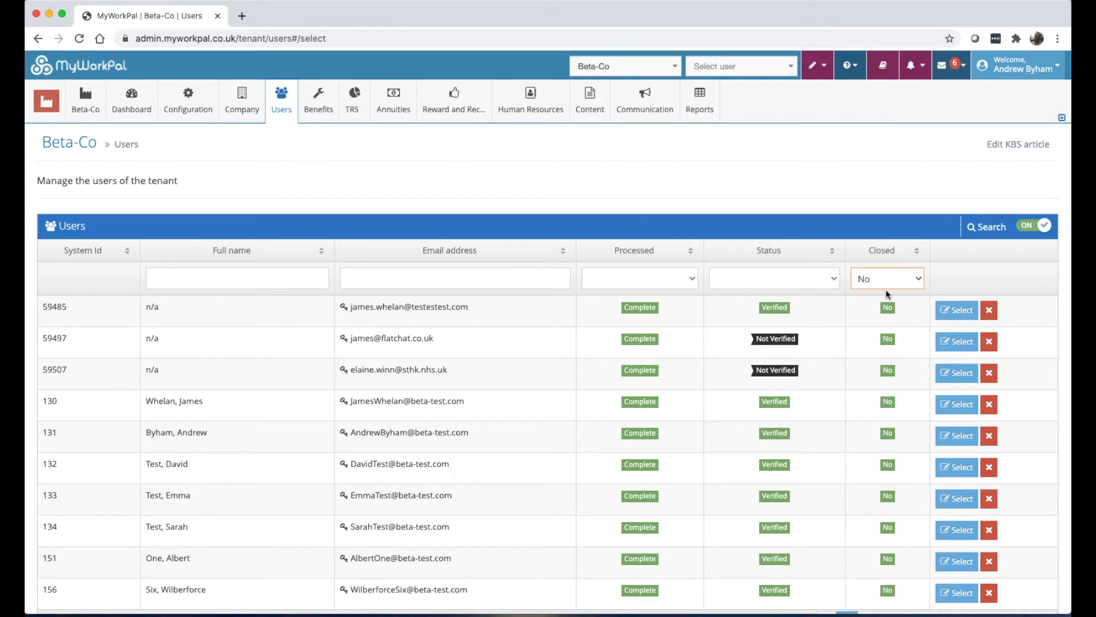
click(887, 279)
click(898, 206)
click(889, 284)
click(885, 265)
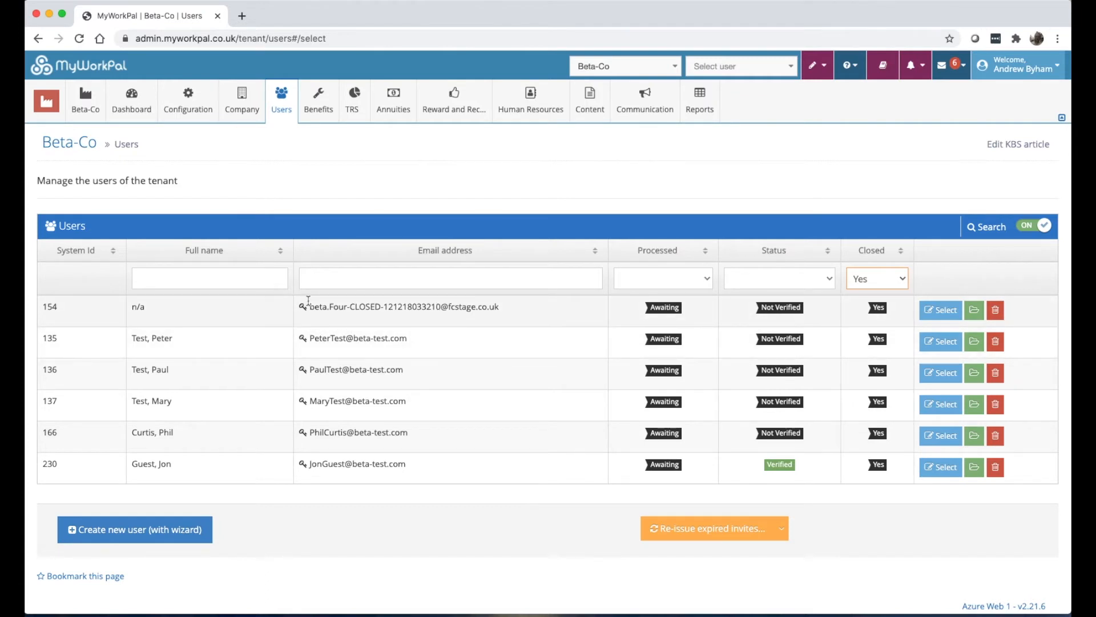
mouse_move(309, 304)
mouse_down()
mouse_move(483, 306)
mouse_move(306, 307)
mouse_up()
click(483, 304)
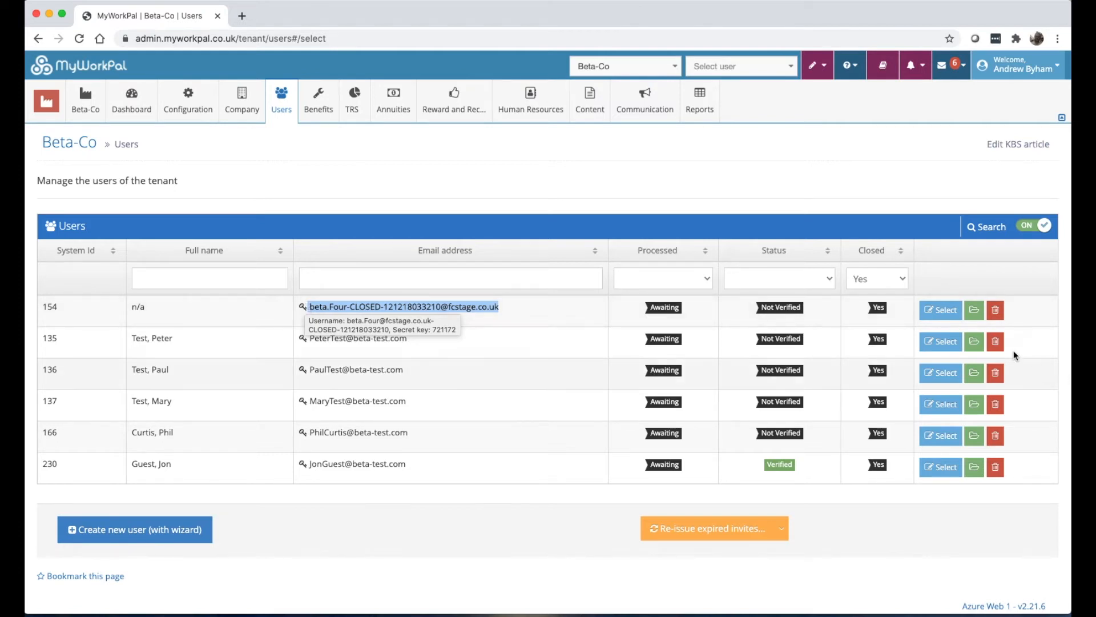
Set the Closed filter back to No to list open accounts again.
click(861, 277)
click(864, 294)
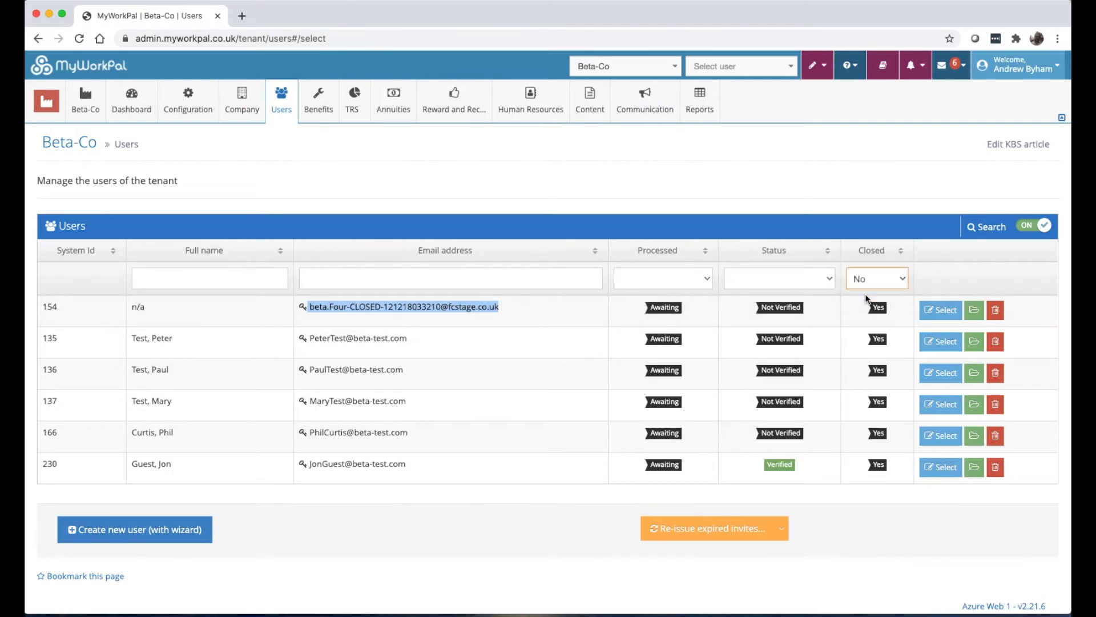
click(871, 290)
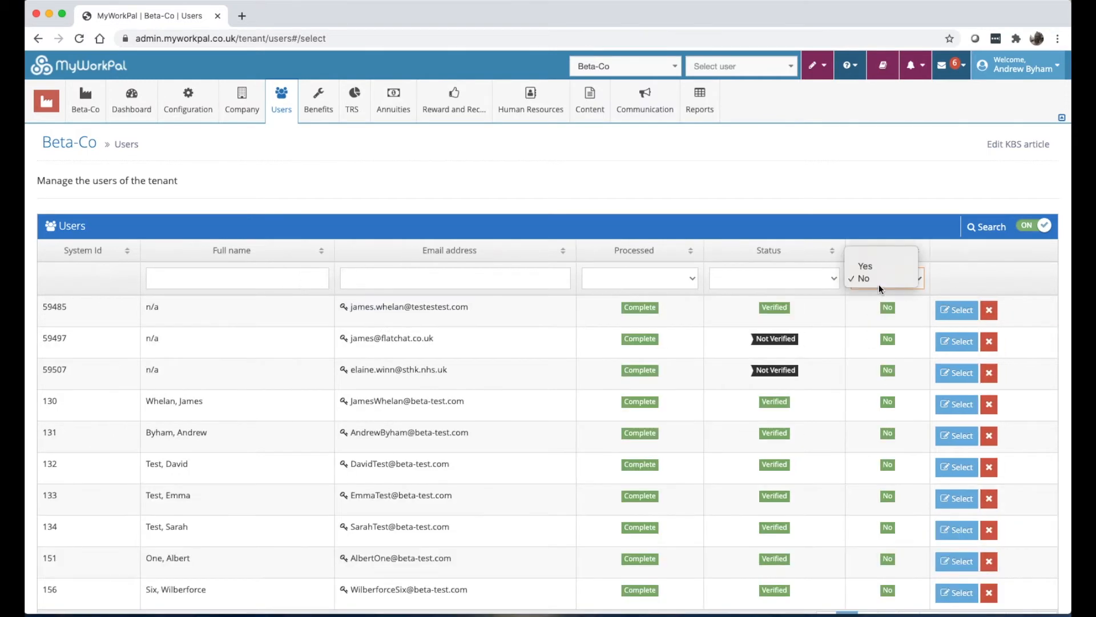
click(925, 238)
scroll(708, 323, down, 1)
scroll(708, 321, down, 3)
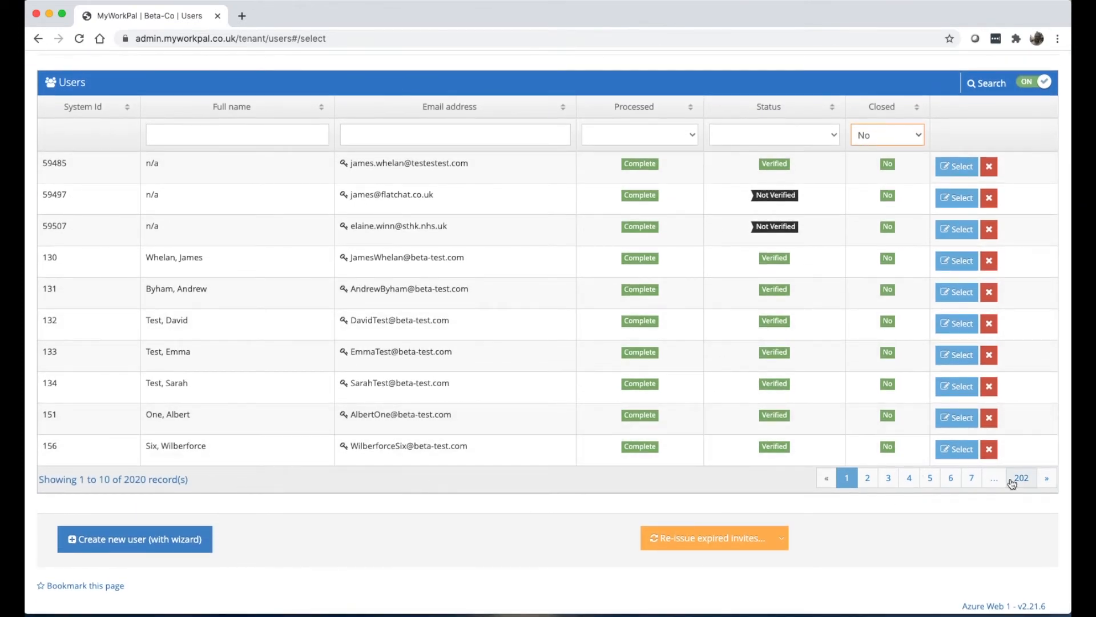
On page 7, close the last test user account and confirm.
click(972, 479)
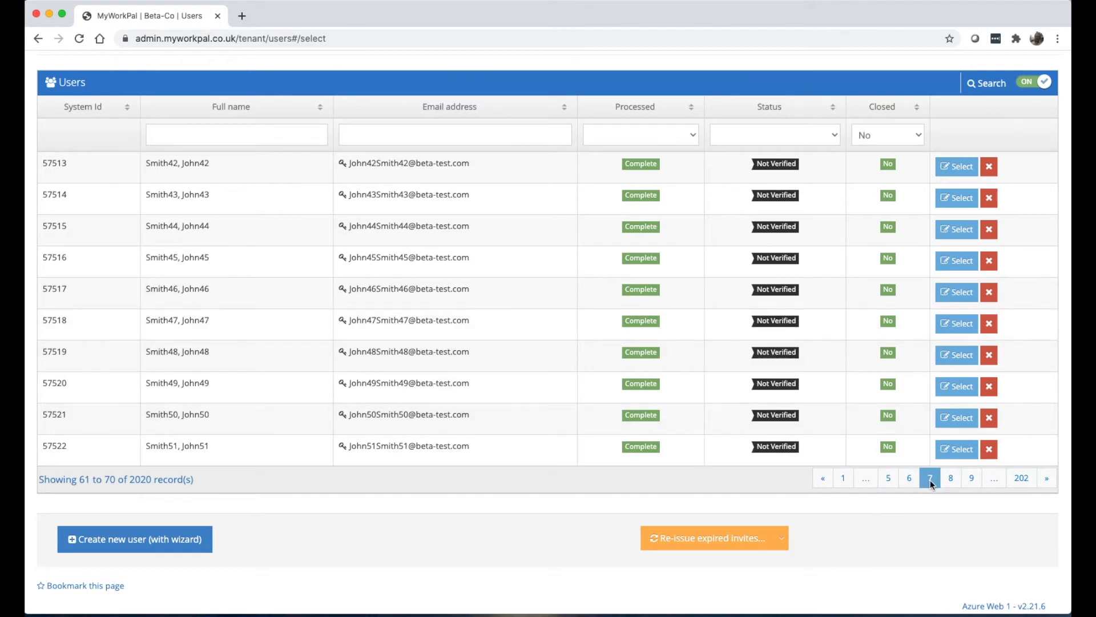
click(989, 449)
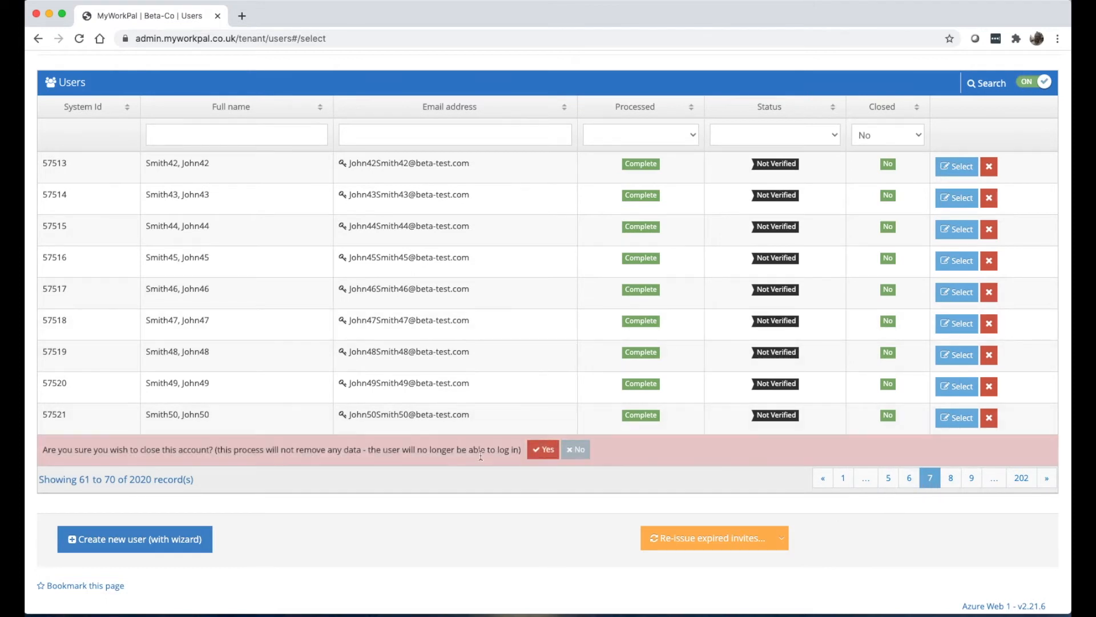
click(542, 449)
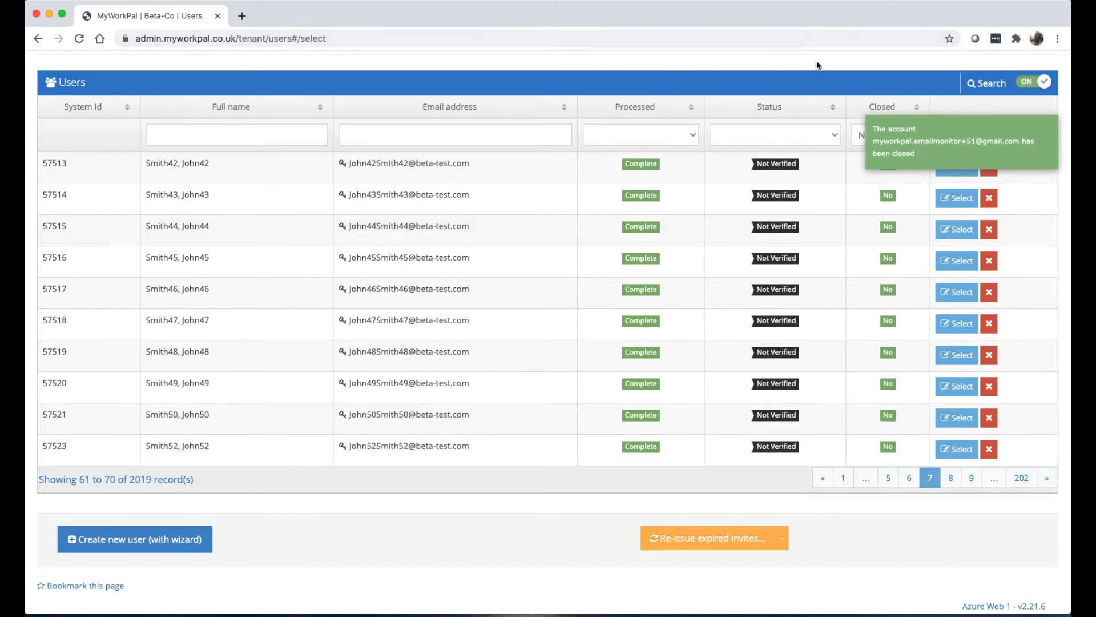
scroll(822, 71, up, 3)
click(889, 279)
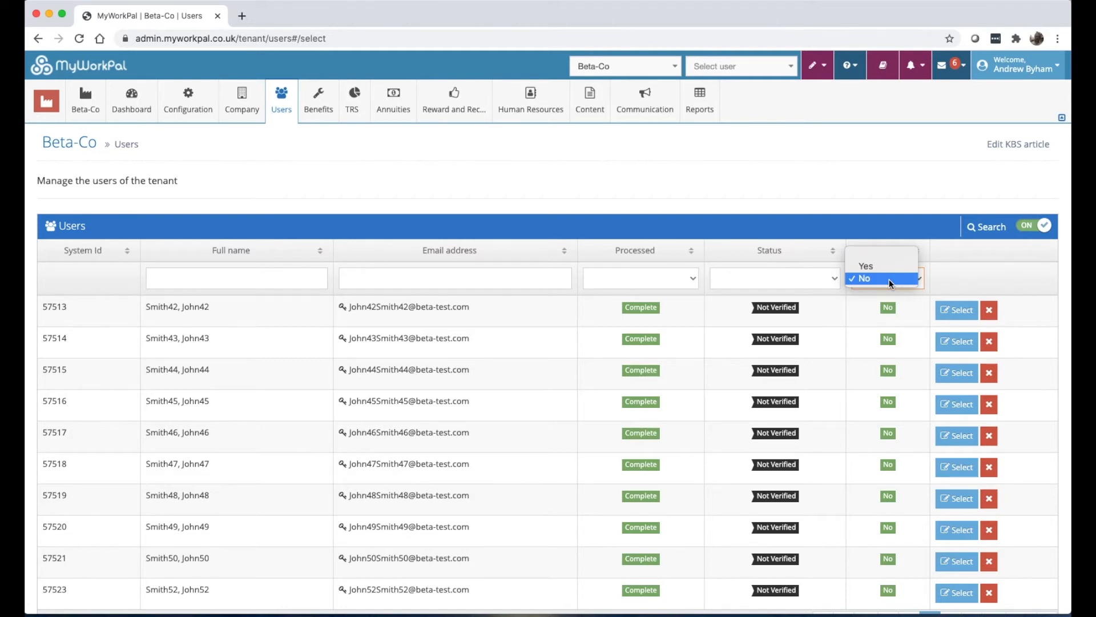
Filter Closed to Yes and permanently delete the just-closed account, confirming 'User account deleted'.
click(874, 265)
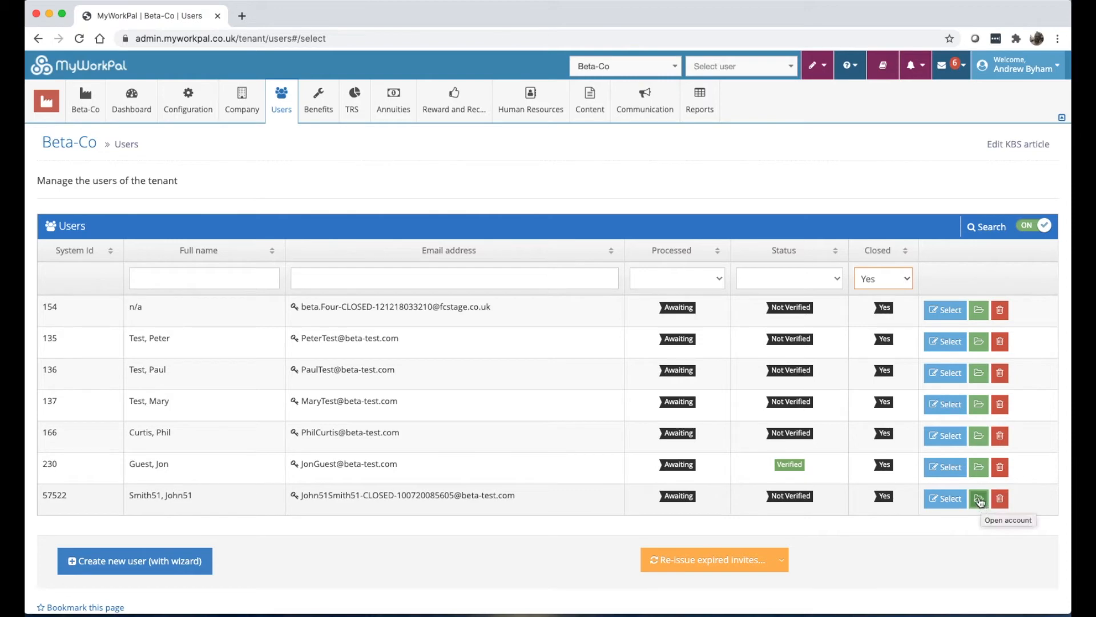
click(1000, 500)
click(665, 504)
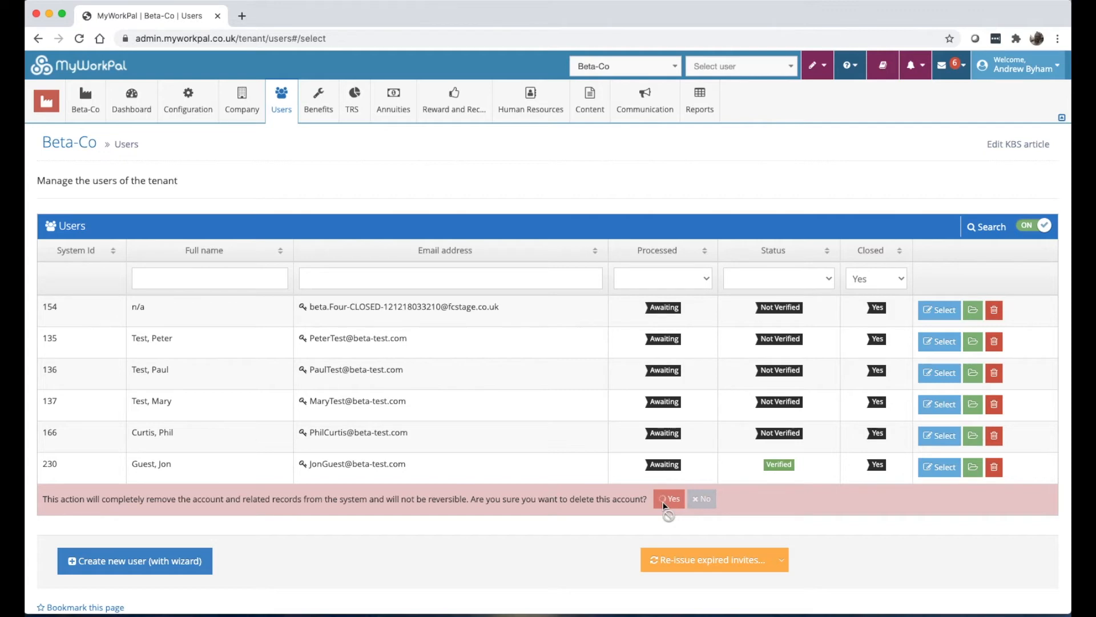
click(258, 106)
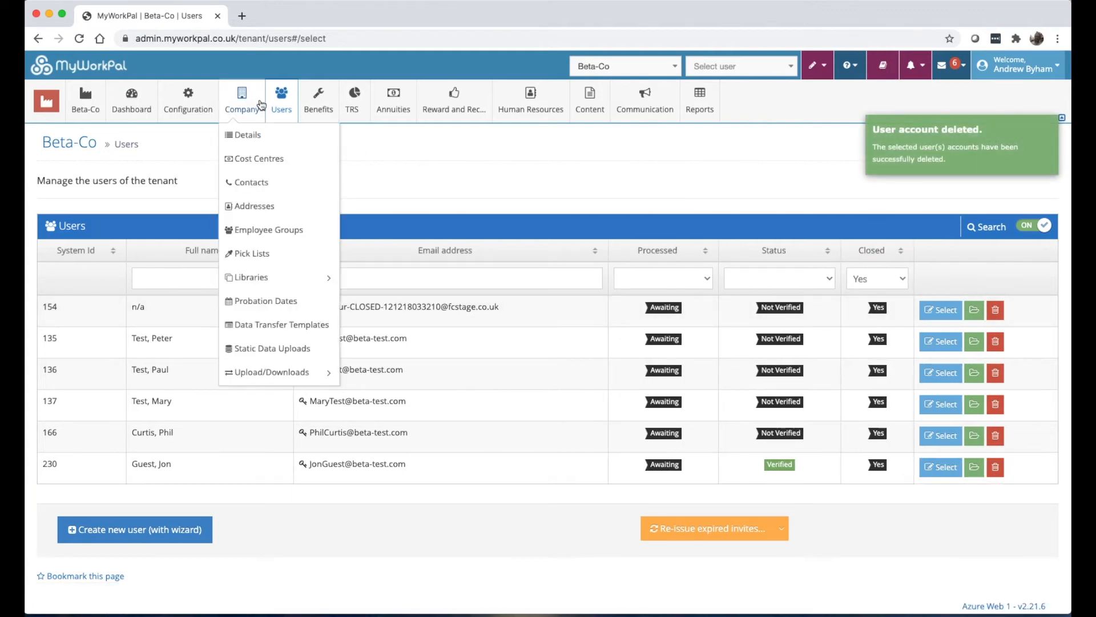
click(276, 106)
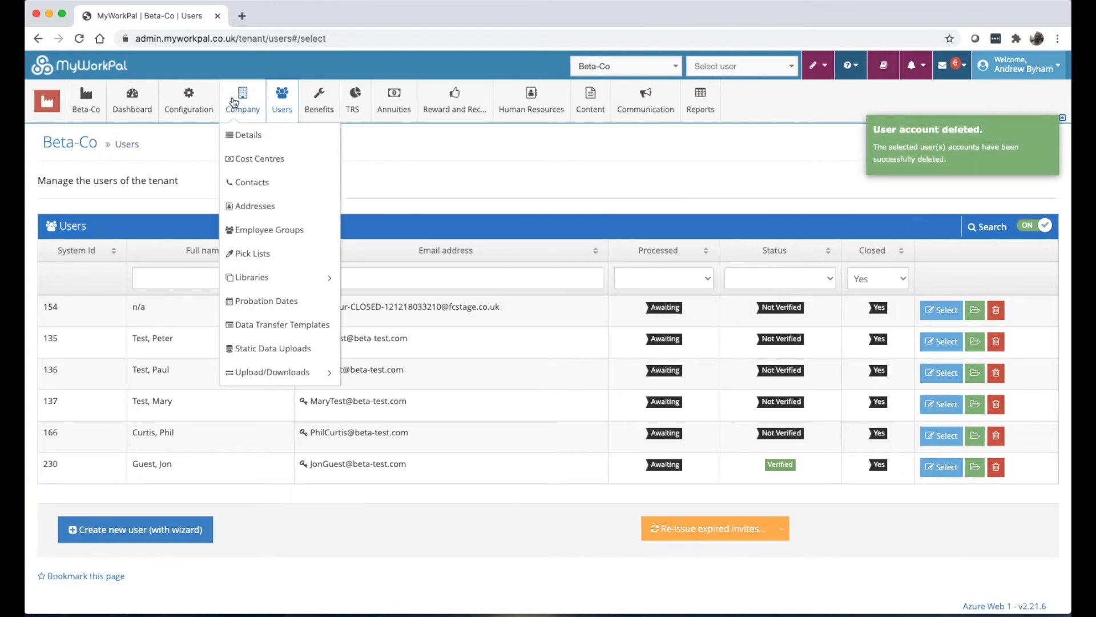
Browse the Create New User wizard's Account & Personal form, then go to Users > Data Transfer.
mouse_move(166, 96)
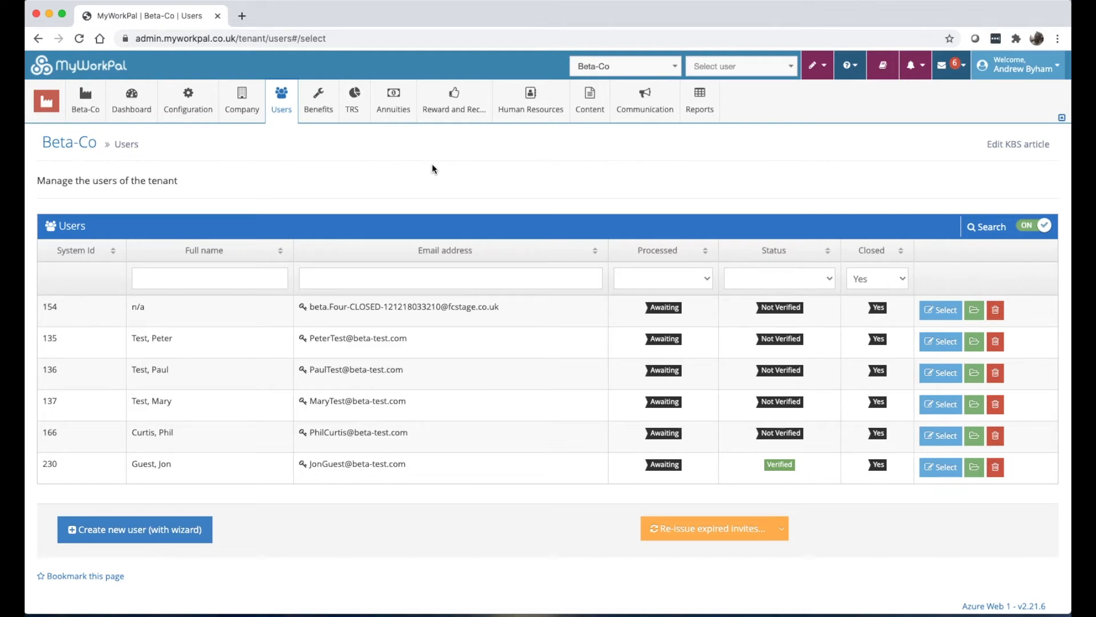
mouse_move(276, 96)
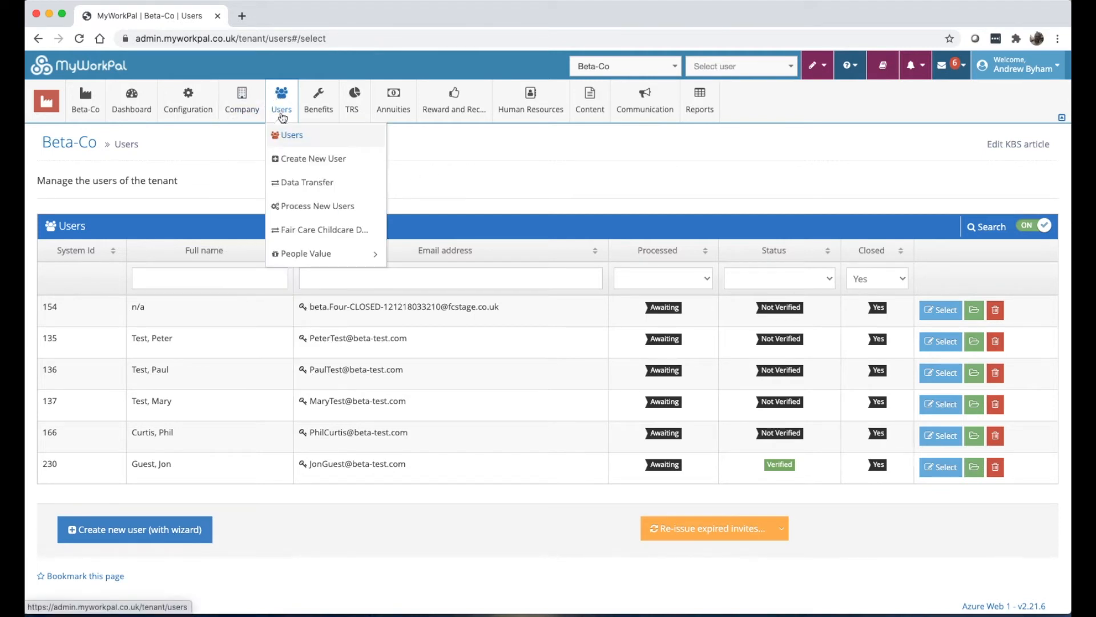
click(292, 166)
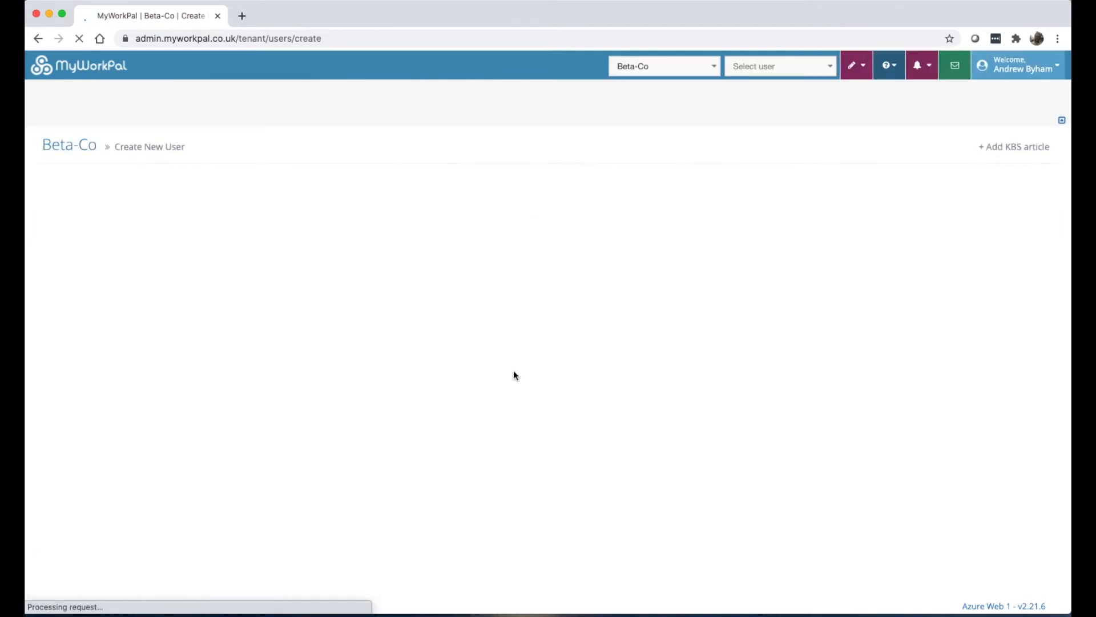
scroll(478, 400, down, 3)
scroll(471, 368, down, 1)
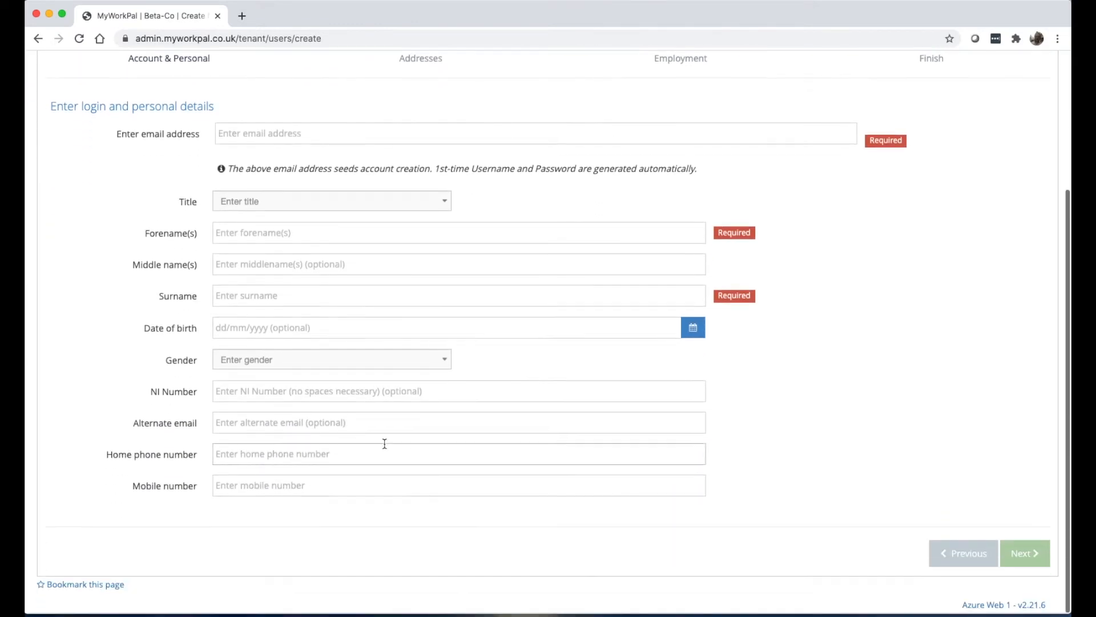
scroll(383, 443, up, 4)
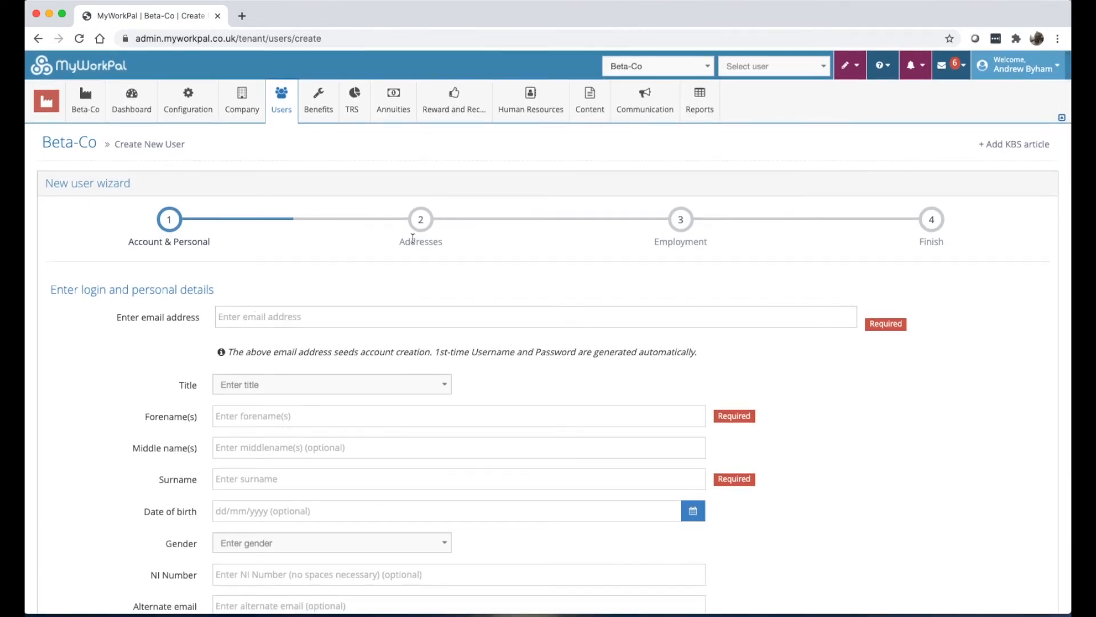
mouse_move(282, 102)
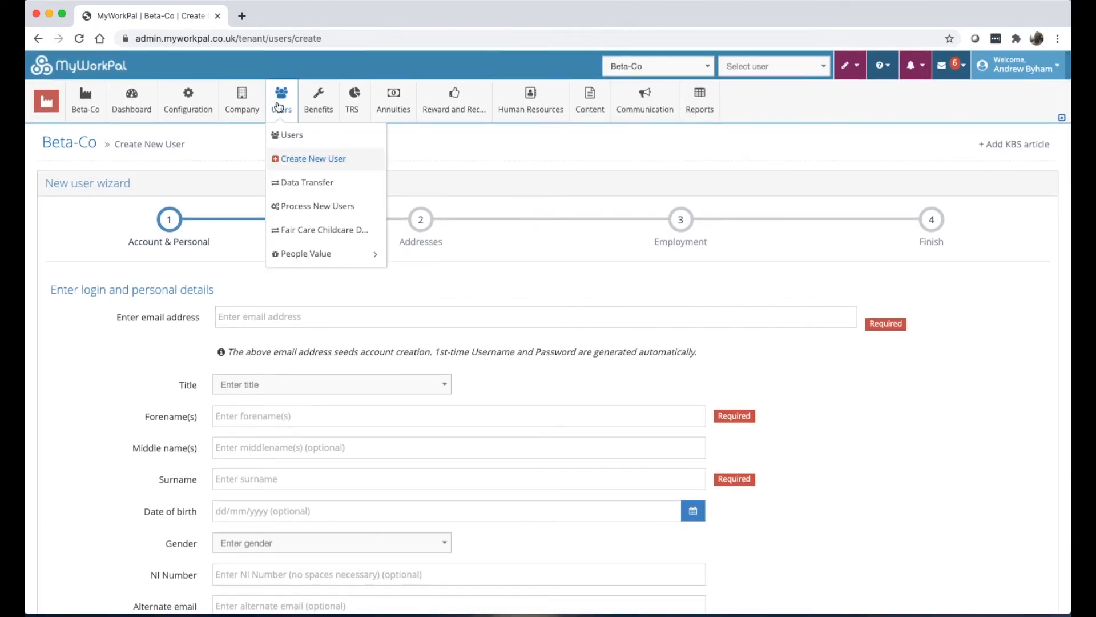
click(295, 188)
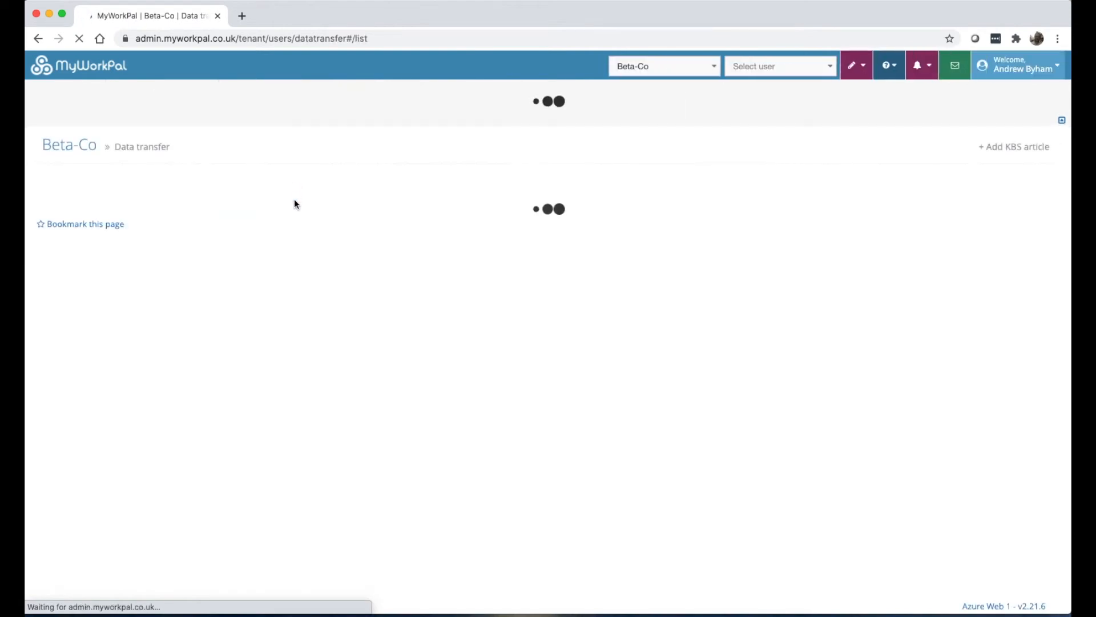
scroll(276, 345, down, 3)
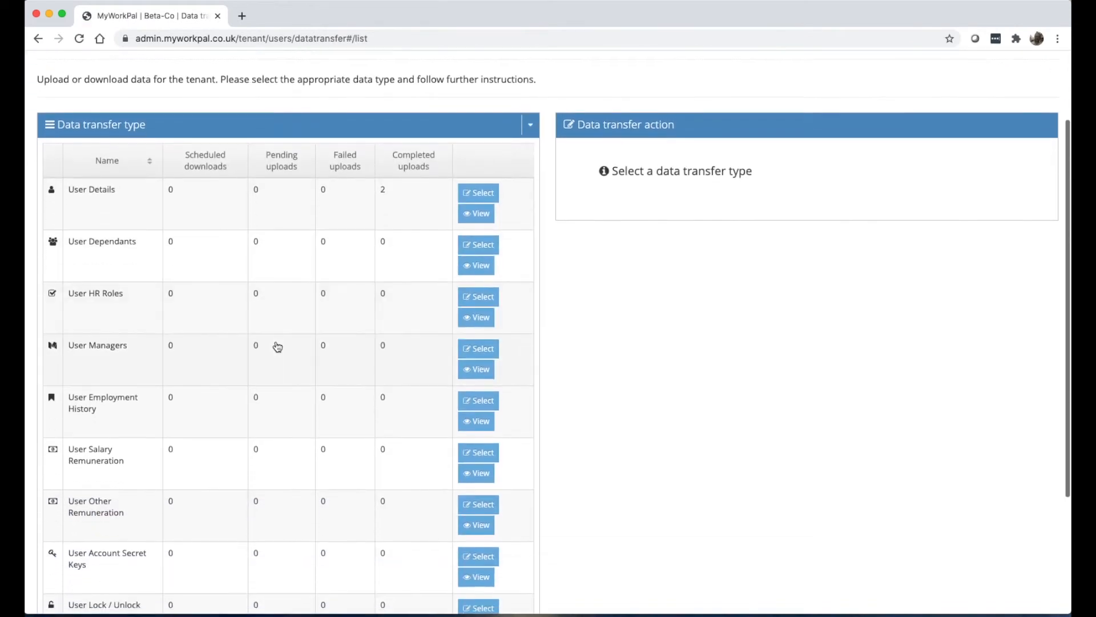
scroll(277, 347, down, 2)
scroll(276, 347, up, 4)
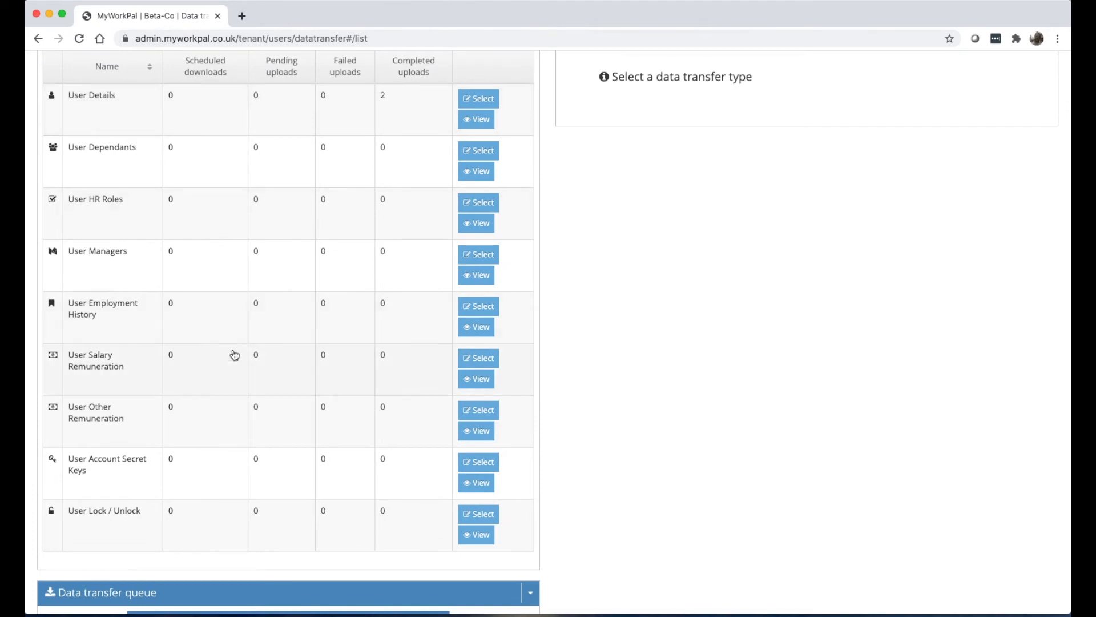
scroll(315, 259, up, 2)
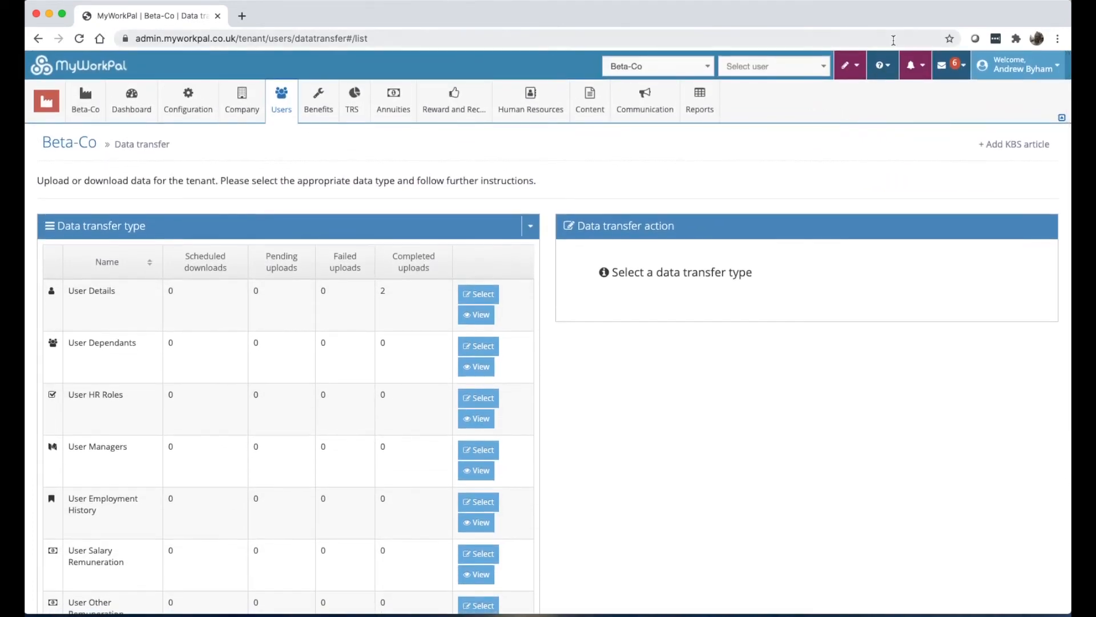
click(876, 69)
click(895, 93)
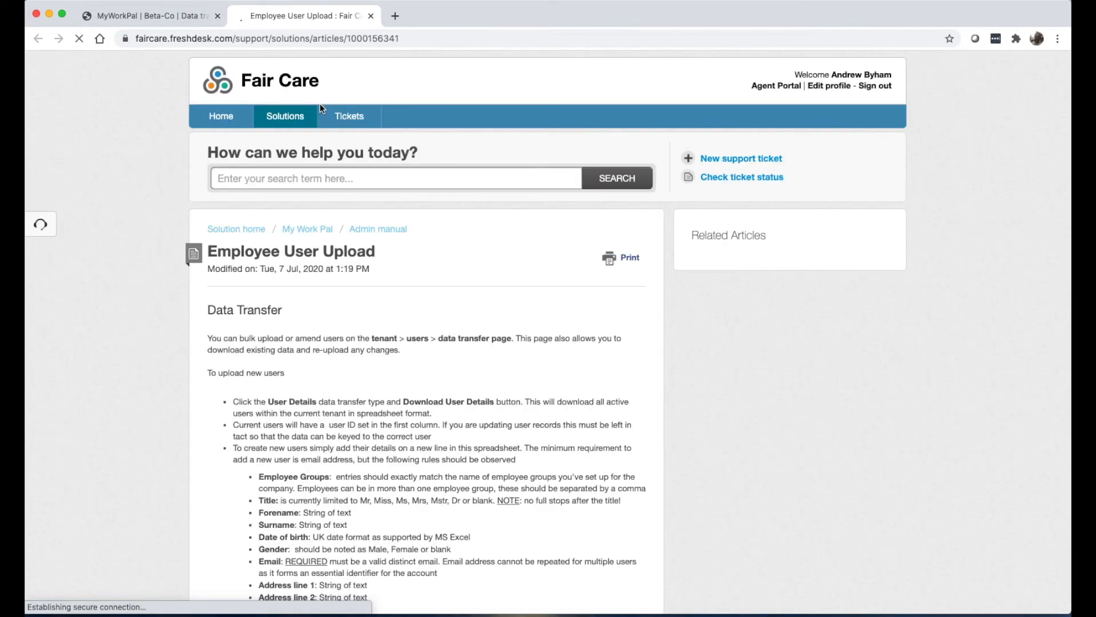
scroll(479, 200, down, 20)
scroll(479, 200, up, 20)
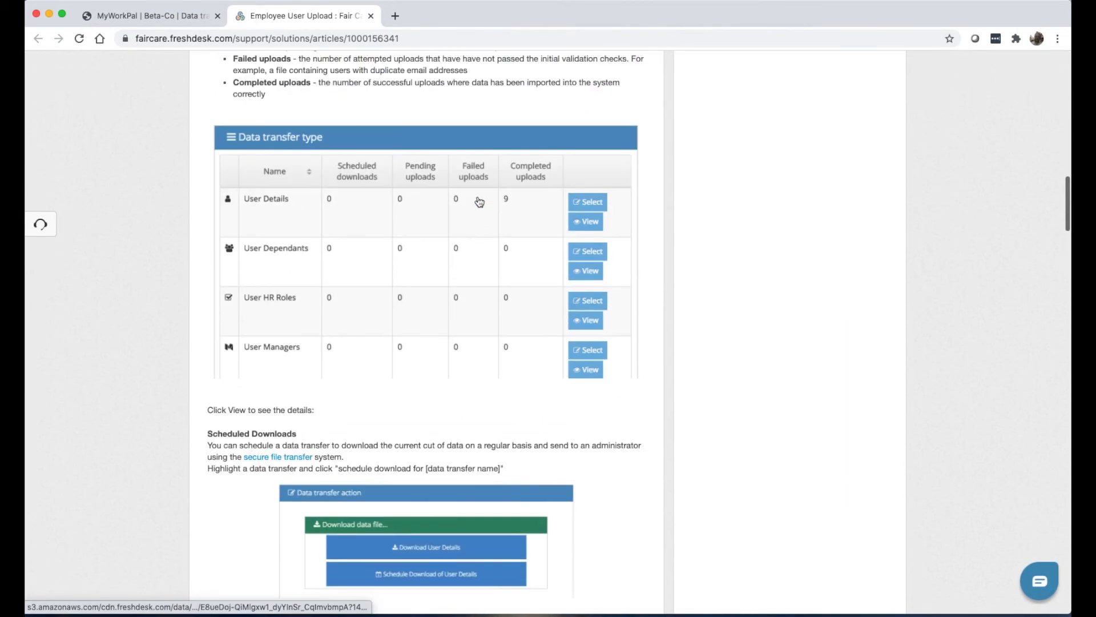
click(371, 16)
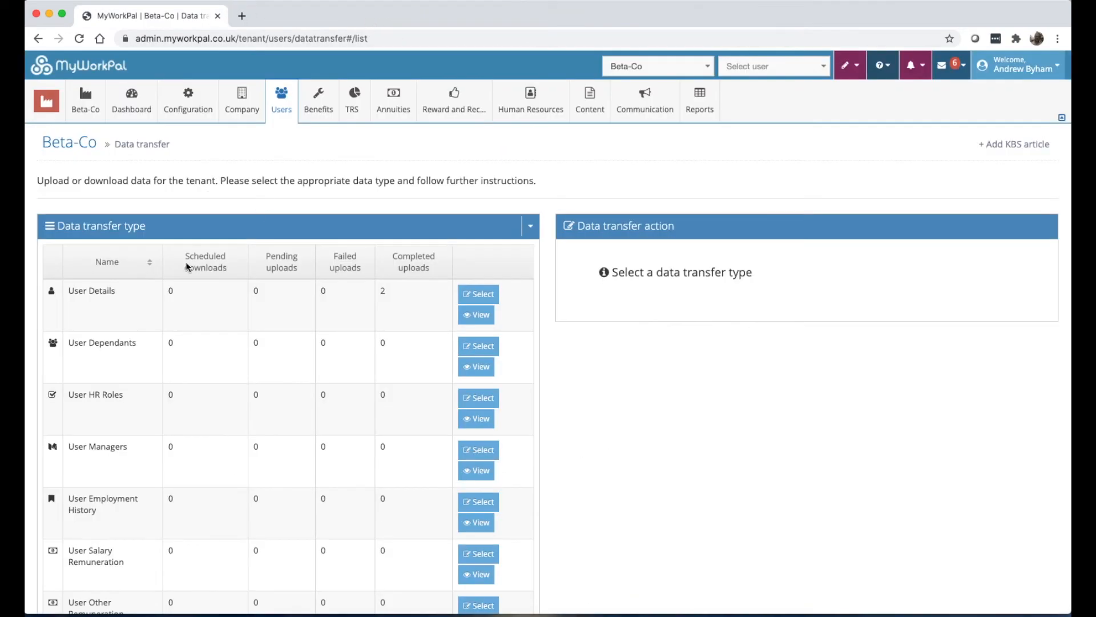
click(294, 303)
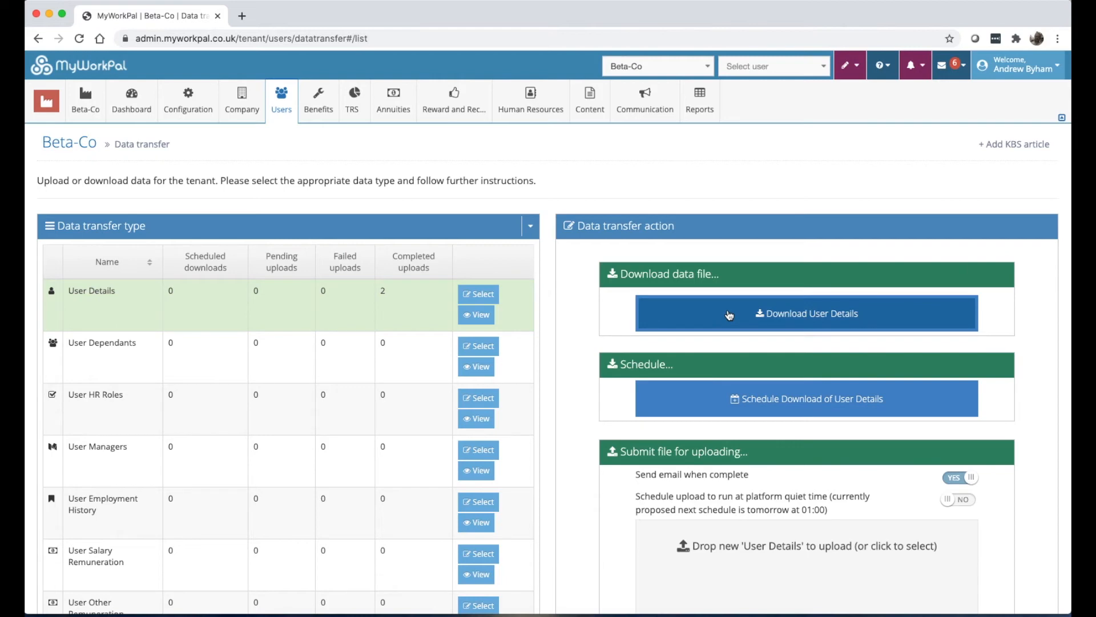
scroll(255, 112, down, 5)
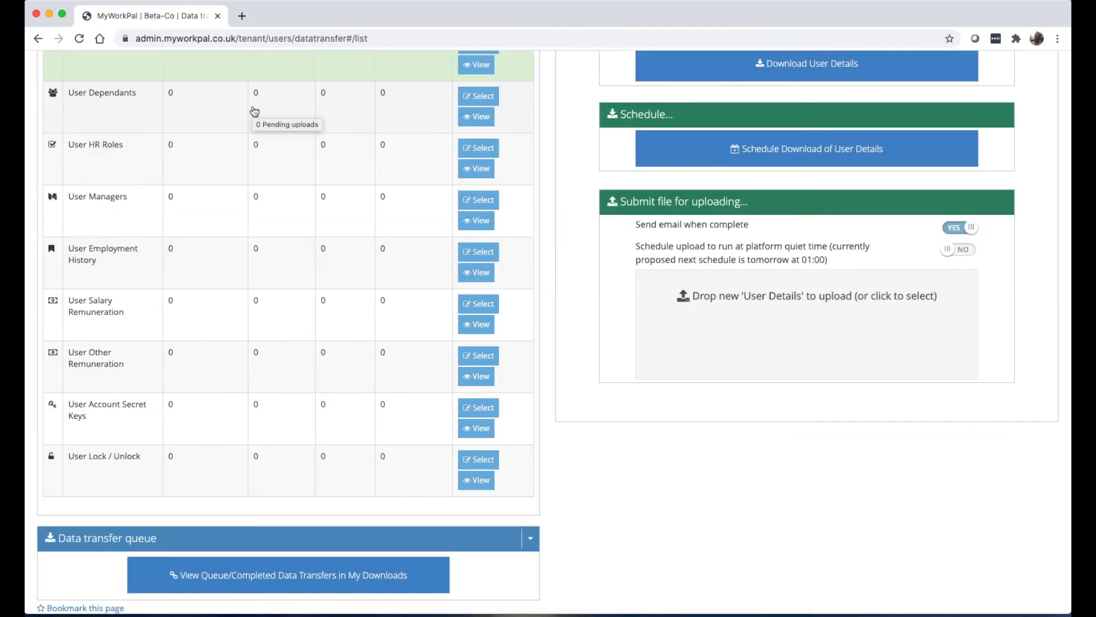
scroll(255, 112, up, 2)
scroll(254, 111, down, 3)
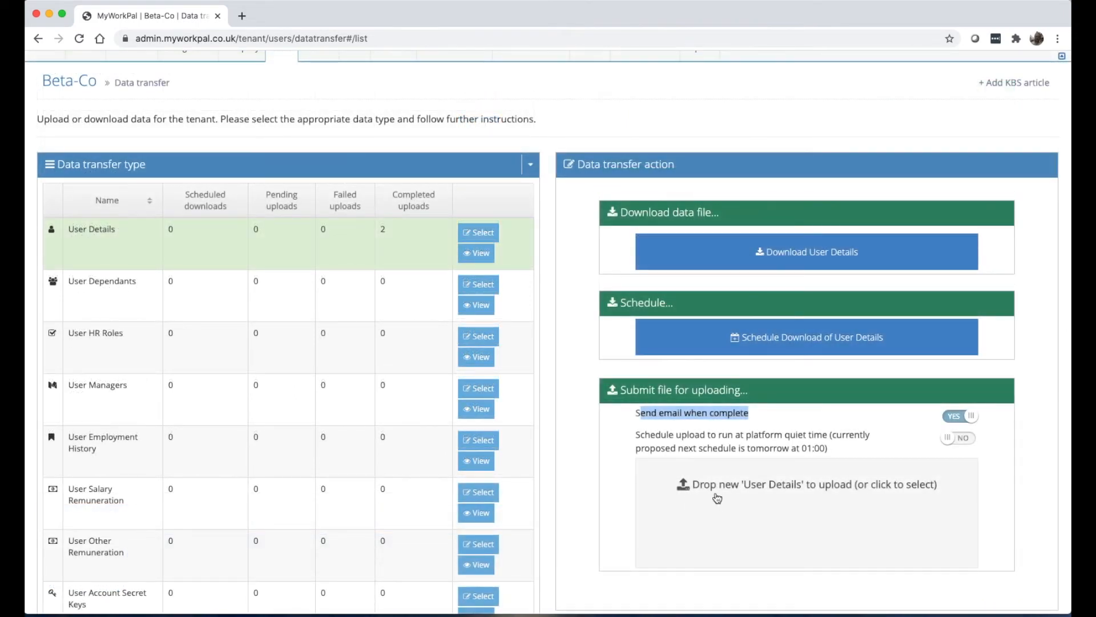
scroll(282, 257, down, 1)
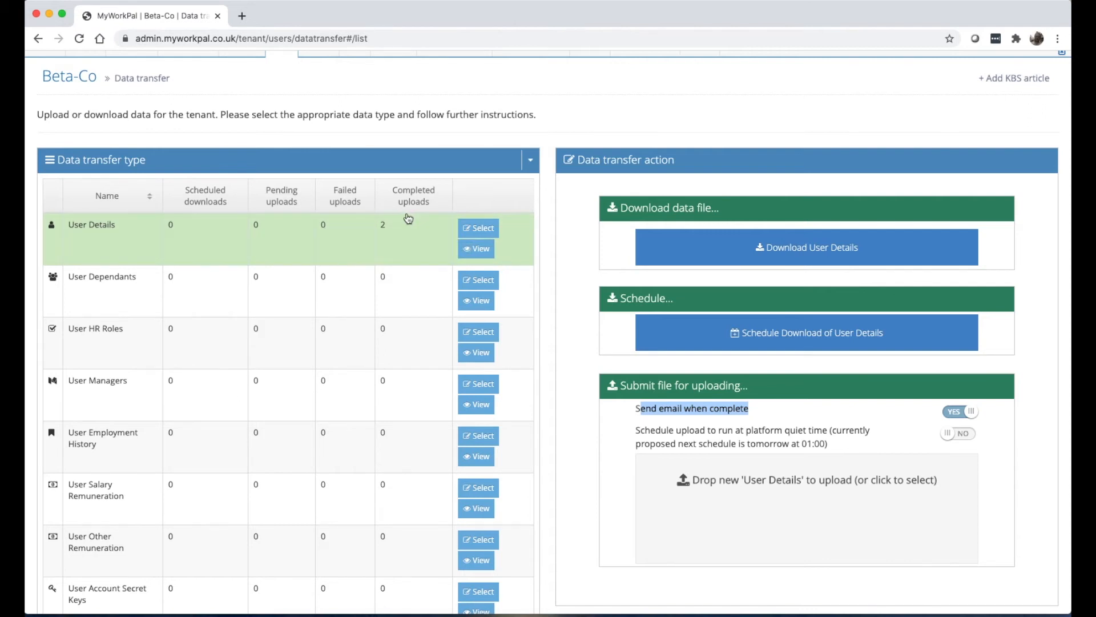
click(475, 249)
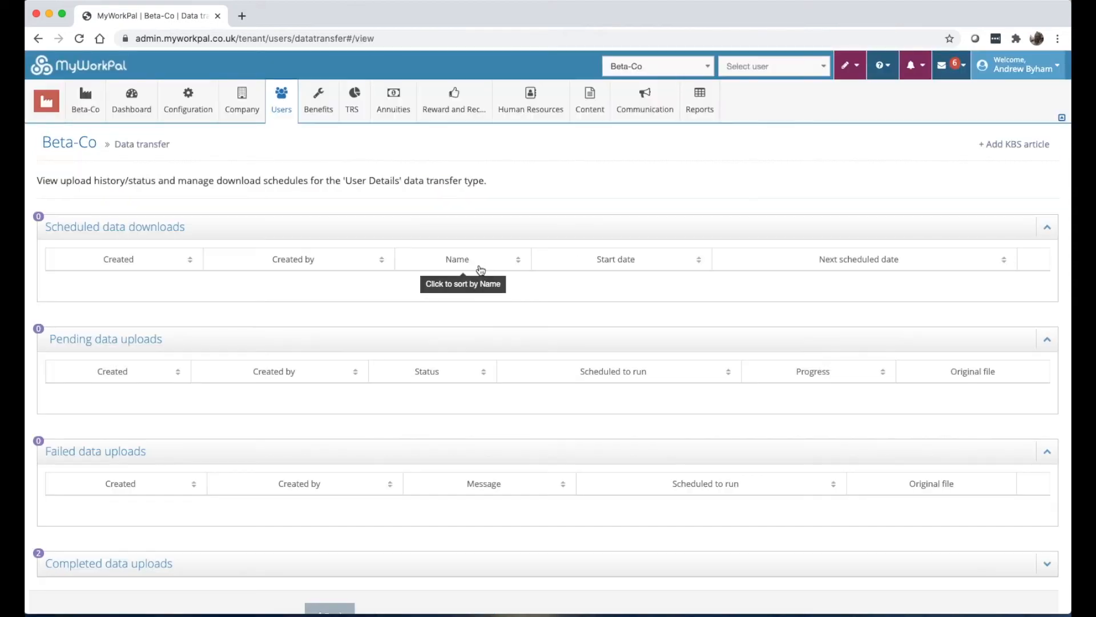
scroll(480, 269, down, 2)
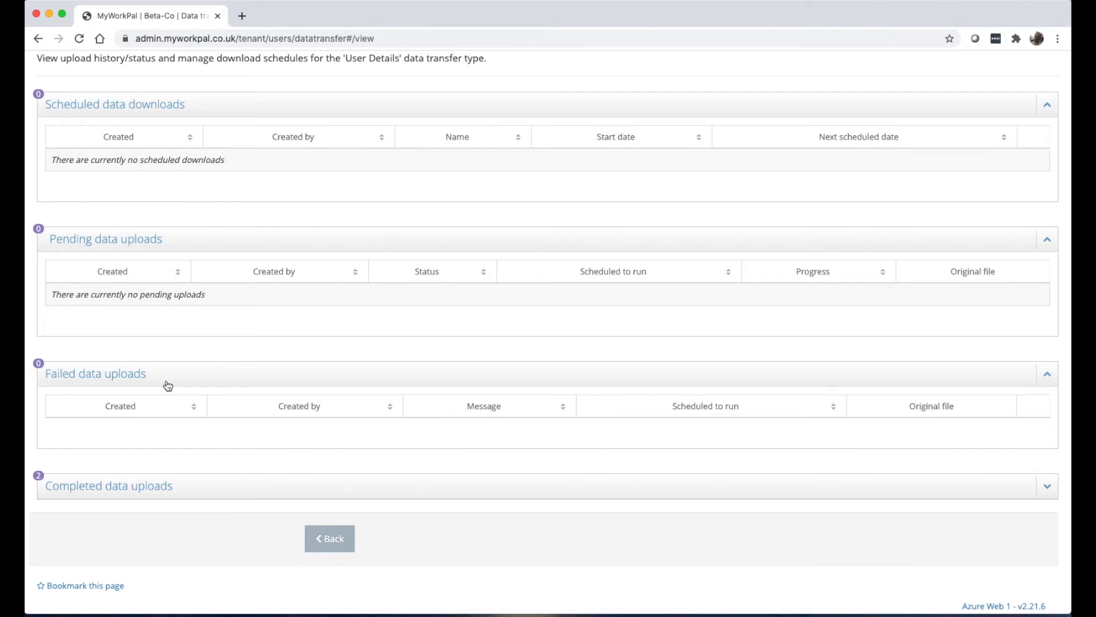
click(173, 494)
scroll(174, 495, down, 3)
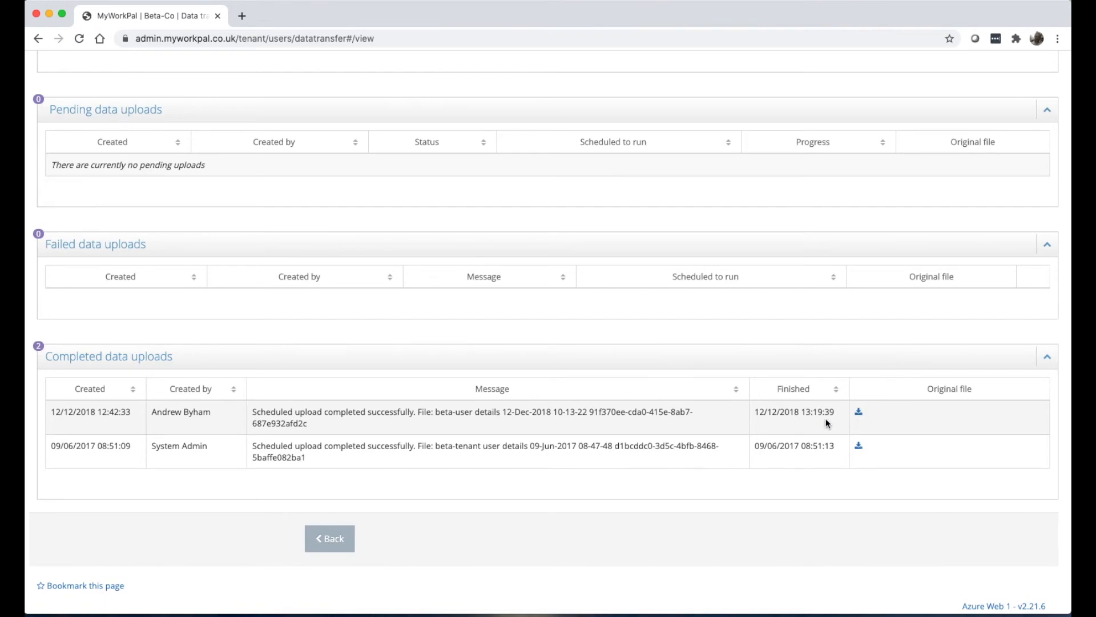
scroll(826, 420, up, 5)
mouse_move(281, 109)
click(315, 187)
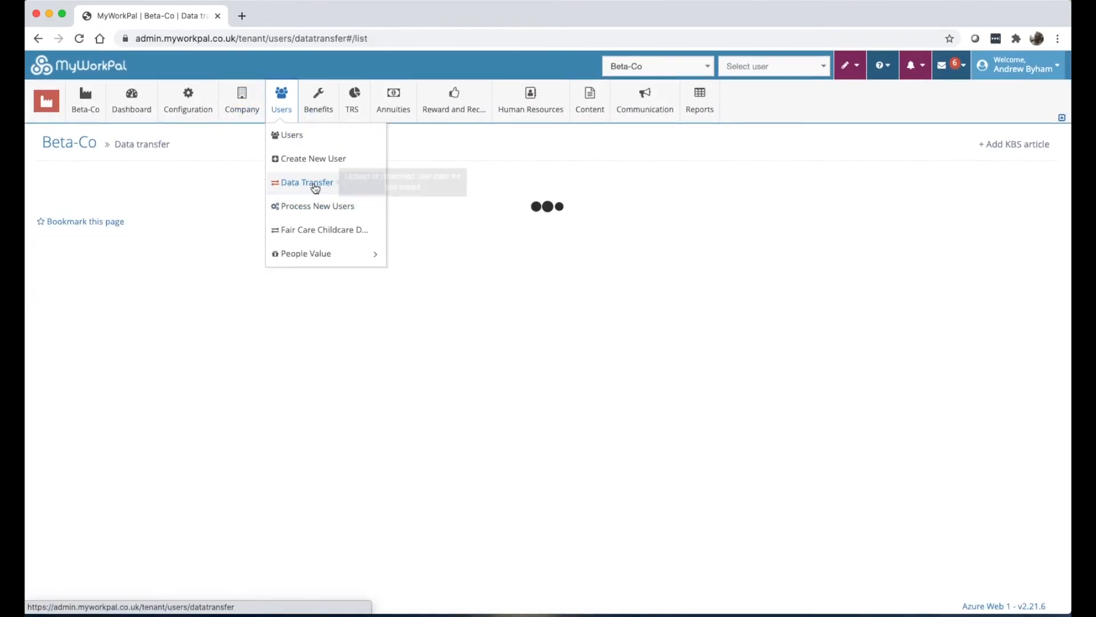
scroll(339, 349, down, 2)
scroll(341, 348, down, 3)
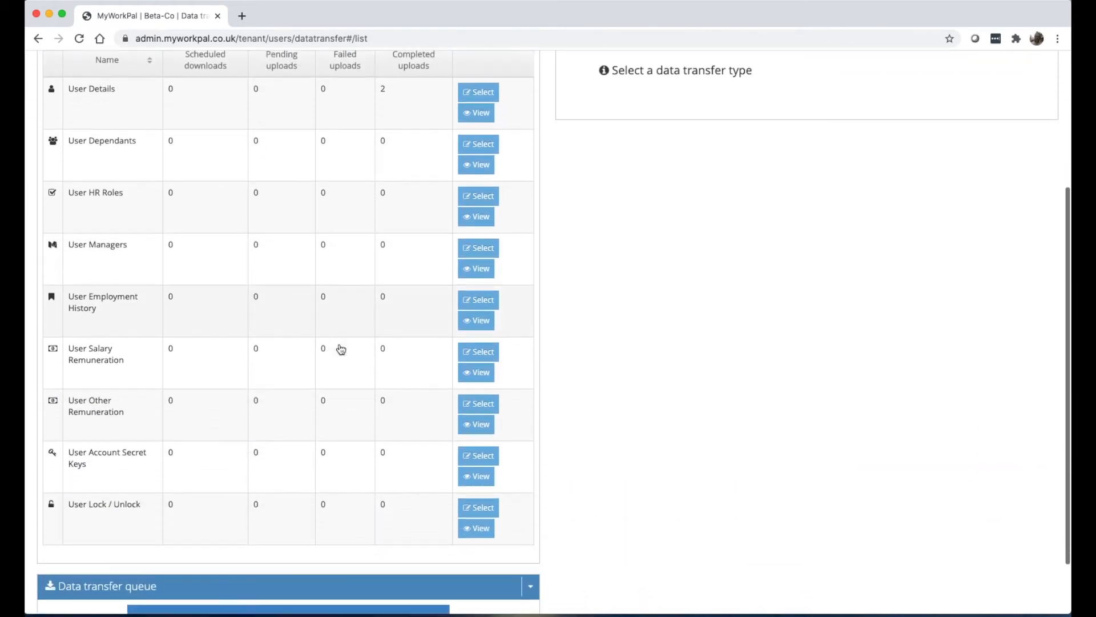
scroll(341, 349, up, 3)
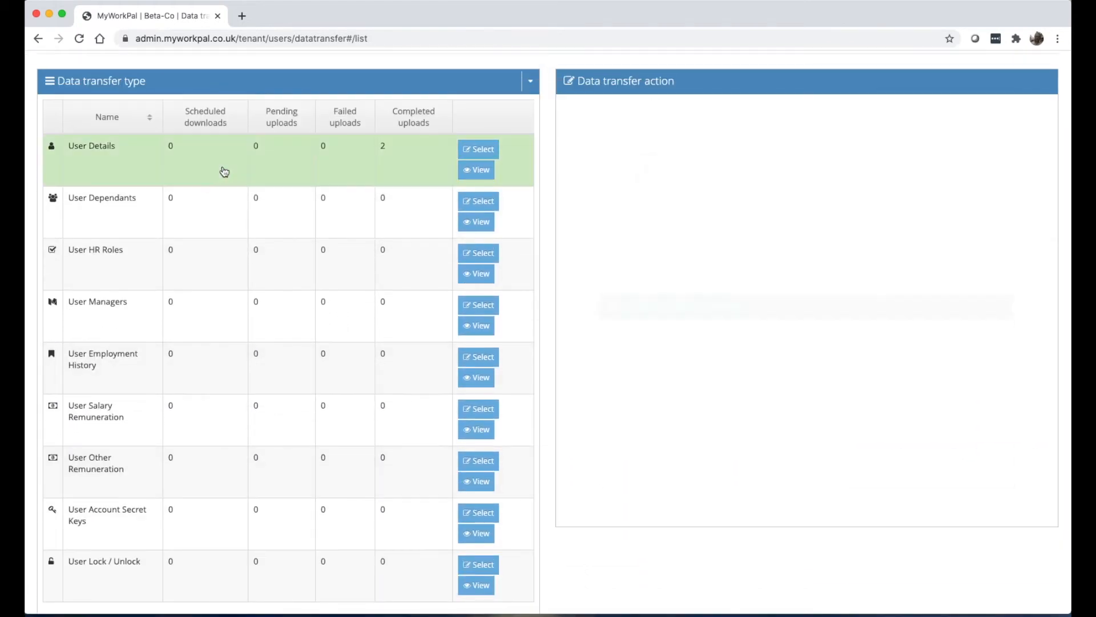
click(222, 170)
scroll(223, 169, up, 3)
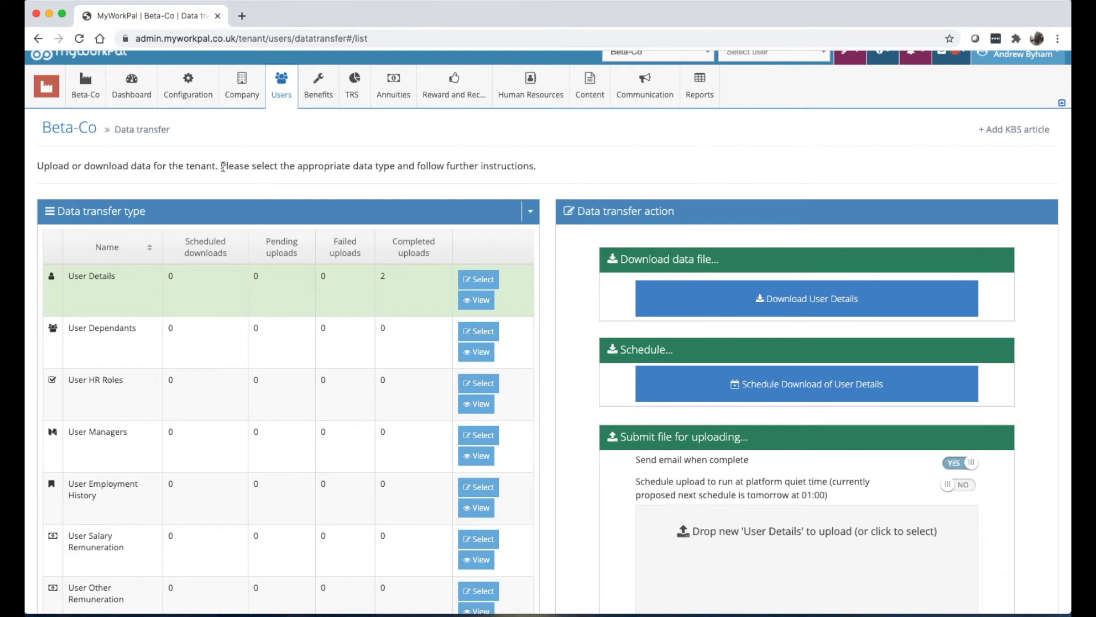
scroll(582, 147, up, 1)
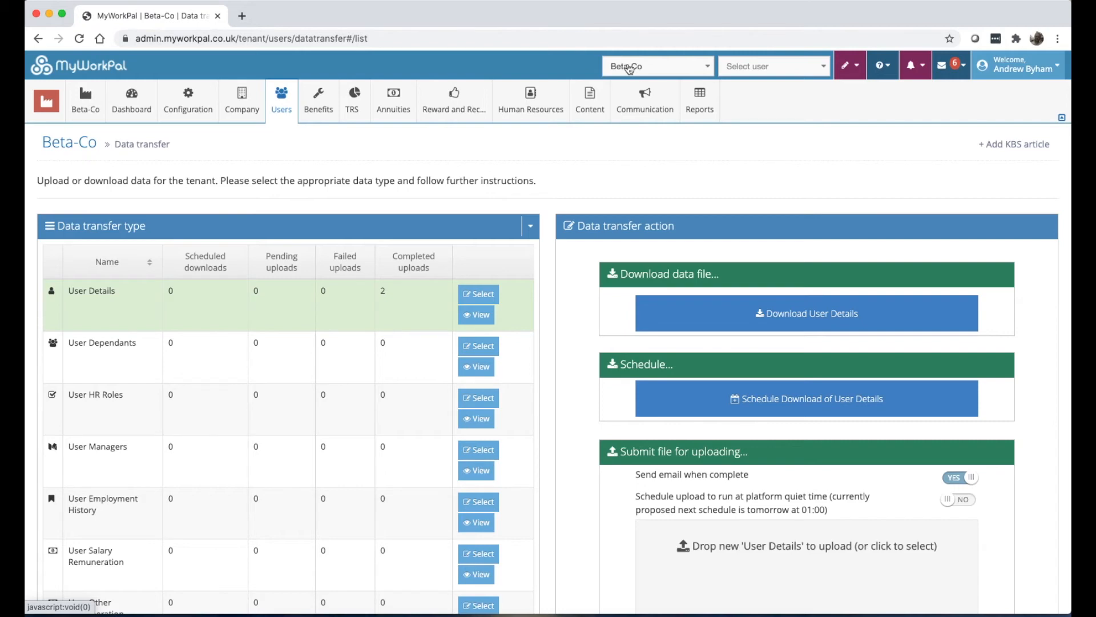
click(309, 207)
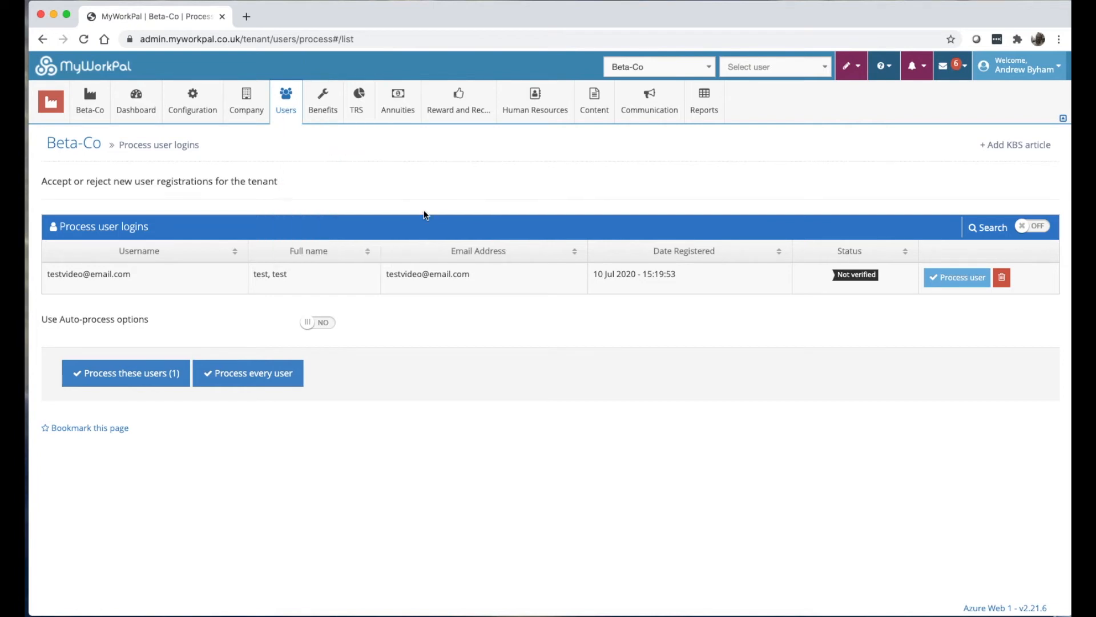
Edit the AccountProcessedInvite email template, subject 'New Account Created', from Content > Email Templates.
mouse_move(286, 102)
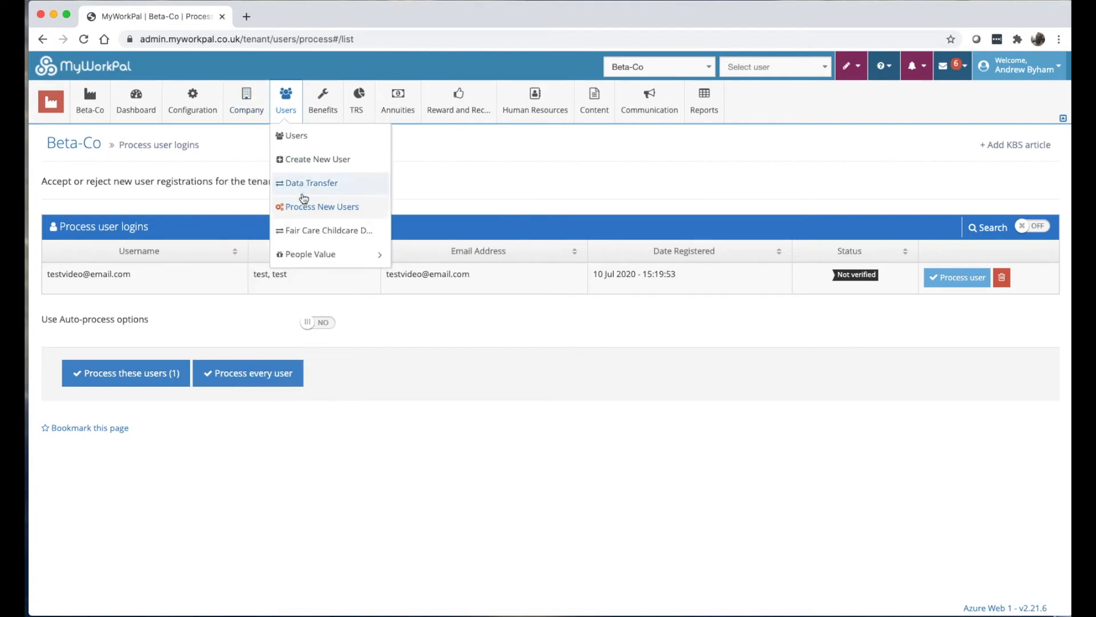
mouse_move(246, 106)
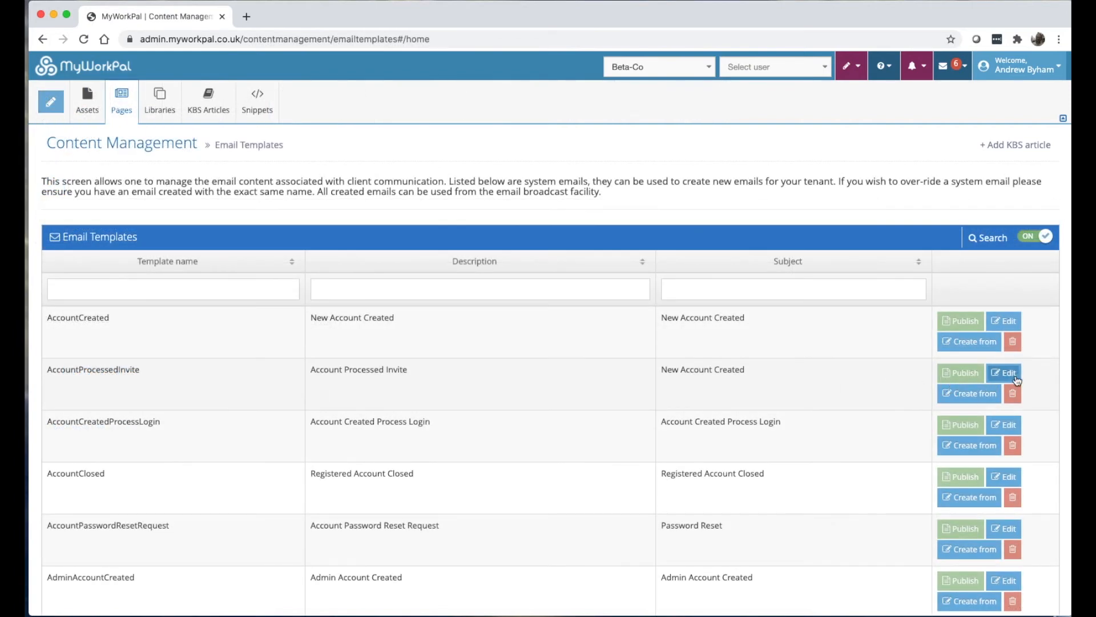
click(1016, 378)
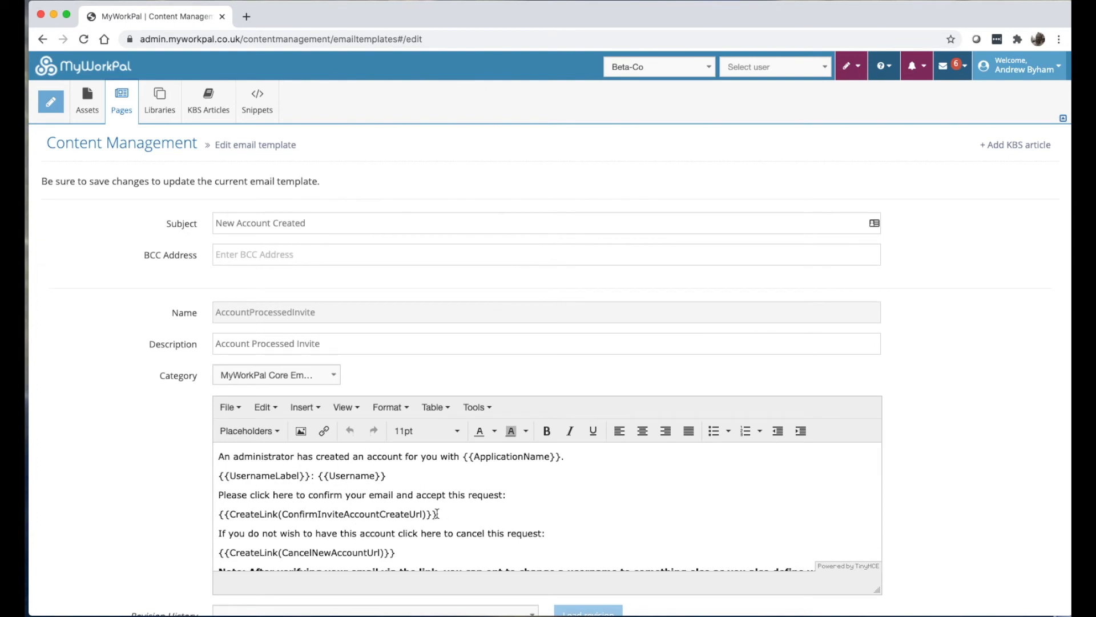
Return to tenant admin menus, open Users > Process New Users, and toggle the search filters.
mouse_move(51, 102)
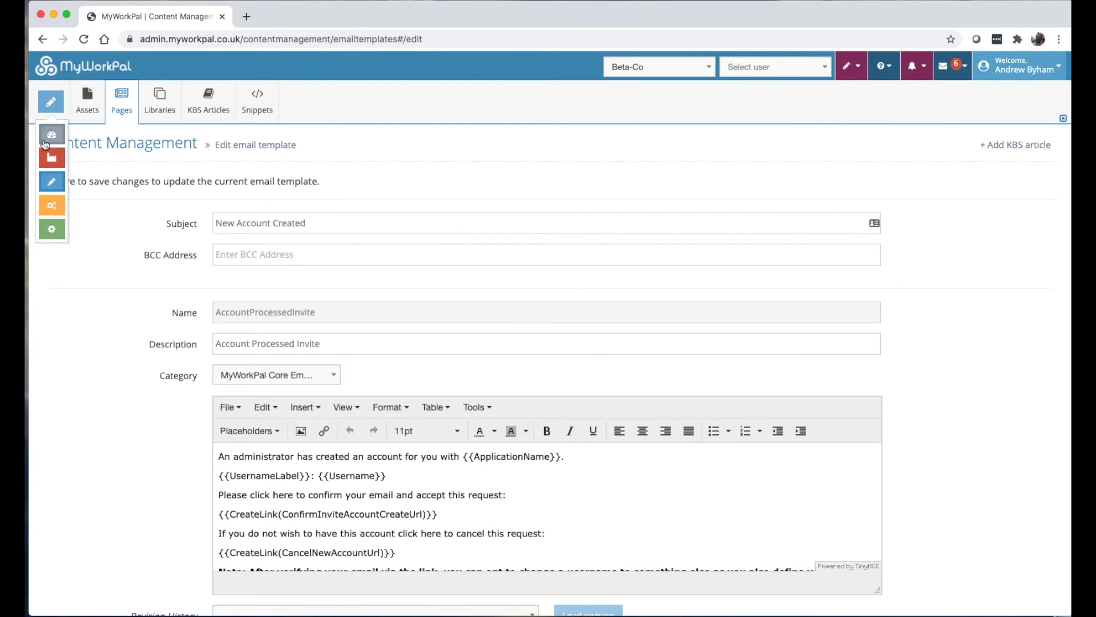
click(52, 157)
mouse_move(286, 106)
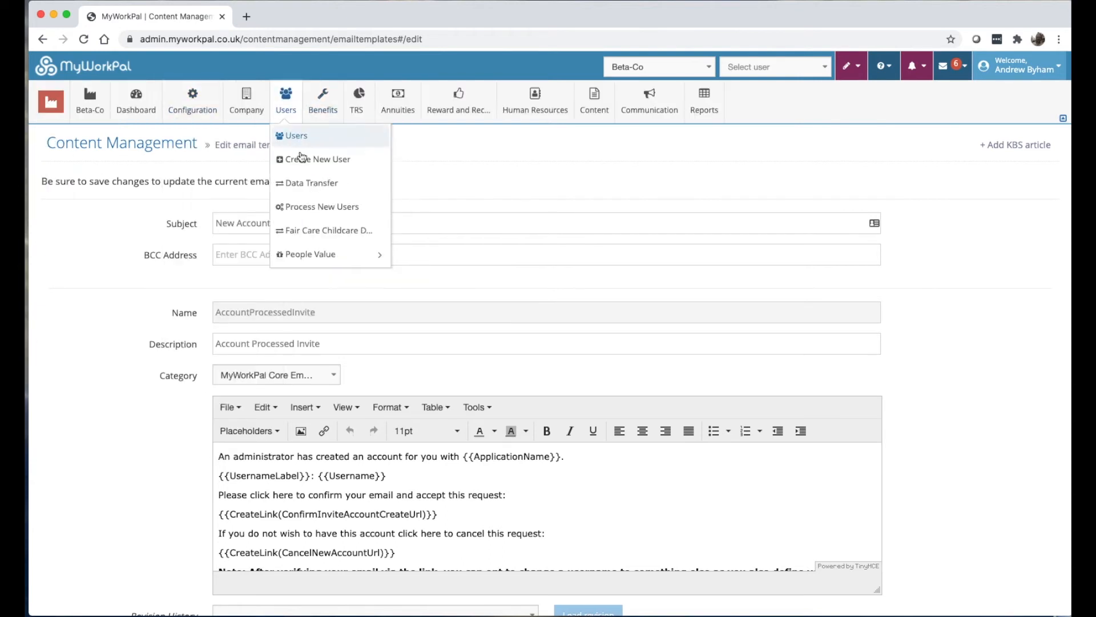
click(320, 207)
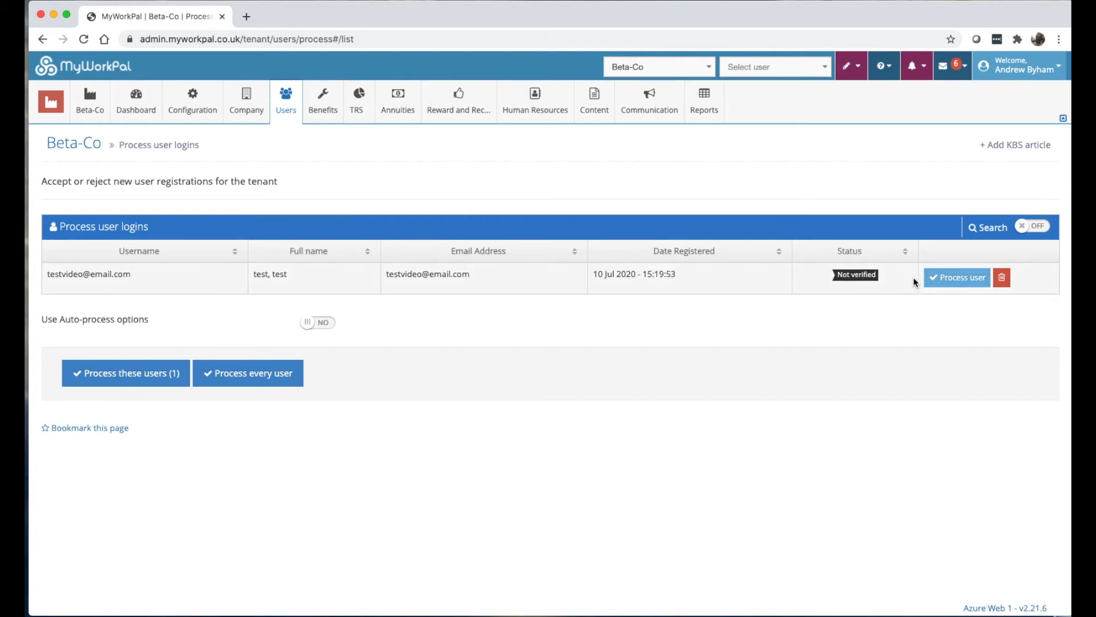
click(1025, 227)
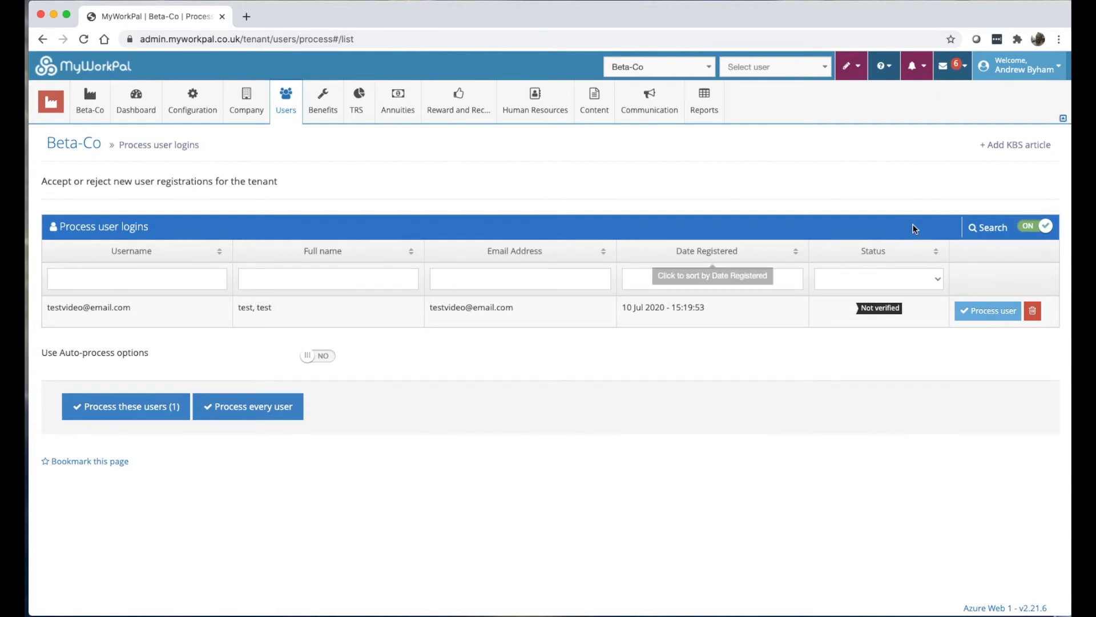
click(1034, 231)
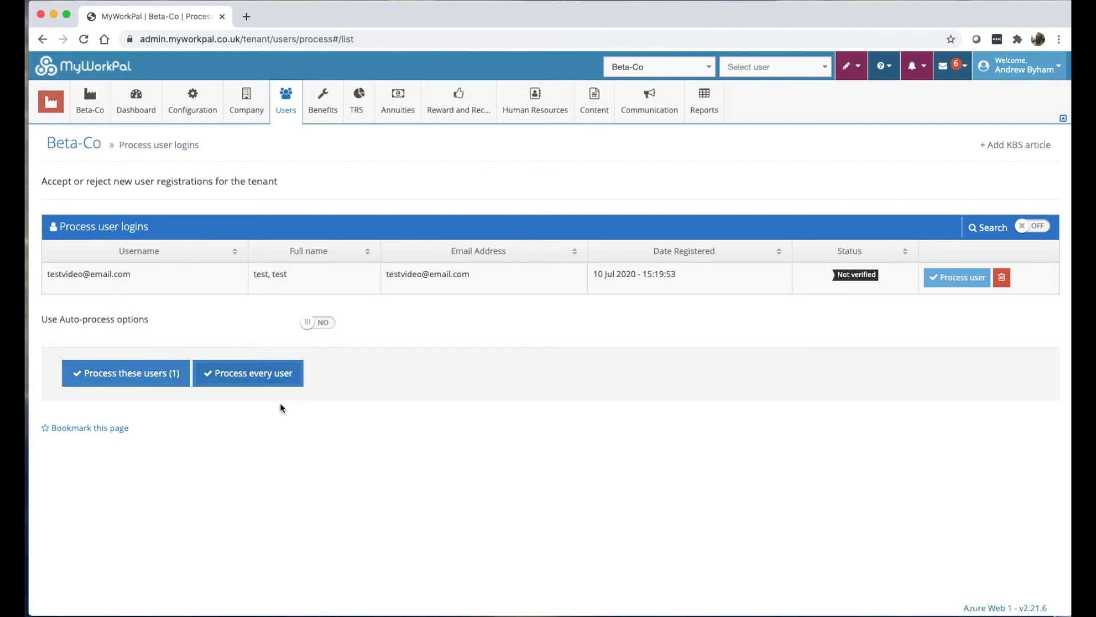
Switch Use Auto-process options to YES and click into the empty days box.
click(317, 322)
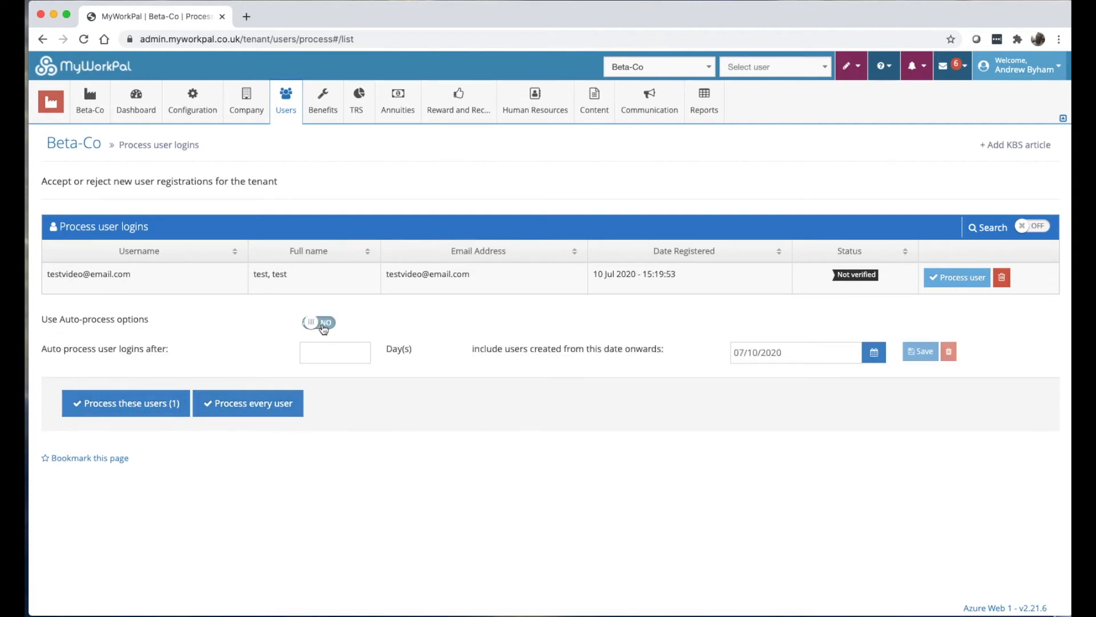
click(351, 361)
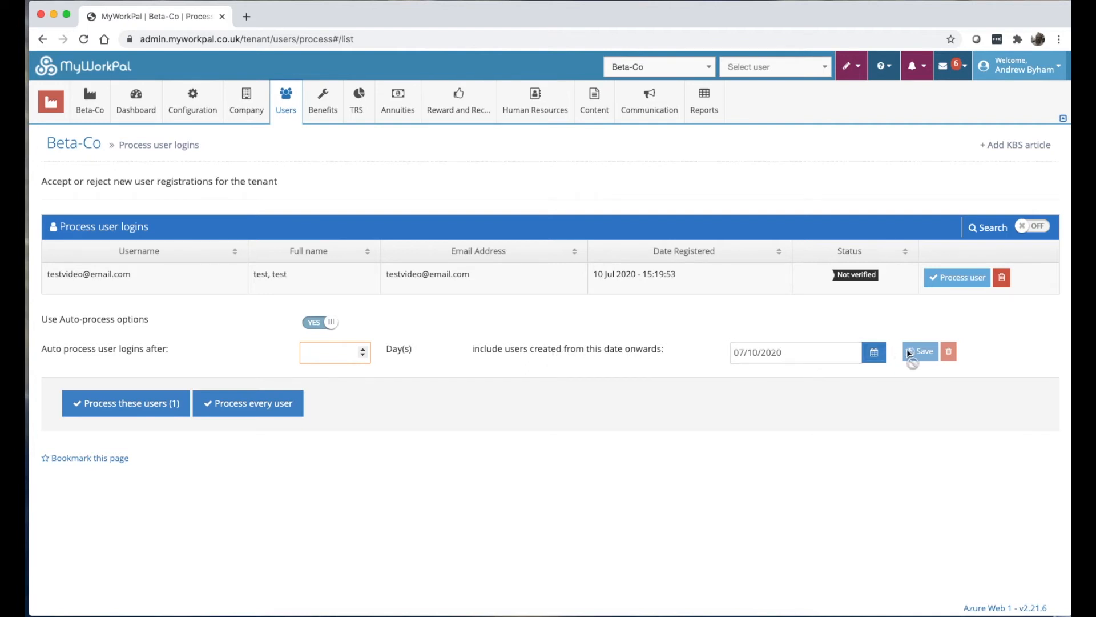
click(884, 67)
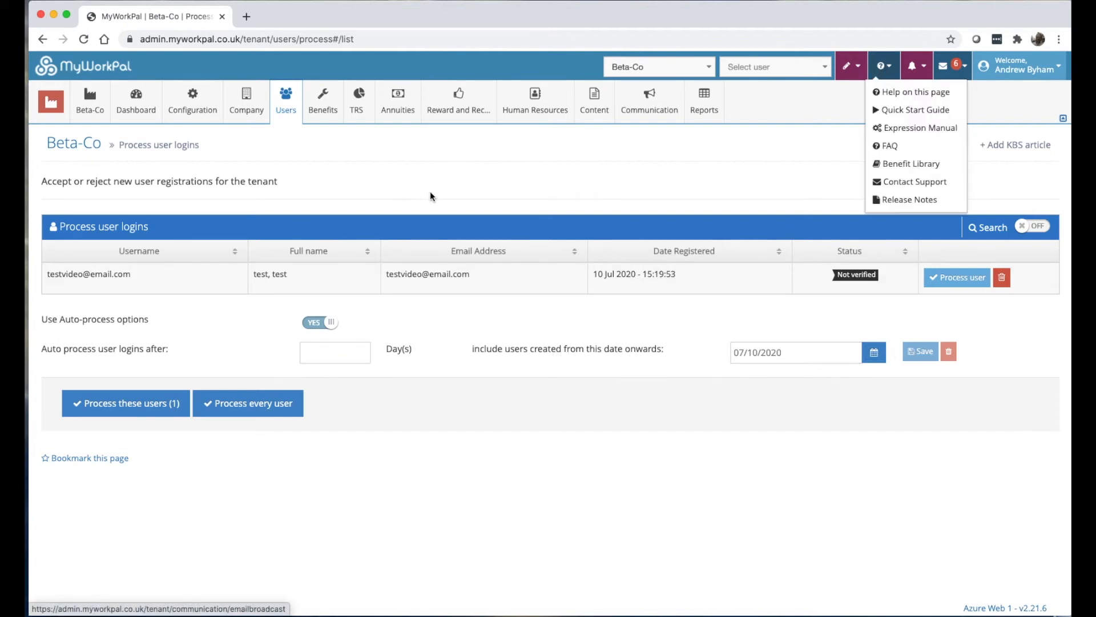
mouse_move(292, 260)
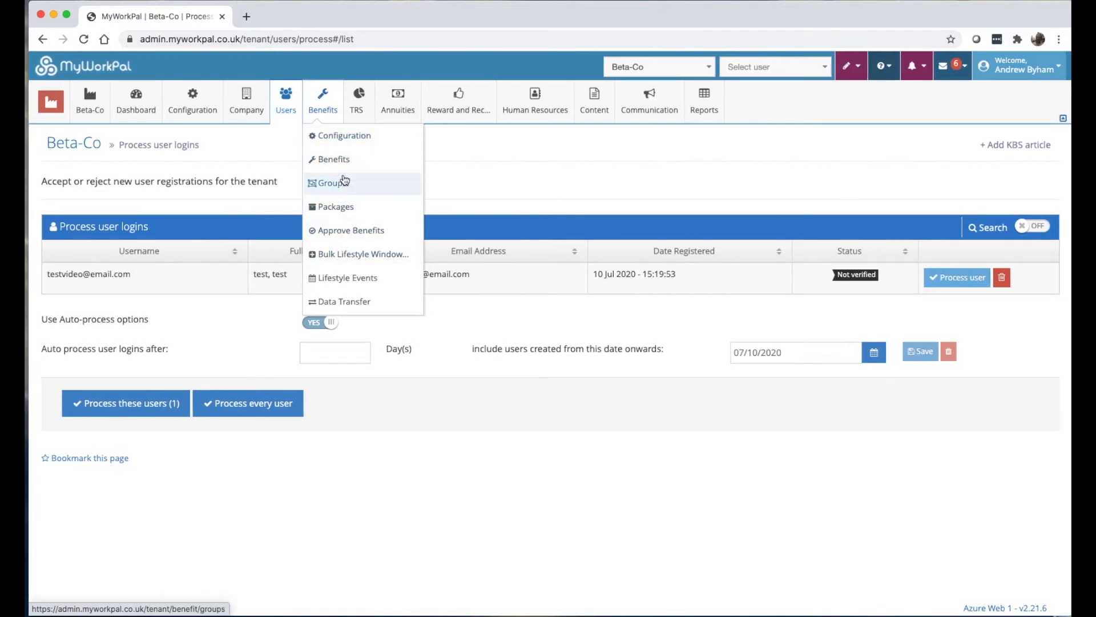
mouse_move(359, 96)
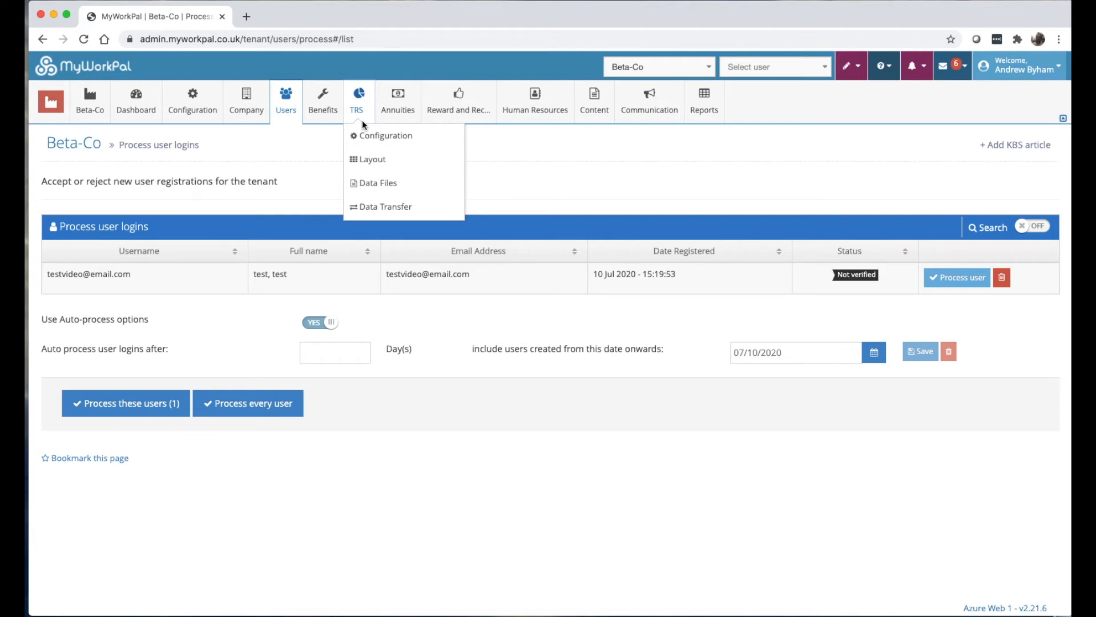
mouse_move(400, 100)
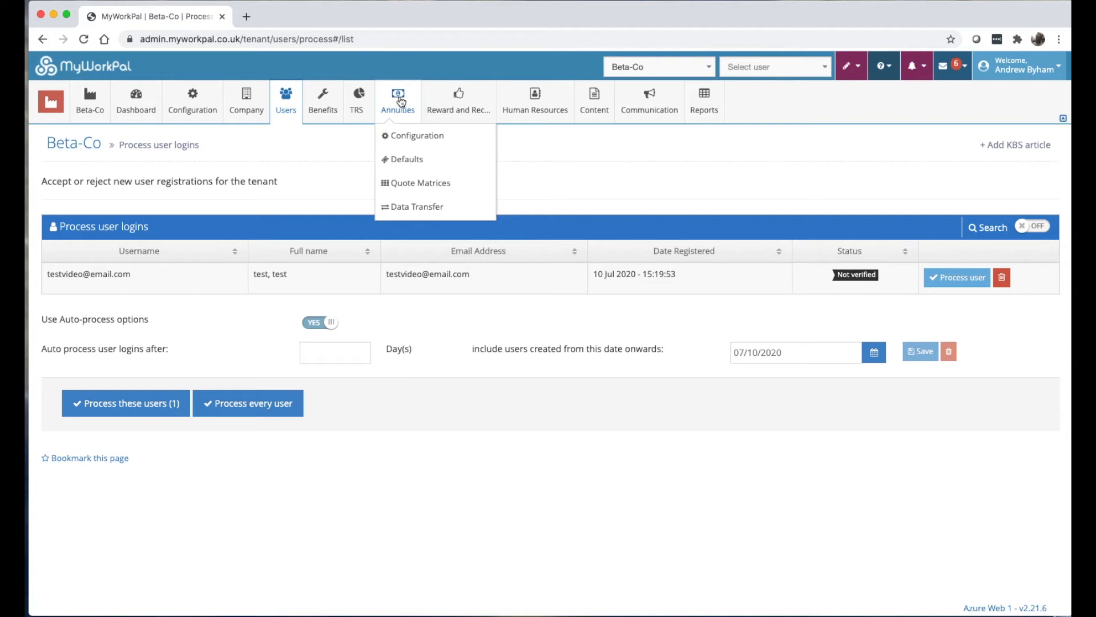
mouse_move(531, 106)
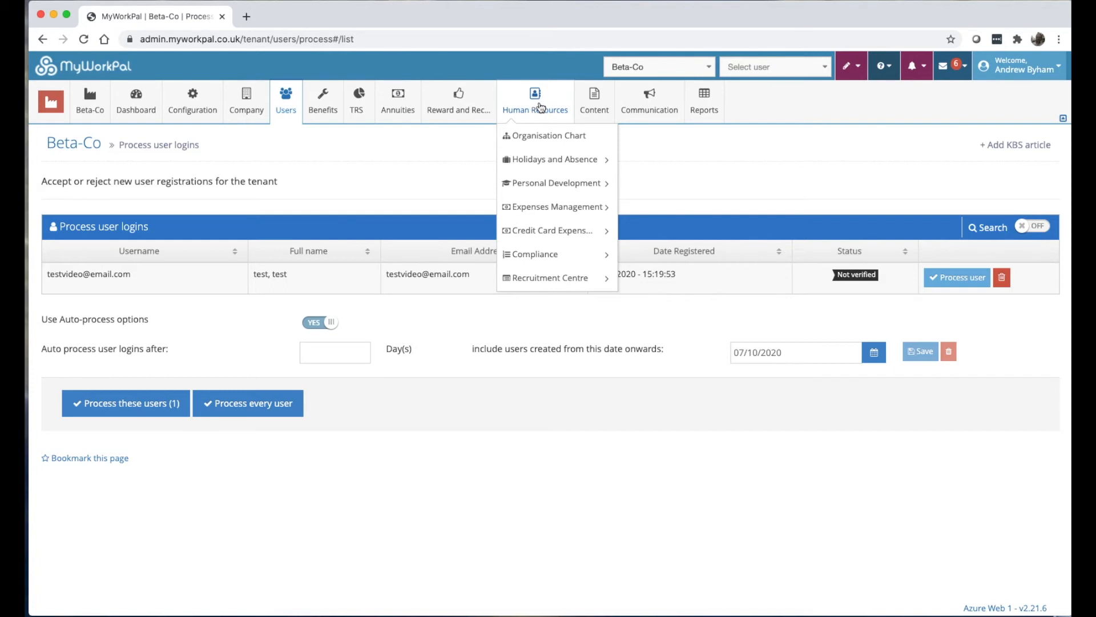
Open Human Resources > Organisation Chart and select The CEO's node in the reporting chart.
click(543, 137)
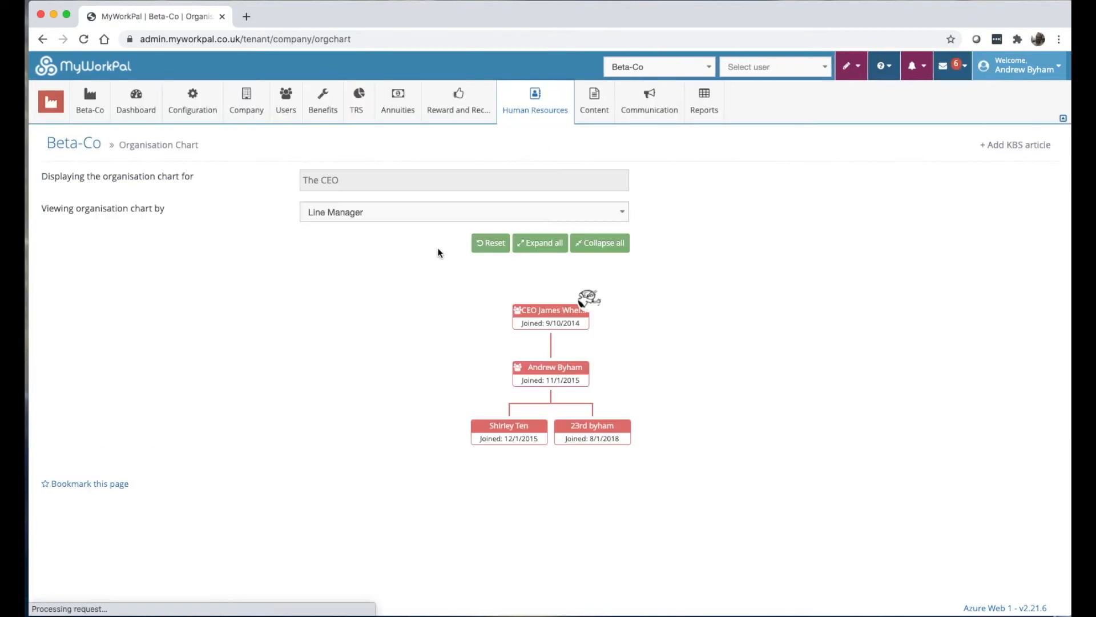
click(562, 318)
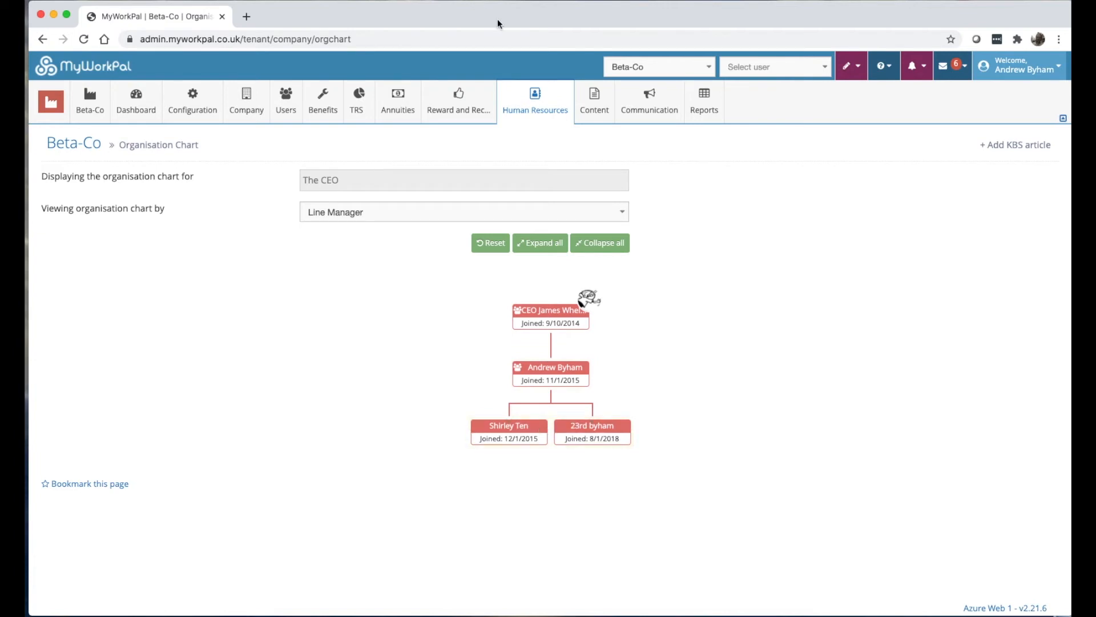
click(529, 107)
click(594, 97)
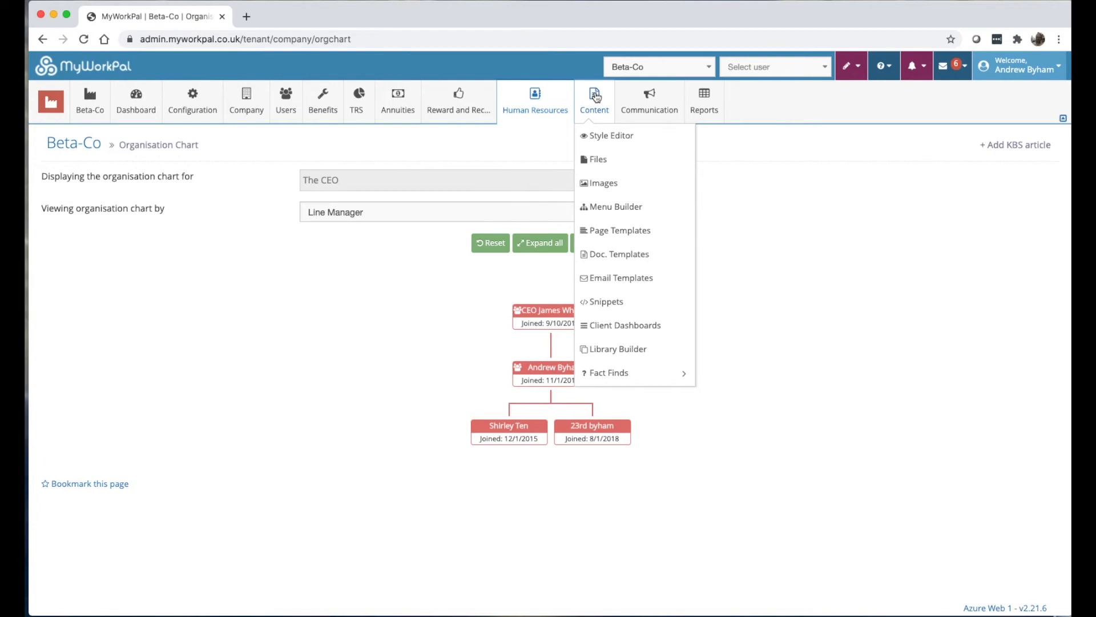
mouse_move(62, 106)
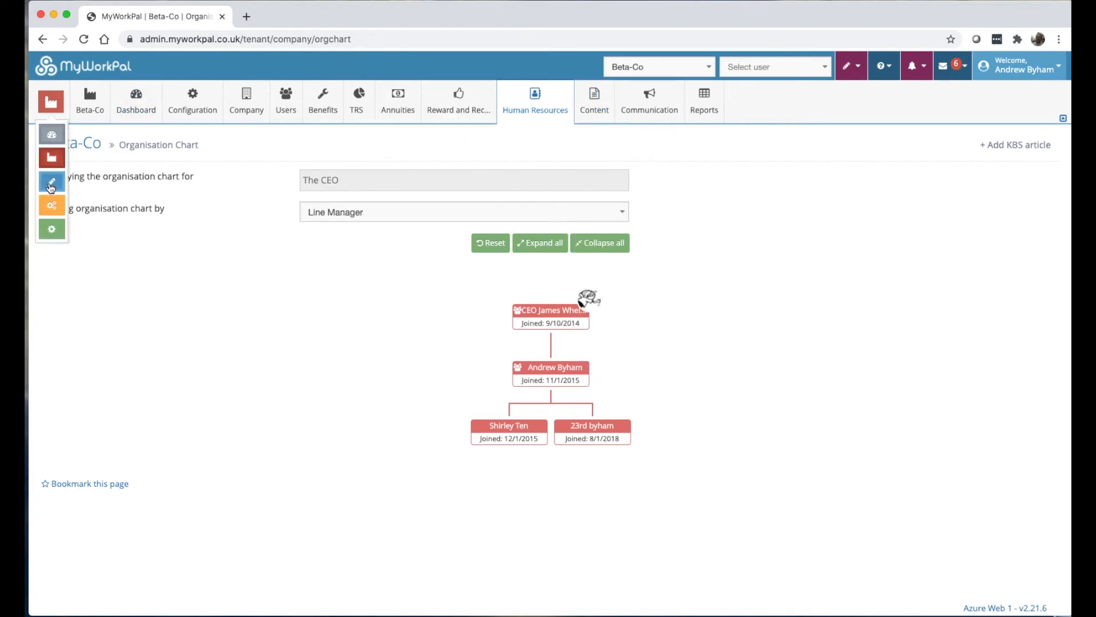
mouse_move(602, 106)
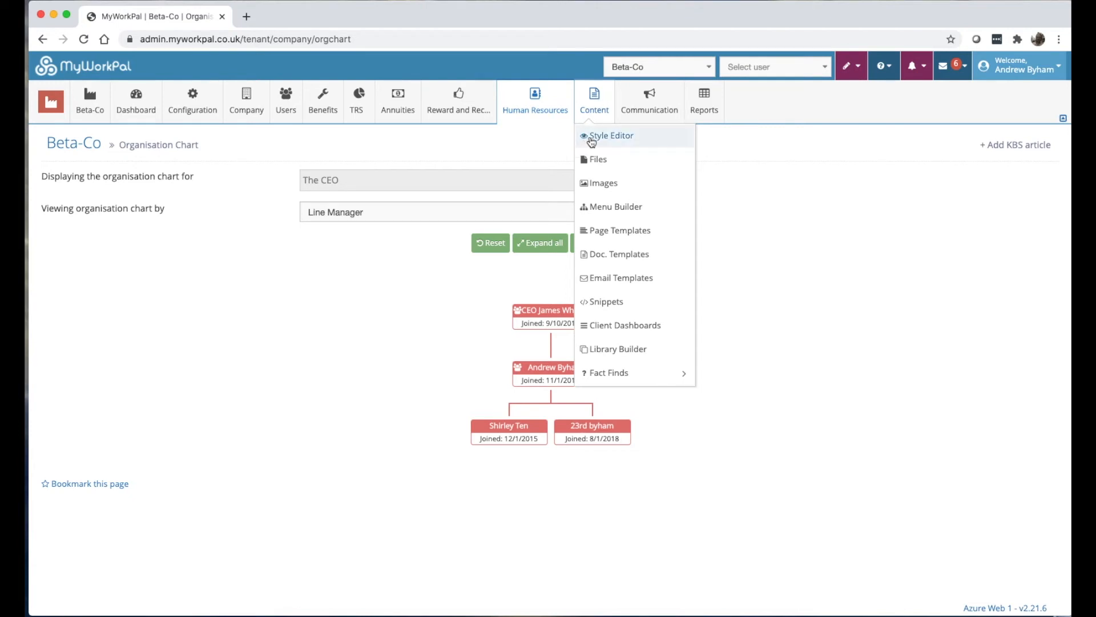
Open Content > Style Editor to view Beta-Co's theme image overrides.
click(601, 142)
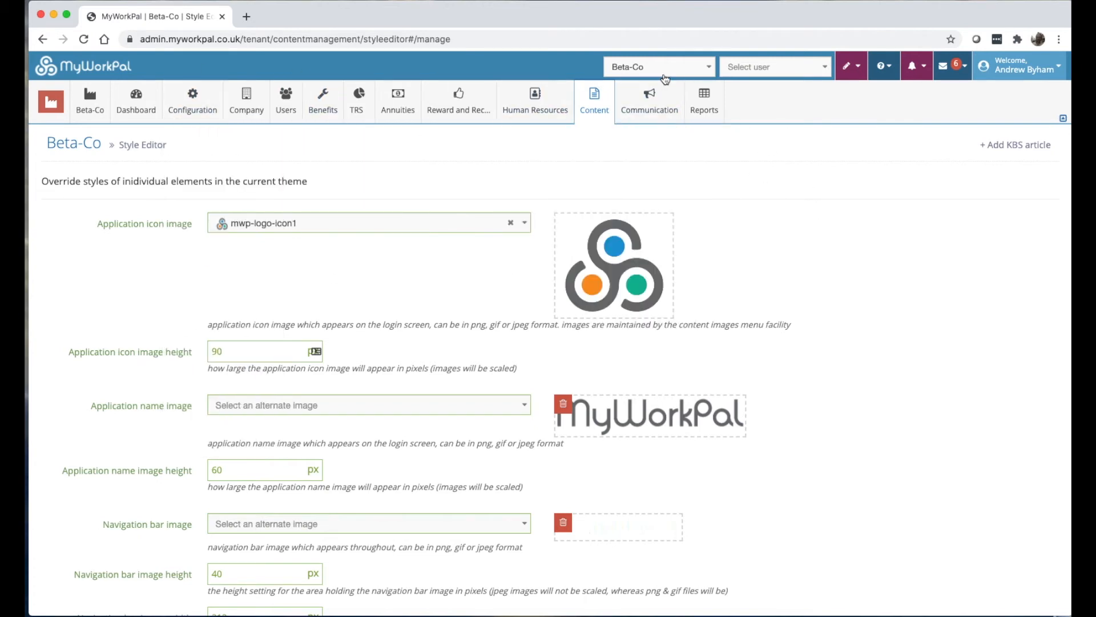
Open Beta-Co's Tenant Details and bring up the tenant's live site login page in a new tab.
mouse_move(192, 103)
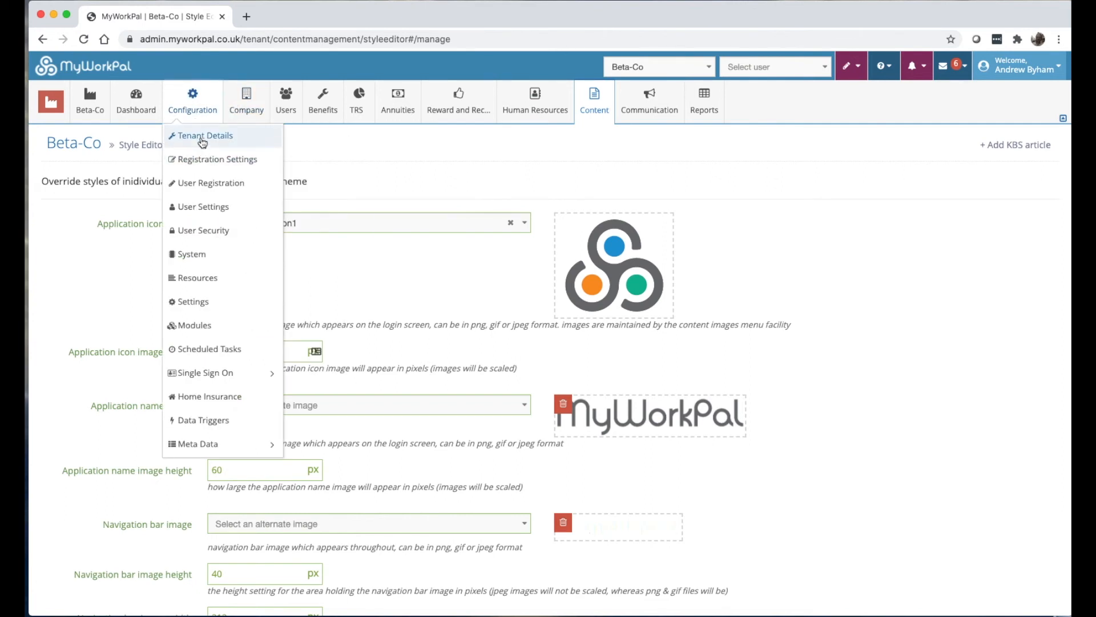
click(201, 136)
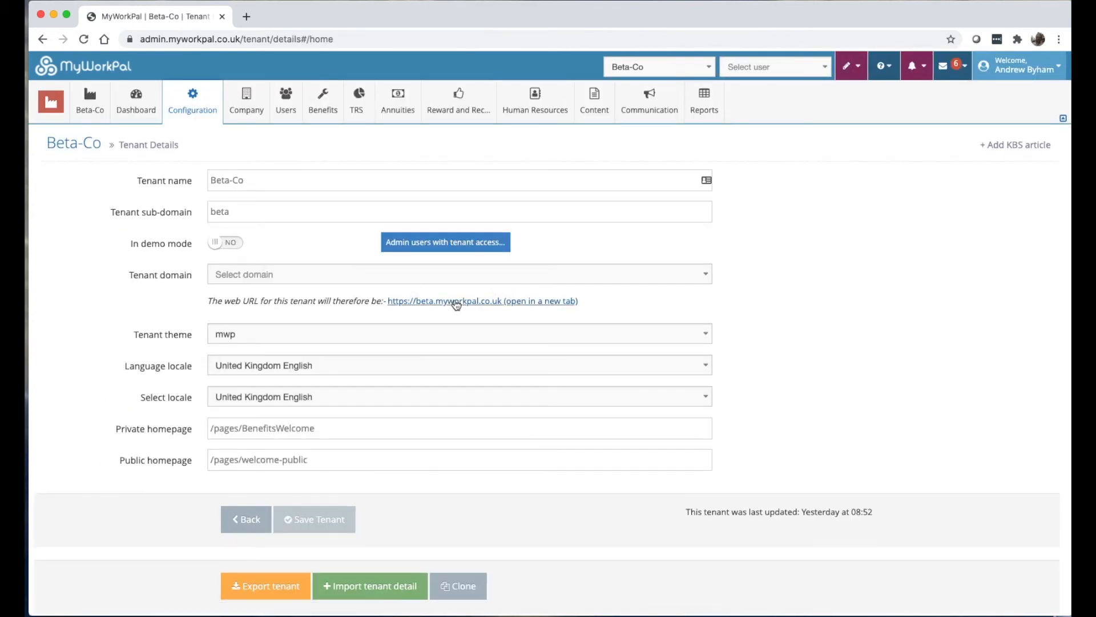
click(455, 301)
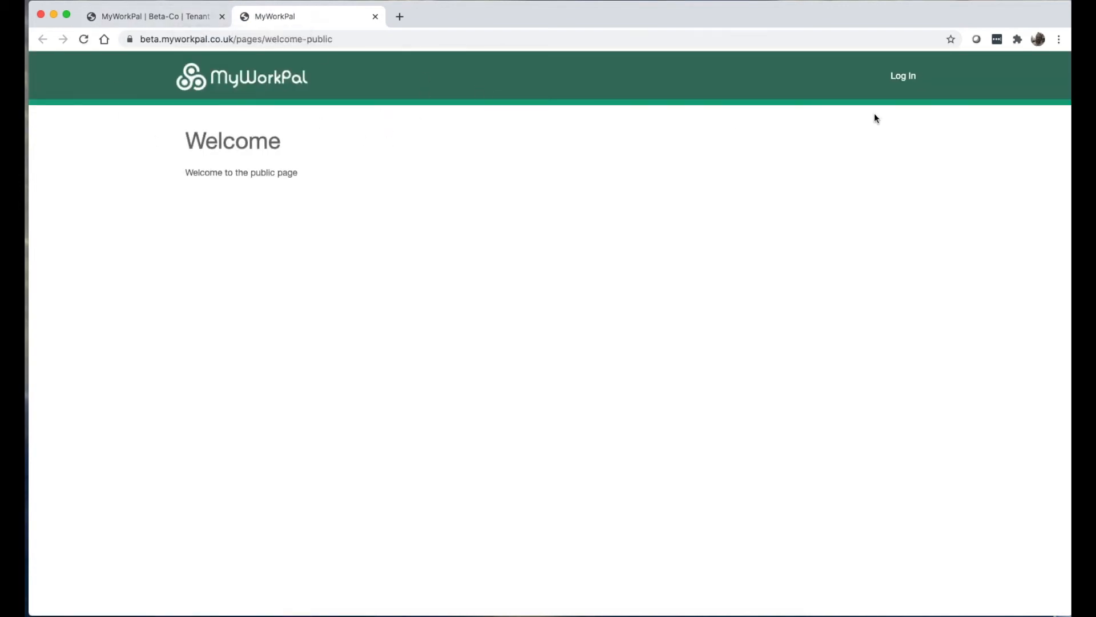
click(900, 87)
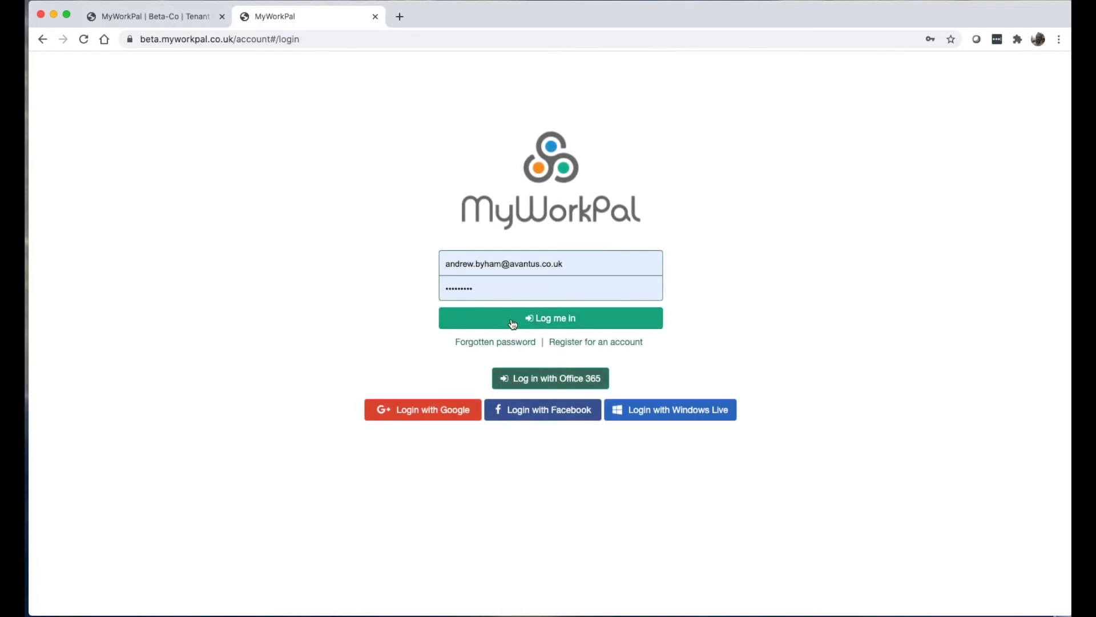
click(167, 18)
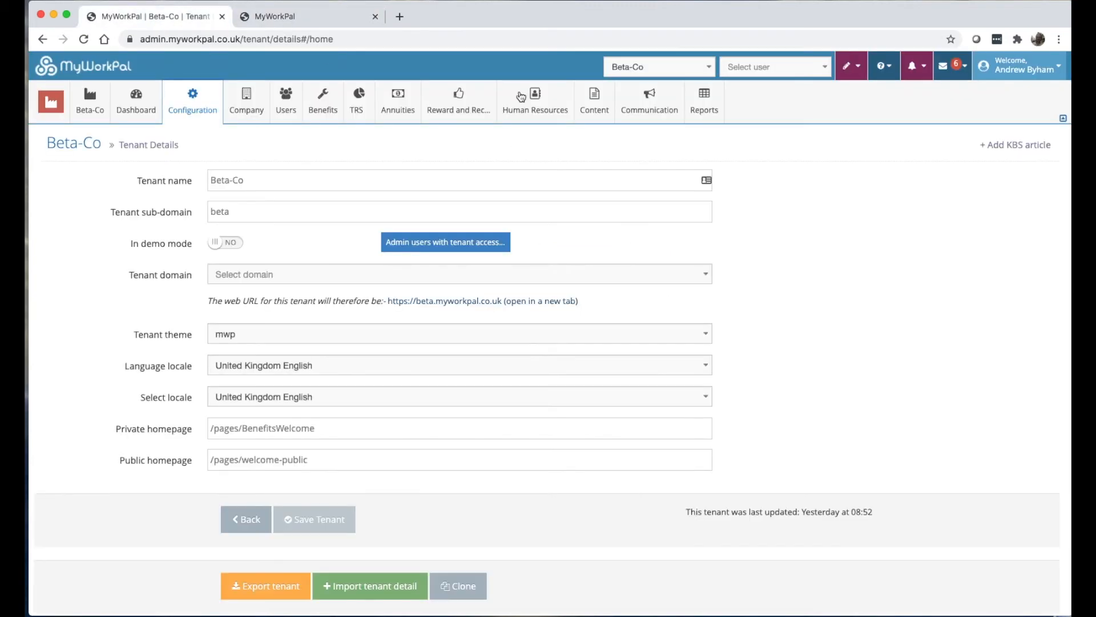
Back in the Style Editor, review the Site font choices against the live login page.
click(604, 137)
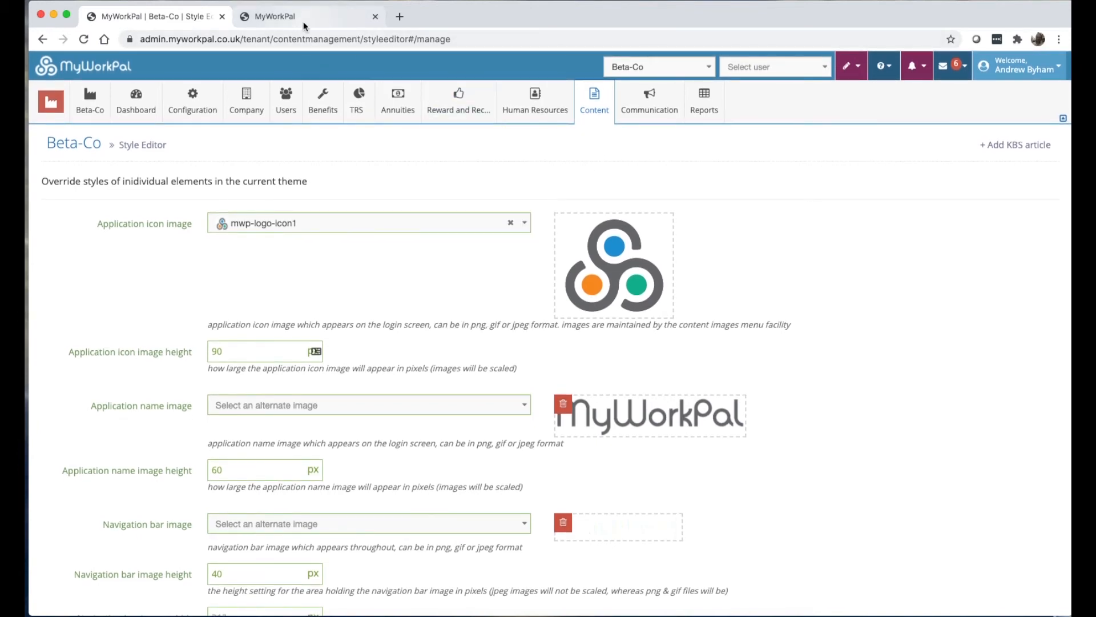
scroll(622, 514, down, 5)
scroll(622, 518, down, 7)
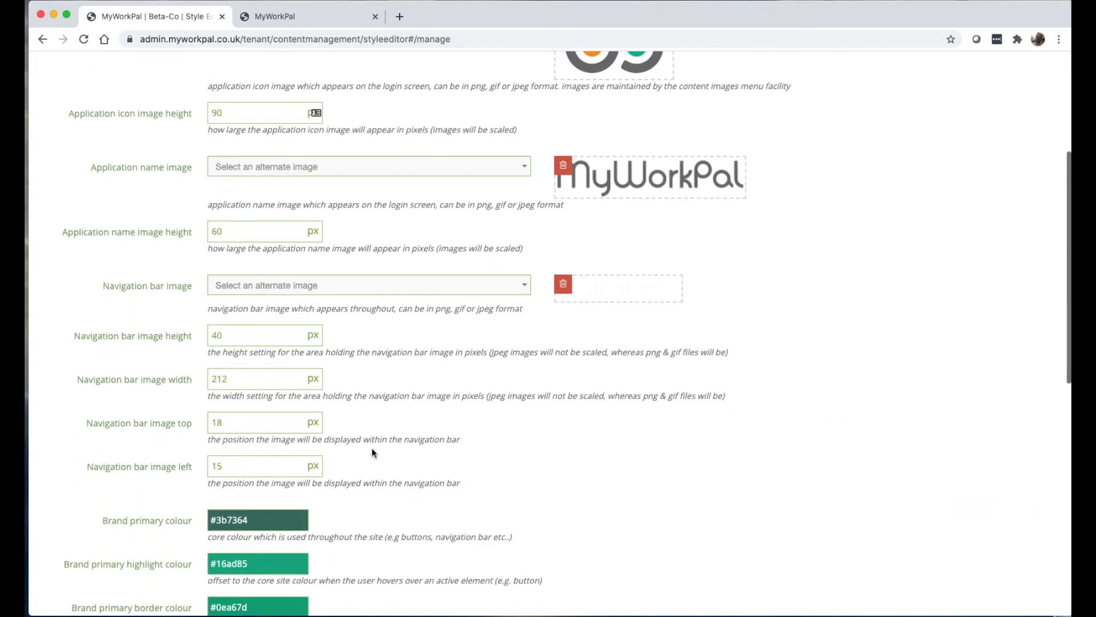
scroll(264, 395, up, 1)
scroll(254, 366, down, 7)
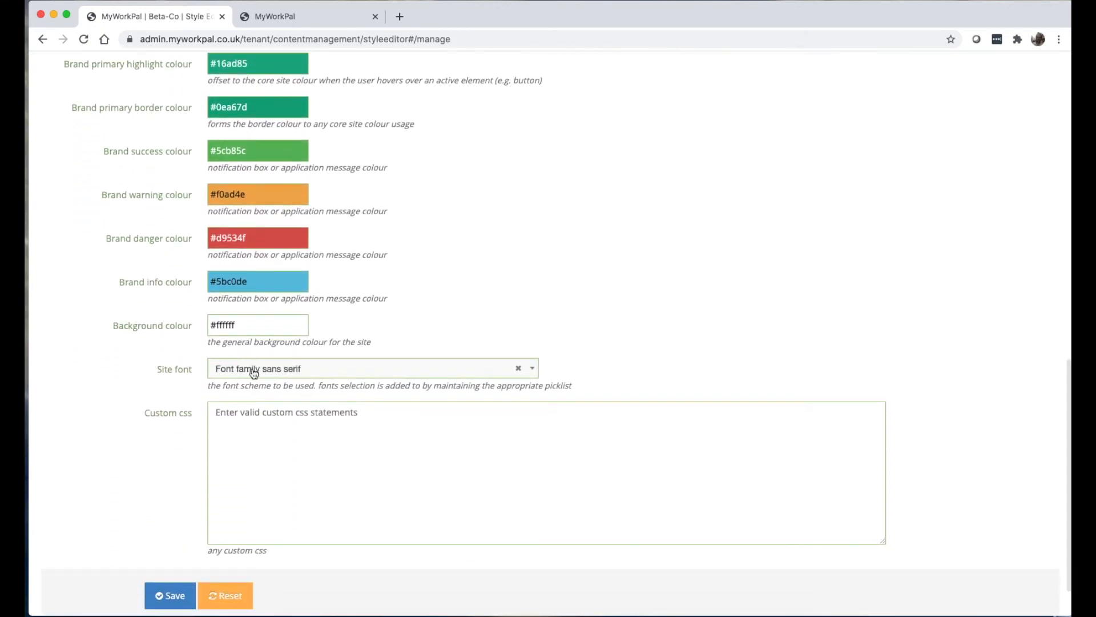
click(255, 368)
scroll(159, 372, up, 1)
scroll(159, 372, up, 10)
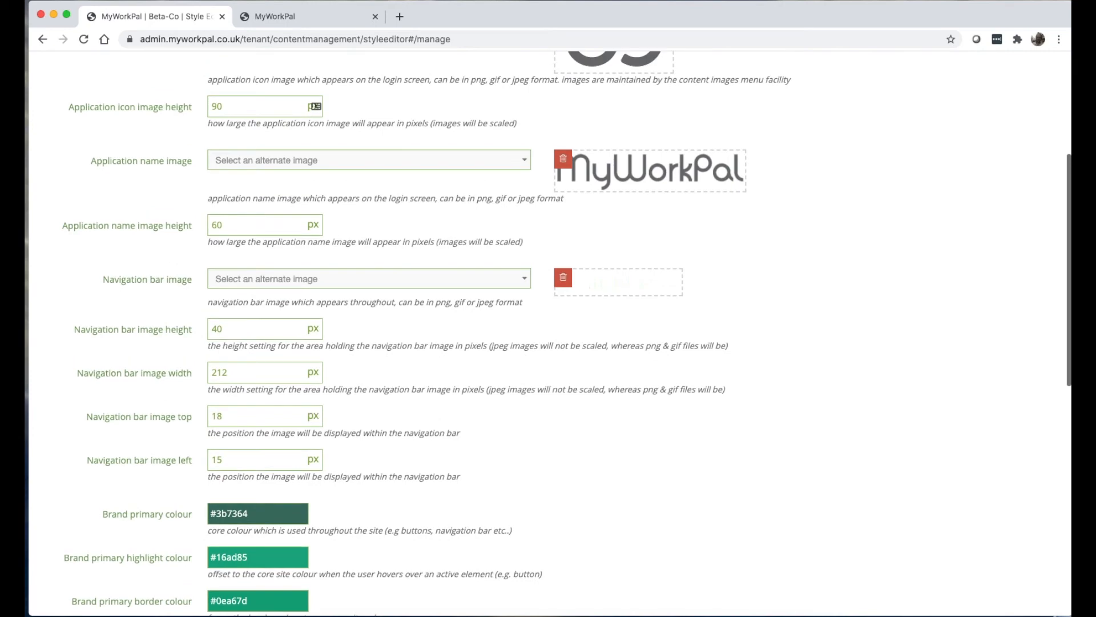
click(316, 15)
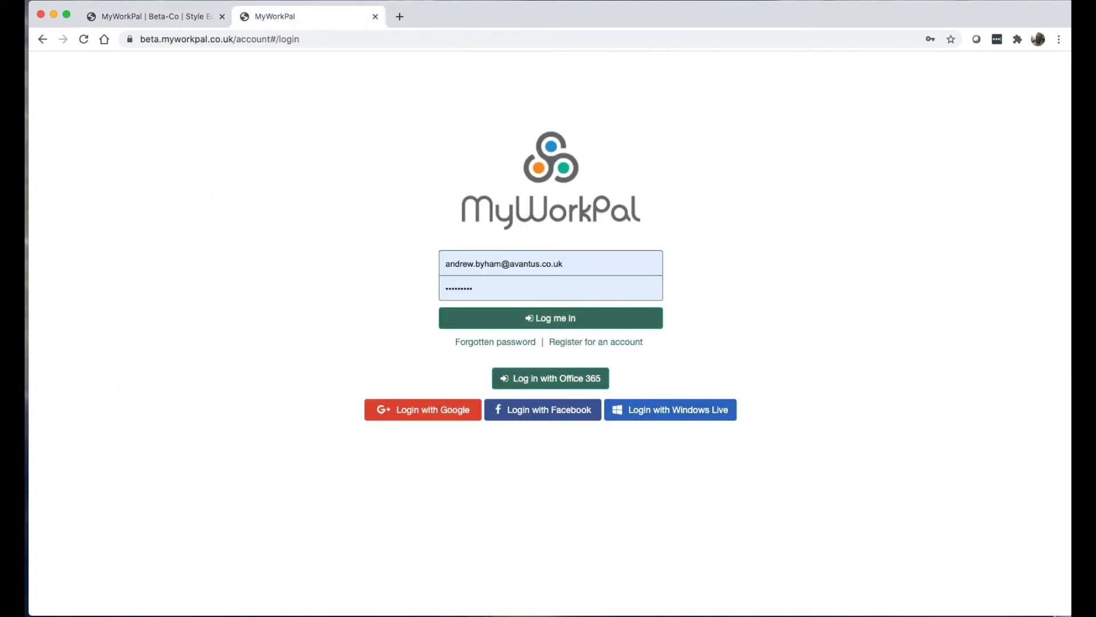
click(155, 22)
scroll(508, 157, up, 4)
Browse the images available for the Application icon image, then close the list.
click(477, 223)
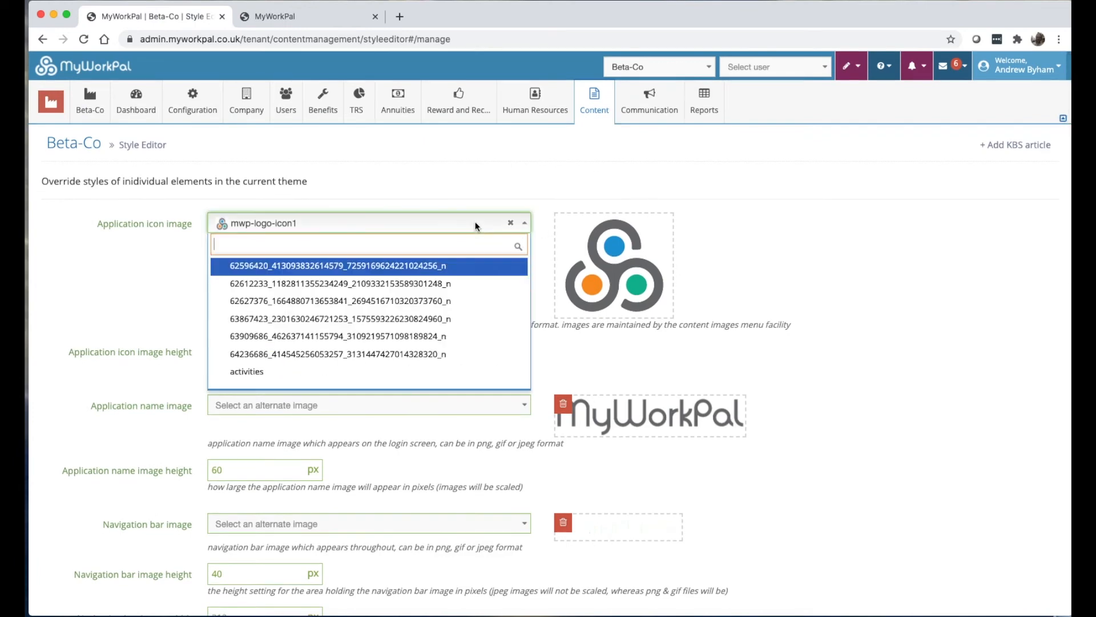
scroll(399, 308, down, 5)
scroll(360, 307, down, 3)
scroll(428, 306, down, 3)
scroll(94, 152, up, 3)
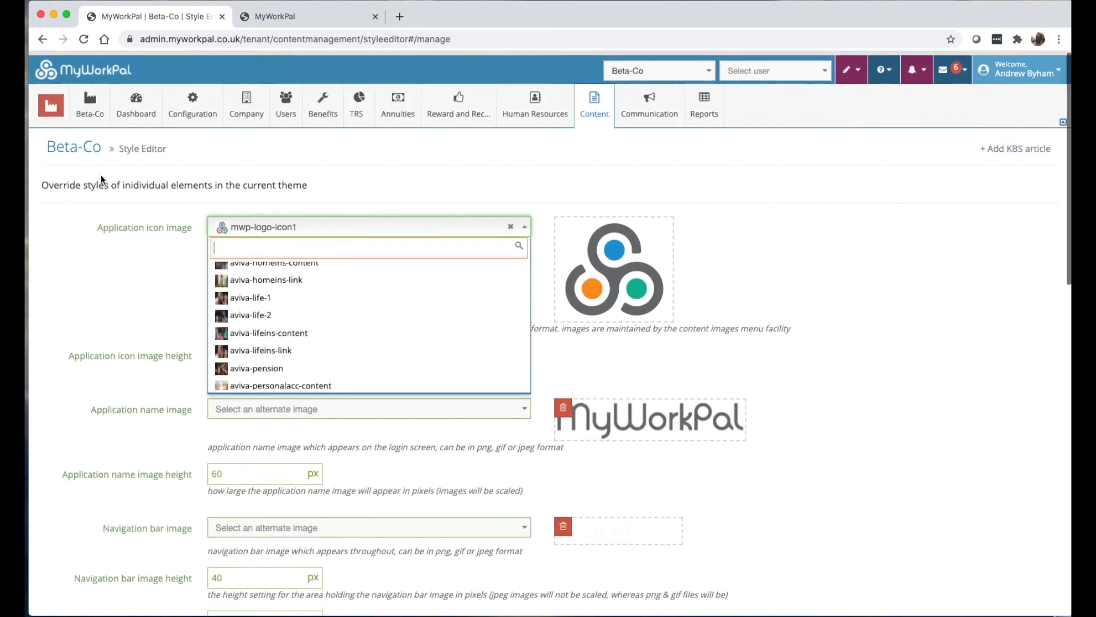
click(132, 227)
mouse_move(594, 109)
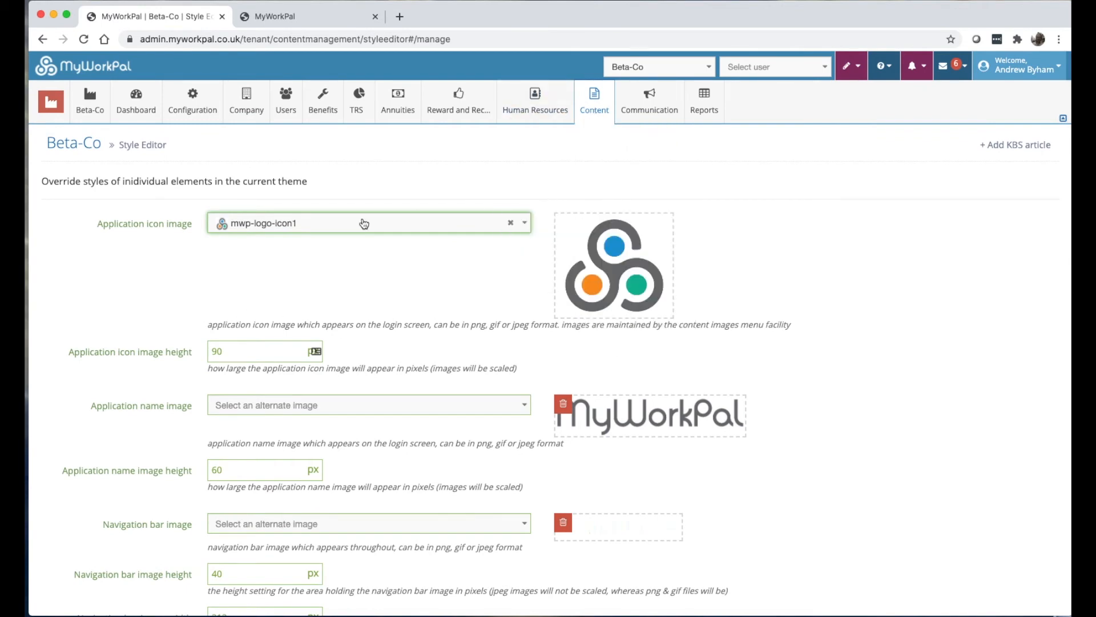
Inspect the custom CSS box, comparing it twice against the live login page.
scroll(364, 223, down, 15)
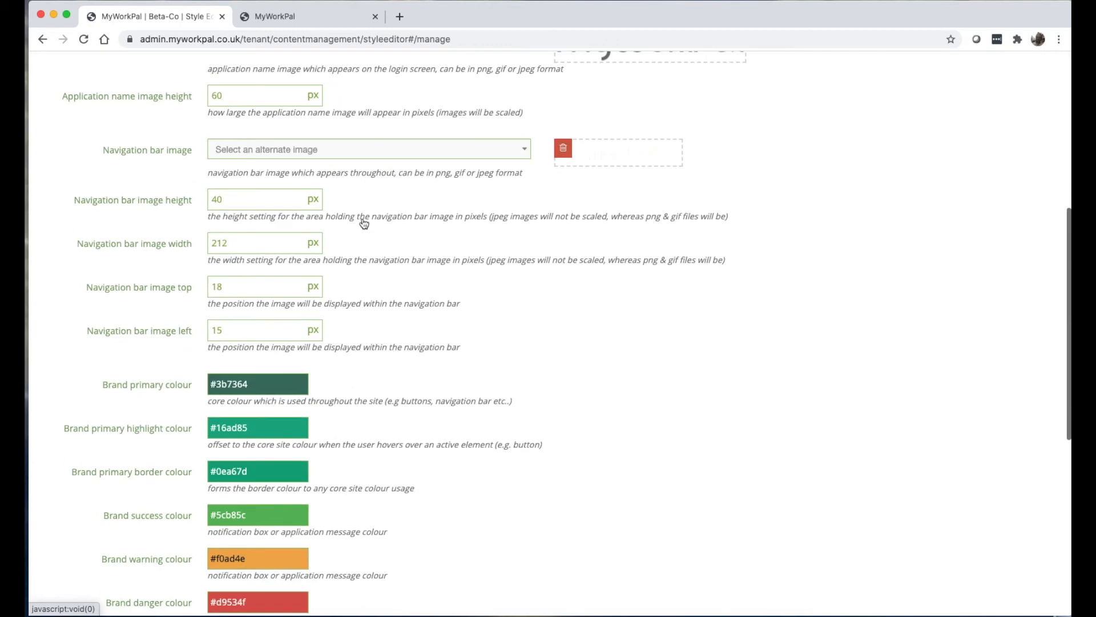
click(314, 386)
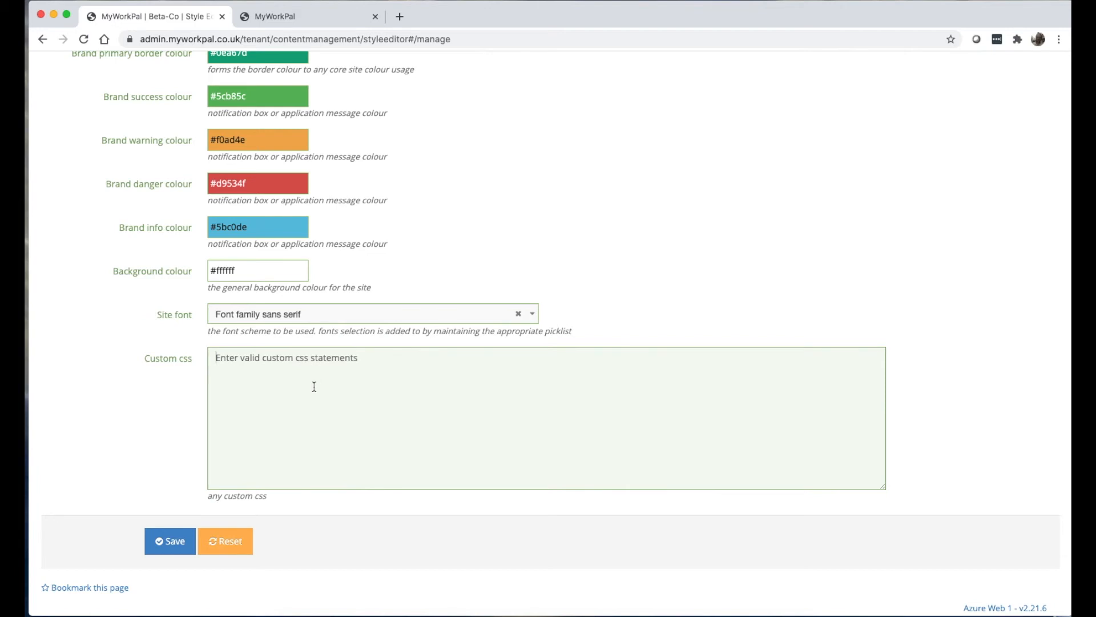
click(284, 17)
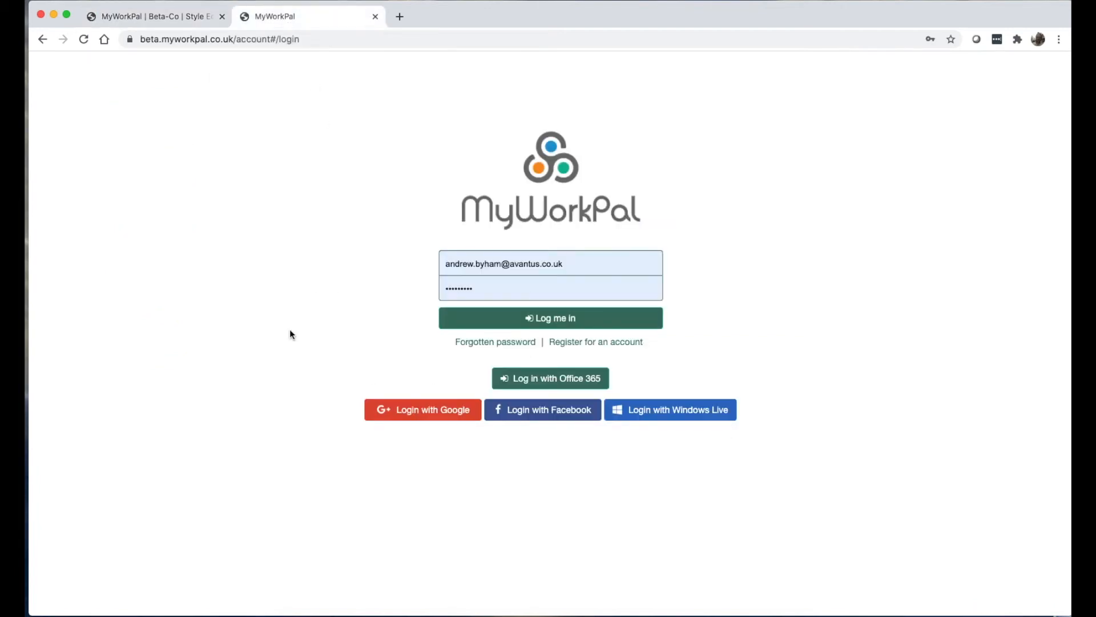
click(167, 13)
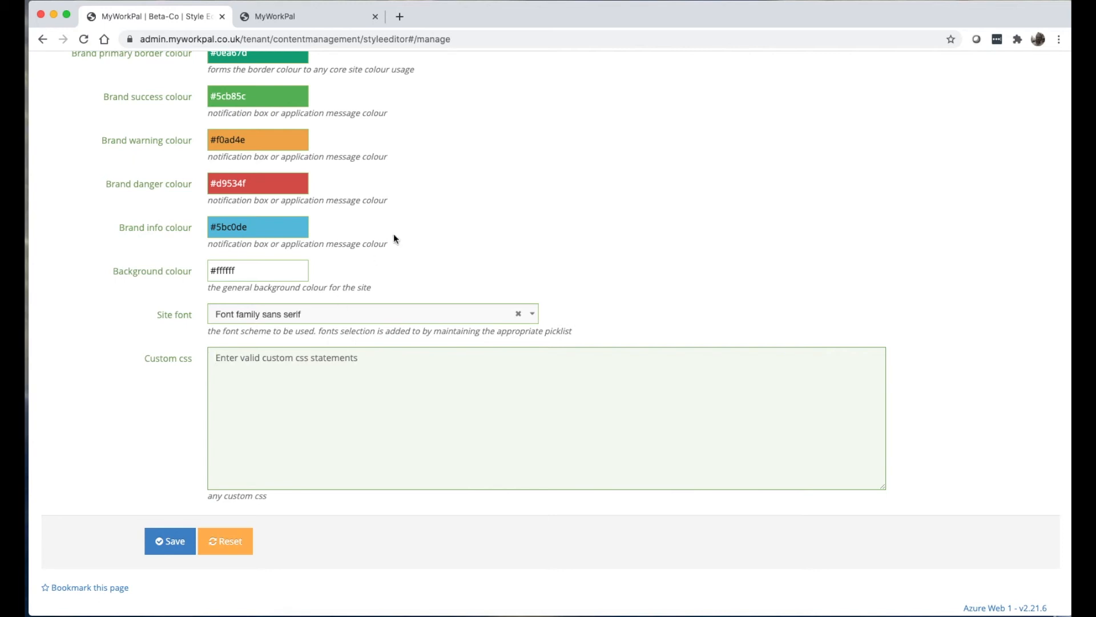
click(299, 16)
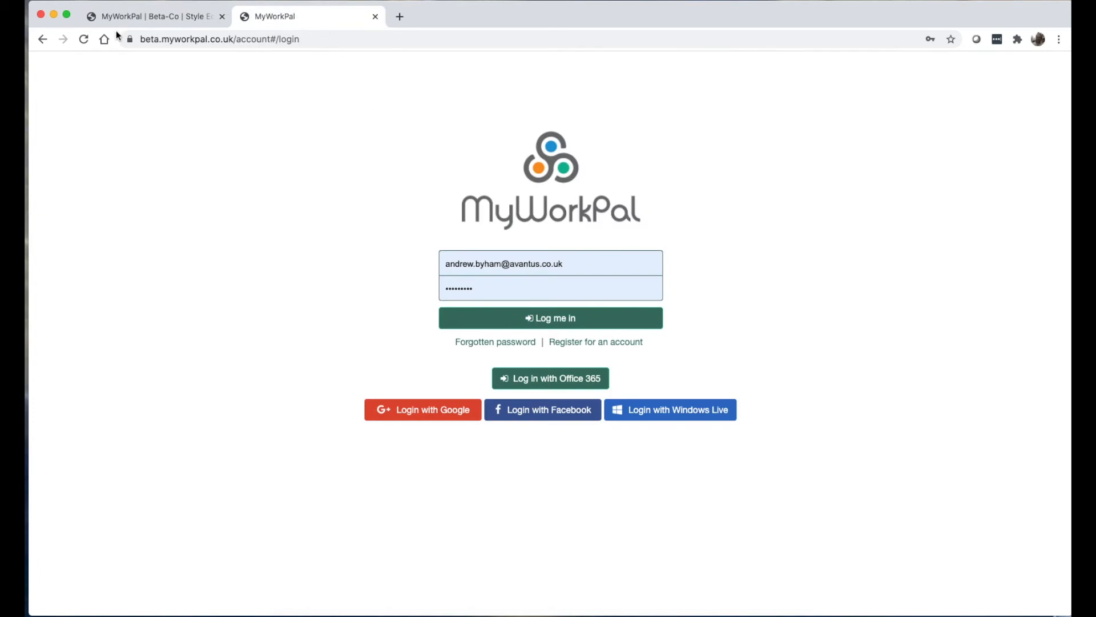
click(154, 17)
scroll(497, 196, up, 5)
scroll(495, 196, up, 10)
click(597, 98)
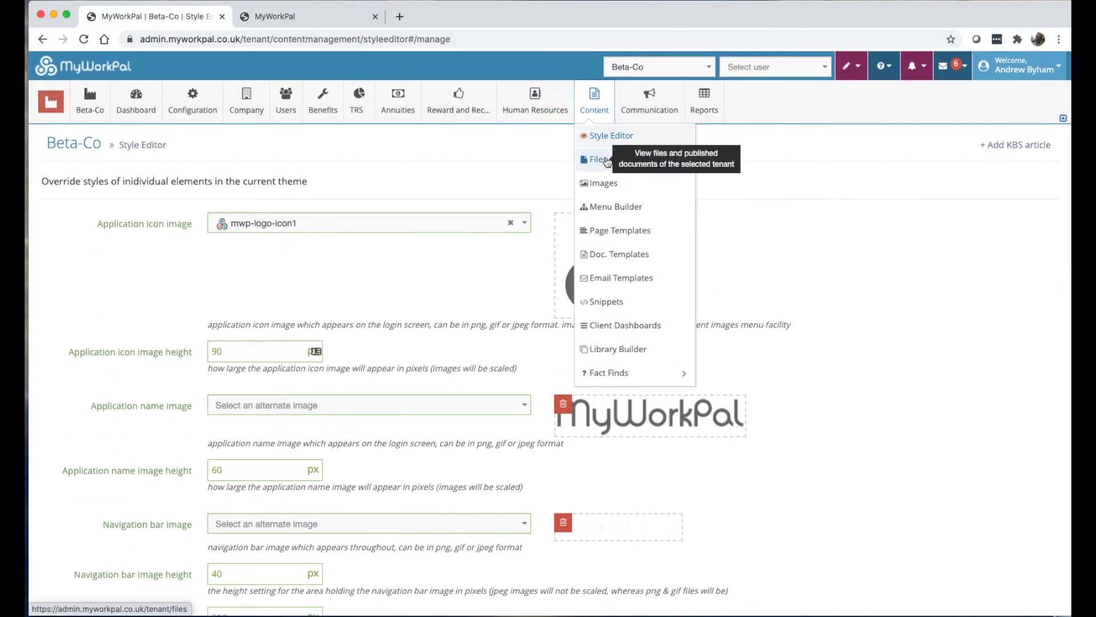
Open Content > Files and scroll the 11-record file table down to its pagination footer.
click(606, 160)
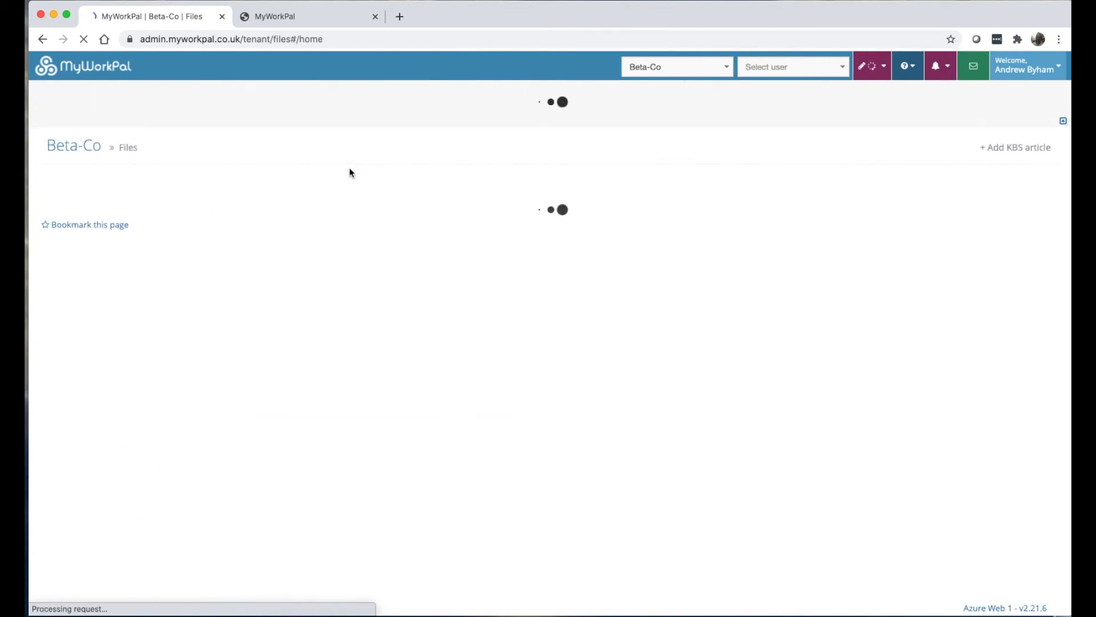
mouse_move(70, 106)
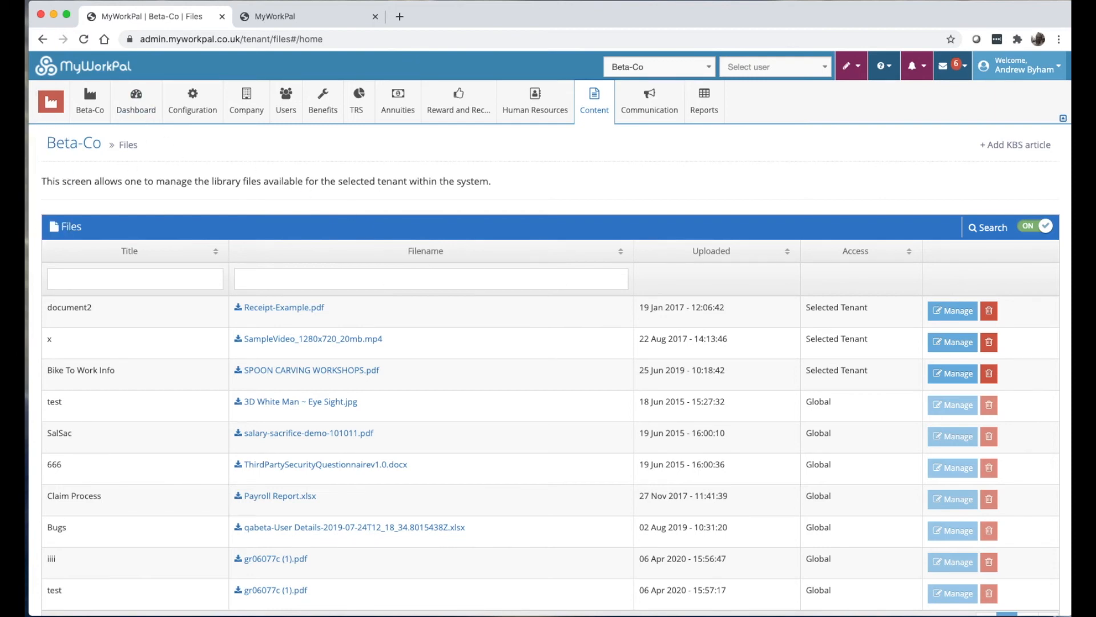
scroll(764, 443, down, 2)
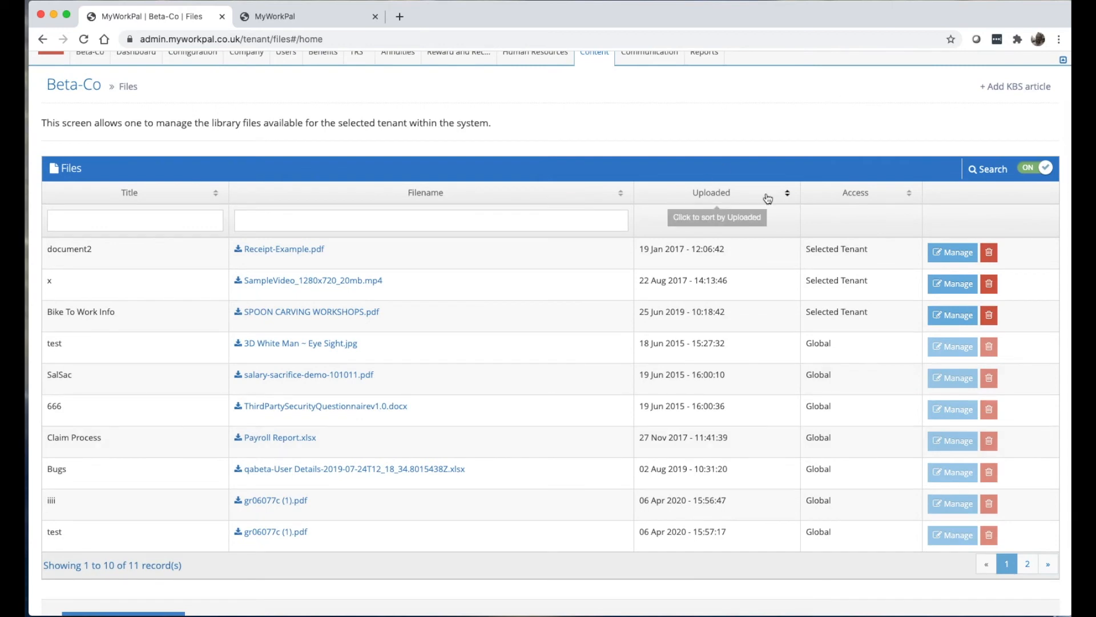
scroll(766, 196, up, 2)
click(602, 121)
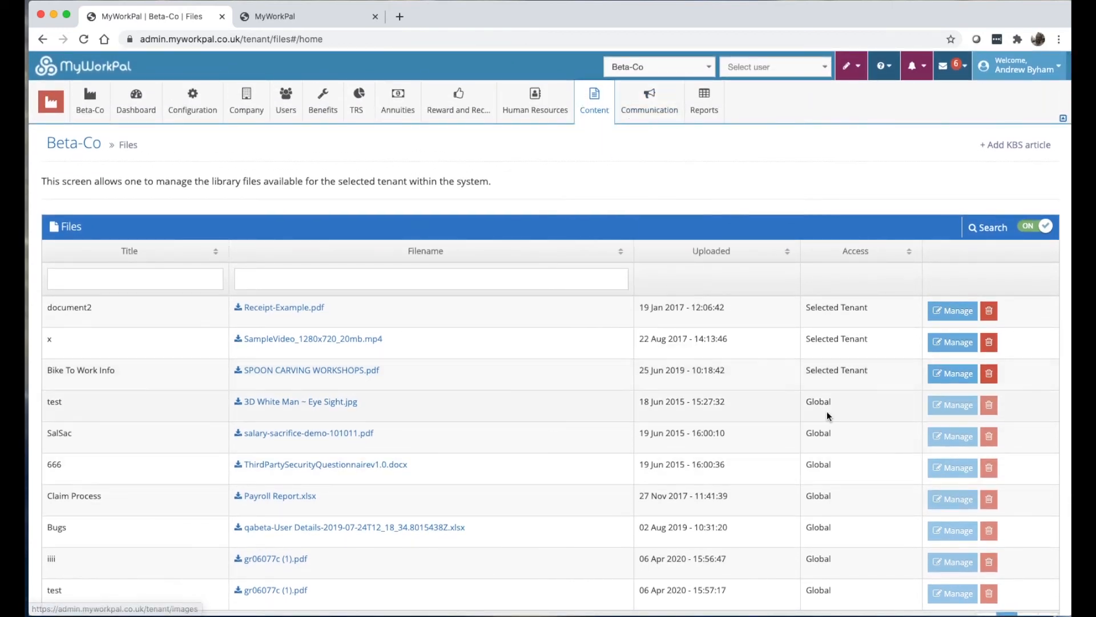
scroll(619, 386, down, 3)
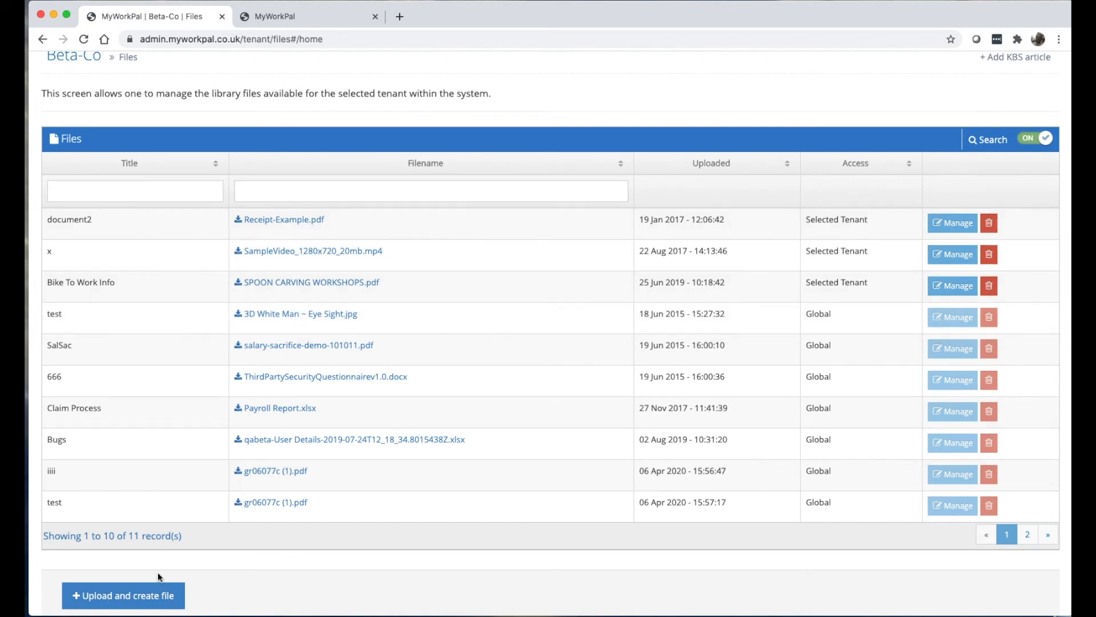
Open the Upload and create file form and switch its Audit access to YES.
click(131, 595)
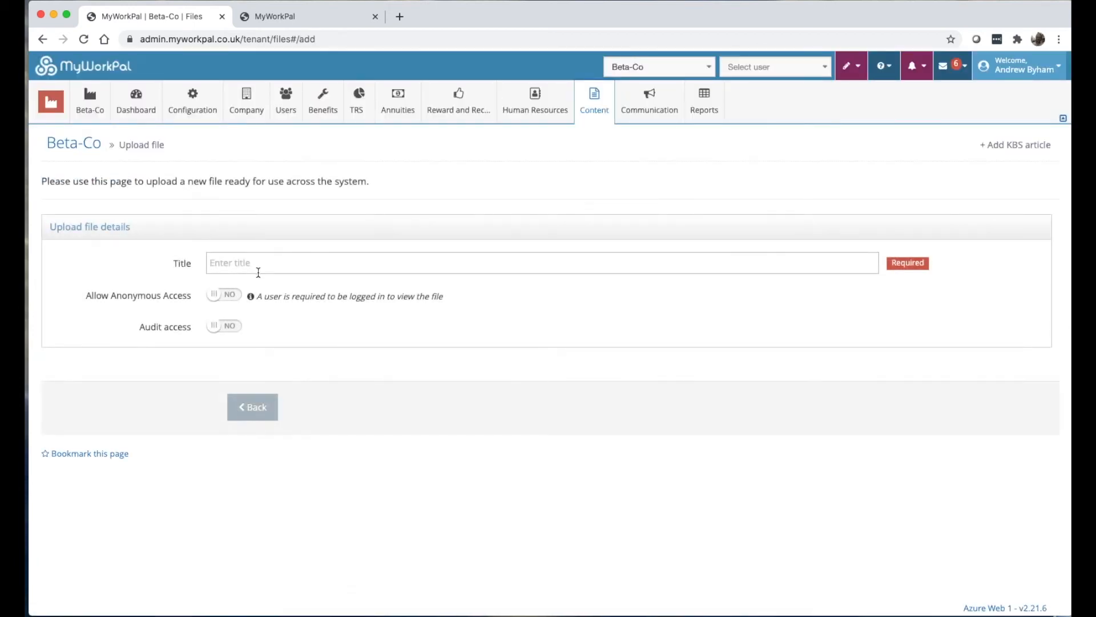
click(262, 415)
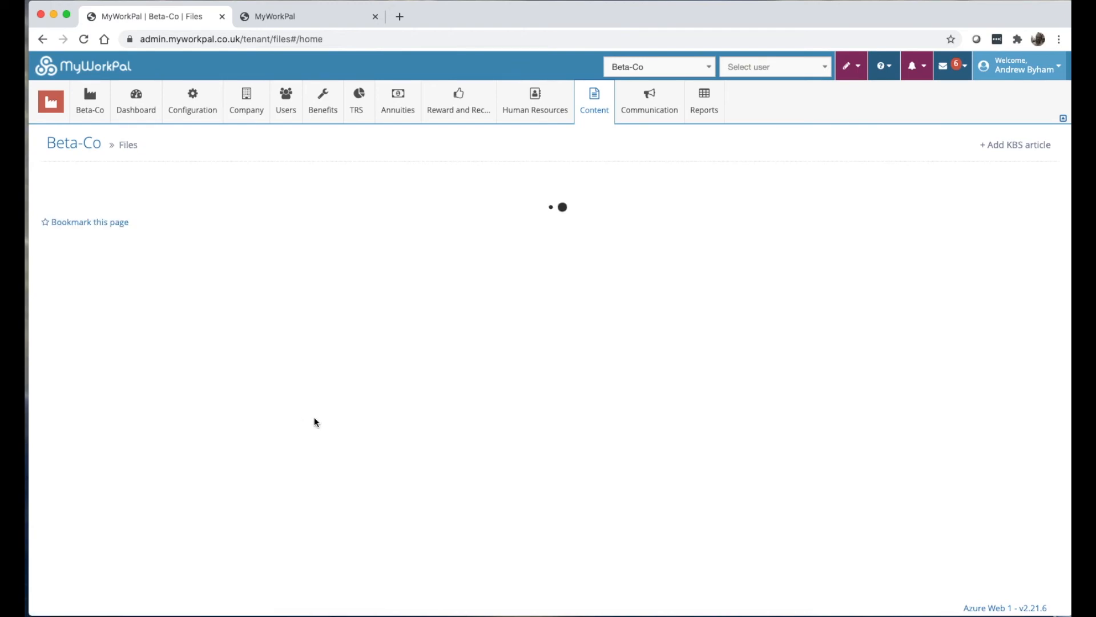
click(600, 97)
scroll(228, 457, down, 3)
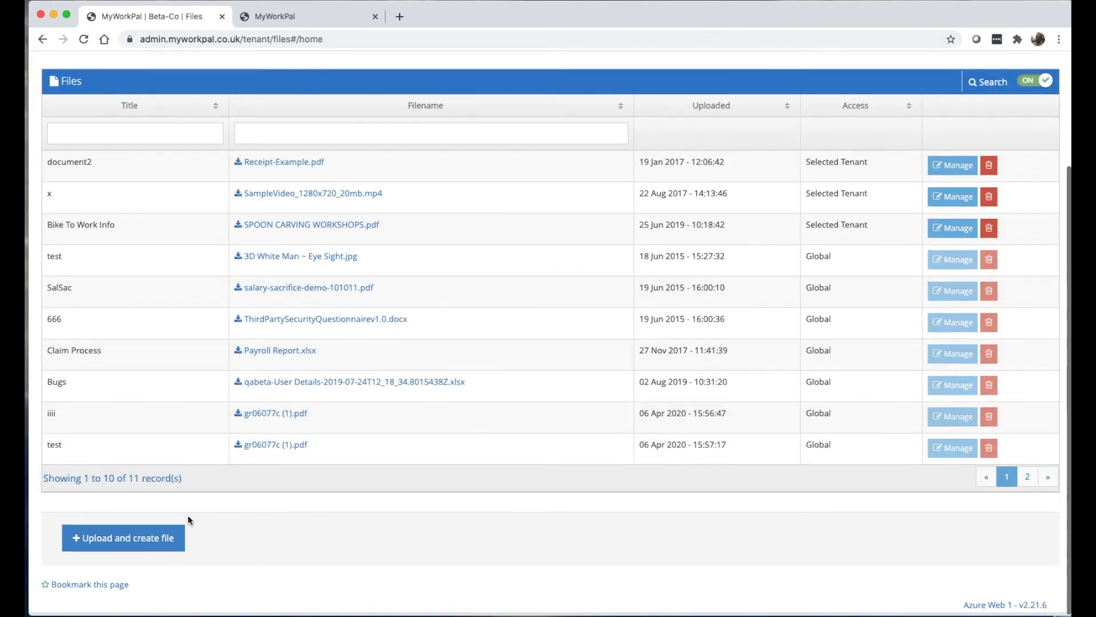
click(169, 537)
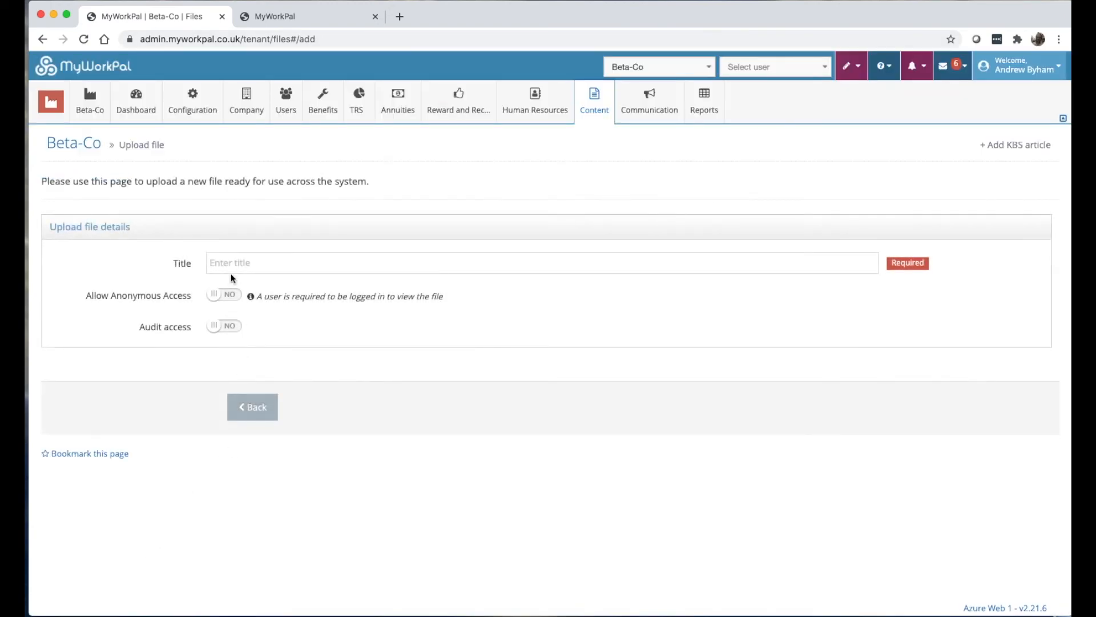
click(227, 329)
Leave the upload form, open document2 (Receipt-Example.pdf) for editing and set Audit access to Yes.
click(227, 329)
click(252, 406)
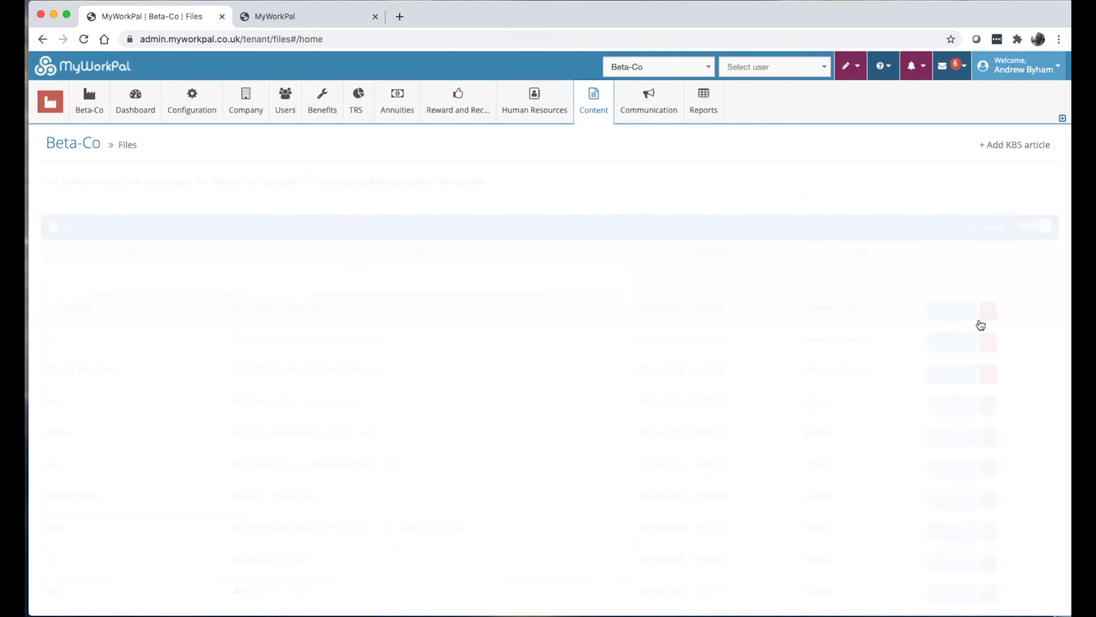
click(946, 311)
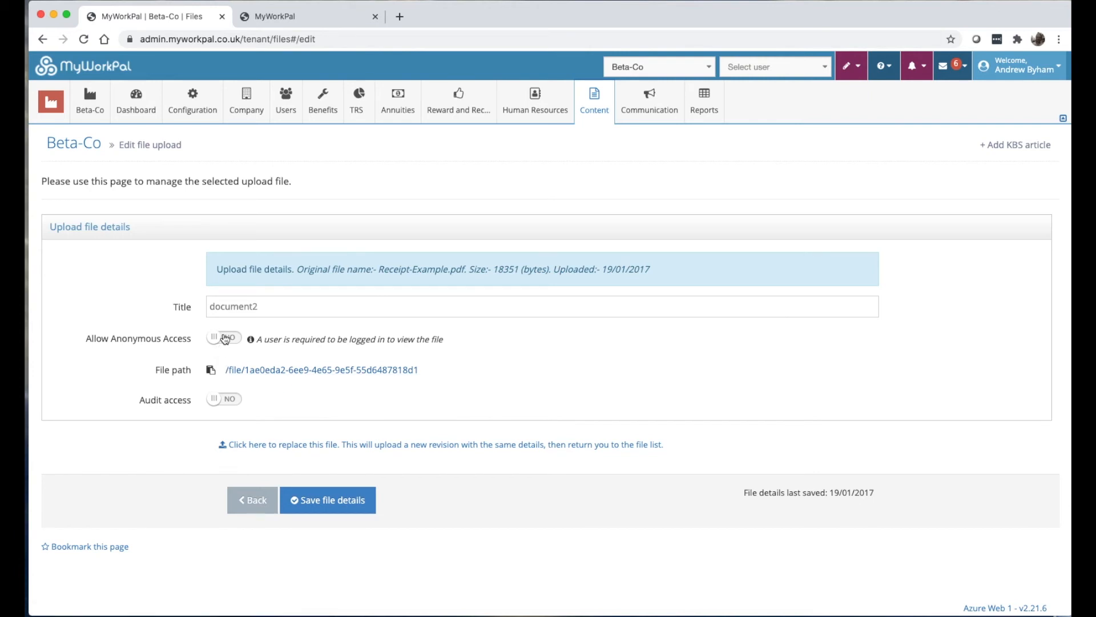
click(222, 399)
click(596, 114)
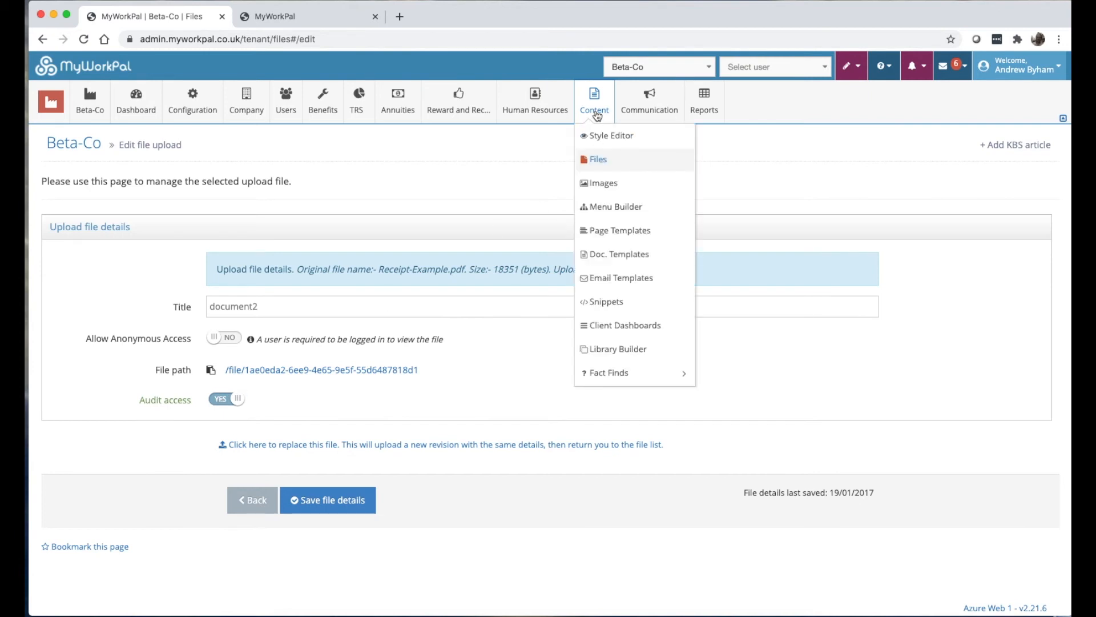
Open Content > Images and switch the Media type list from Icons back to Images.
click(605, 184)
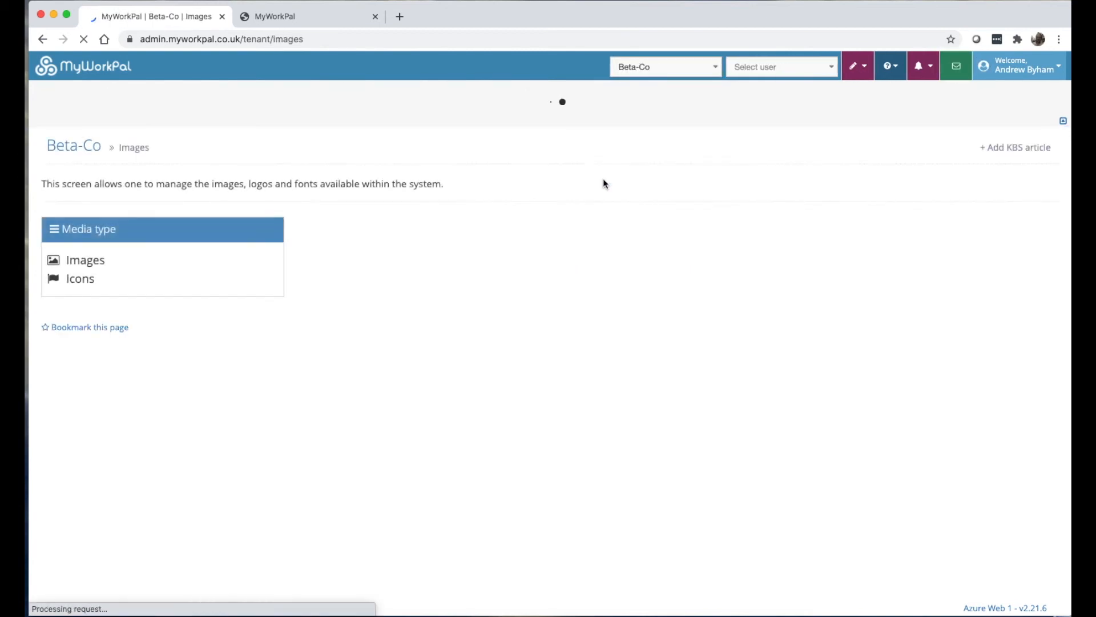
click(80, 276)
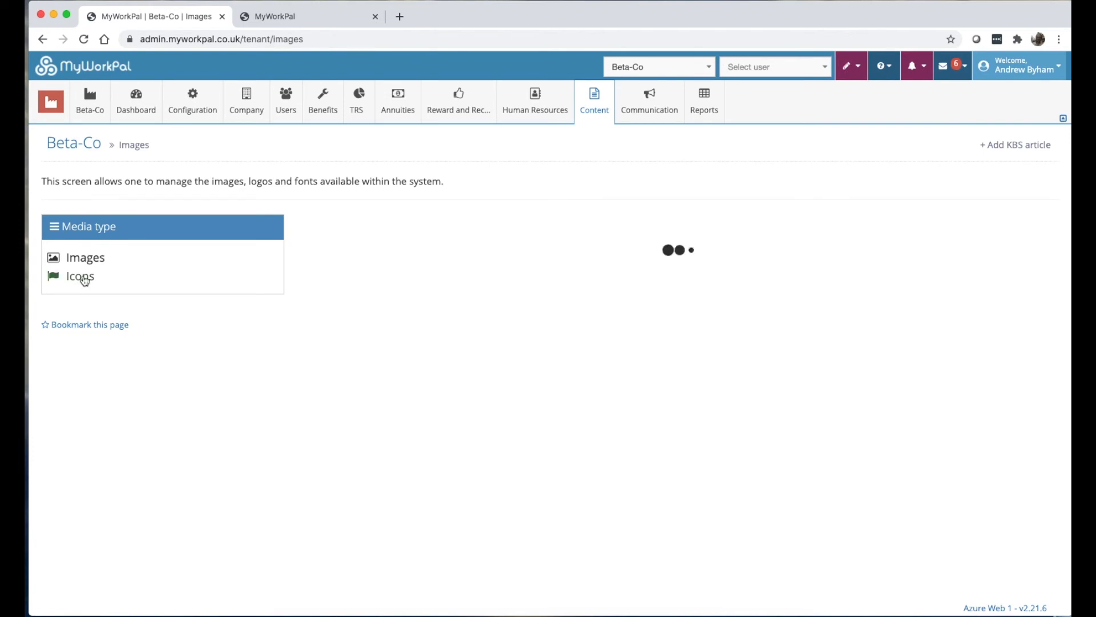
click(86, 257)
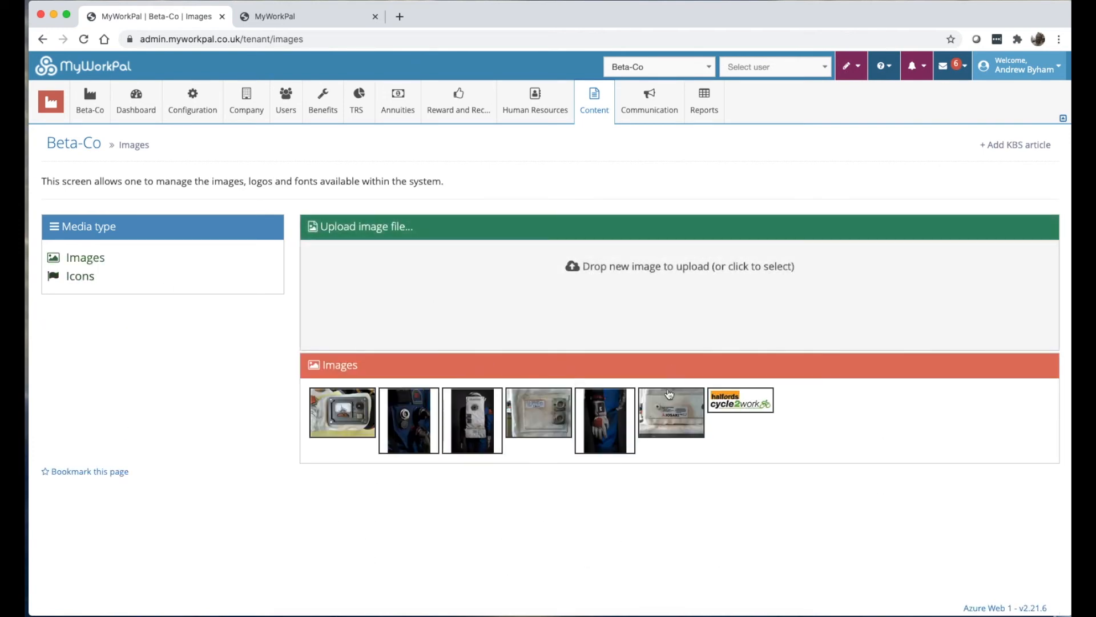
click(596, 98)
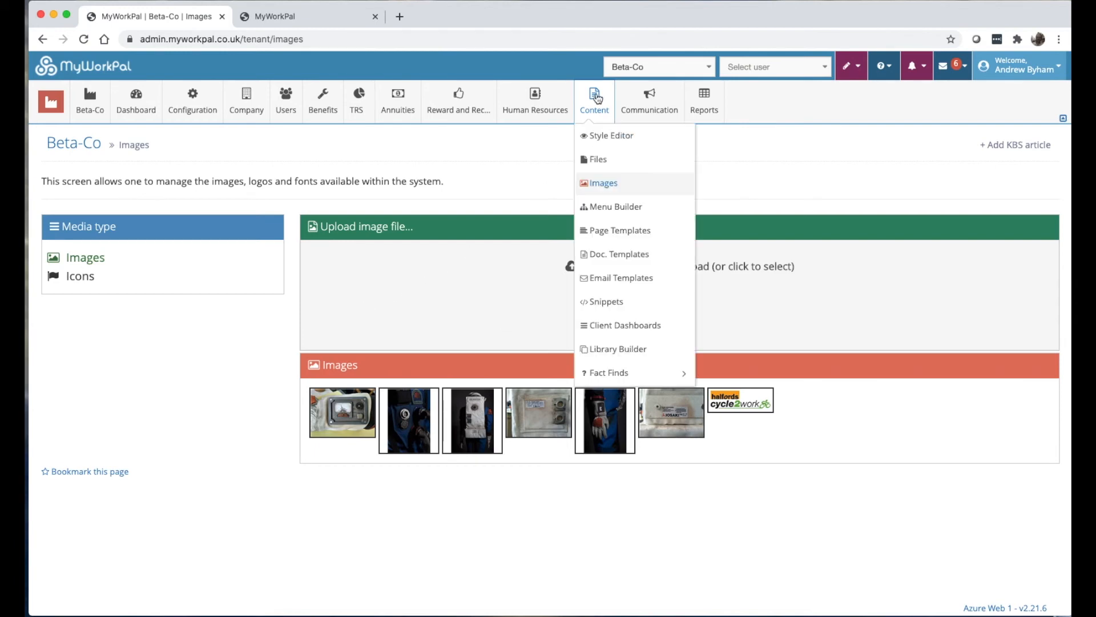
Open Content > Menu Builder and revert Beta-Co's client menu, confirming with Yes.
click(620, 213)
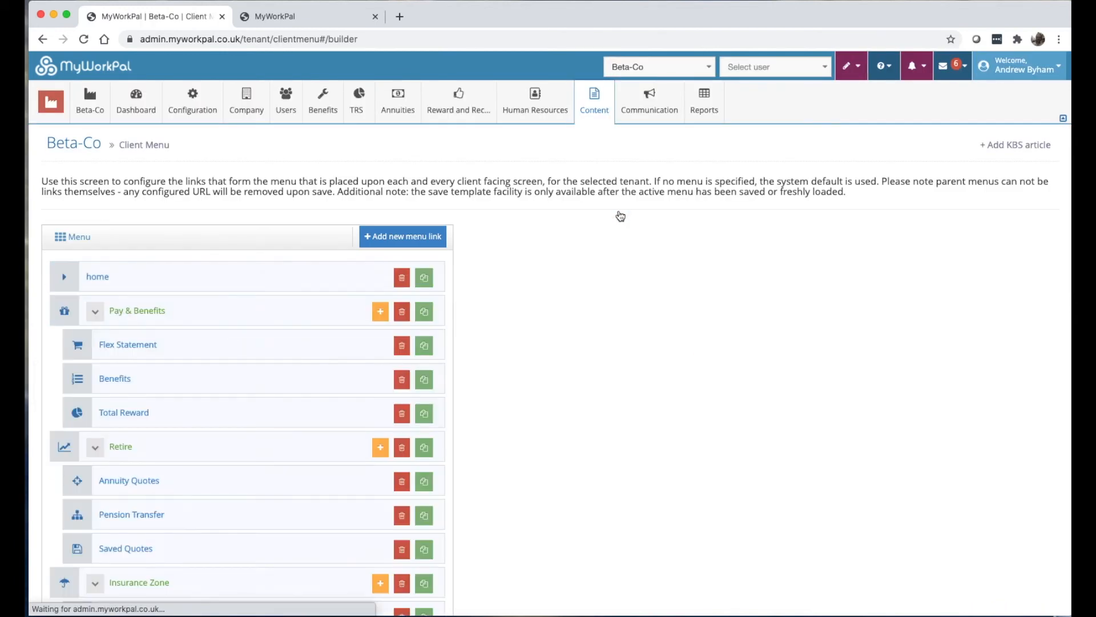
scroll(621, 215, down, 5)
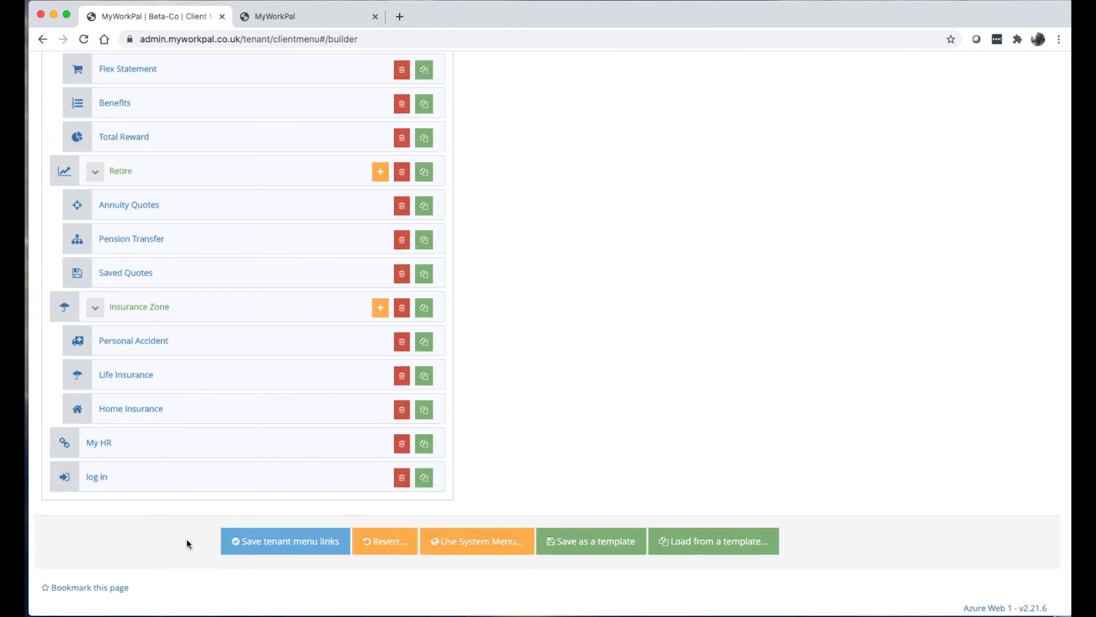
click(396, 552)
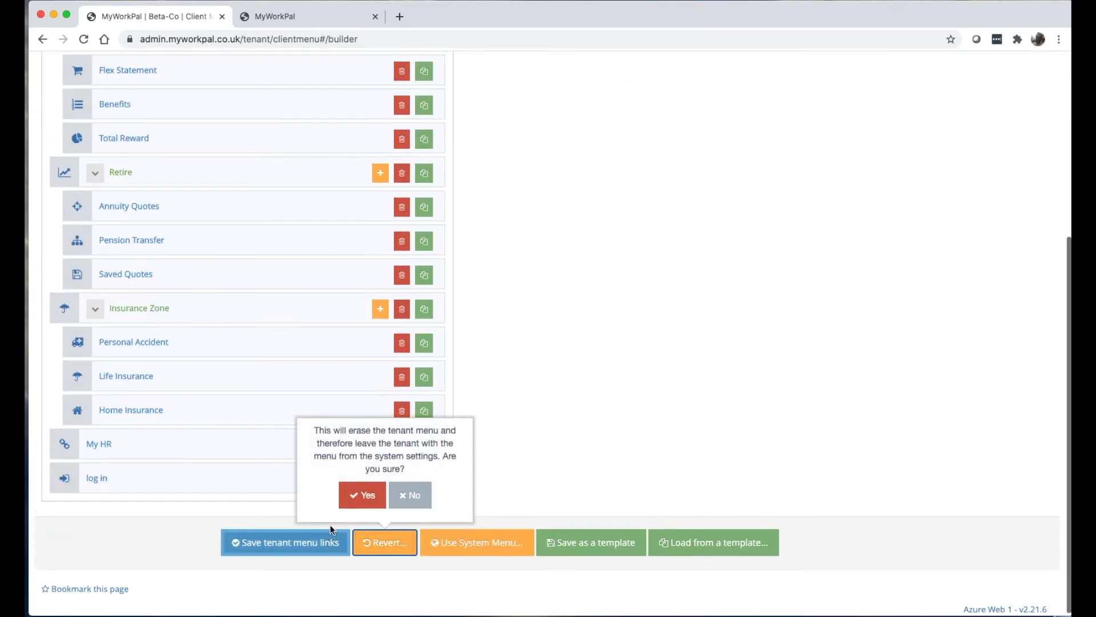
click(361, 492)
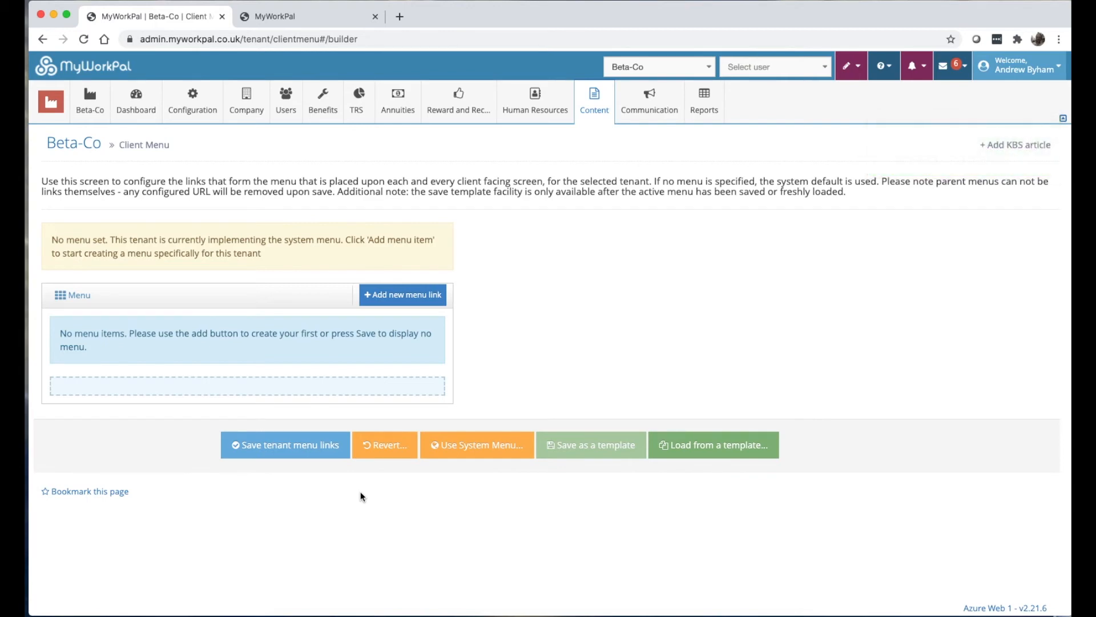
click(306, 16)
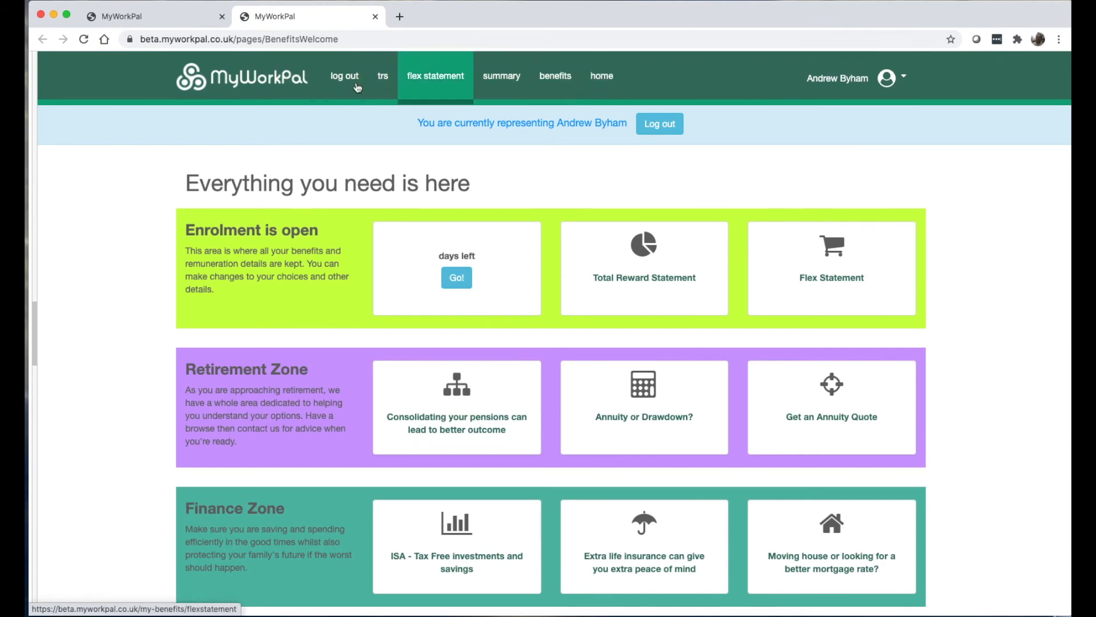
click(165, 17)
mouse_move(51, 104)
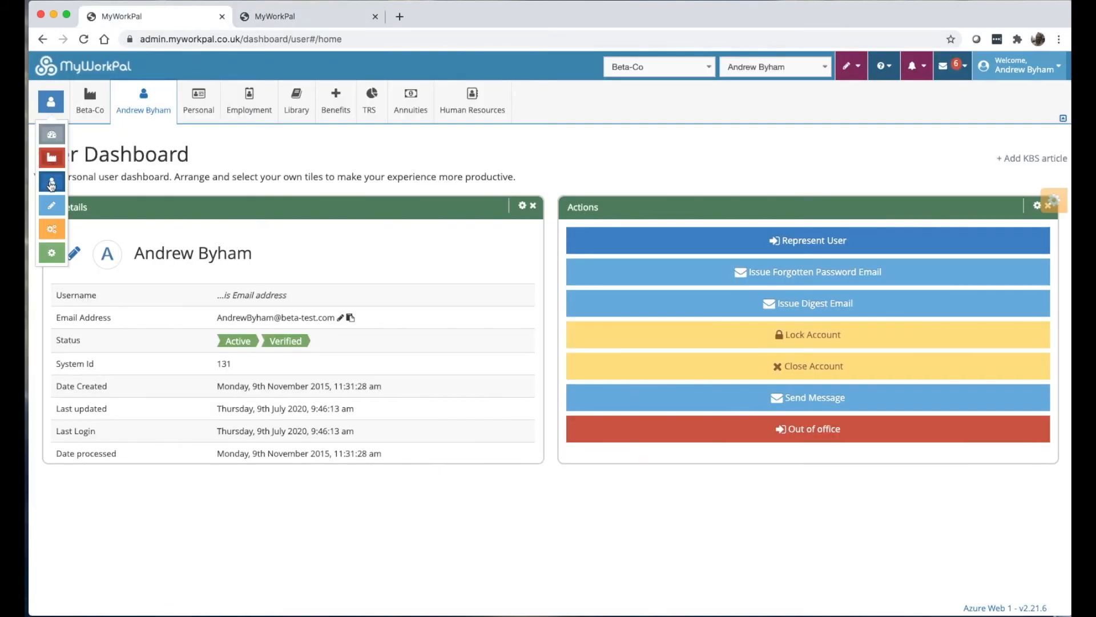
click(51, 205)
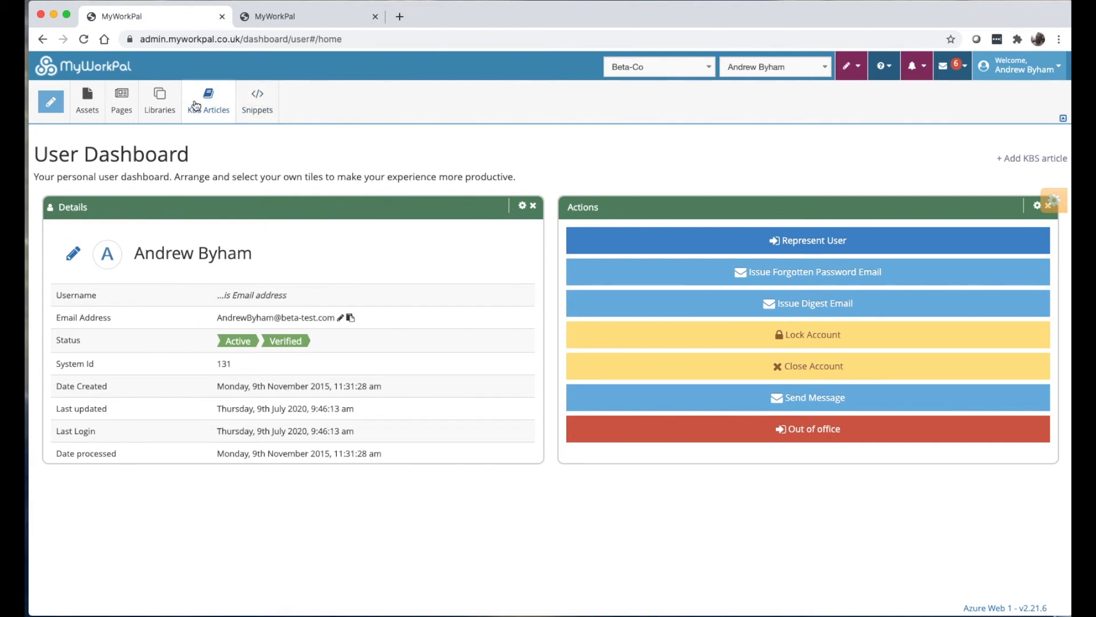
click(160, 101)
mouse_move(187, 171)
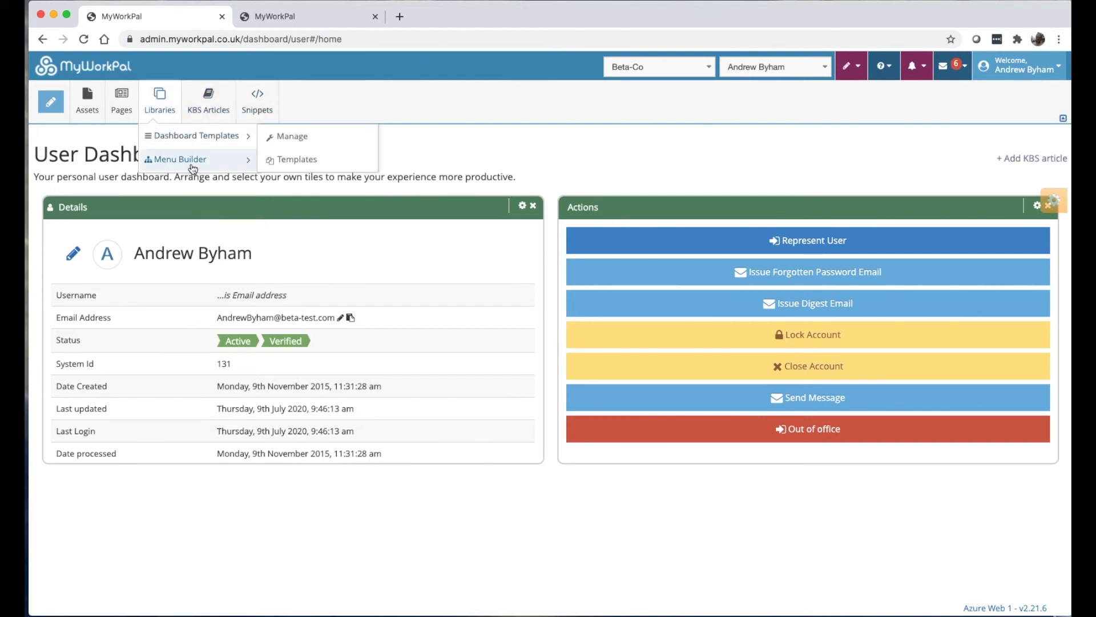
mouse_move(58, 99)
click(54, 160)
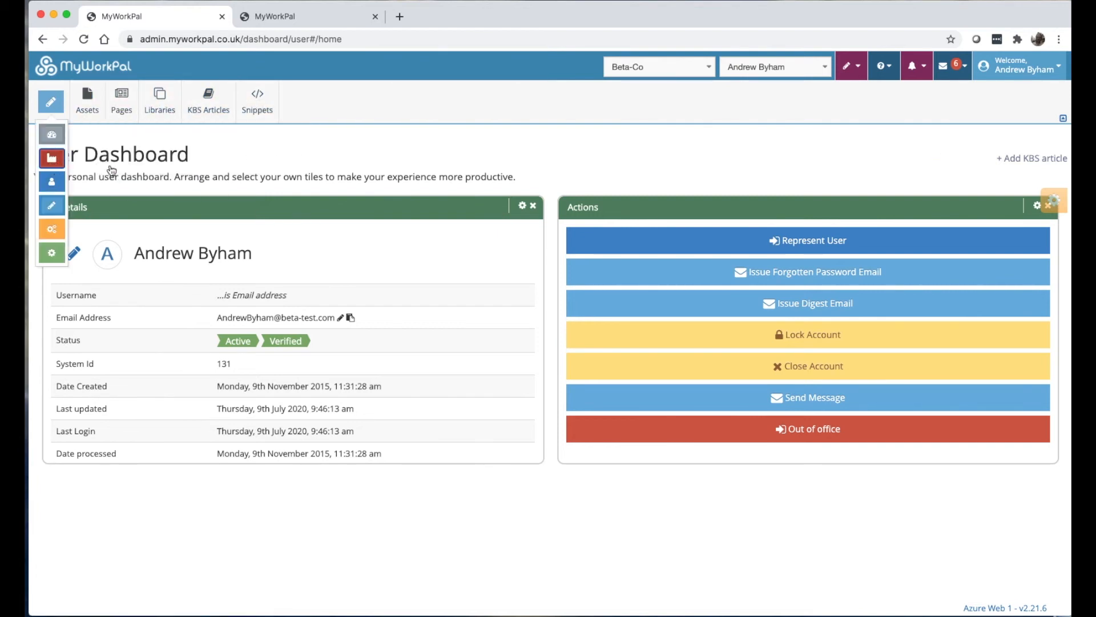
mouse_move(582, 102)
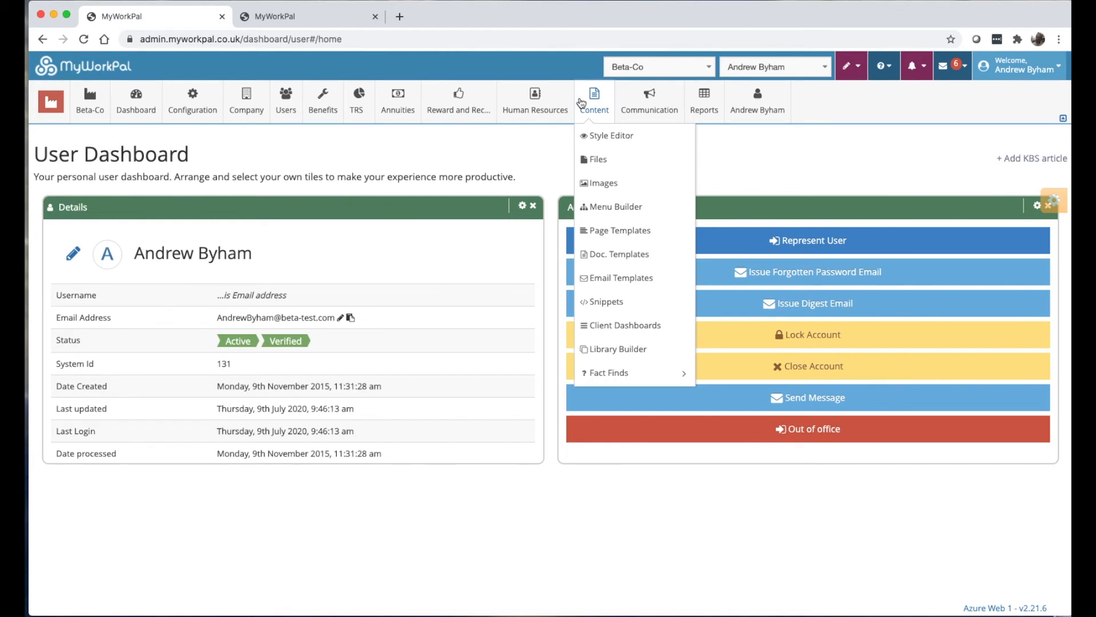
click(604, 204)
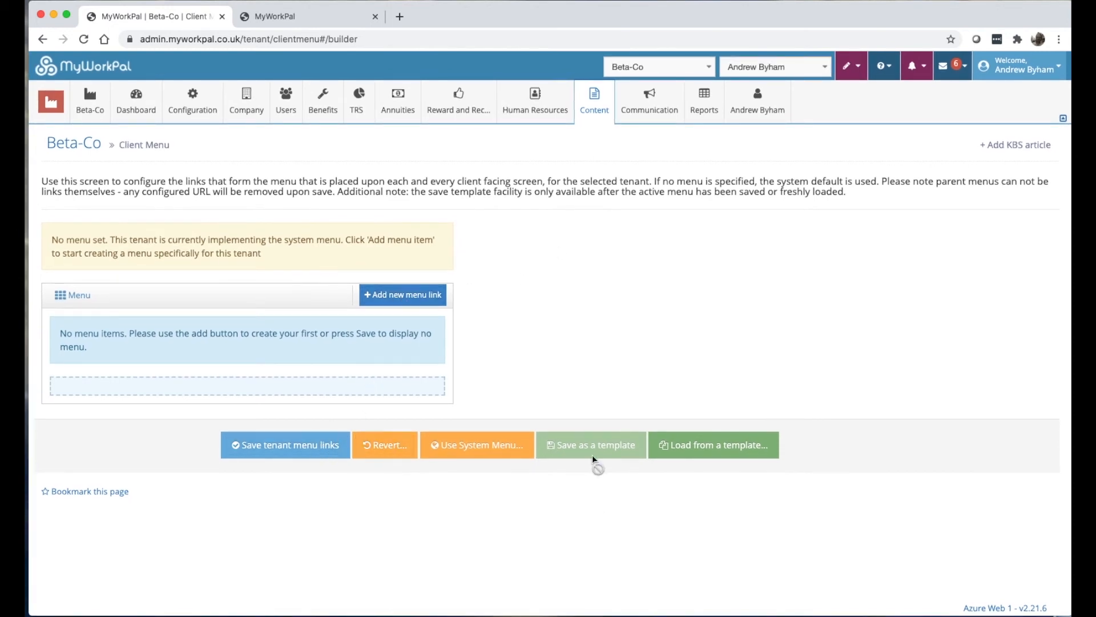
Glance at the live site, then load the system menu into Beta-Co's client menu.
click(314, 17)
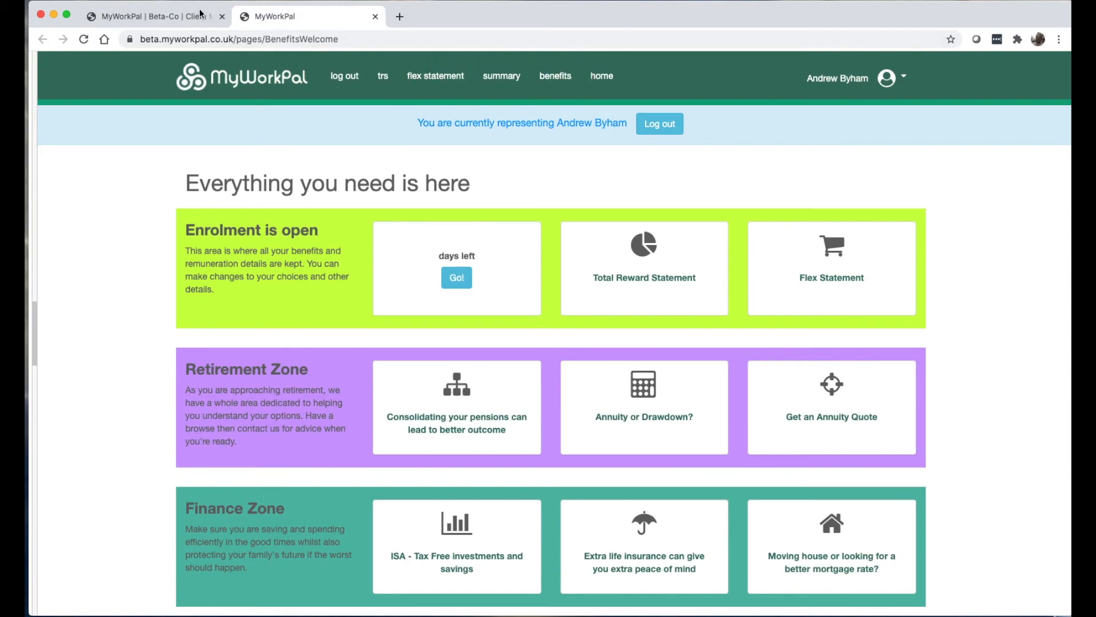
click(191, 20)
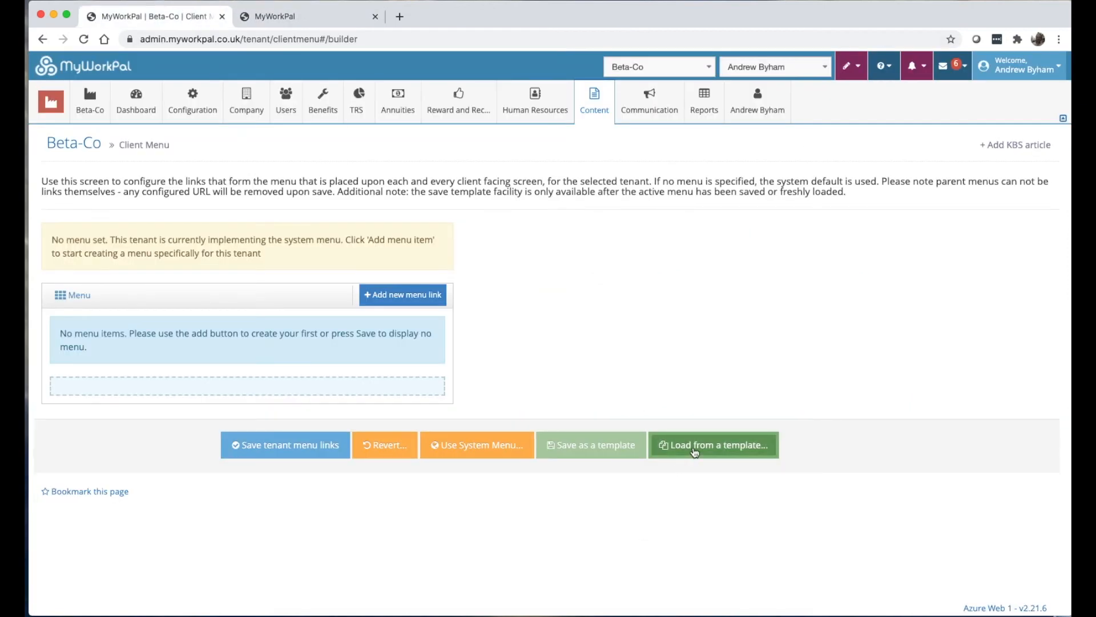
click(440, 448)
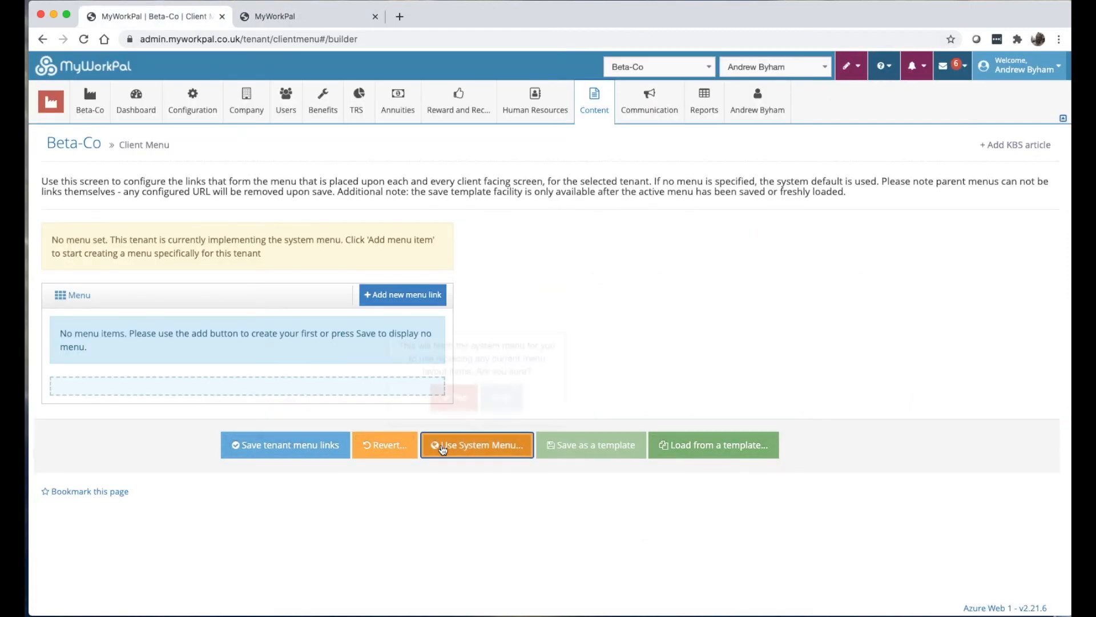
click(452, 396)
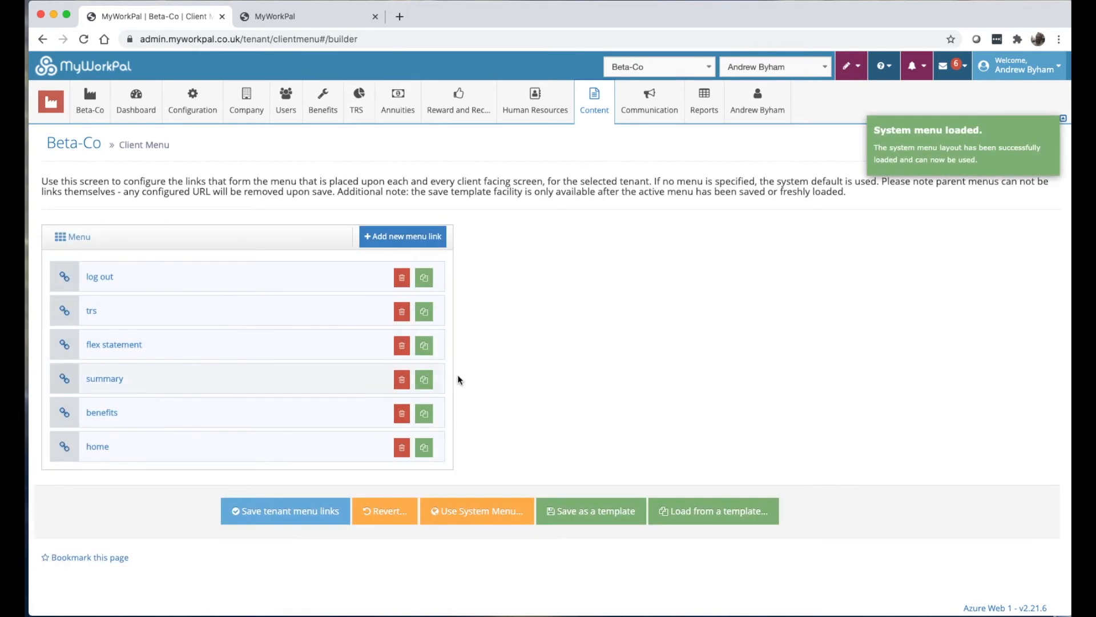
Browse the saved menu templates without choosing one, then load the system menu again.
click(731, 512)
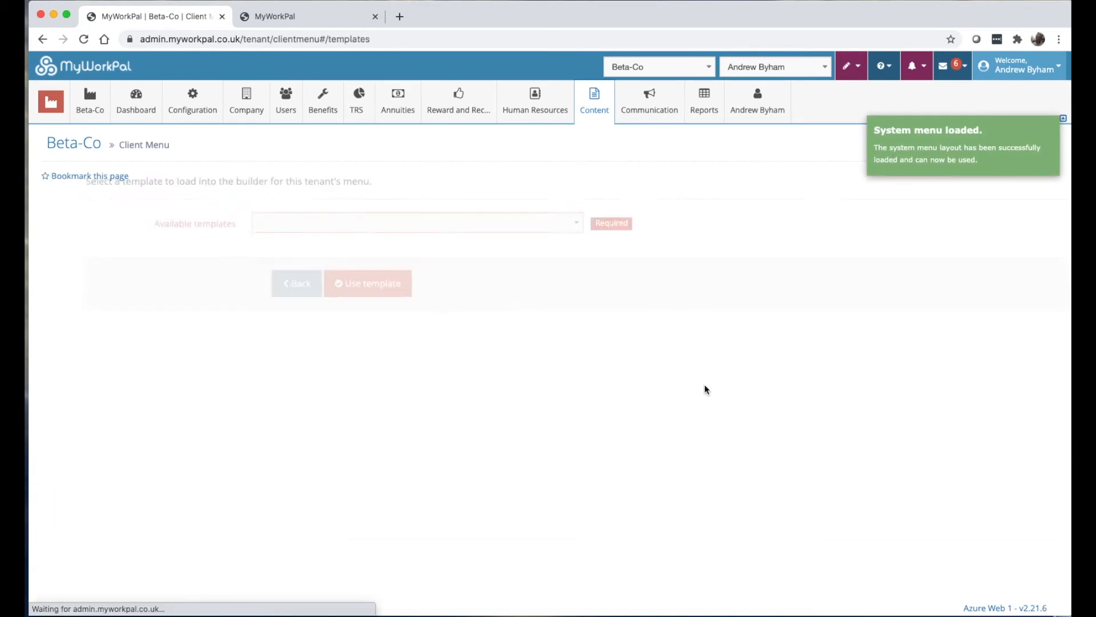
click(416, 227)
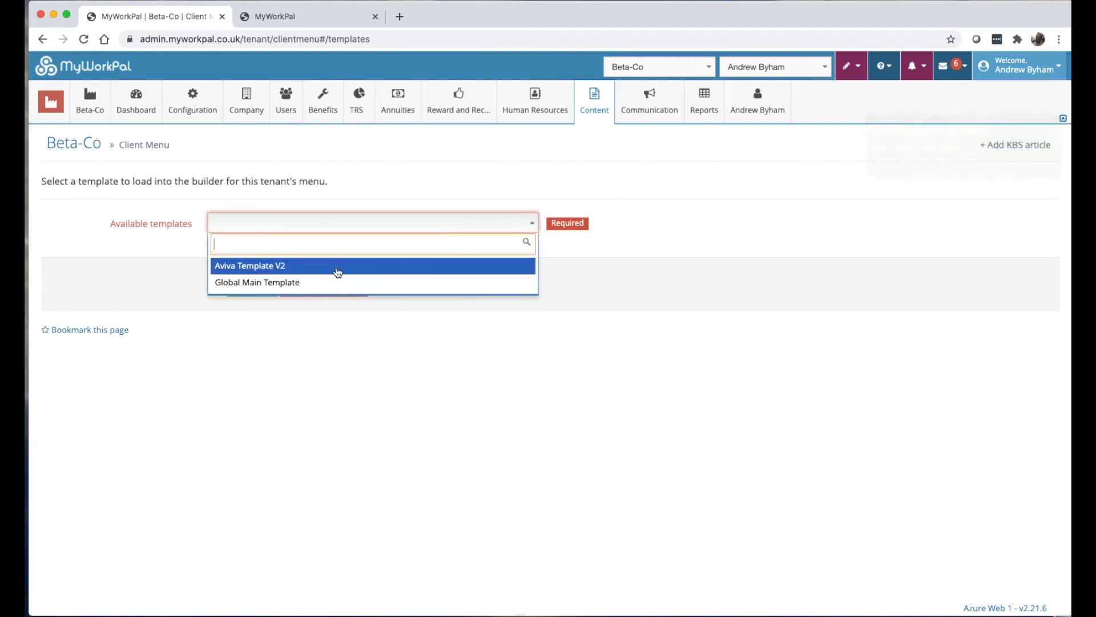
click(542, 420)
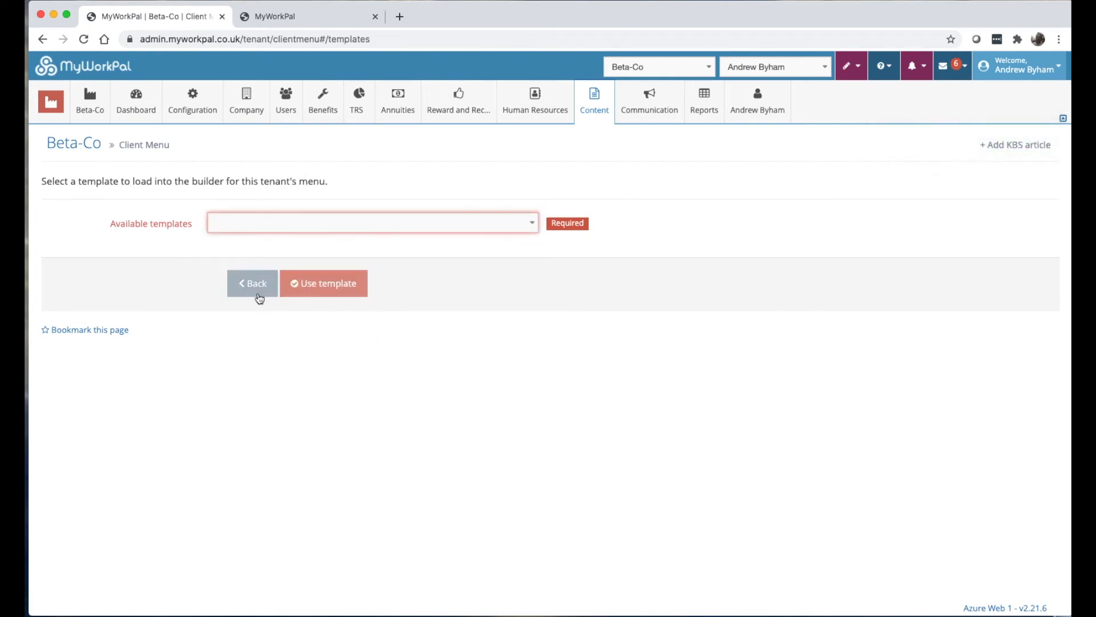
click(267, 292)
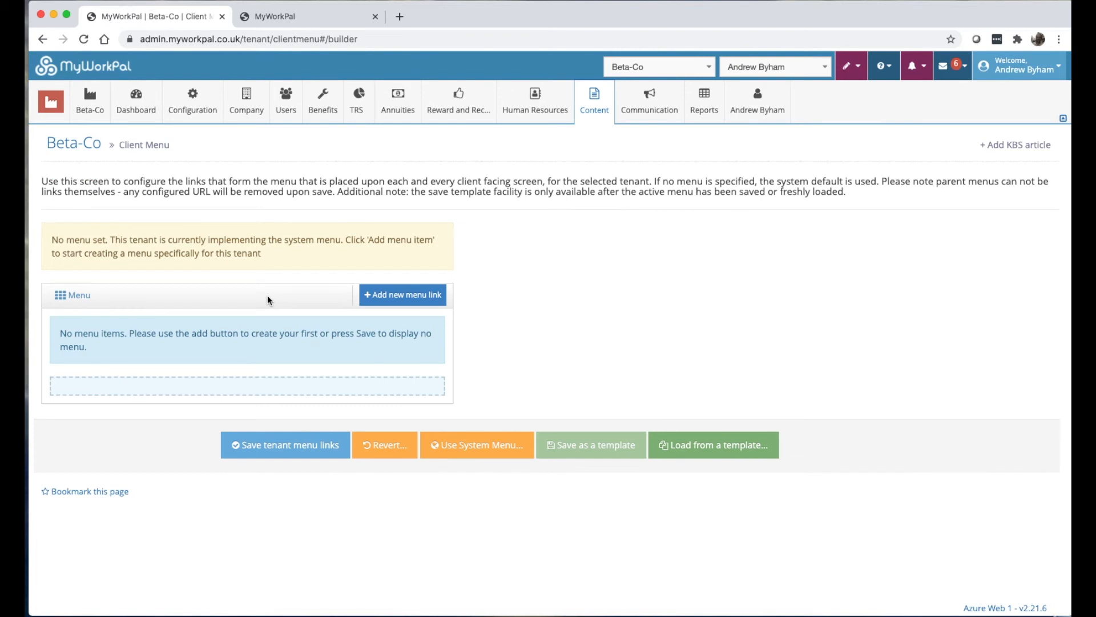
click(462, 444)
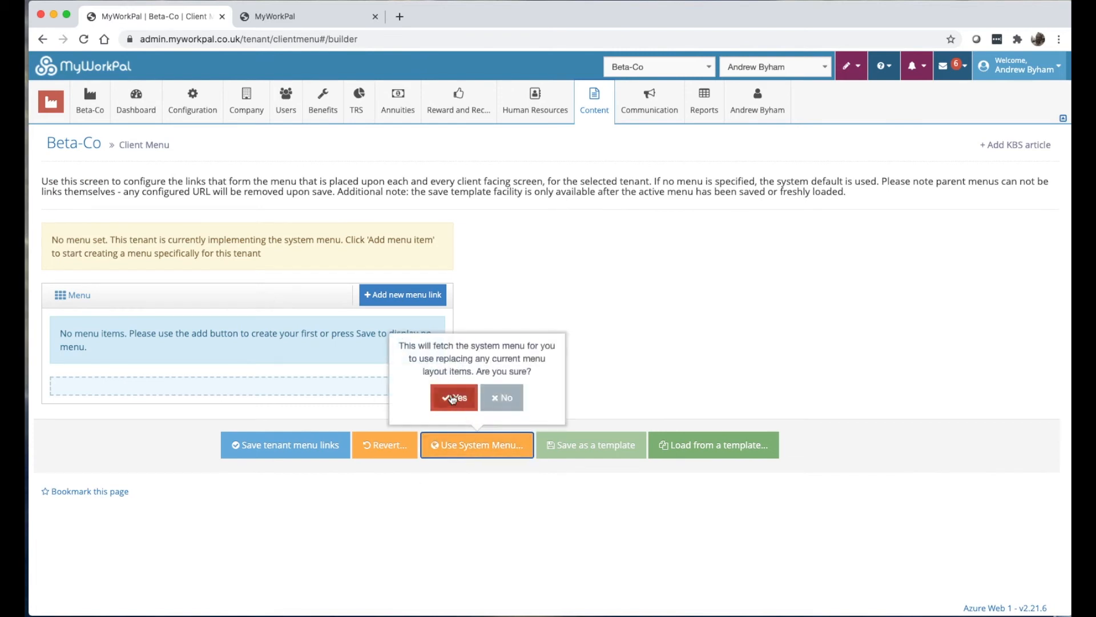
click(451, 394)
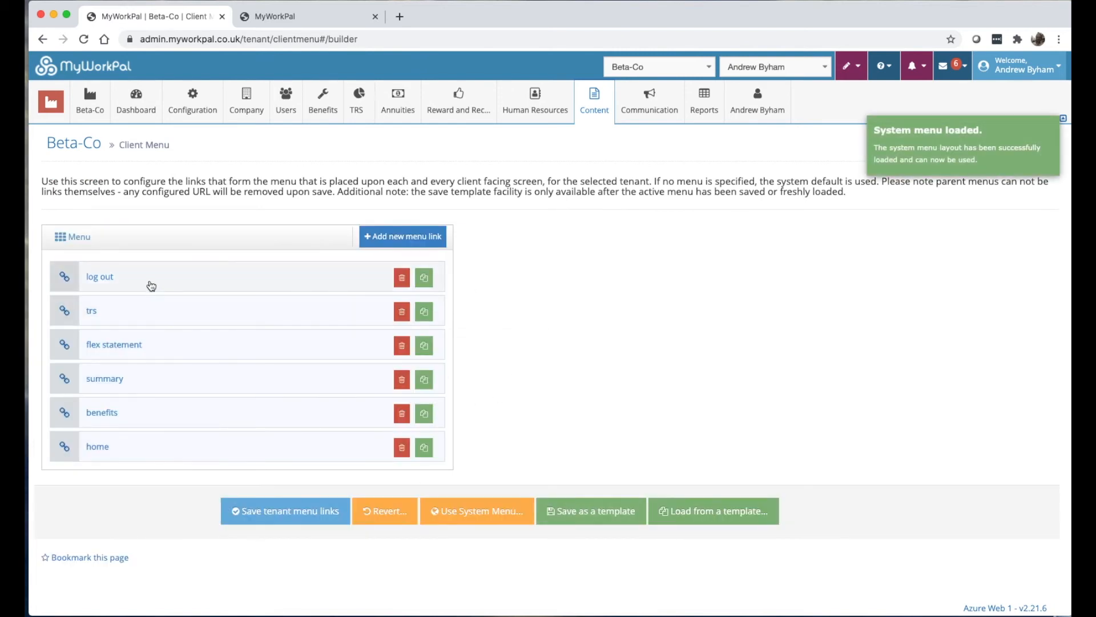
Rename the log out link to 'log me out' and save the tenant menu links.
click(152, 289)
triple_click(633, 306)
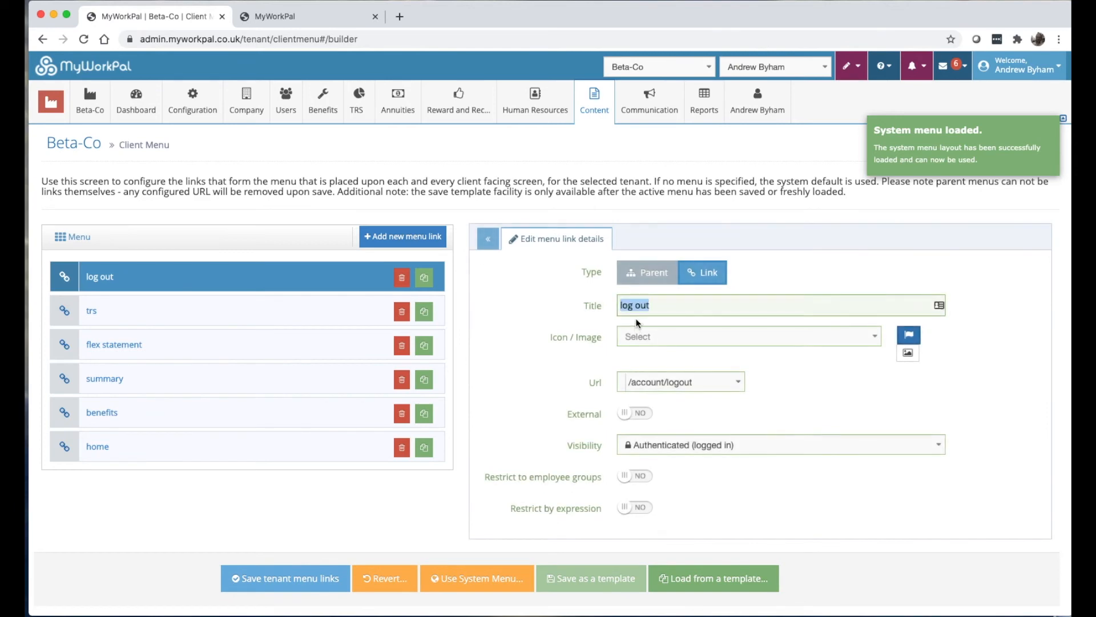
click(647, 304)
text(me)
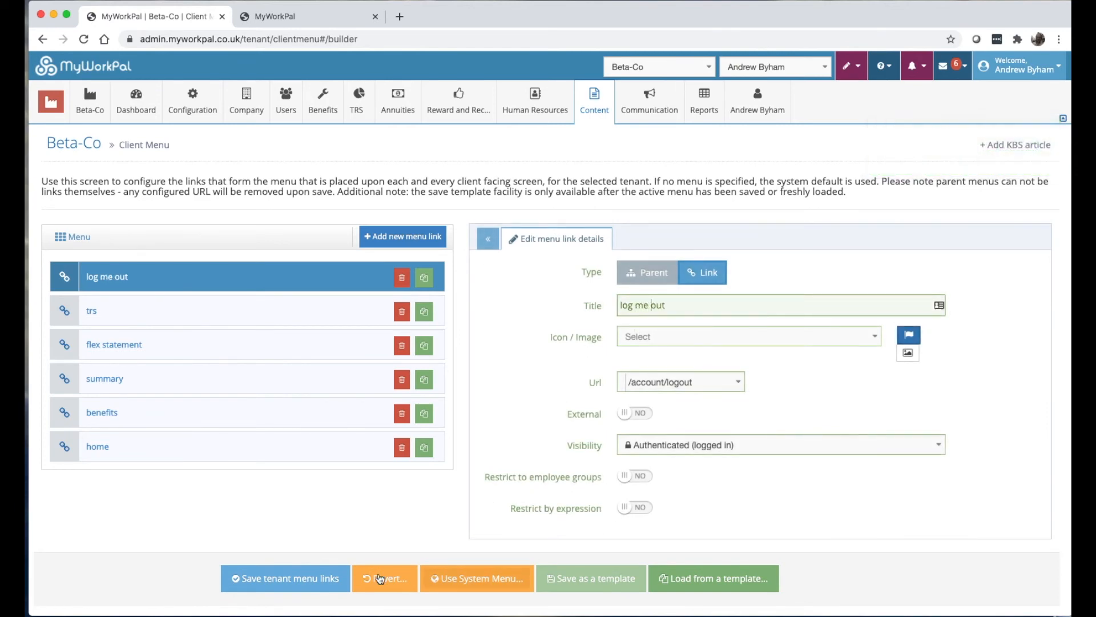
click(287, 579)
Reload the live site to confirm the 'log me out' label, then return to admin.
click(313, 16)
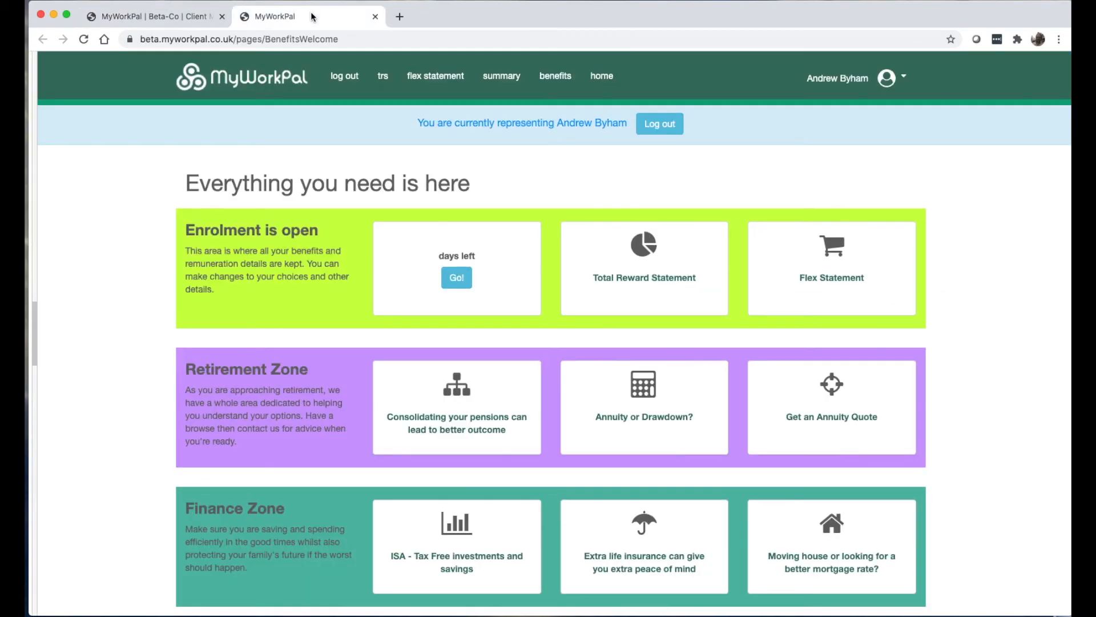
click(83, 39)
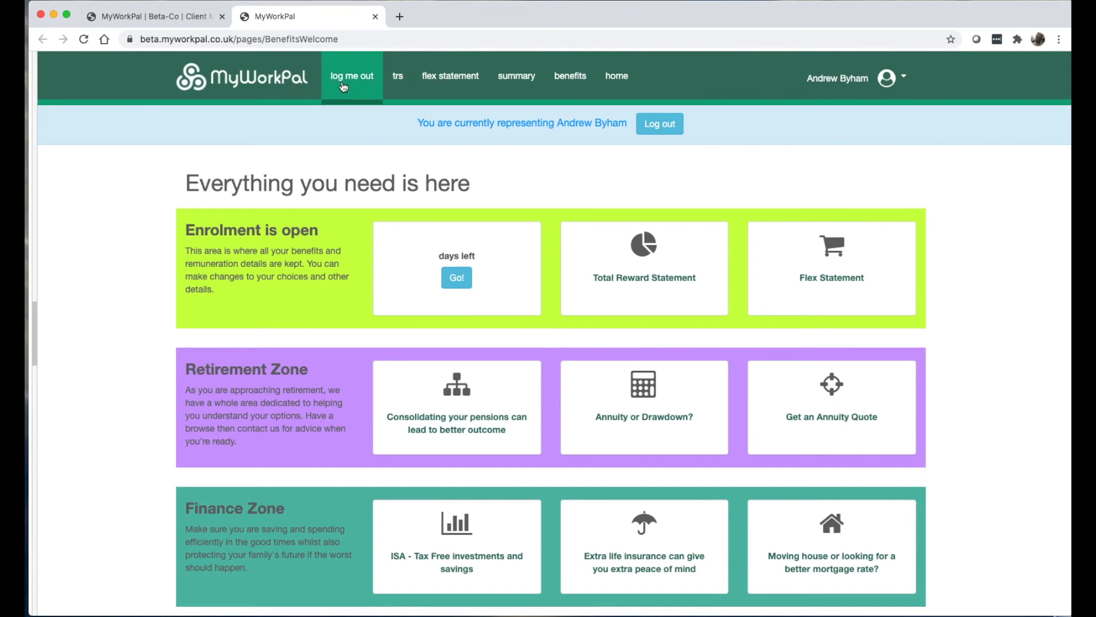
click(177, 16)
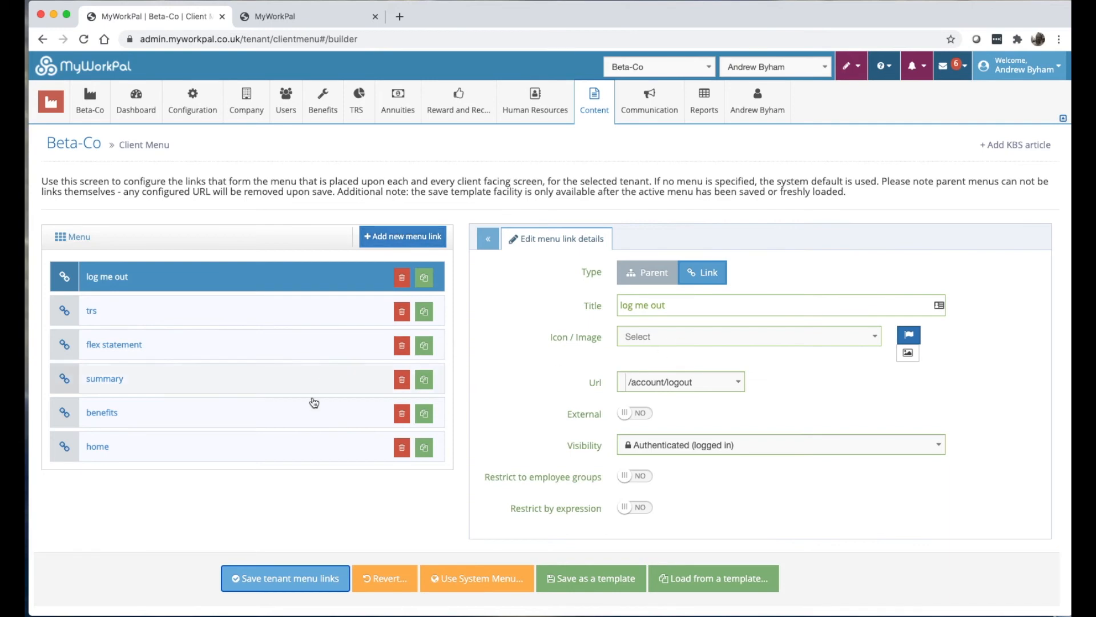
Add a new menu link with the address-book icon, trying an image before keeping the icon.
click(409, 230)
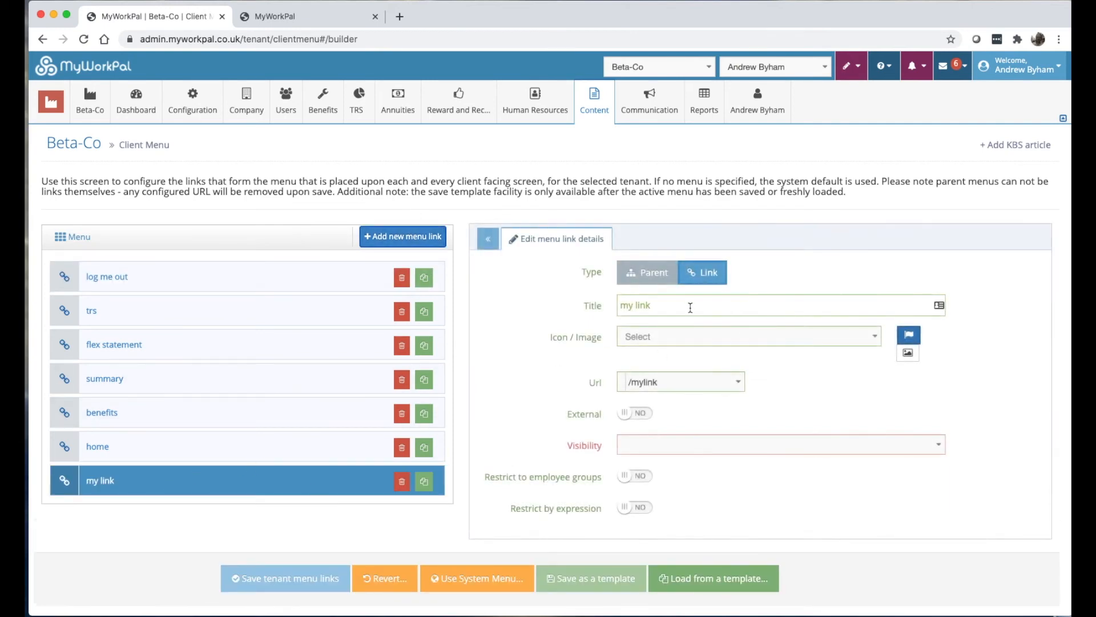
drag(659, 306, 543, 309)
text(a li)
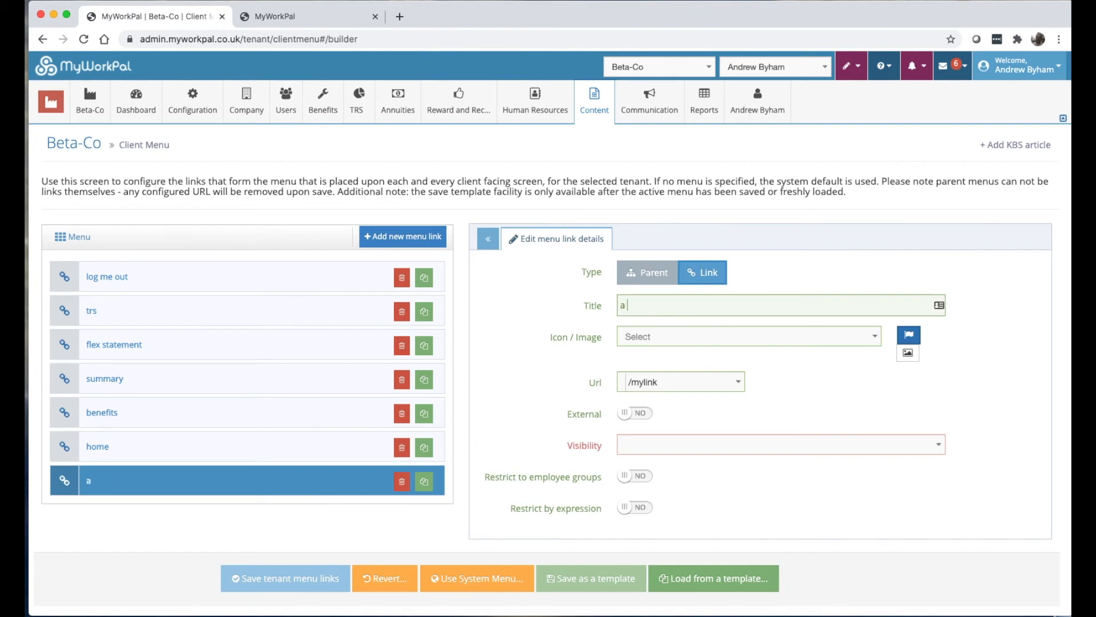
click(645, 336)
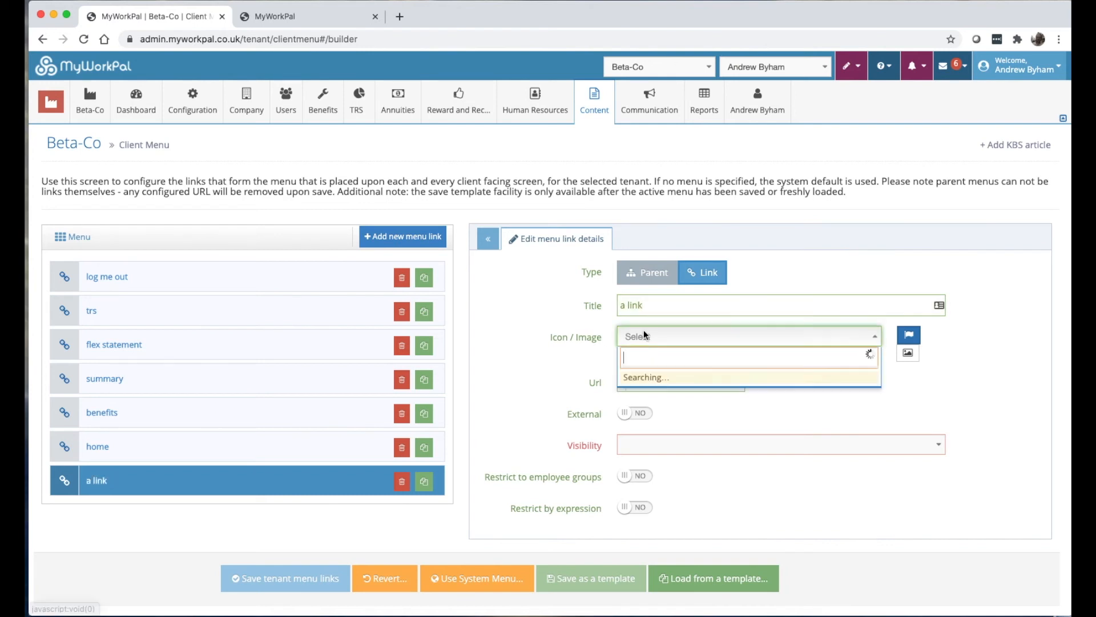
click(661, 395)
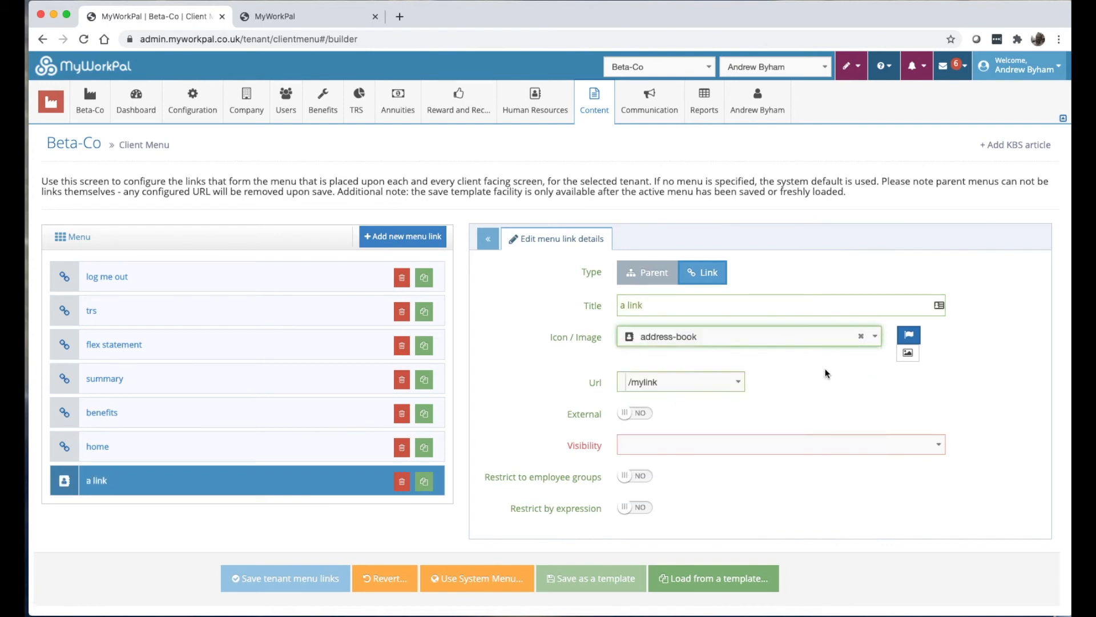
click(908, 353)
click(774, 339)
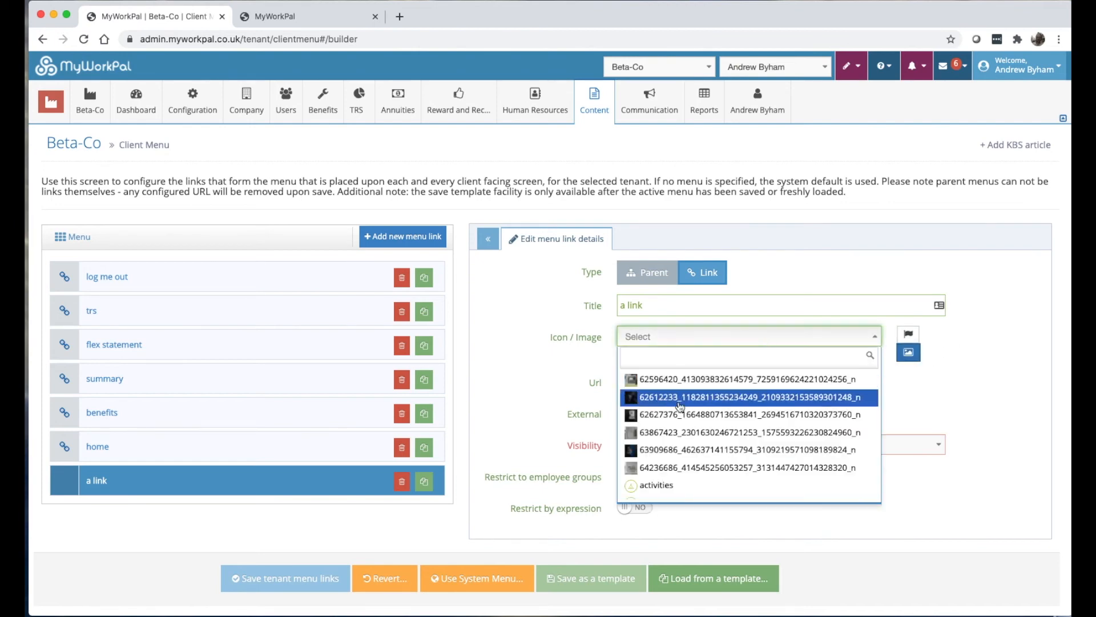
click(817, 338)
click(913, 336)
click(667, 388)
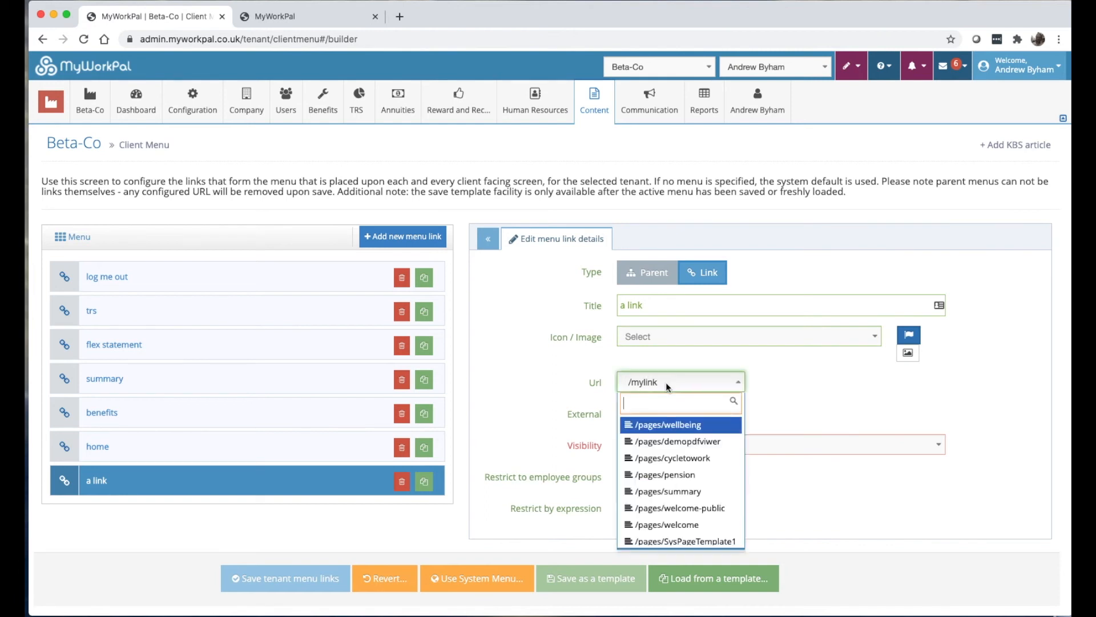
scroll(698, 457, down, 3)
scroll(690, 462, down, 5)
scroll(676, 471, down, 2)
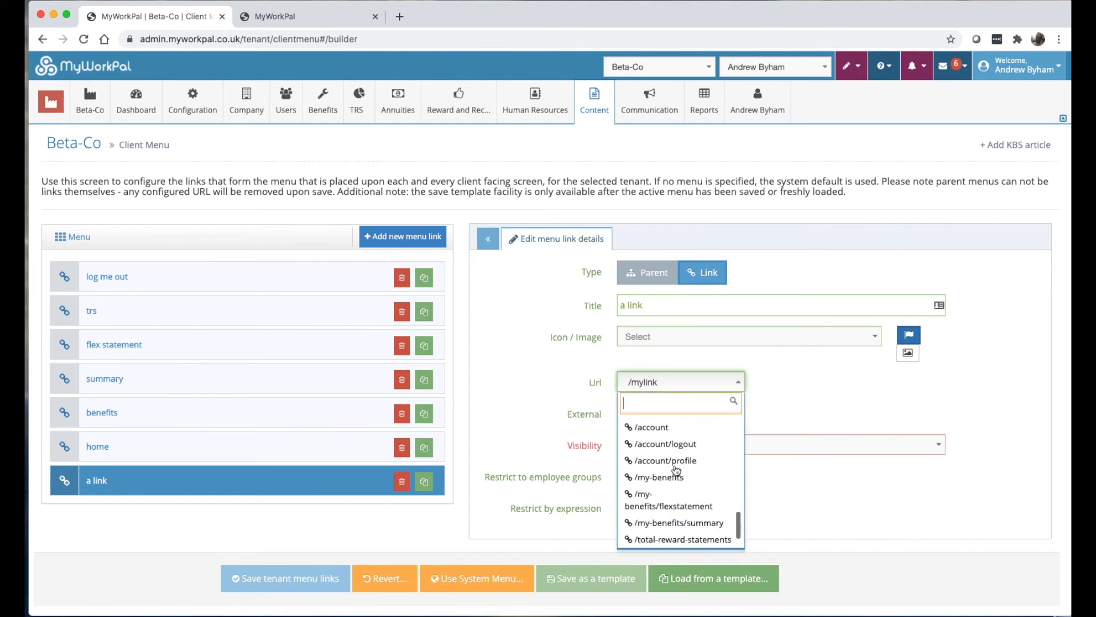
scroll(662, 501, up, 8)
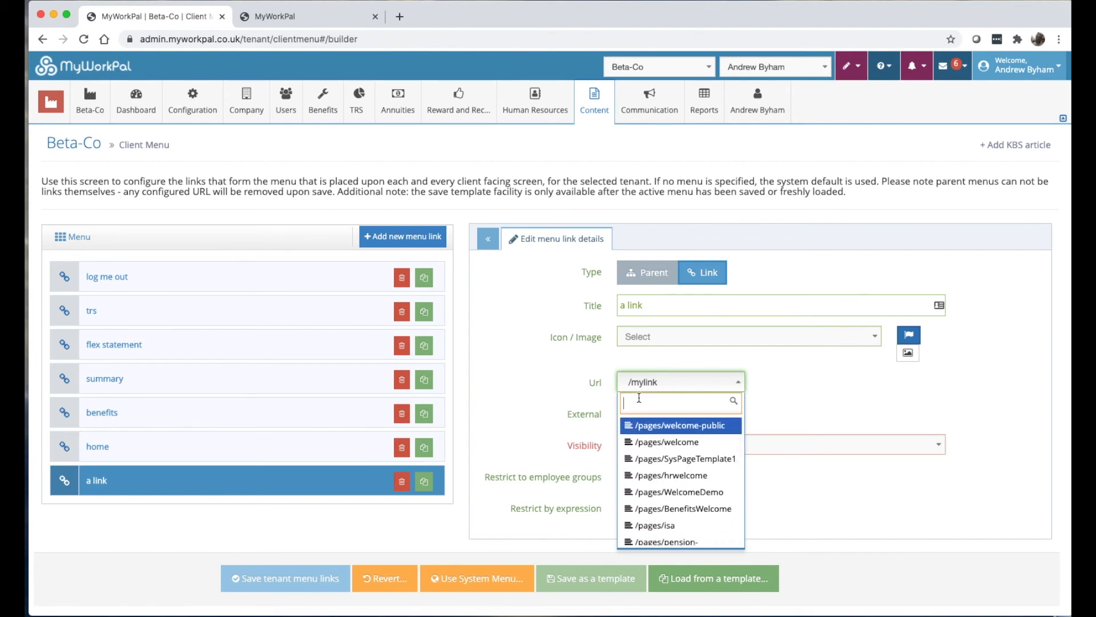
text(http://www.google.co.uk)
key(Return)
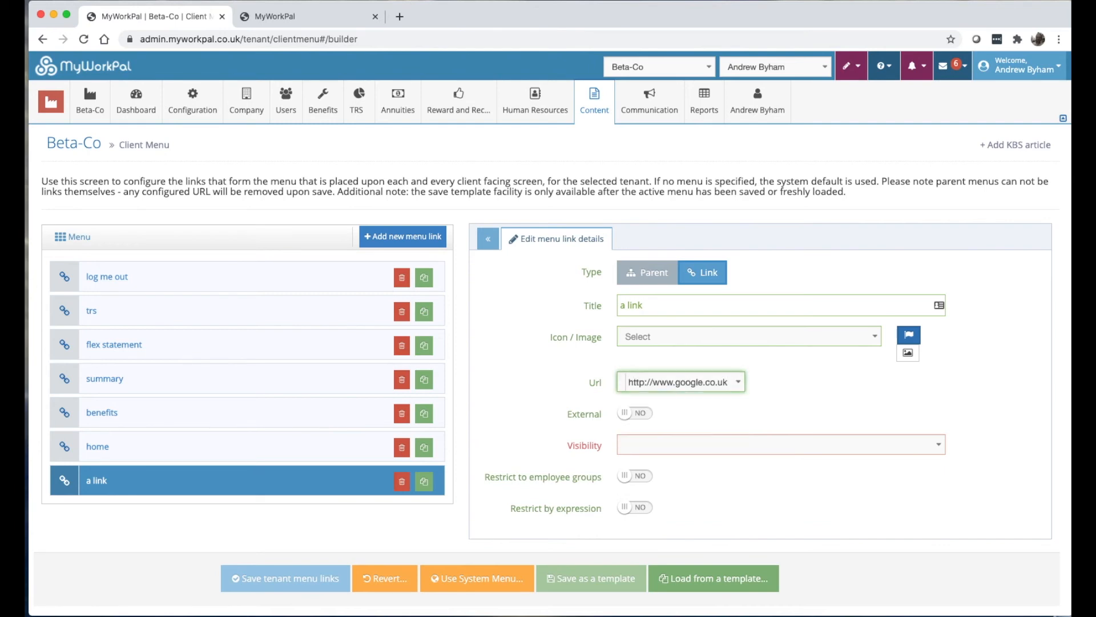
click(638, 421)
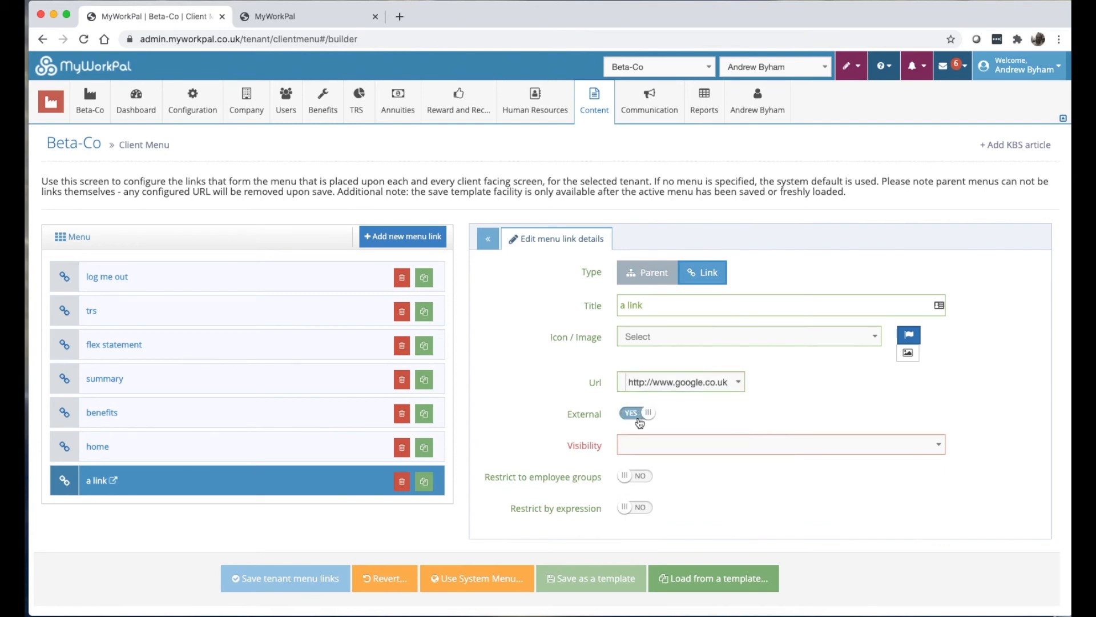
Title the link 'google', set its visibility to Always, and save the menu links.
drag(658, 312, 495, 285)
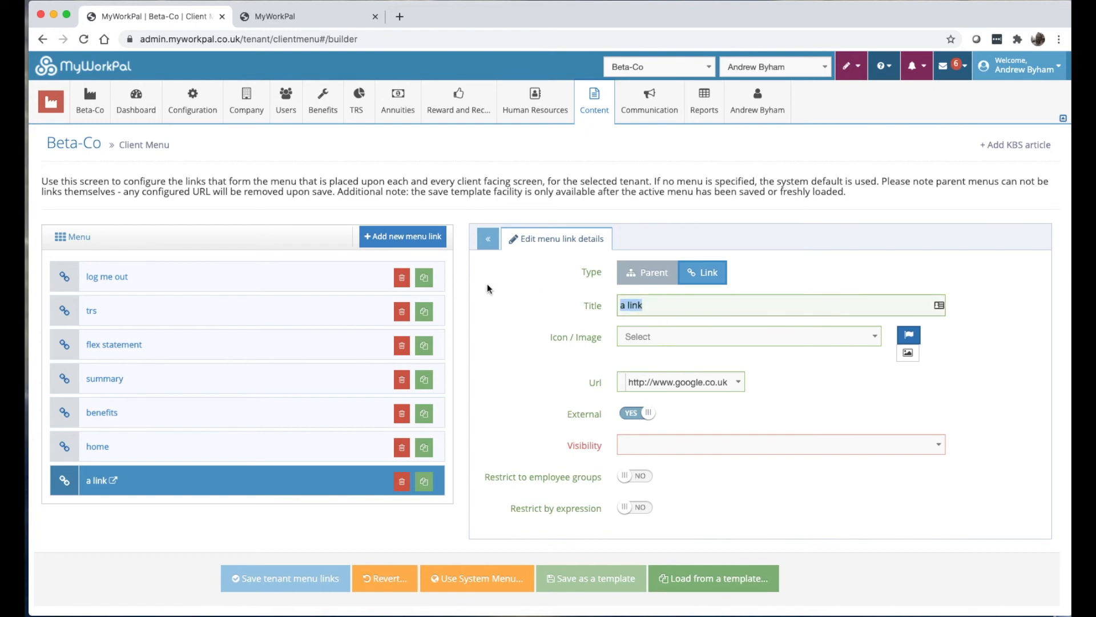
text(google)
click(649, 445)
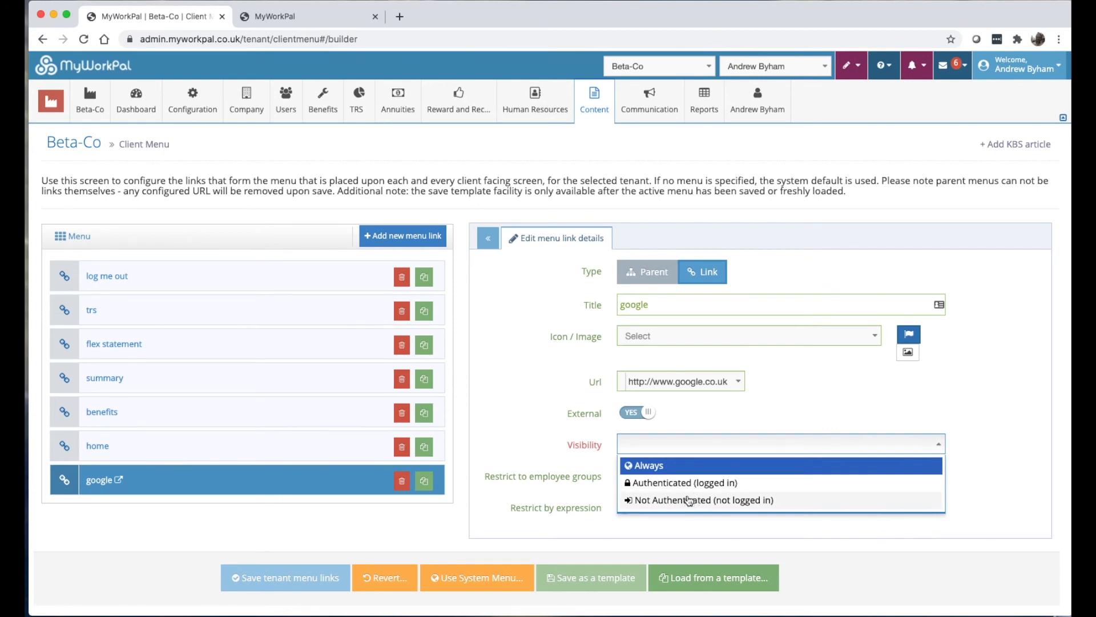
click(638, 463)
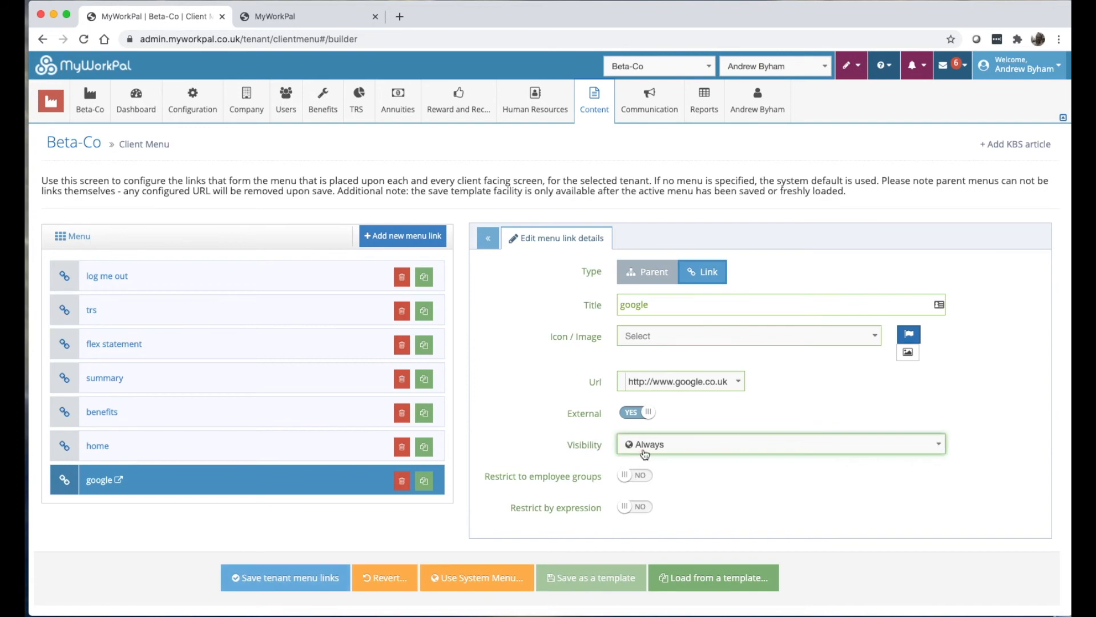
click(645, 453)
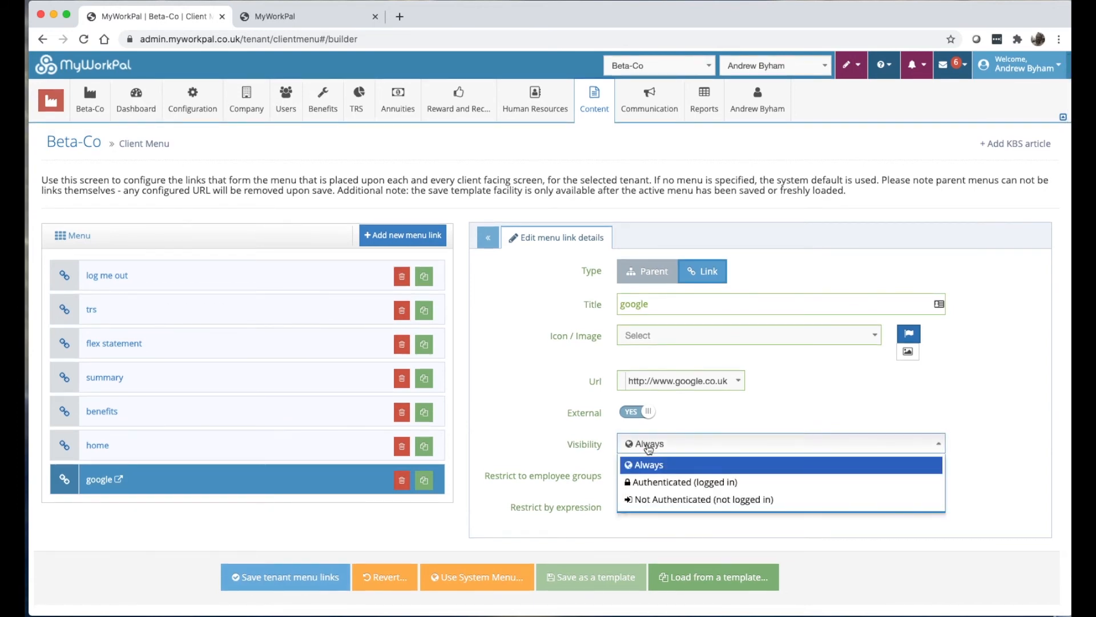
click(527, 449)
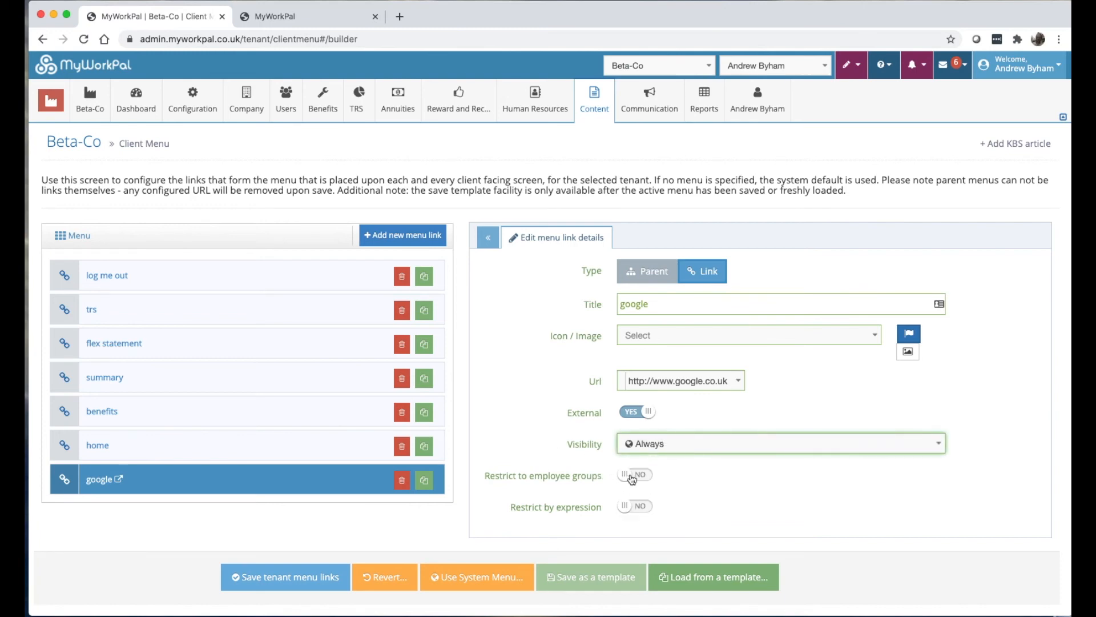
click(641, 509)
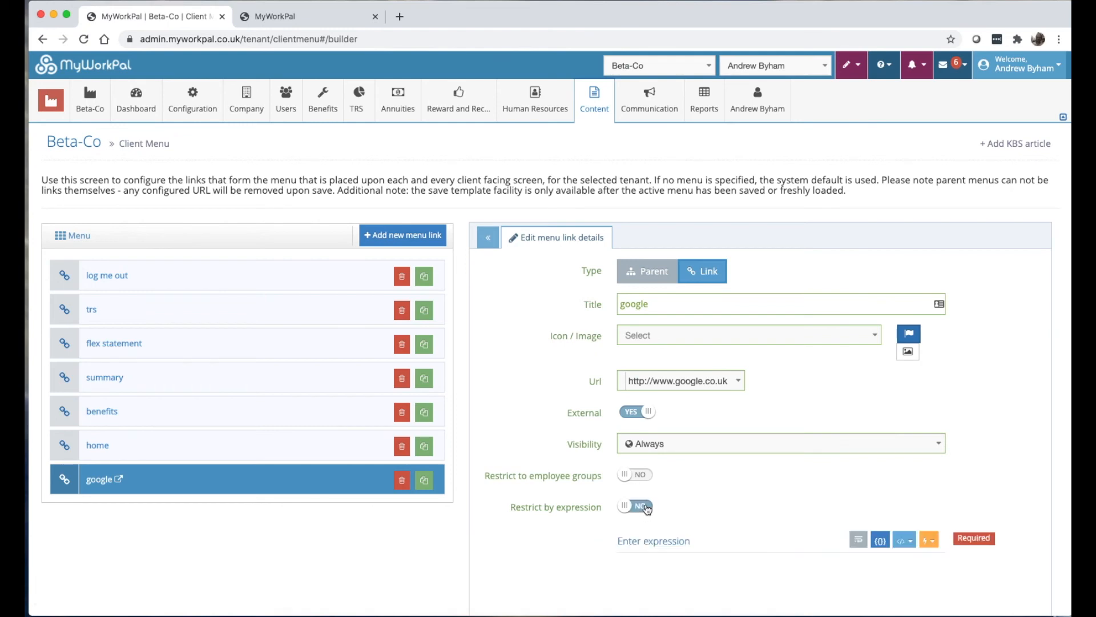
click(639, 508)
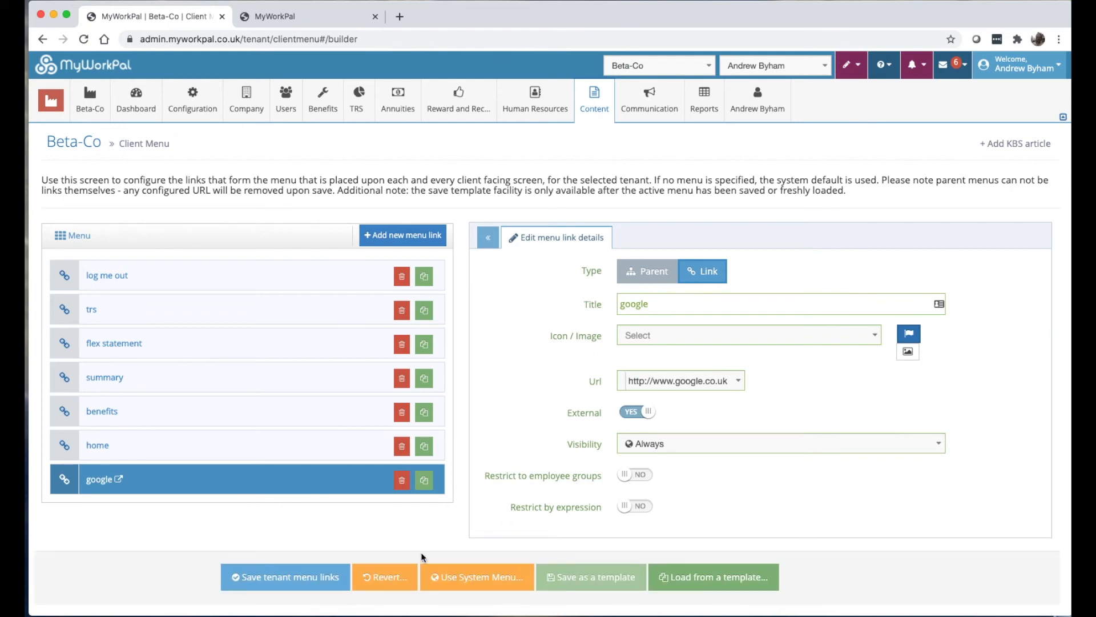
click(293, 578)
Reload the live site and follow the new google link to google.co.uk, then close it.
click(286, 16)
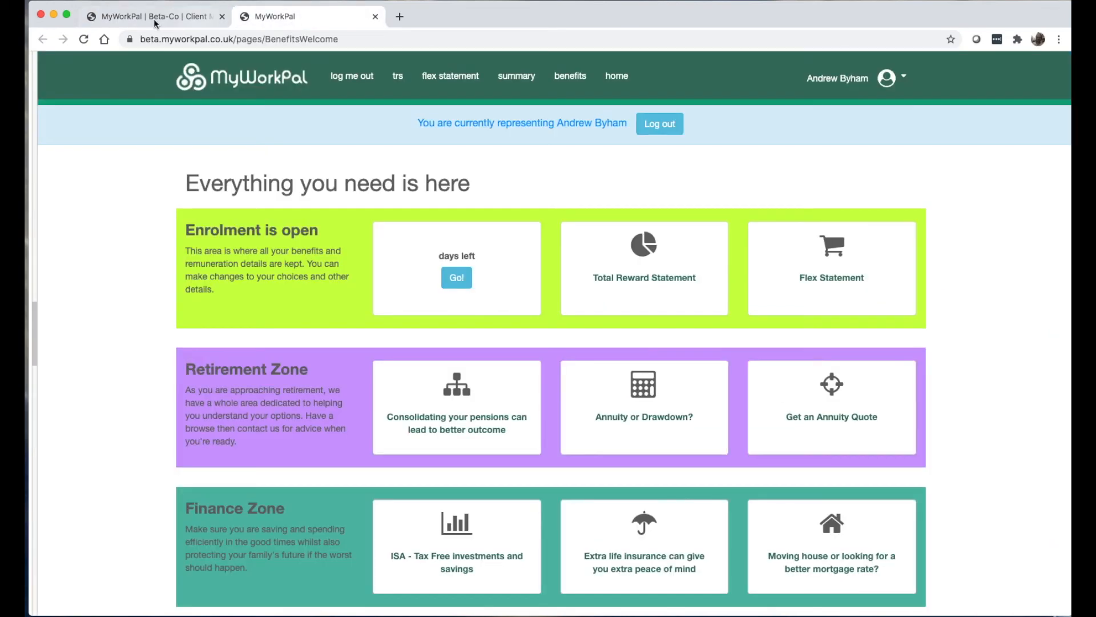
click(84, 39)
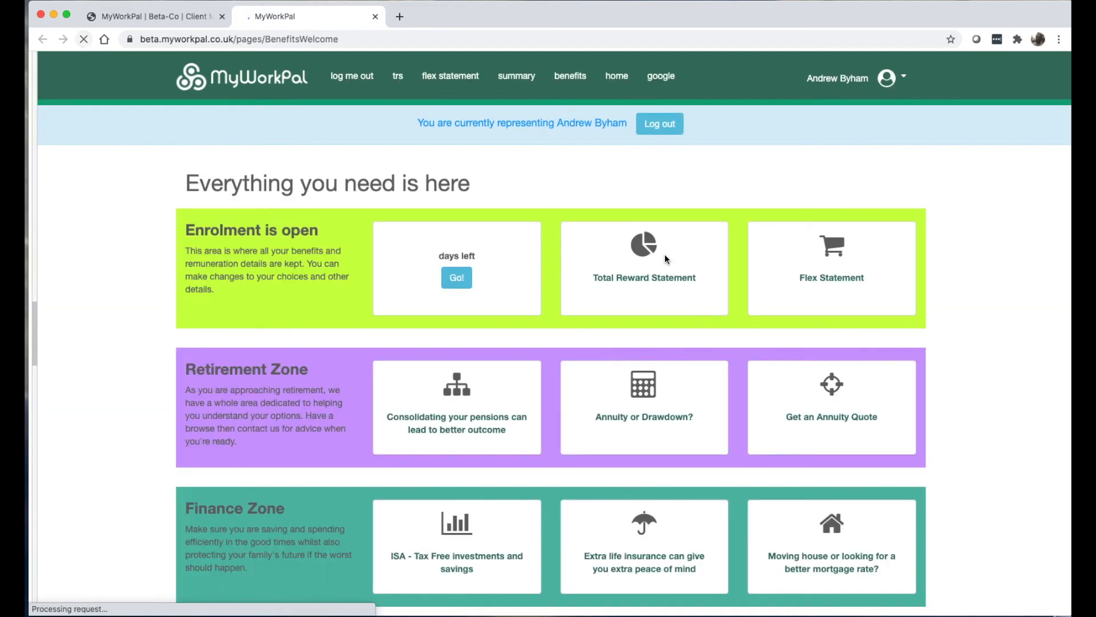
click(658, 79)
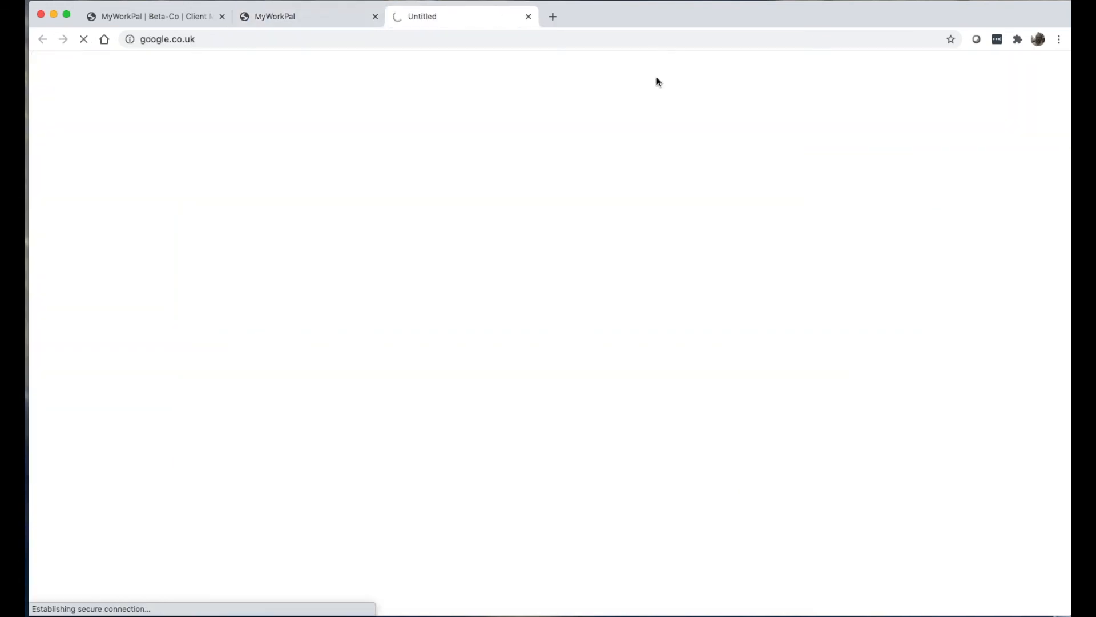
click(529, 17)
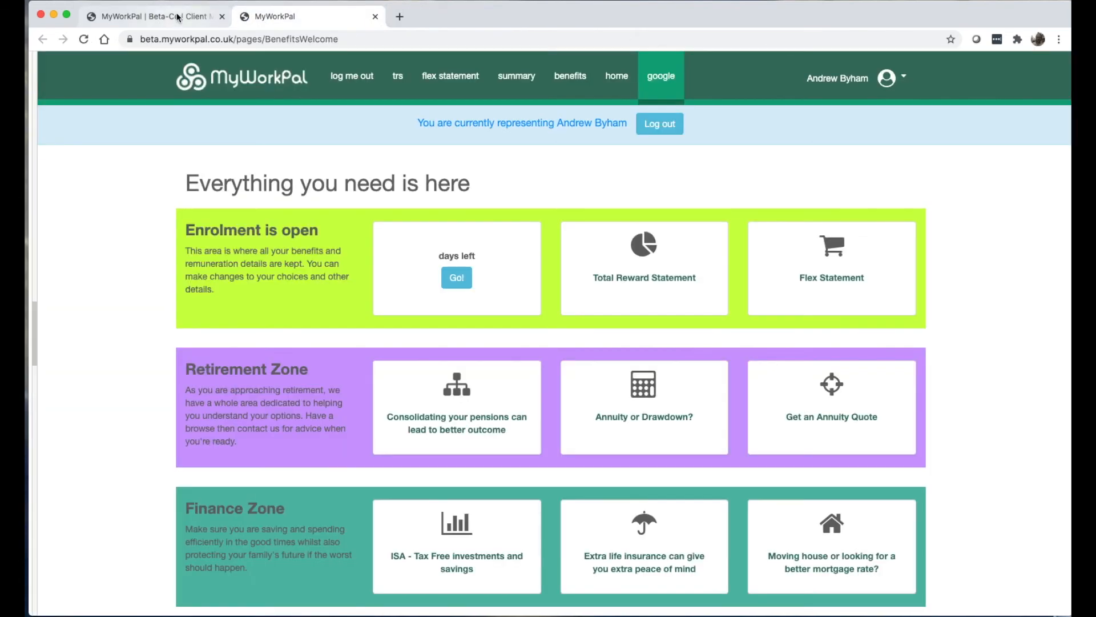
Return to the admin site and go to Beta-Co's Page Templates list.
click(176, 20)
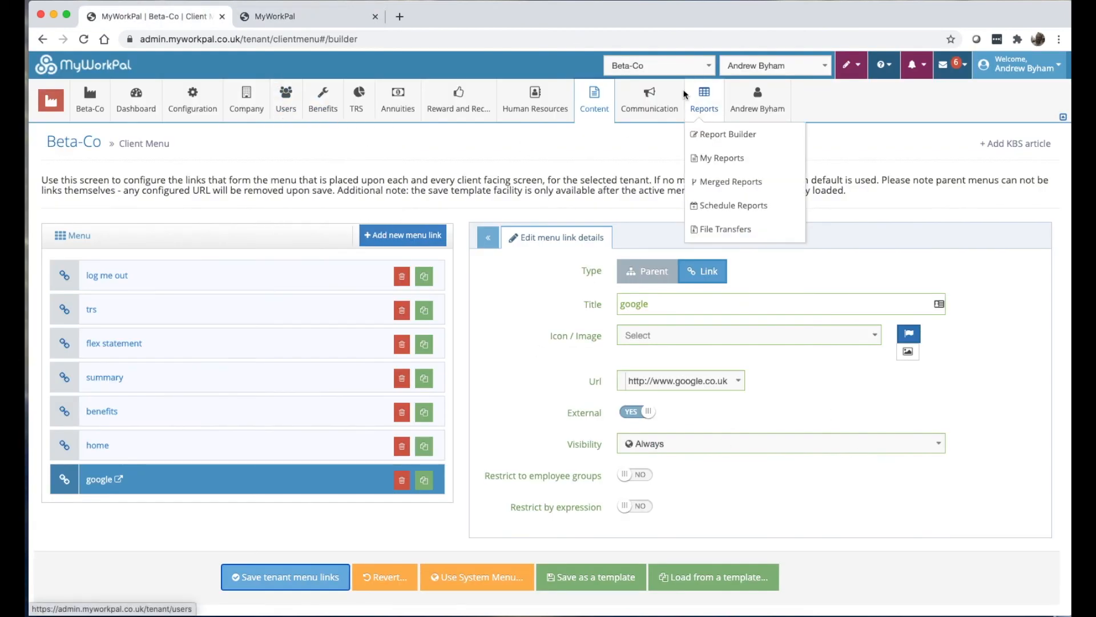
mouse_move(606, 103)
click(623, 229)
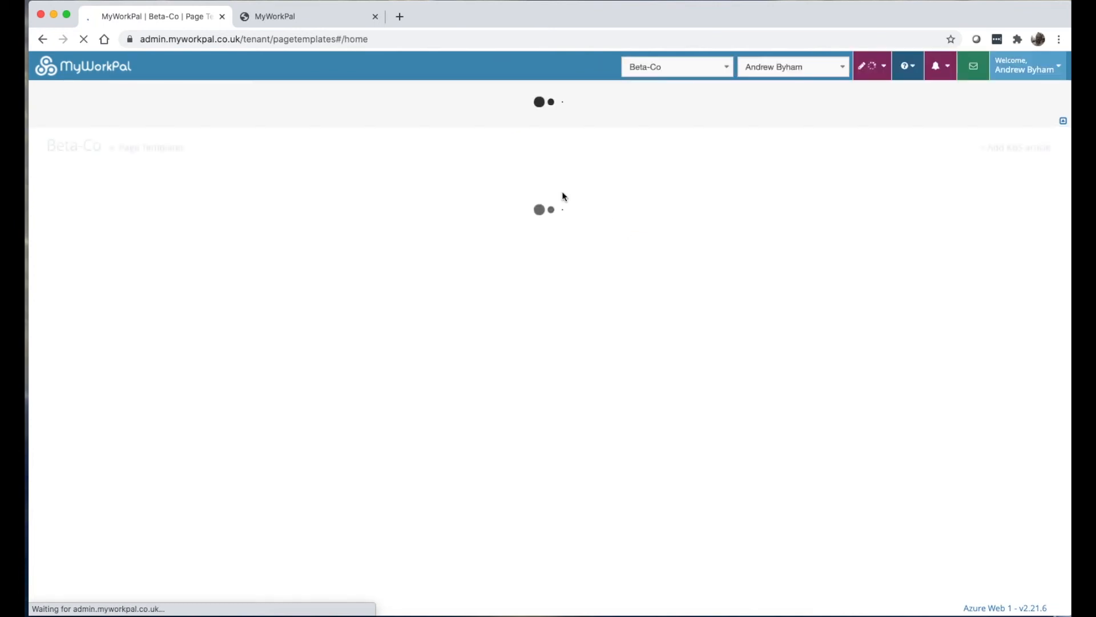
Import the 'Transfer Your Pensions and Investments' system page template for Beta-Co.
mouse_move(59, 112)
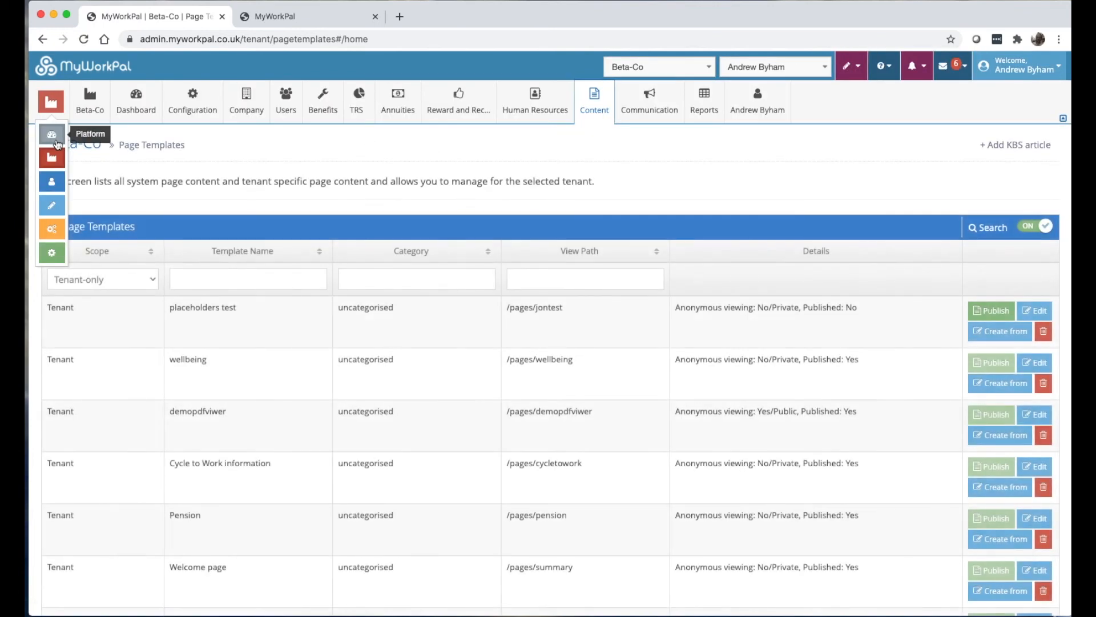
scroll(685, 316, down, 3)
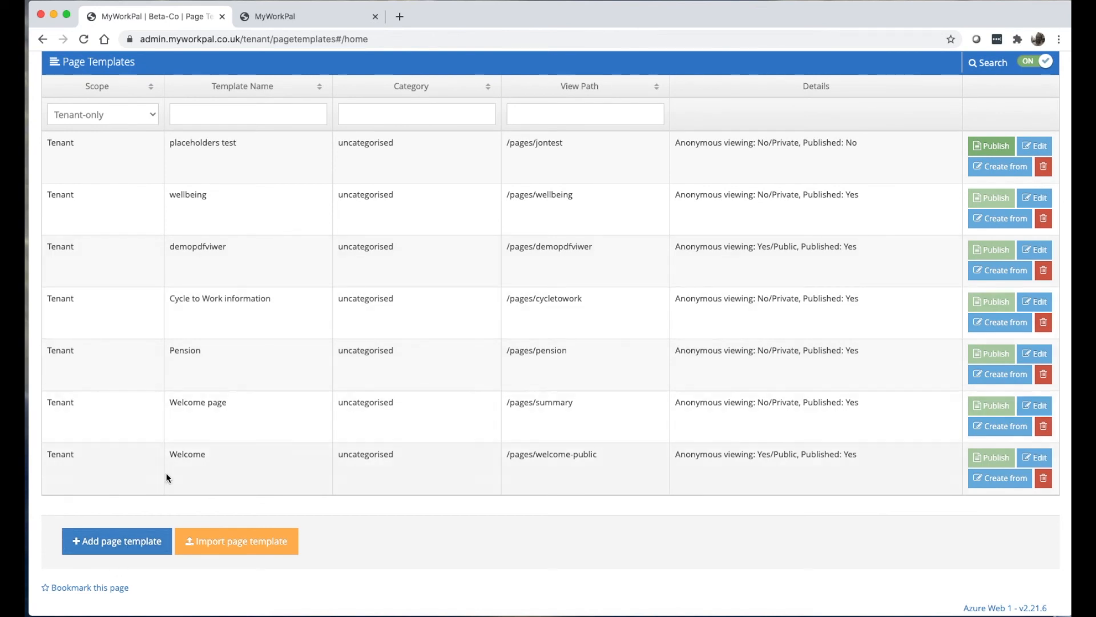
click(243, 548)
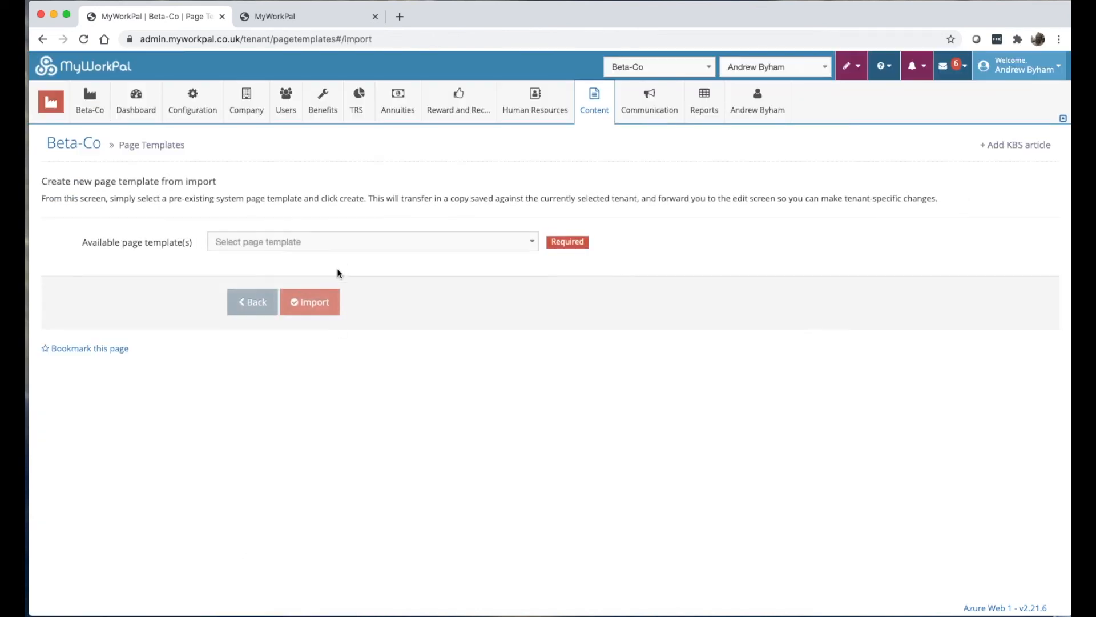
click(317, 244)
scroll(317, 344, down, 5)
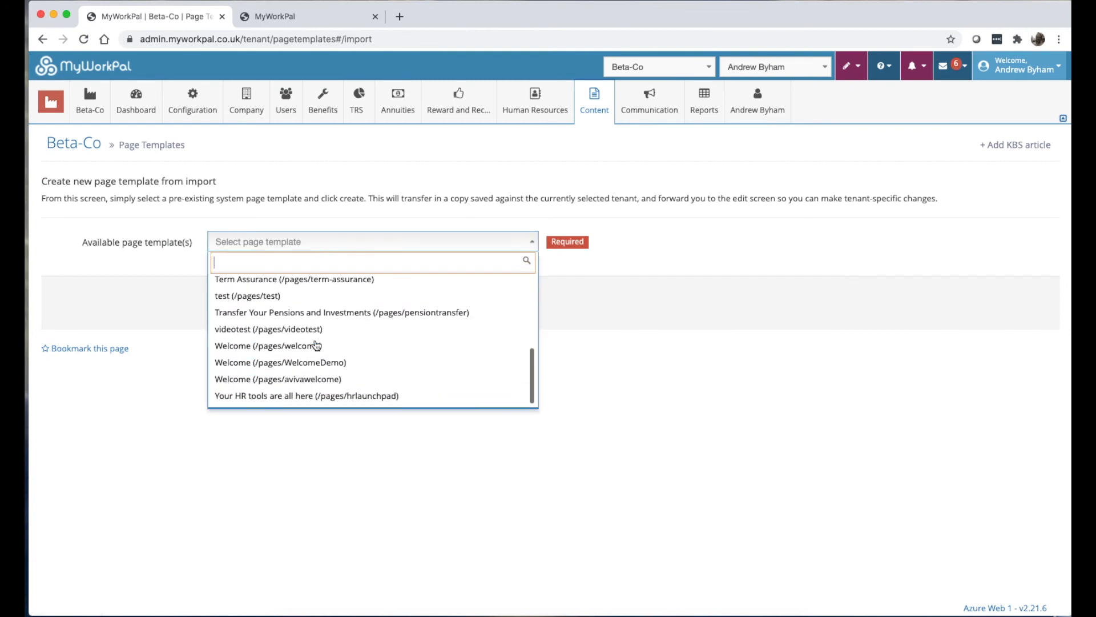
scroll(317, 345, up, 3)
scroll(317, 344, down, 1)
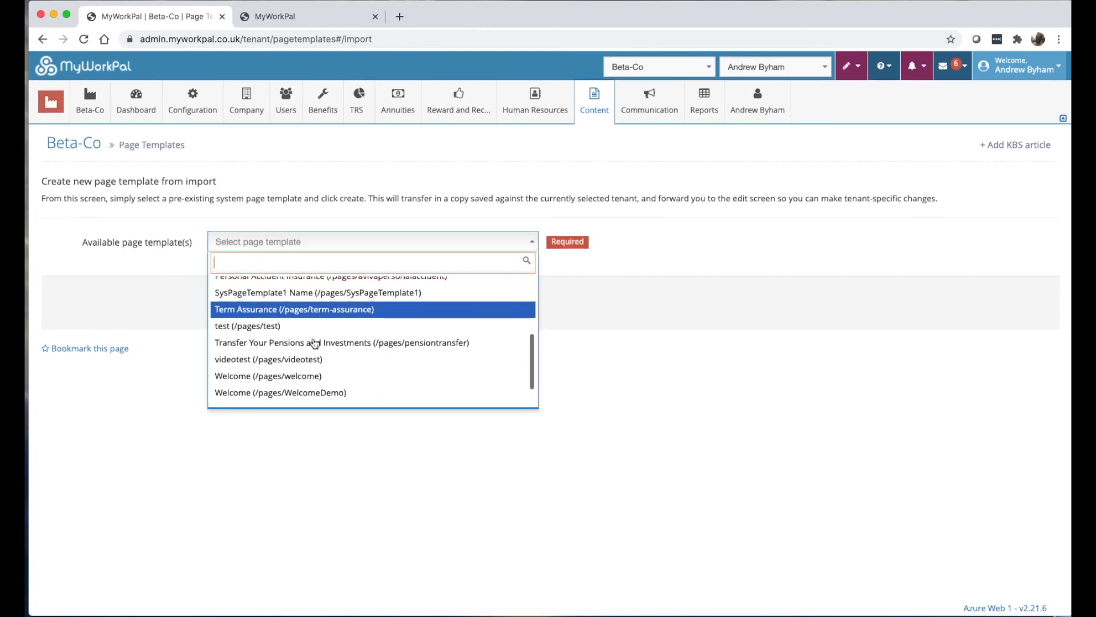
click(292, 342)
click(309, 296)
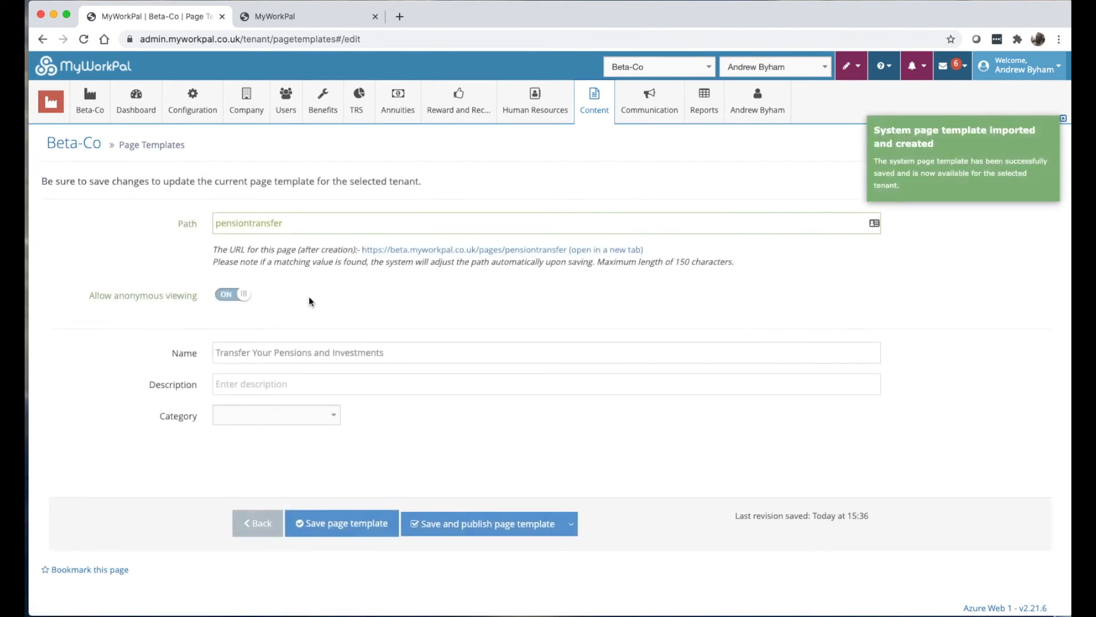
Save and publish the imported pension transfer page template.
scroll(434, 477, down, 5)
scroll(434, 477, down, 6)
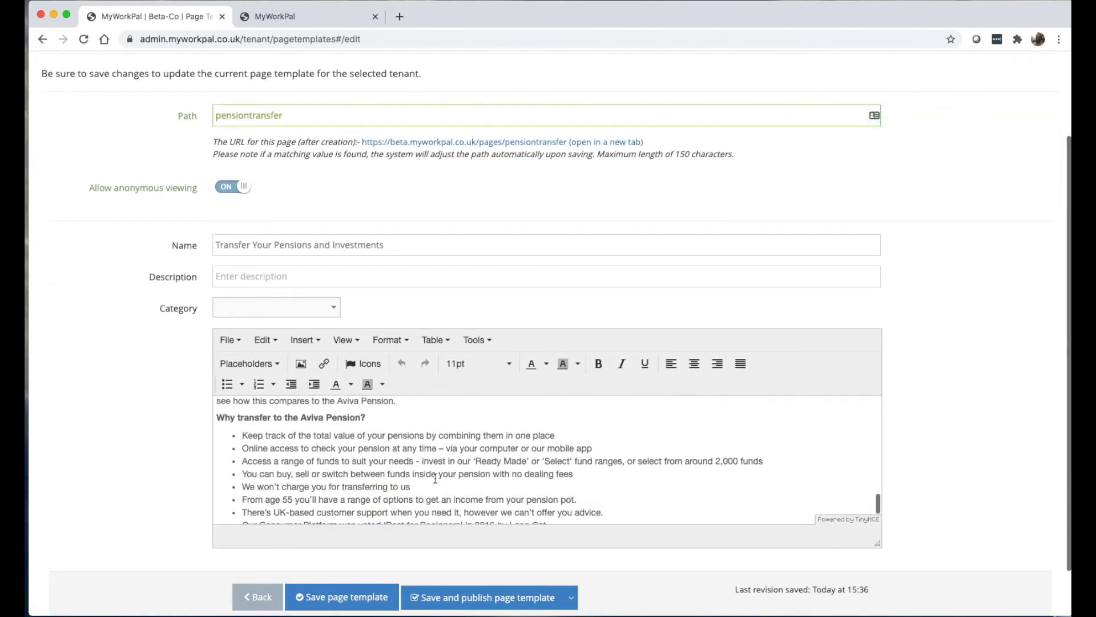
scroll(391, 417, up, 5)
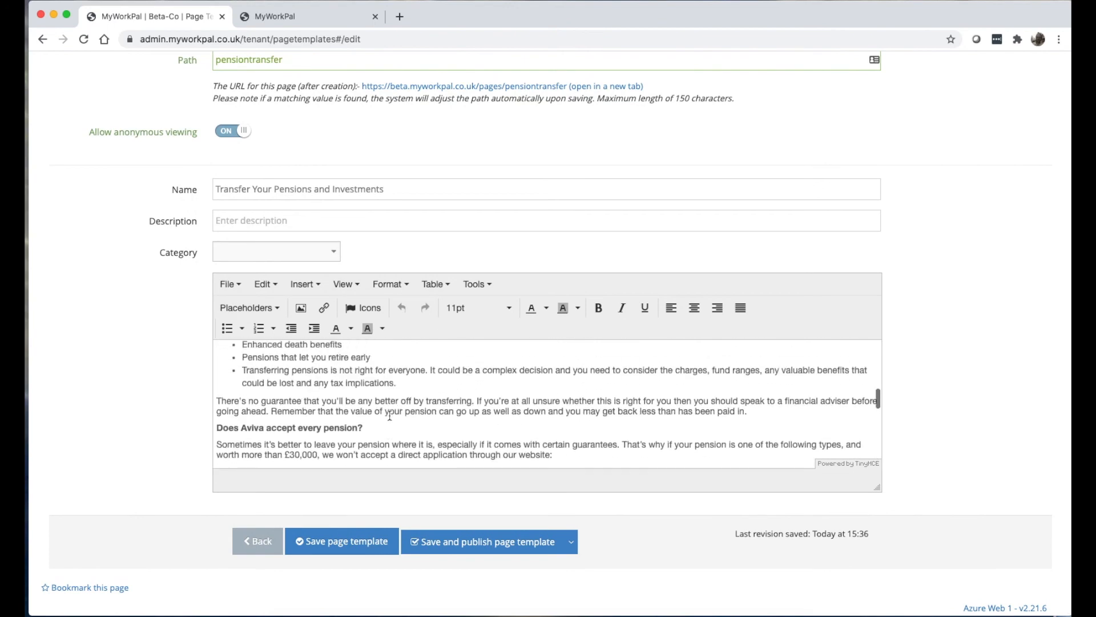
click(430, 532)
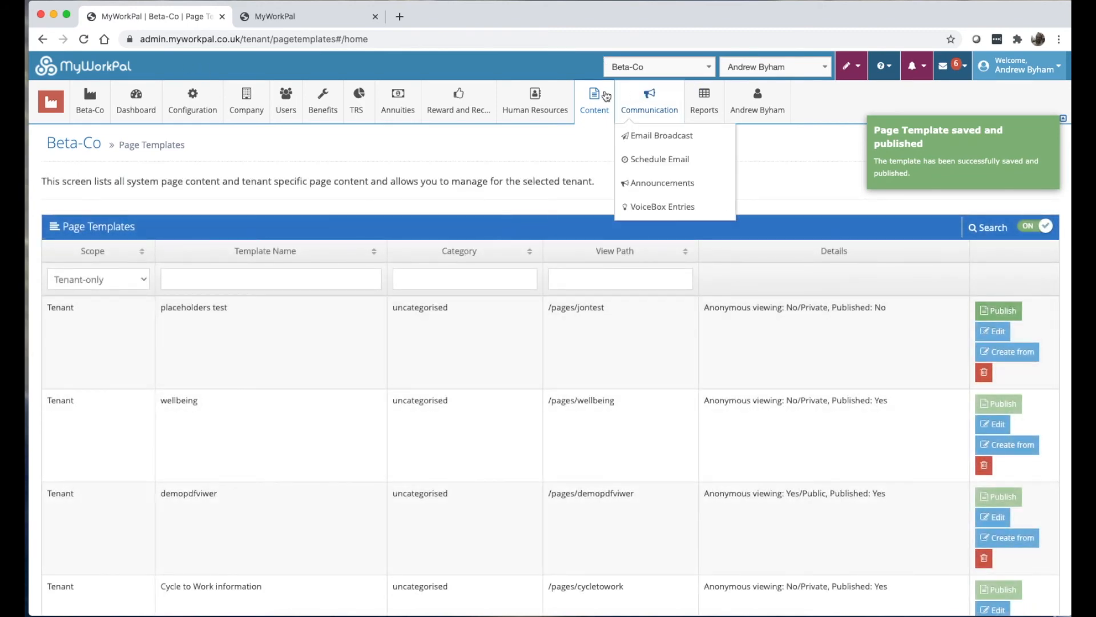
Copy the /pages/pensiontransfer path into the live site's address, load it, then return to admin.
mouse_move(594, 100)
scroll(371, 337, down, 10)
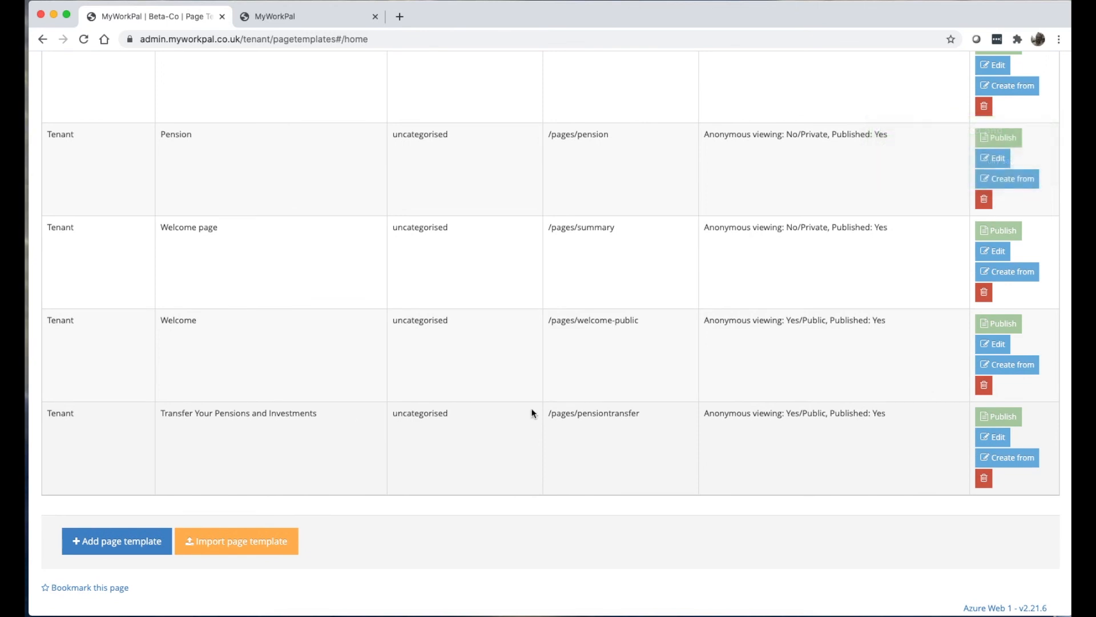
drag(618, 414, 547, 412)
key(super+c)
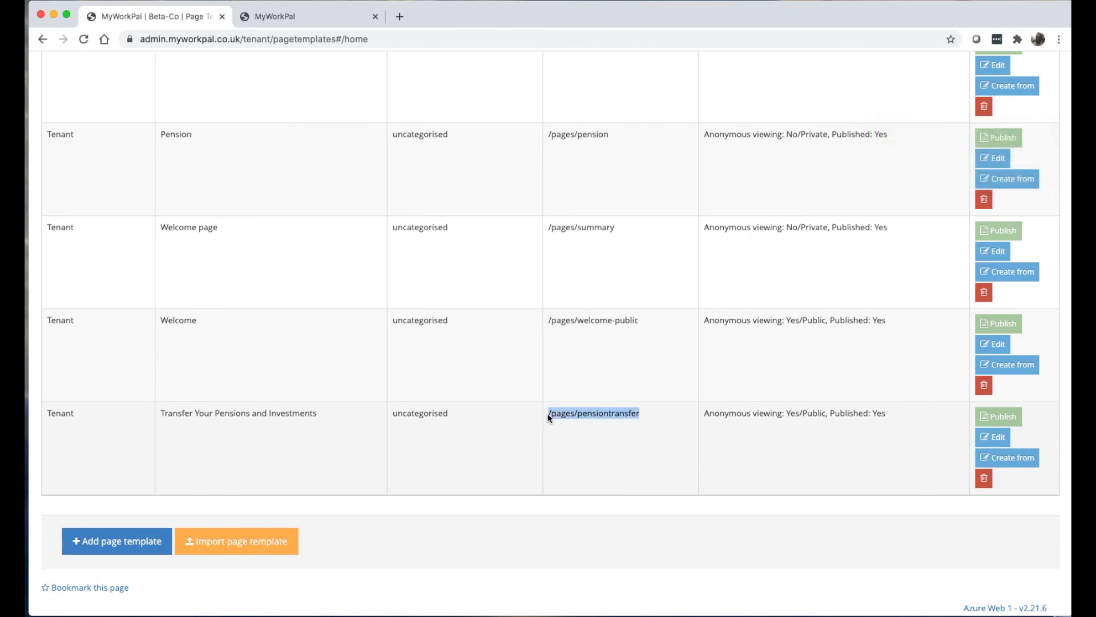
click(354, 16)
click(294, 39)
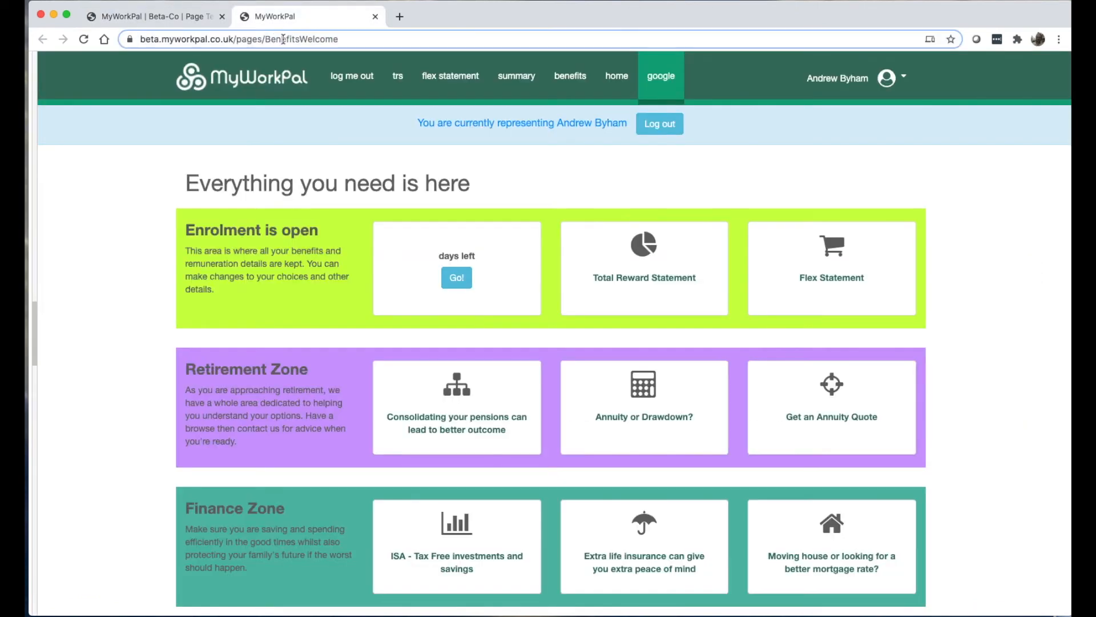
drag(267, 39, 370, 39)
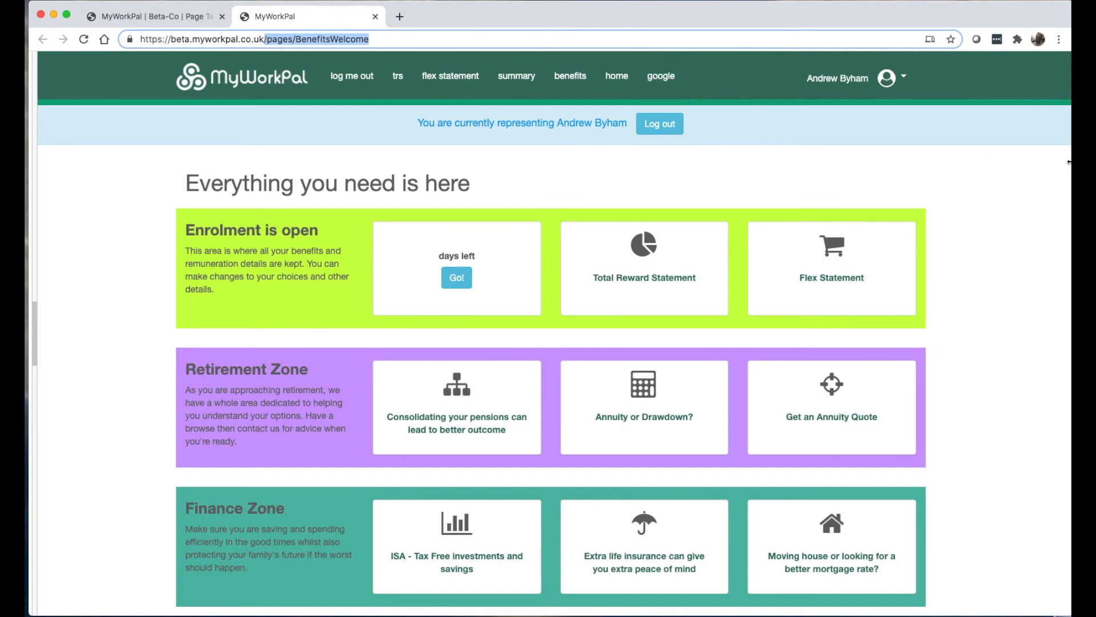
key(super+v)
key(Return)
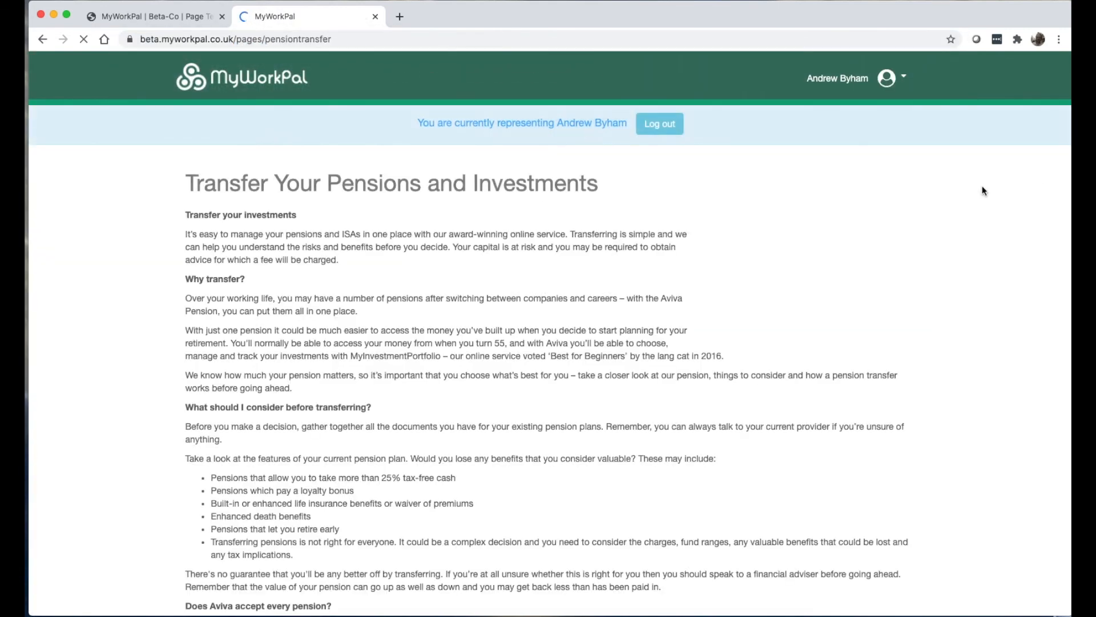
click(168, 13)
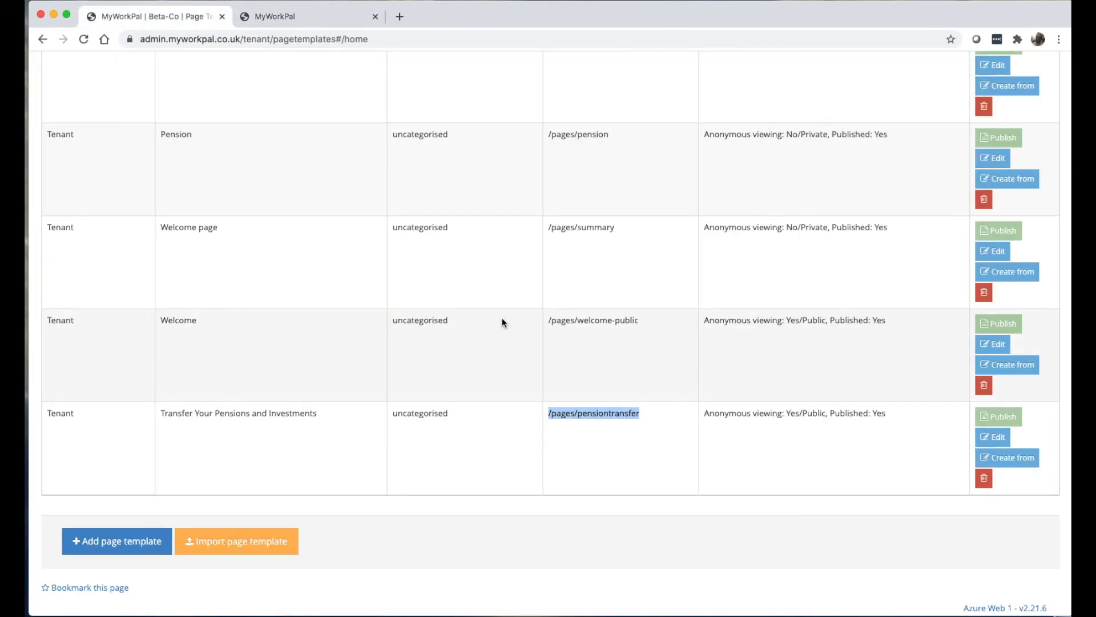
Extend the Transfer template's opening heading to 'Transfer your investments for pensions' and publish it.
click(994, 440)
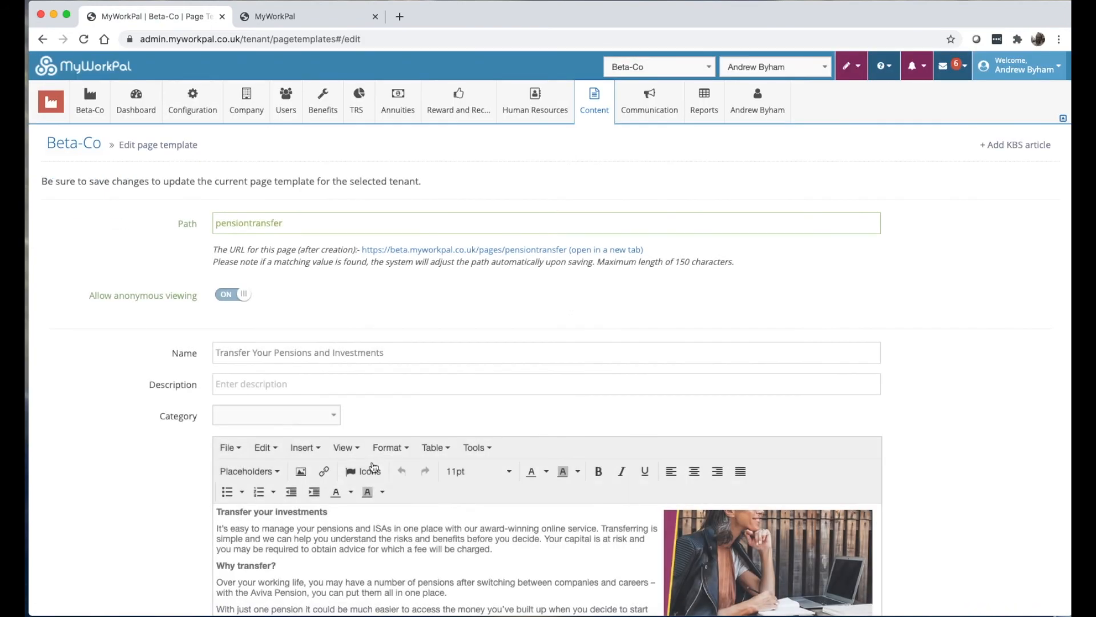
scroll(330, 434, down, 1)
click(331, 435)
triple_click(331, 435)
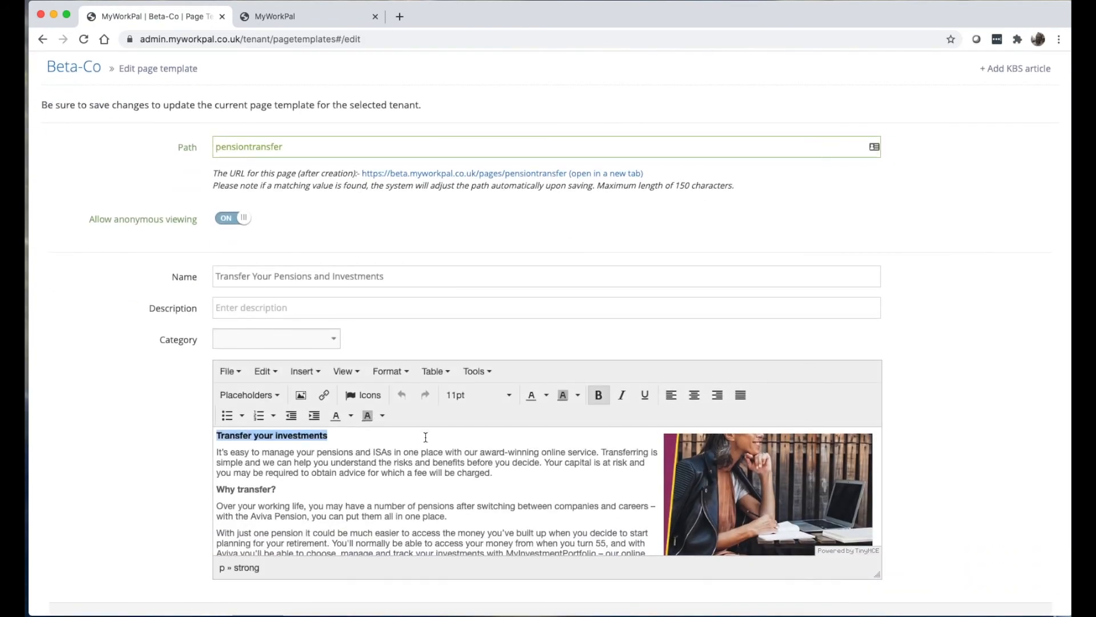
click(391, 437)
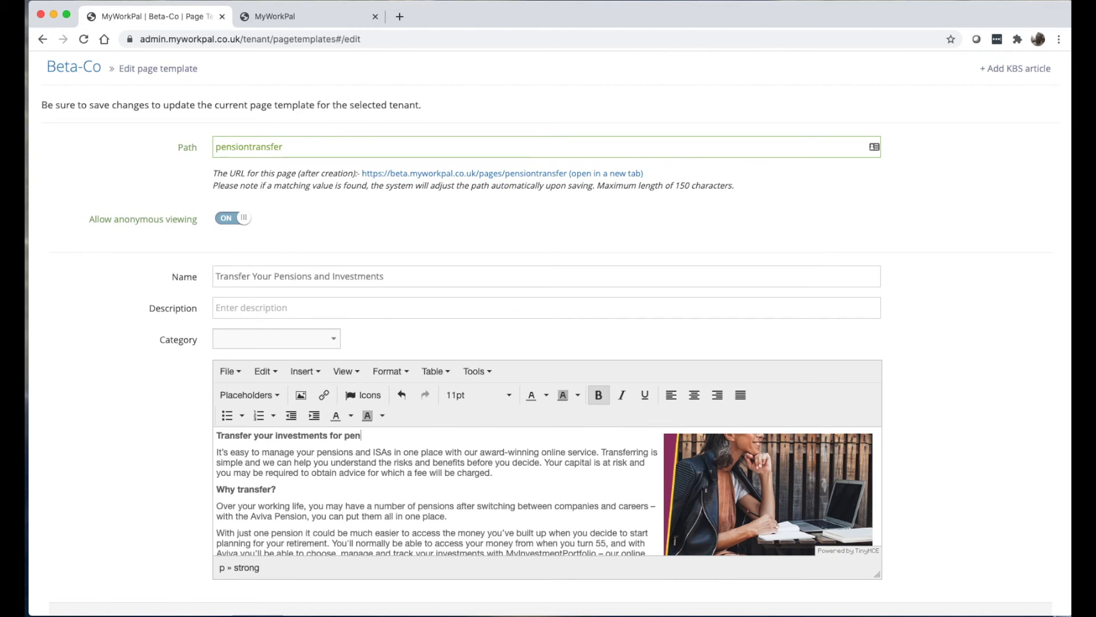
scroll(190, 434, down, 3)
click(348, 541)
Reload the live pension page to see the new heading, then go back to Page Templates.
click(309, 16)
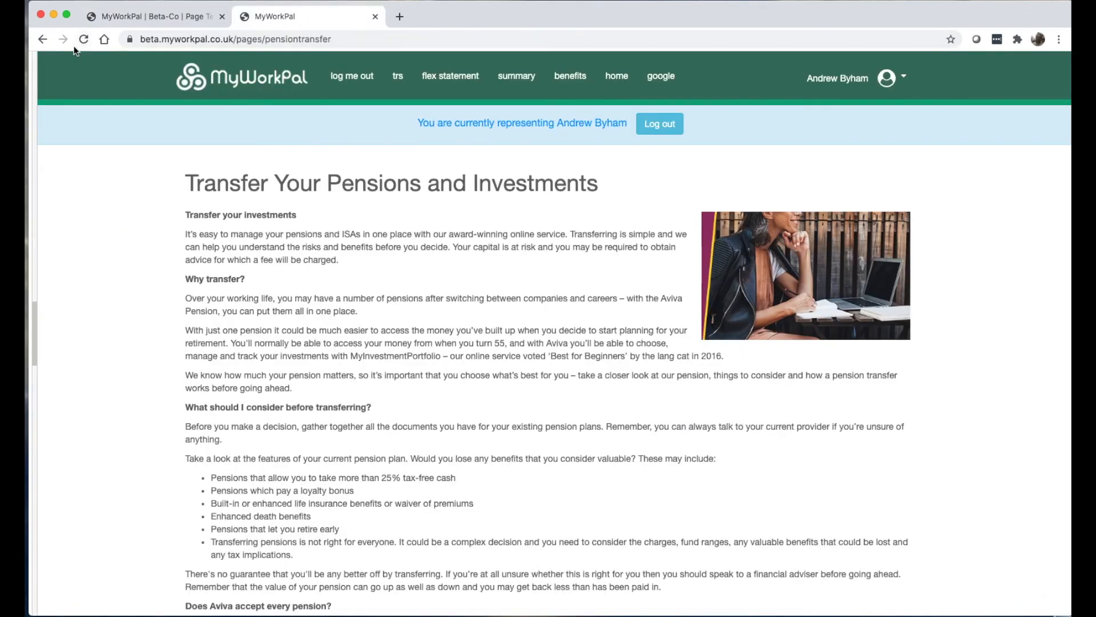
click(84, 40)
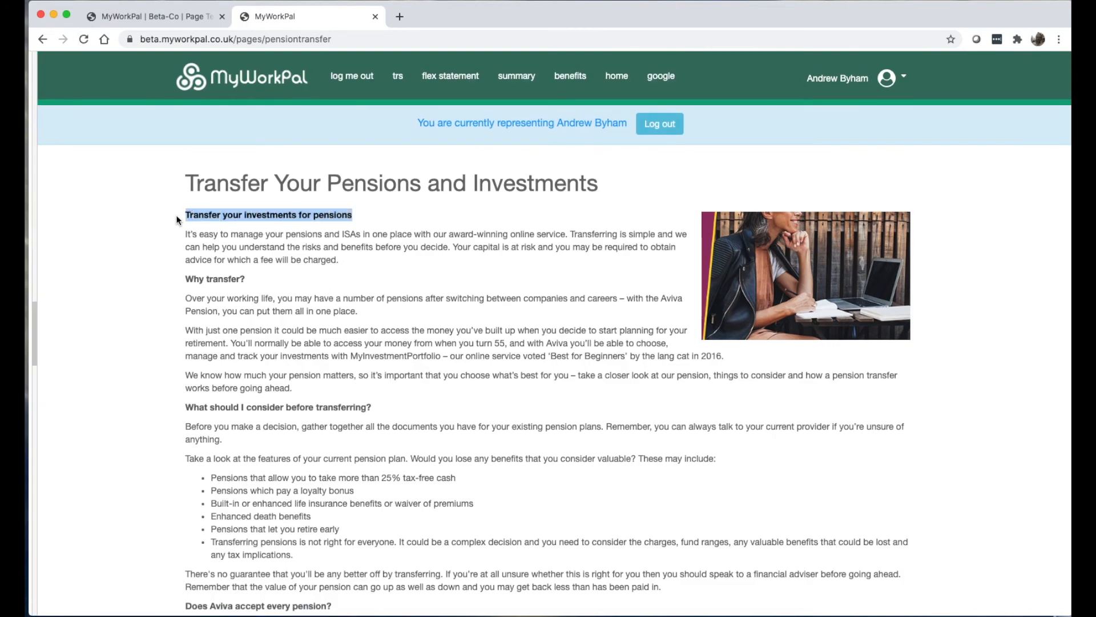
click(163, 17)
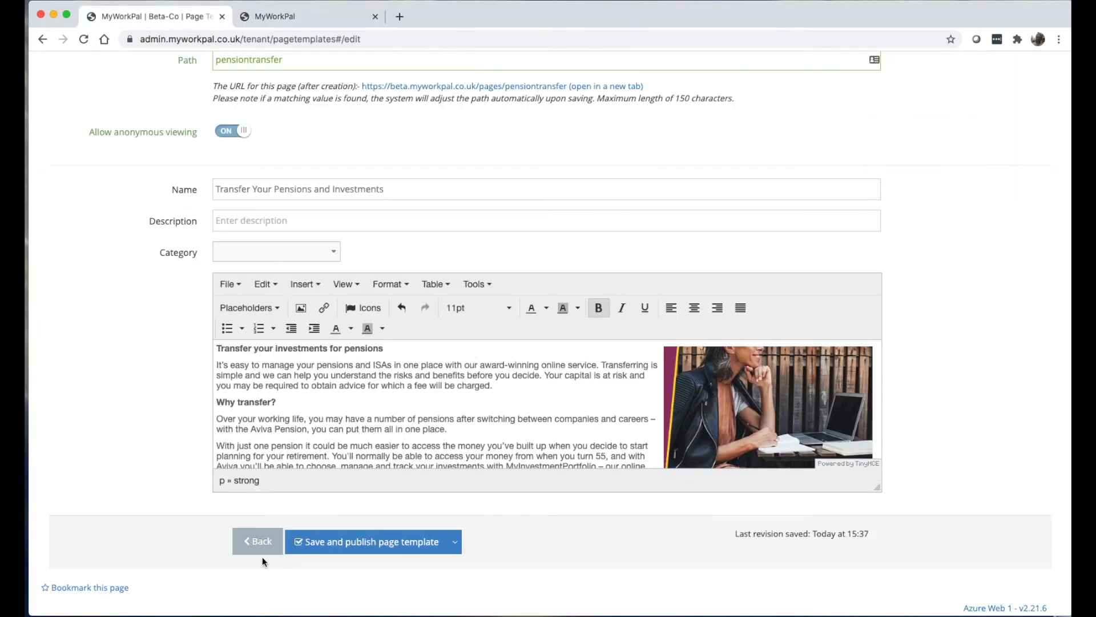
click(274, 542)
scroll(708, 430, down, 10)
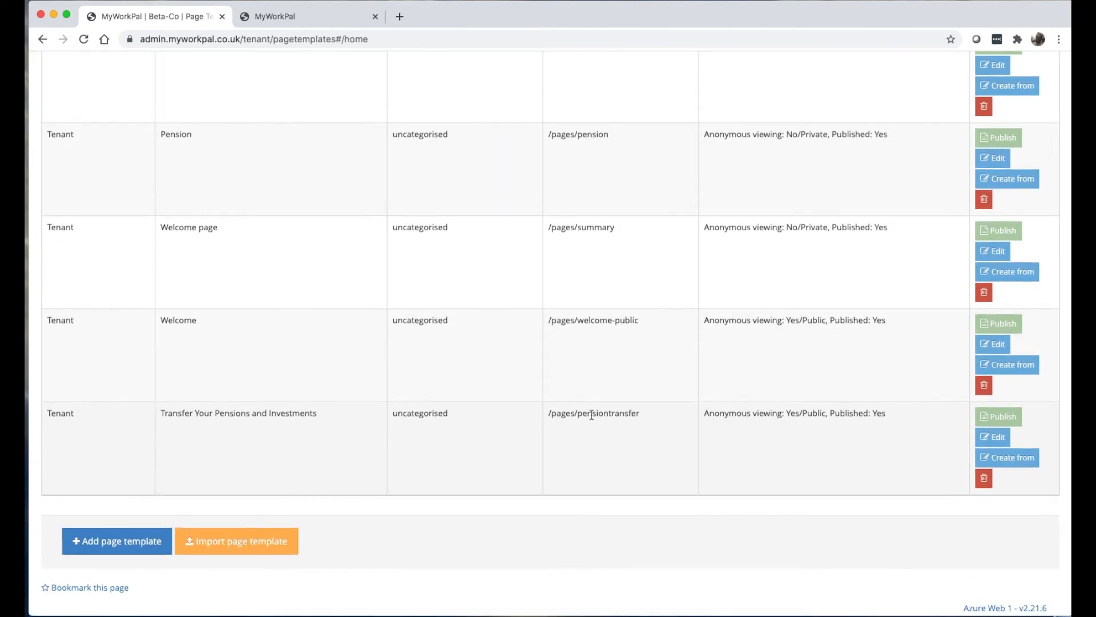
scroll(350, 377, up, 10)
Filter the system page templates by 'transfer' and open the original Transfer template's wording.
mouse_move(60, 170)
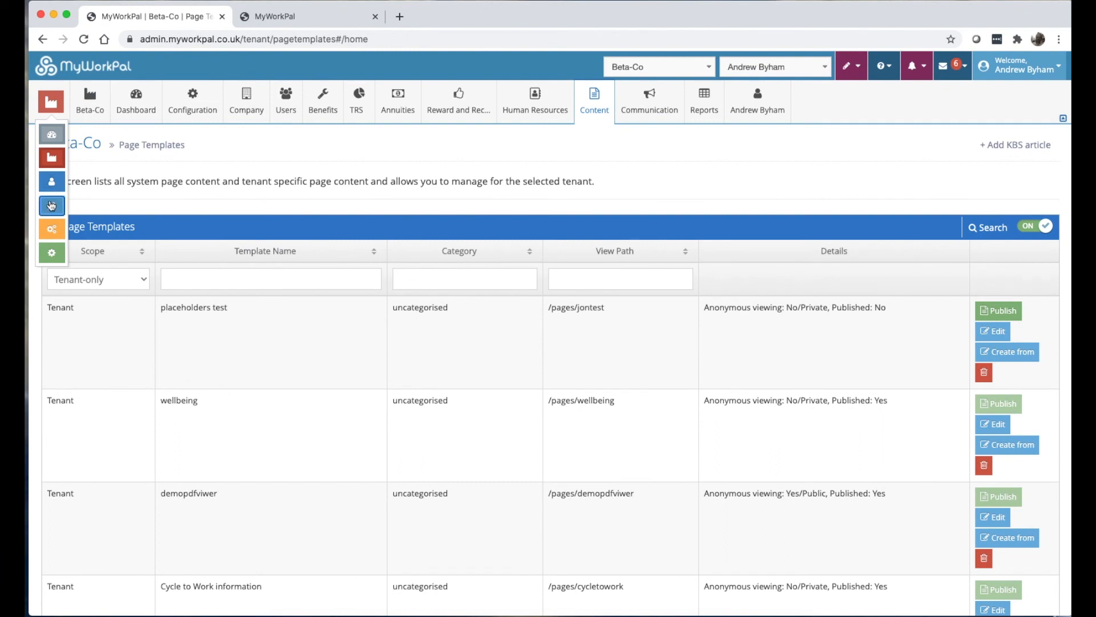
click(51, 205)
mouse_move(136, 121)
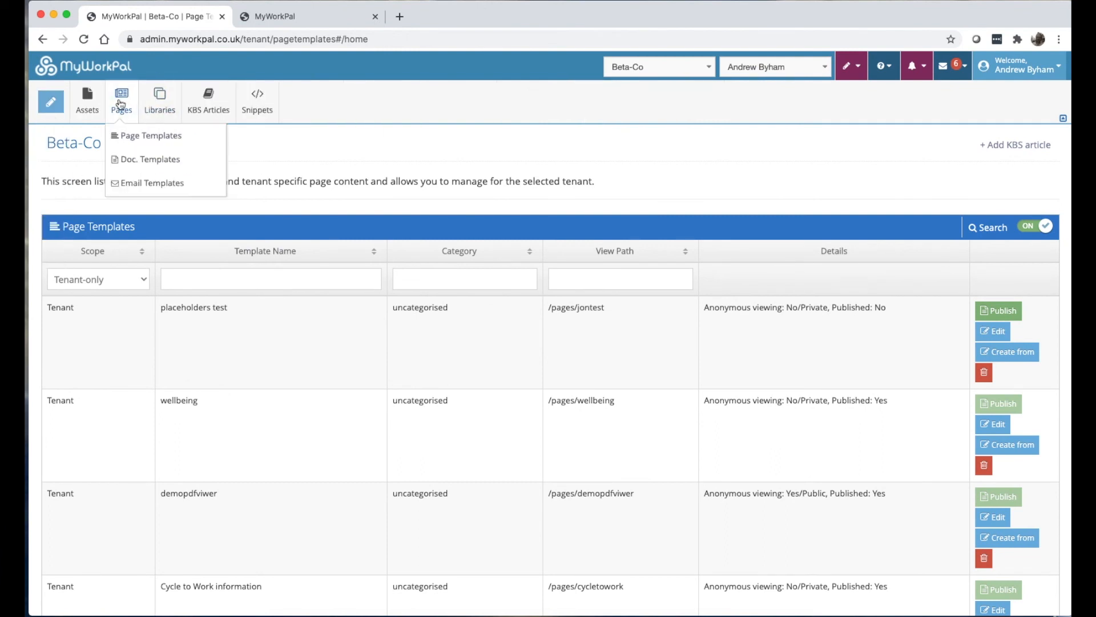
click(121, 135)
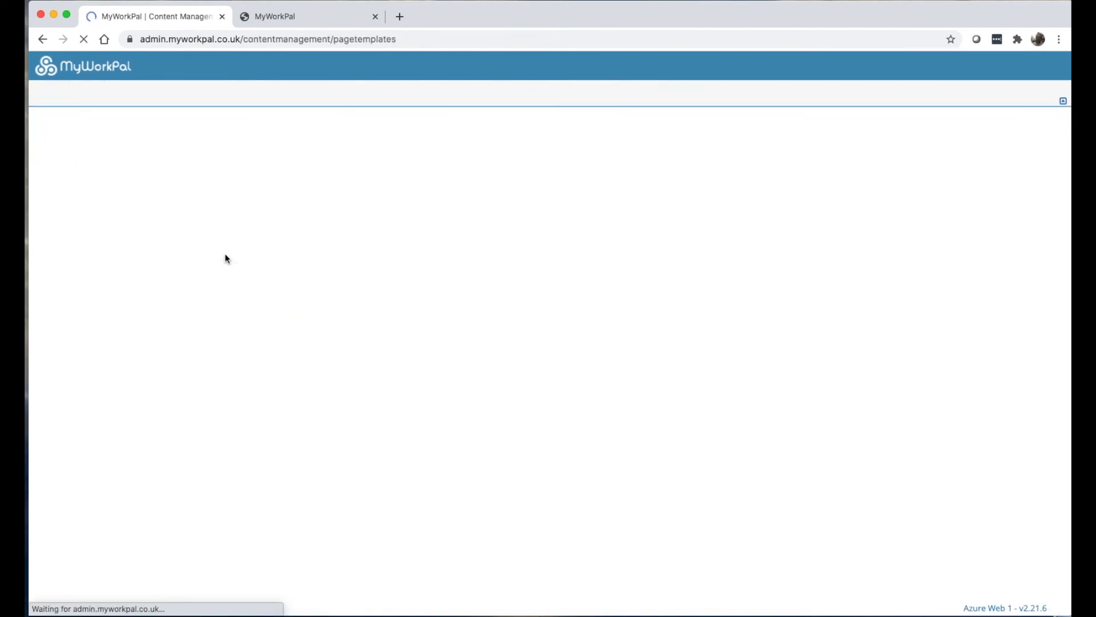
click(151, 279)
text(transfer)
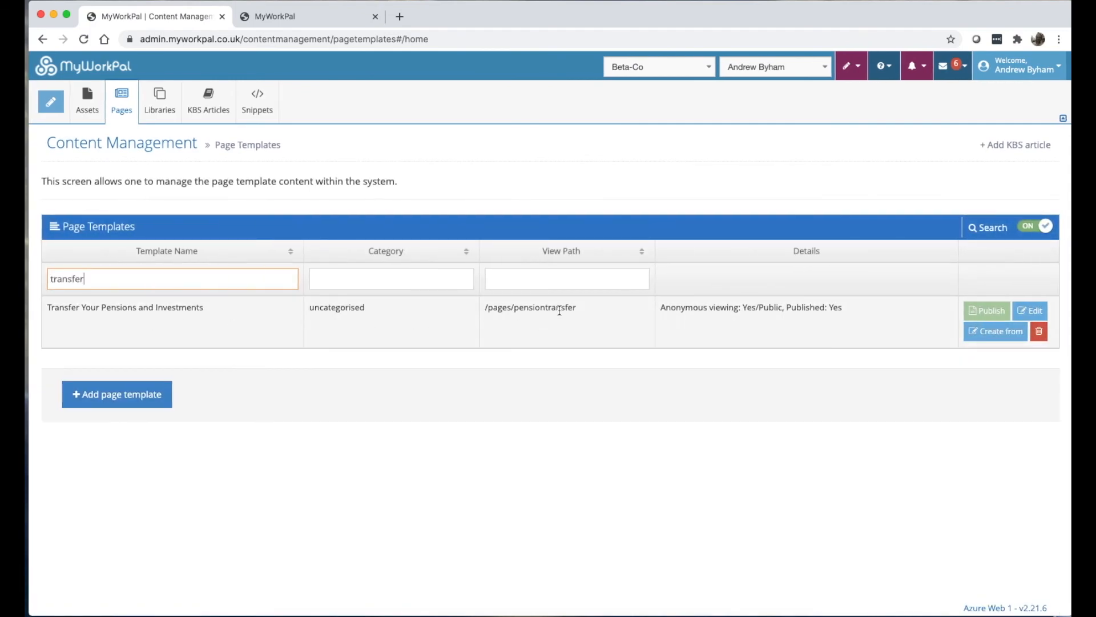
click(1025, 311)
scroll(370, 445, down, 2)
scroll(370, 445, up, 2)
Switch back to Beta-Co's Page Templates list, then to the live pension page.
click(51, 102)
click(52, 161)
mouse_move(601, 107)
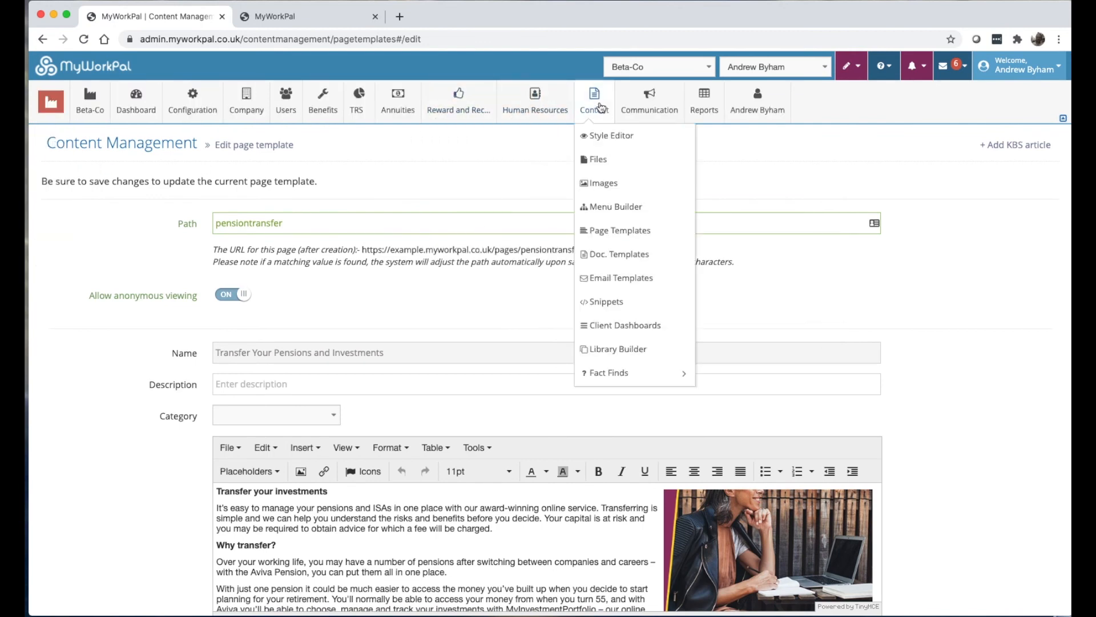
click(621, 230)
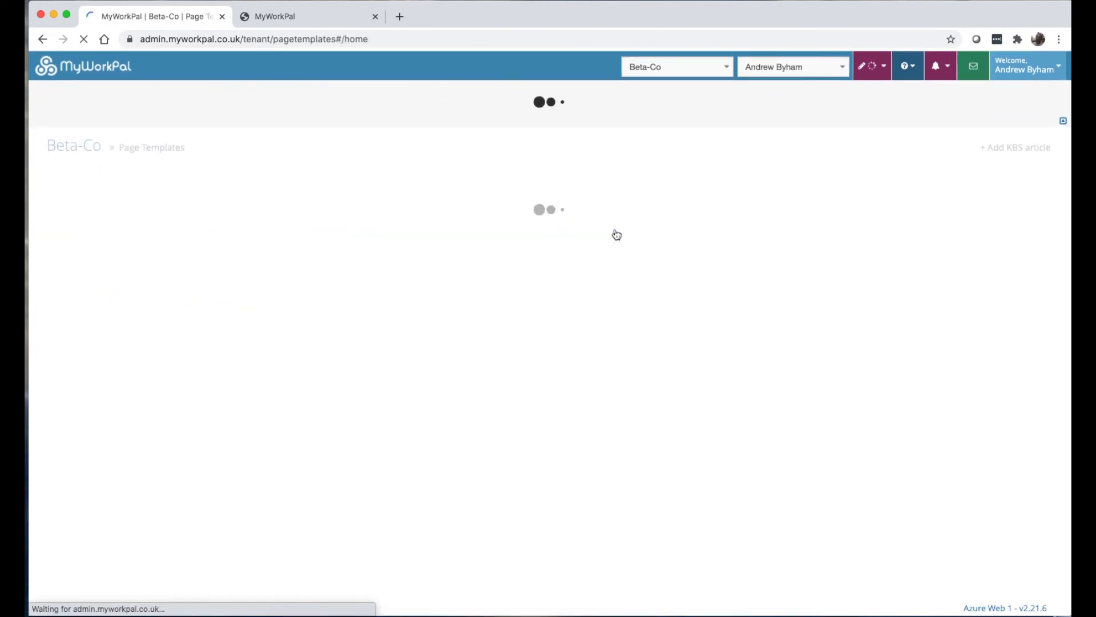
click(297, 17)
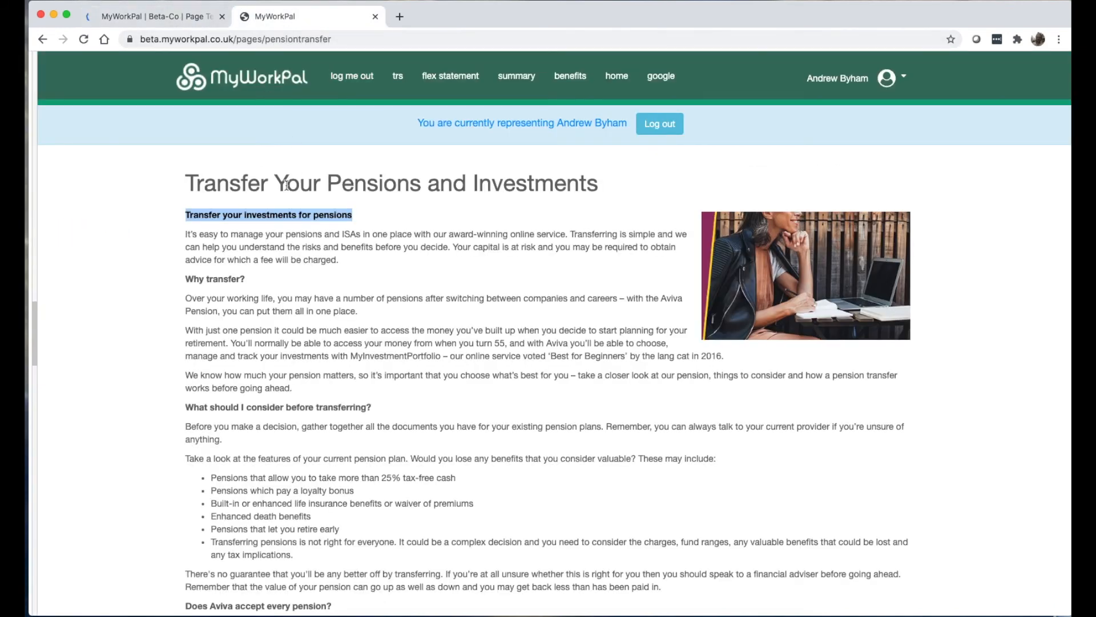
Delete Beta-Co's 'Transfer Your Pensions and Investments' template and confirm.
click(354, 222)
click(154, 17)
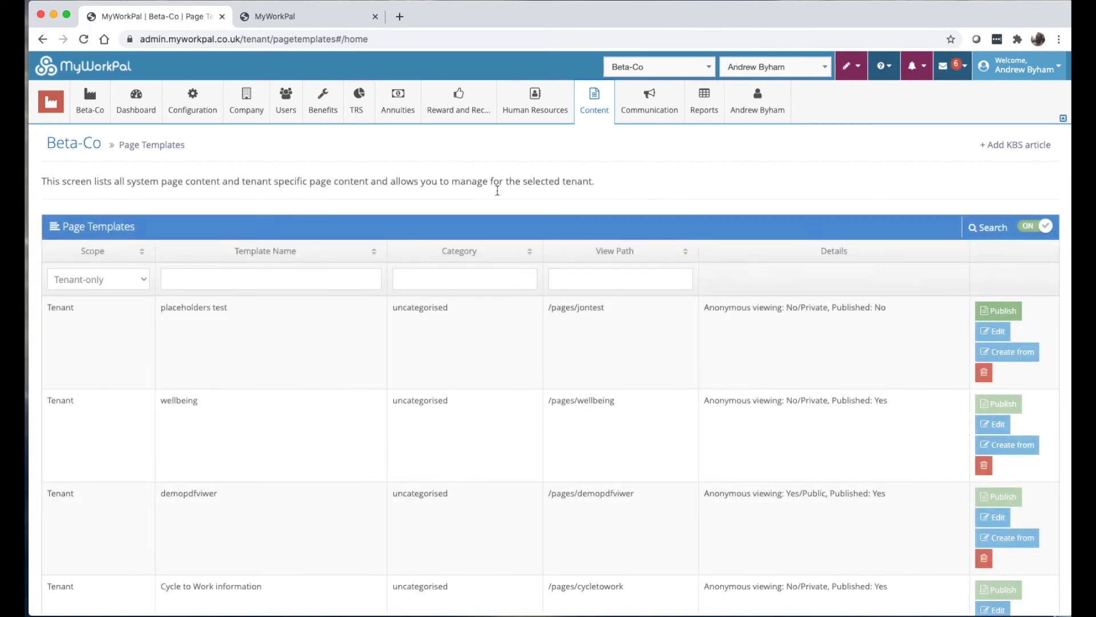
scroll(557, 435, down, 15)
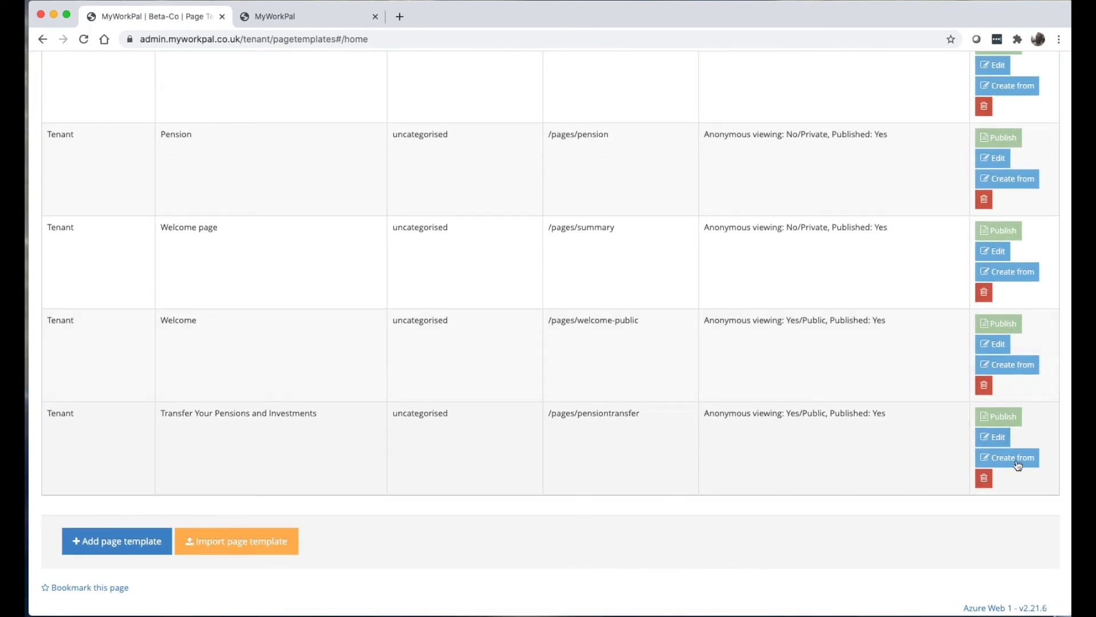
click(991, 483)
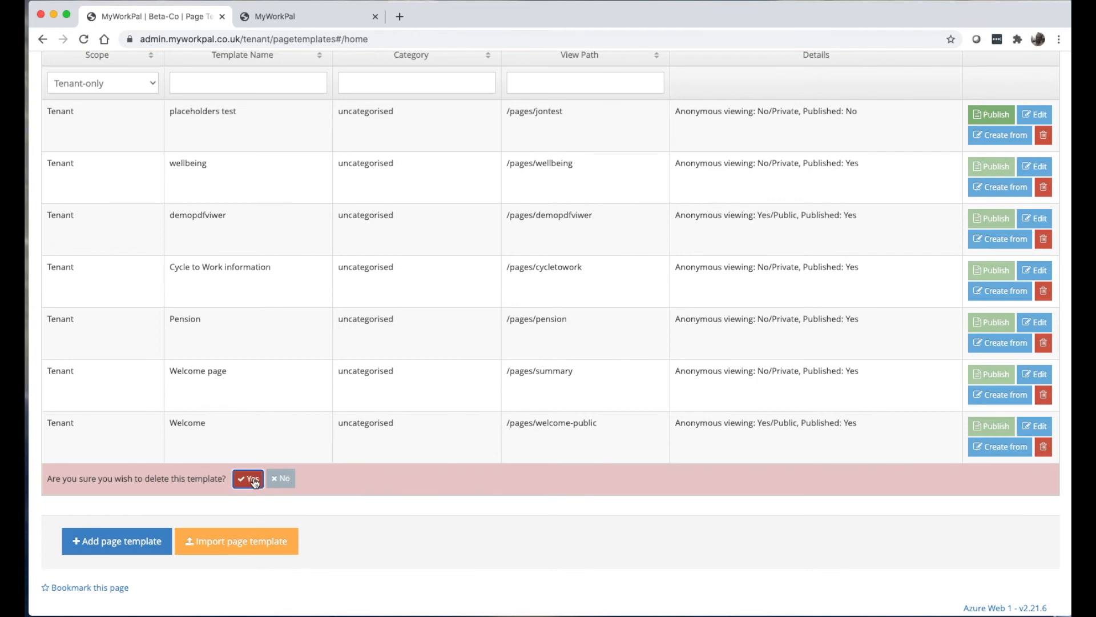
click(252, 477)
scroll(360, 148, up, 5)
Reload the live pension page to see the original 'Transfer your investments' heading, then return to admin.
click(274, 16)
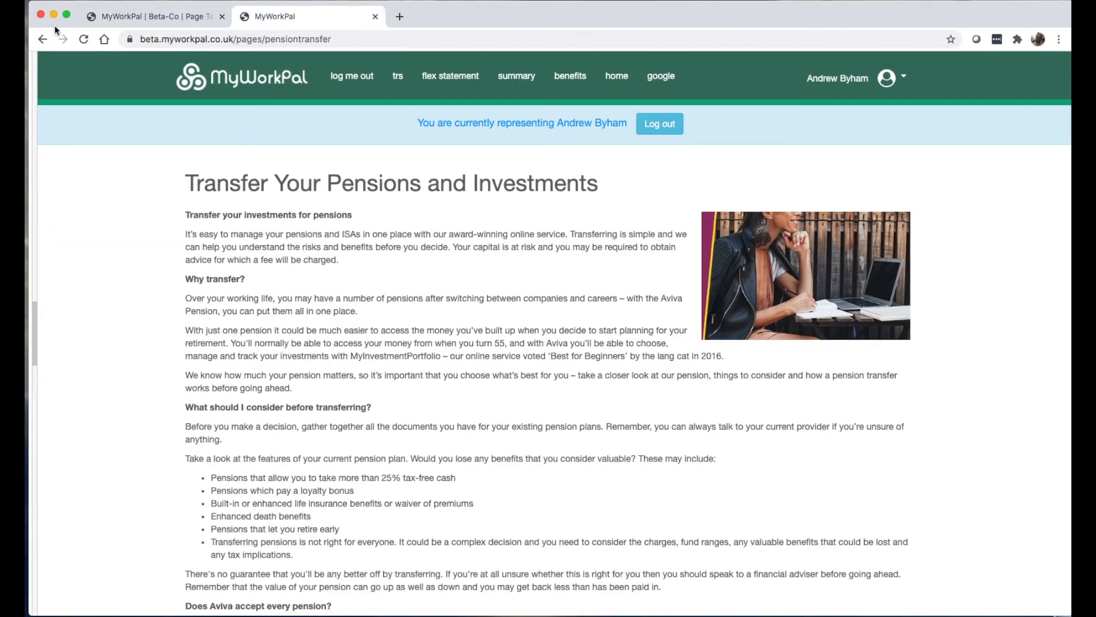
click(83, 40)
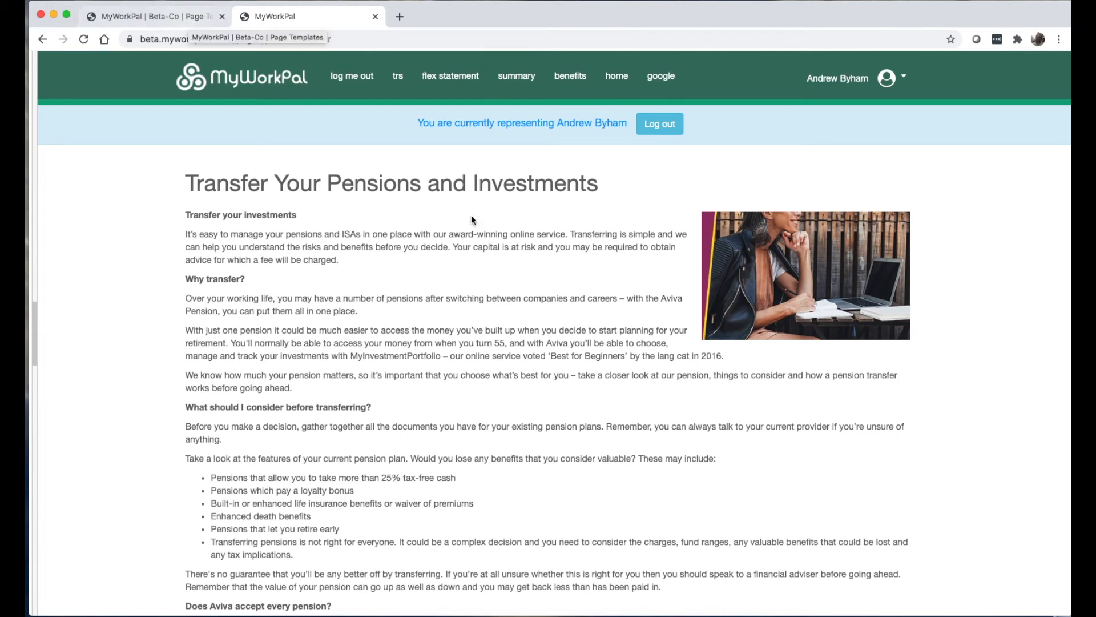
click(163, 16)
scroll(503, 431, down, 3)
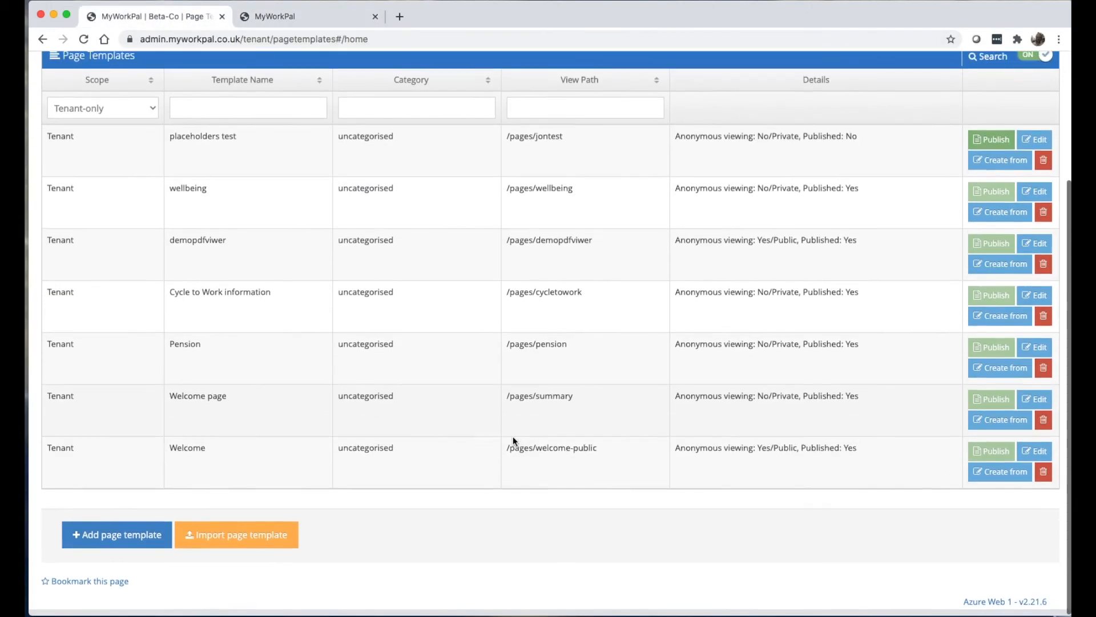
Re-import the 'Transfer Your Pensions and Investments' page template for Beta-Co, filtering by 'tran'.
click(224, 542)
click(321, 241)
text(tran)
click(388, 284)
click(297, 300)
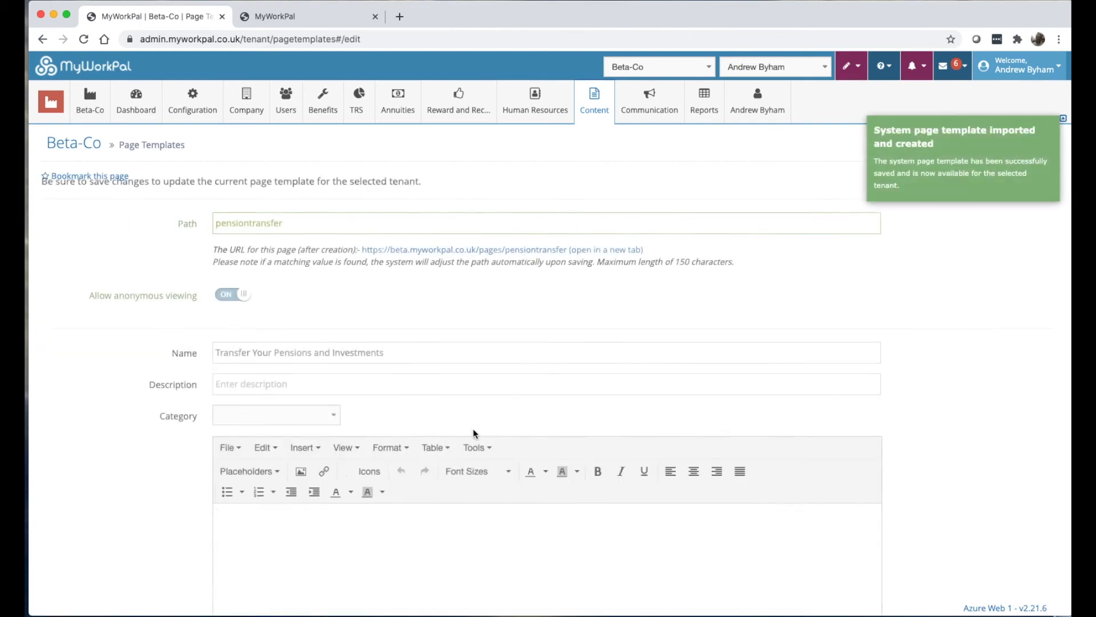
Open Beta-Co's Document Templates list, showing 'summary' and 'test 1'.
scroll(468, 503, down, 3)
scroll(468, 502, up, 2)
scroll(468, 502, down, 1)
scroll(468, 503, up, 3)
click(593, 87)
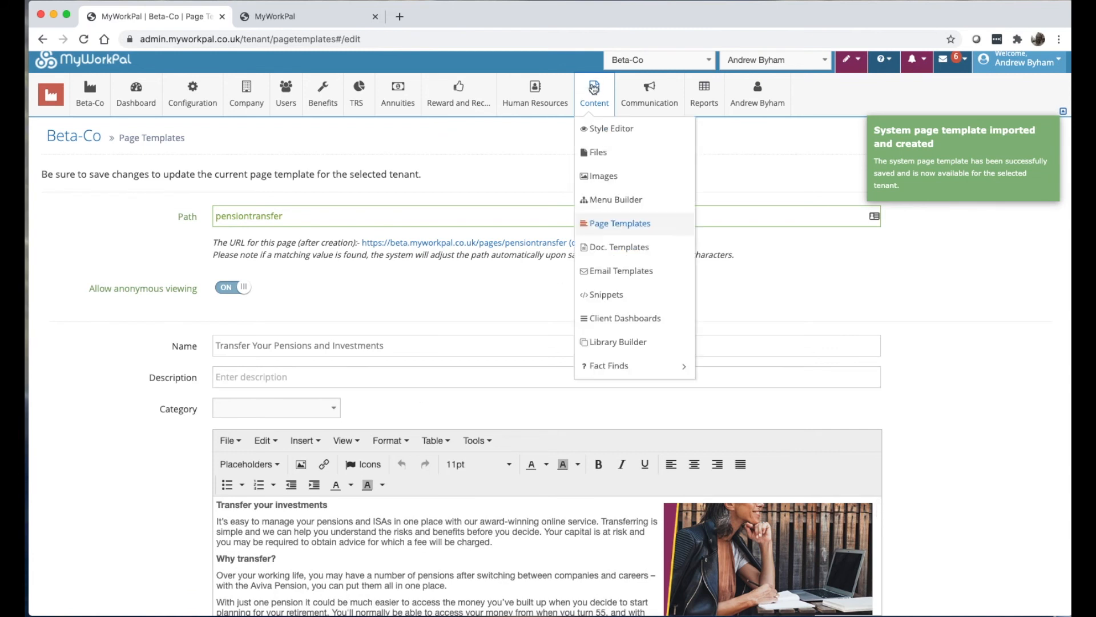
click(608, 255)
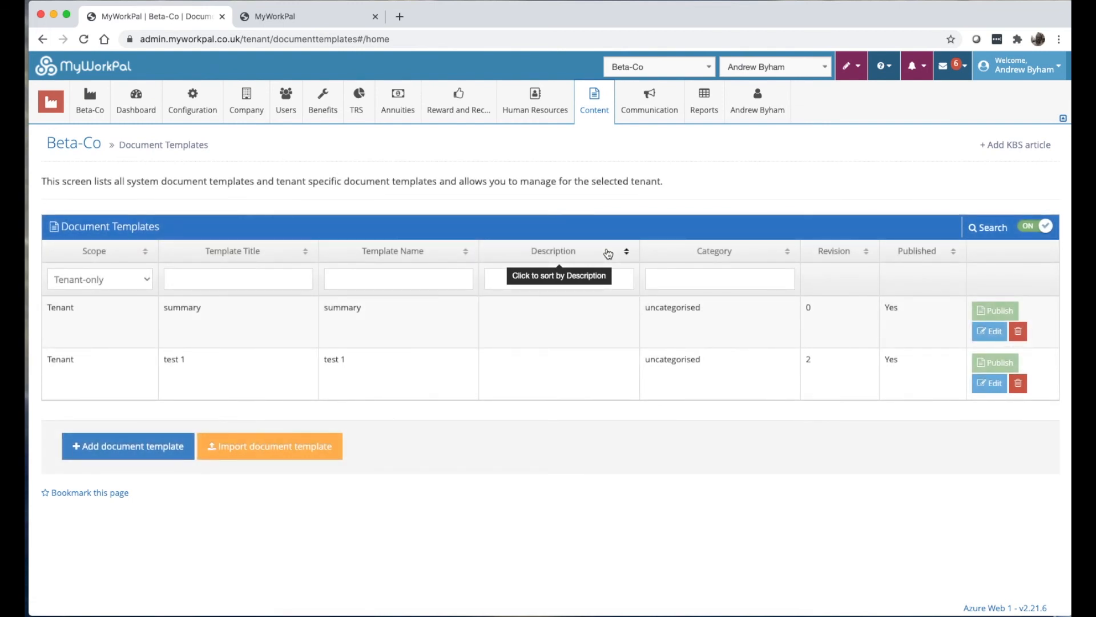
From the email templates list, import the AccountProcessedInvite system template for Beta-Co.
mouse_move(581, 117)
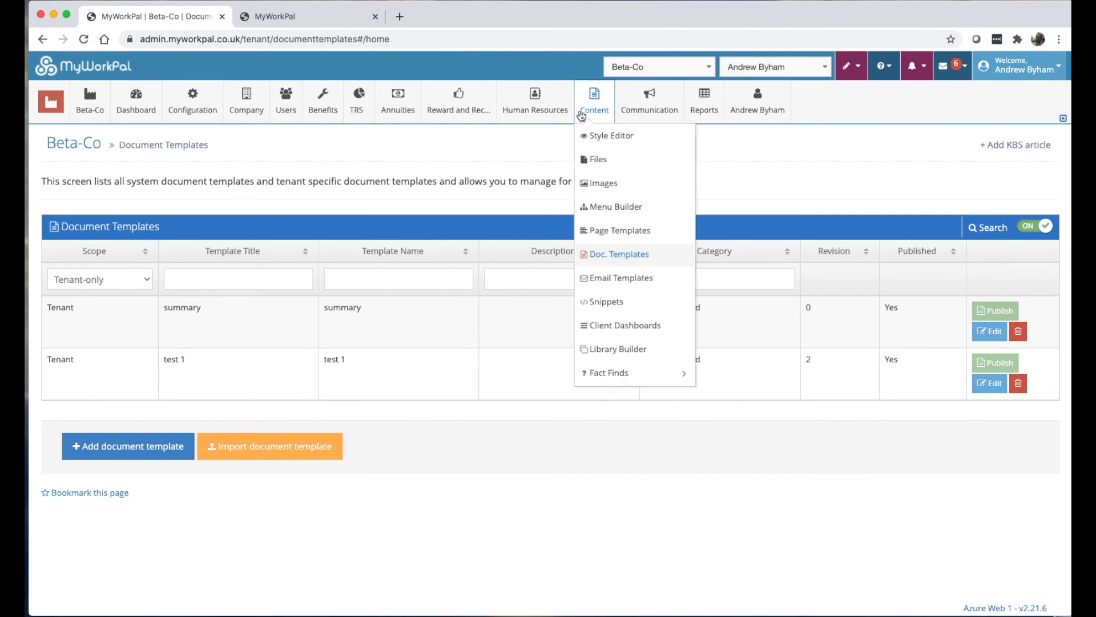
click(608, 279)
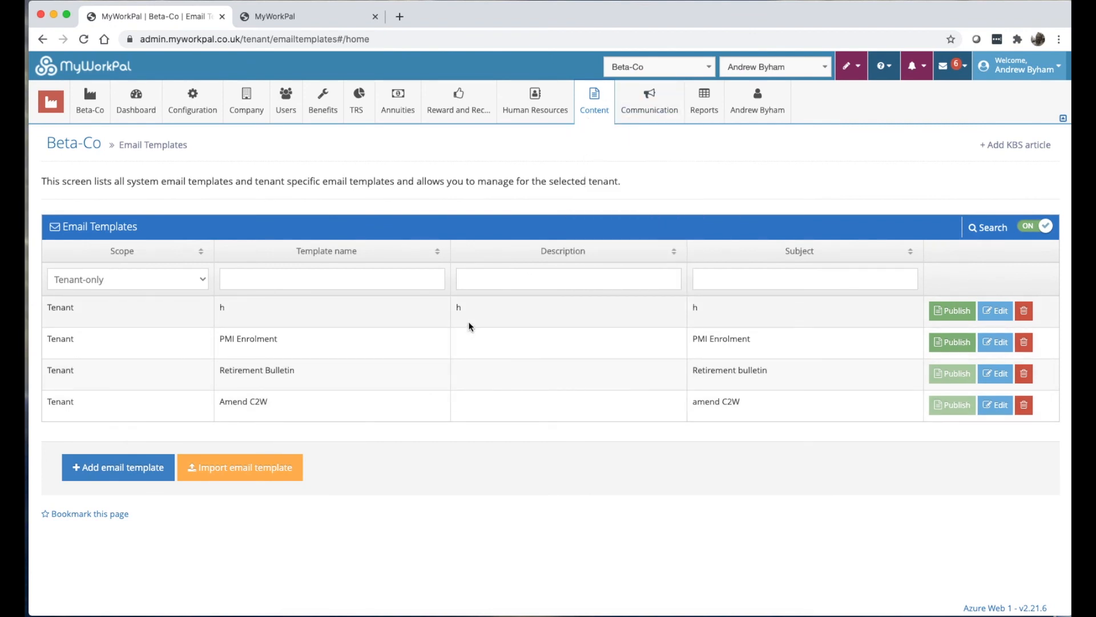
click(240, 467)
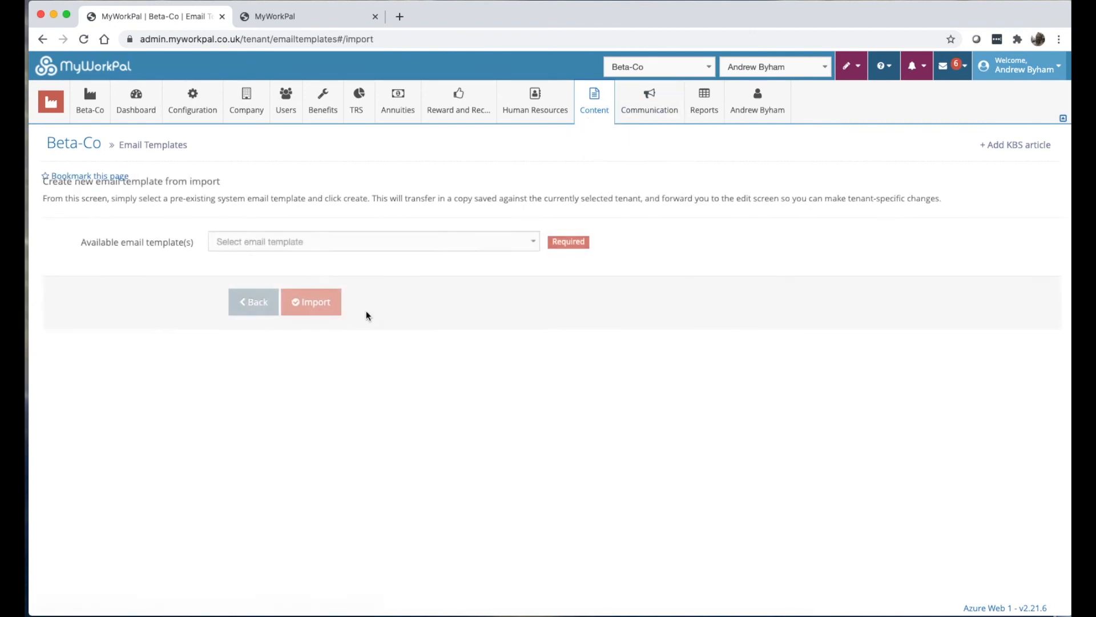
click(309, 245)
text(invite)
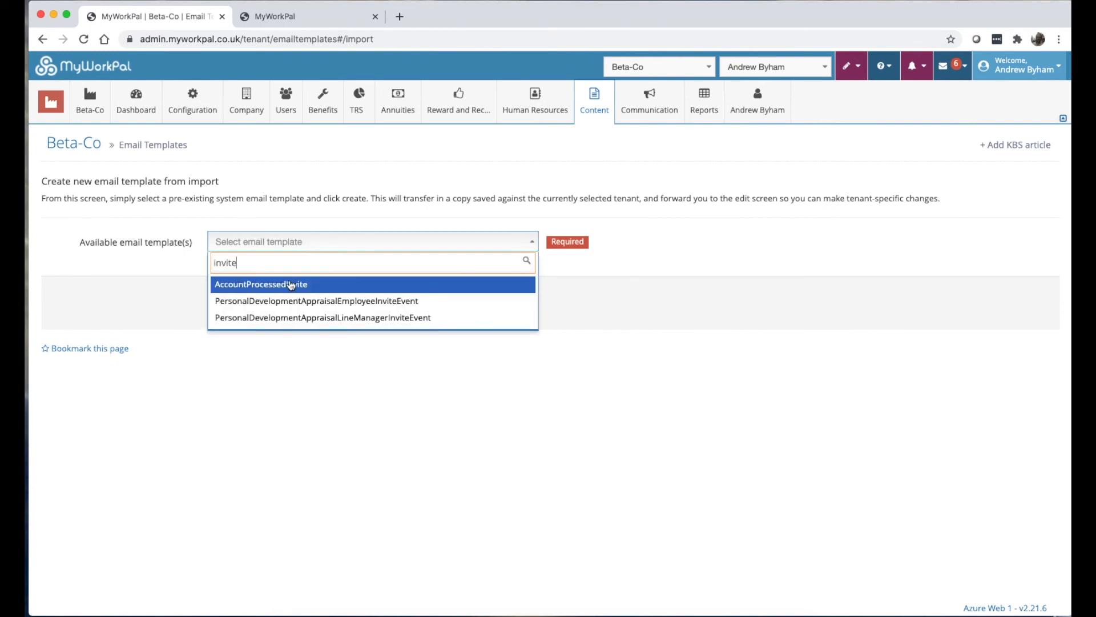
click(291, 285)
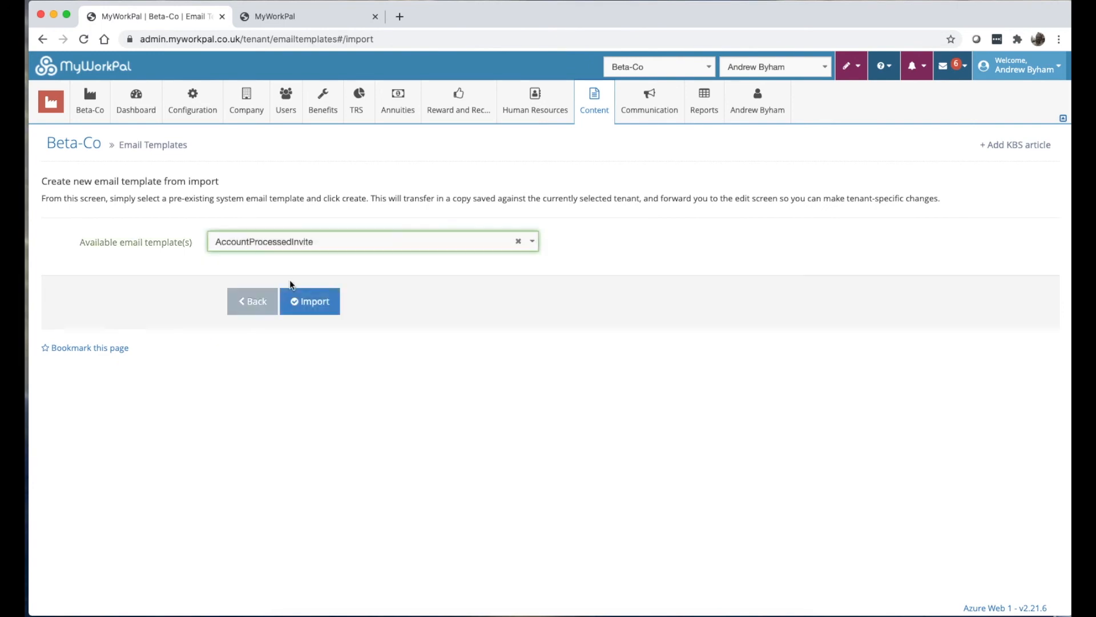
click(317, 300)
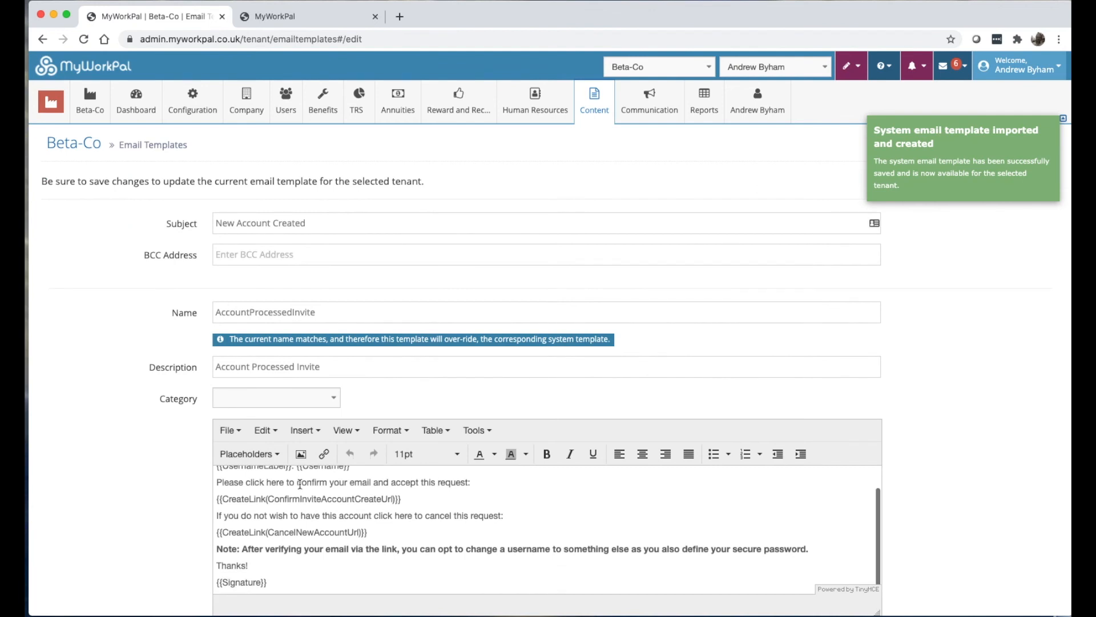
Save and publish the imported AccountProcessedInvite template with subject 'New Account Created'.
scroll(194, 479, down, 1)
scroll(379, 471, down, 1)
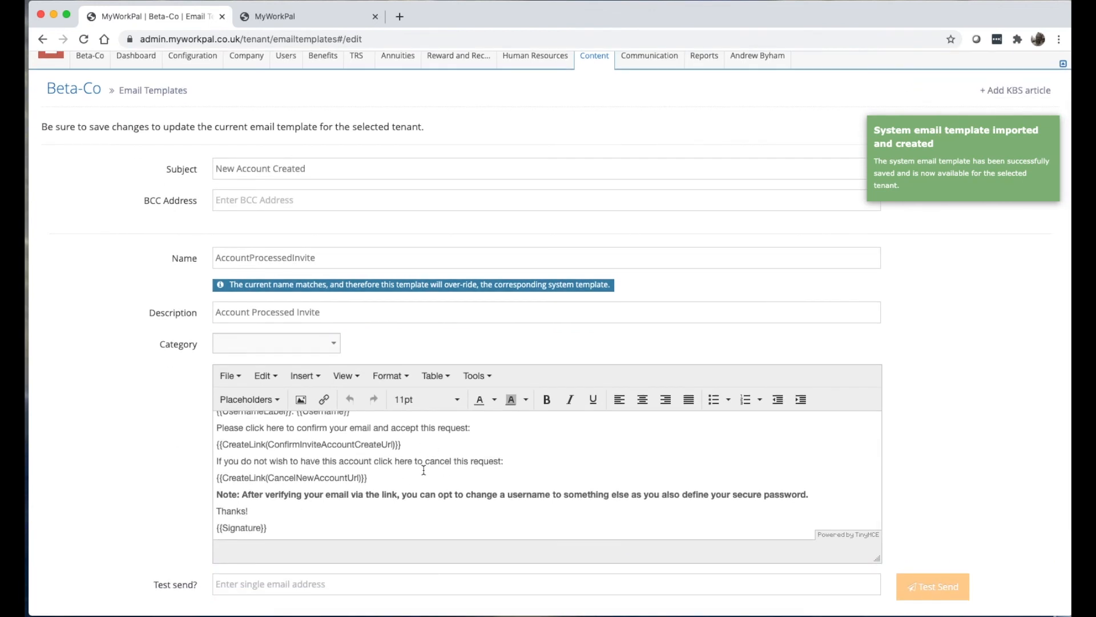
scroll(423, 470, down, 2)
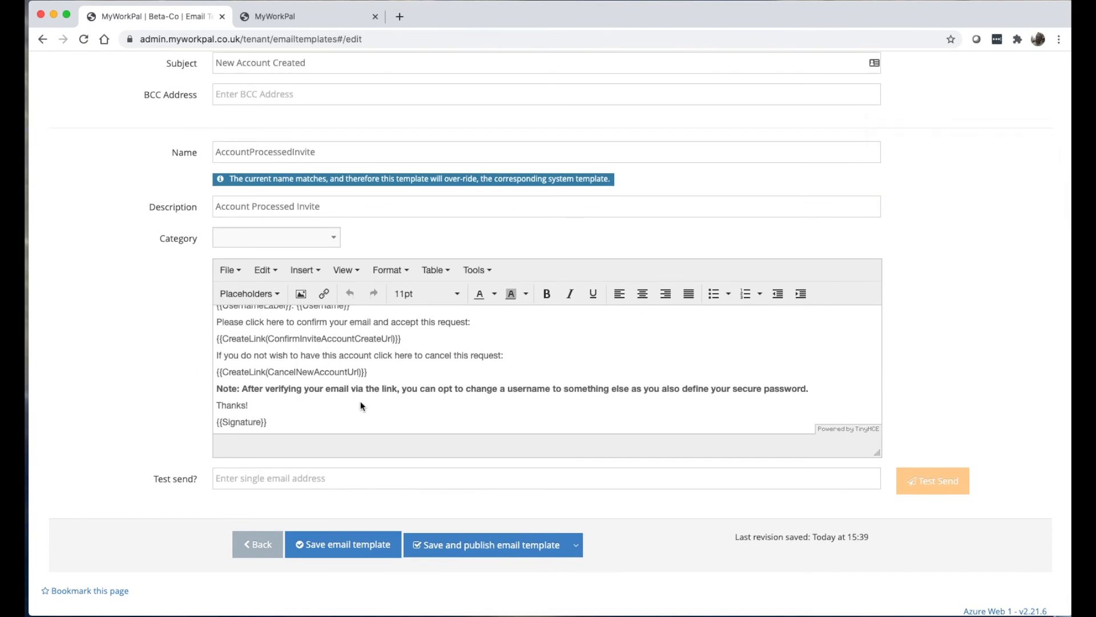
click(454, 544)
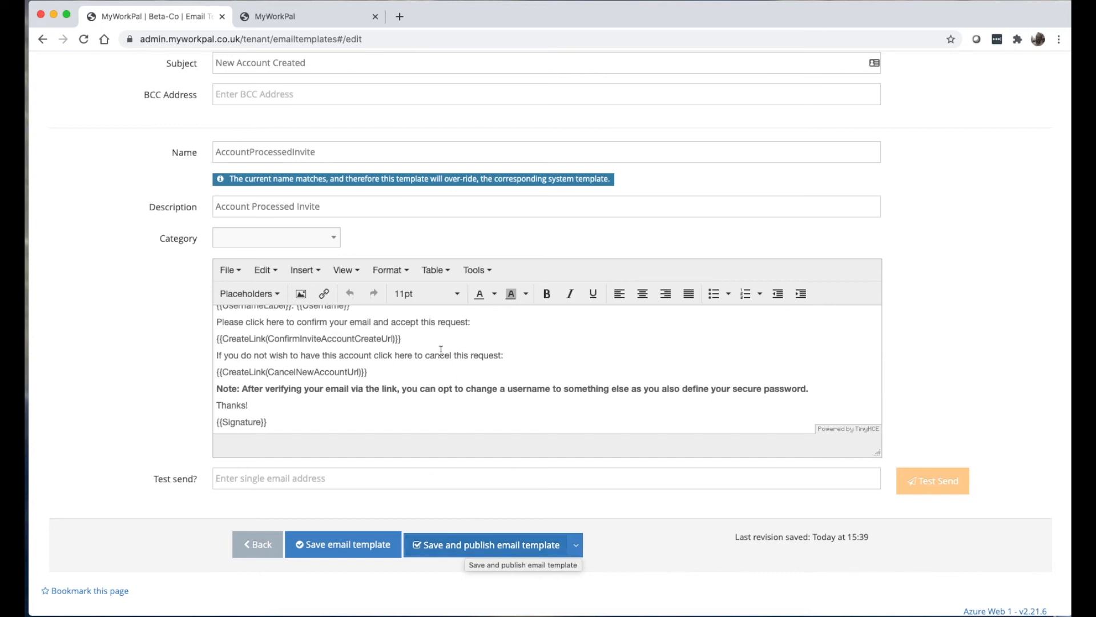
scroll(408, 372, up, 3)
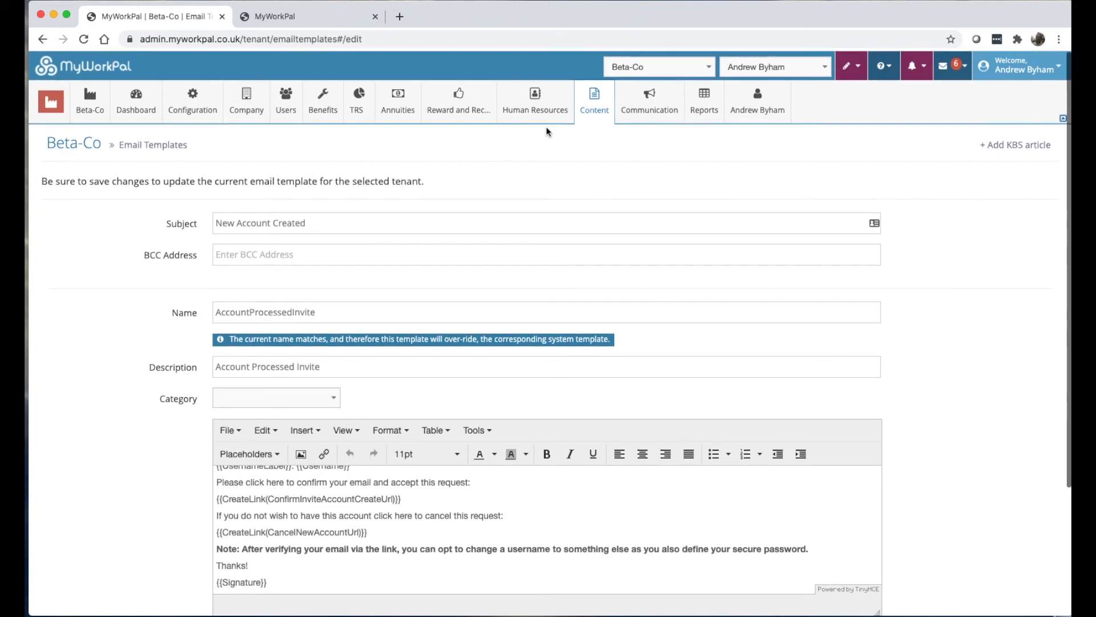
click(583, 103)
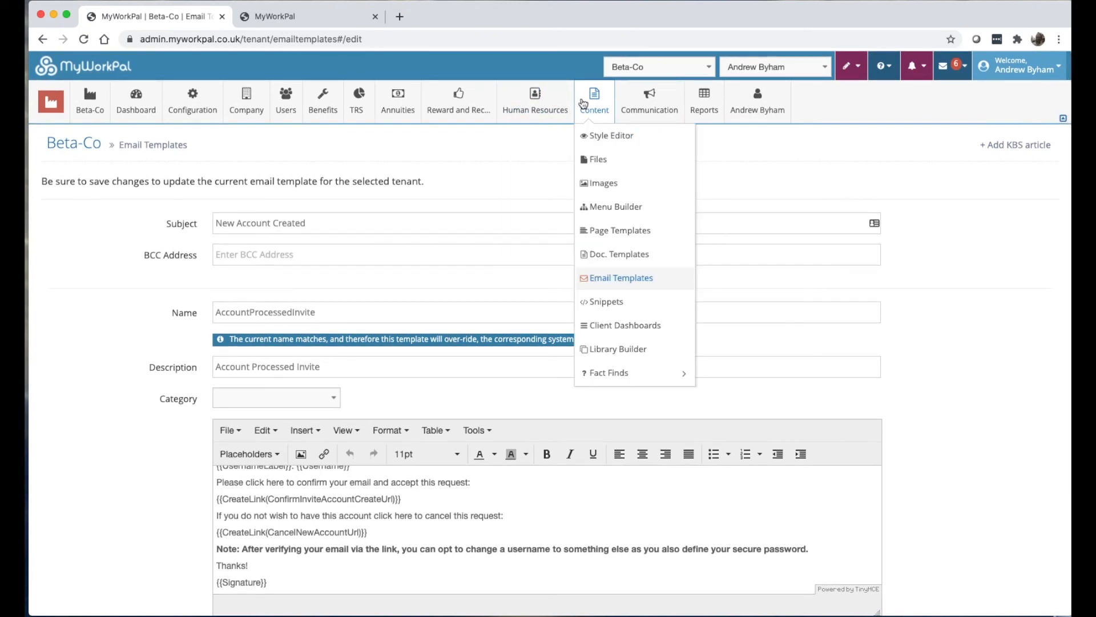
Browse the system snippets offered for import, then back out to Beta-Co's snippets list.
click(620, 302)
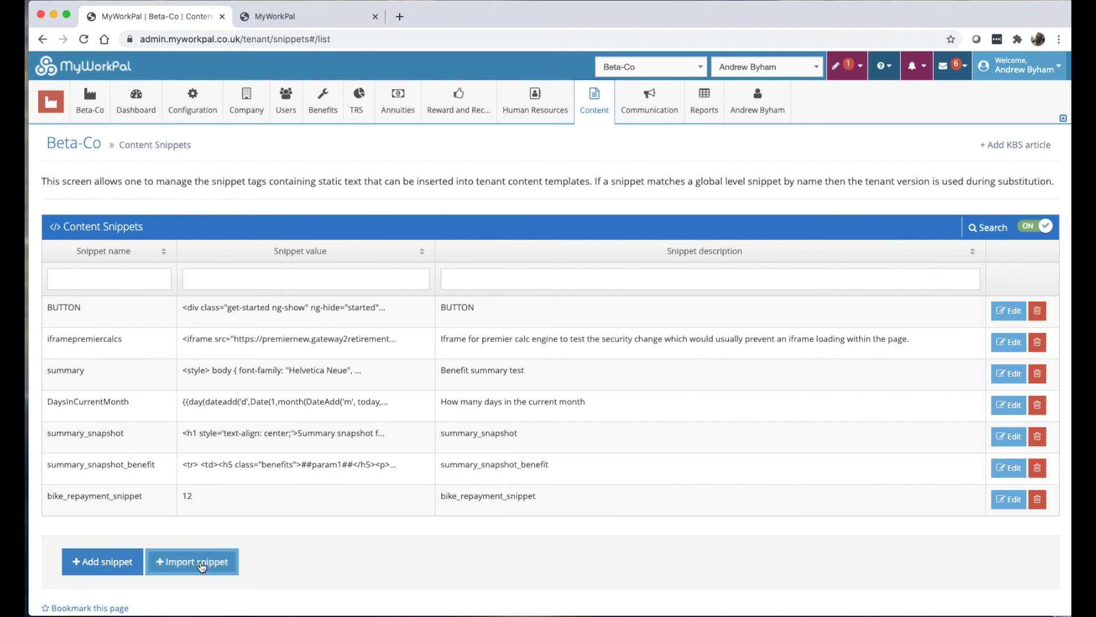
click(178, 552)
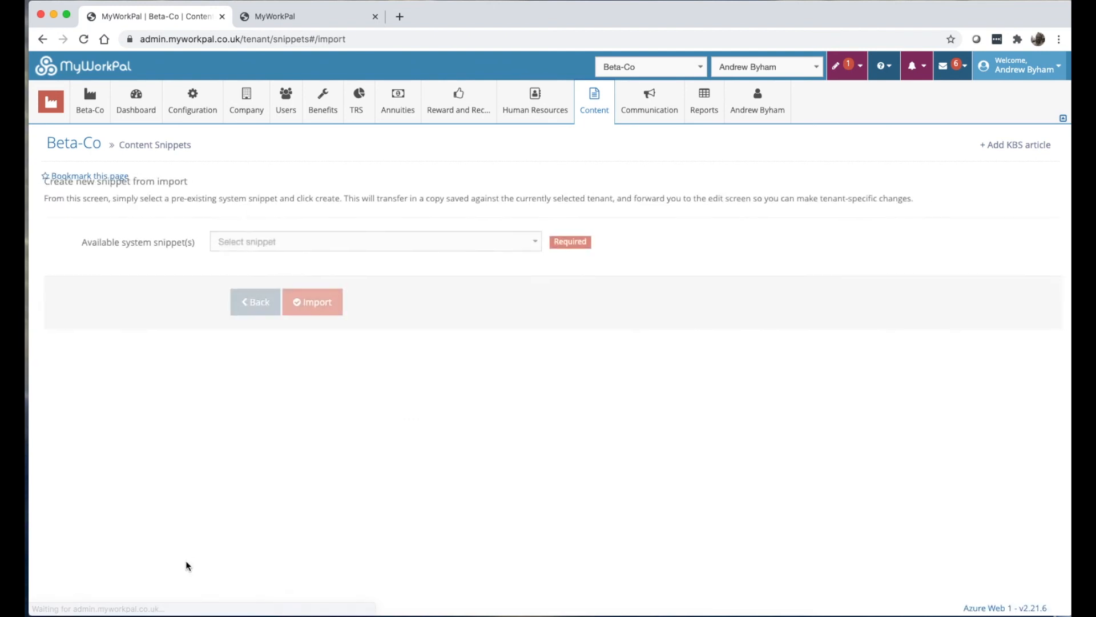
click(256, 241)
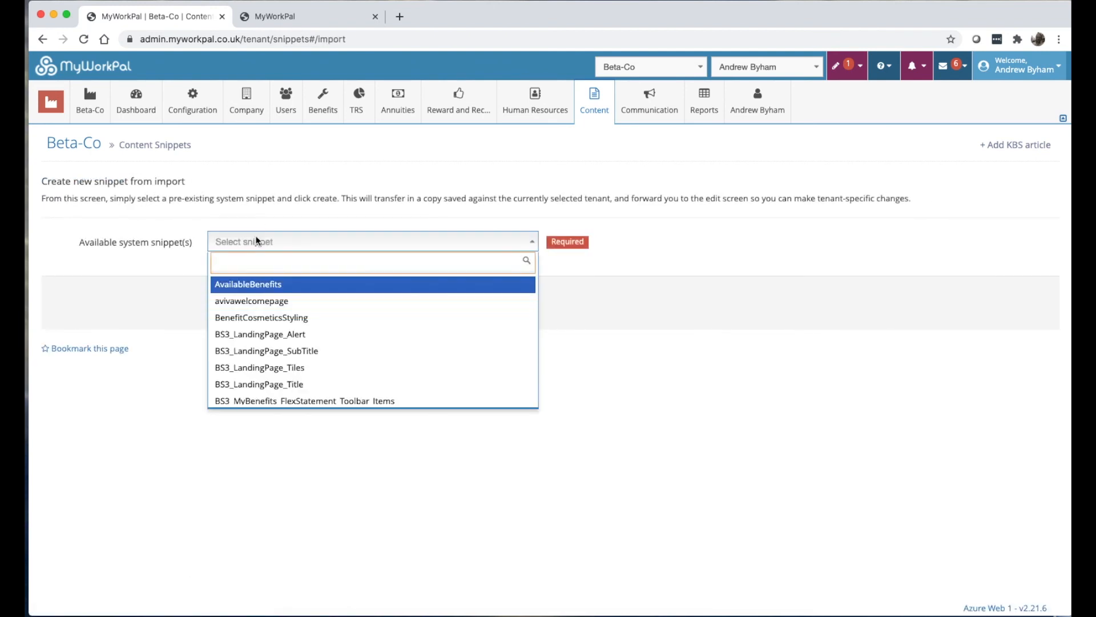
click(165, 278)
click(254, 302)
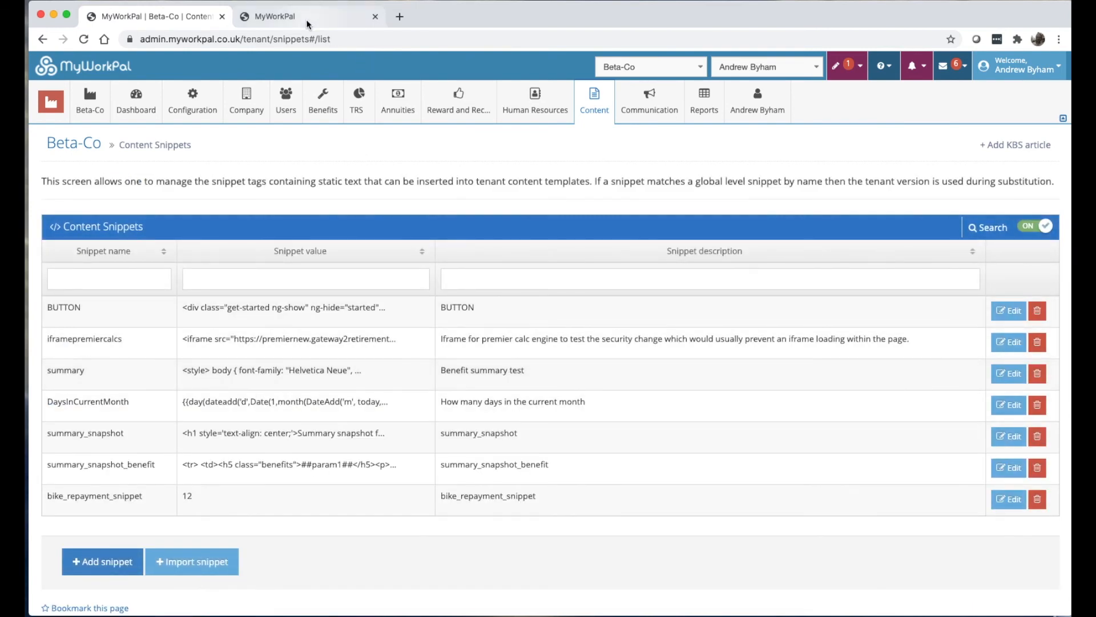
Go to Beta-Co's Manage Client Dashboards page.
click(563, 103)
click(580, 101)
click(607, 325)
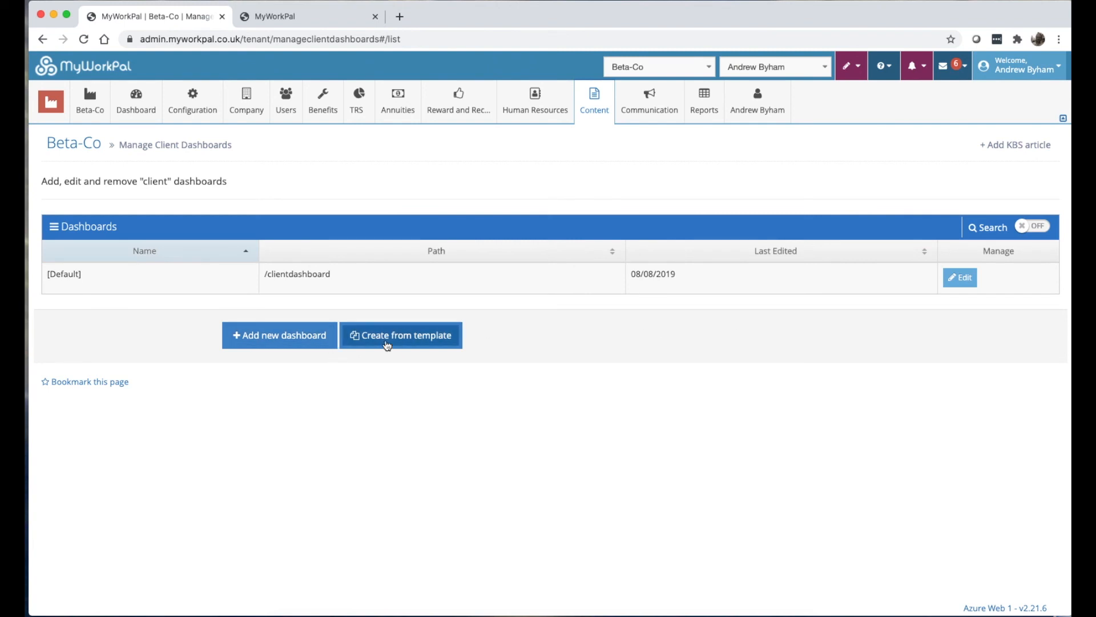
Note the default dashboard's /clientdashboard path in the Client Dashboards list.
click(956, 280)
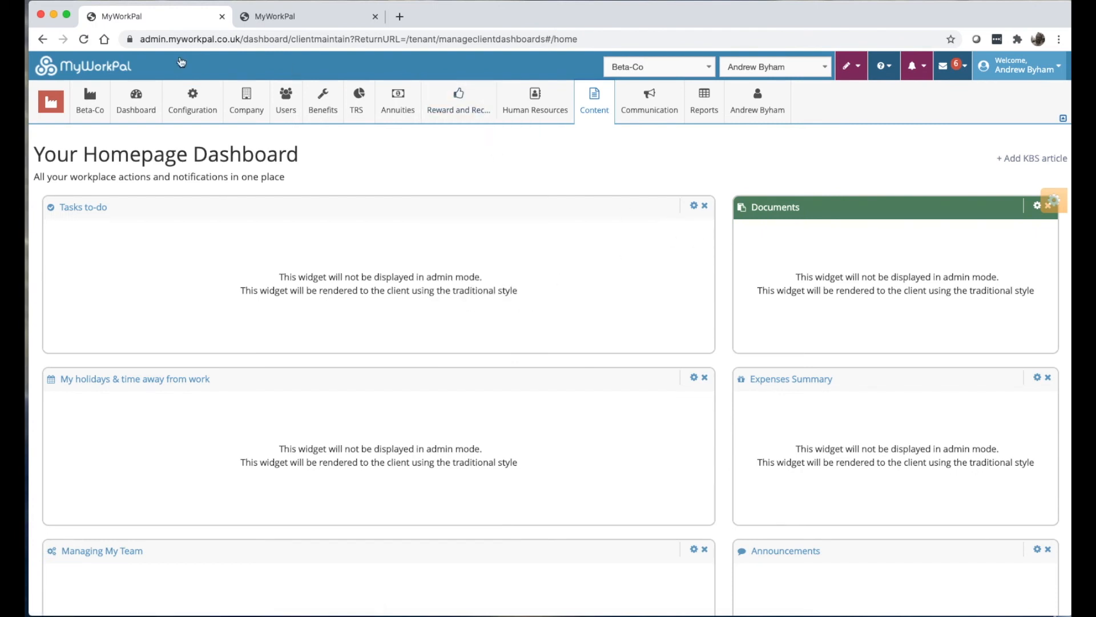
click(43, 39)
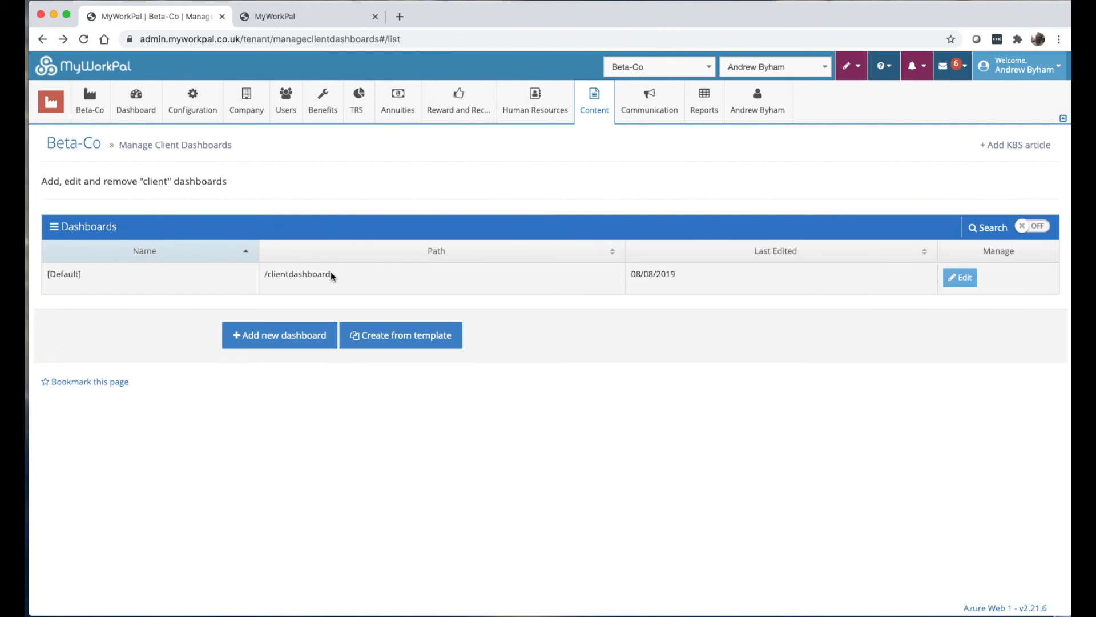
drag(331, 274, 269, 274)
Load /clientdashboard in the live site tab, then edit the default dashboard in admin.
click(345, 25)
click(260, 39)
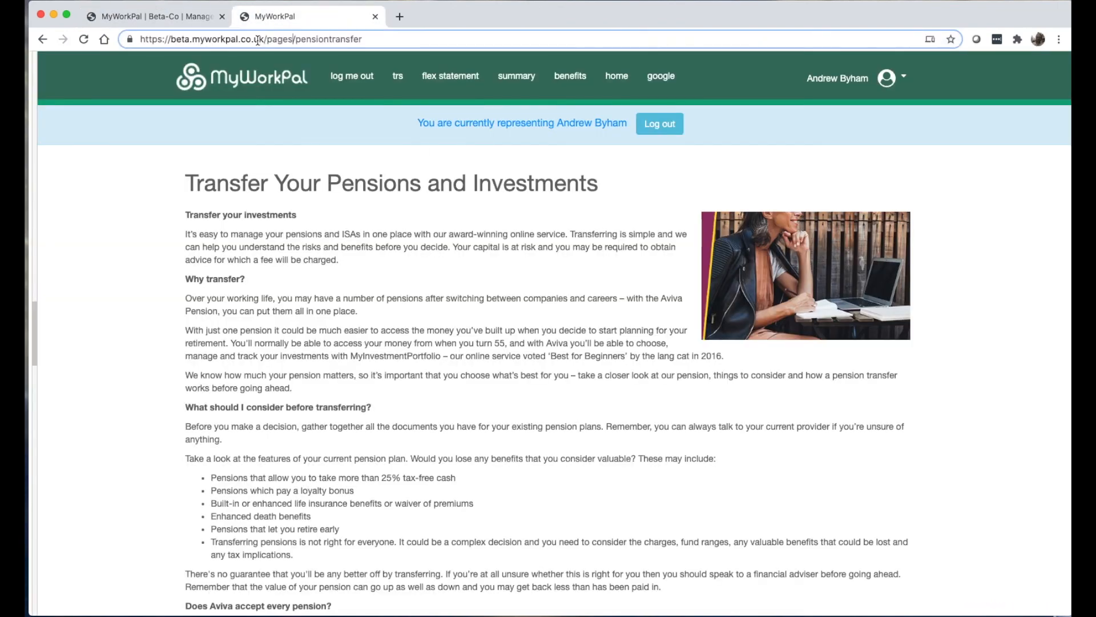
drag(266, 39, 362, 39)
text(clientdashboard)
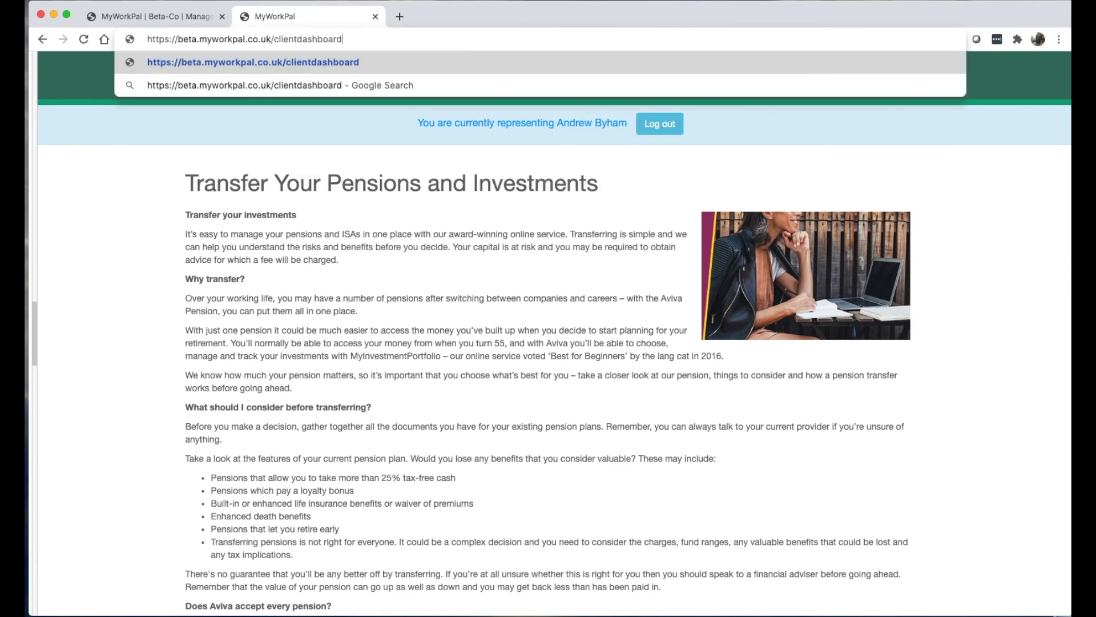
key(Return)
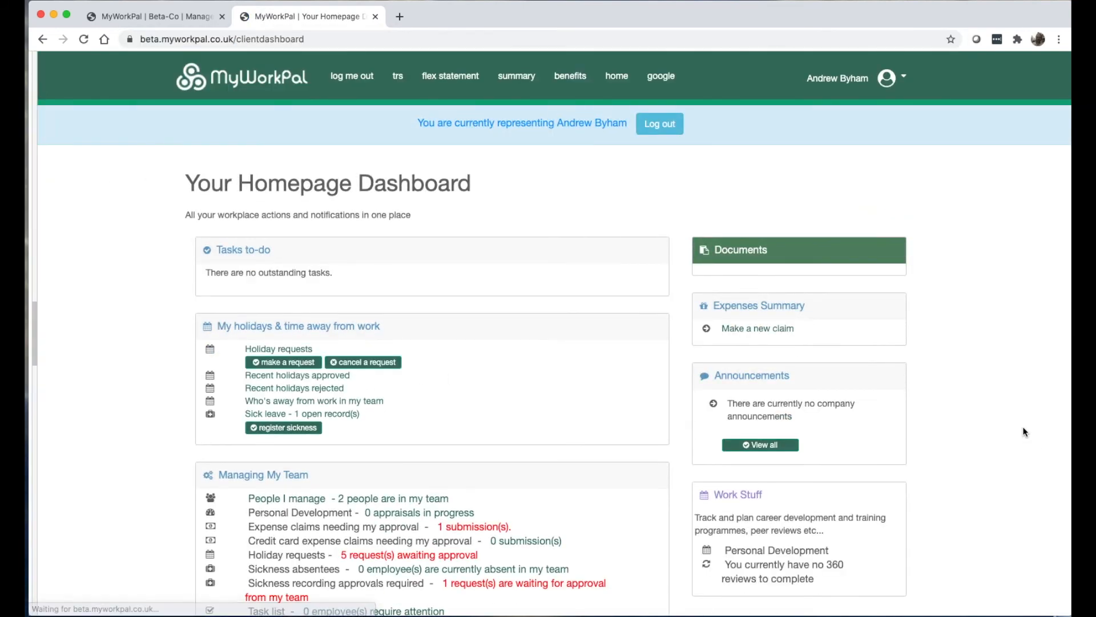
click(177, 16)
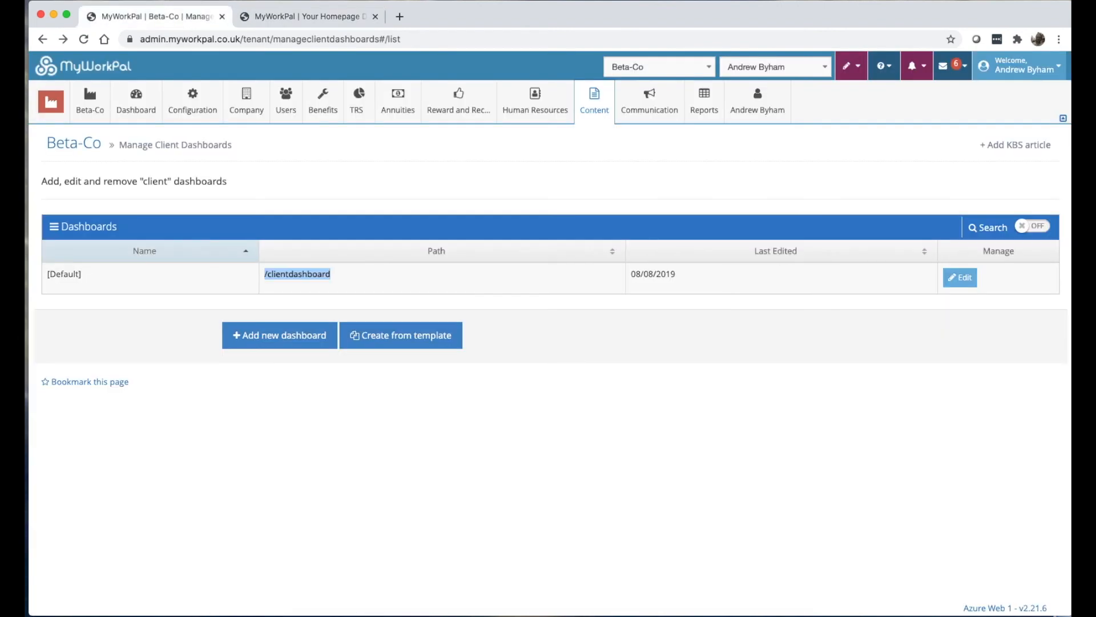
click(966, 275)
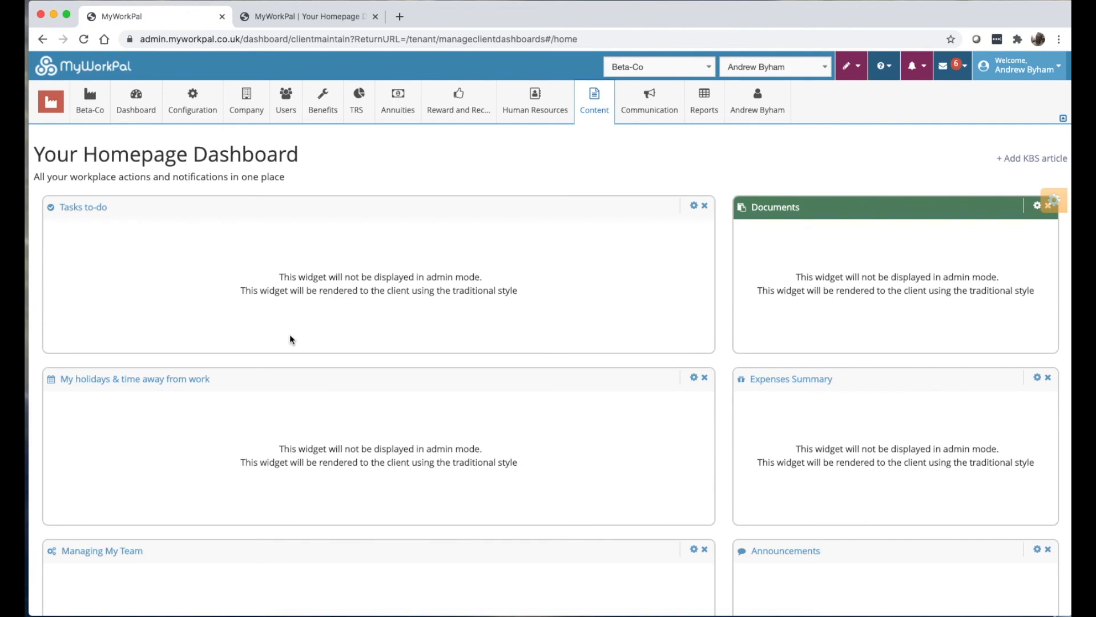
click(1041, 210)
scroll(989, 410, down, 5)
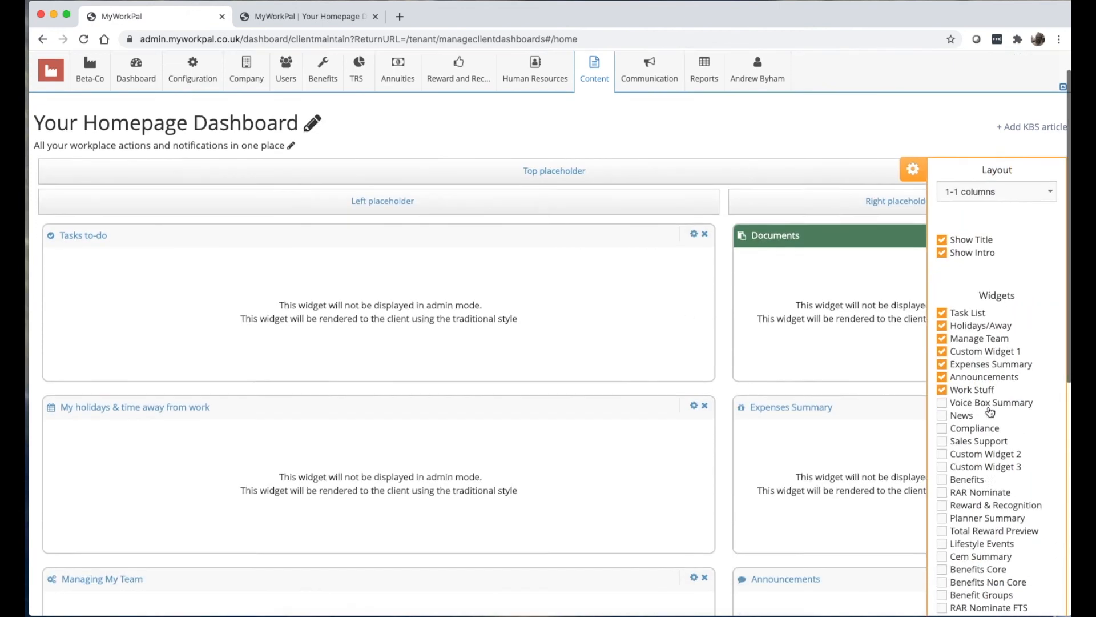
scroll(989, 411, up, 3)
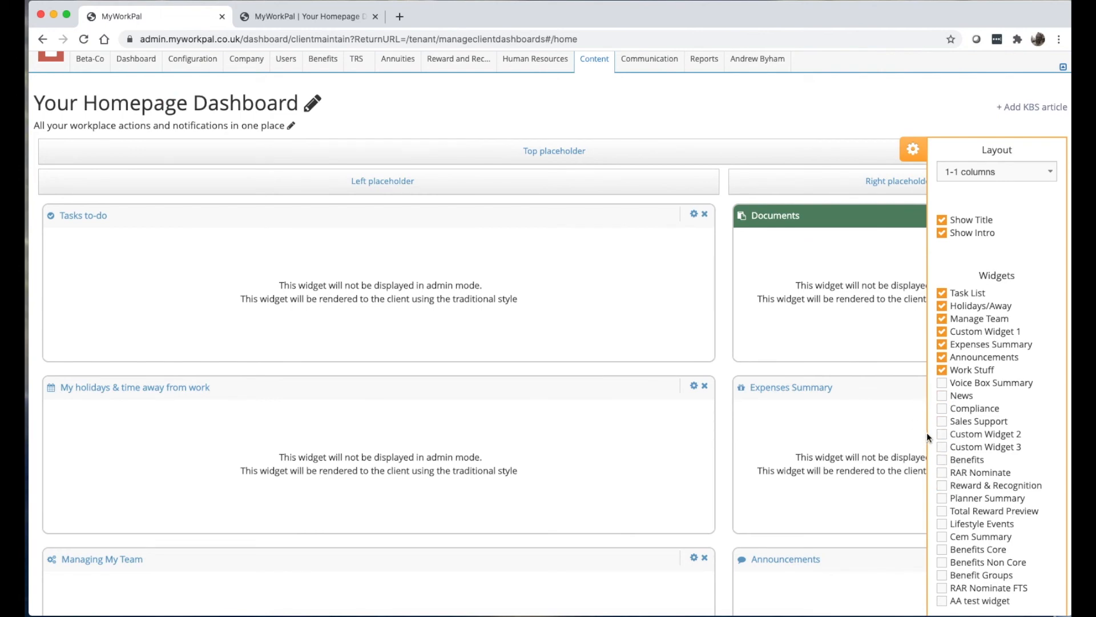
click(314, 17)
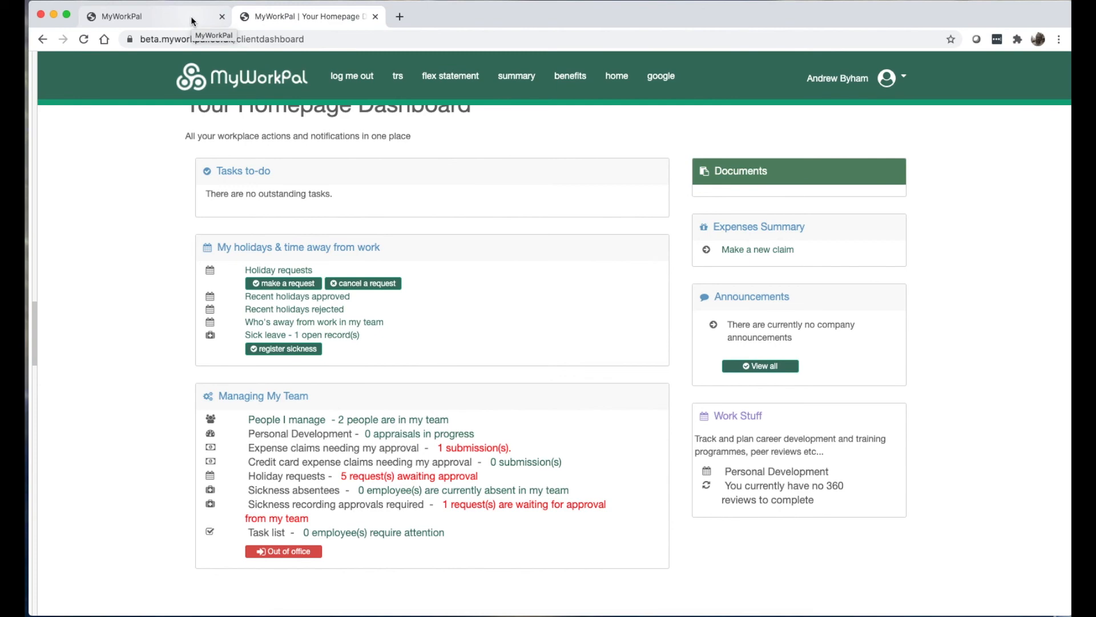
click(191, 16)
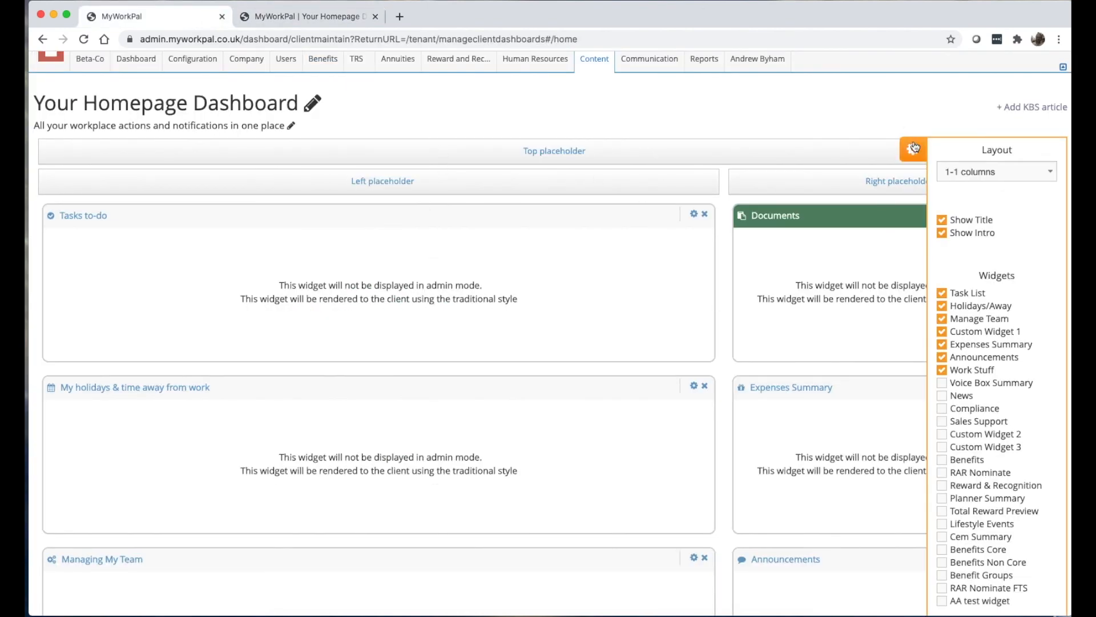
click(912, 147)
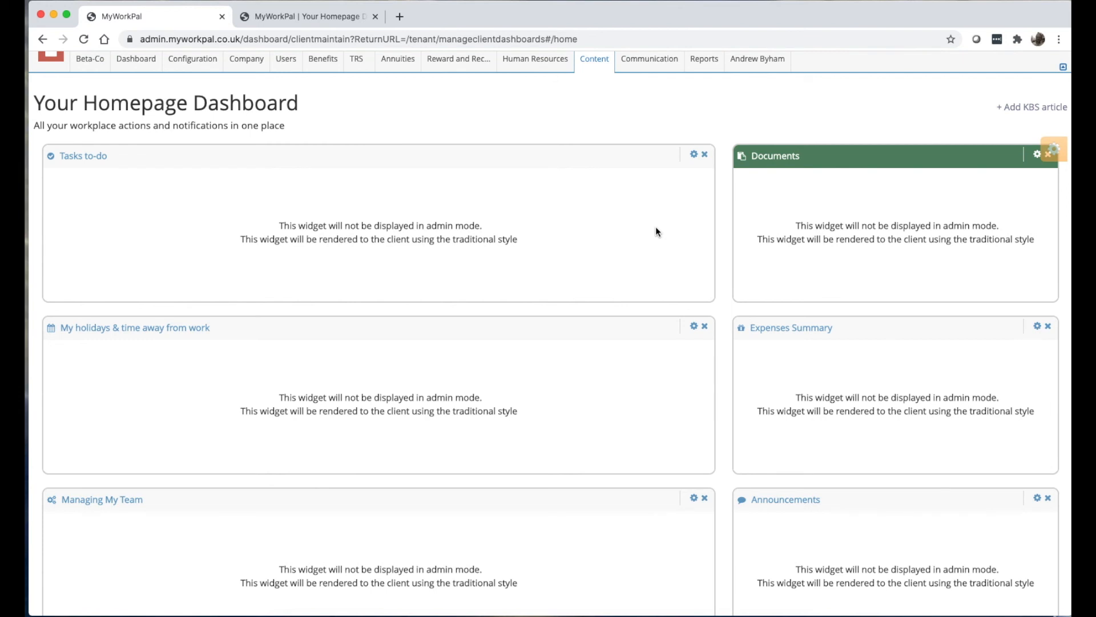
scroll(656, 231, up, 2)
click(596, 106)
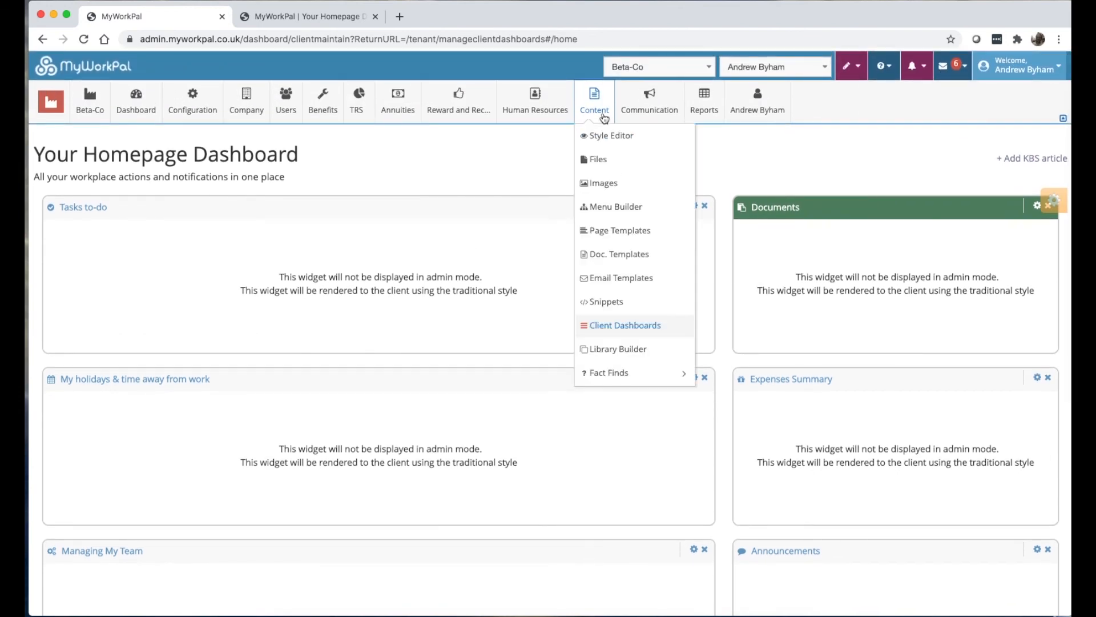
Open Beta-Co's Library Builder page, which reports no libraries exist yet.
click(620, 352)
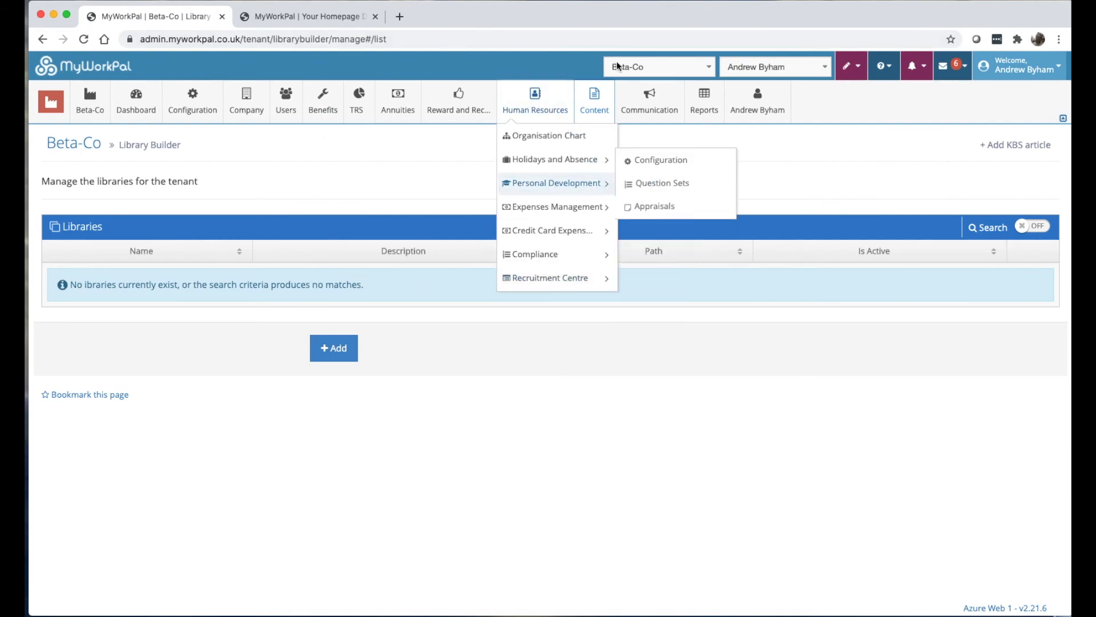
mouse_move(594, 145)
mouse_move(616, 376)
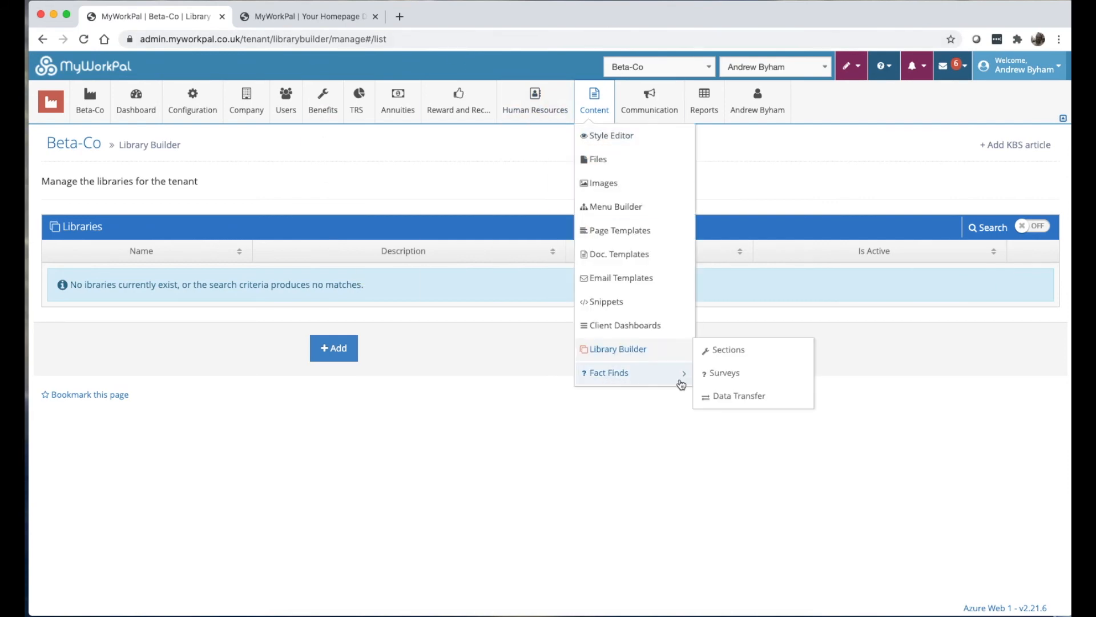
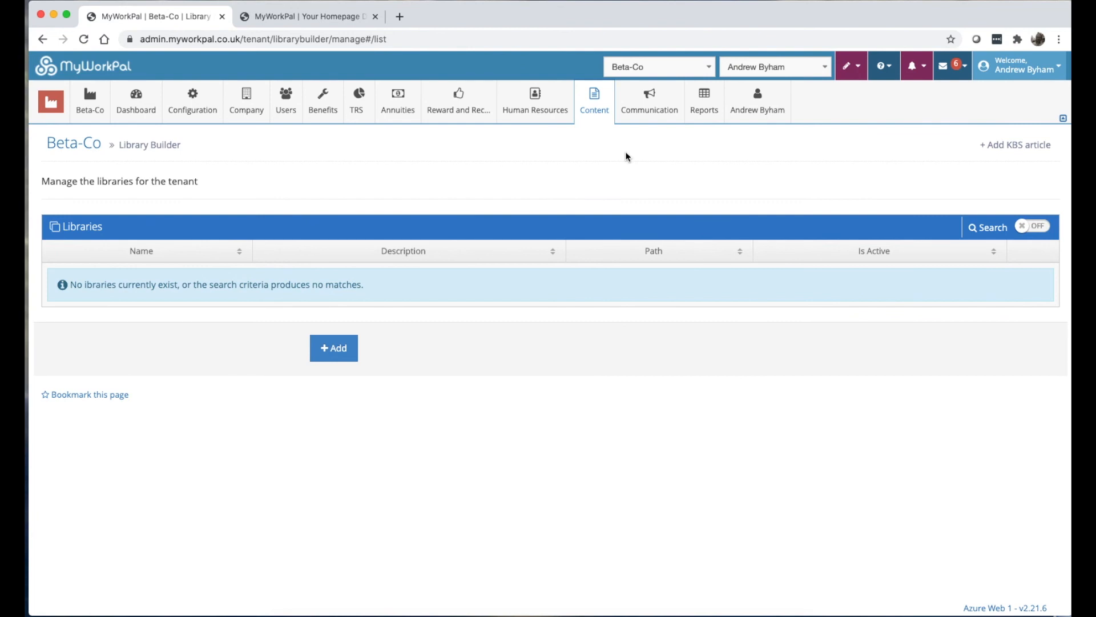
From the Library Builder page, bring up the Communication menu's dropdown.
mouse_move(662, 86)
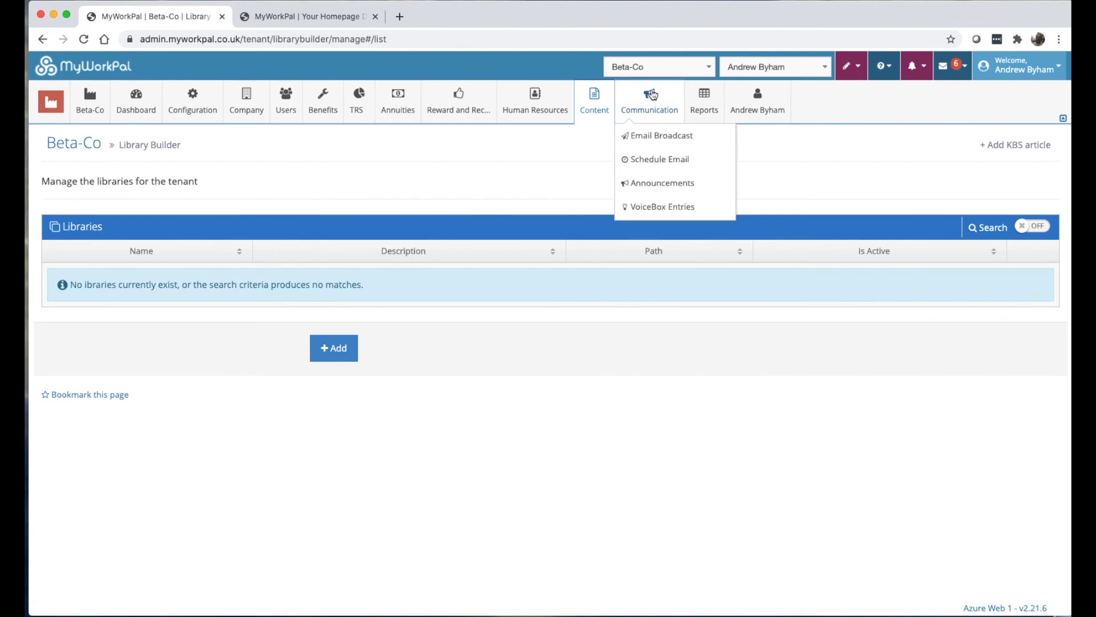
Open Email Broadcast and name the new message 'July Newsletter'.
click(652, 138)
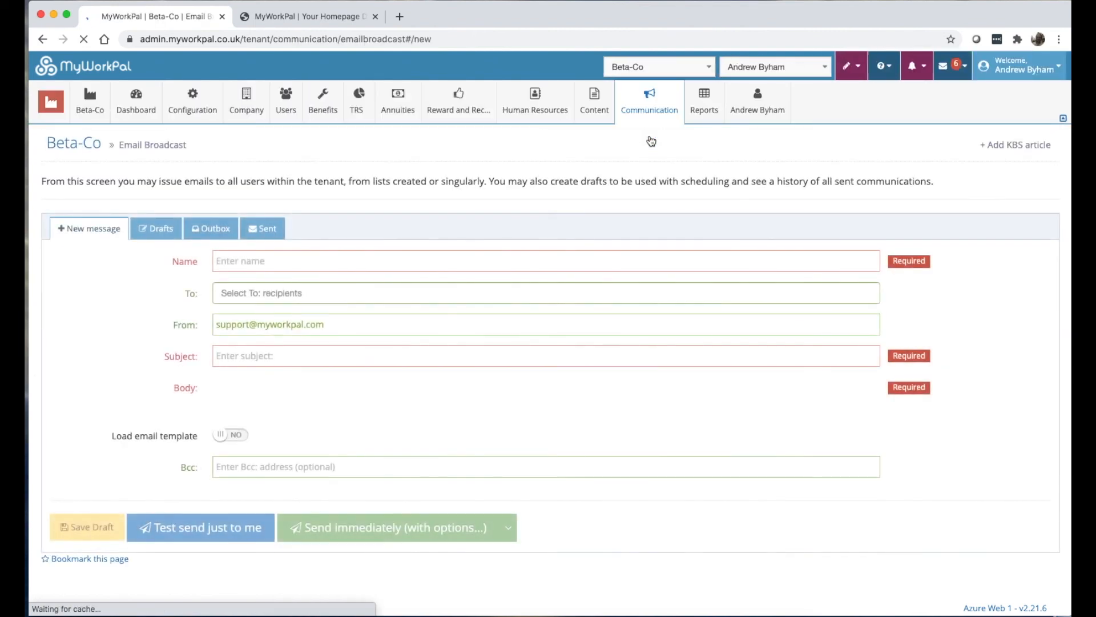
click(261, 252)
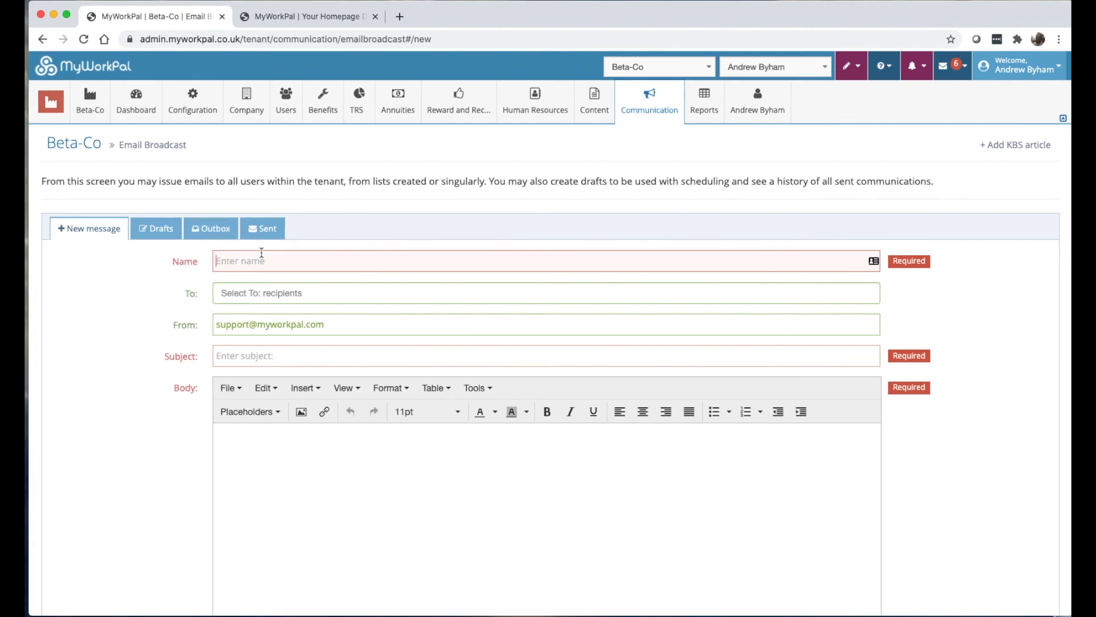
text(Jul)
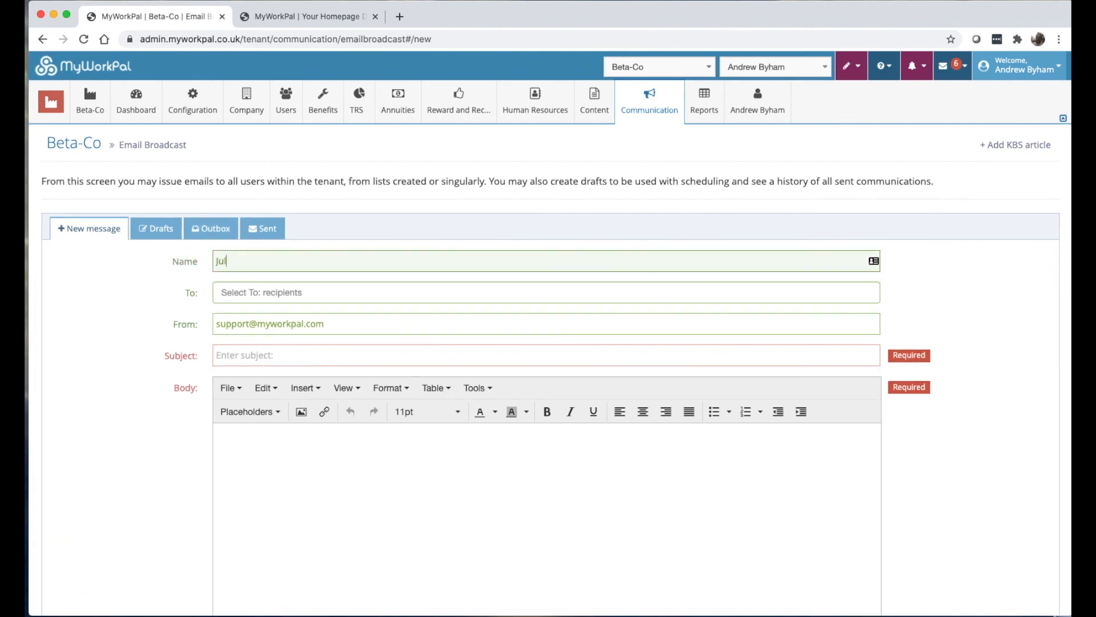
text(y Newsletter)
key(Tab)
Address the broadcast to the DL-ReportList-[Over 55] list.
click(220, 290)
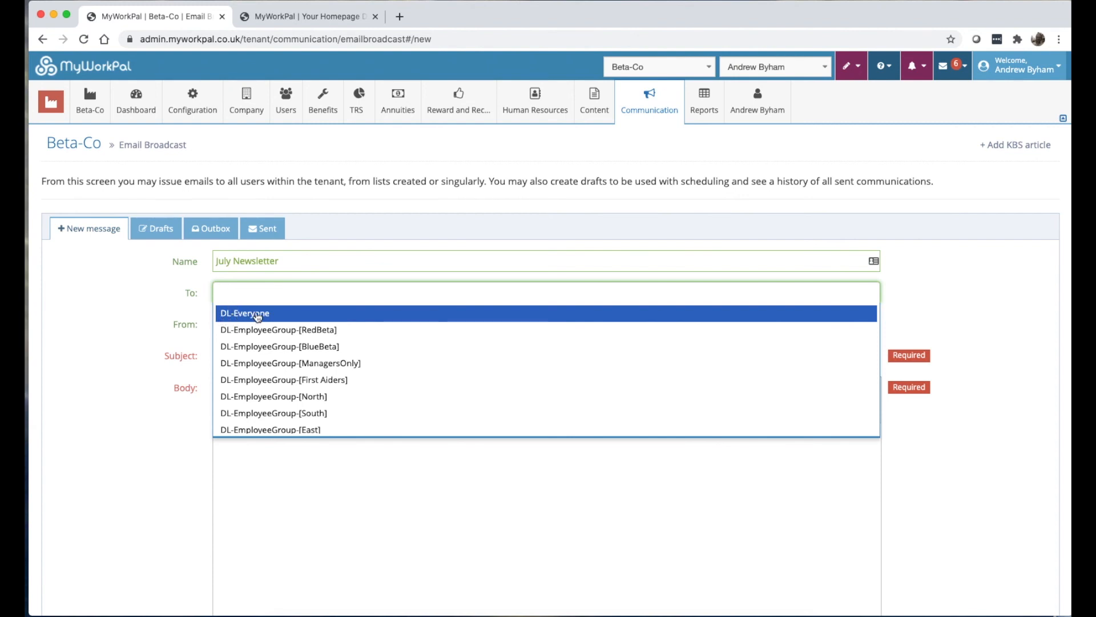
scroll(268, 330, down, 2)
scroll(268, 330, down, 5)
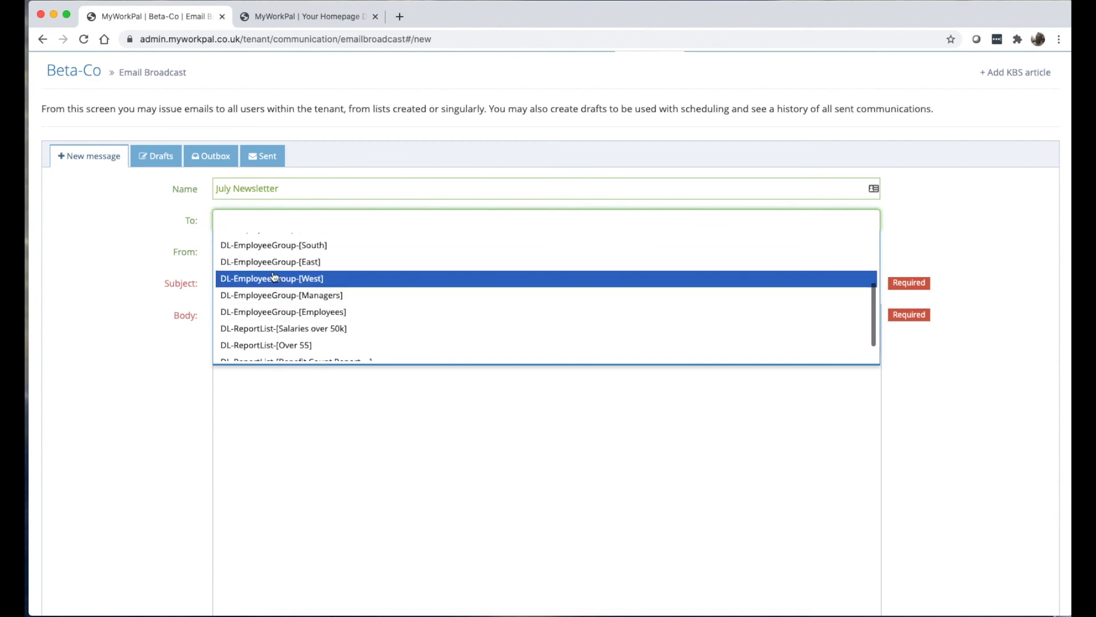
scroll(283, 286, up, 2)
scroll(306, 291, down, 3)
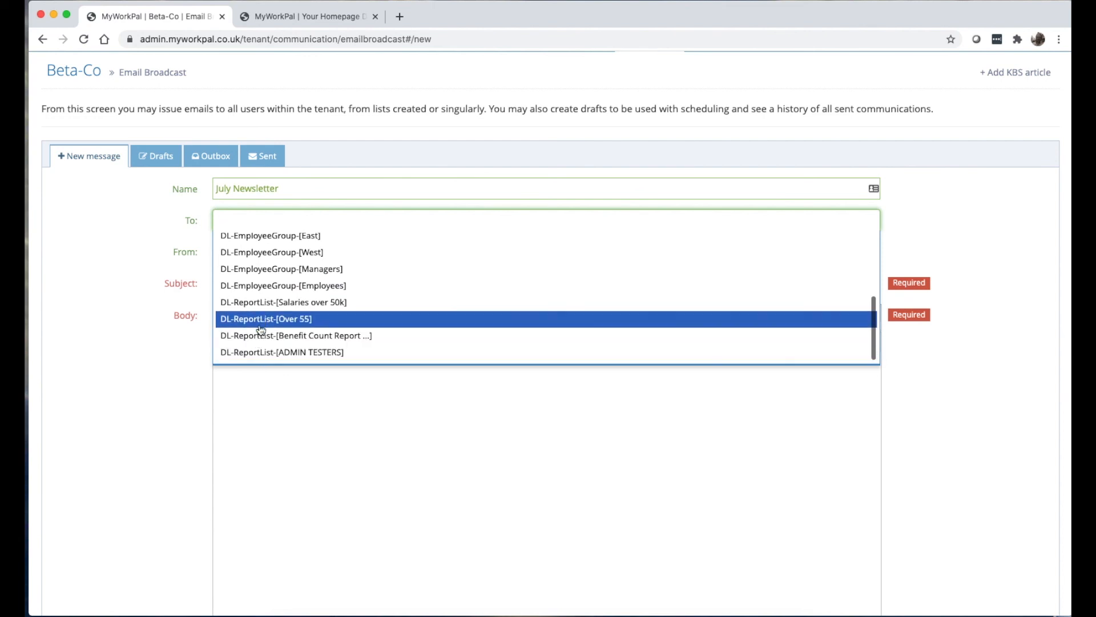
scroll(257, 313, up, 3)
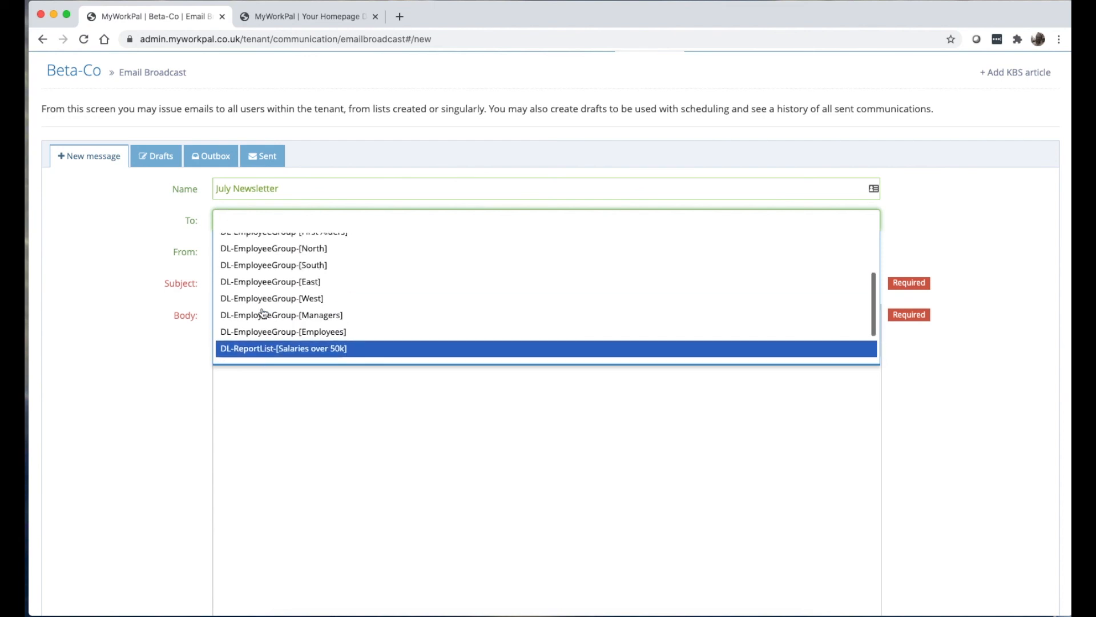
scroll(262, 311, down, 3)
scroll(477, 175, up, 3)
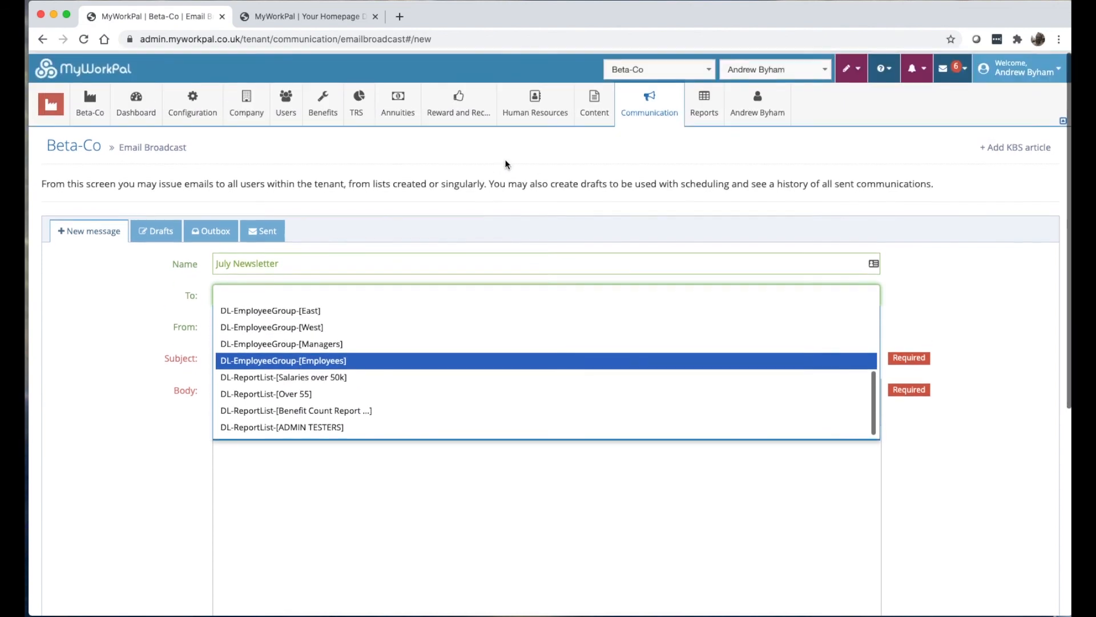
mouse_move(721, 109)
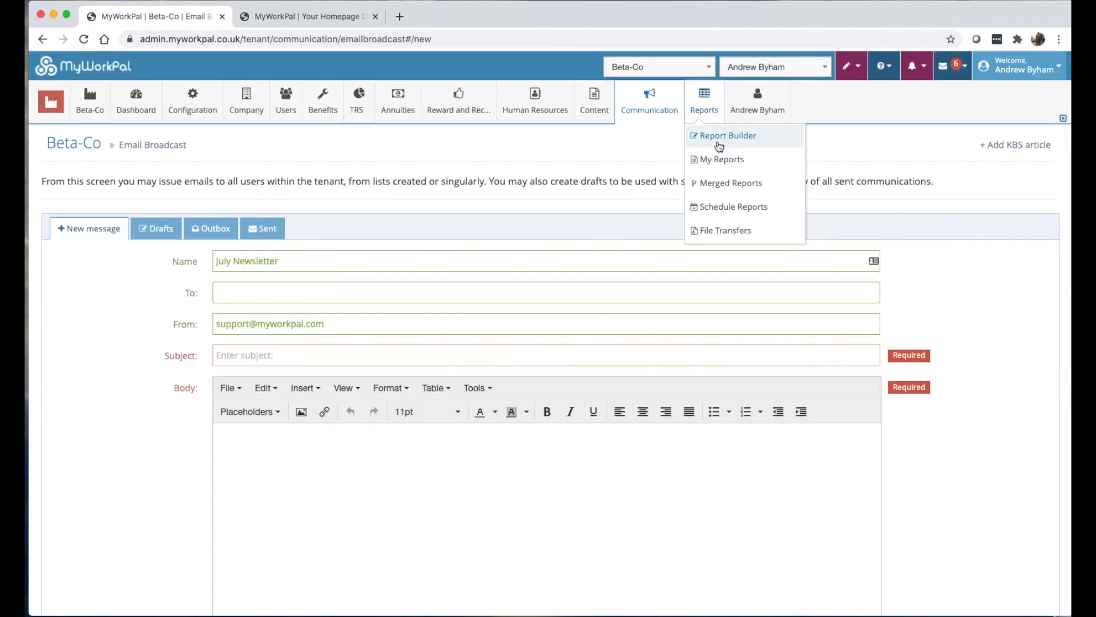
text(S)
click(267, 296)
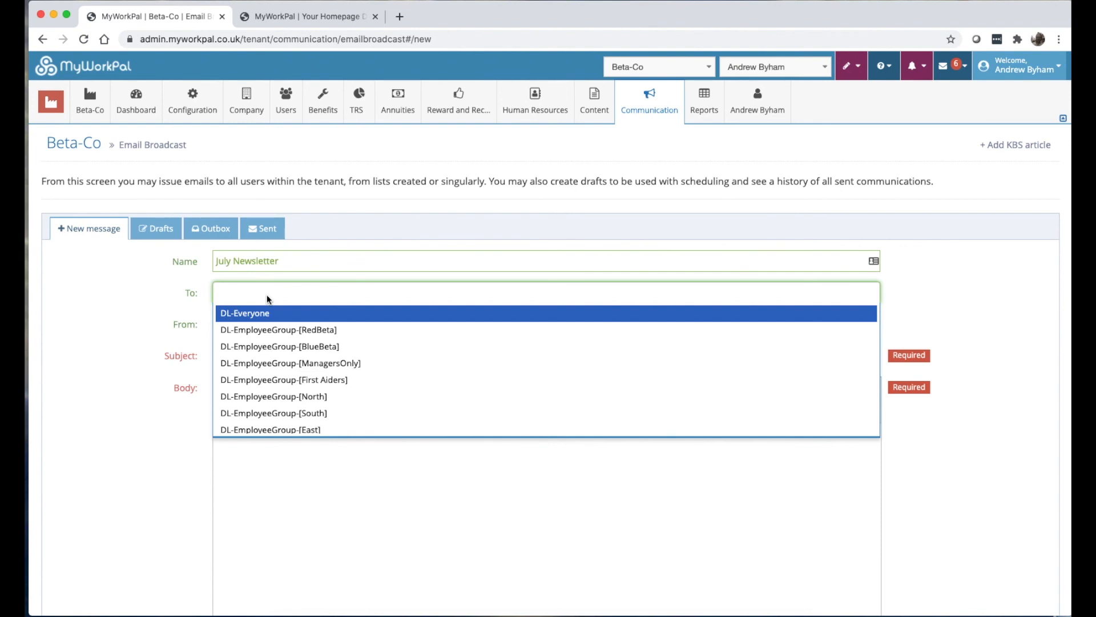
scroll(267, 299, down, 6)
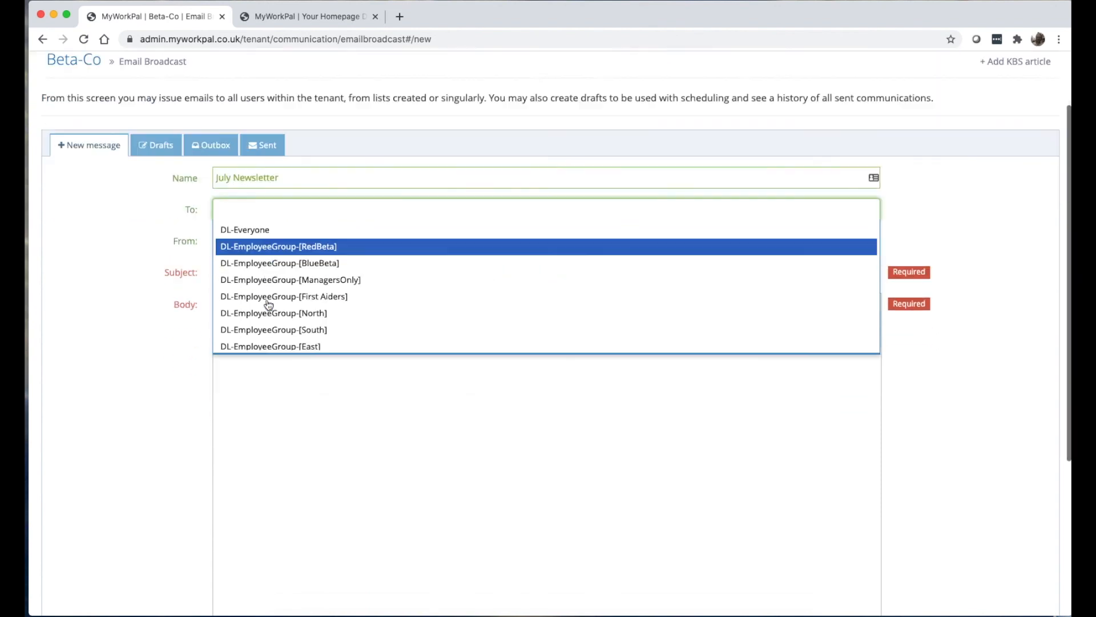
scroll(262, 205, up, 3)
scroll(265, 195, down, 3)
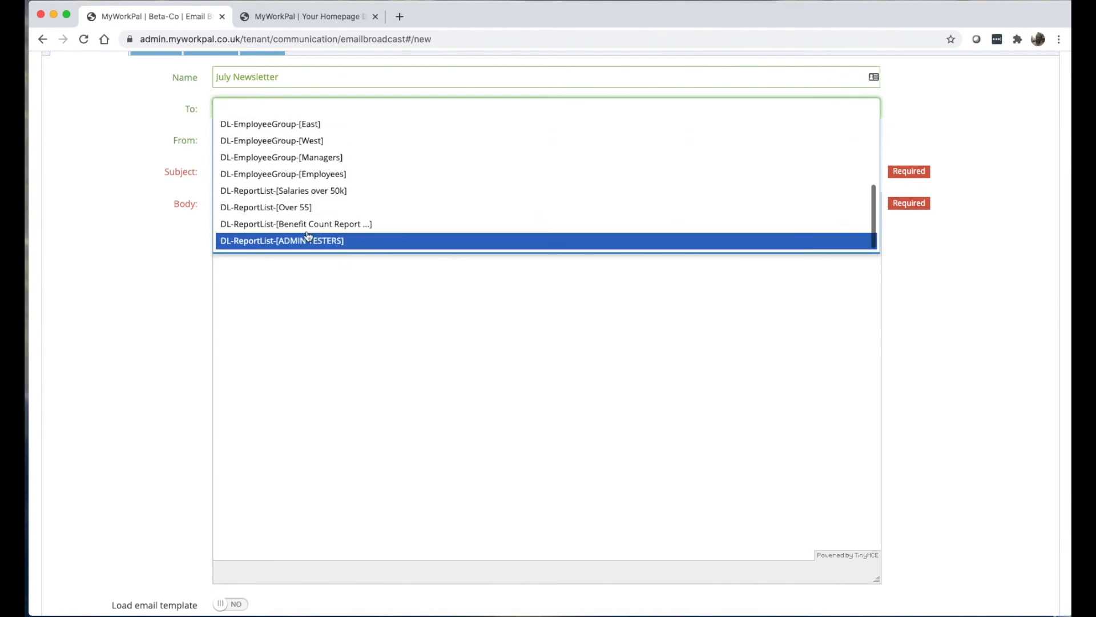
scroll(217, 212, up, 1)
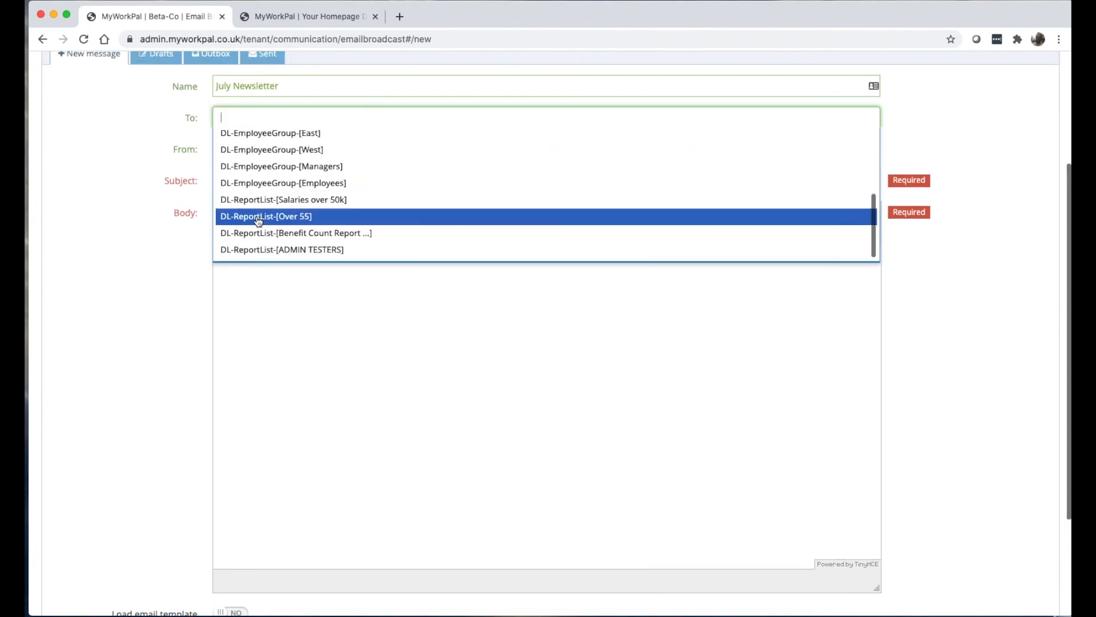
click(281, 217)
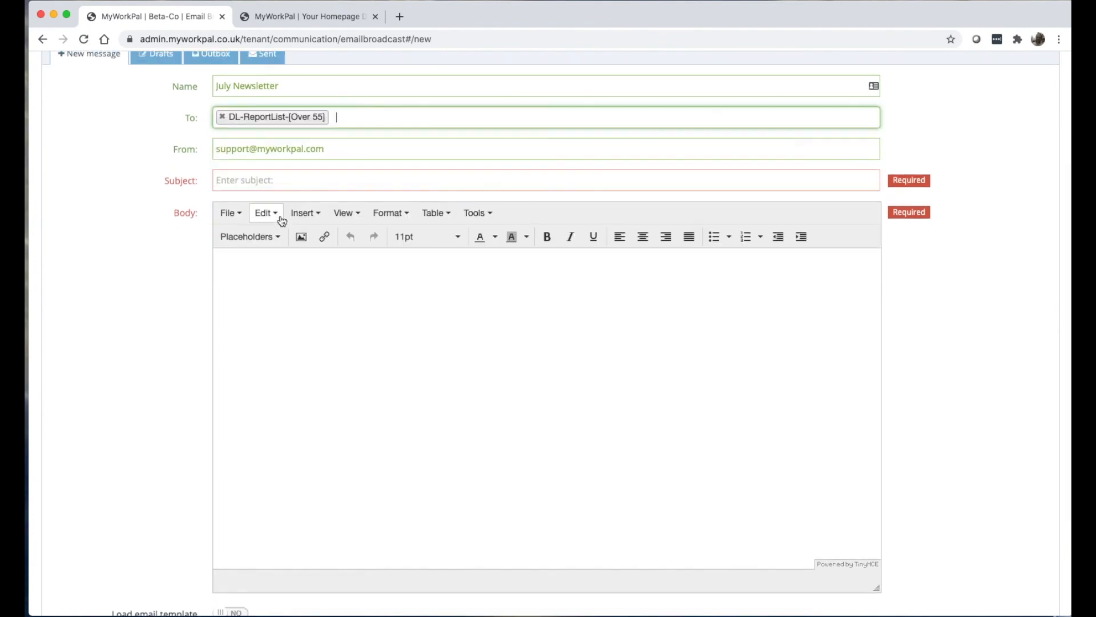
scroll(281, 221, up, 2)
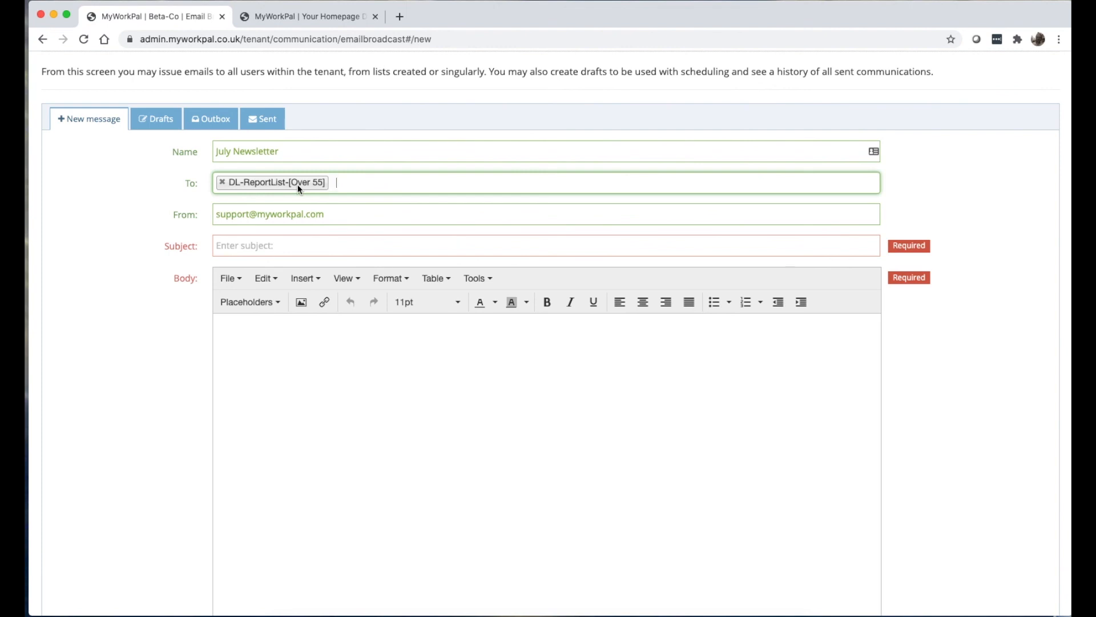
Change the sender address from support to newsletters and set subject 'Your July Newsletter'.
click(348, 184)
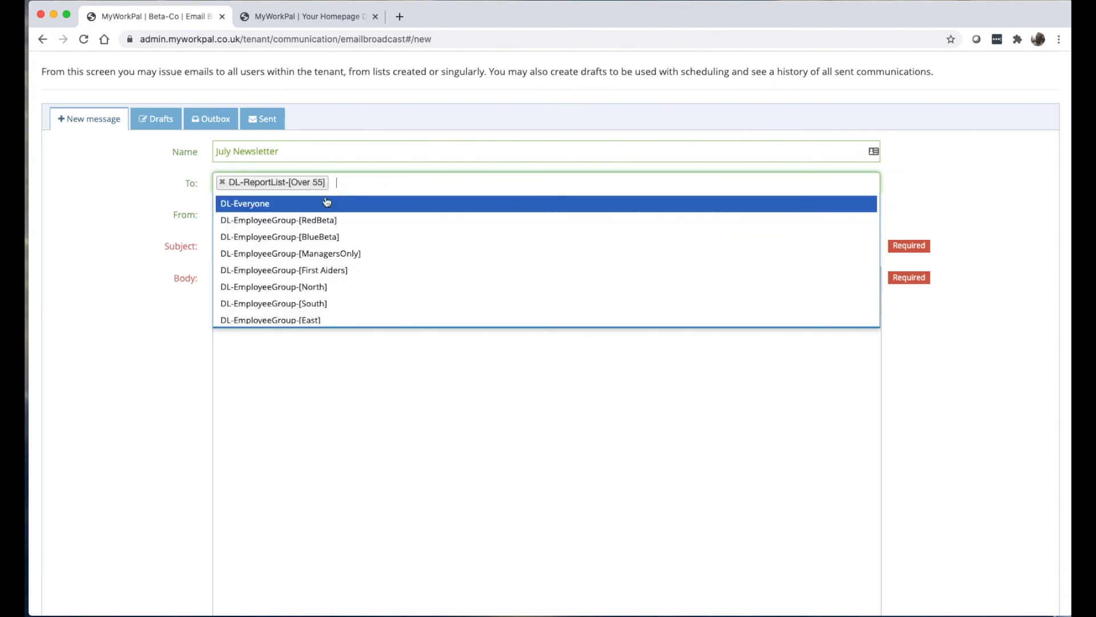
click(175, 195)
double_click(256, 212)
drag(291, 212, 254, 213)
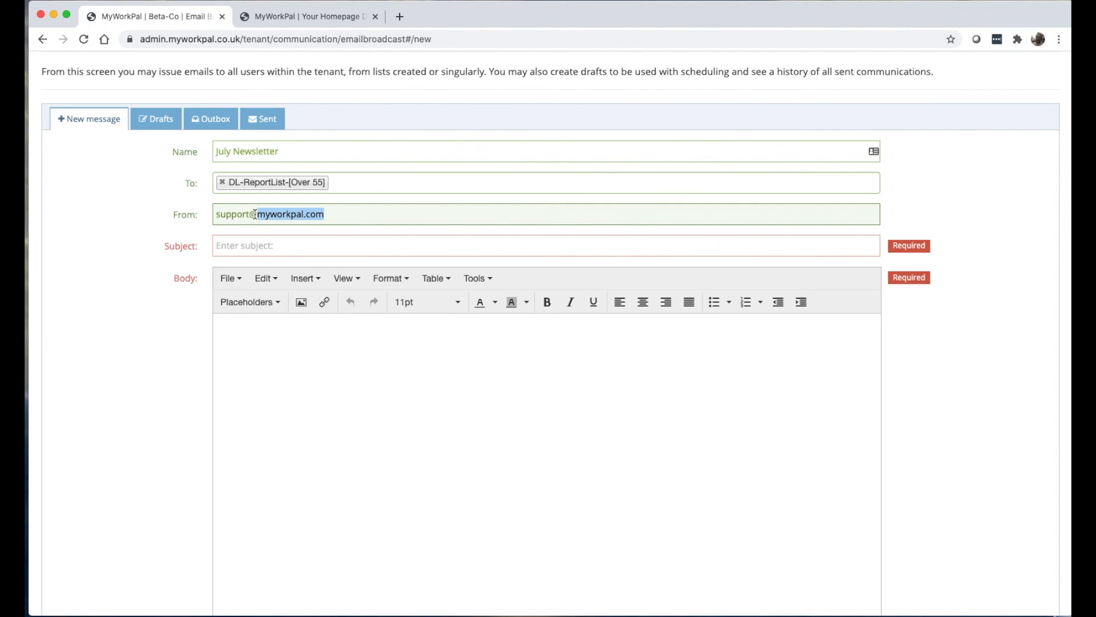
click(217, 214)
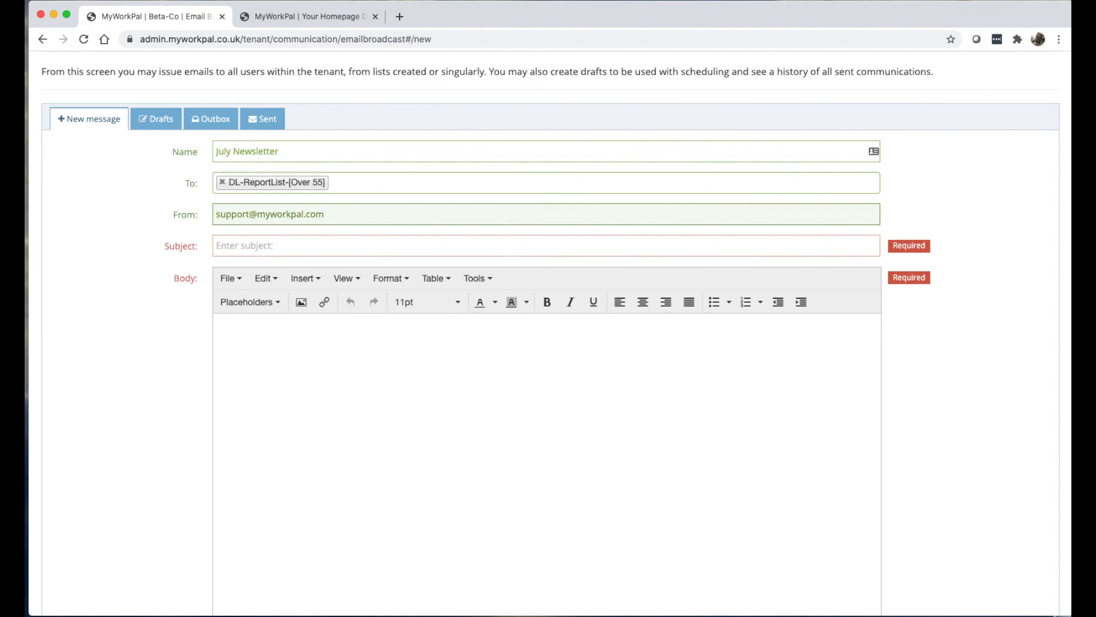
key(shift+Right)
key(shift+Right)
key(shift+Right)
key(shift+Right)
key(shift+Right)
key(shift+Right)
key(shift+Right)
text(newsletters)
click(217, 321)
click(217, 246)
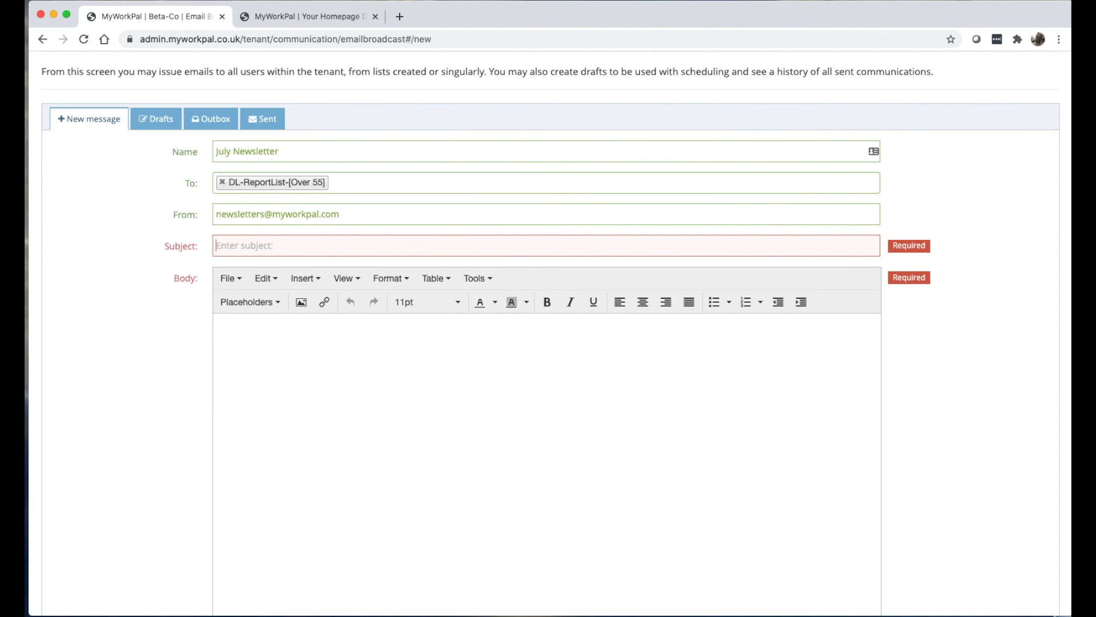
text(Your J)
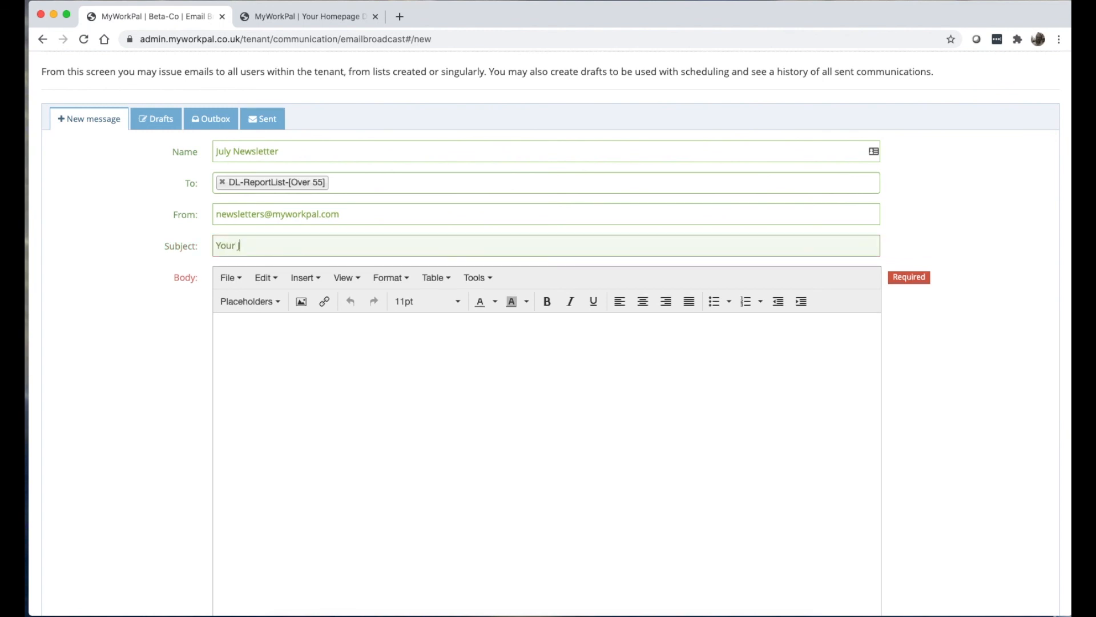
text(uly Newsletter)
Write the body greeting 'hello {{DisplayName}}' using the DisplayName placeholder.
click(255, 323)
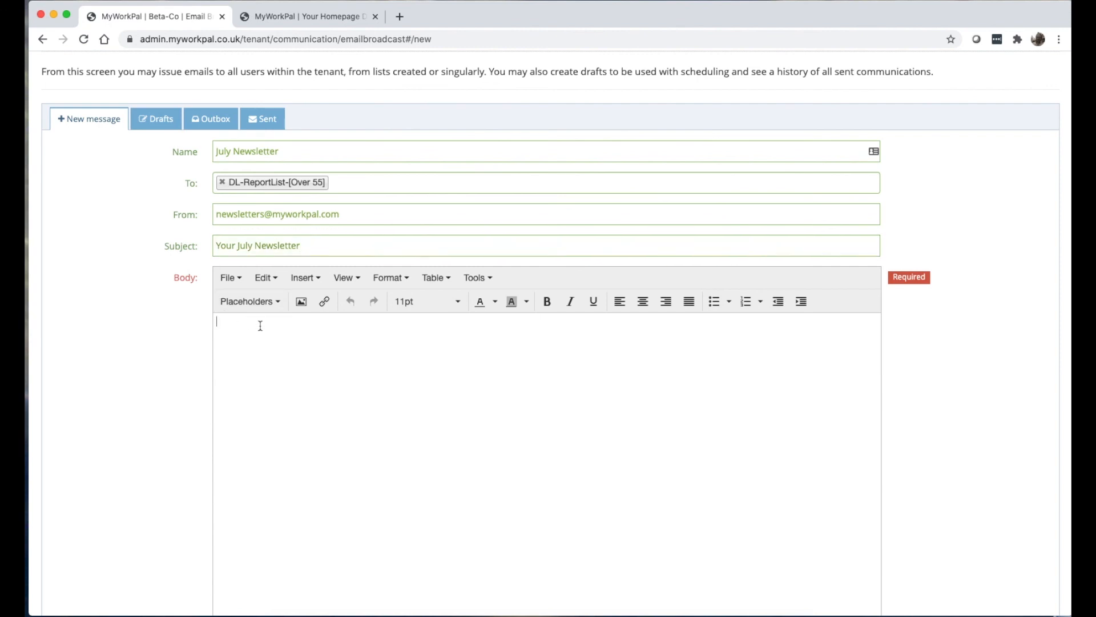
text(hello)
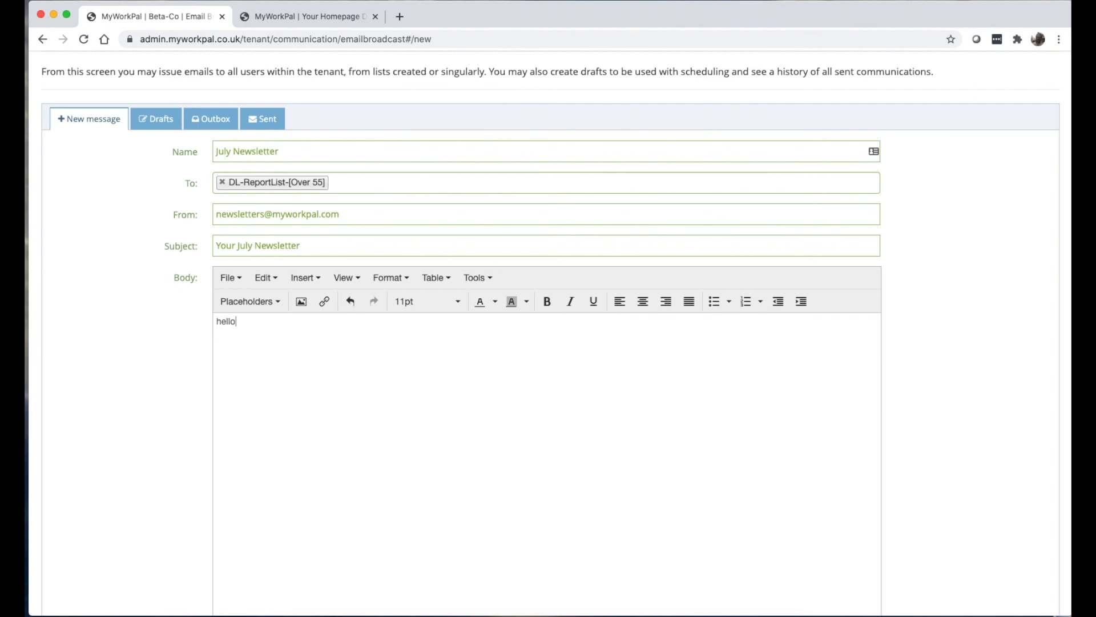
scroll(543, 297, down, 1)
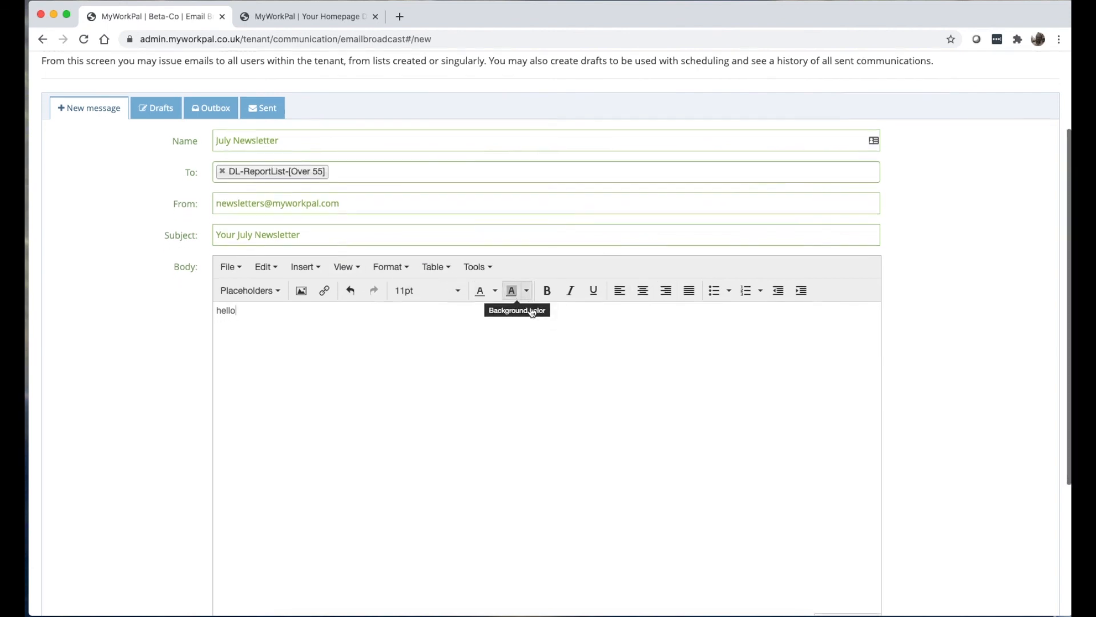
scroll(216, 310, down, 2)
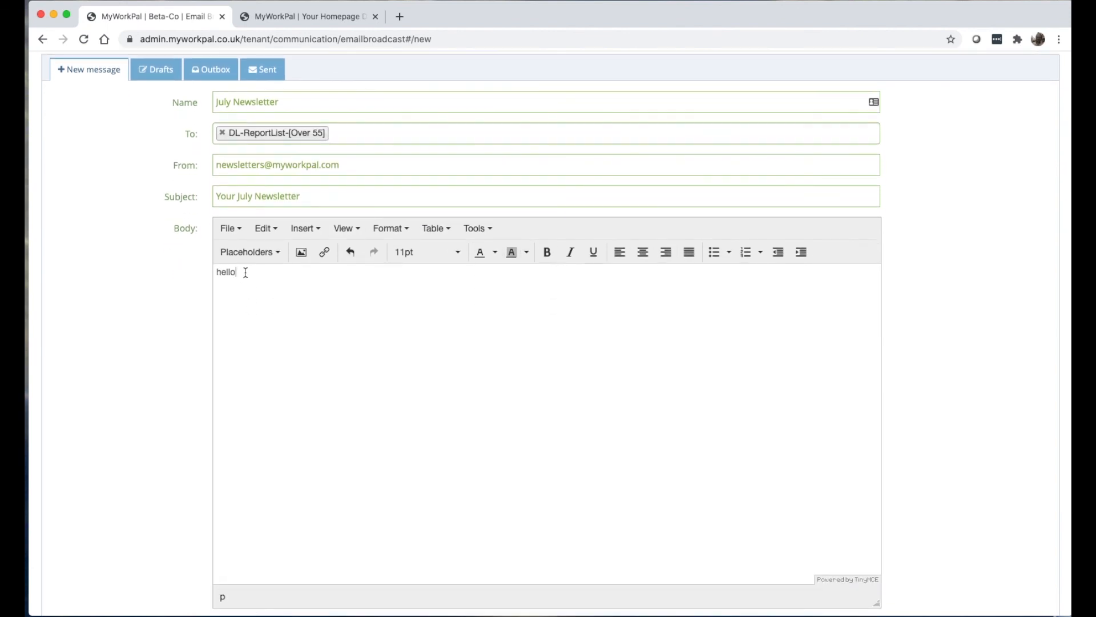
text({{}})
click(251, 254)
mouse_move(269, 283)
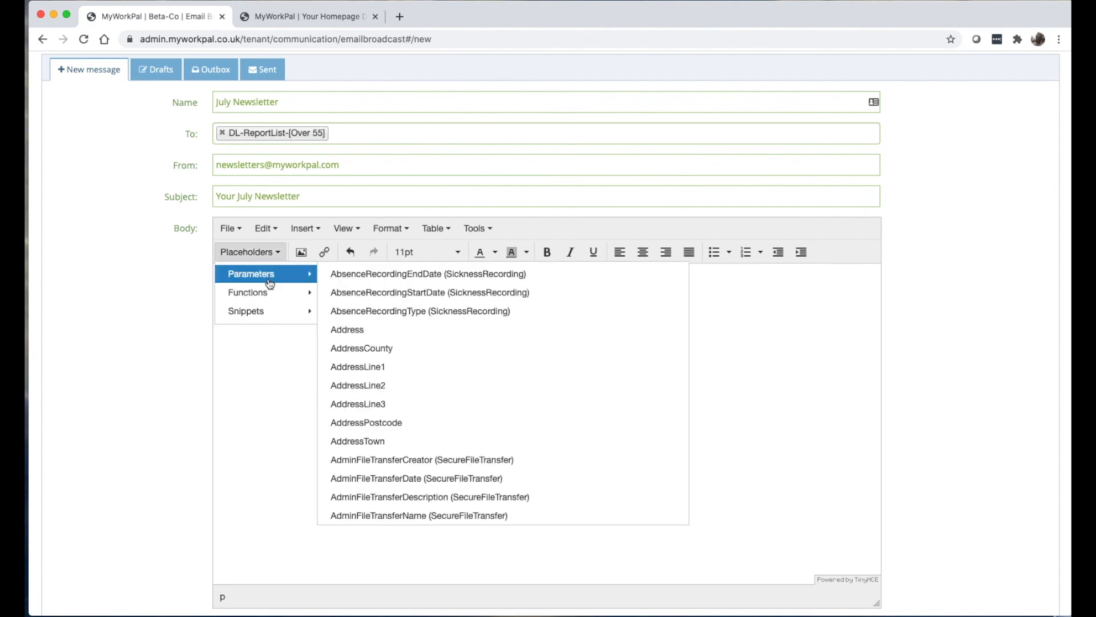
scroll(365, 341, down, 5)
scroll(365, 341, down, 10)
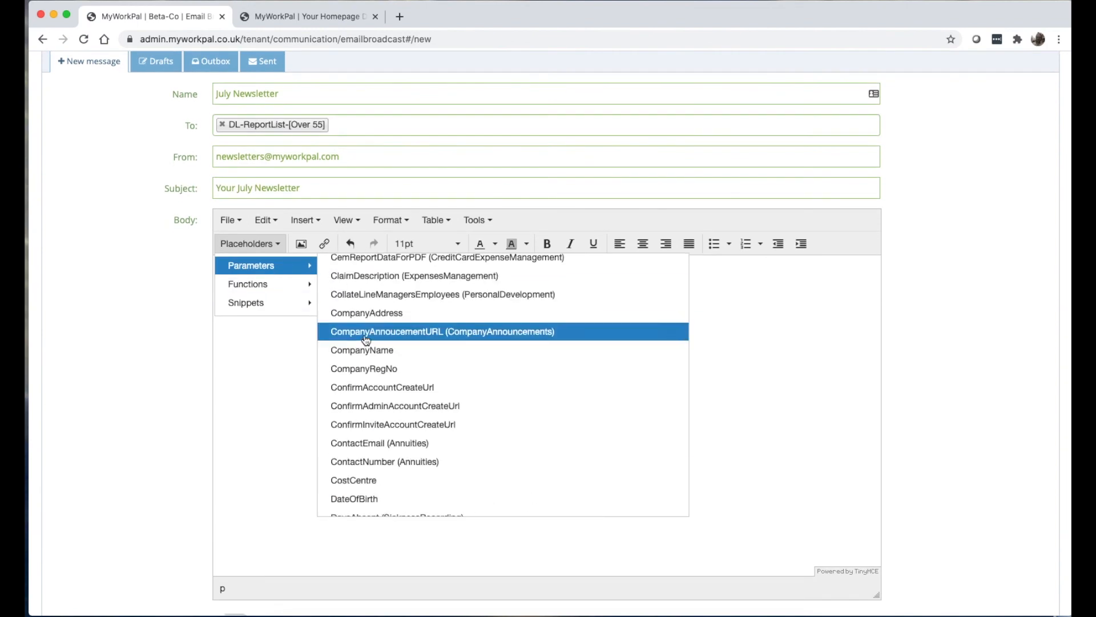
click(400, 409)
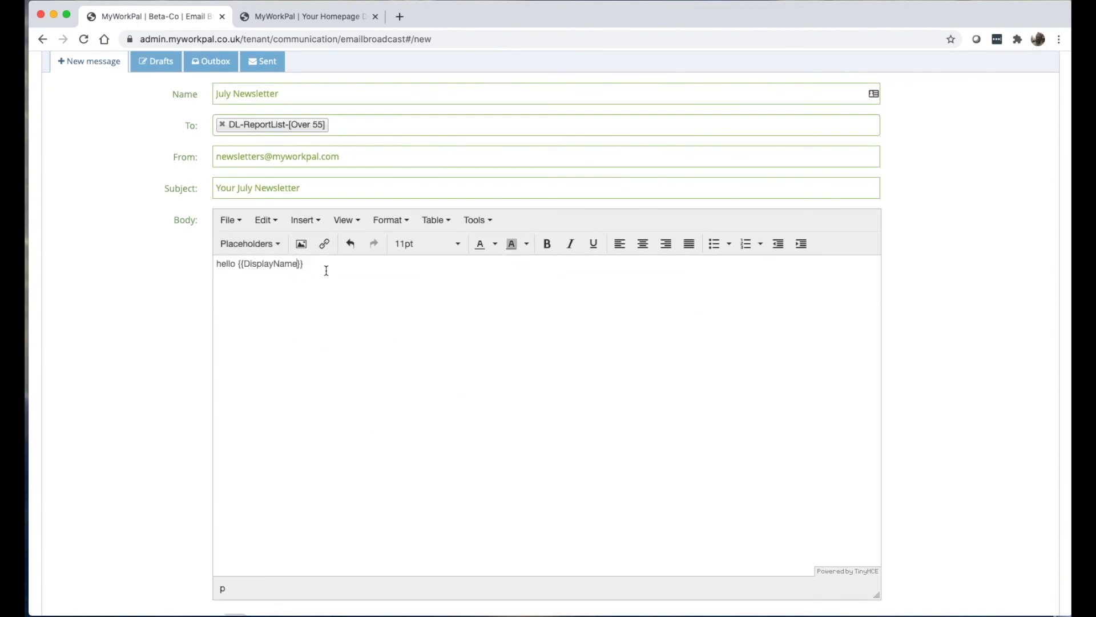
Browse the Placeholders menu's Parameters, Functions and Snippets, then scroll down the form.
click(275, 246)
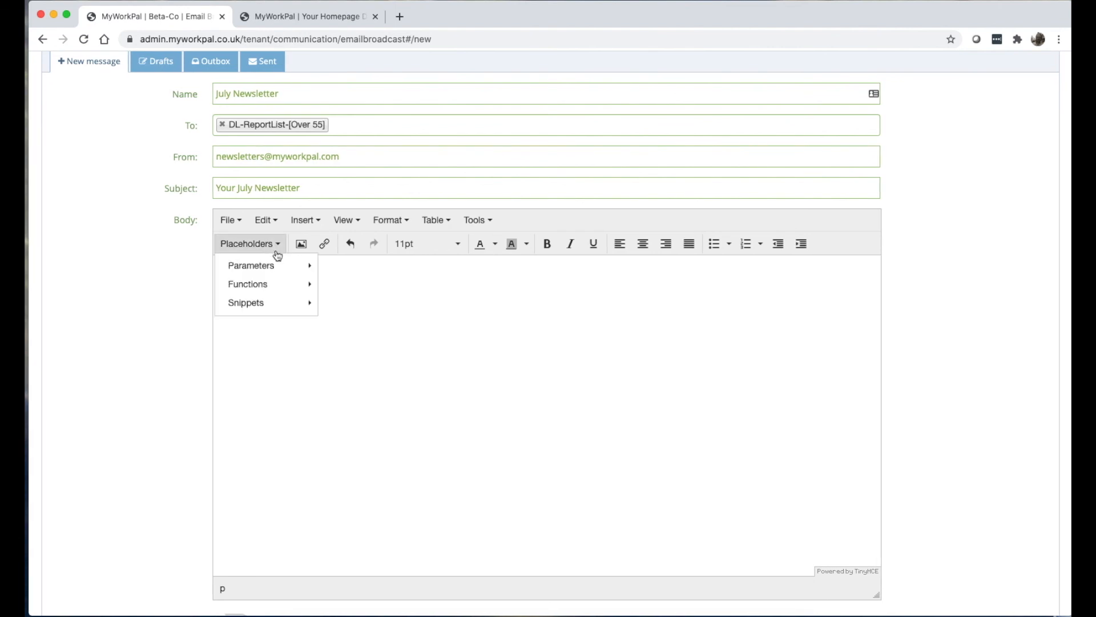
mouse_move(276, 285)
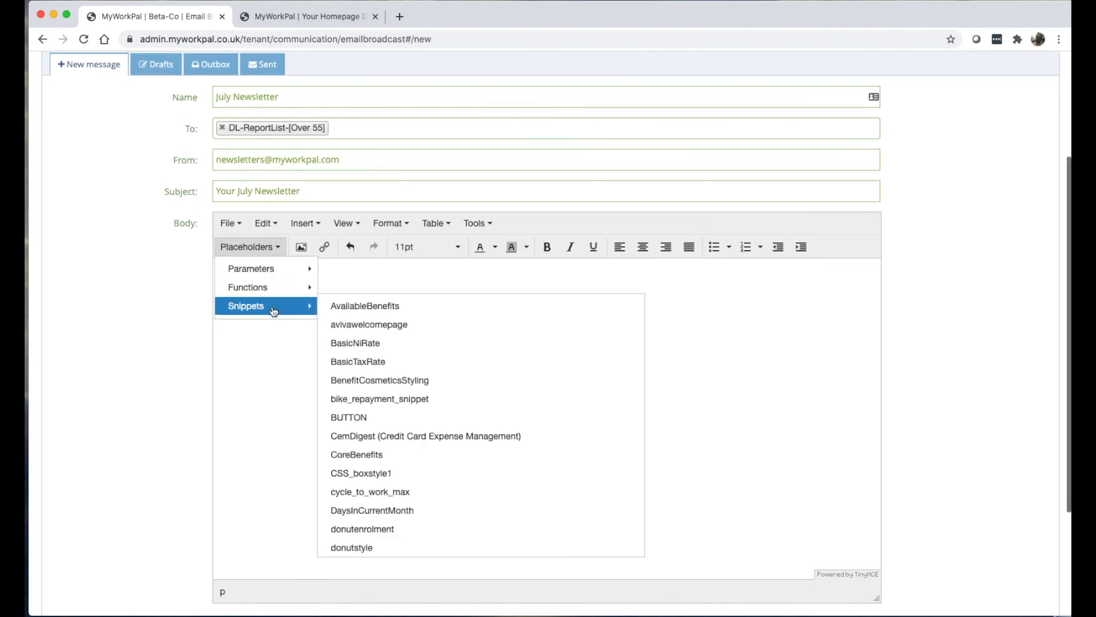
mouse_move(298, 271)
scroll(176, 289, down, 1)
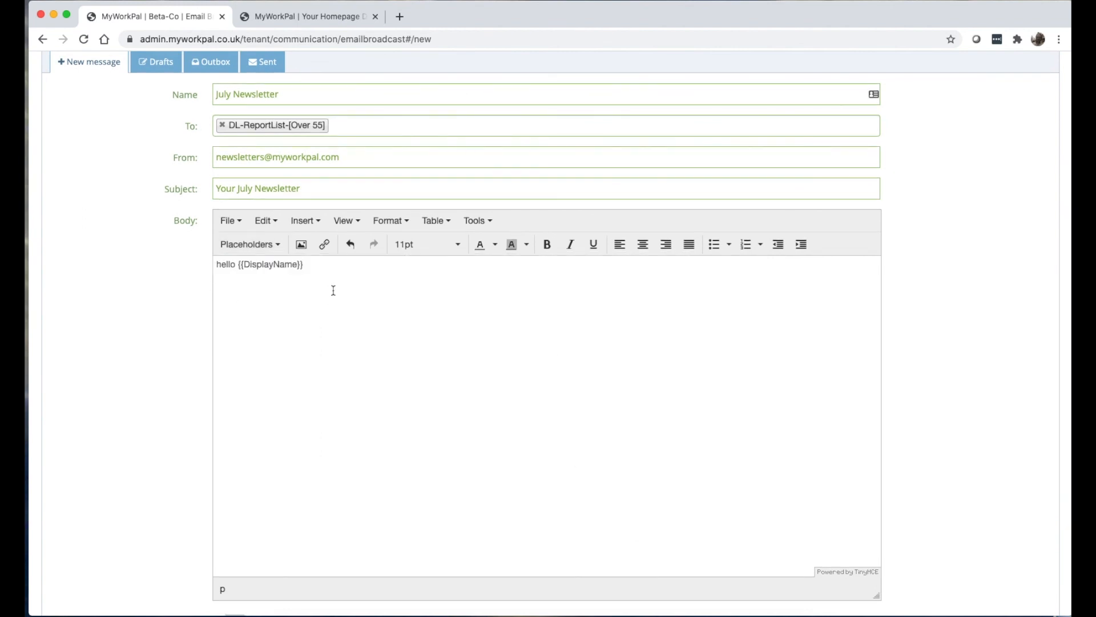
scroll(334, 291, down, 5)
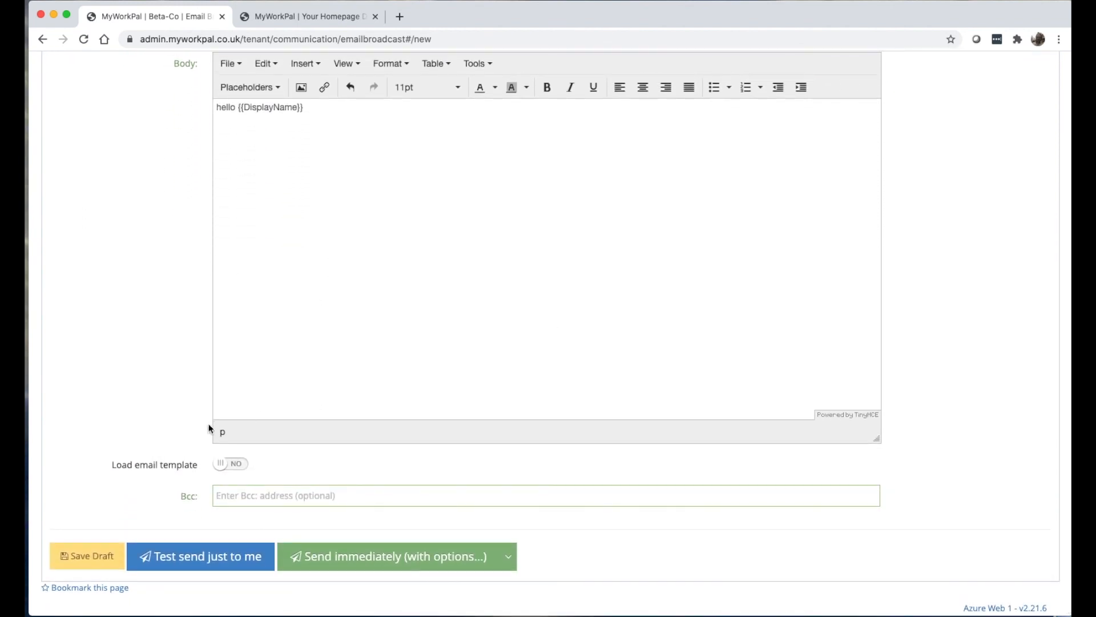
Set Load email template to YES and load the Retirement Bulletin template.
click(228, 466)
click(377, 468)
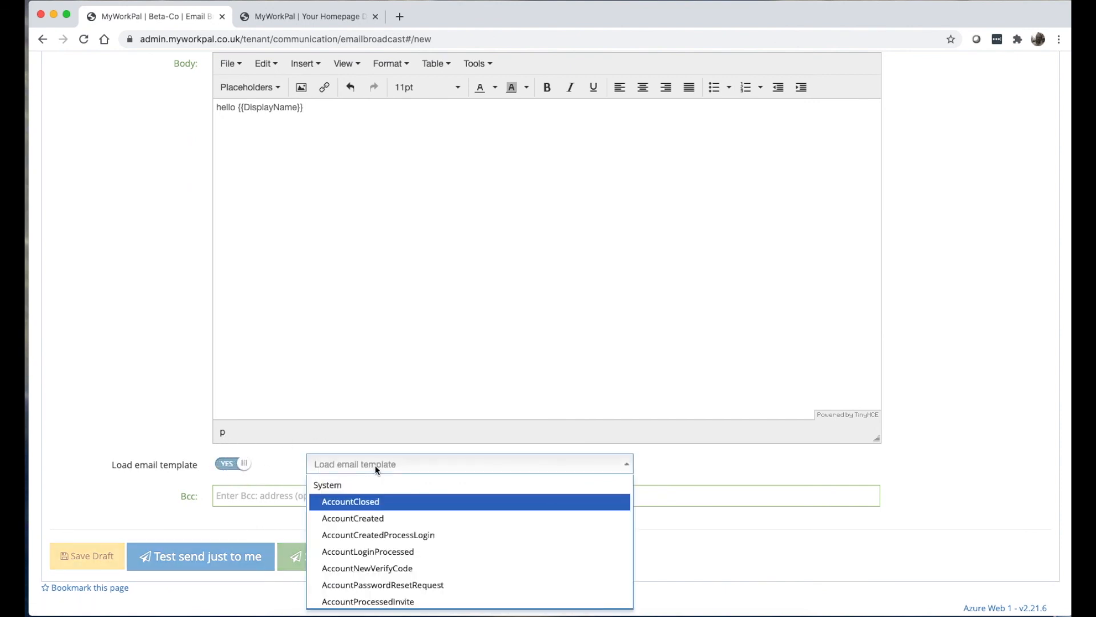
scroll(375, 493, down, 5)
scroll(365, 492, up, 5)
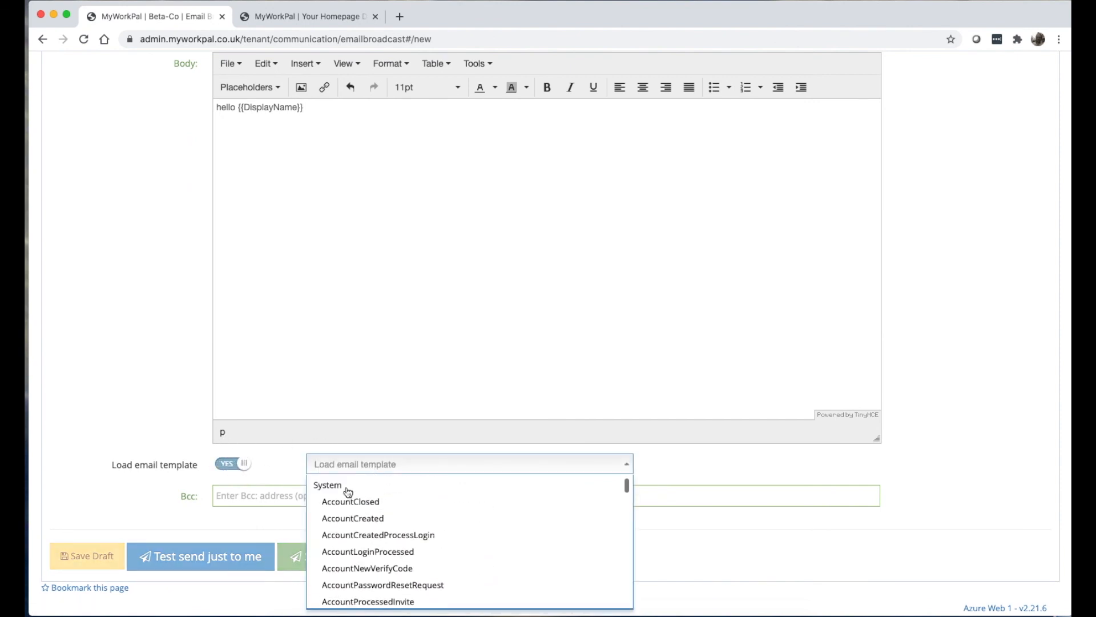
scroll(346, 494, down, 15)
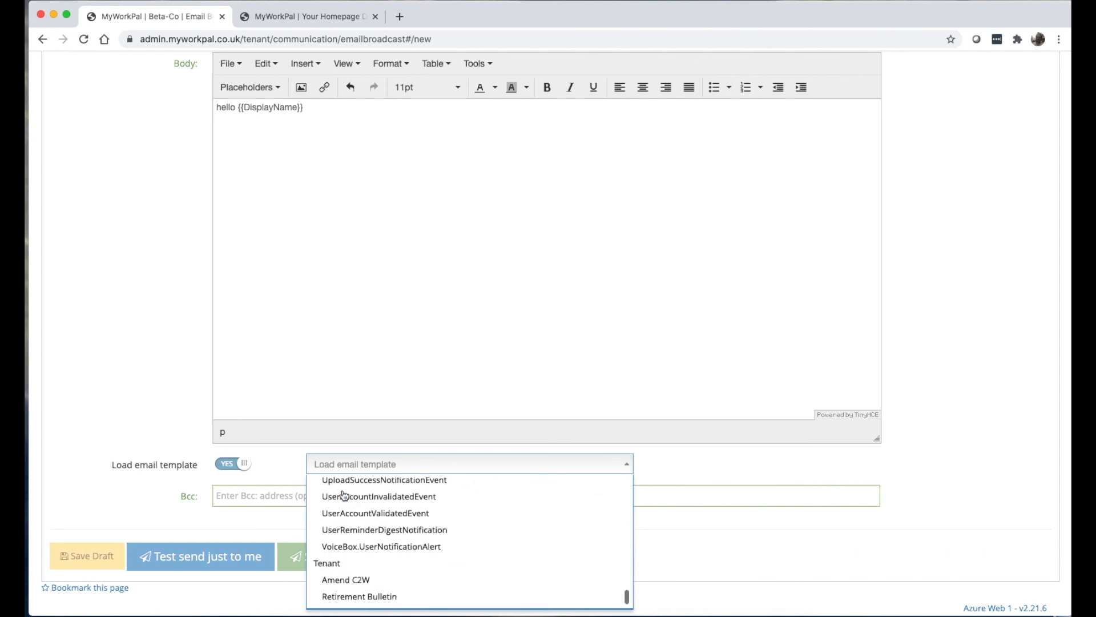
scroll(387, 550, up, 2)
scroll(388, 550, down, 2)
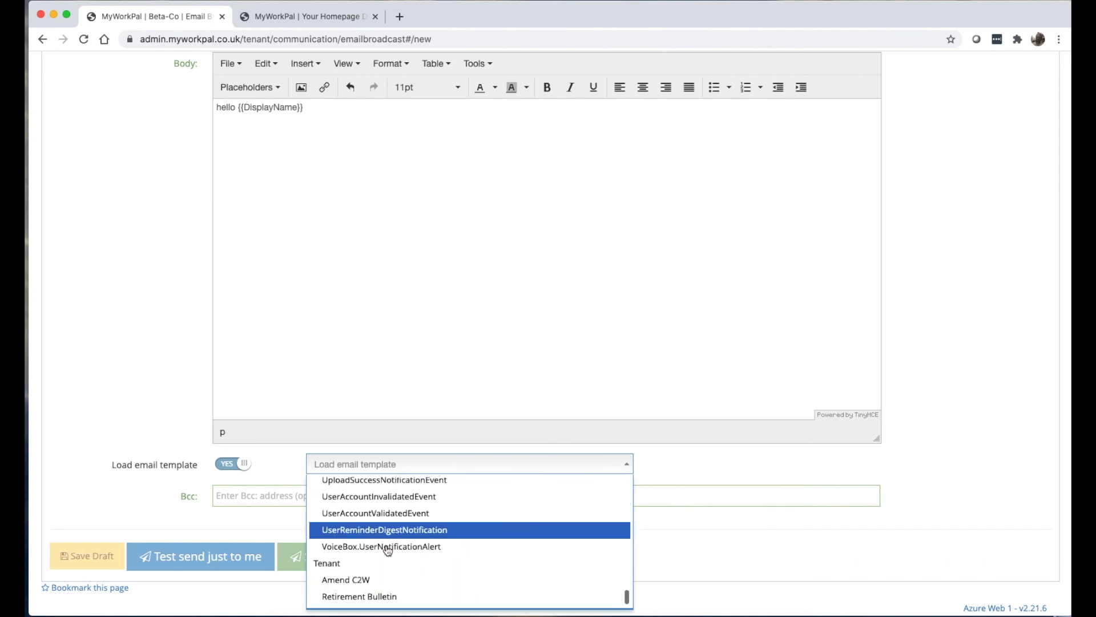
click(374, 597)
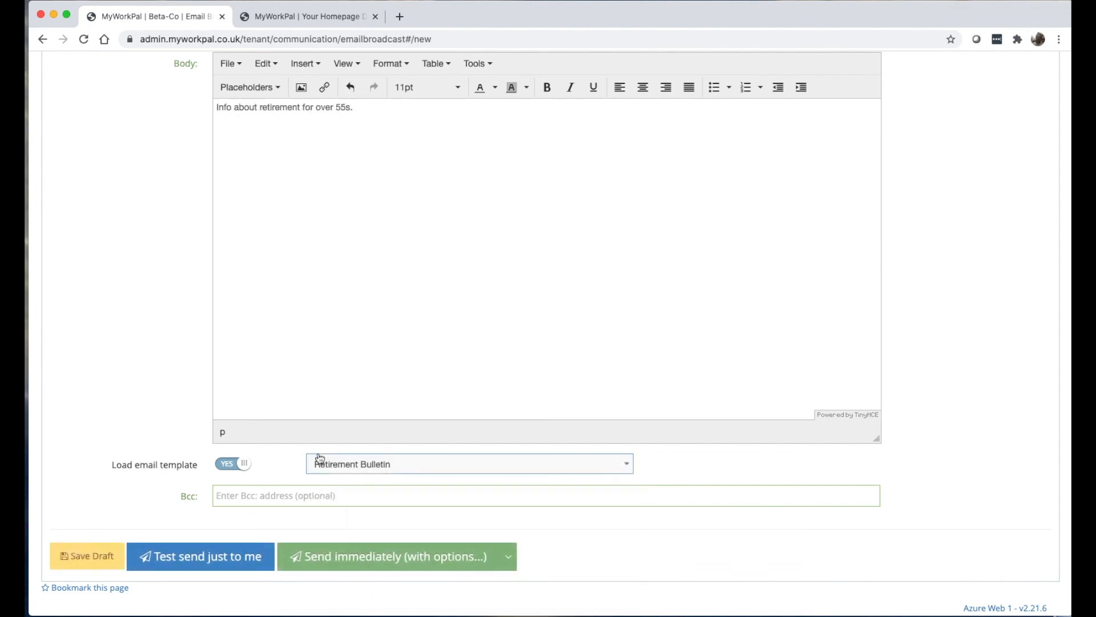
Swap to the Amend C2W template, giving 'C2W Amended for {{displayname}}'.
click(372, 473)
click(363, 584)
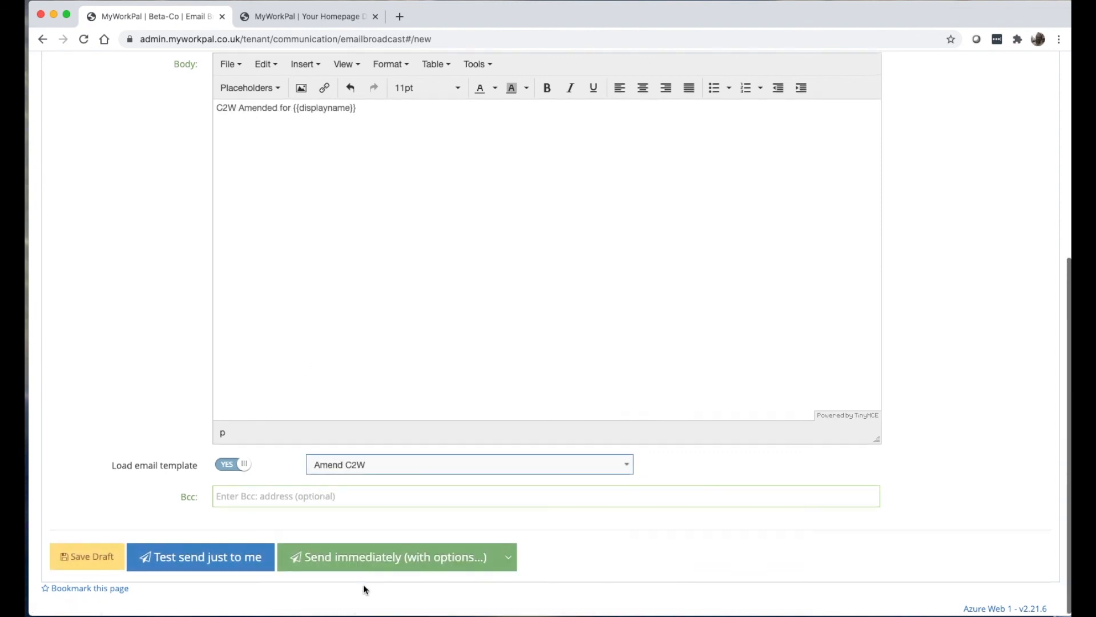
click(340, 126)
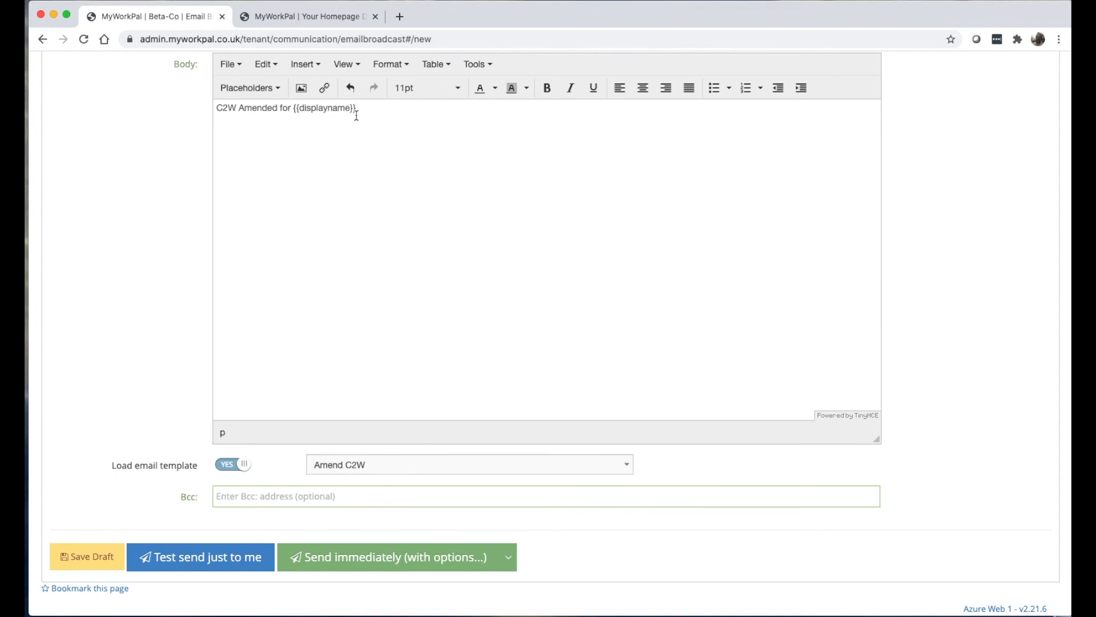
click(337, 465)
click(170, 484)
scroll(171, 491, up, 5)
scroll(174, 500, down, 5)
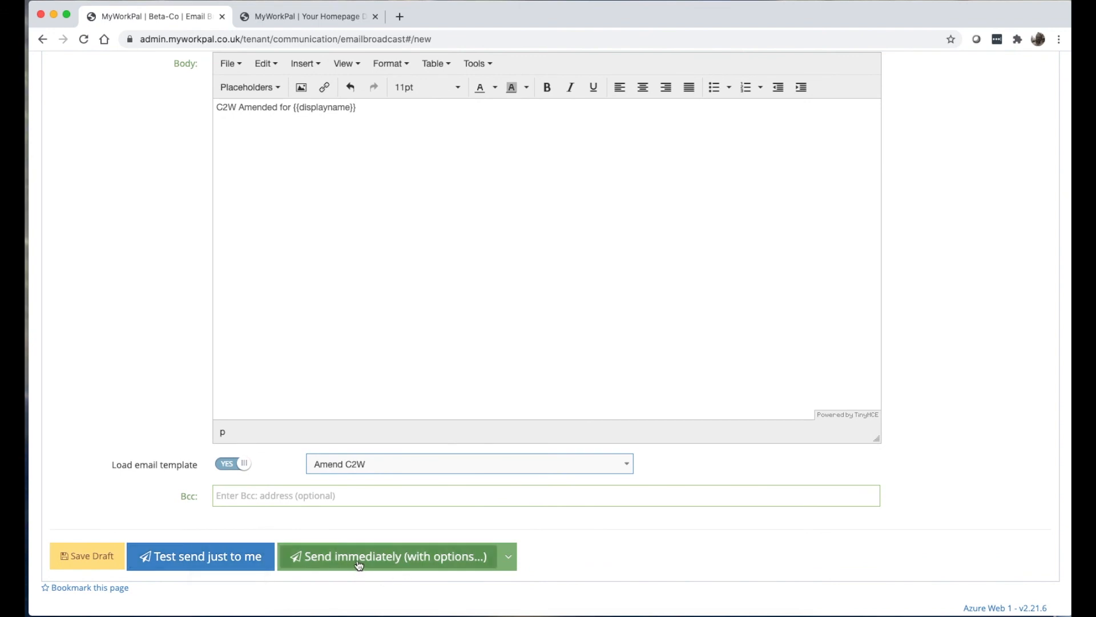
scroll(399, 555, up, 5)
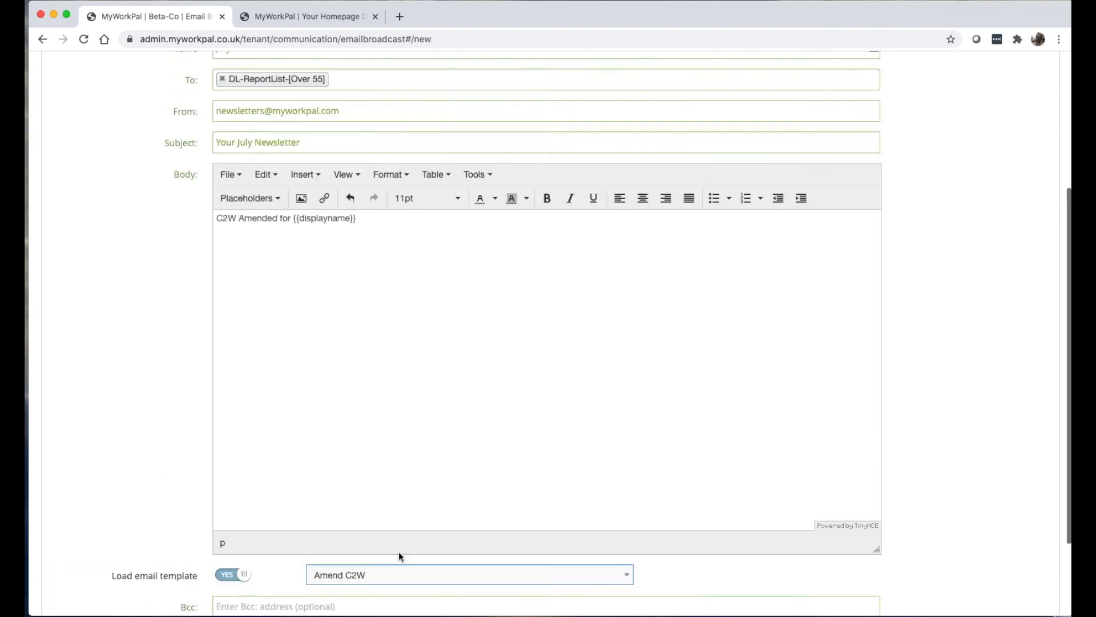
scroll(268, 388, up, 1)
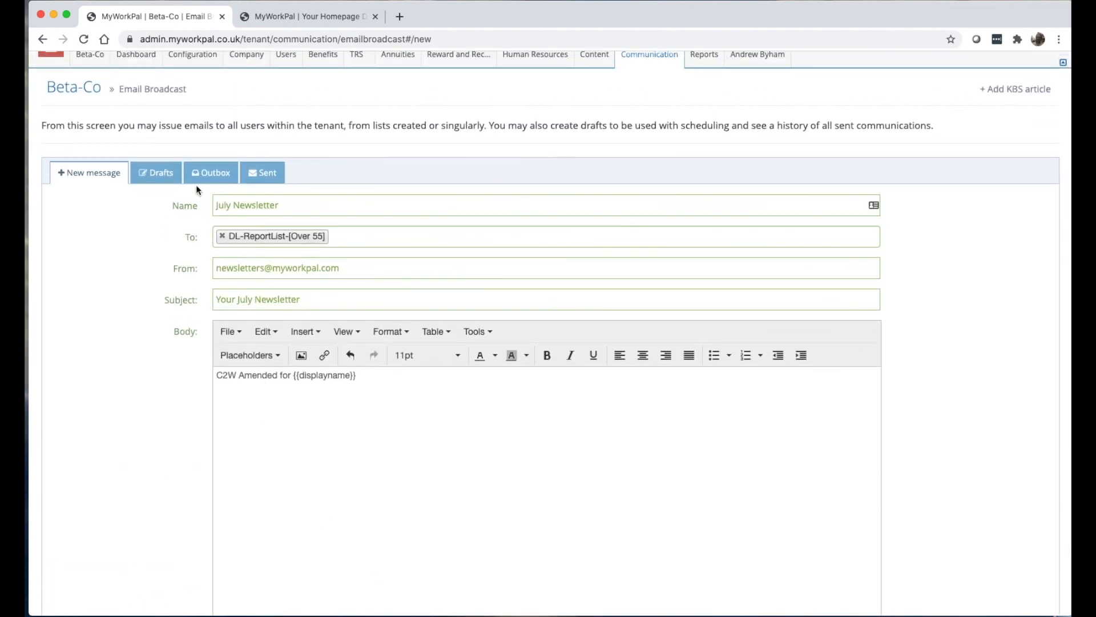
scroll(309, 186, up, 3)
Add a new scheduled email named Newlsletters with description newsletters.
mouse_move(669, 105)
click(668, 162)
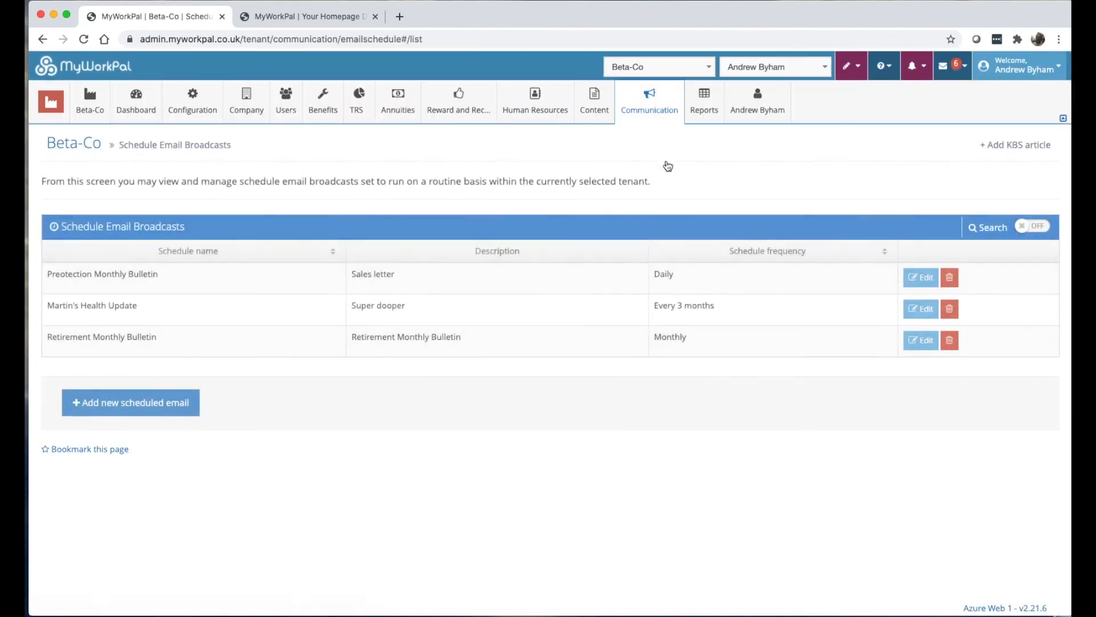
click(153, 404)
click(423, 253)
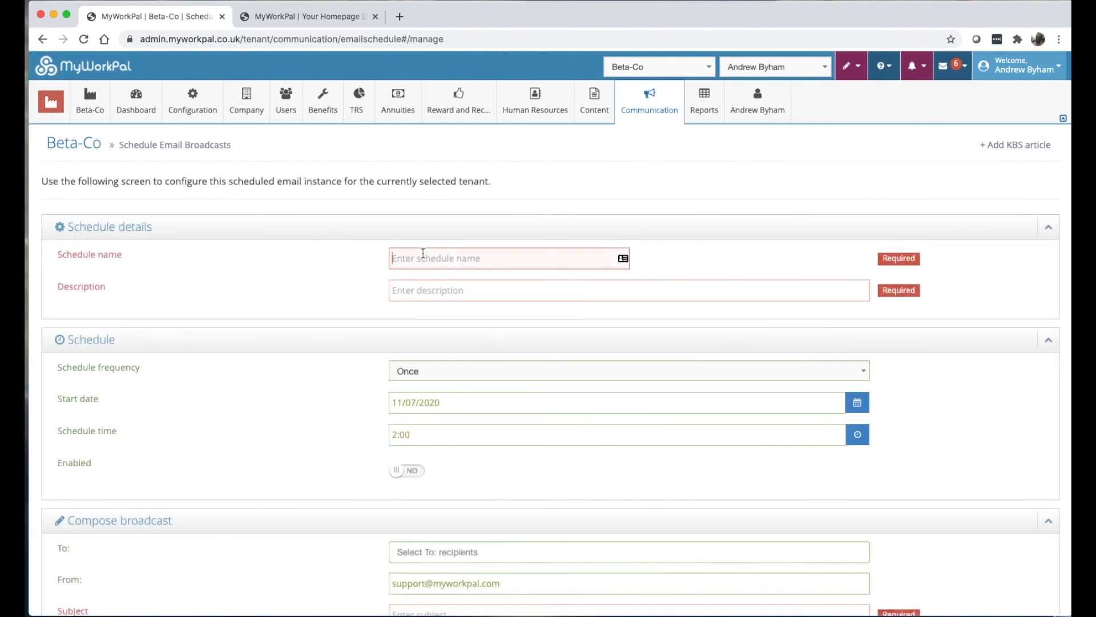
text(News)
text(lstters)
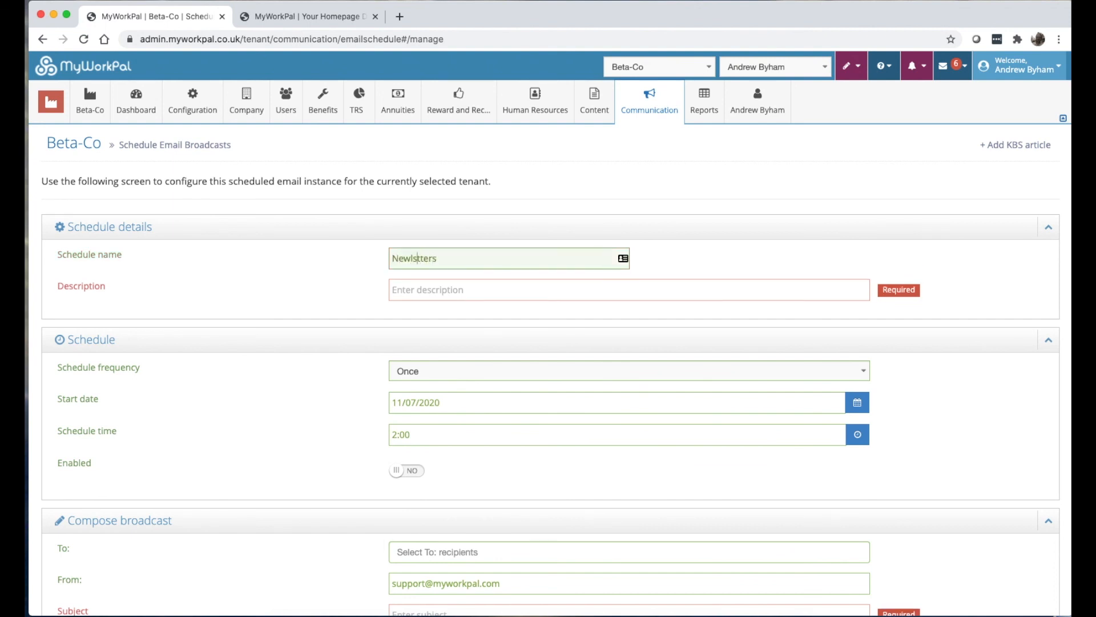
key(shift+End)
text(sletters)
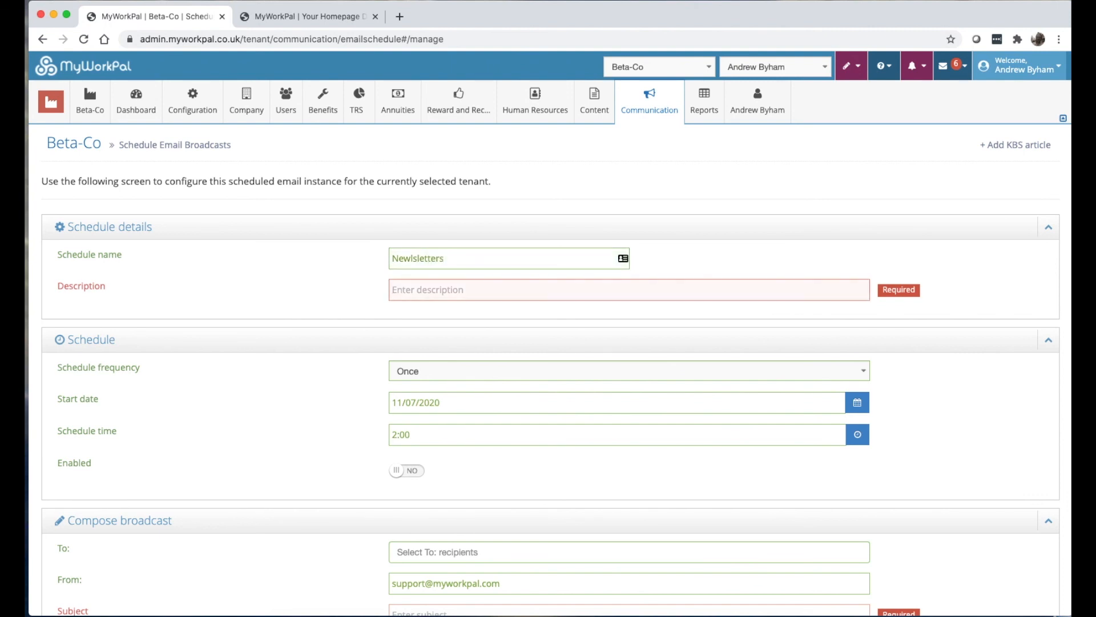
text(newsletters)
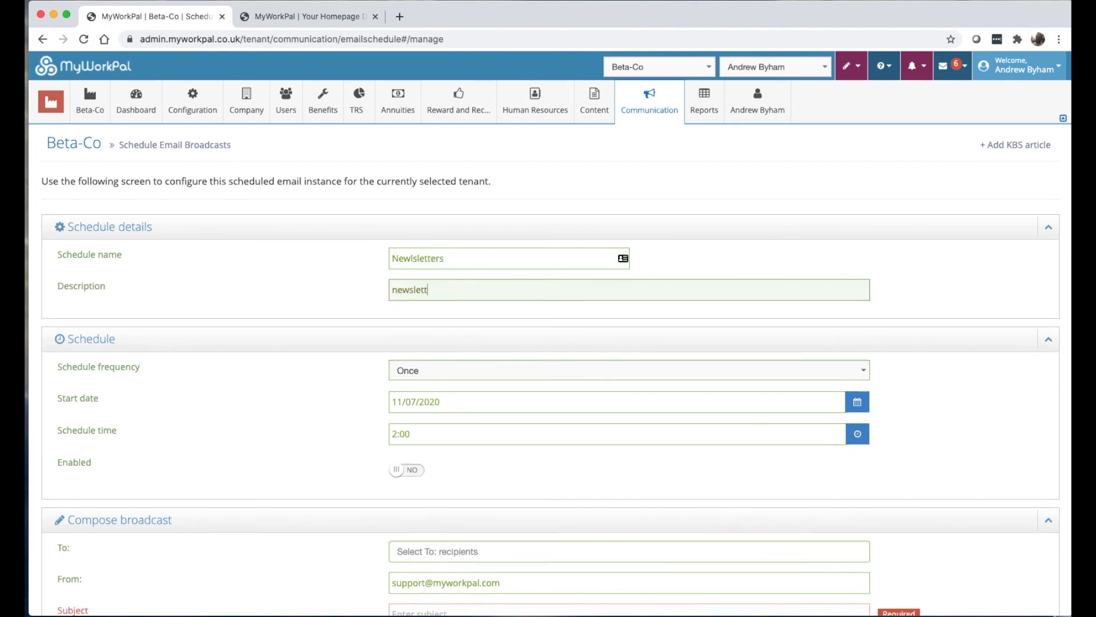
Schedule it Monthly from 01/08/2020 at 8:00, leaving it not enabled.
click(419, 372)
scroll(337, 383, down, 2)
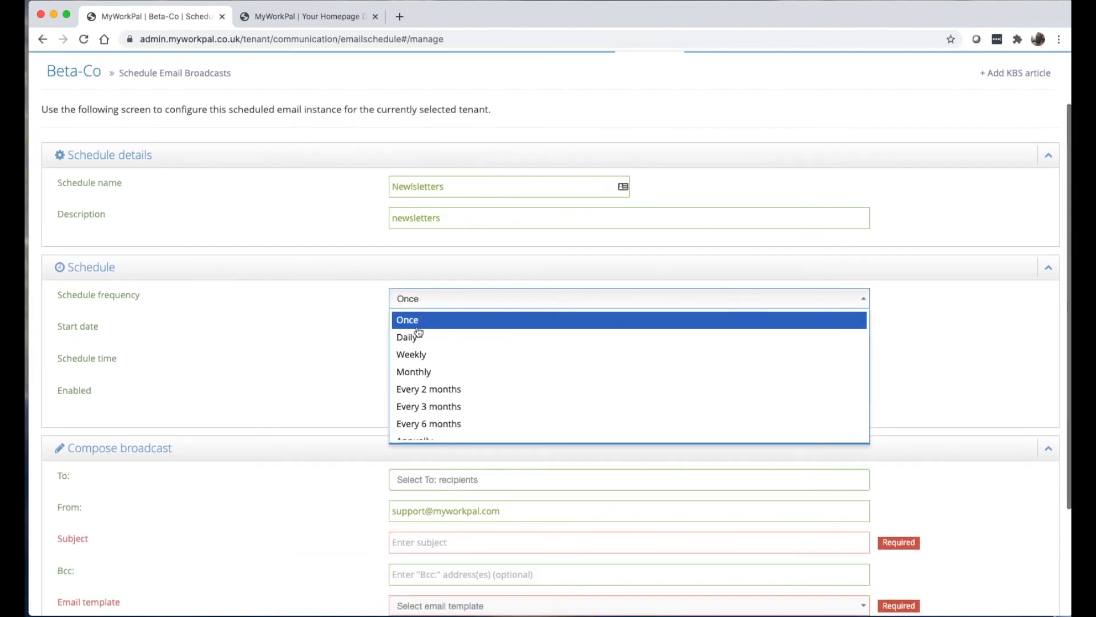
click(426, 376)
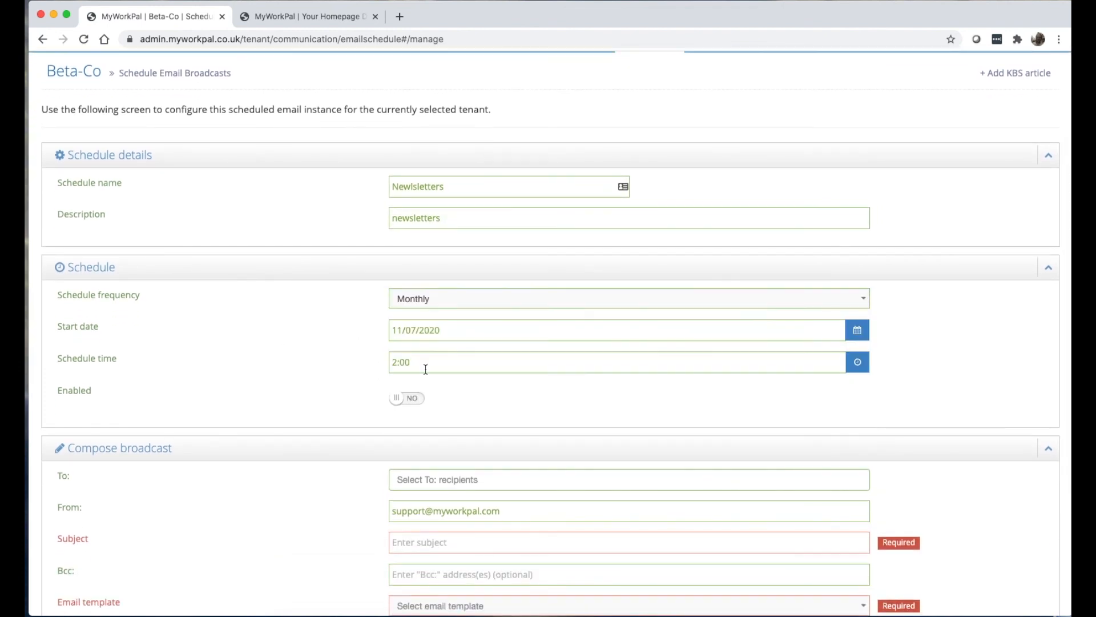
click(448, 324)
click(502, 470)
click(492, 365)
click(422, 312)
text(8)
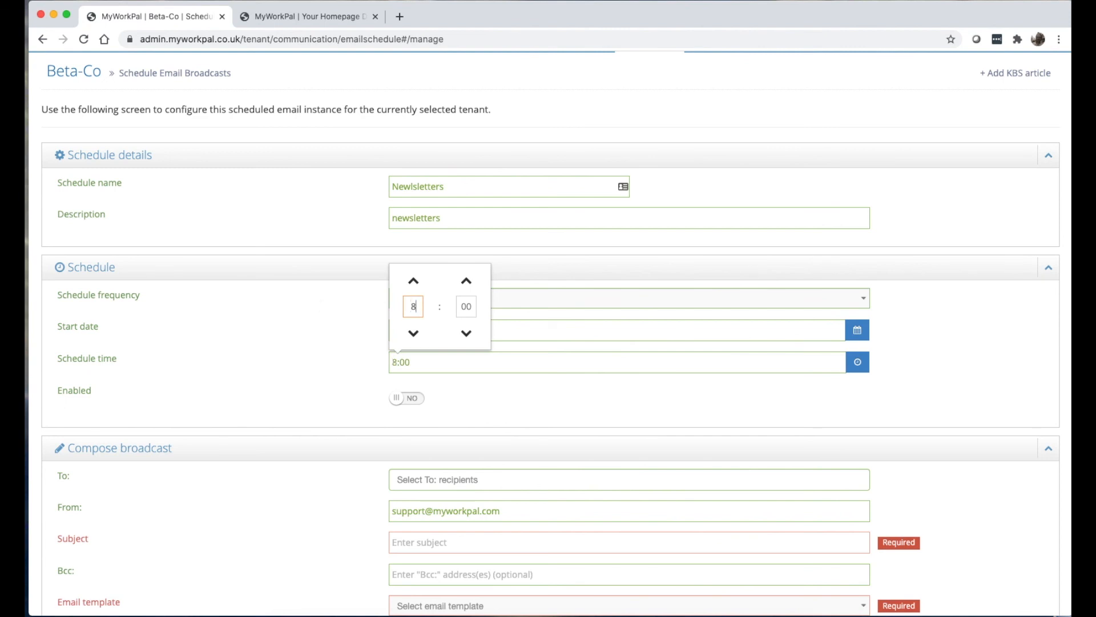
click(321, 341)
click(412, 400)
scroll(414, 402, up, 1)
click(415, 403)
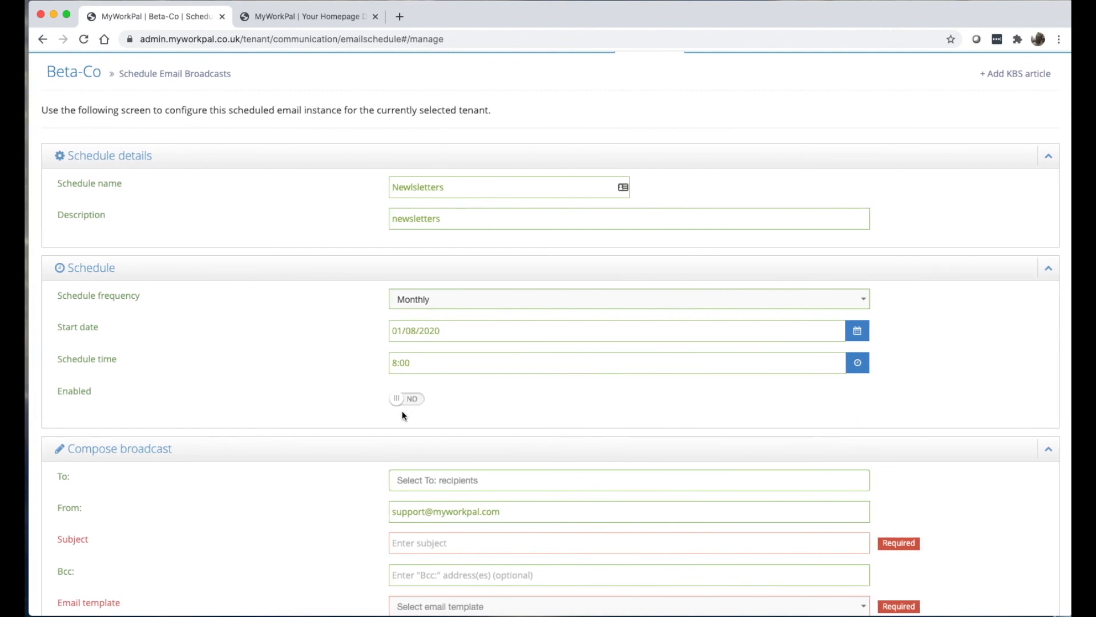
scroll(410, 400, down, 1)
scroll(410, 403, down, 3)
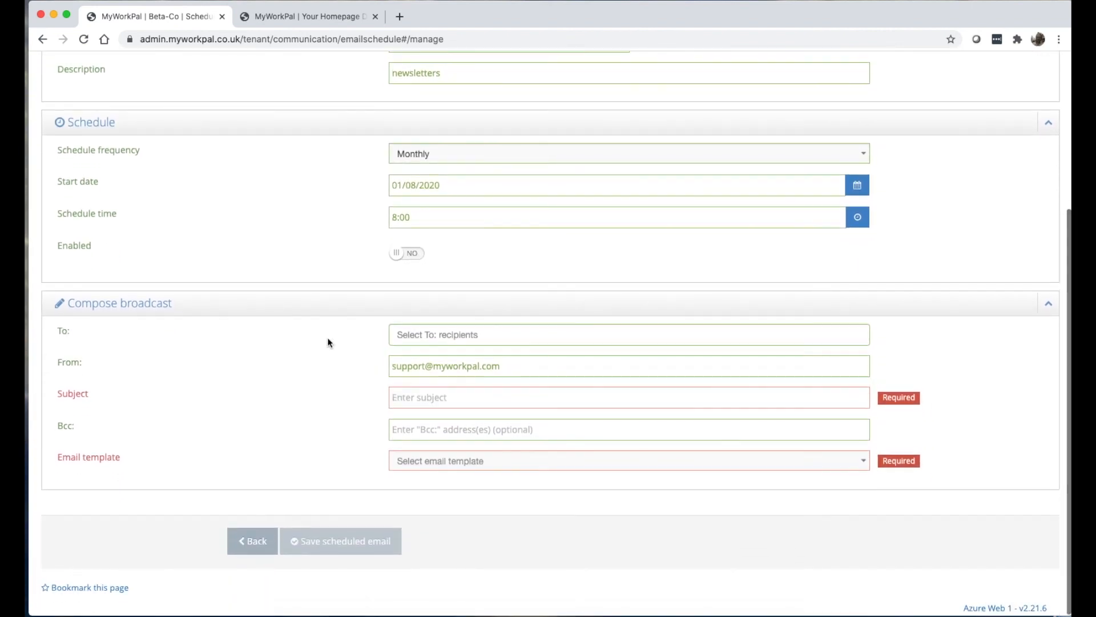
Address the schedule to DL-ReportList-[Over 55] with subject 'Your Newsletter'.
click(434, 334)
scroll(441, 384, down, 3)
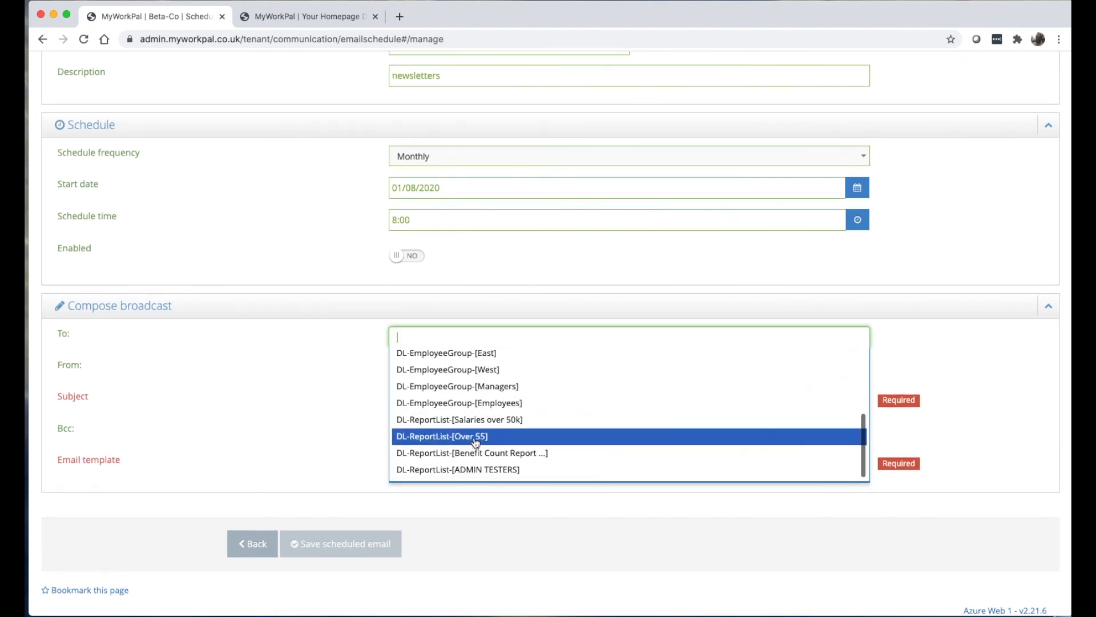
click(475, 436)
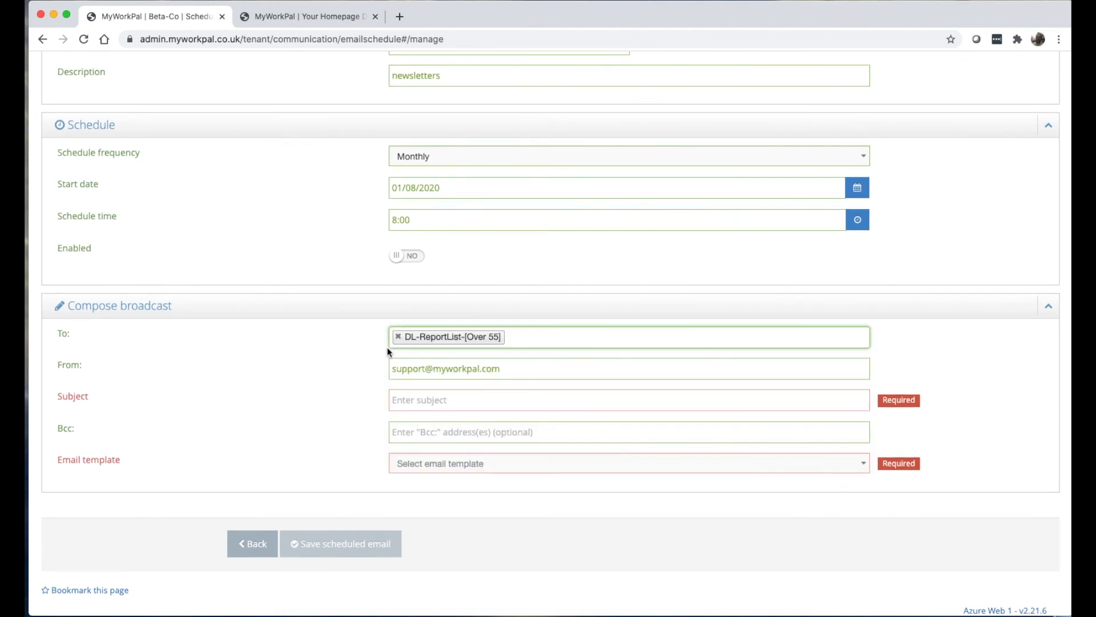
click(432, 400)
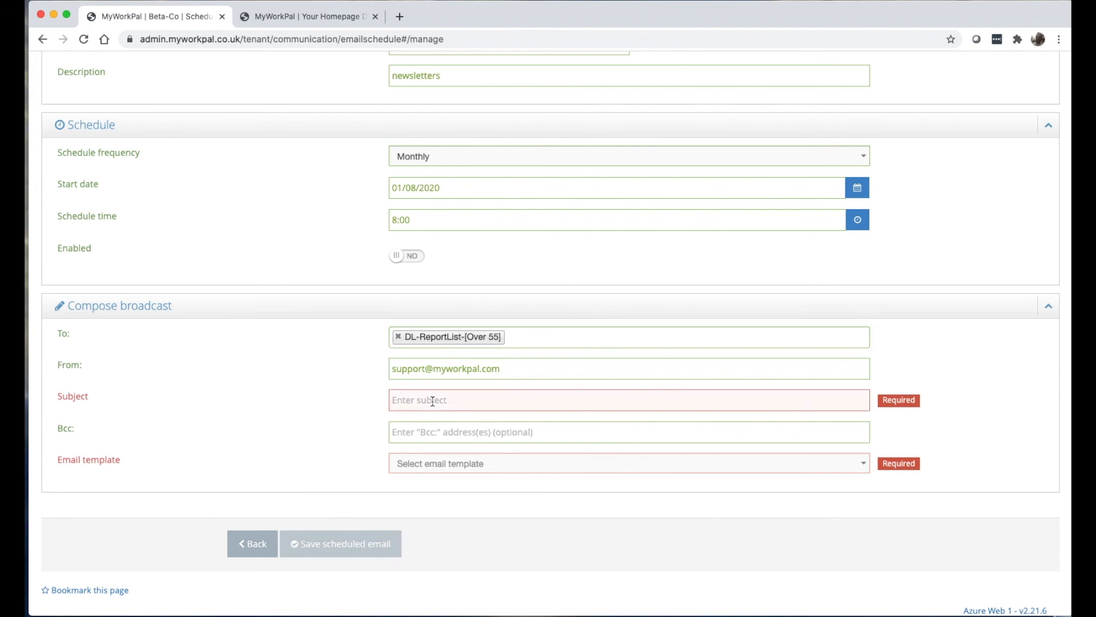
text(Your Newsletter)
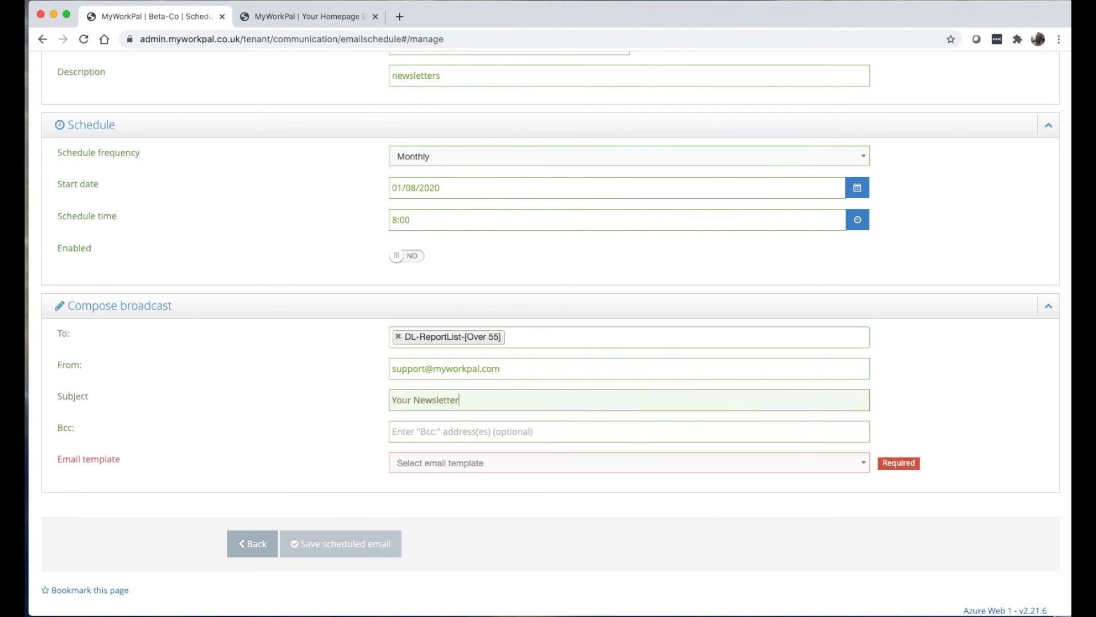
Choose Retirement Bulletin from the Tenant section of the Email template list.
click(436, 463)
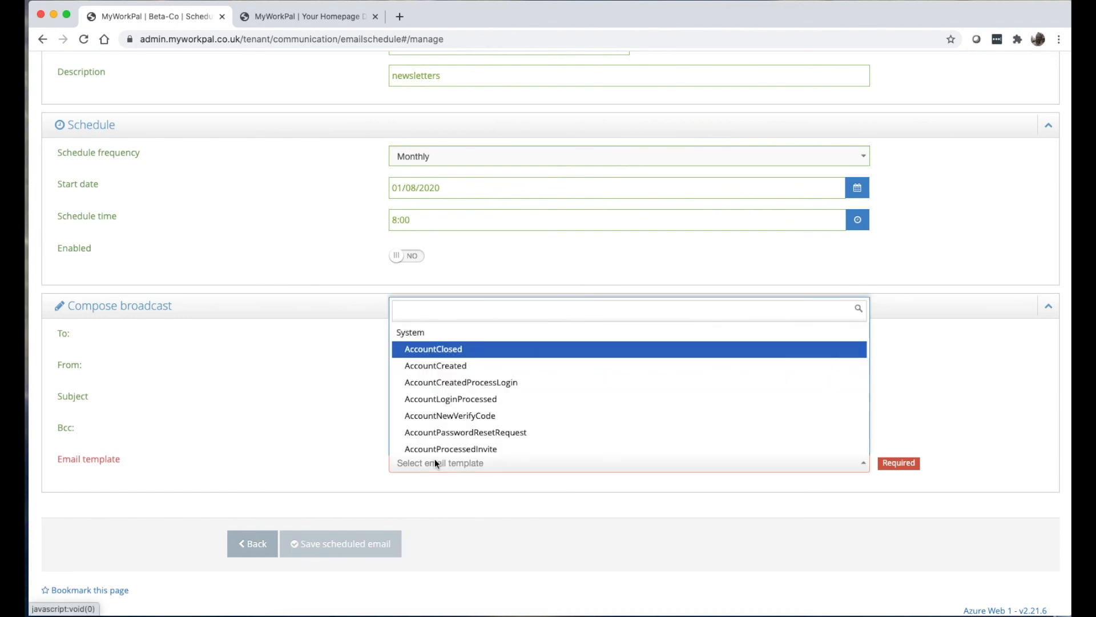
scroll(474, 434, down, 15)
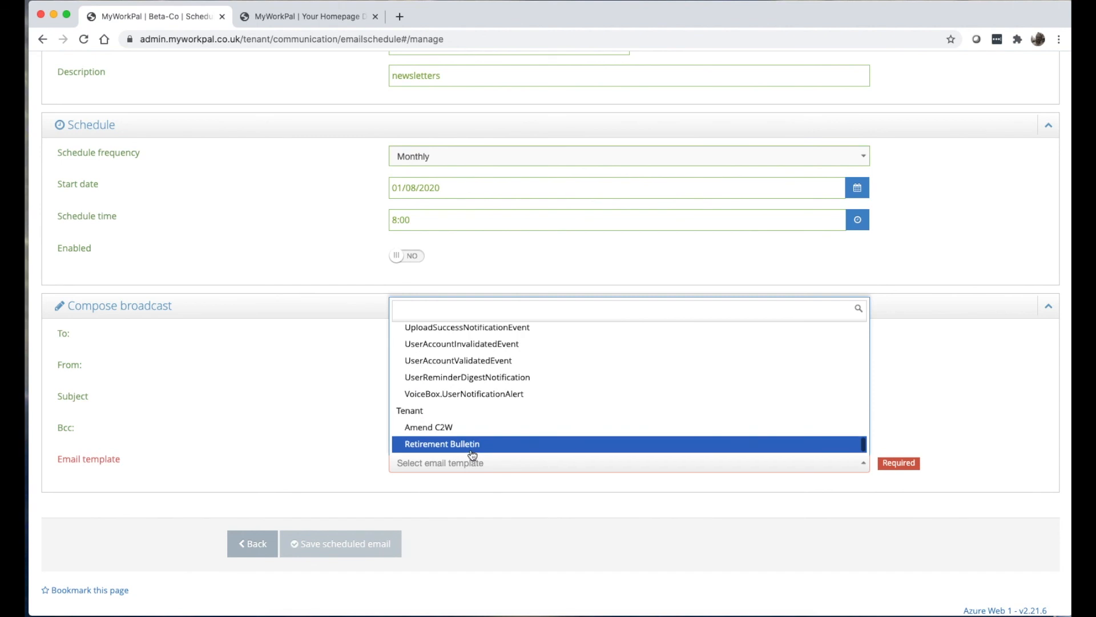
click(471, 446)
scroll(470, 449, up, 5)
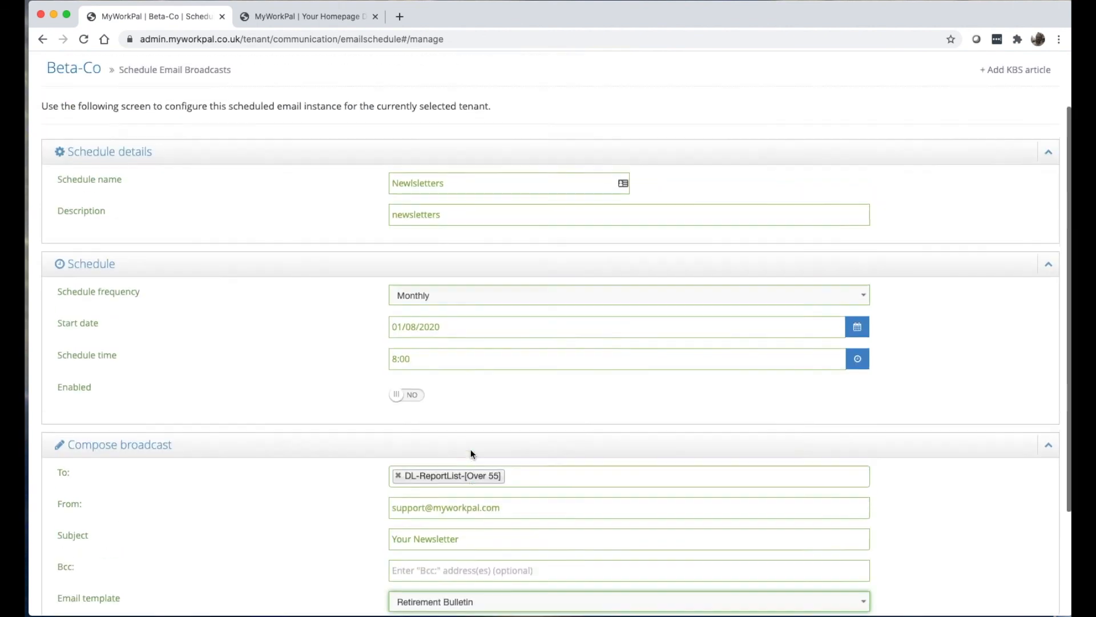
scroll(355, 295, down, 5)
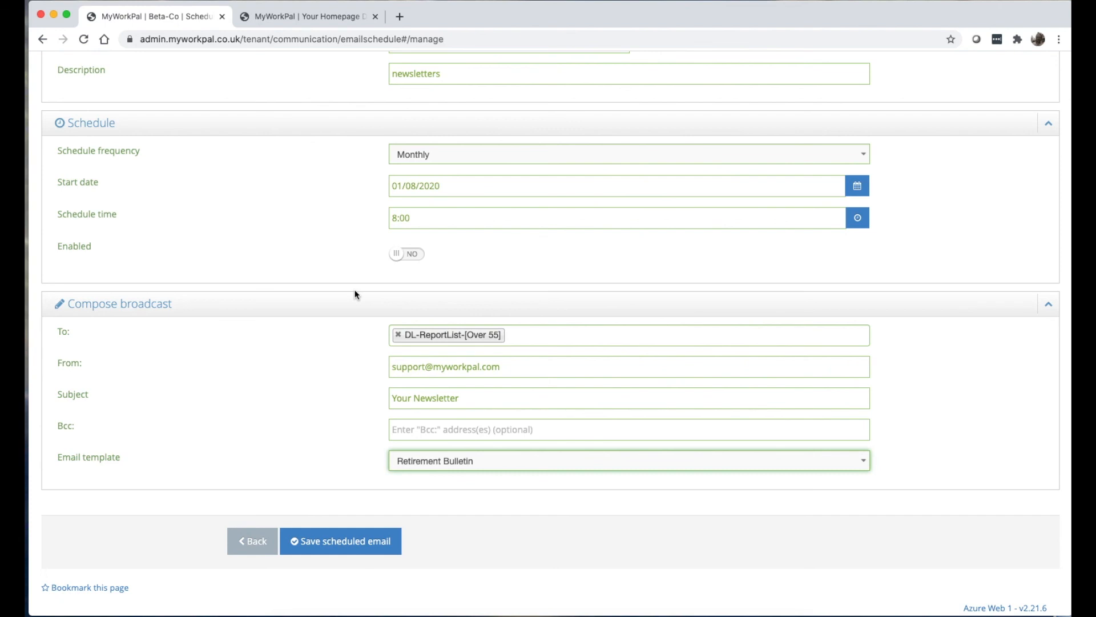
scroll(354, 295, up, 5)
click(649, 105)
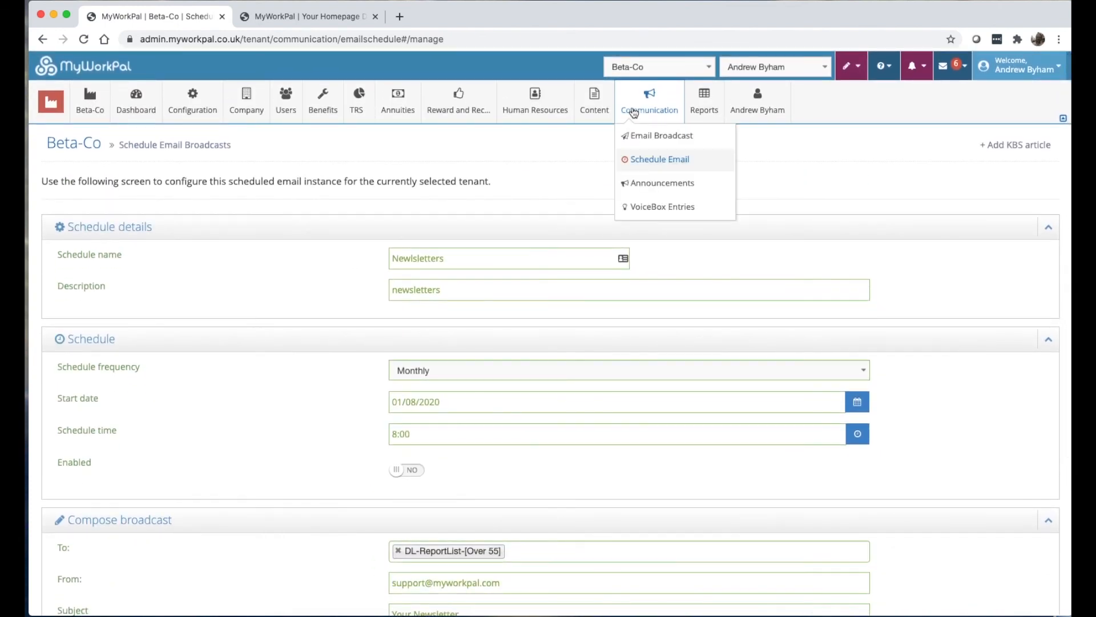
Review the Announcements page, then open VoiceBox Entries.
click(658, 184)
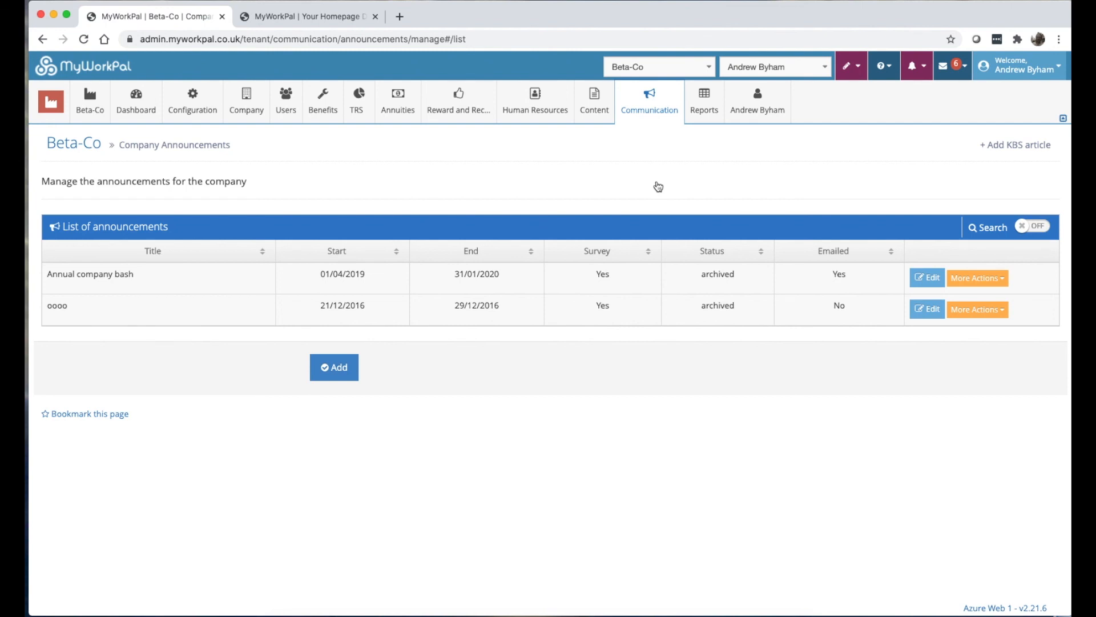
click(658, 185)
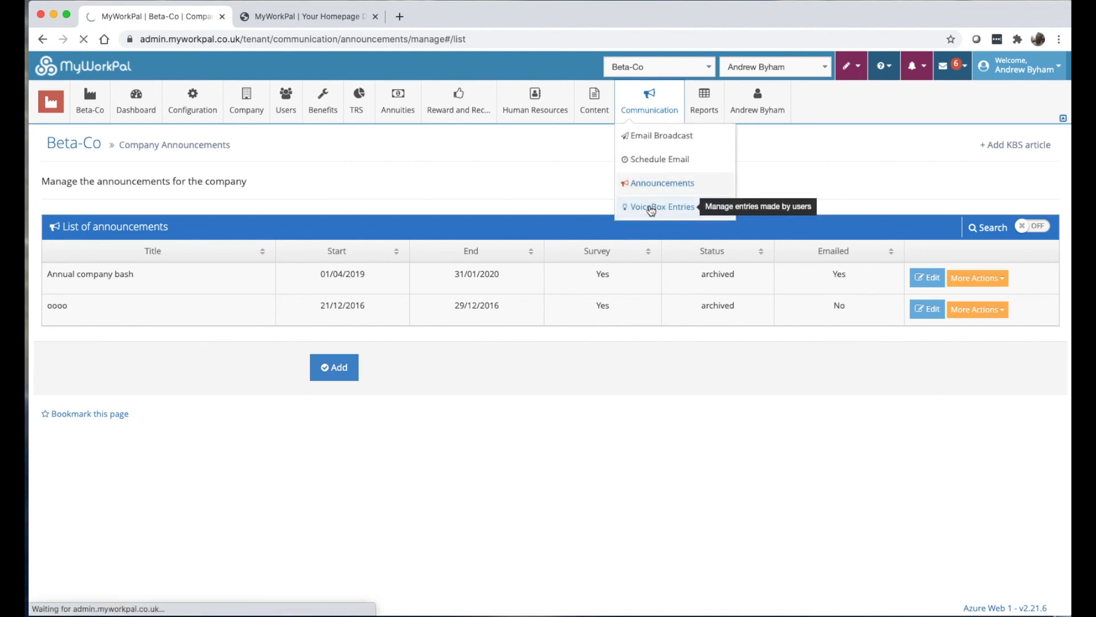
click(651, 207)
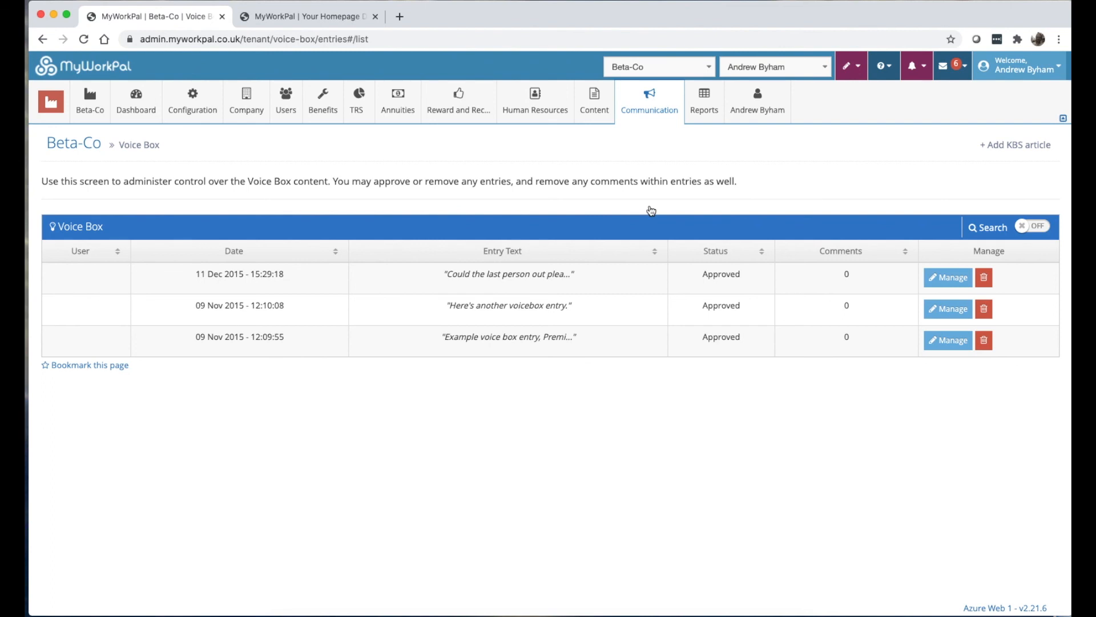
Switch the navigation to Back Office and back to the tenant area.
mouse_move(706, 94)
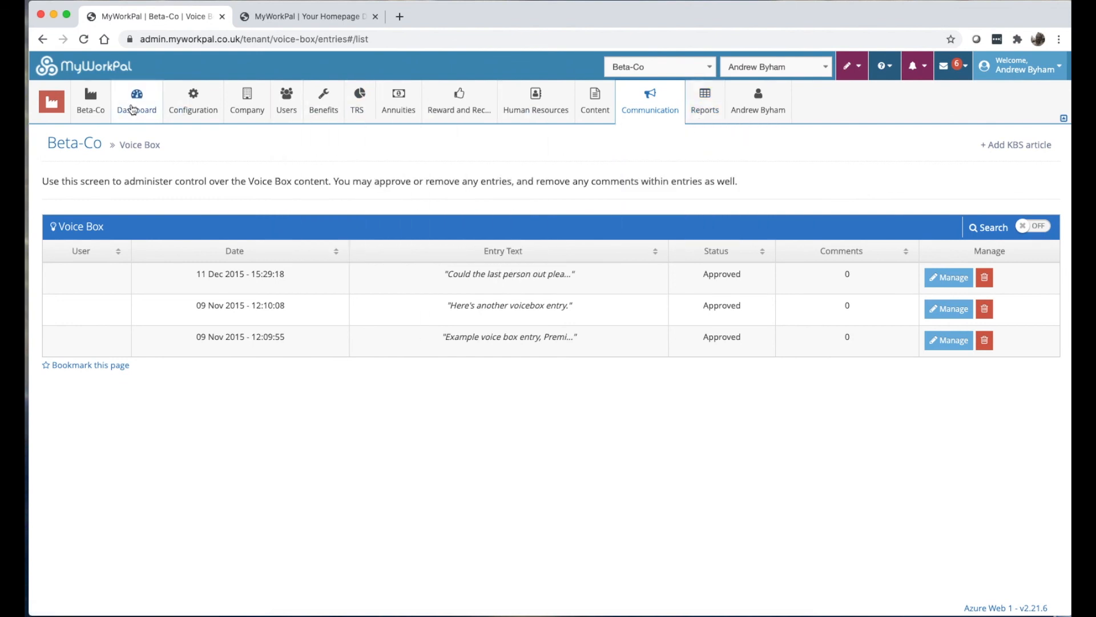
mouse_move(51, 102)
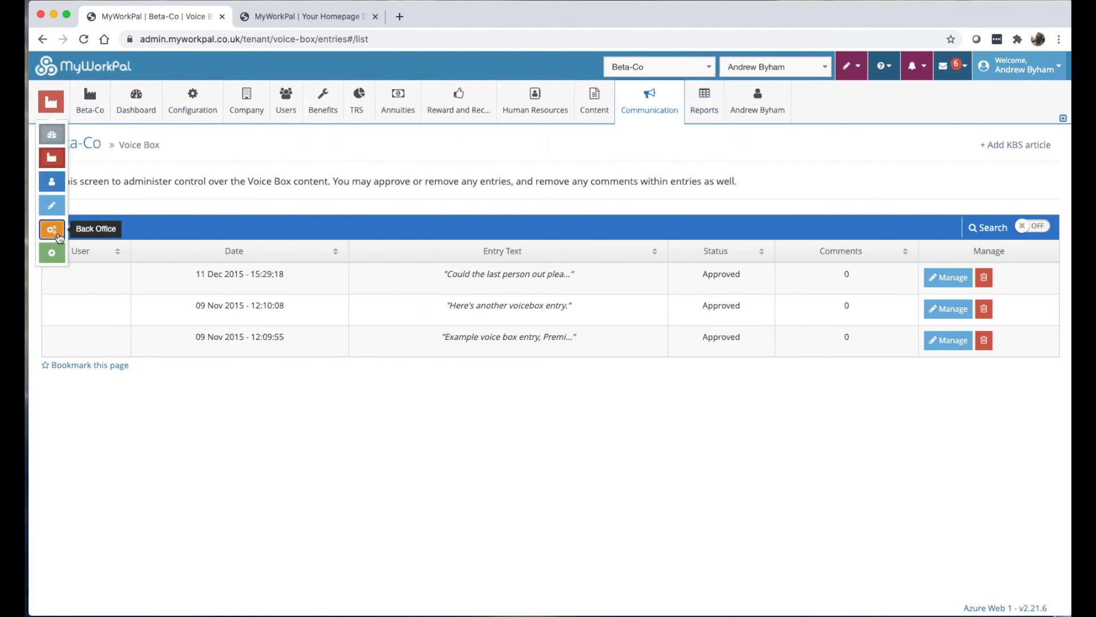
click(53, 231)
mouse_move(463, 106)
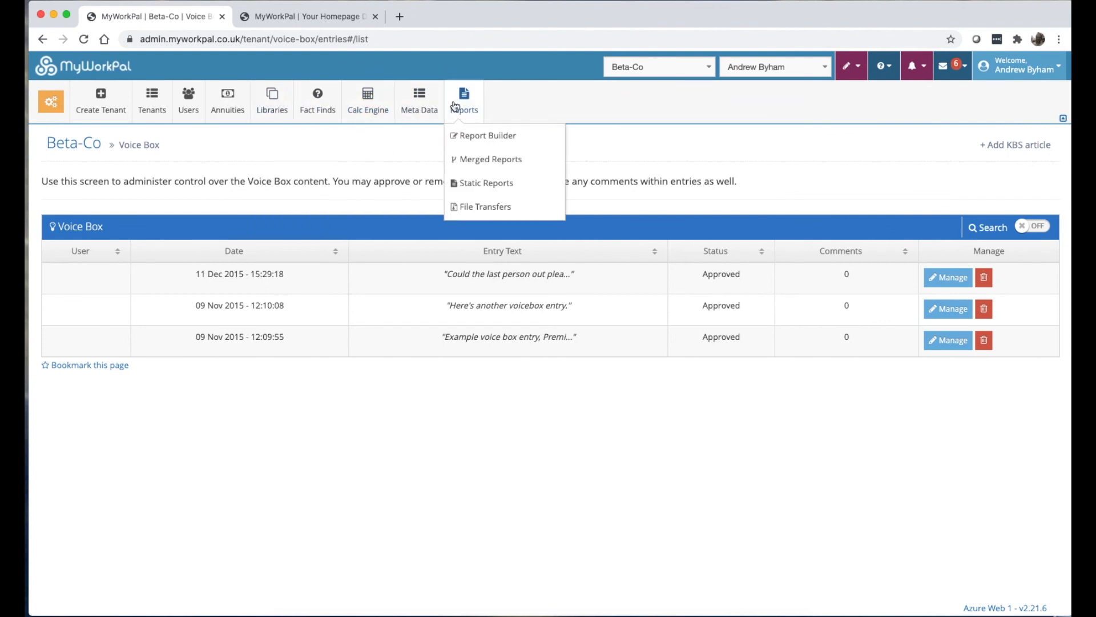
mouse_move(51, 102)
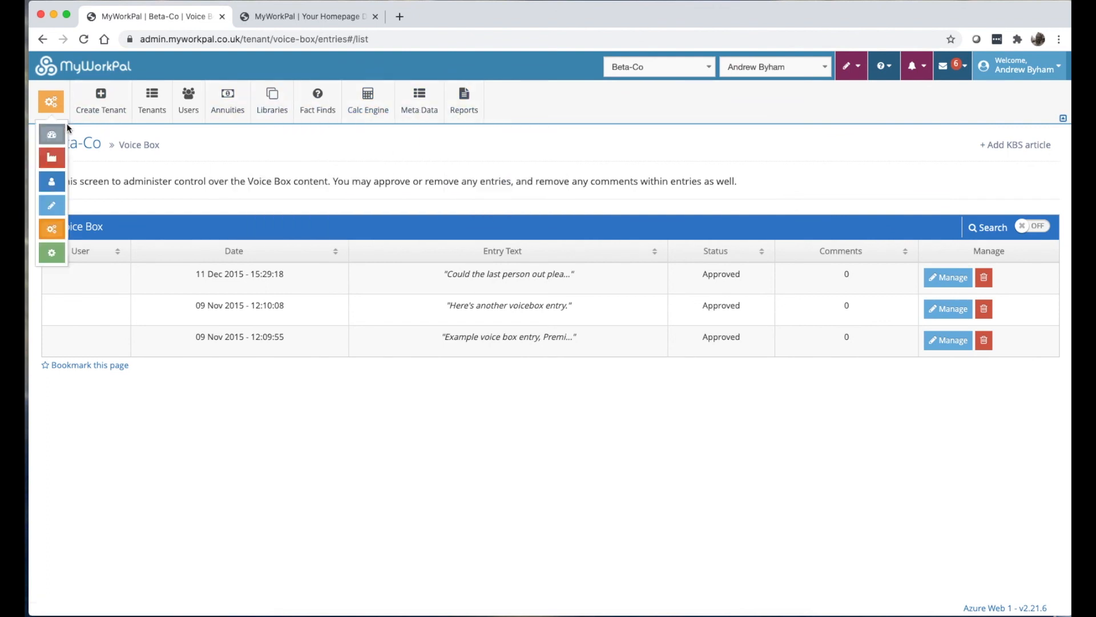
click(55, 163)
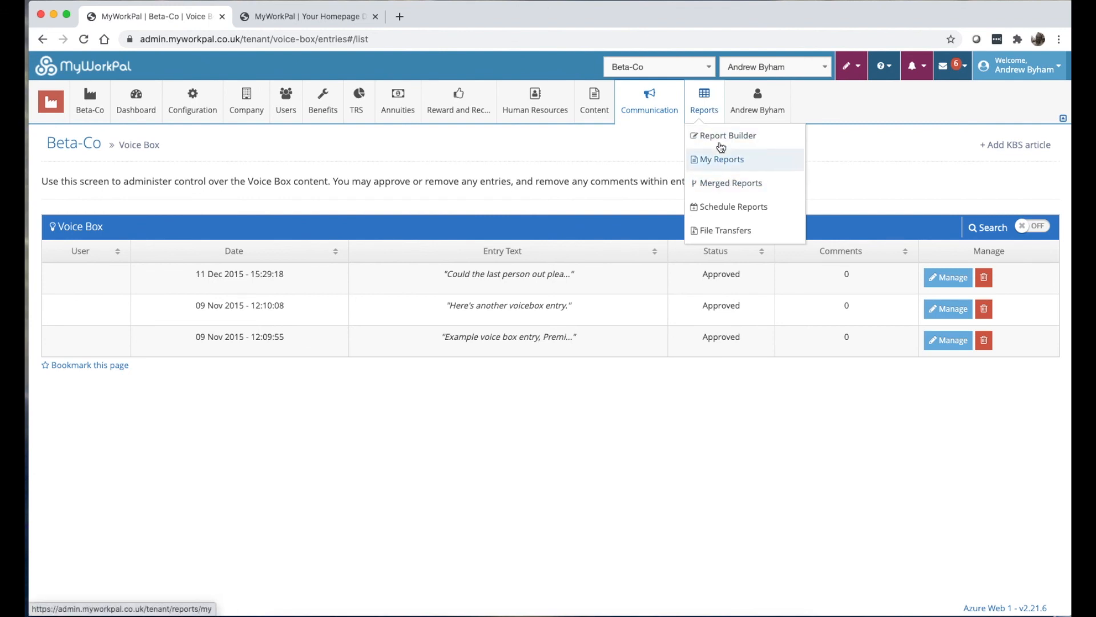
Inspect the Benfit count for Protection schedule's settings, then open Reports > File Transfers.
click(731, 210)
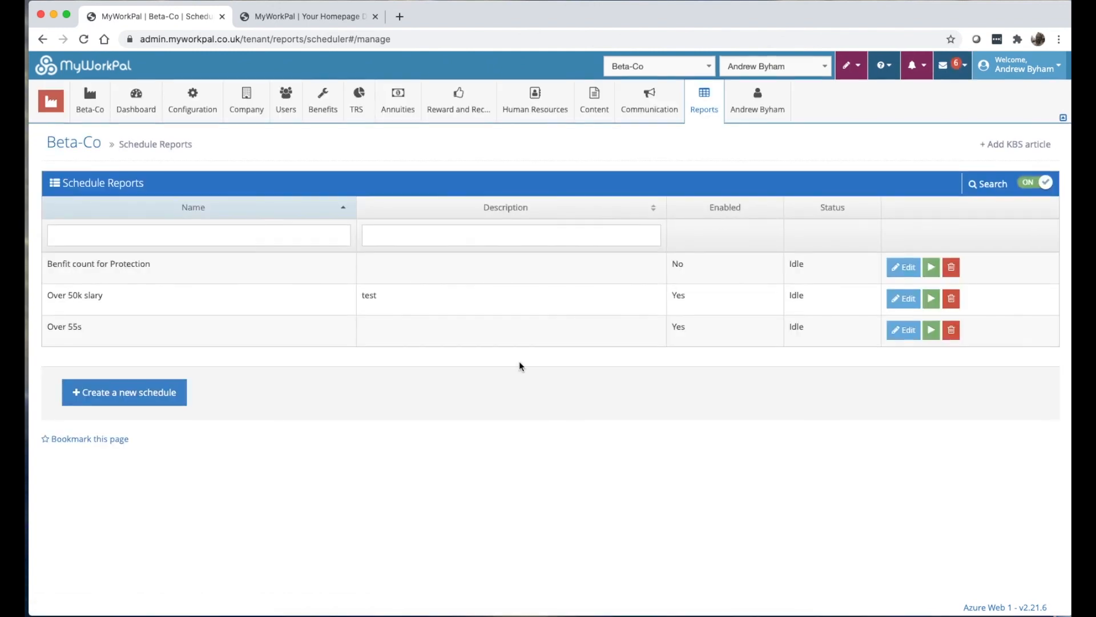
click(905, 267)
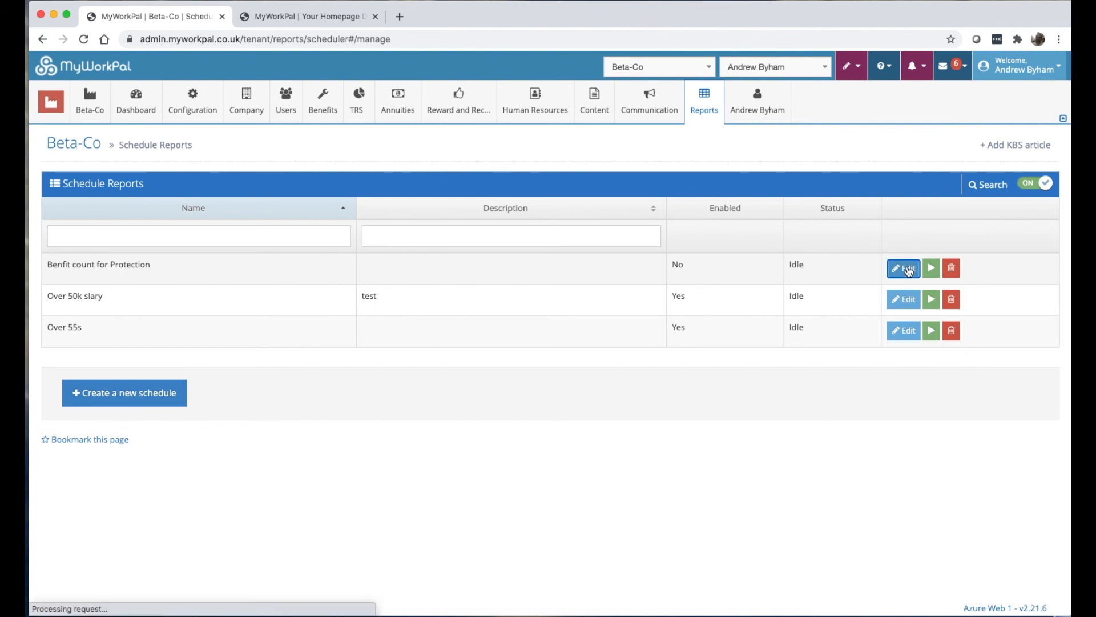
scroll(254, 268, down, 1)
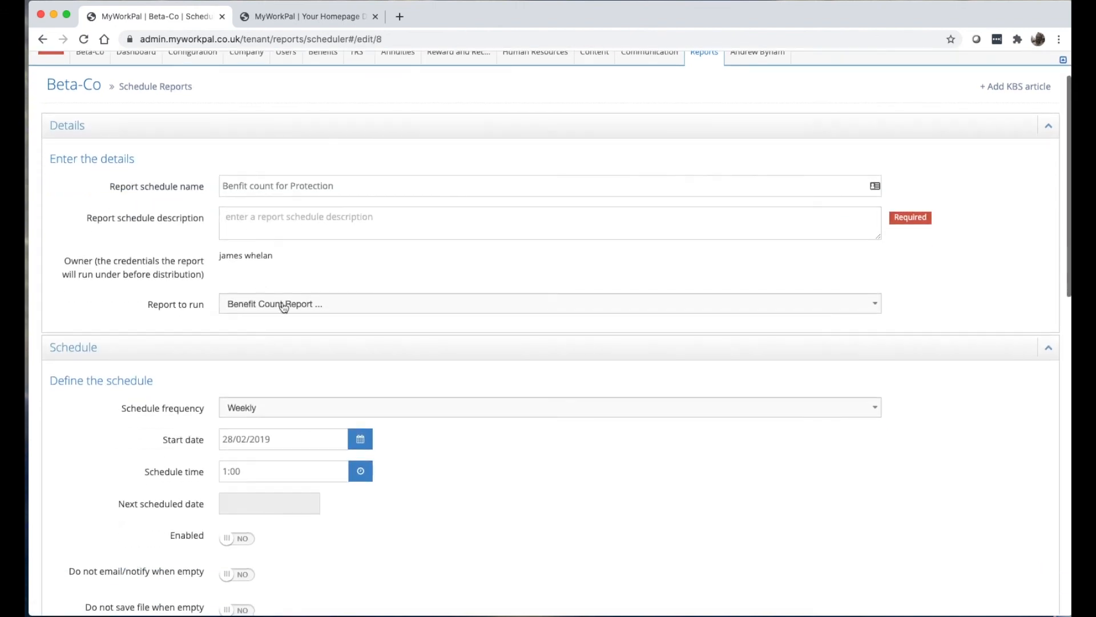
click(282, 307)
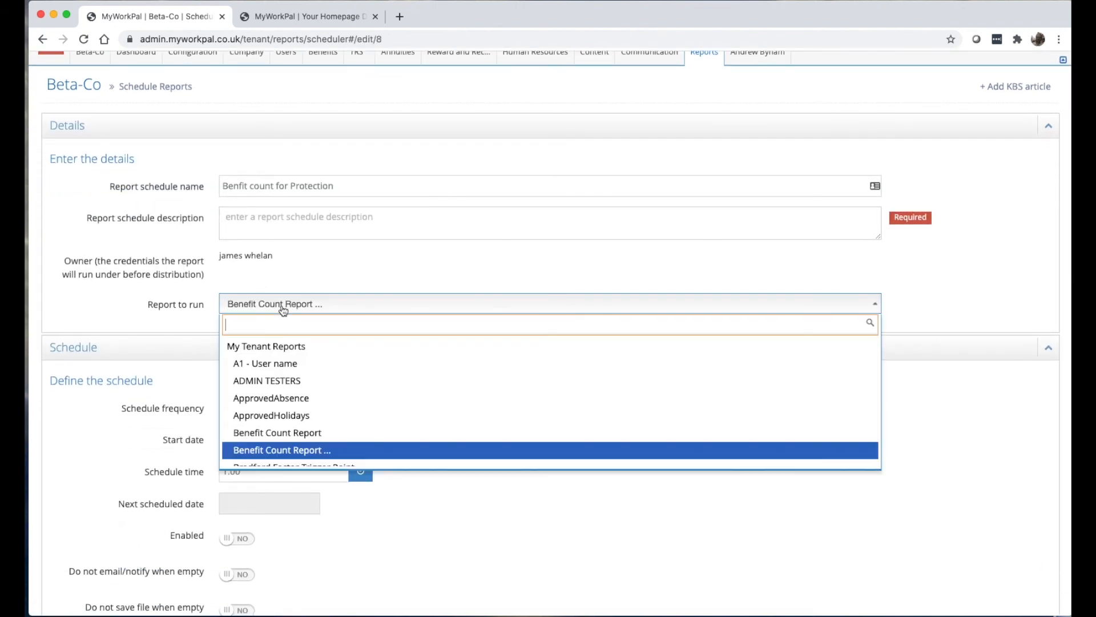
click(74, 307)
scroll(115, 296, down, 3)
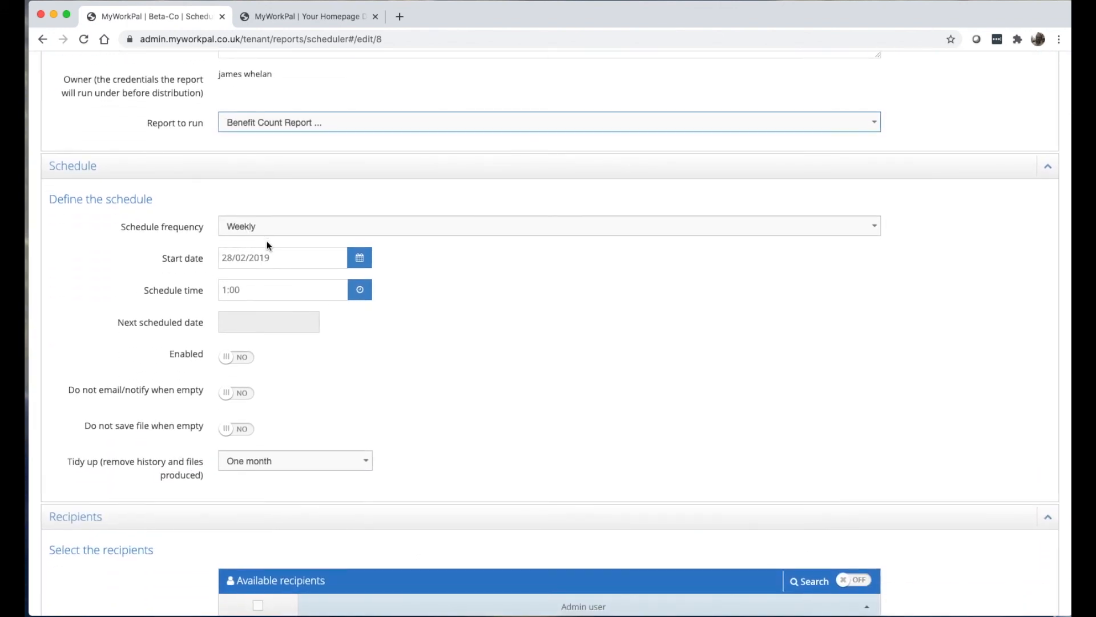
scroll(266, 241, down, 5)
scroll(261, 330, down, 5)
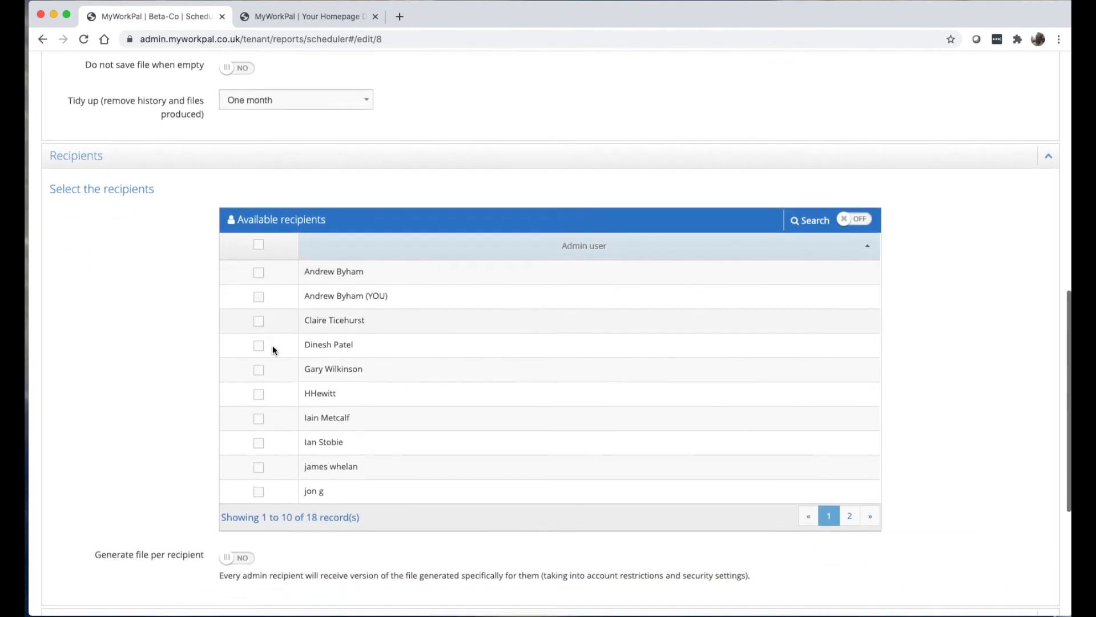
scroll(236, 334, down, 2)
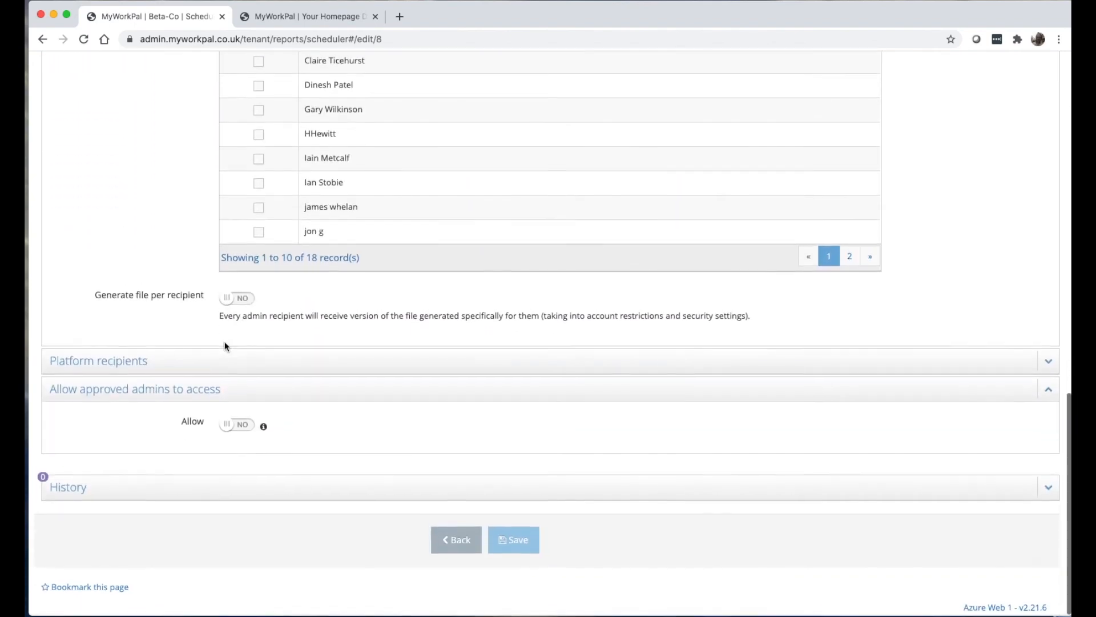
scroll(211, 334, up, 15)
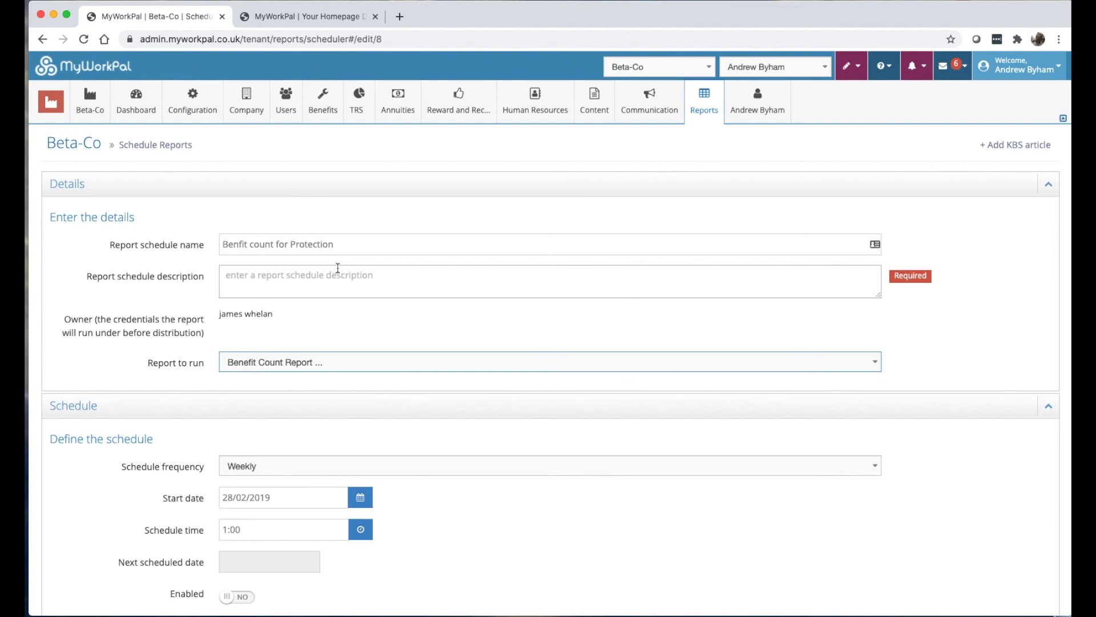
click(704, 102)
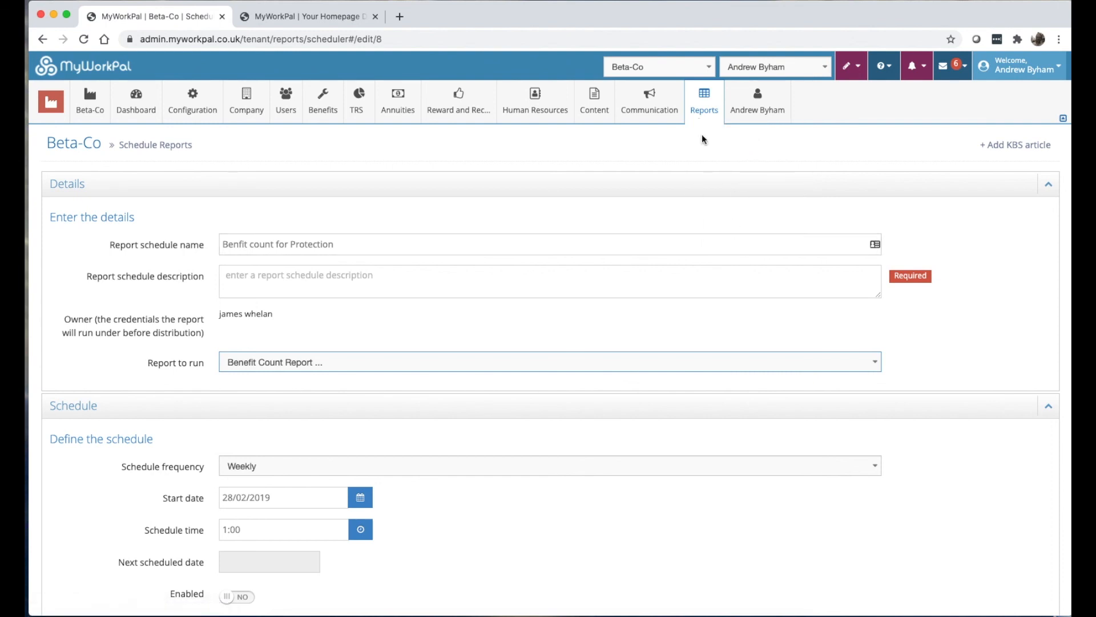
click(707, 241)
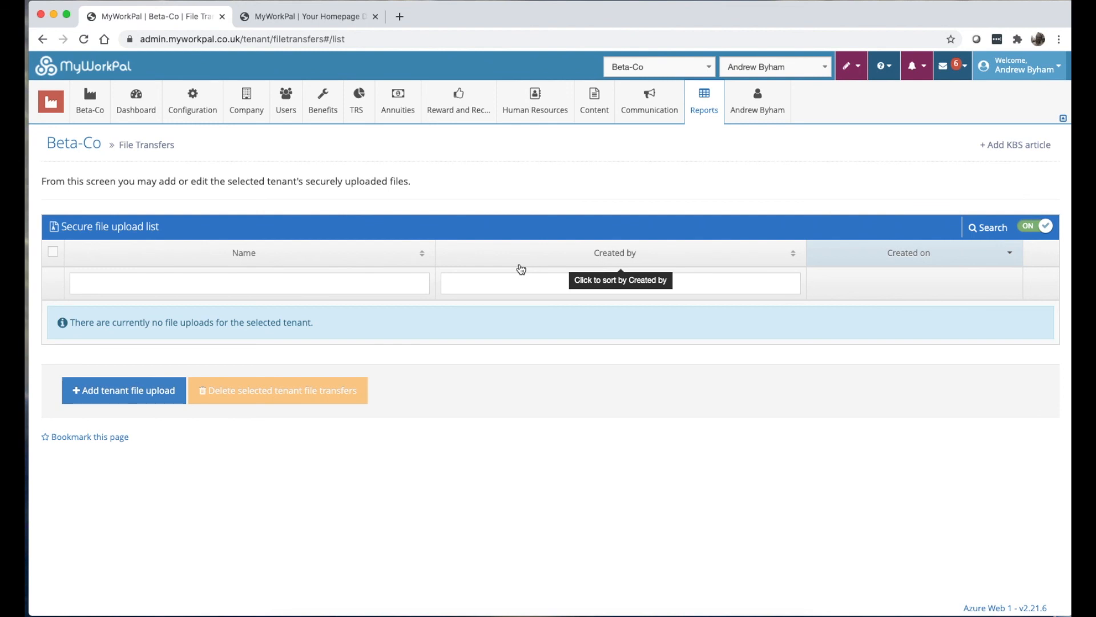
click(704, 105)
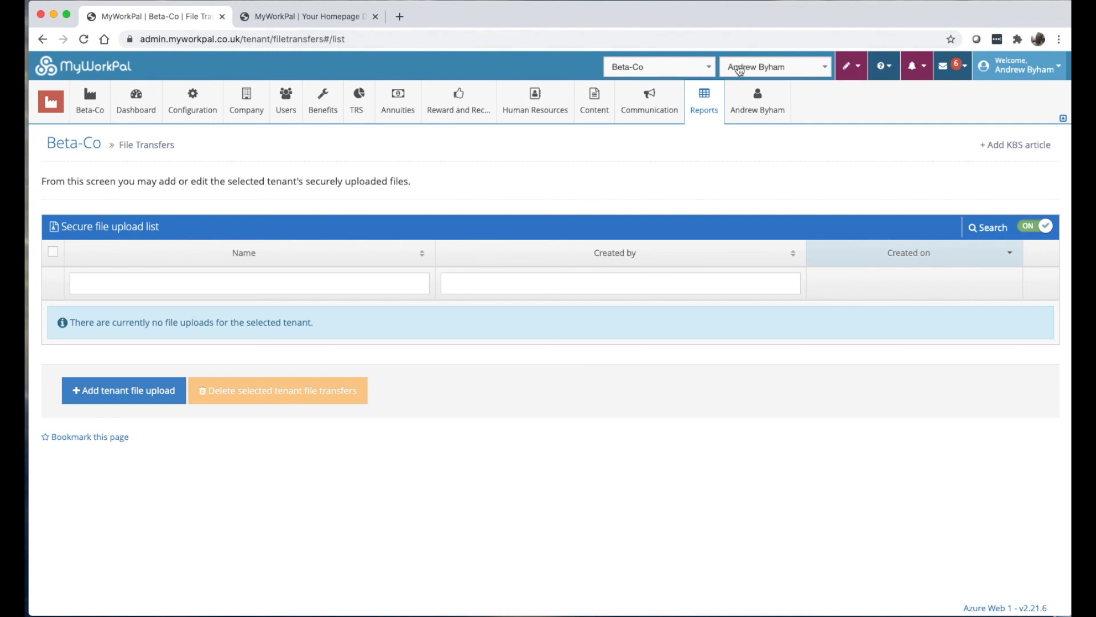
mouse_move(706, 98)
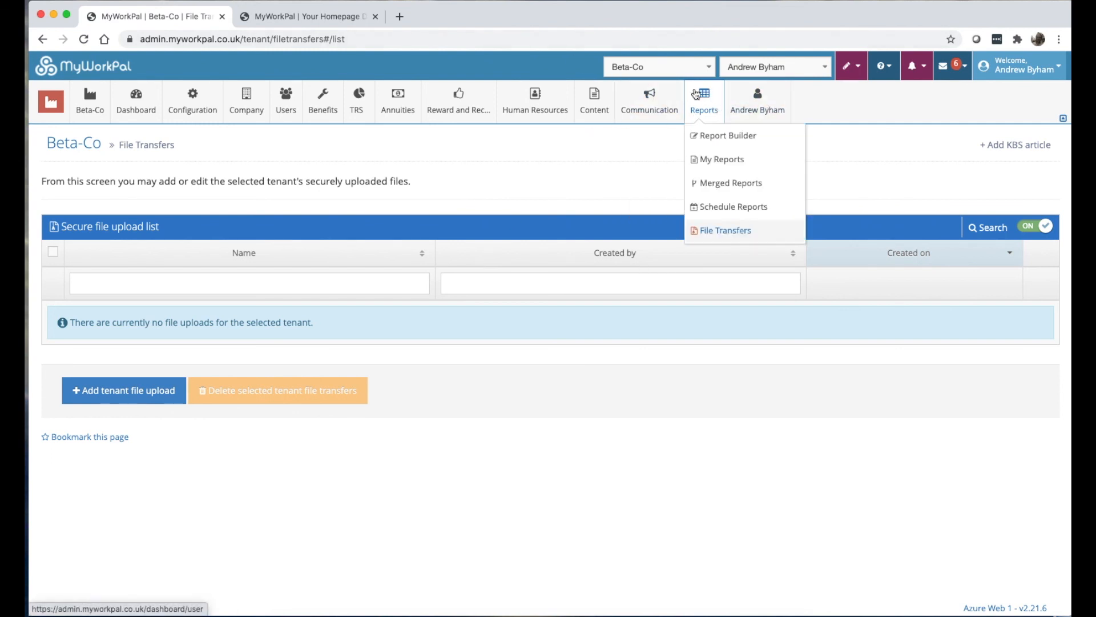
mouse_move(54, 109)
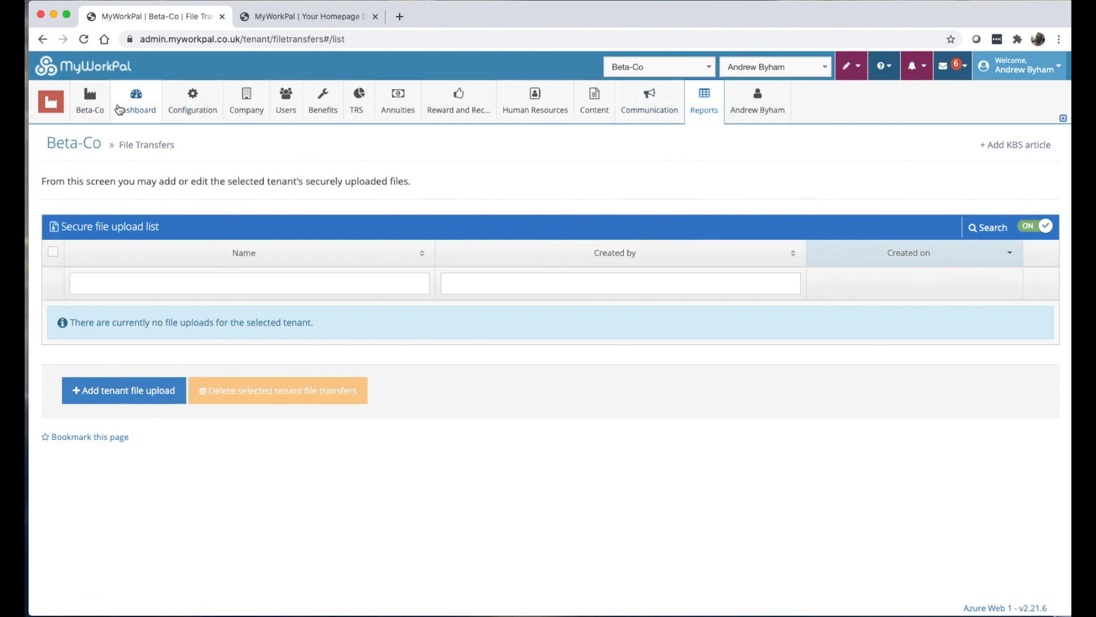
mouse_move(541, 118)
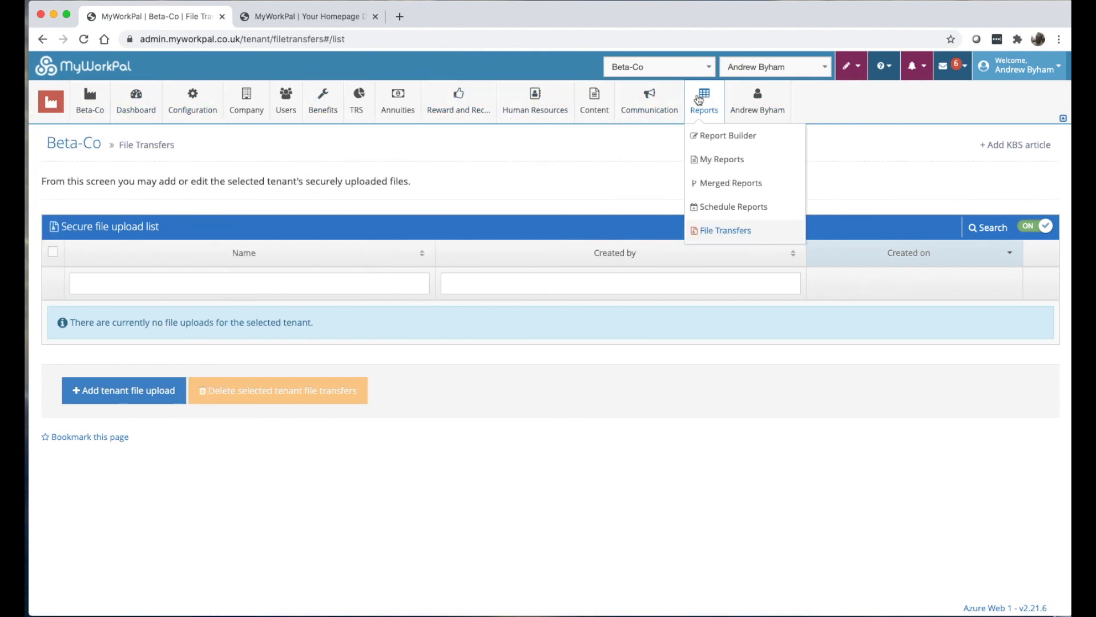